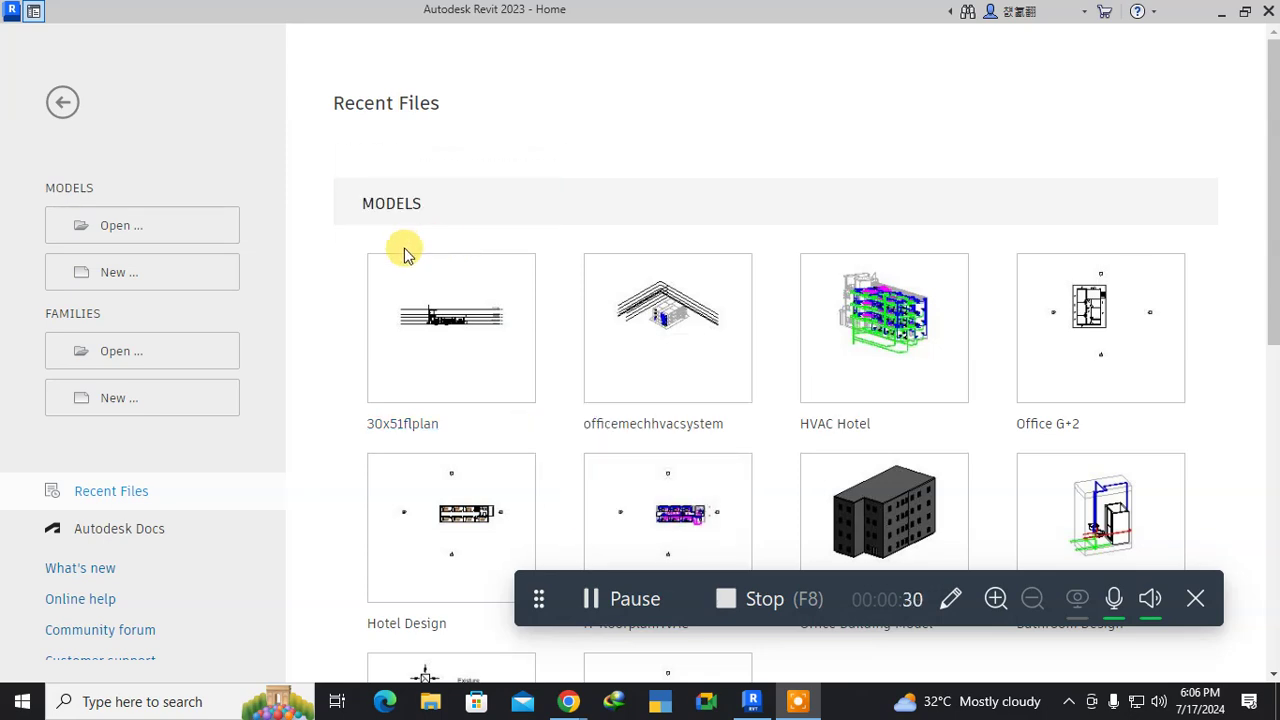
Create a new family from the Metric Generic Model template in the English template folder.
left_click(106, 400)
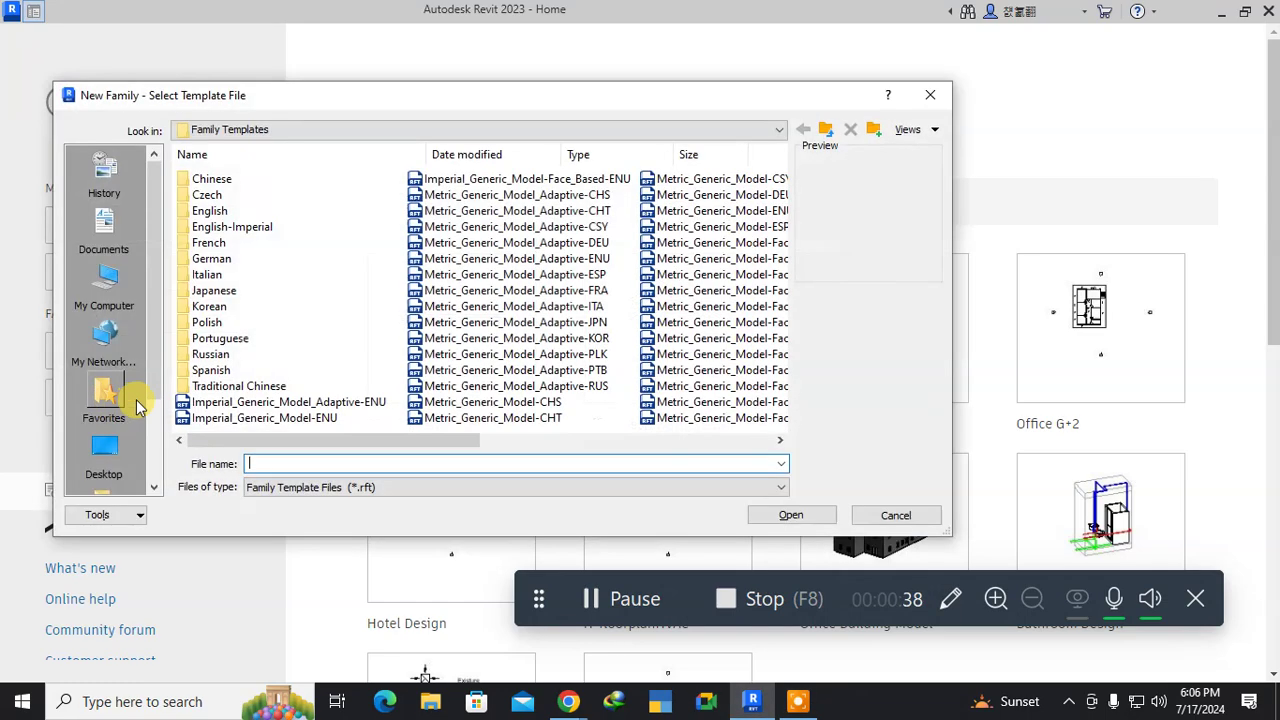
left_click(210, 214)
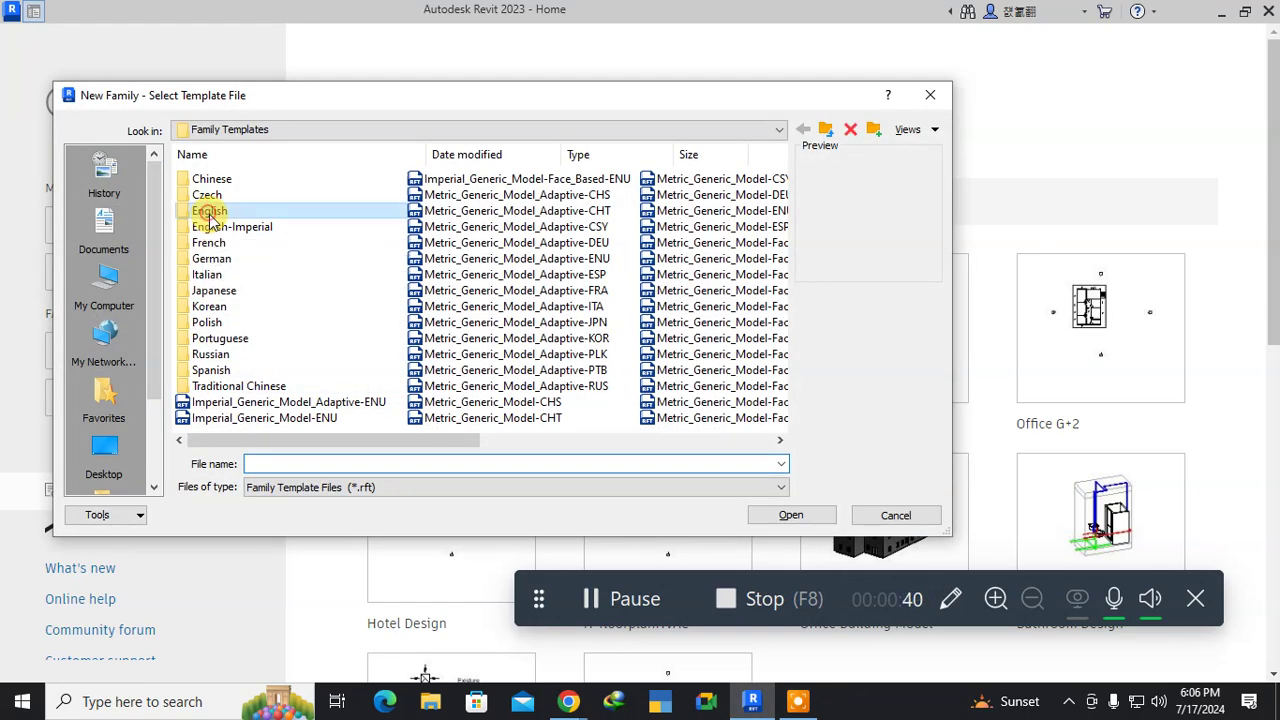
double_click(211, 215)
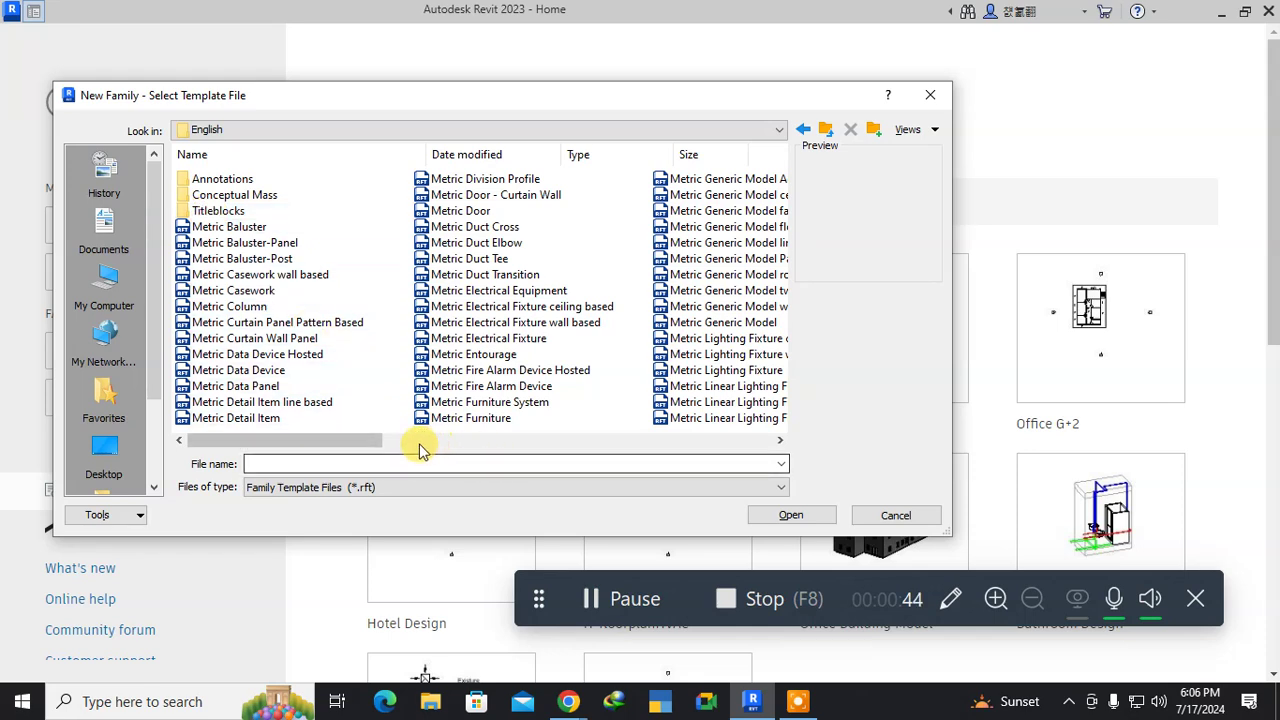
left_click(779, 441)
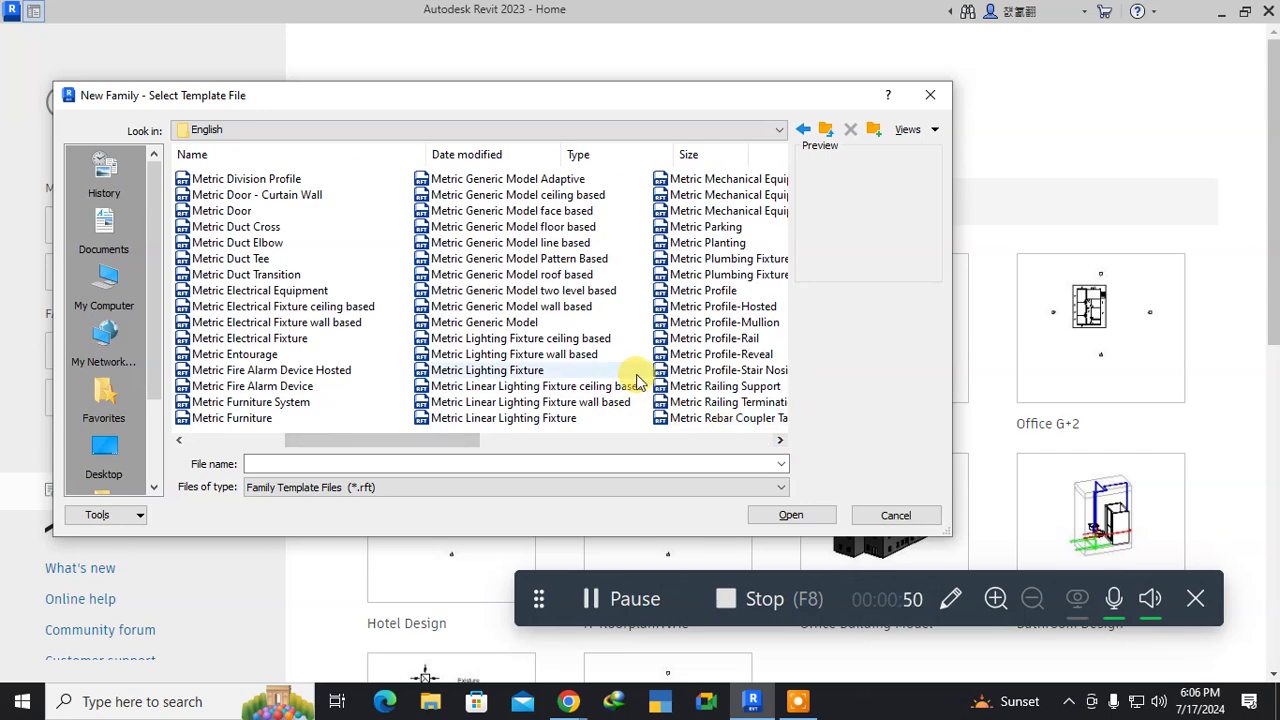
left_click(500, 322)
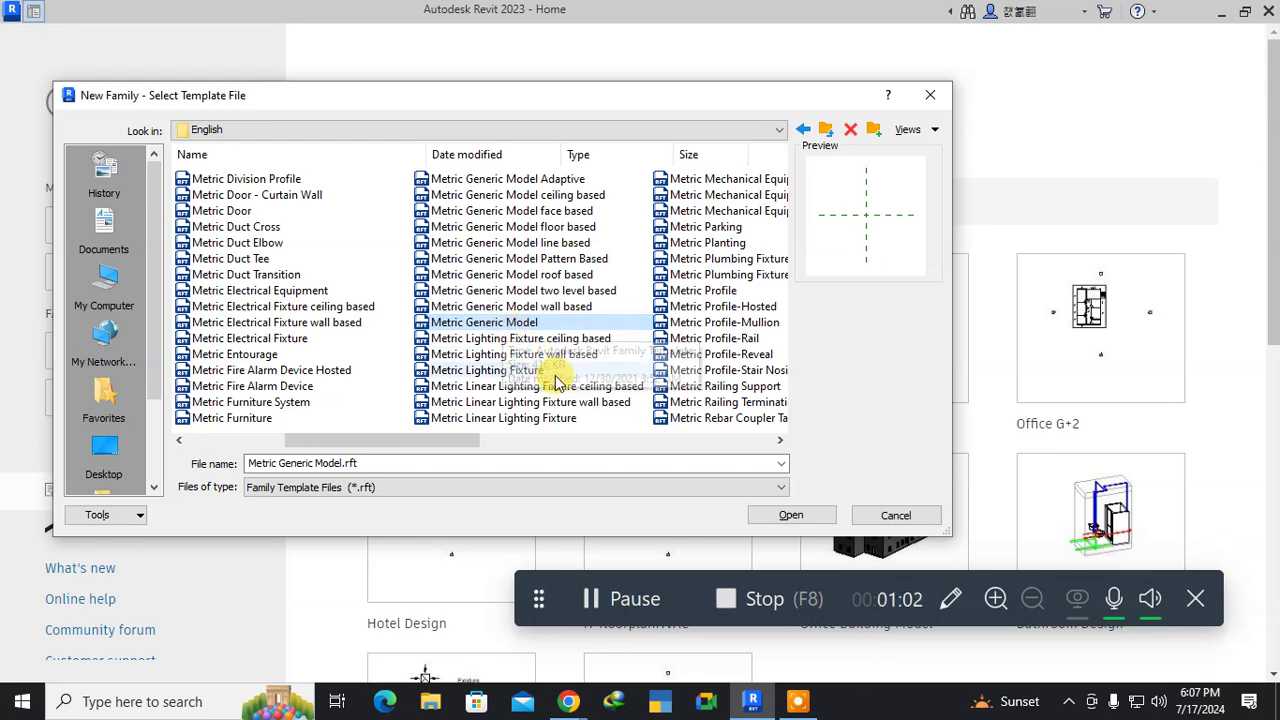
left_click(789, 518)
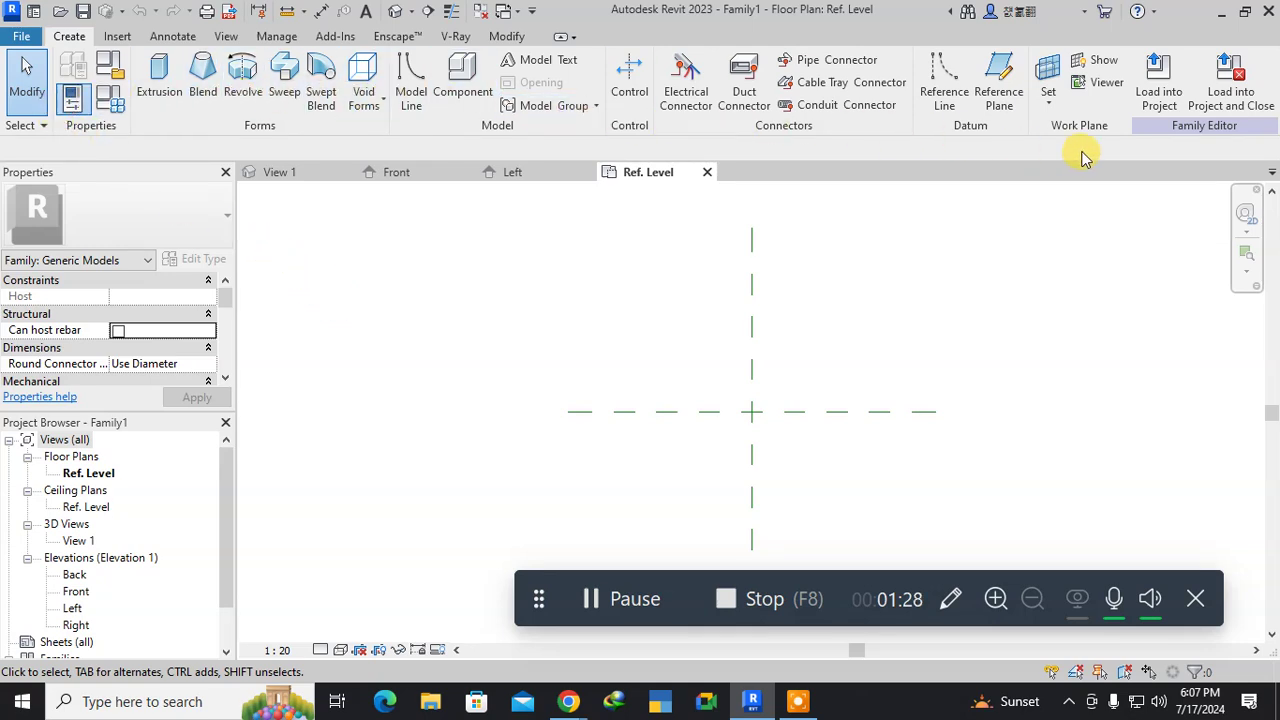
Restore the application window from full screen and move it so its whole ribbon fits on the screen.
double_click(563, 12)
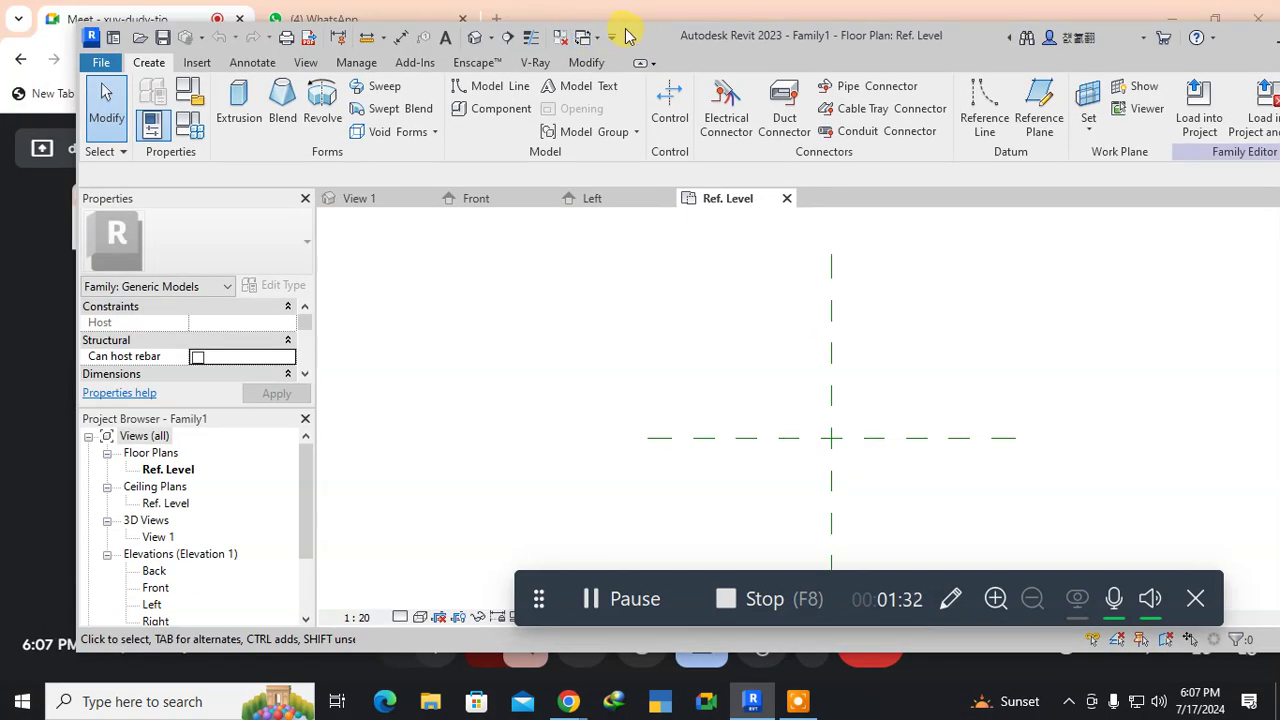
left_click_drag(650, 36, 590, 53)
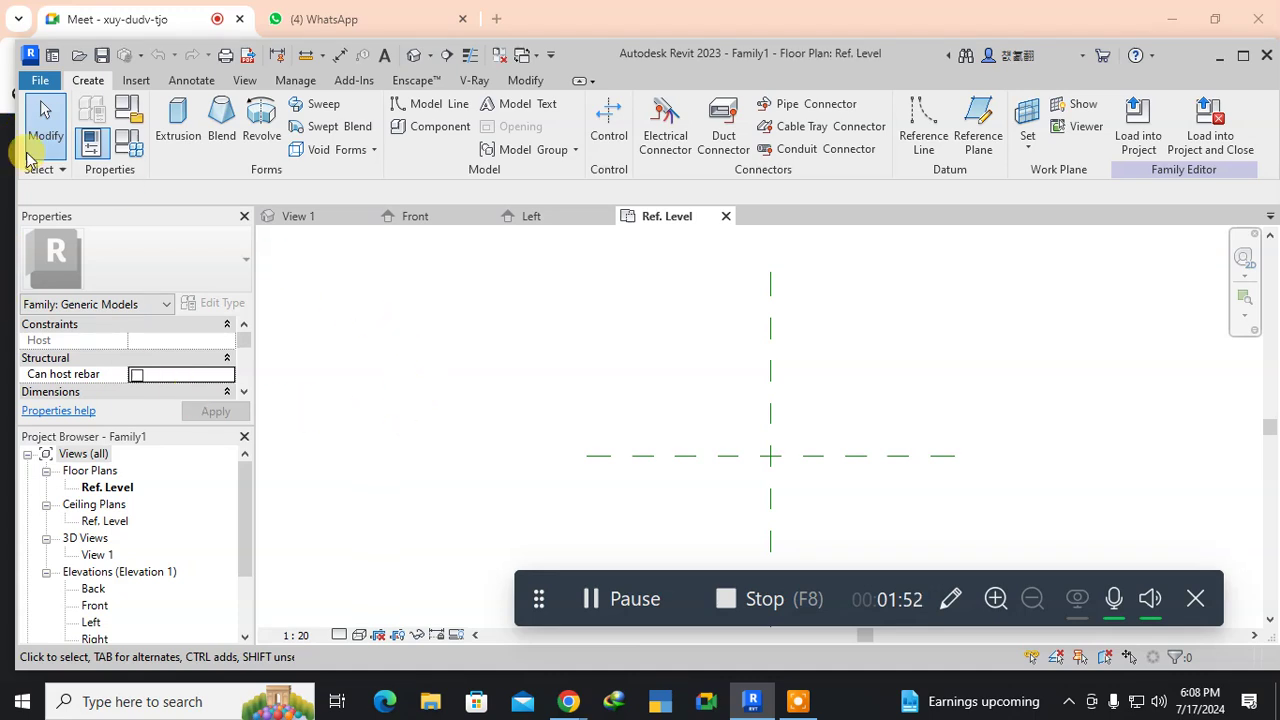
Extrude a rectangle about 2200 by 1400 mm, drawn around the crossing of the reference planes, to a depth of 250 mm.
left_click(169, 113)
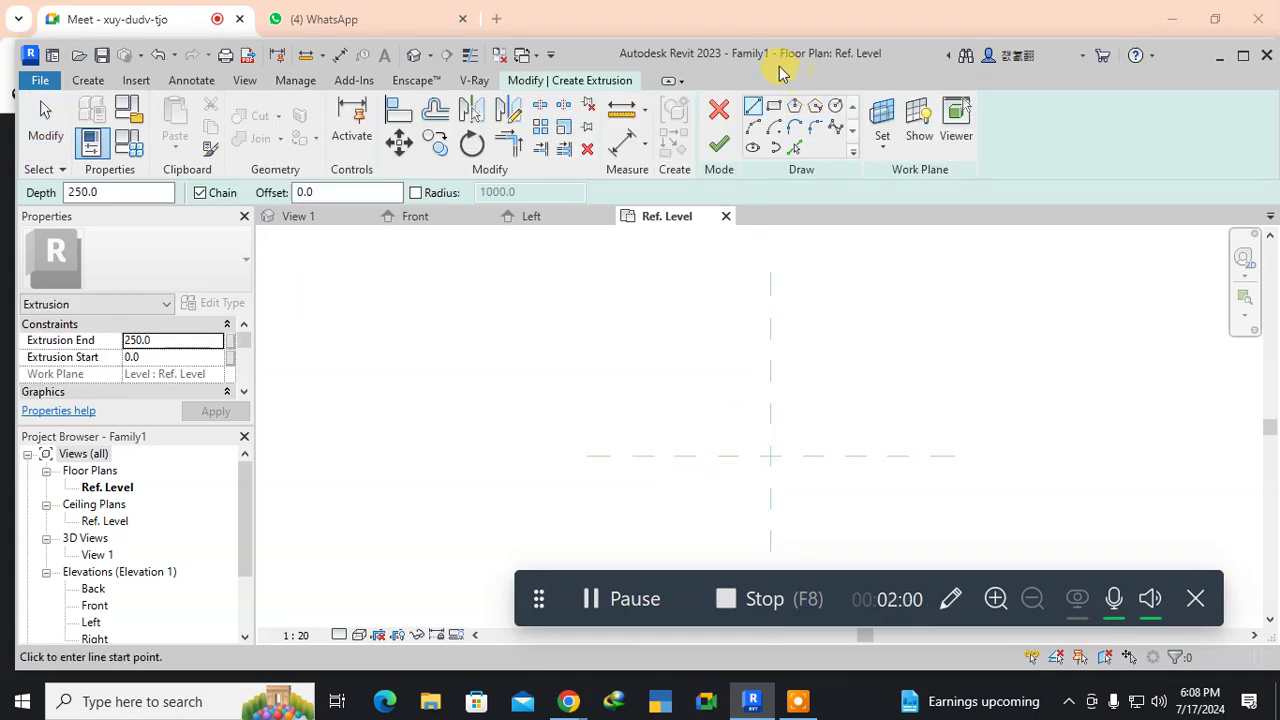
left_click(775, 106)
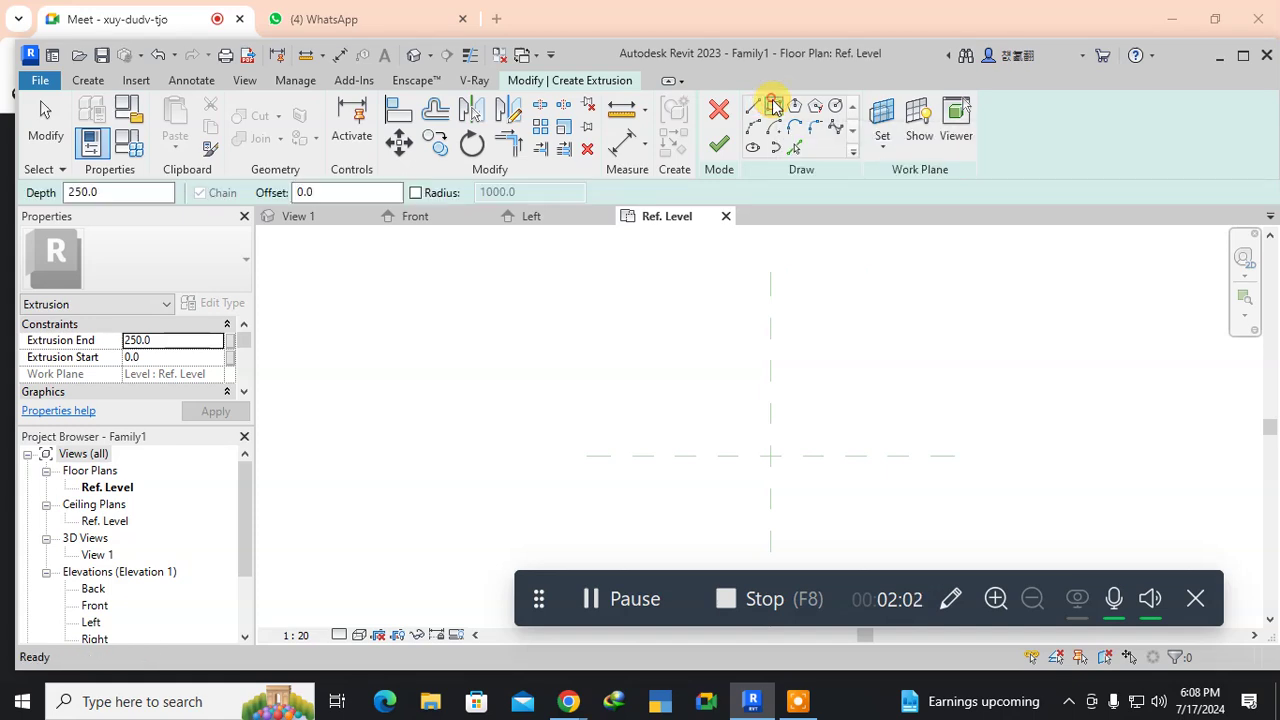
left_click(672, 374)
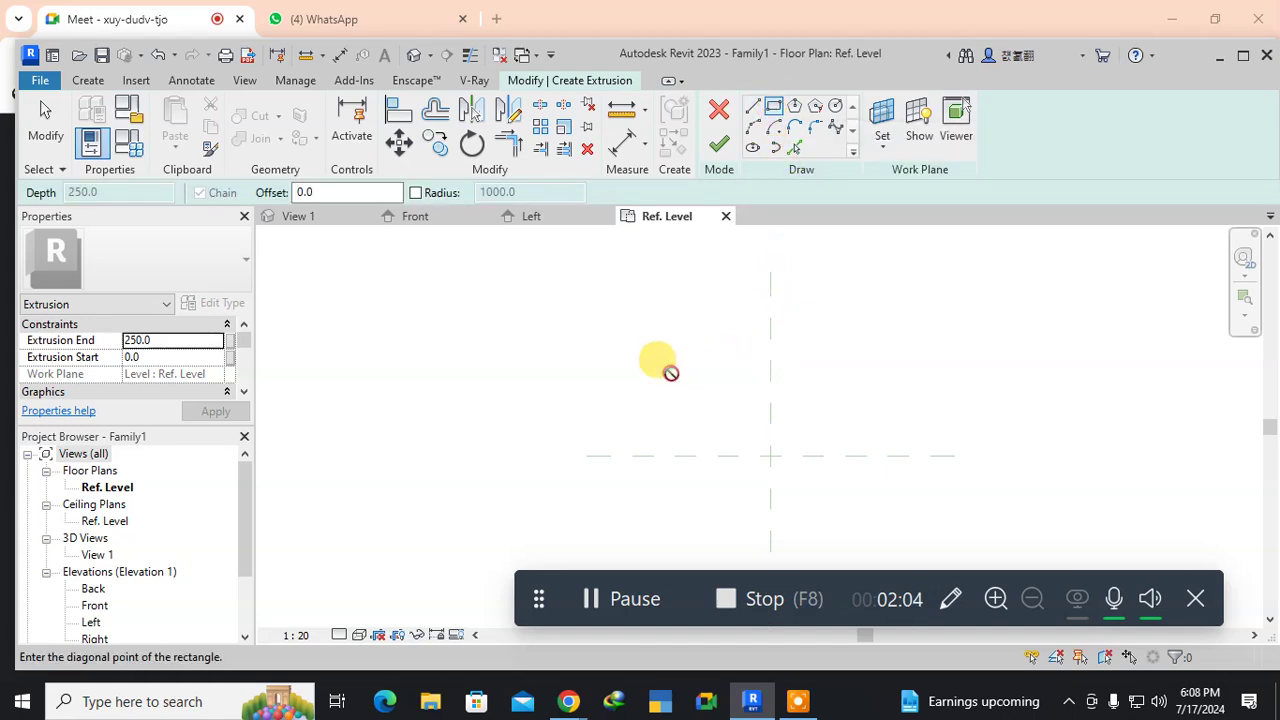
left_click(874, 503)
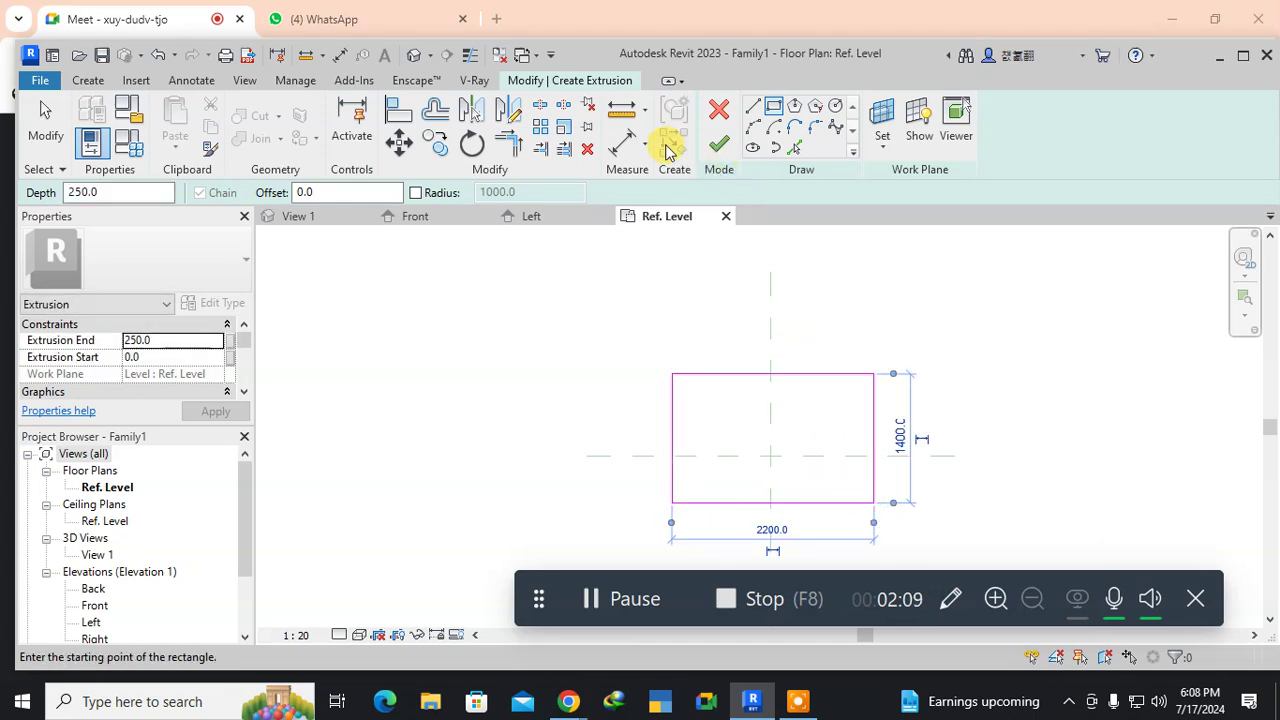
left_click(719, 145)
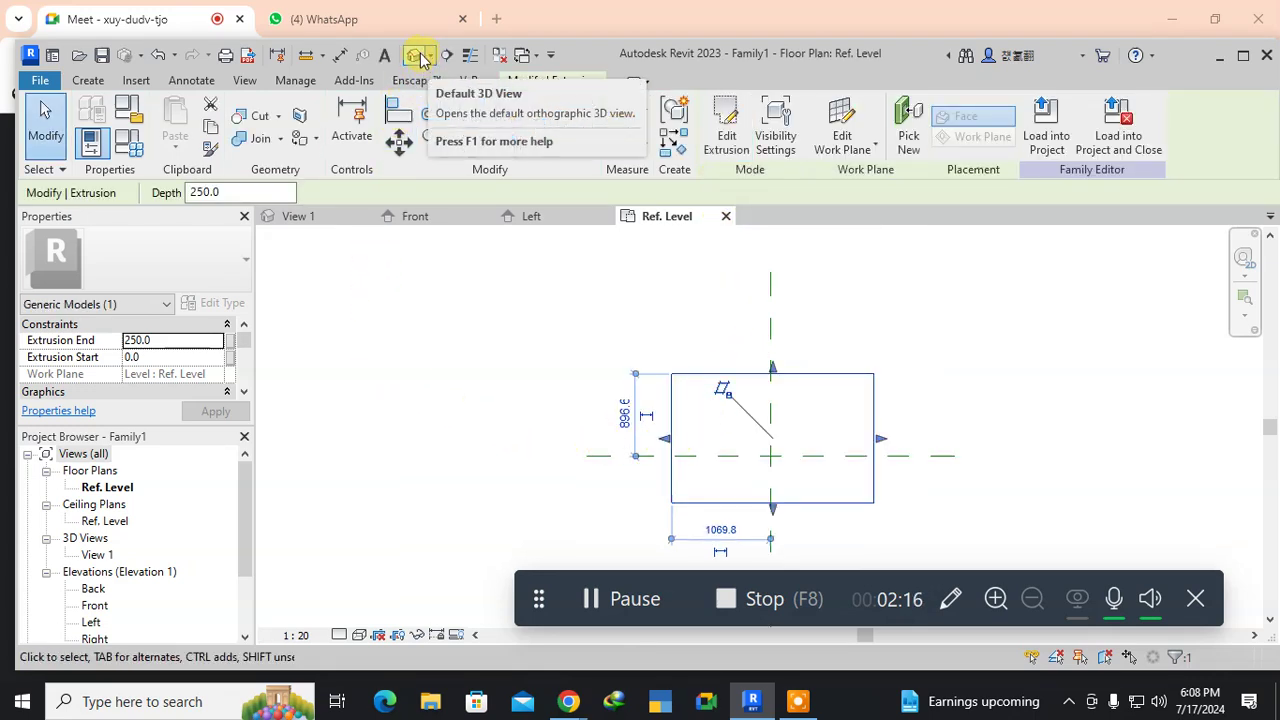
Show the slab in the default 3D view and set its extrusion end to 2000 mm.
left_click(424, 58)
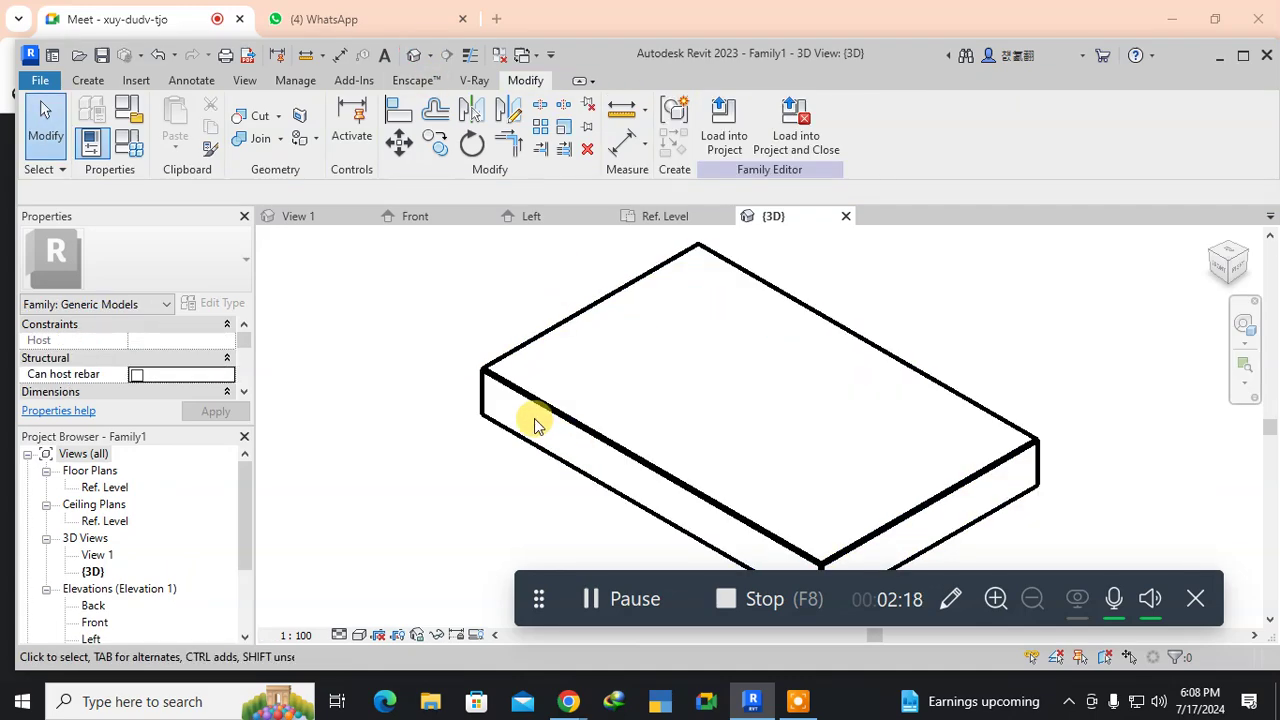
scroll(654, 432, "down", 4)
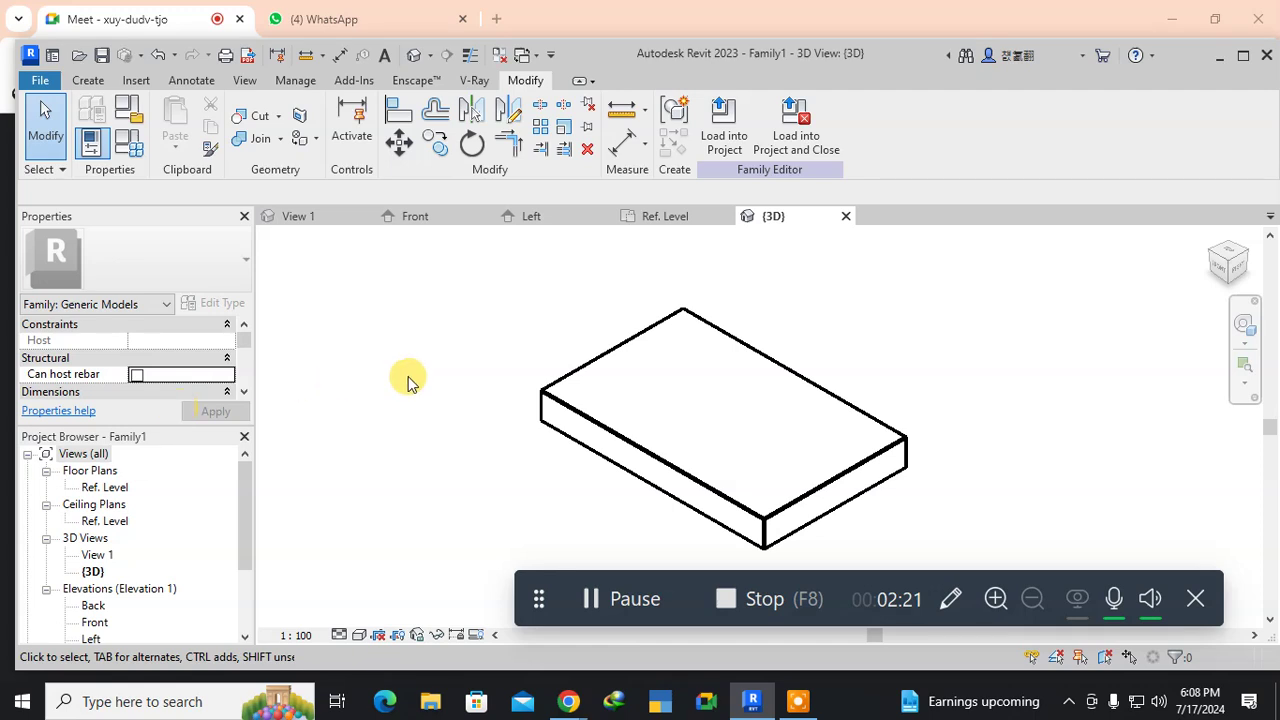
left_click(584, 415)
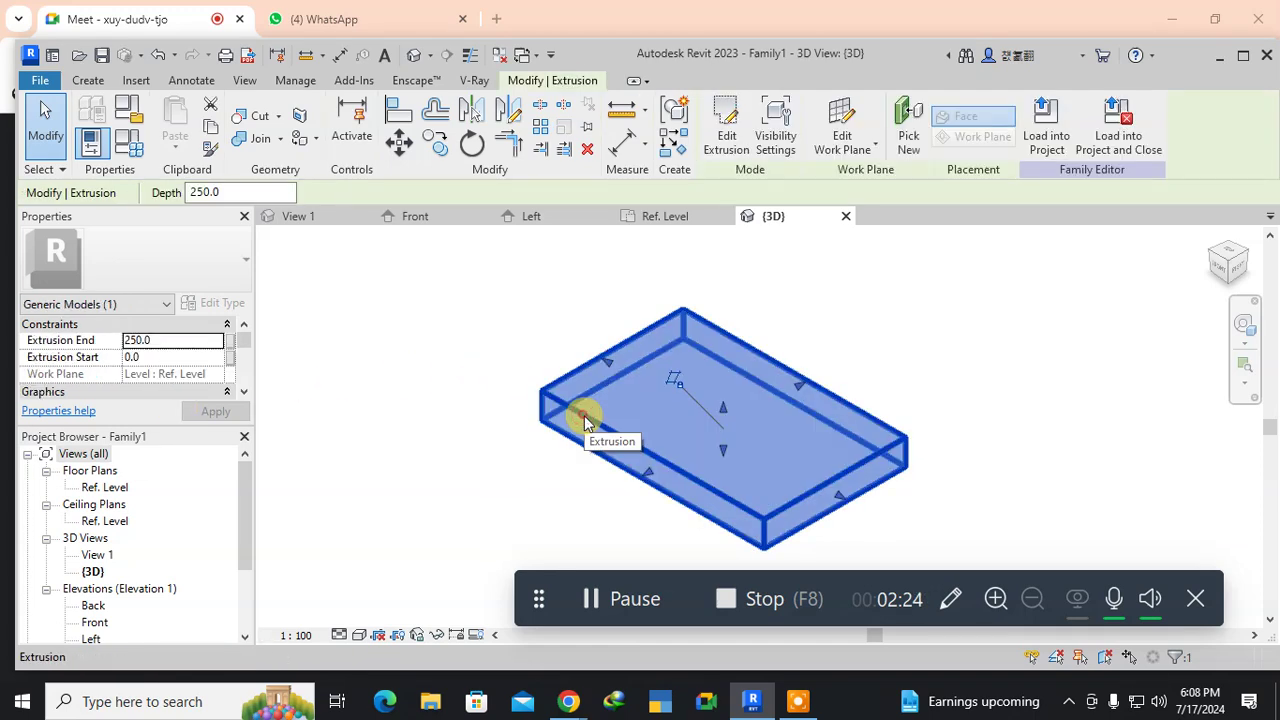
left_click(162, 343)
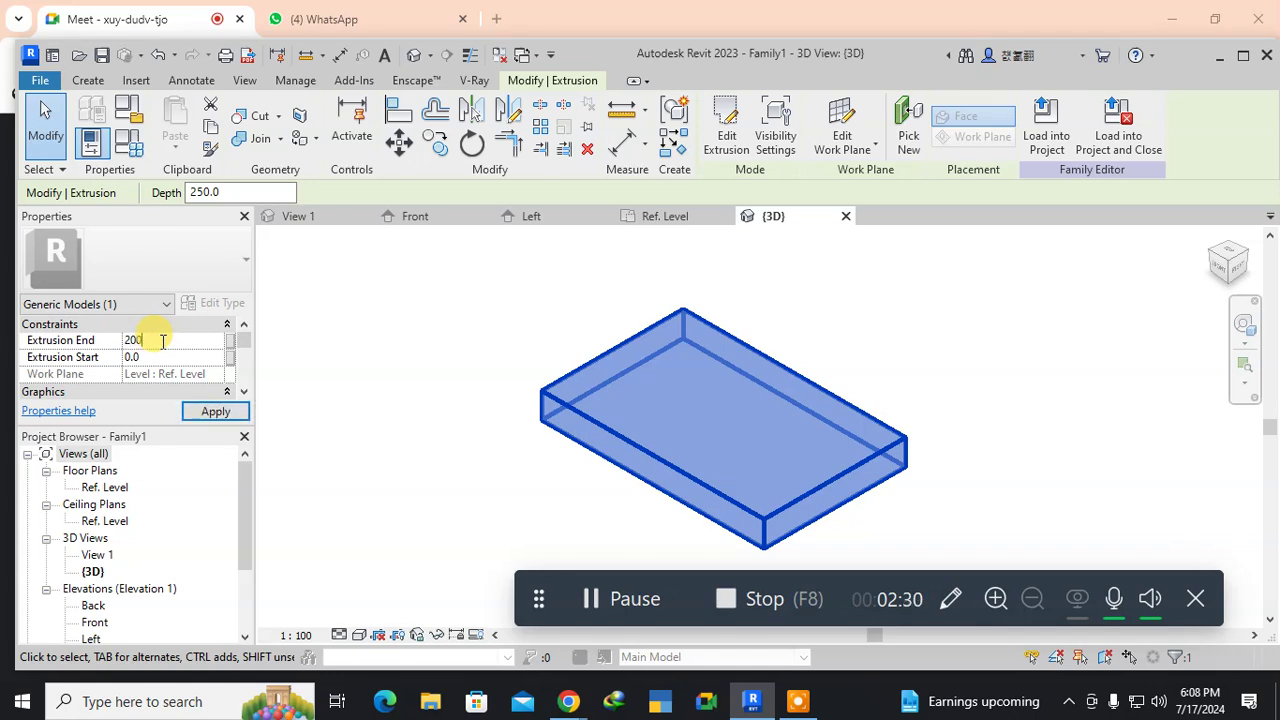
key("Return")
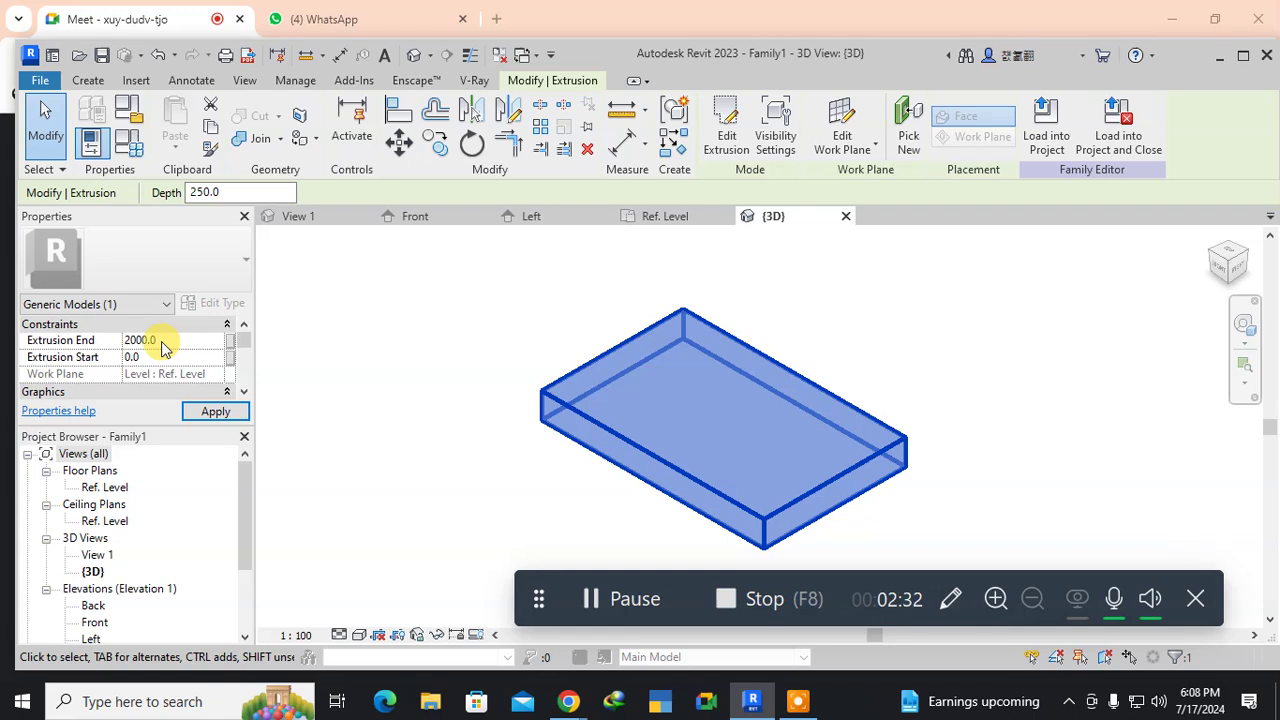
left_click(533, 473)
scroll(540, 471, "down", 3)
middle_click_drag(554, 480, 491, 514)
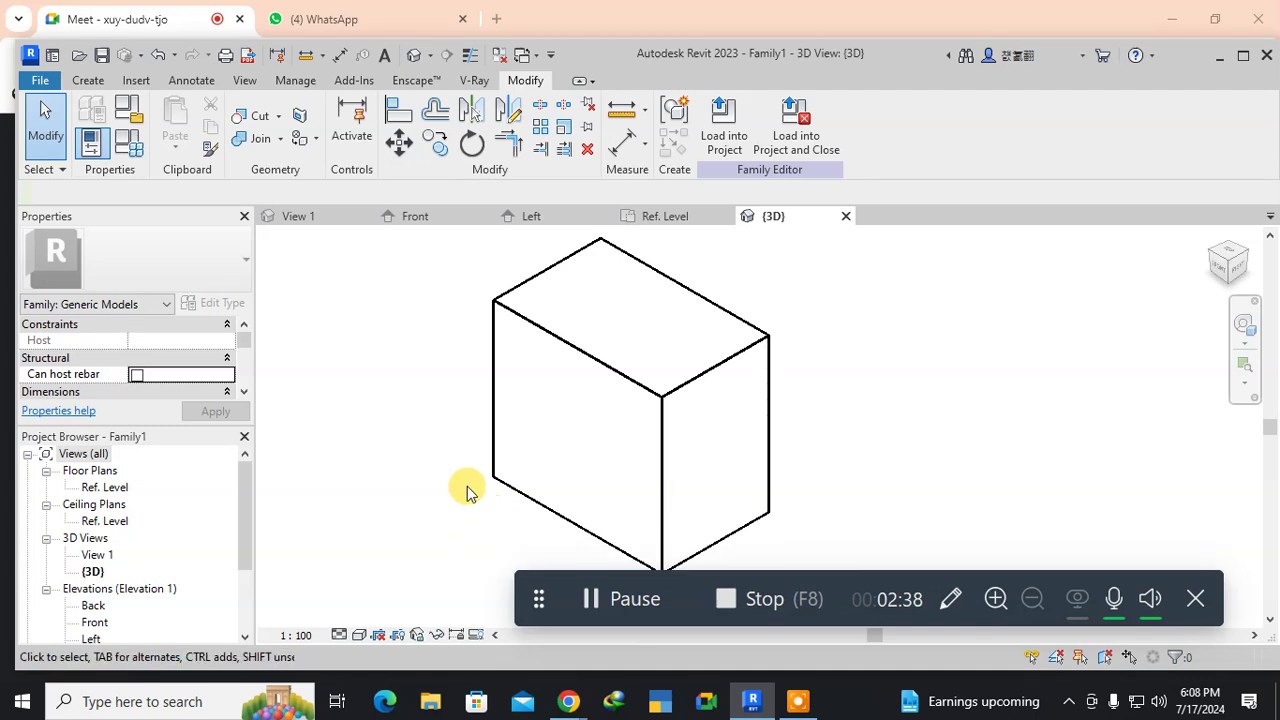
left_click(576, 358)
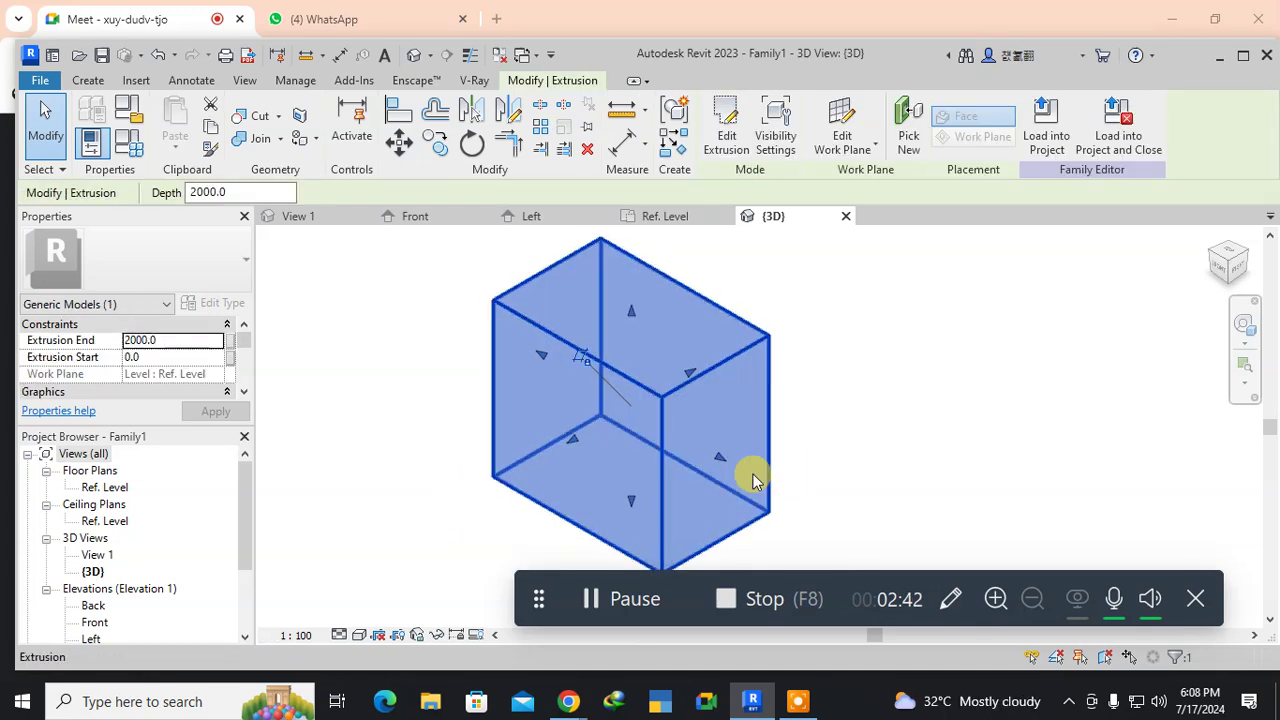
left_click(380, 384)
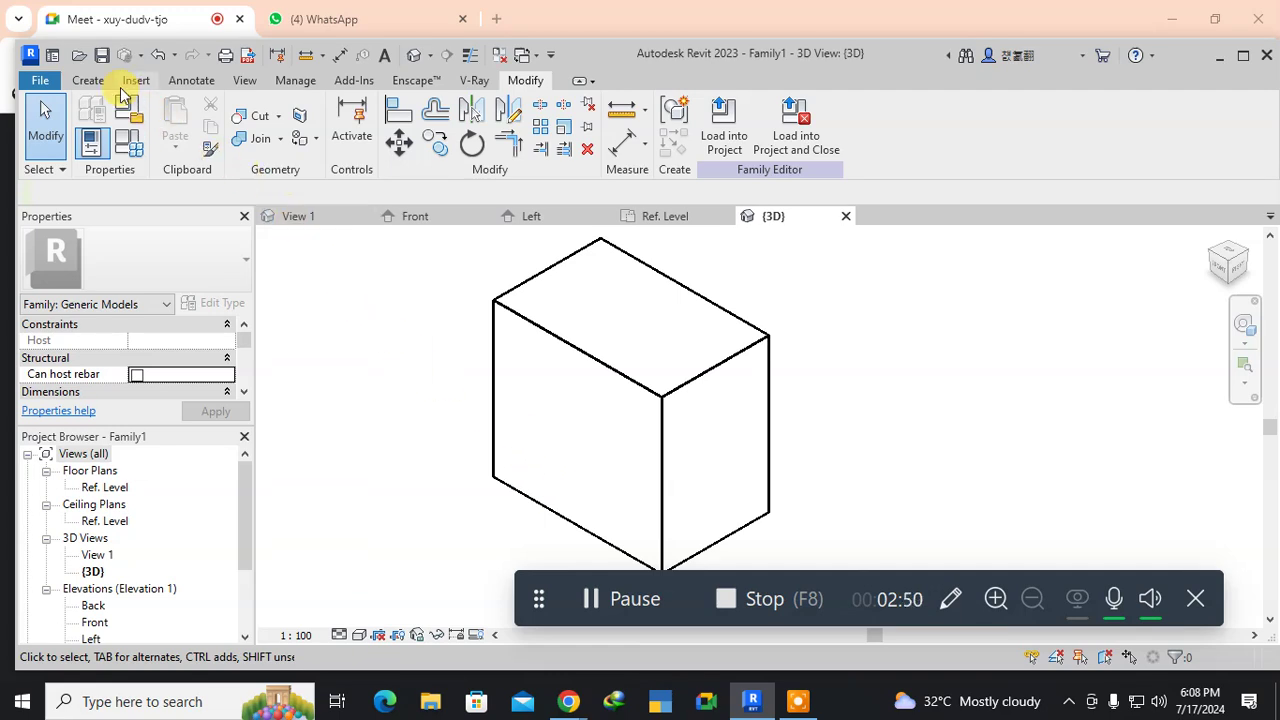
Start a new solid extrusion and pick the box's long vertical front face as its work plane.
left_click(88, 81)
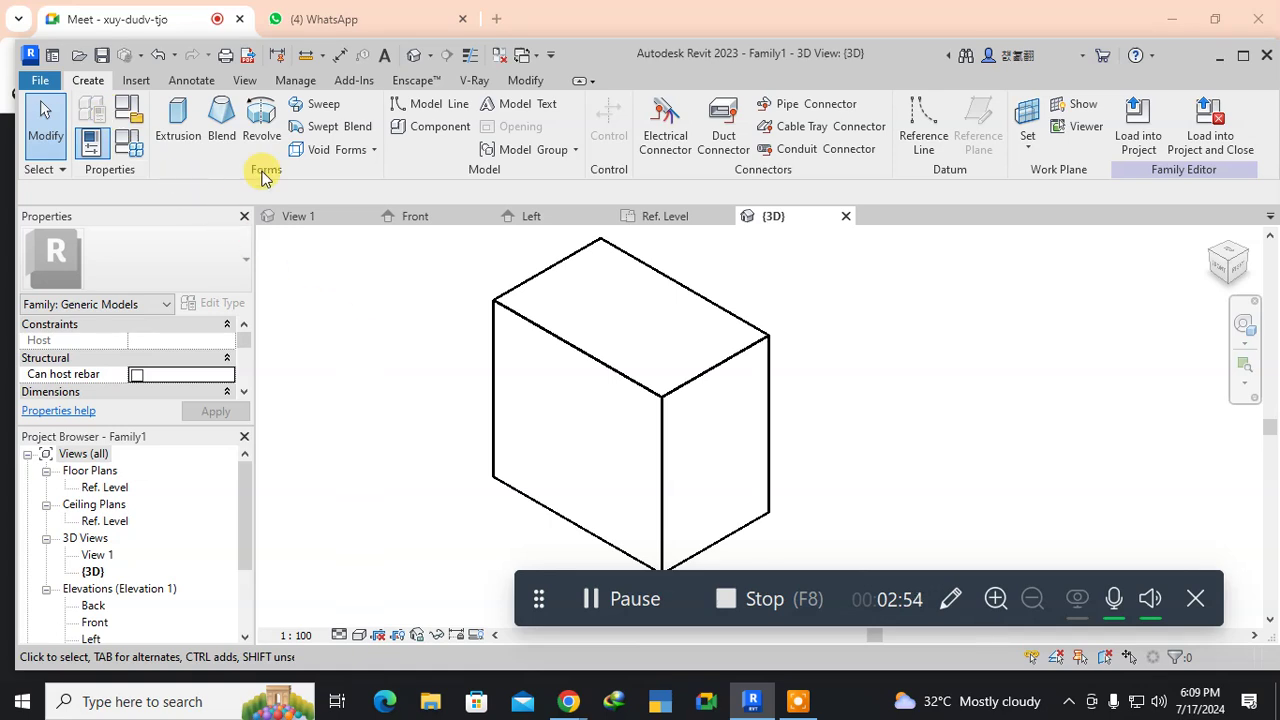
left_click(178, 118)
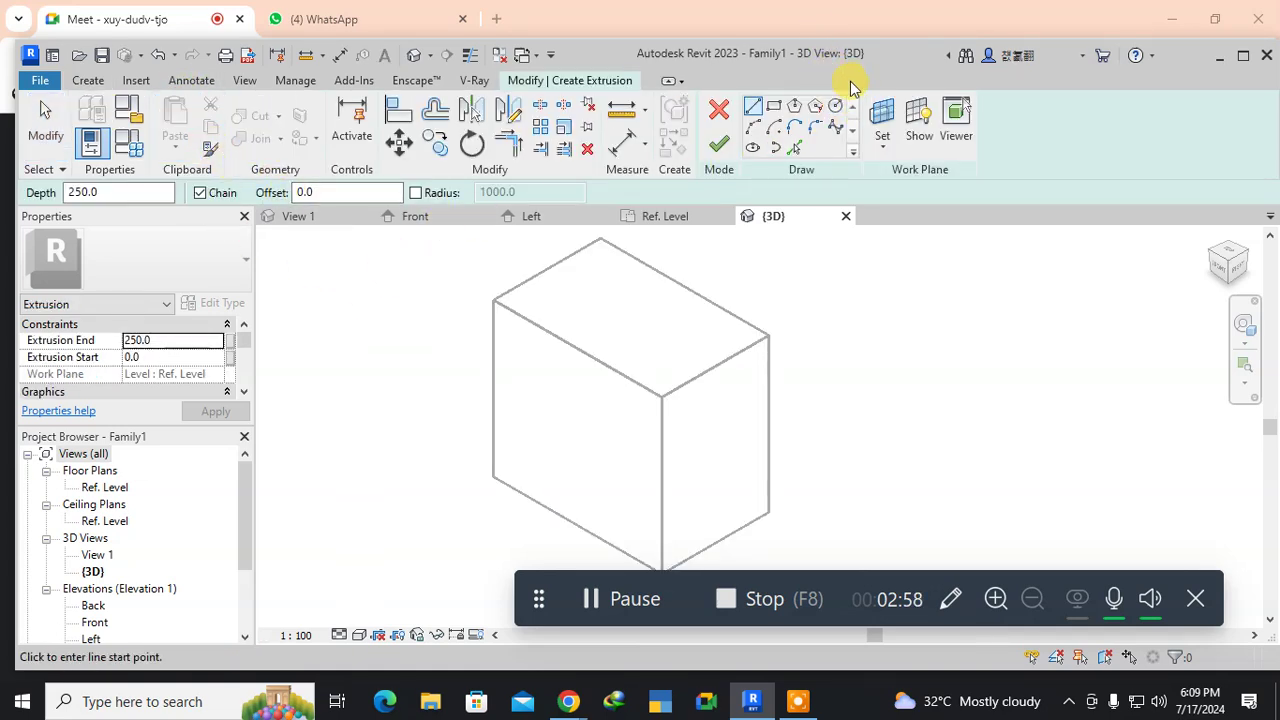
left_click(880, 115)
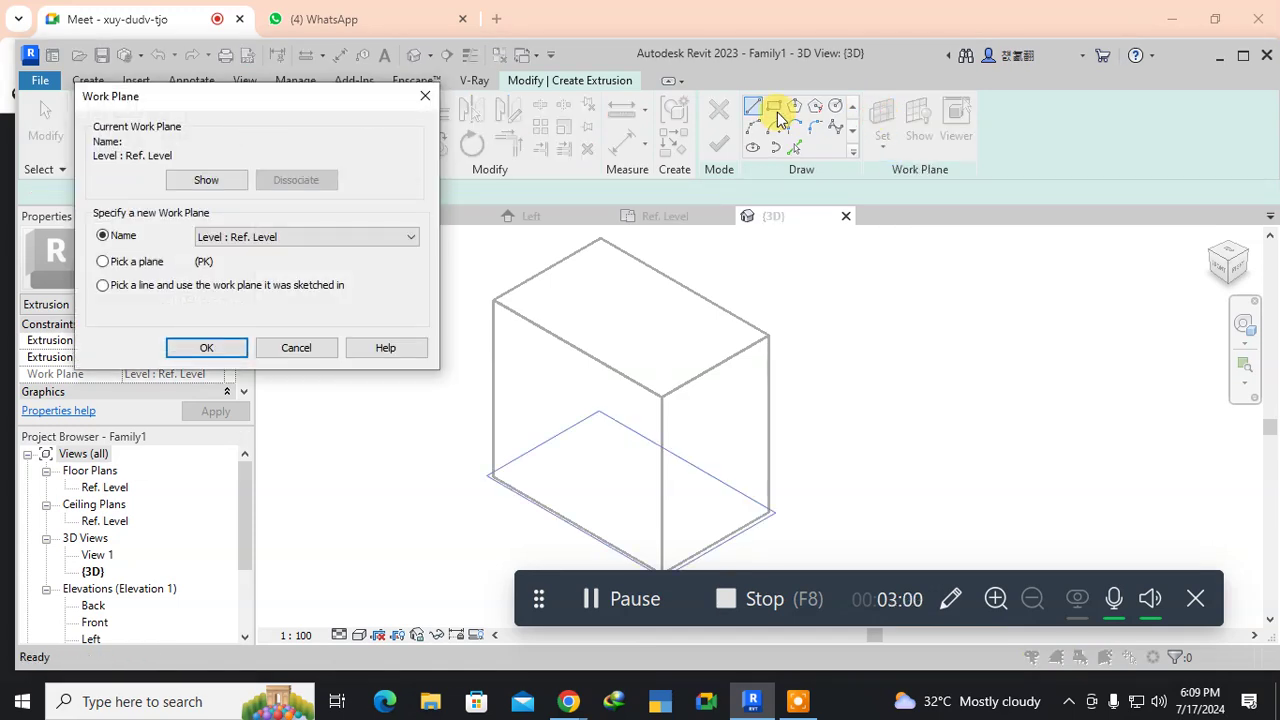
left_click(102, 262)
left_click(207, 349)
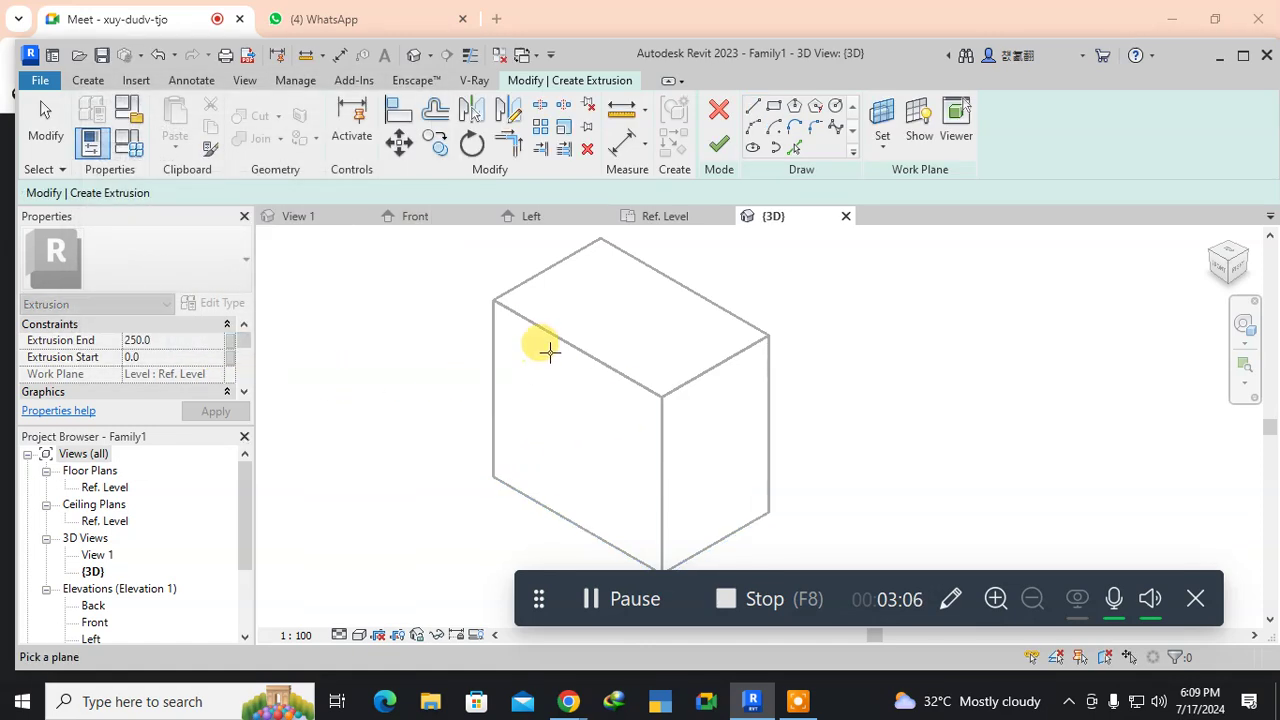
left_click(557, 343)
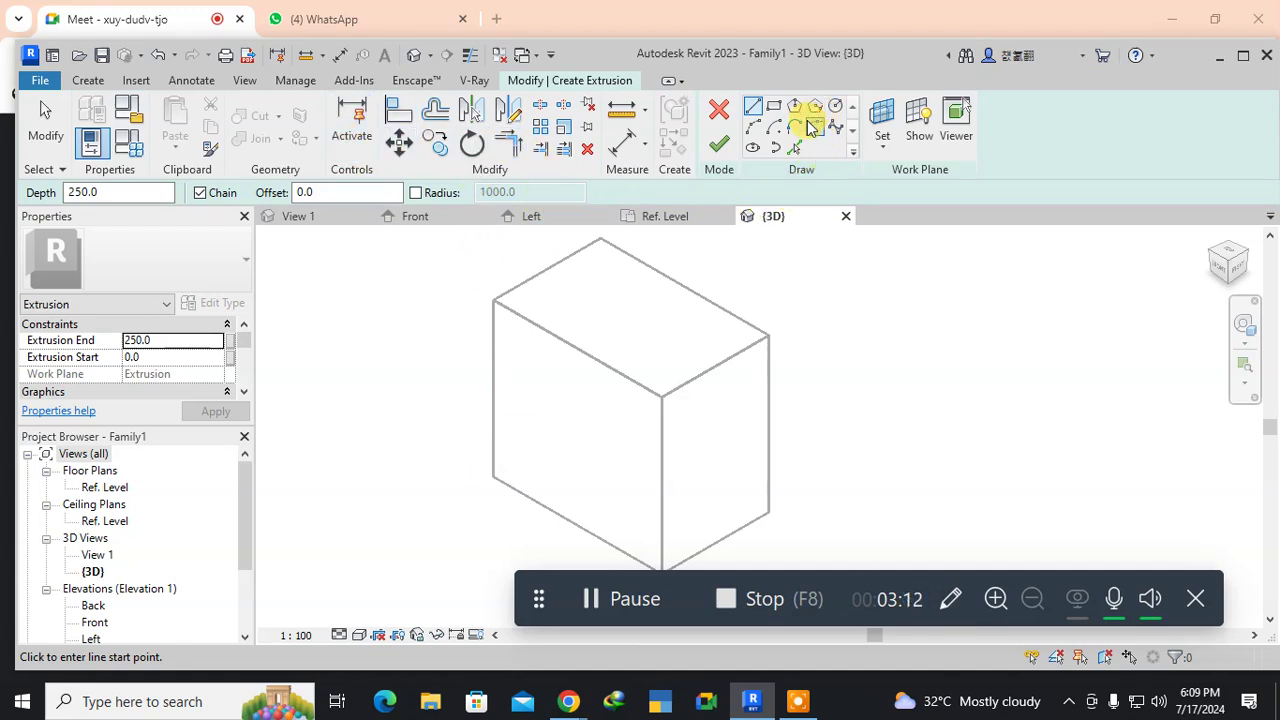
Sketch a circle with a radius of 600 mm on the lower part of the box's front face.
left_click(835, 107)
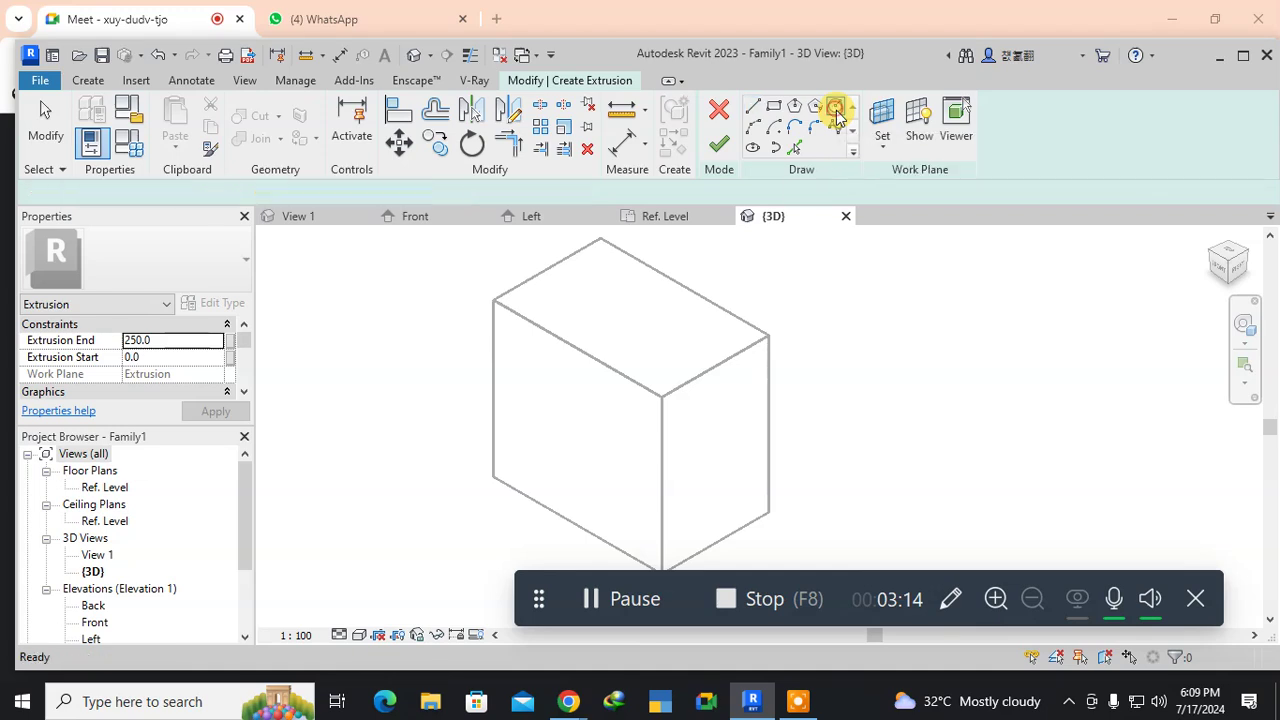
left_click(570, 455)
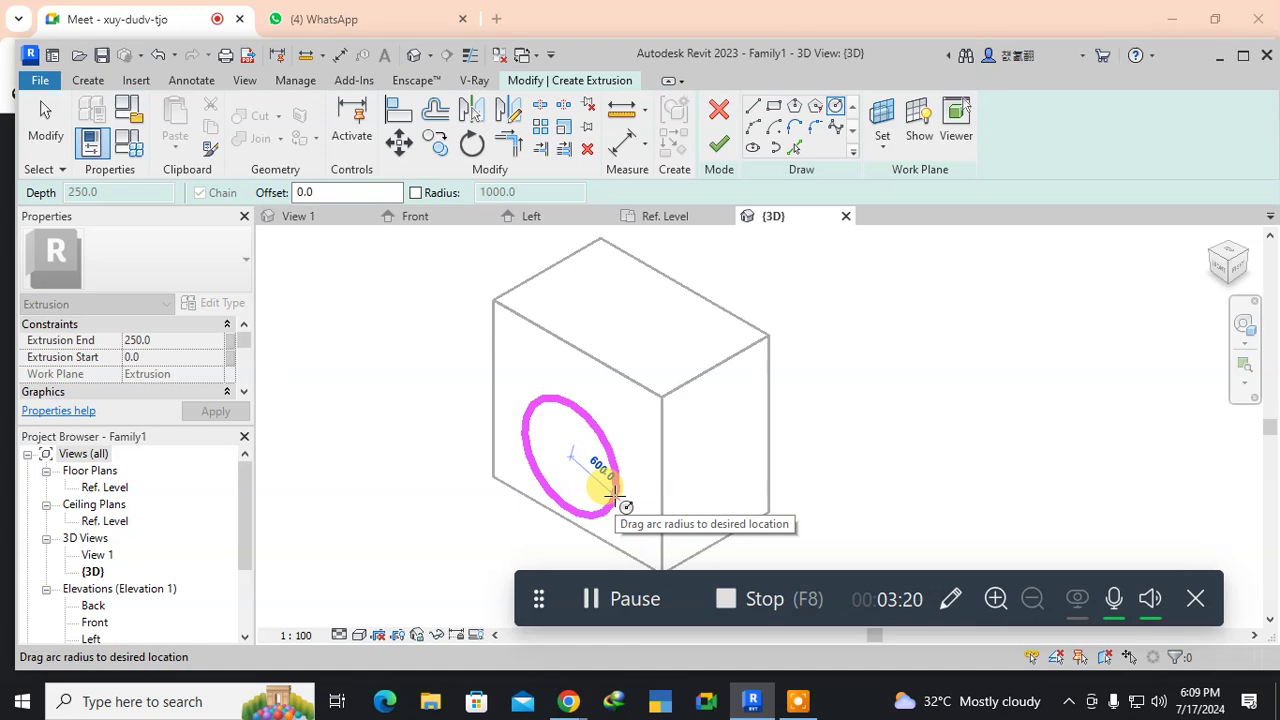
left_click(613, 494)
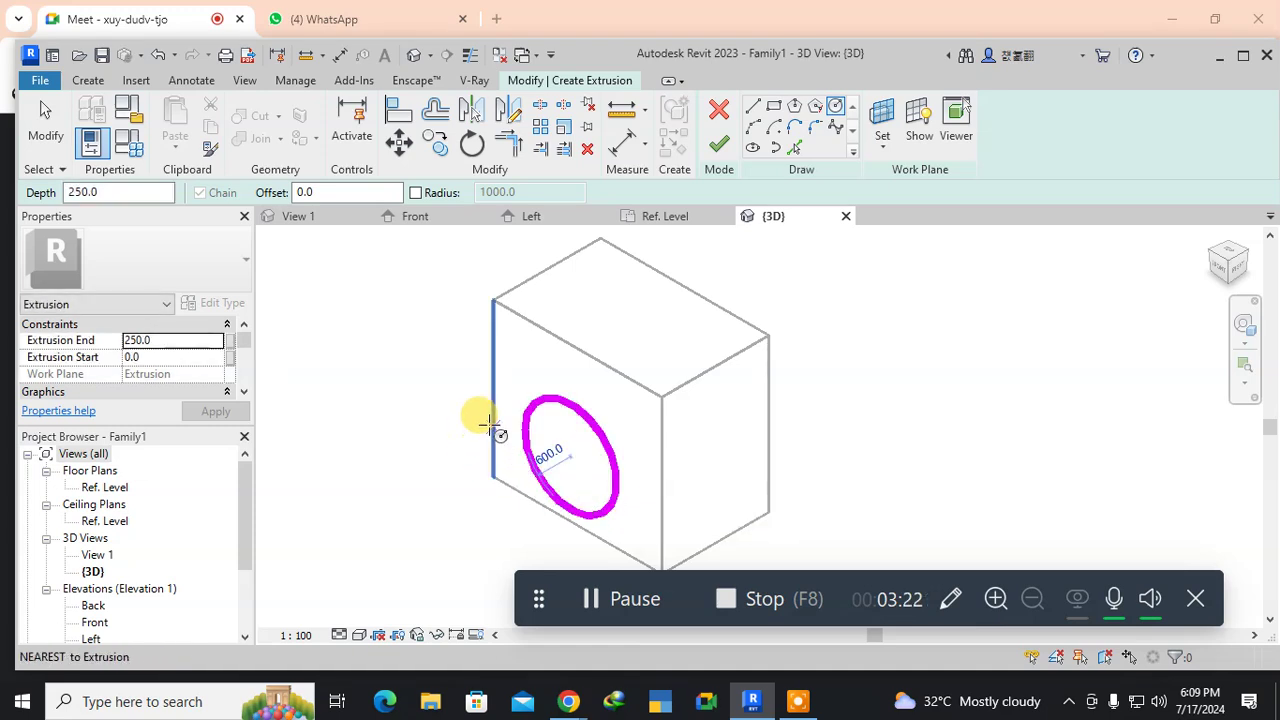
key("Escape")
key("Escape")
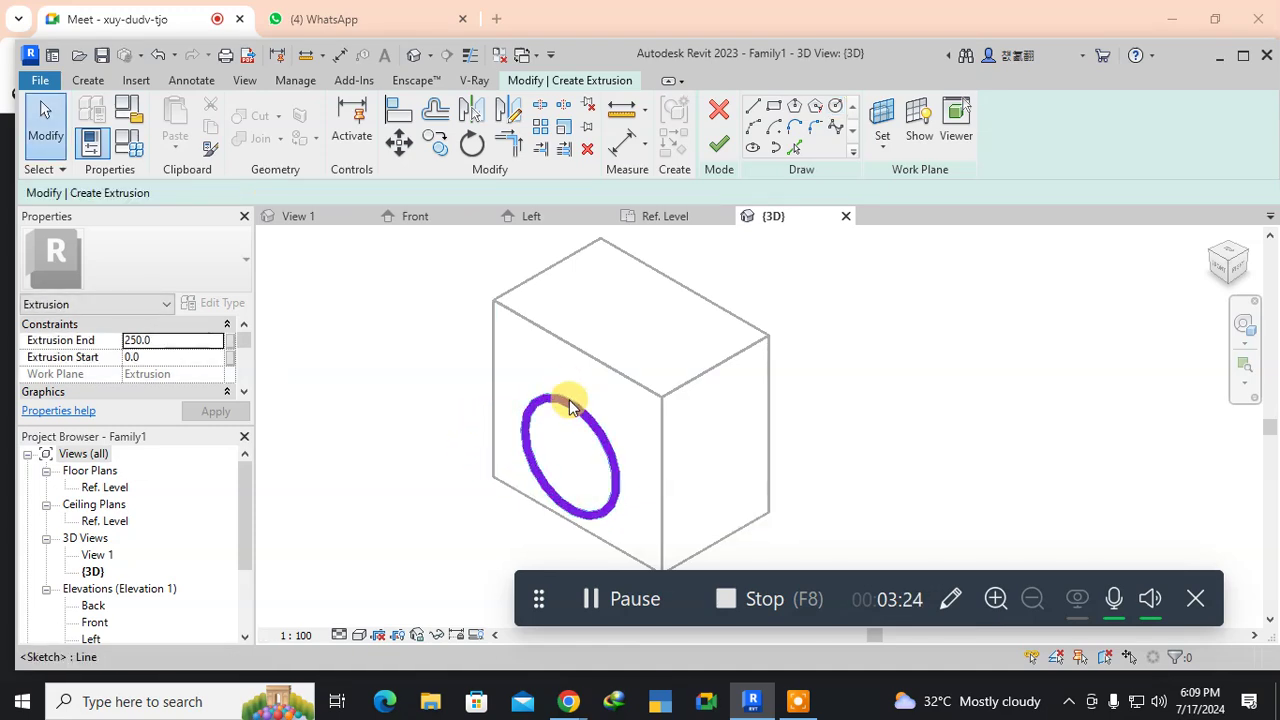
Nudge the circle four increments upward on the face and finish it as a 250 mm deep extrusion.
left_click(567, 404)
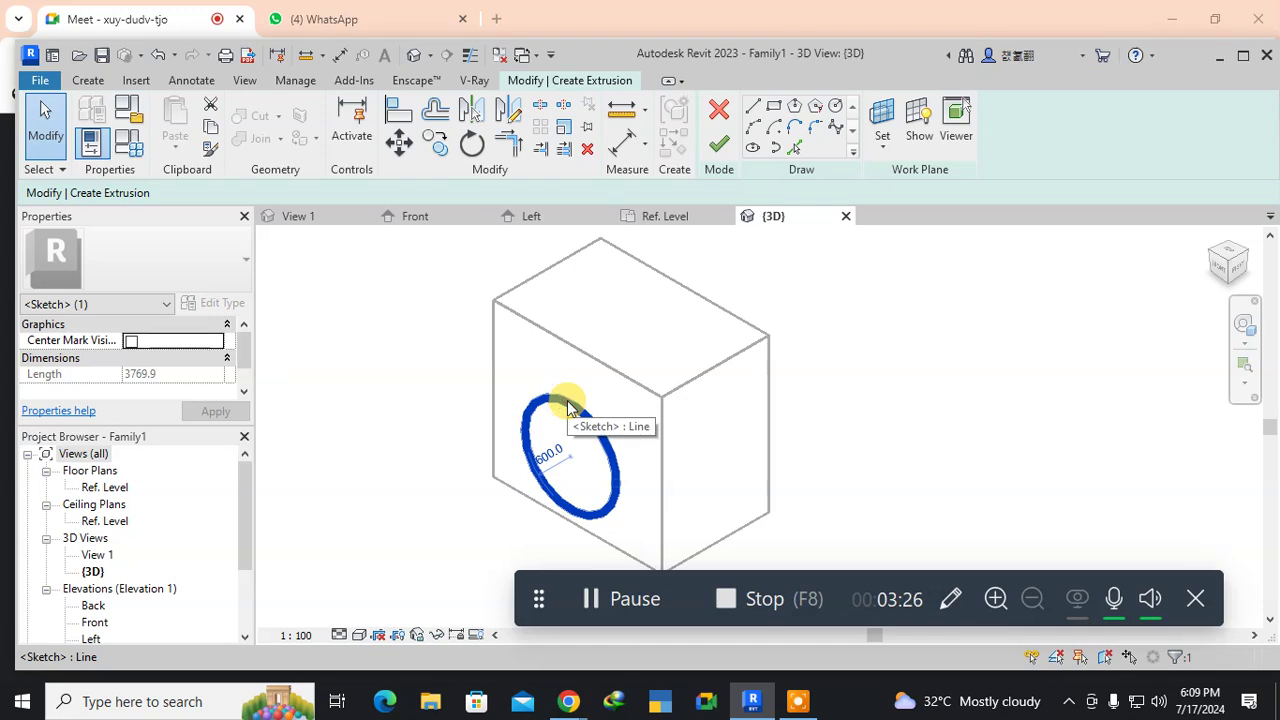
key("Up")
key("Up")
key("Up")
key("Up")
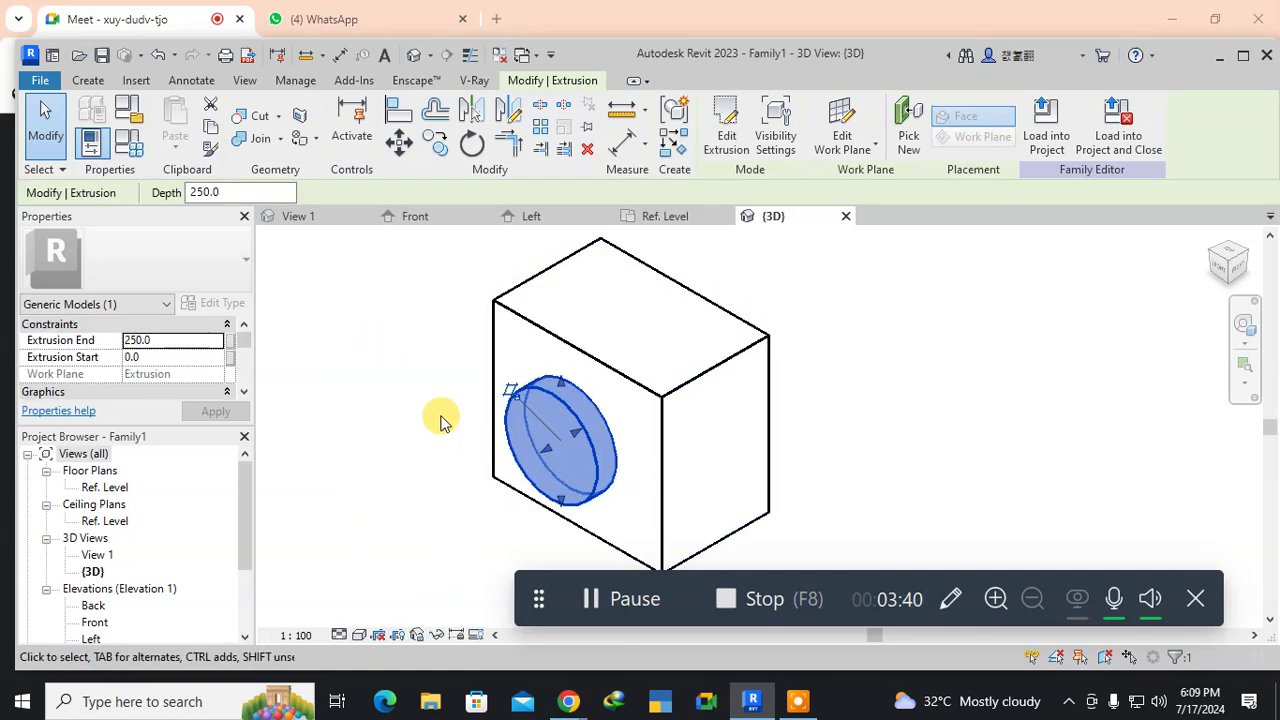
left_click(378, 415)
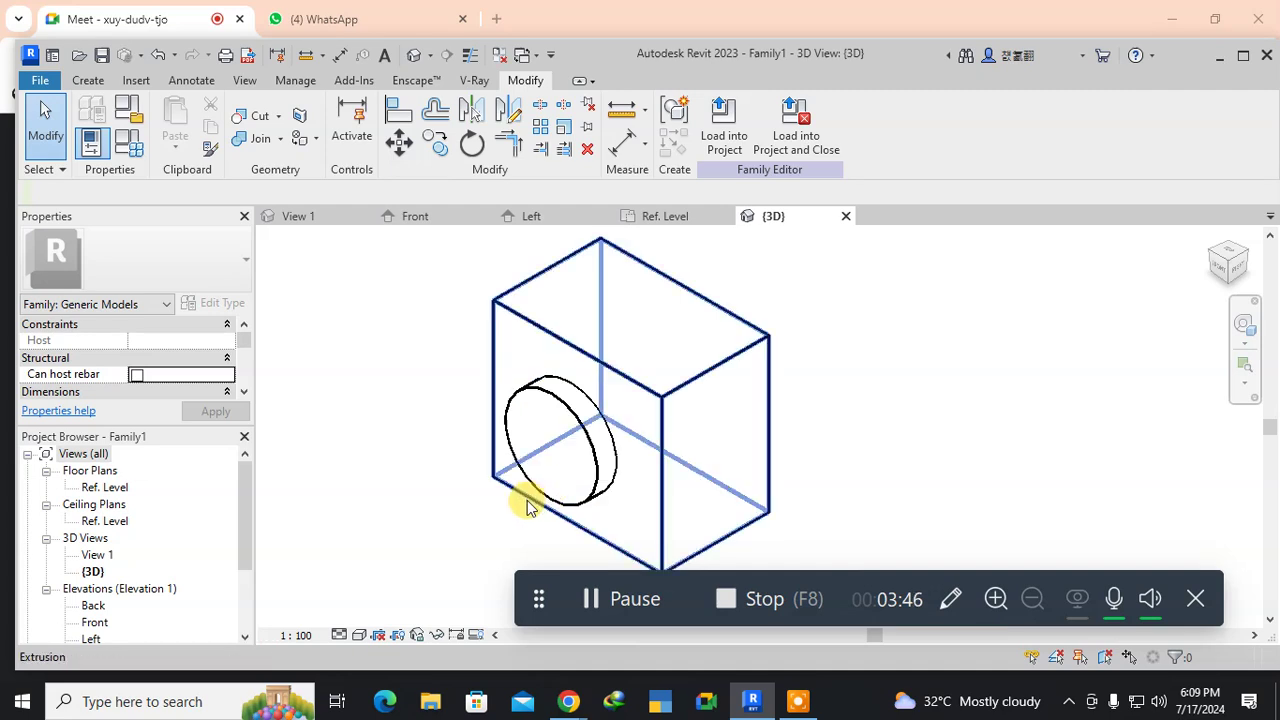
Start a void extrusion and pick the front face of the circular disc as its work plane.
left_click(90, 82)
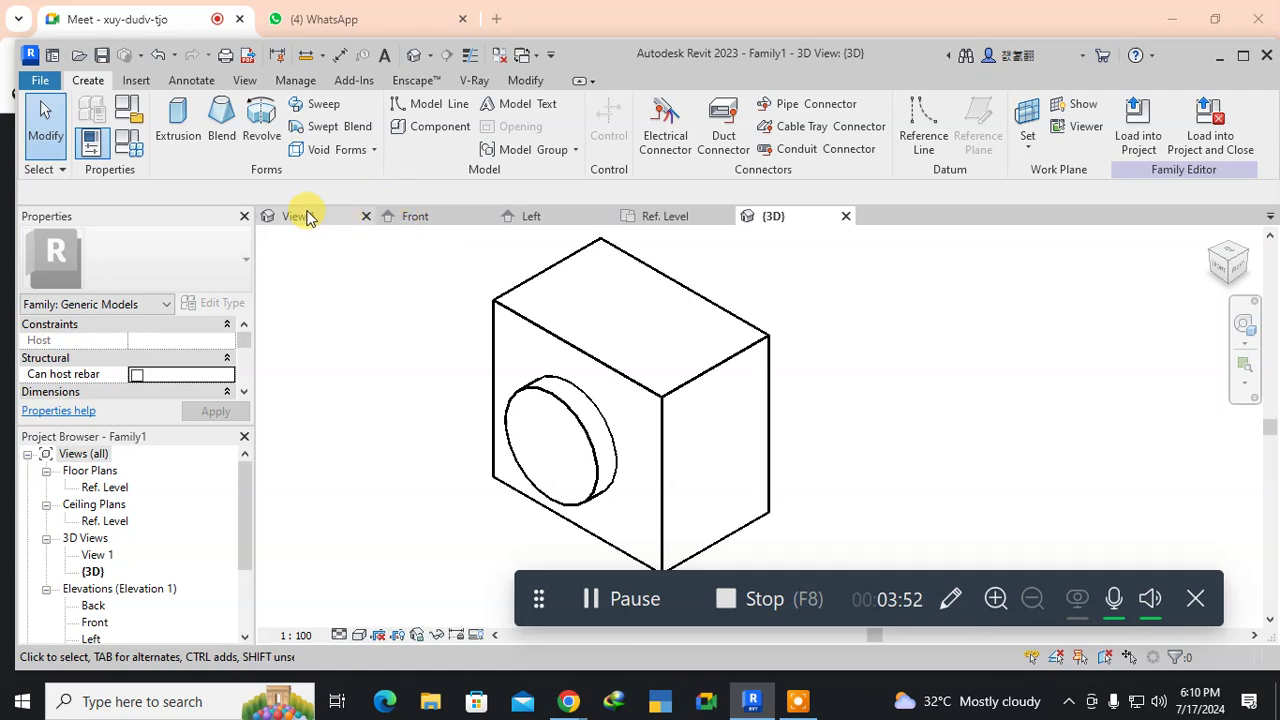
left_click(366, 151)
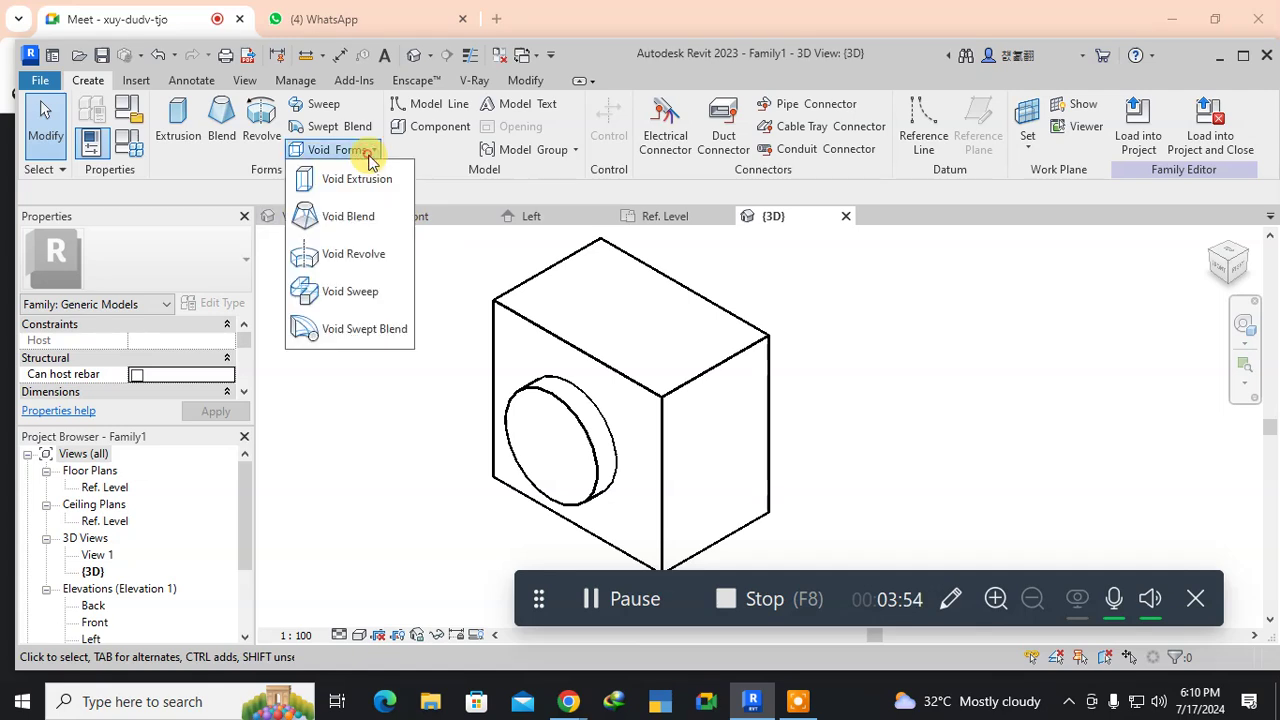
left_click(357, 180)
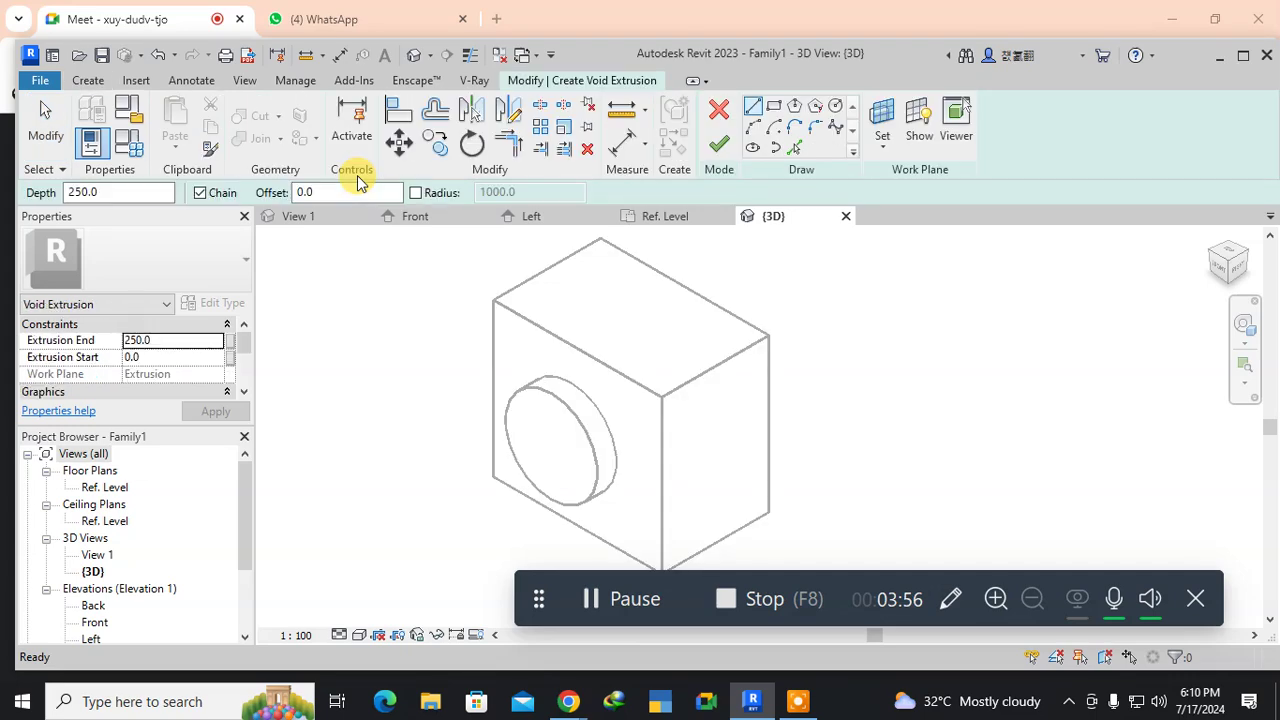
left_click(882, 116)
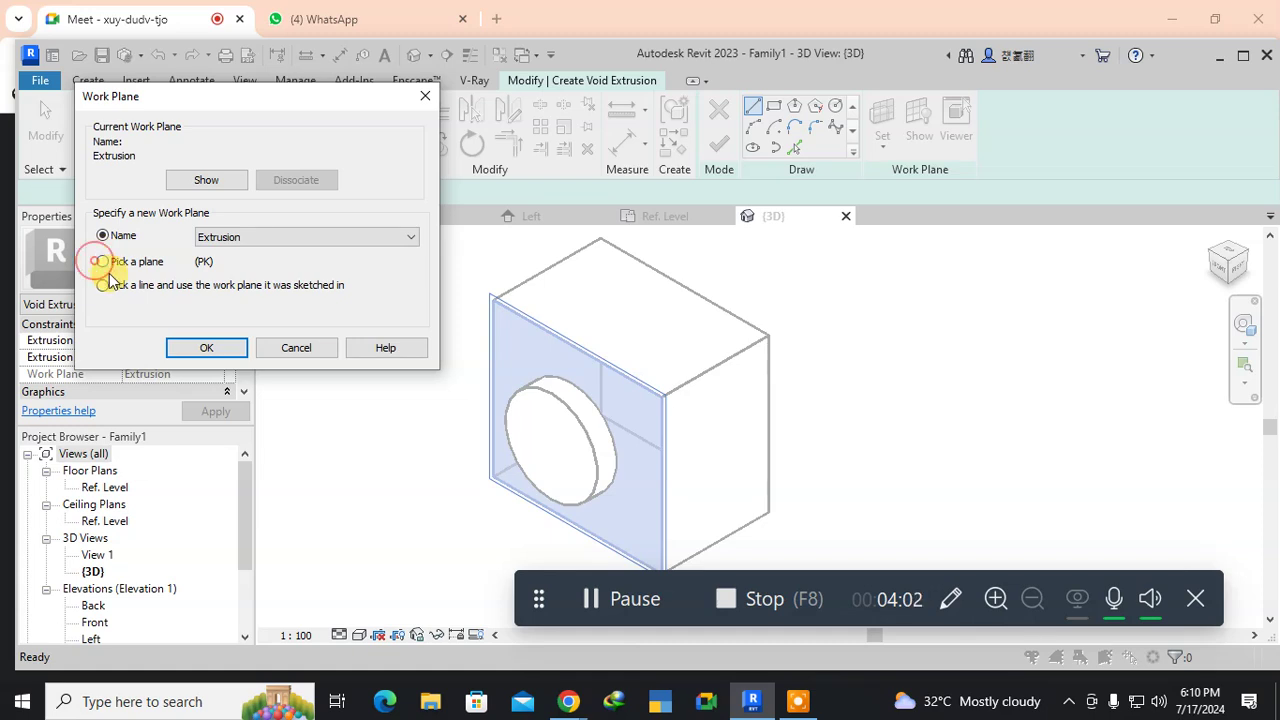
left_click(206, 347)
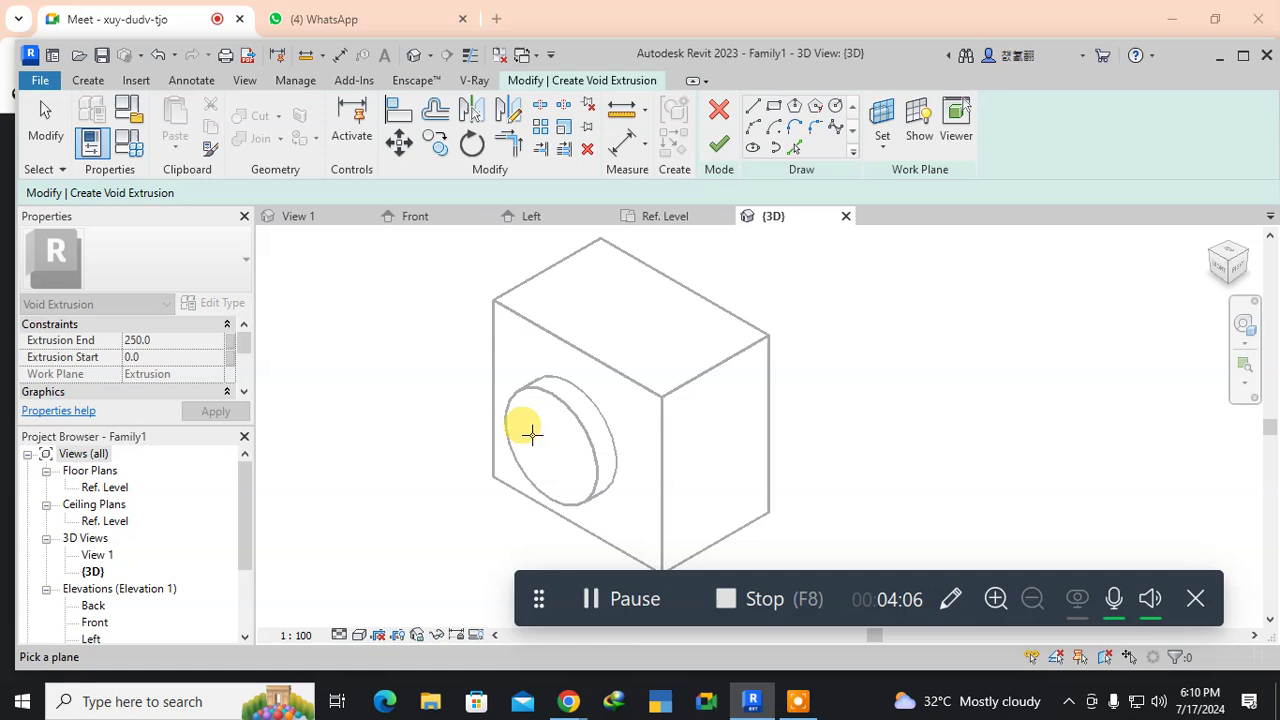
left_click(548, 400)
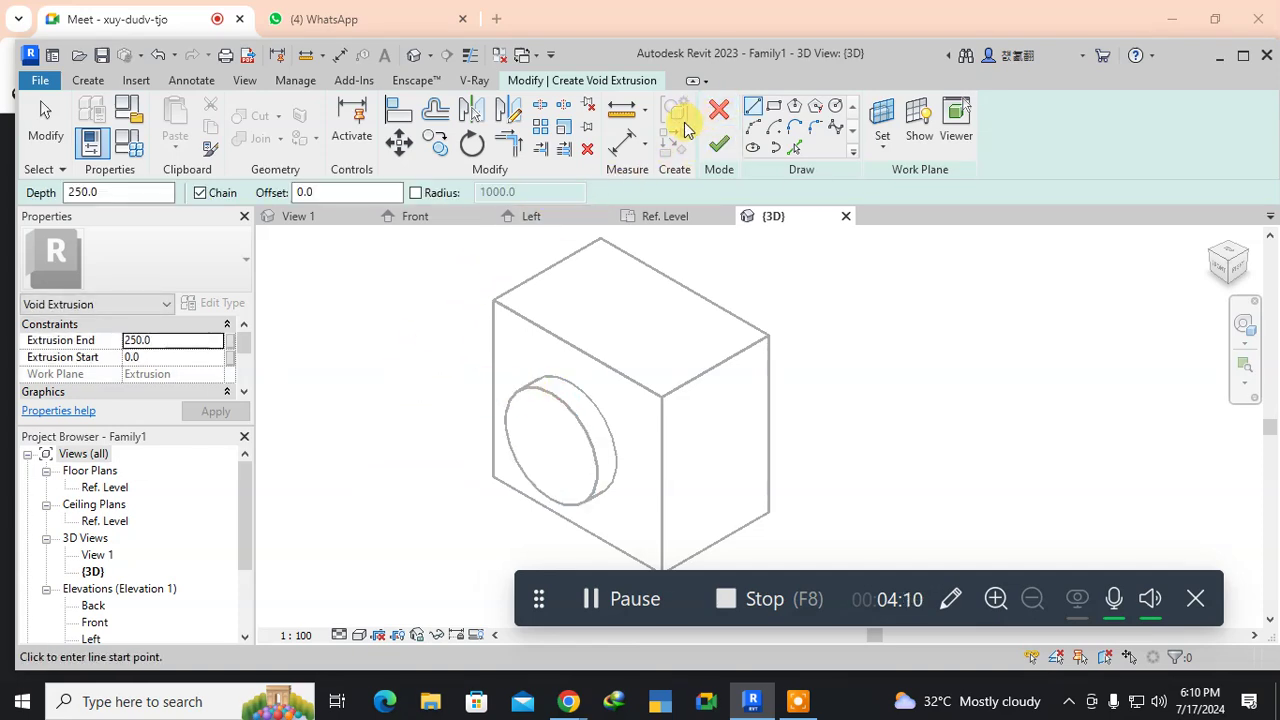
Sketch a circle with a radius of 300 mm at the disc's centre and finish it as a 250 mm deep void extrusion.
left_click(834, 106)
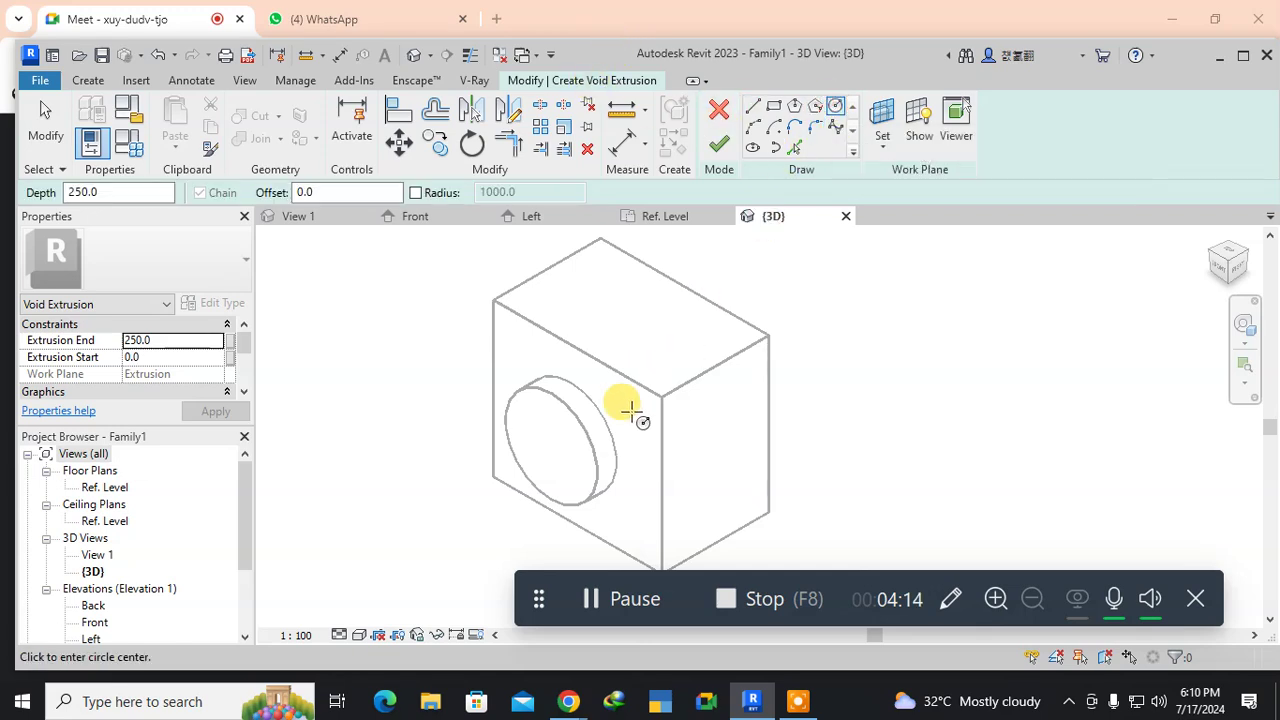
left_click(543, 441)
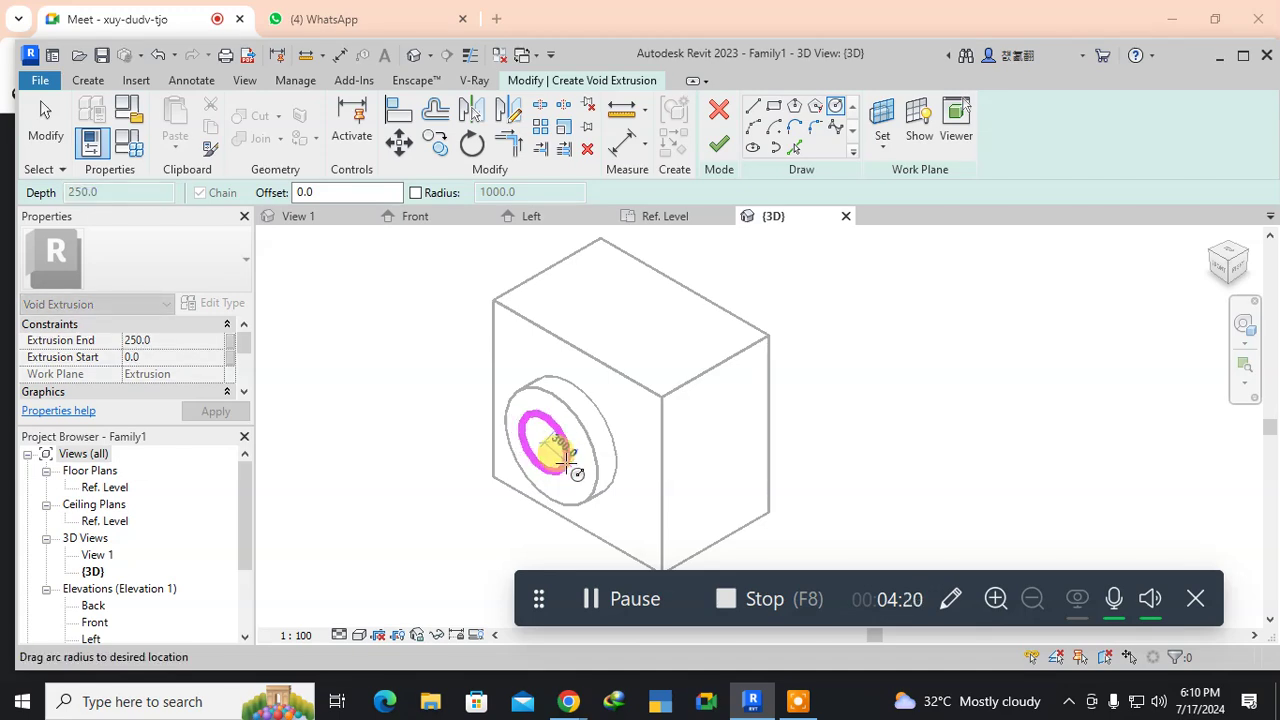
left_click(566, 458)
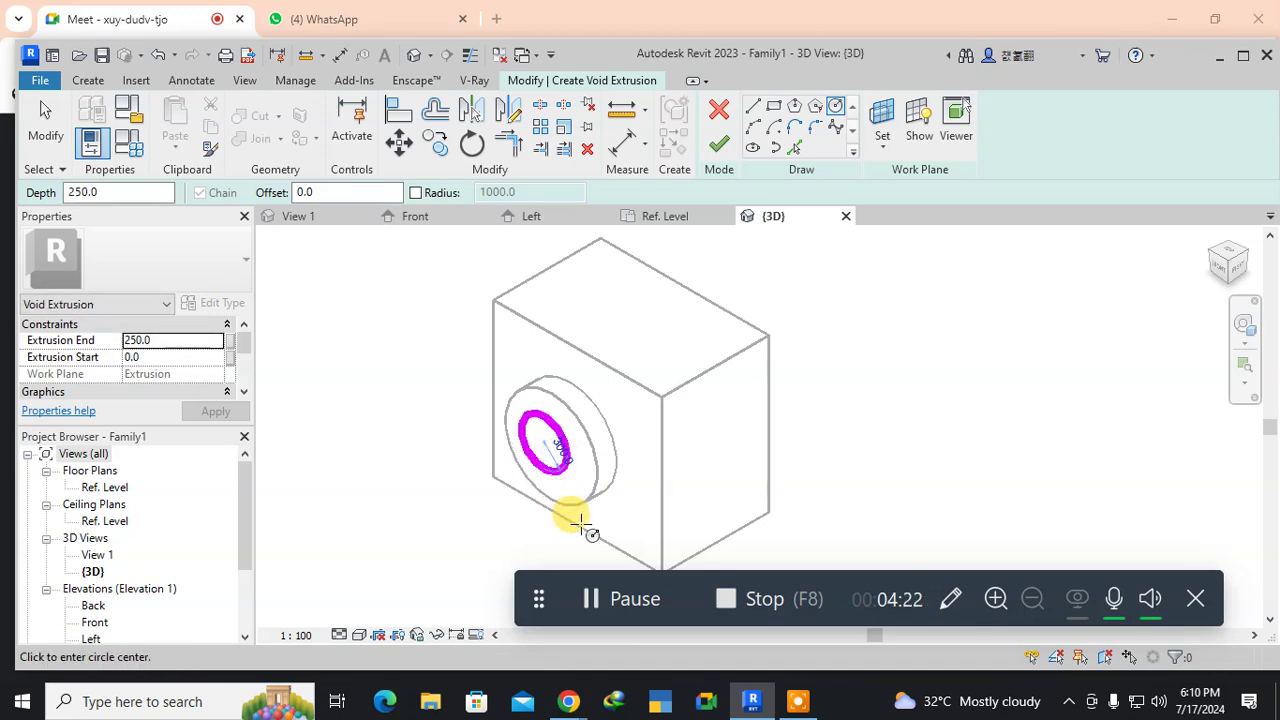
key("Escape")
key("Escape")
left_click(556, 466)
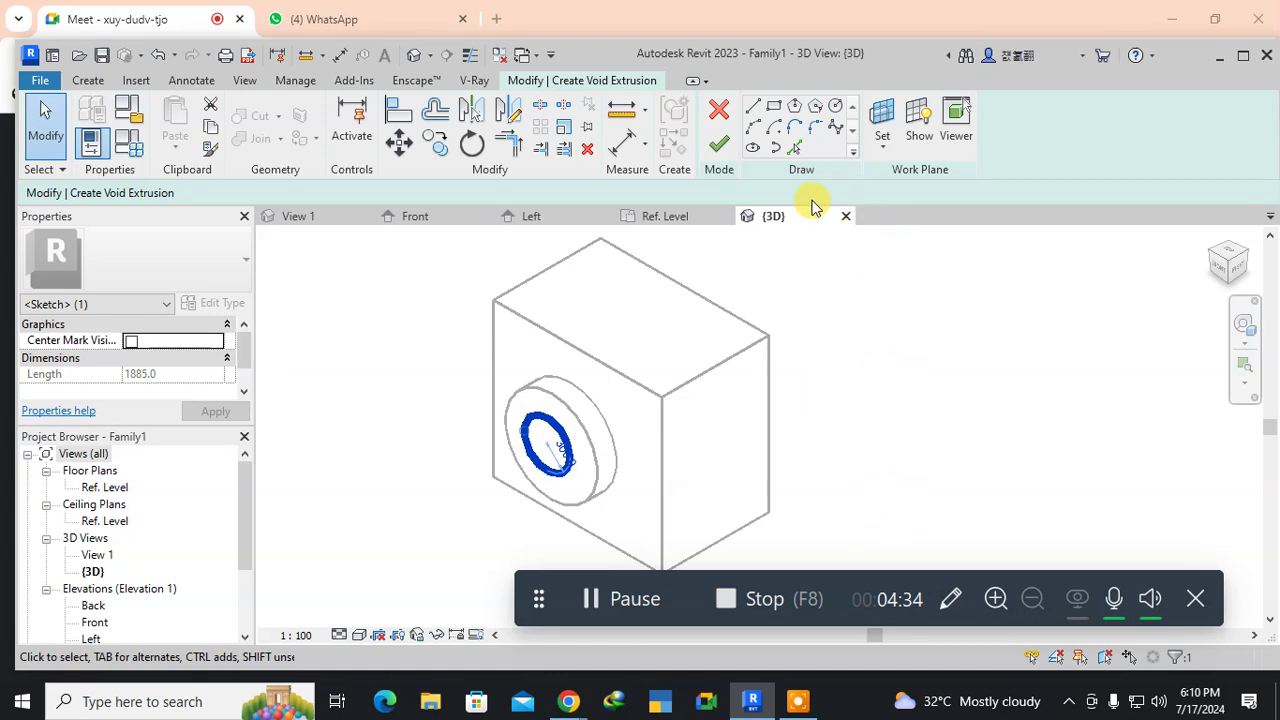
left_click(720, 144)
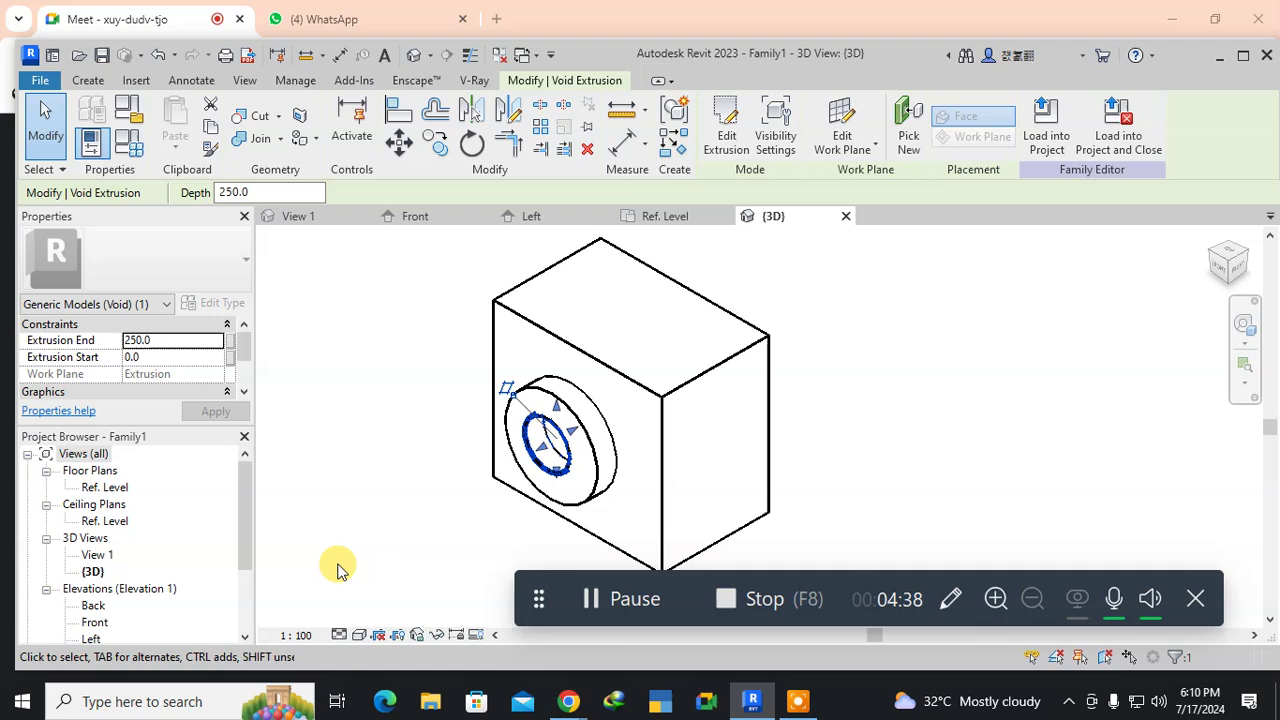
Stretch the void through the back of the box and out past the disc, to an extrusion end of about 2577 mm and start of about -809 mm.
left_click_drag(575, 432, 740, 340)
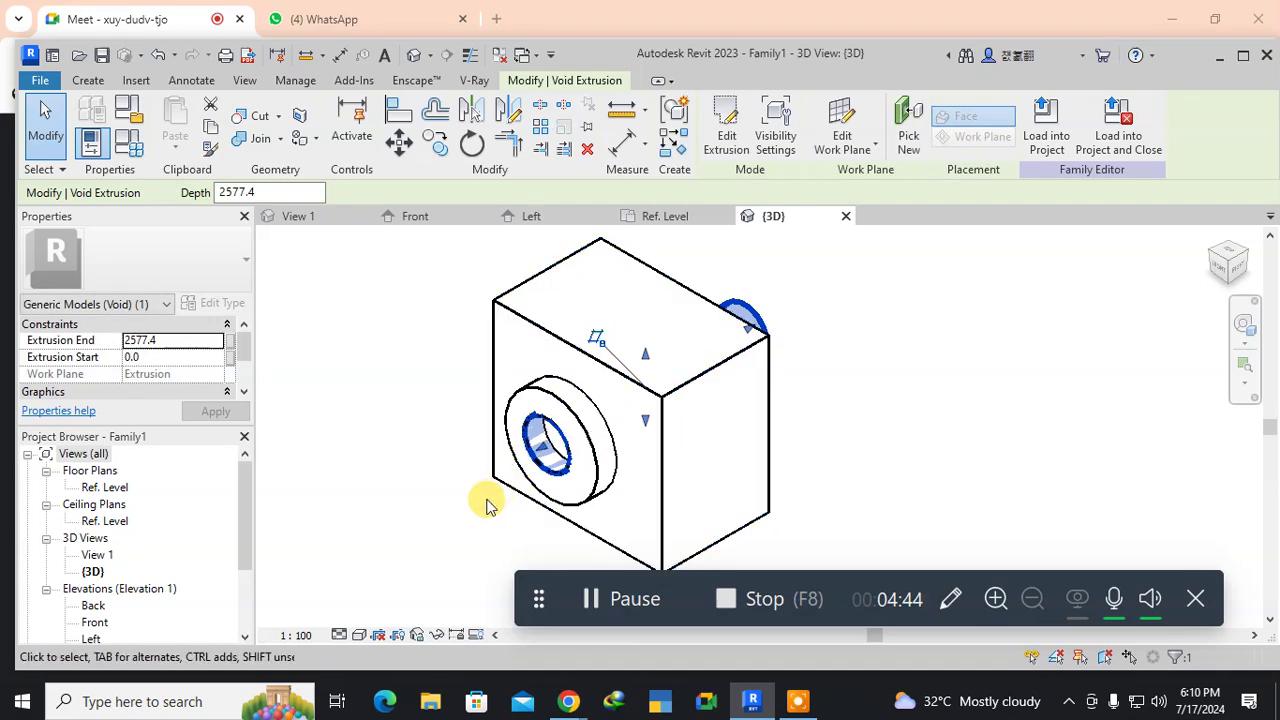
left_click_drag(537, 455, 480, 478)
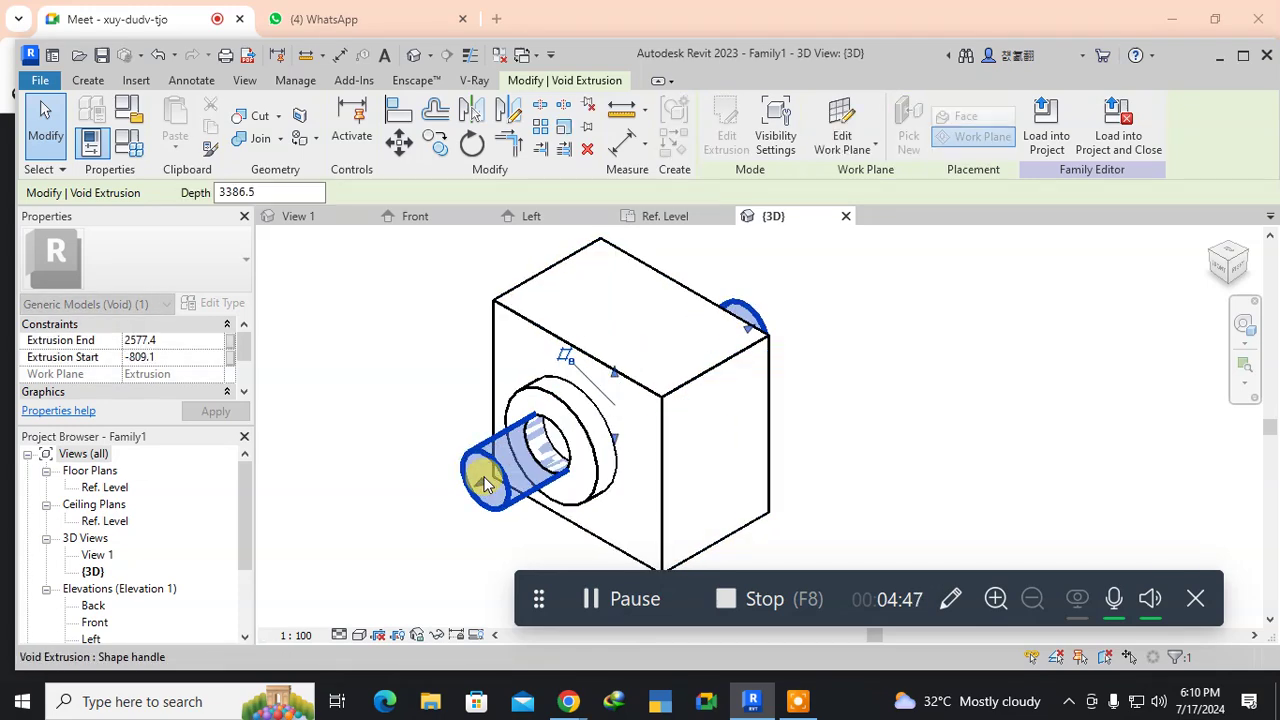
left_click(349, 507)
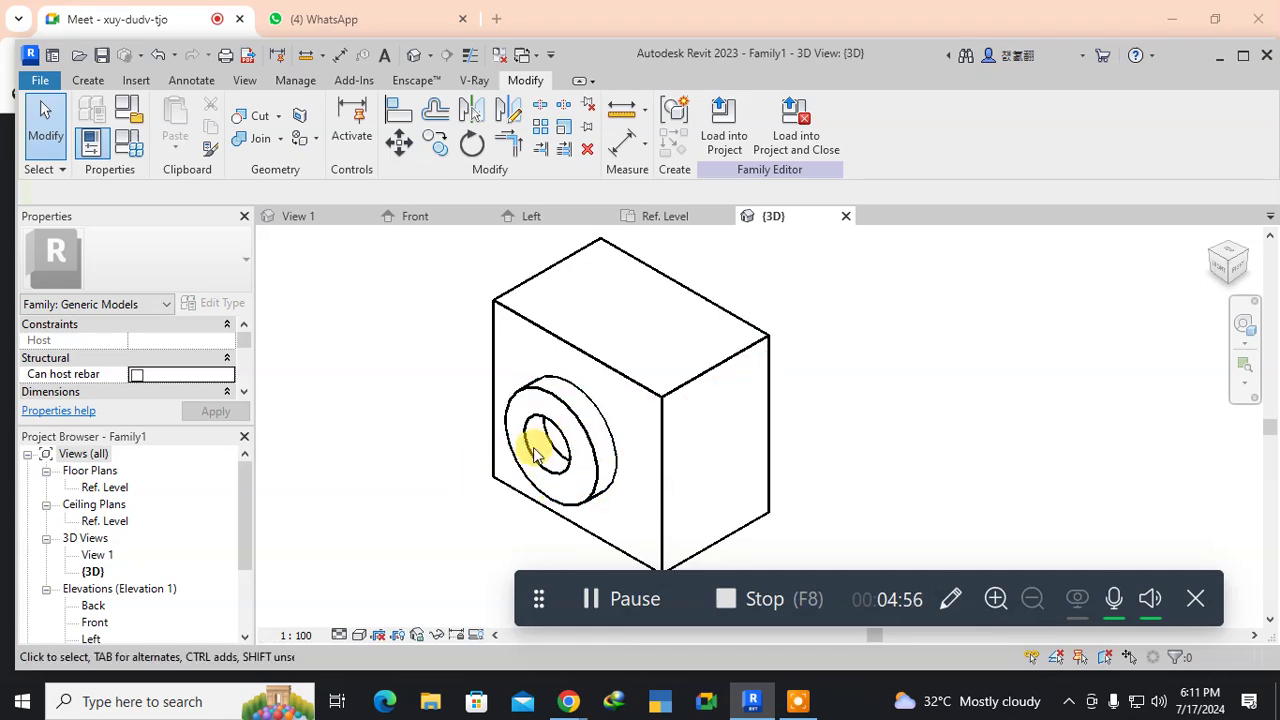
Set the 3D view's visual style to Shaded and inspect the hole cut through the disc and box.
middle_click_drag(498, 500, 585, 426, "shift")
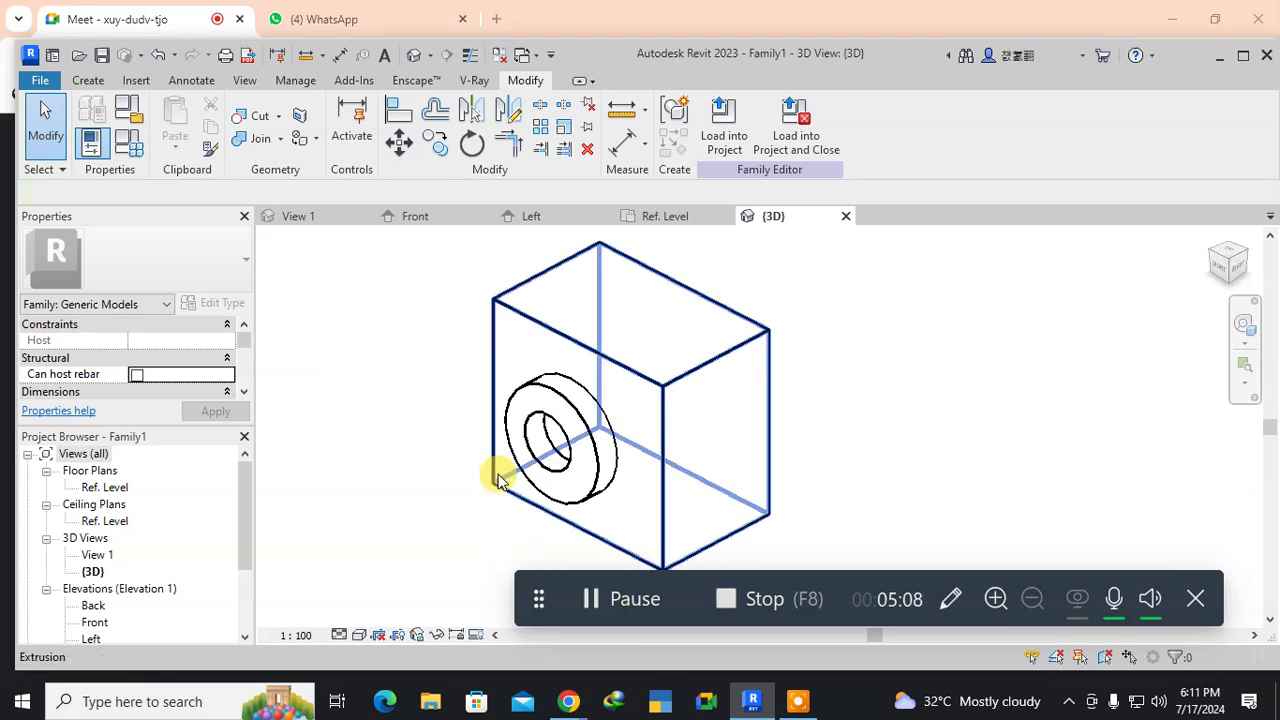
left_click(361, 633)
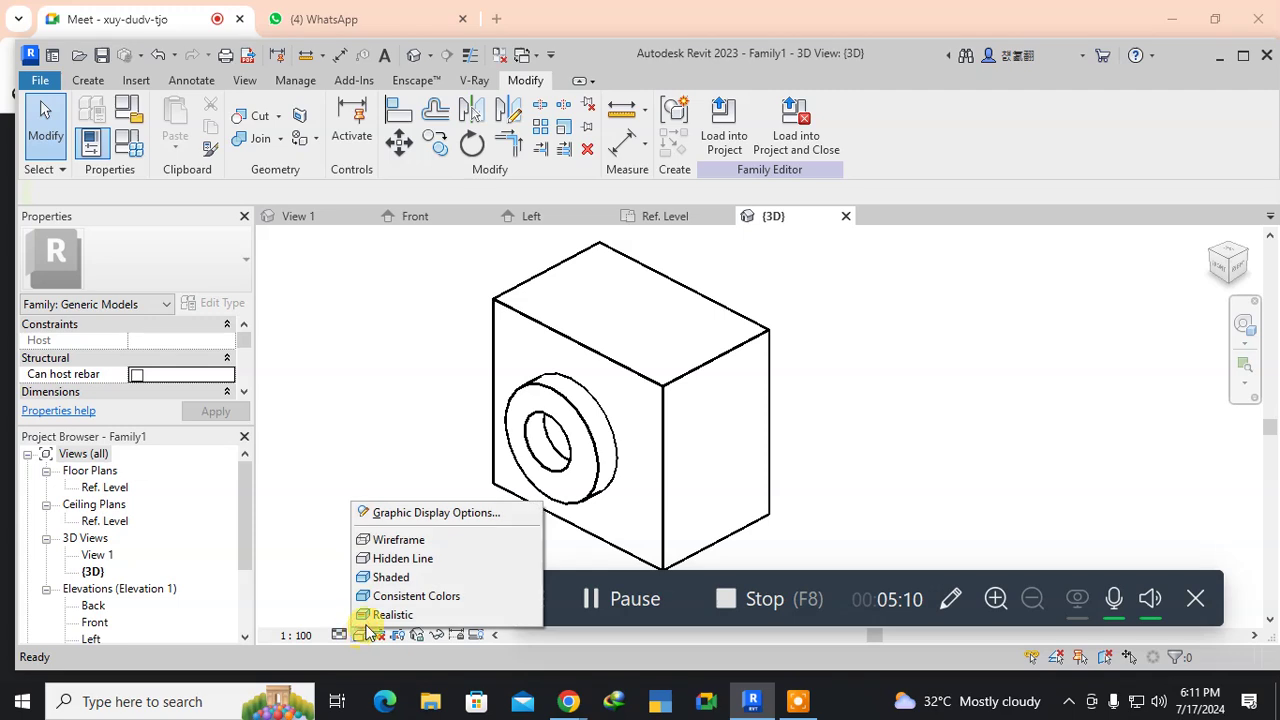
left_click(410, 586)
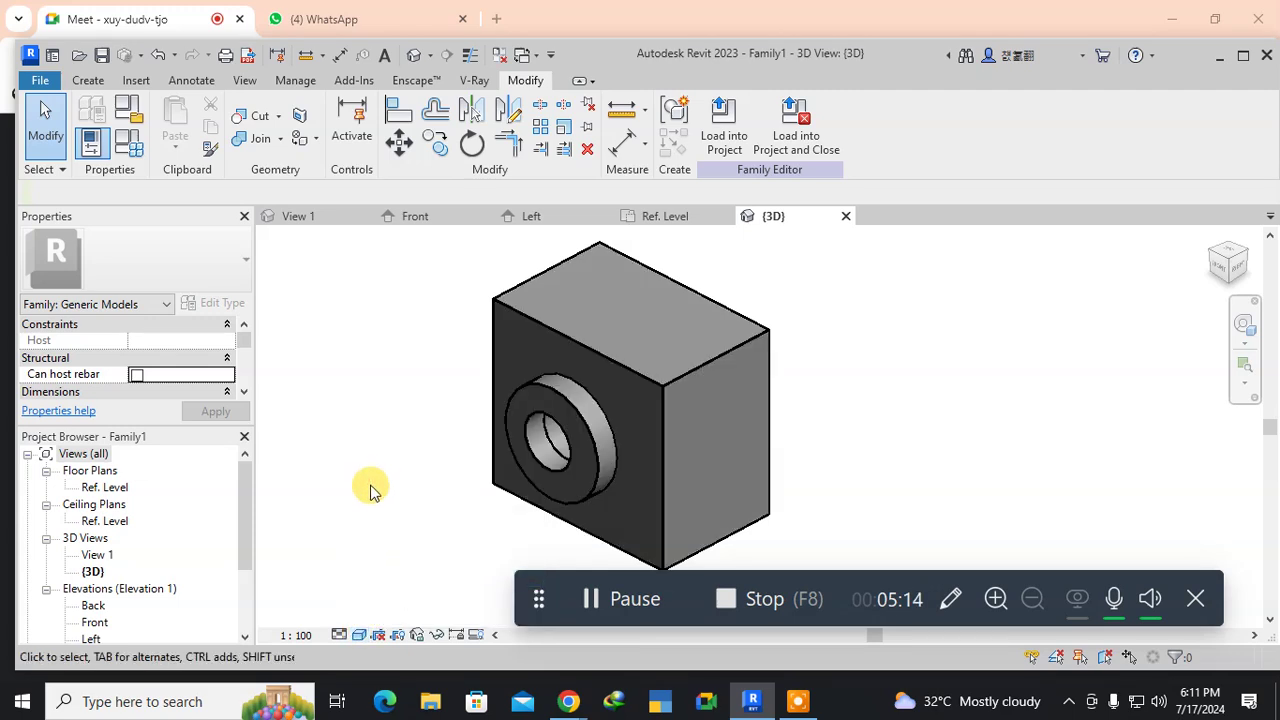
middle_click_drag(370, 490, 405, 473, "shift")
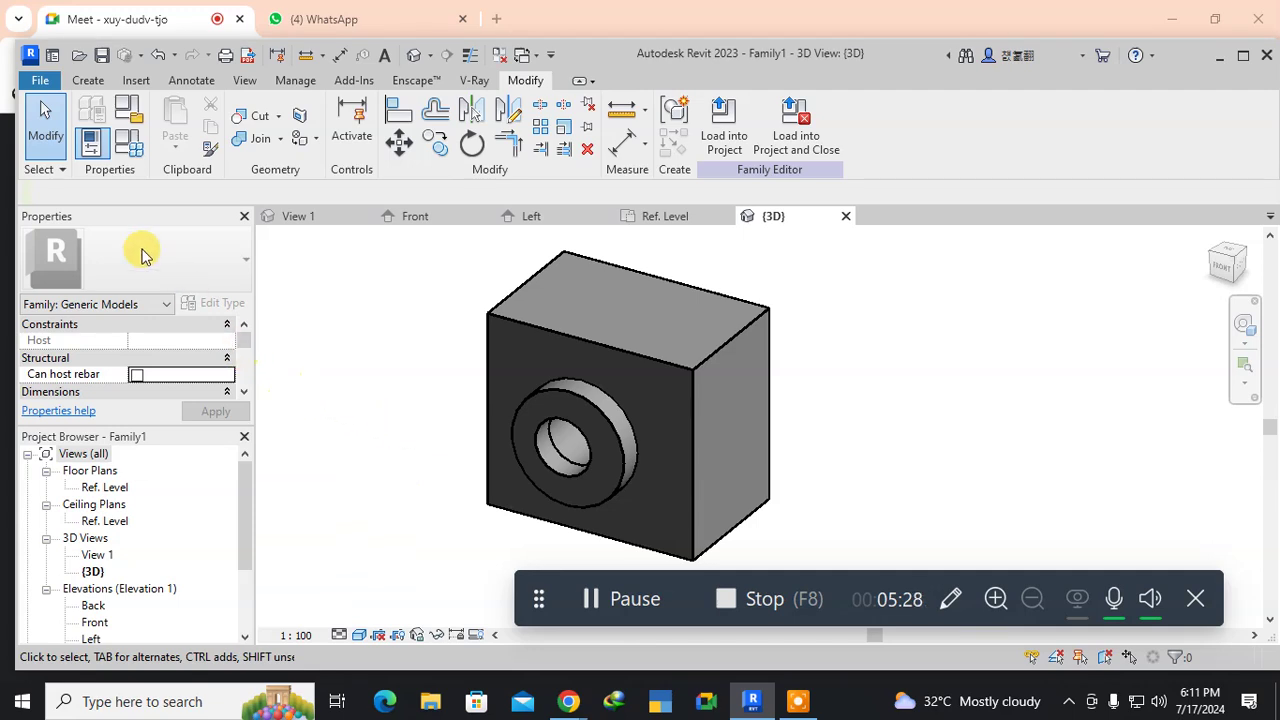
Select the box, the disc and the void extrusion together and delete them.
left_click(88, 81)
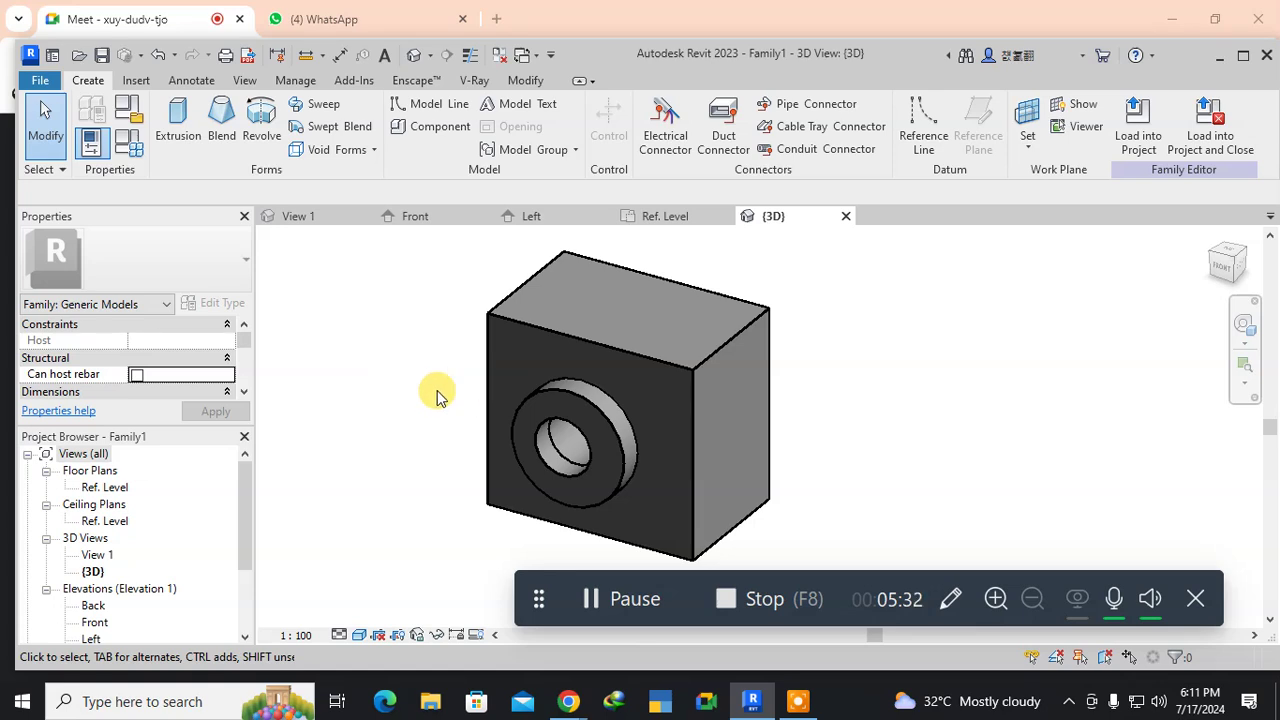
scroll(436, 395, "down", 2)
left_click_drag(391, 254, 746, 552)
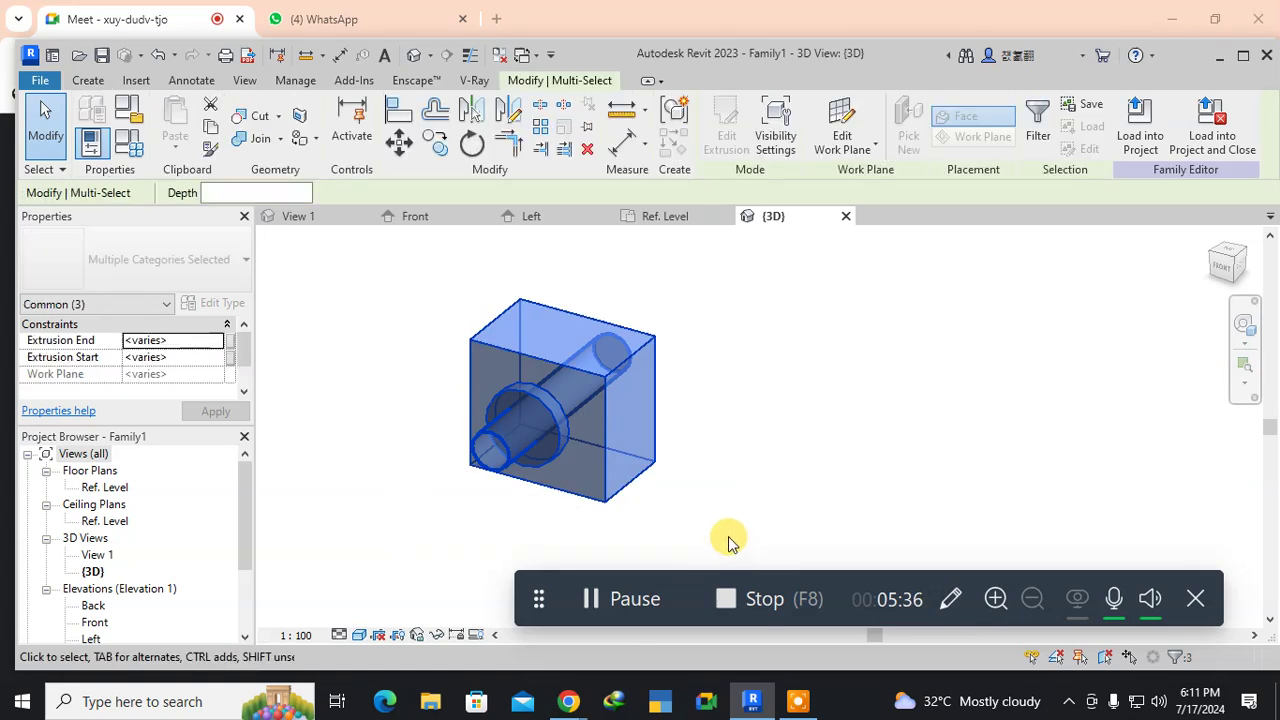
key("Delete")
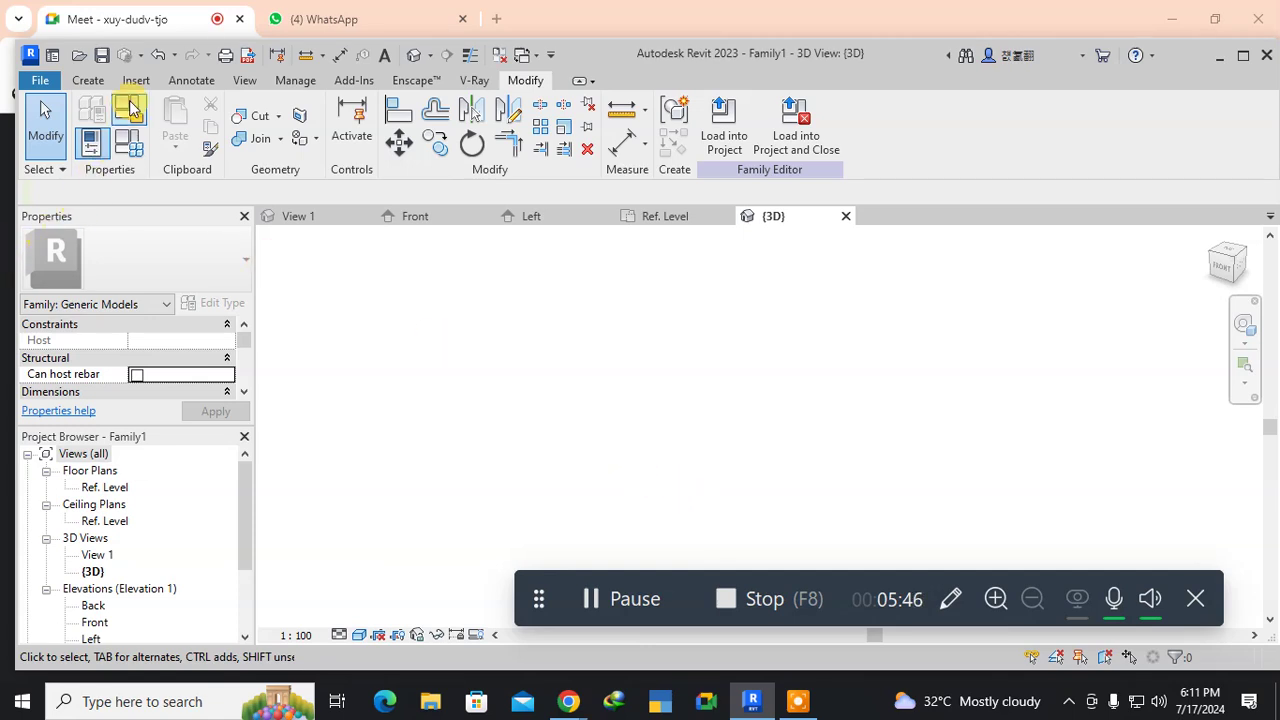
Start a solid blend in the Ref. Level floor plan and sketch a base rectangle about 2700 by 1900 mm around the reference plane intersection.
left_click(87, 80)
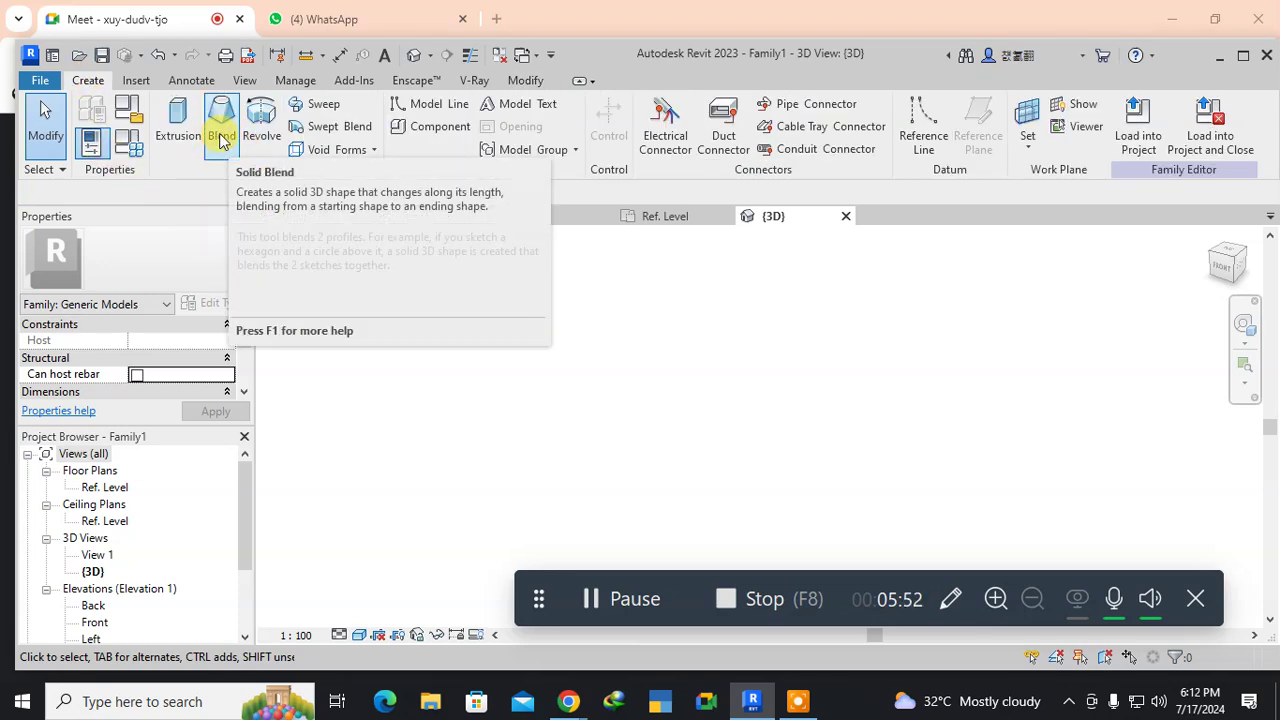
double_click(104, 487)
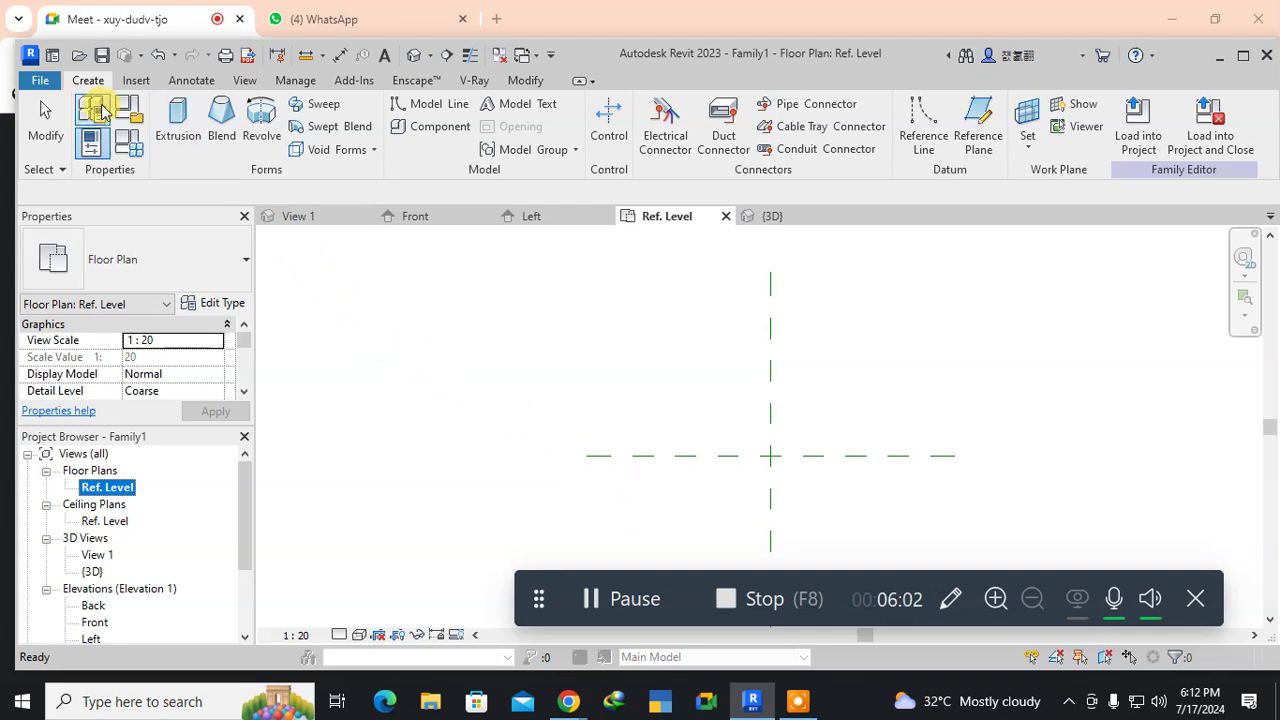
left_click(222, 133)
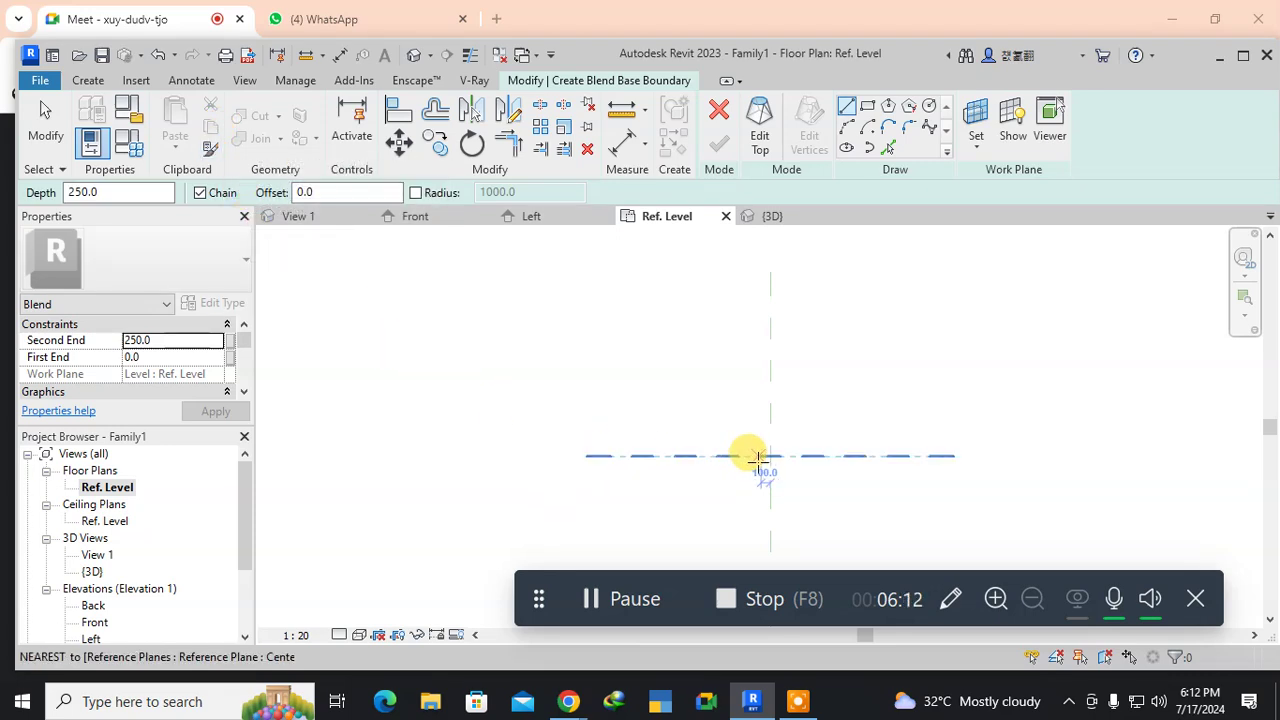
left_click(843, 105)
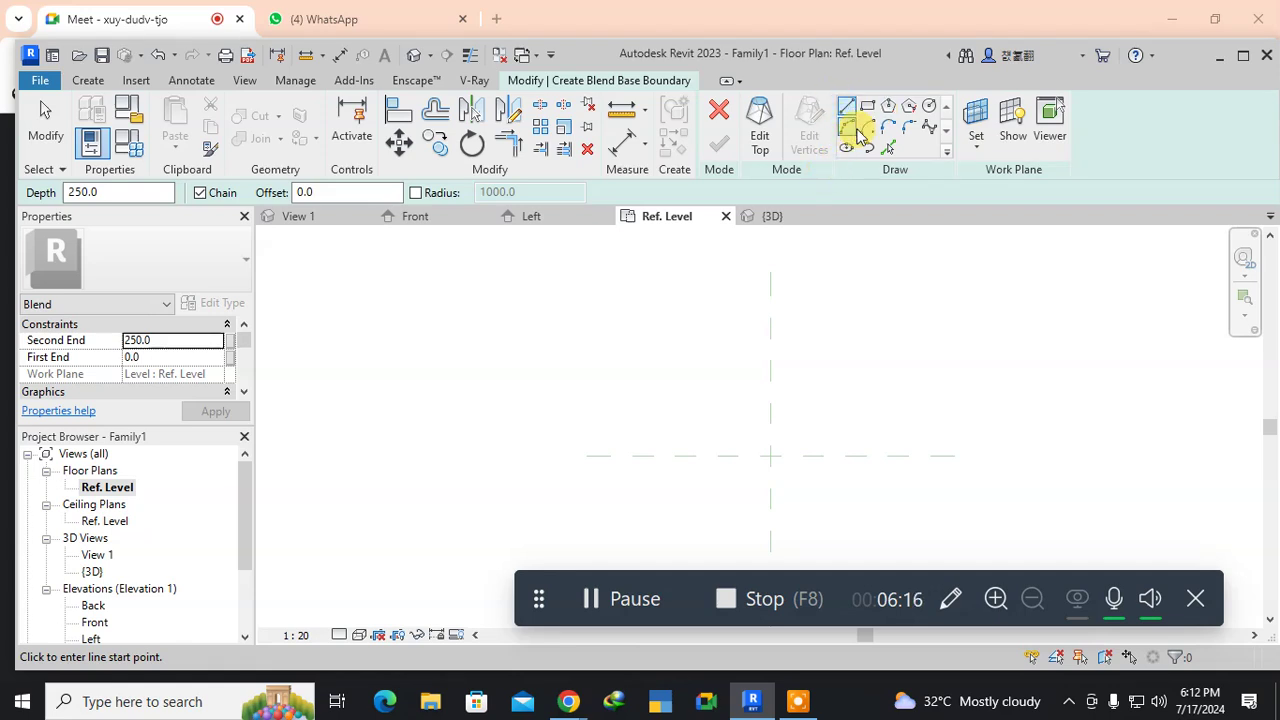
left_click(870, 107)
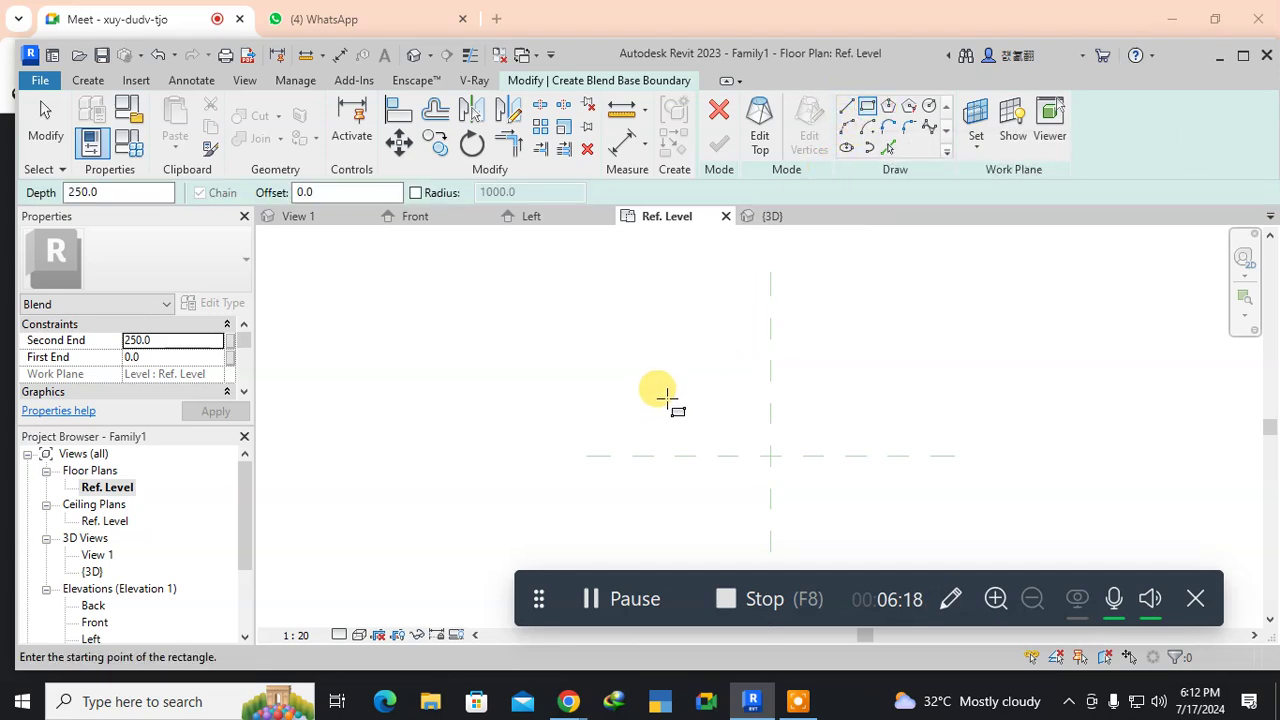
left_click(642, 370)
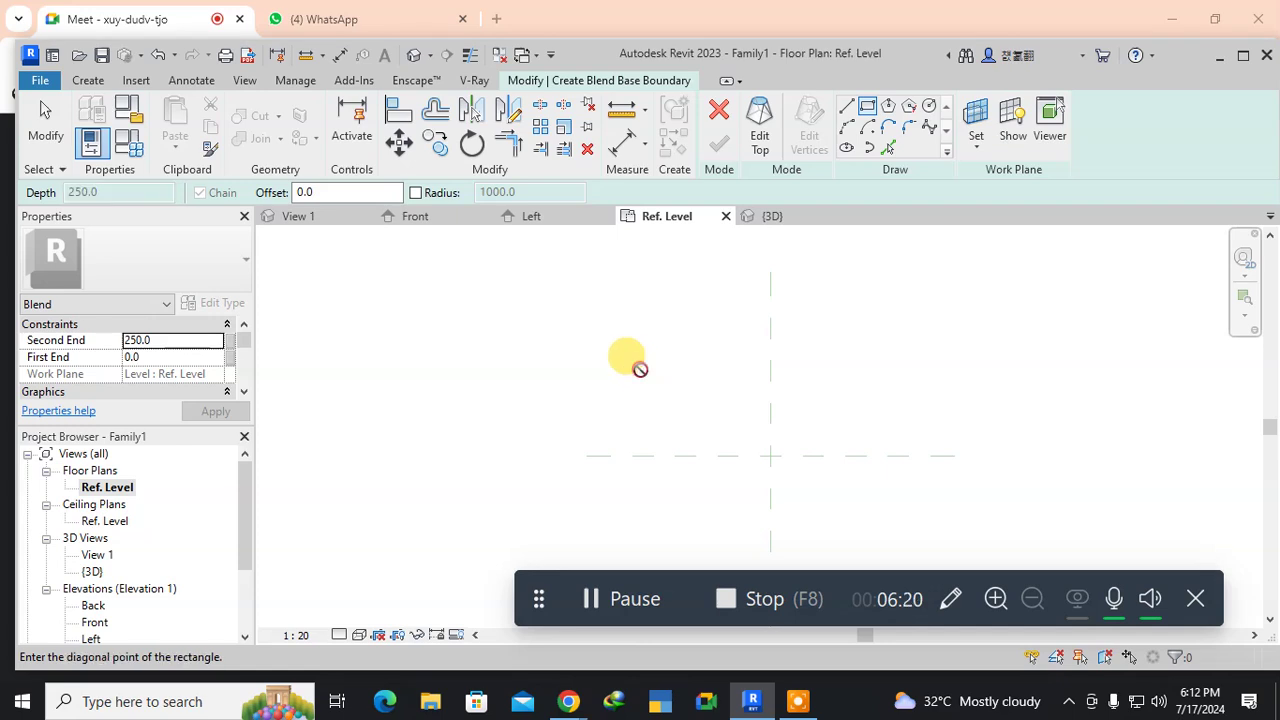
left_click(889, 545)
middle_click_drag(848, 512, 683, 430)
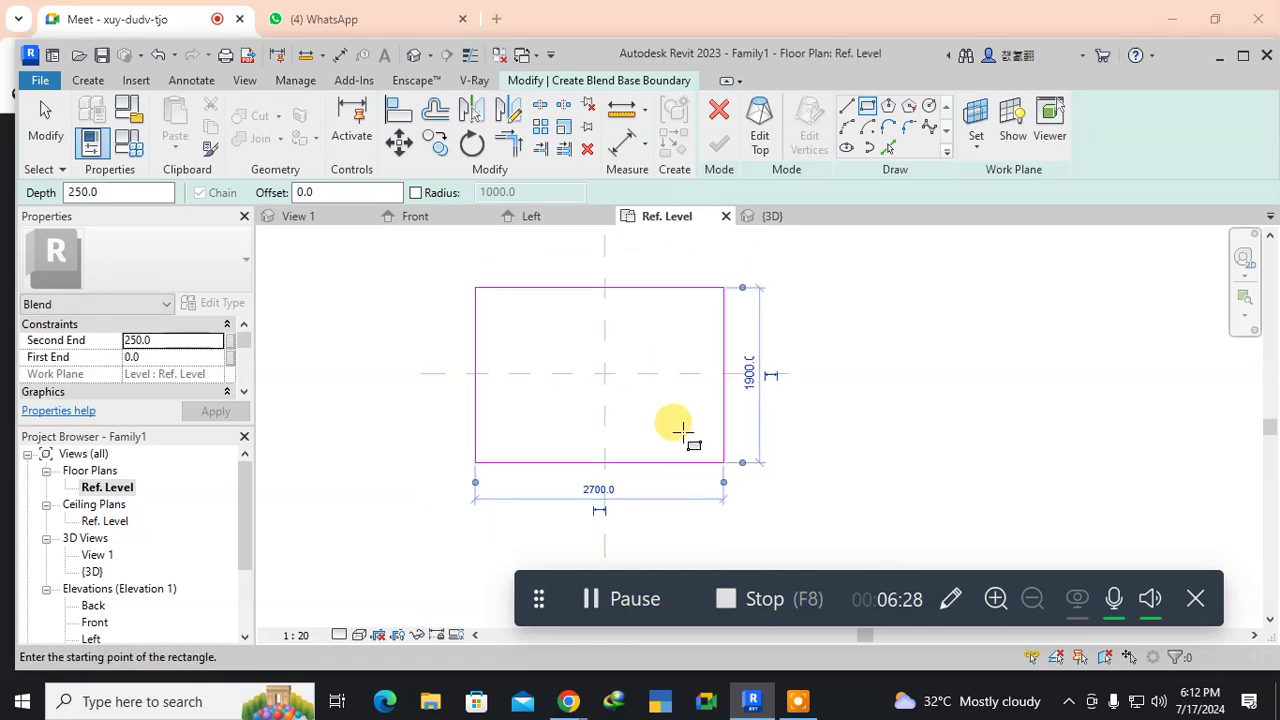
key("Escape")
key("Escape")
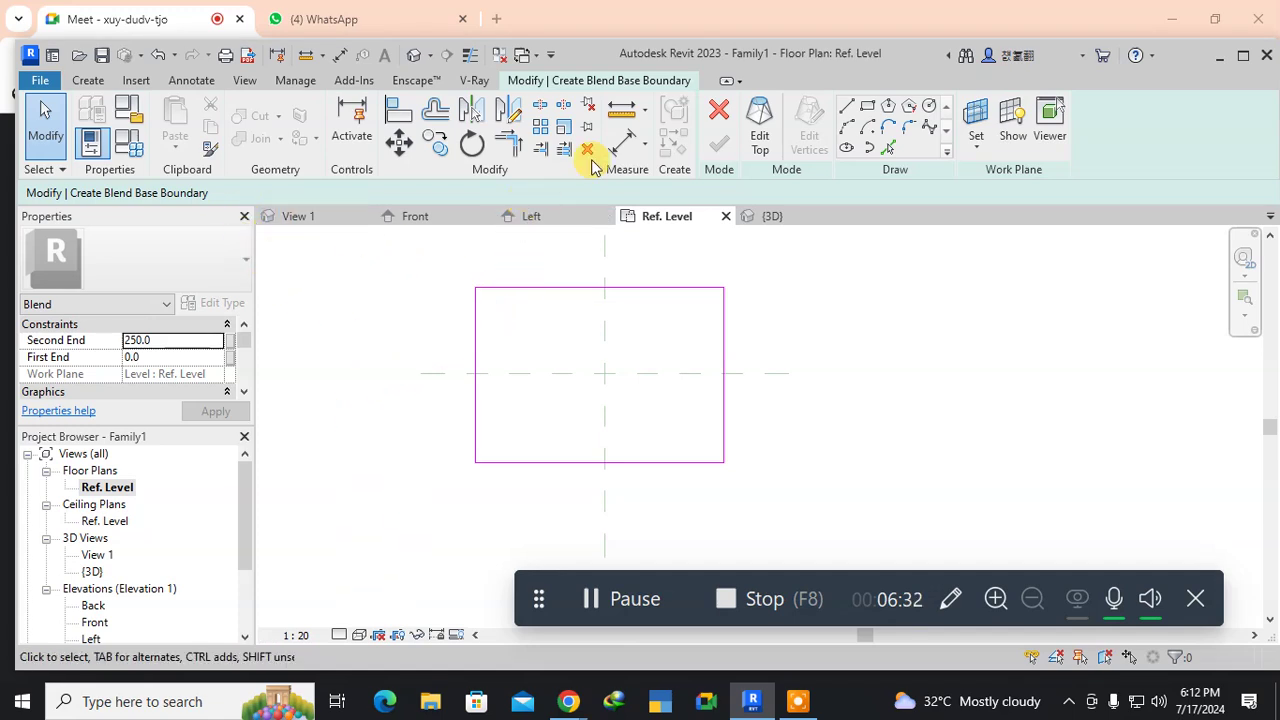
Start an aligned dimension with Wall faces as the preferred reference.
left_click(620, 145)
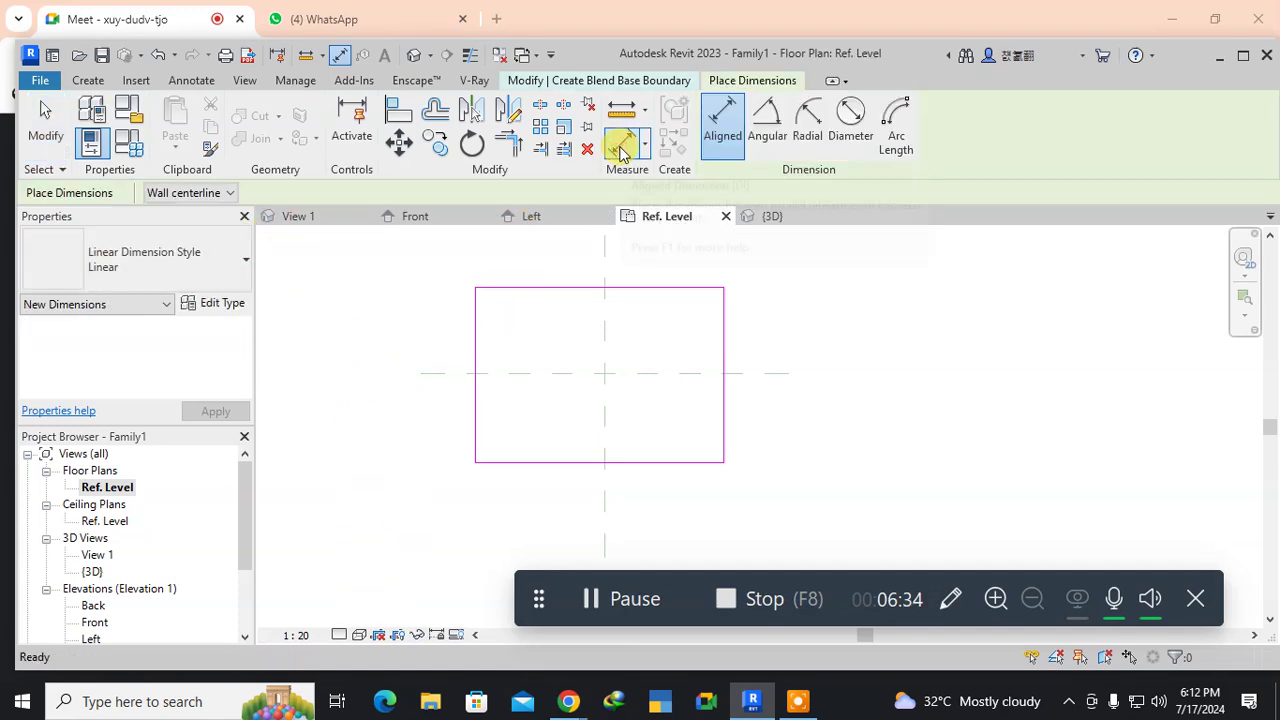
left_click(186, 195)
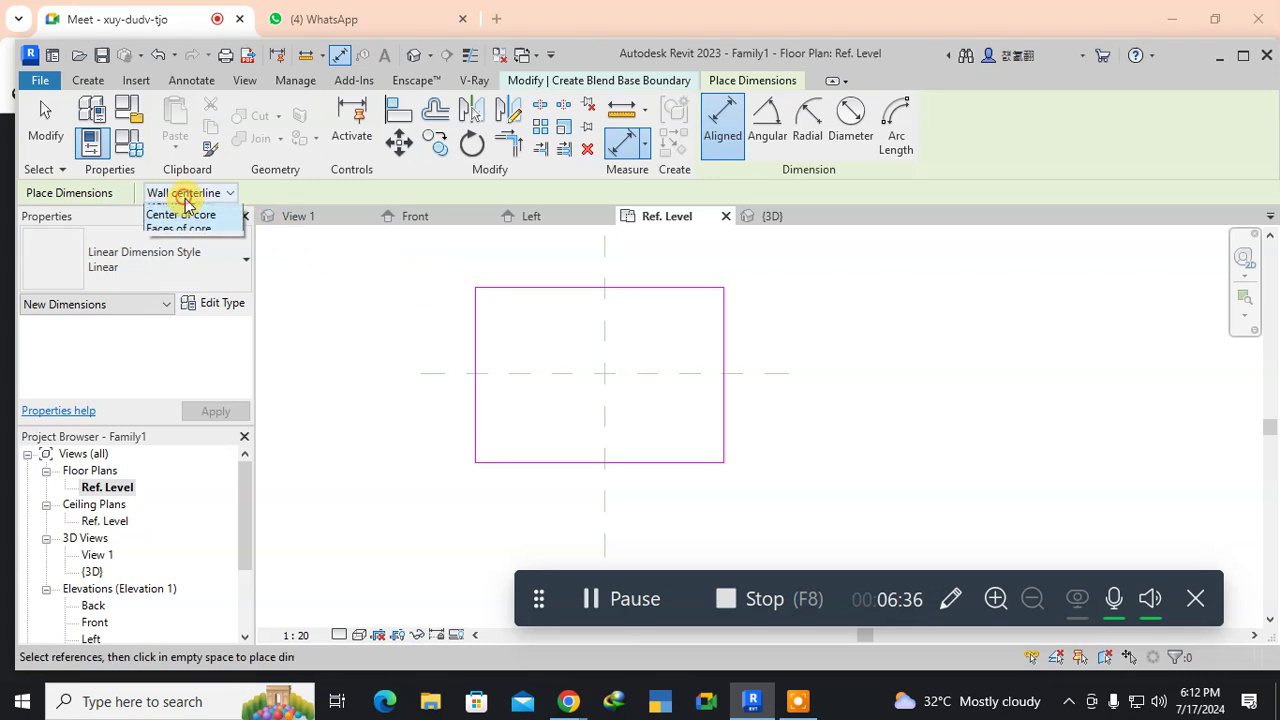
left_click(184, 227)
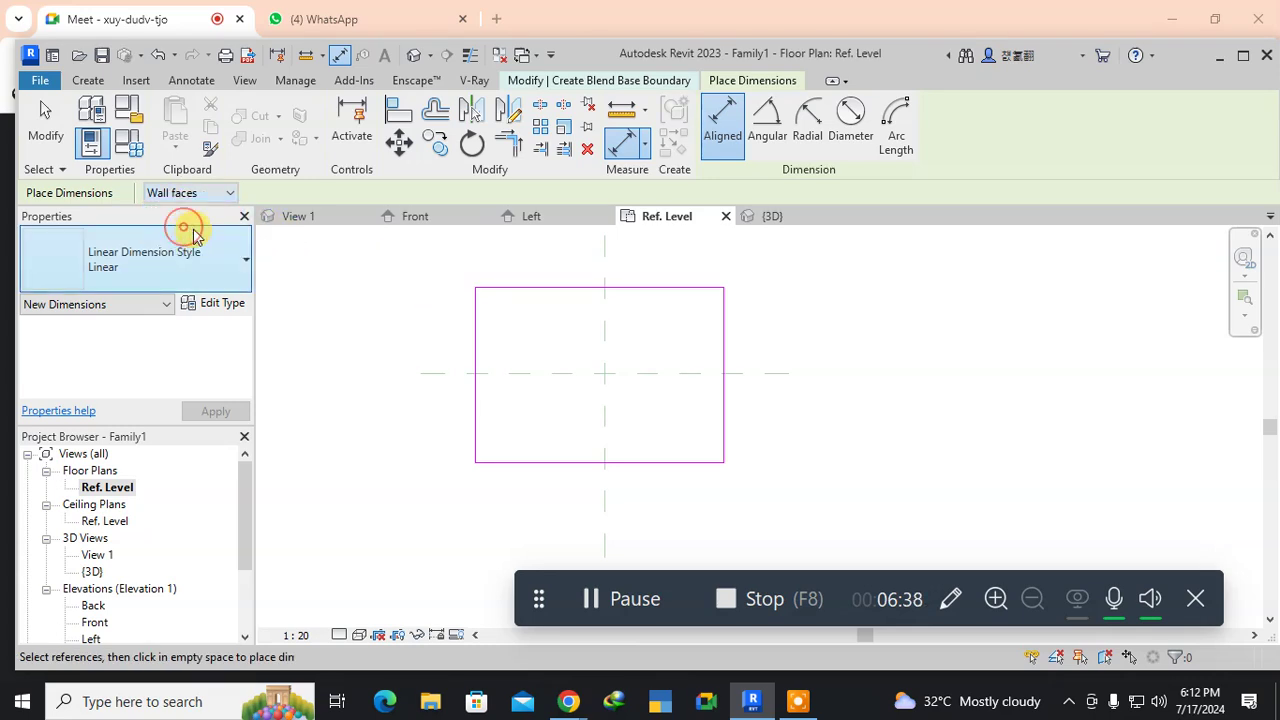
left_click(475, 322)
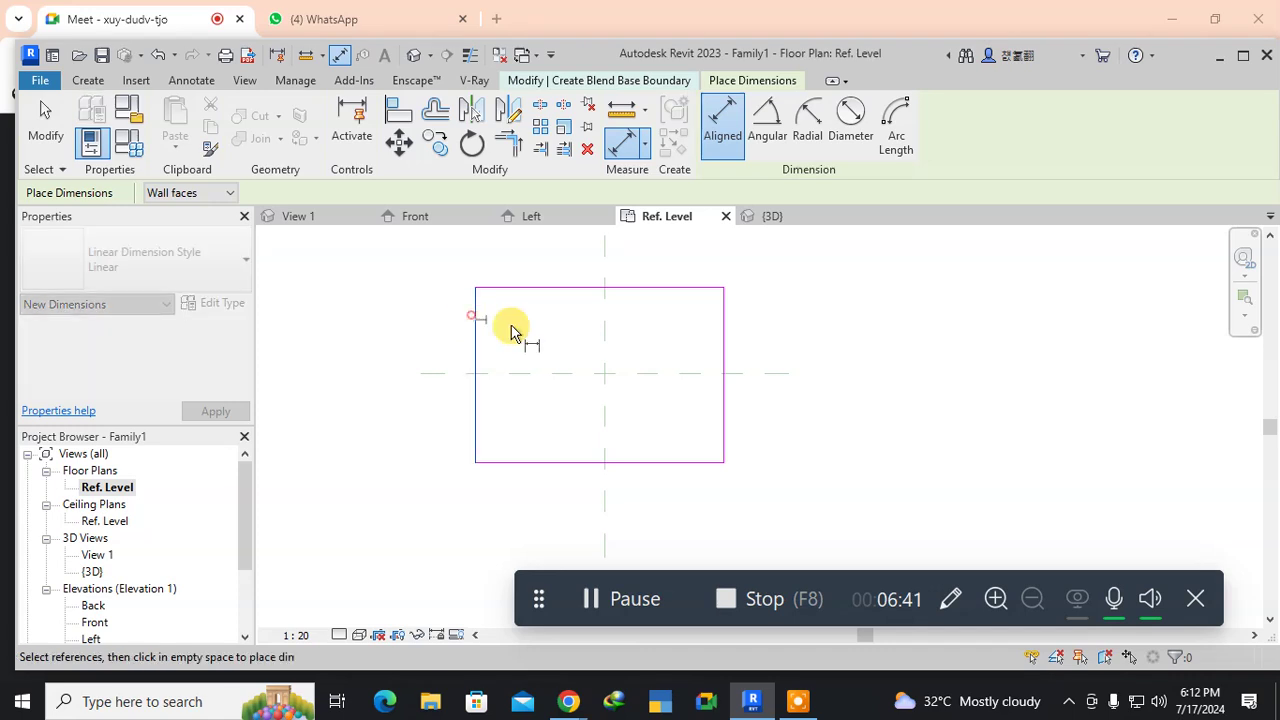
left_click(600, 328)
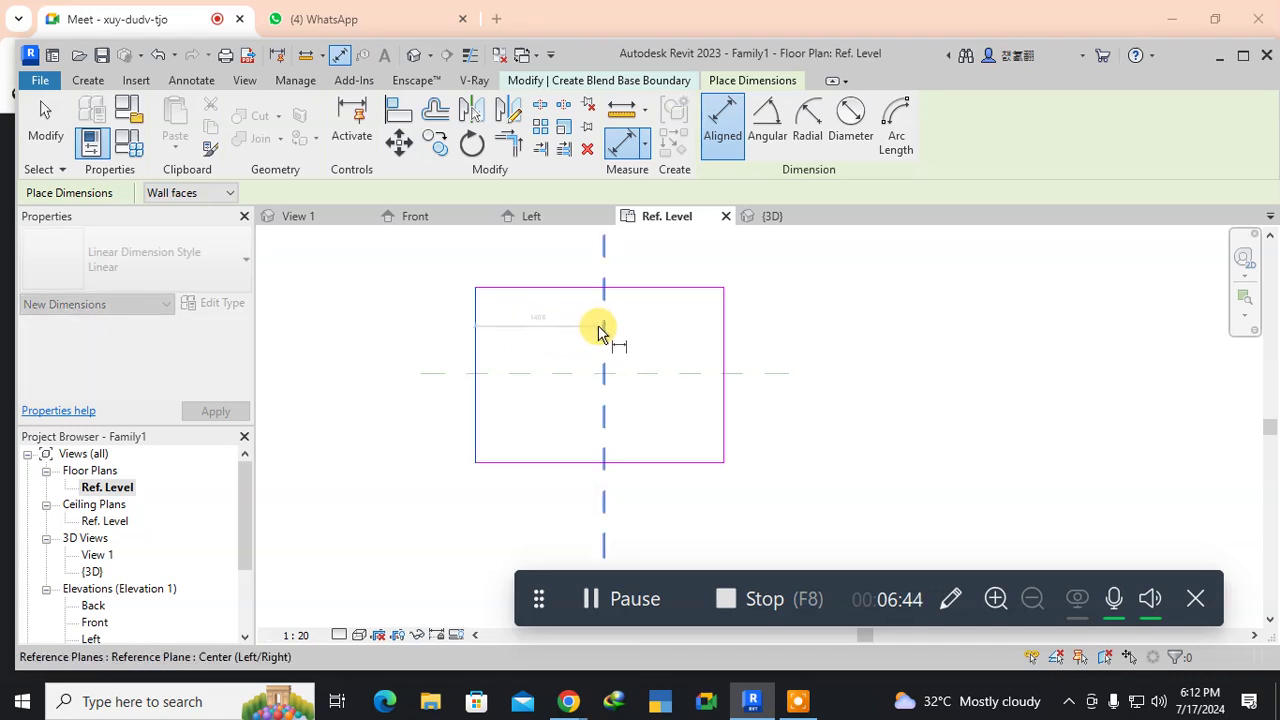
left_click(603, 329)
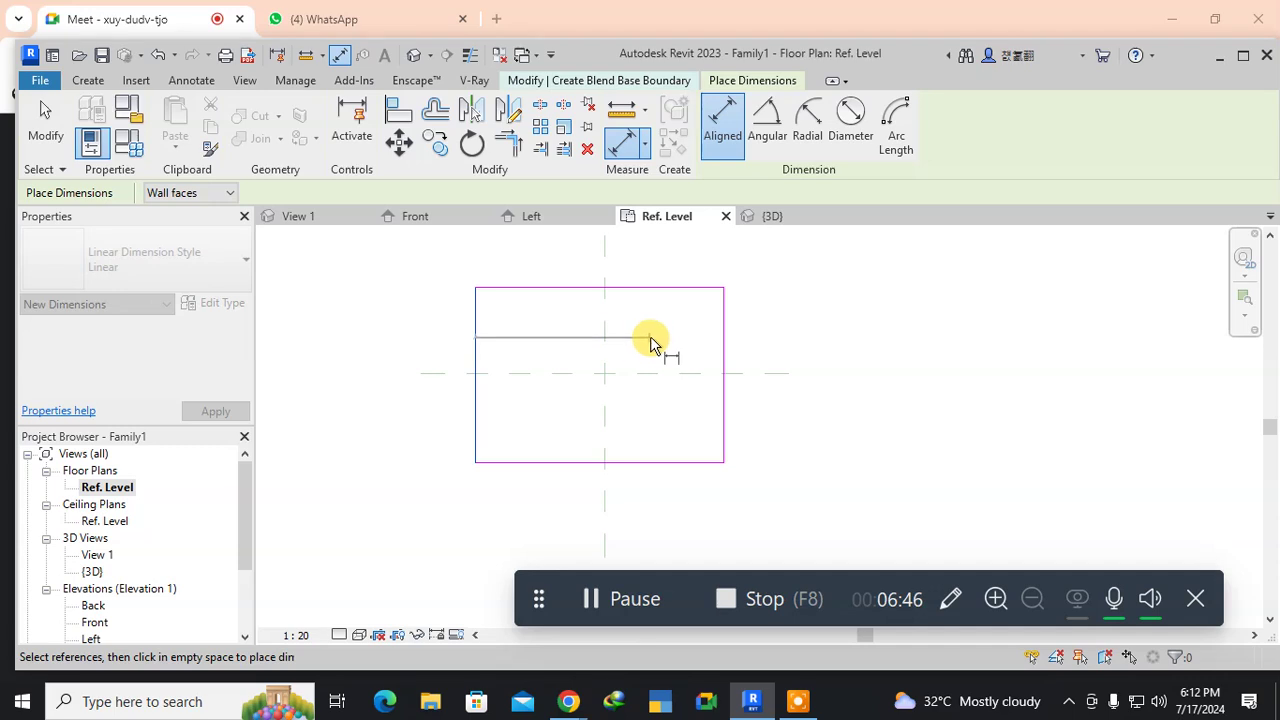
key("Escape")
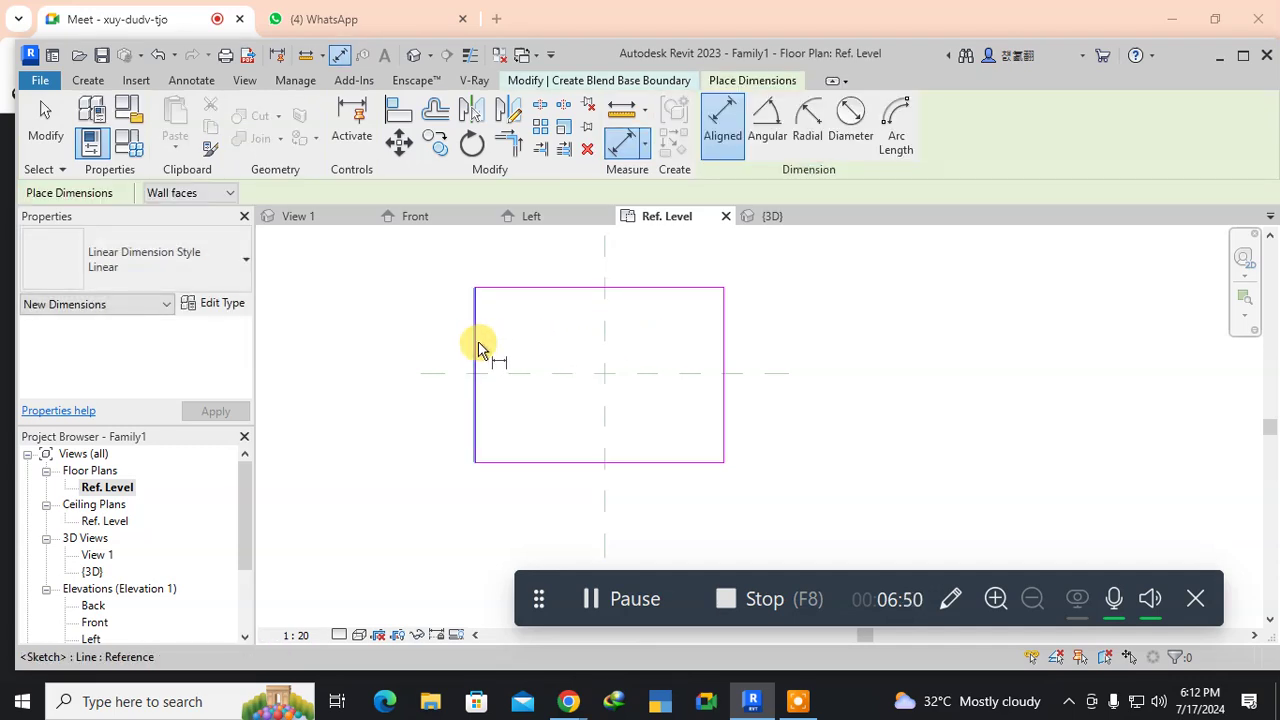
Dimension the left edge, vertical center reference plane and right edge above the base rectangle, and make the two segments equal.
left_click(476, 347)
left_click(605, 339)
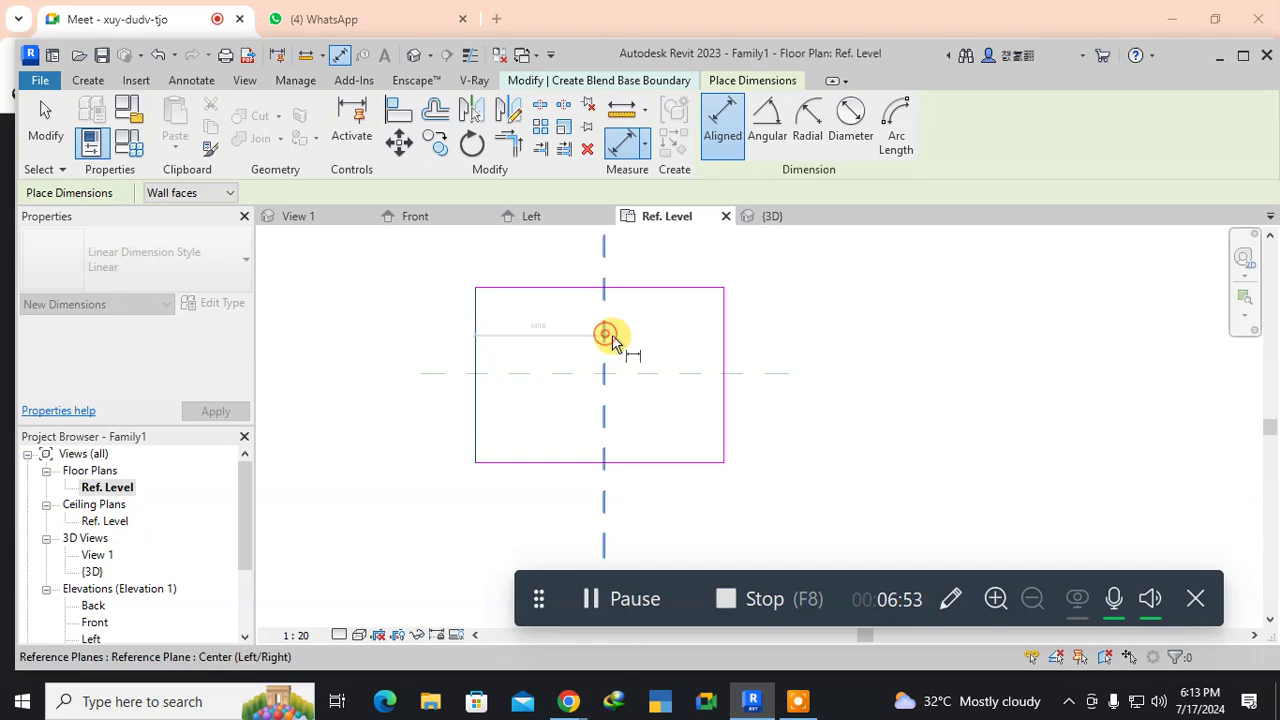
left_click(726, 336)
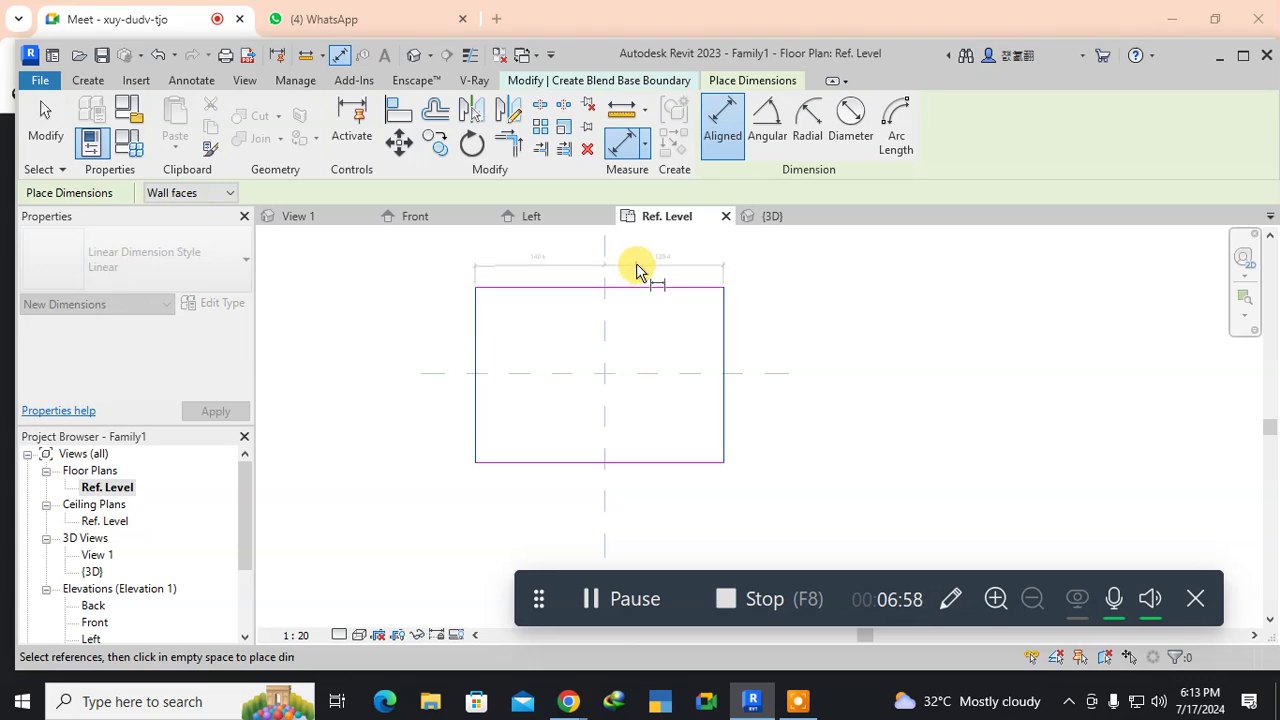
left_click(636, 264)
middle_click_drag(629, 371, 640, 423)
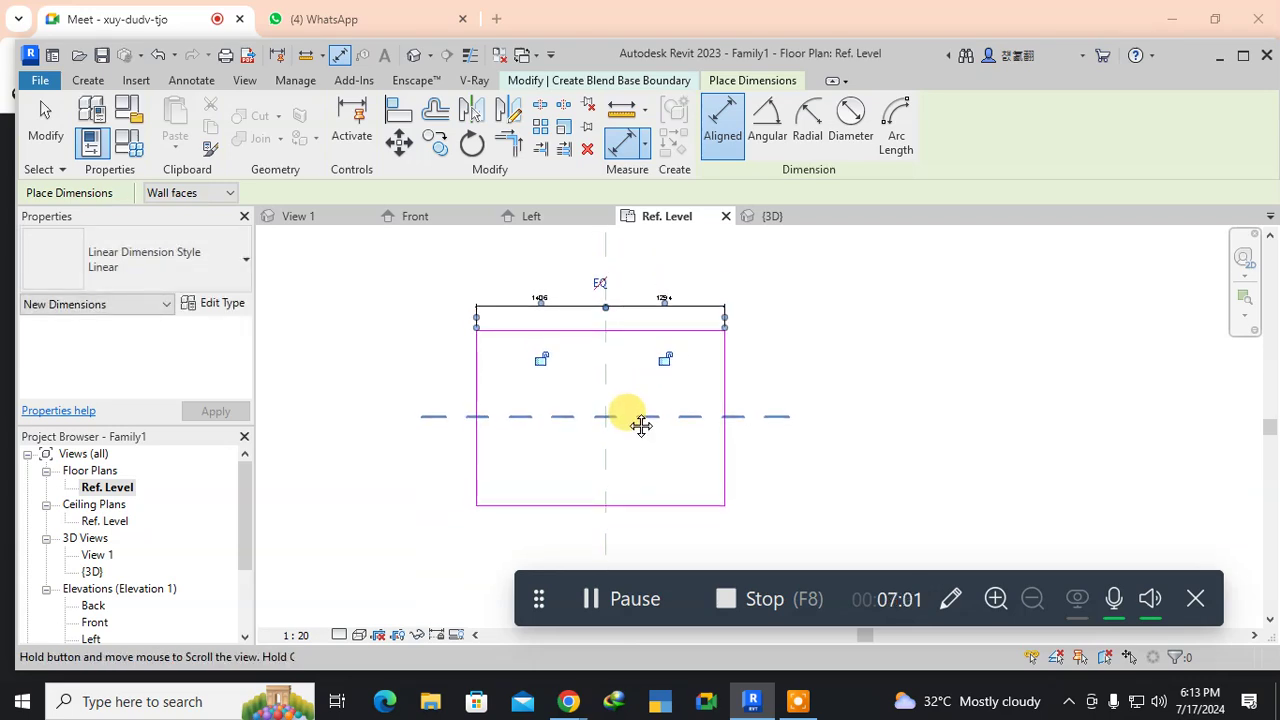
left_click(600, 285)
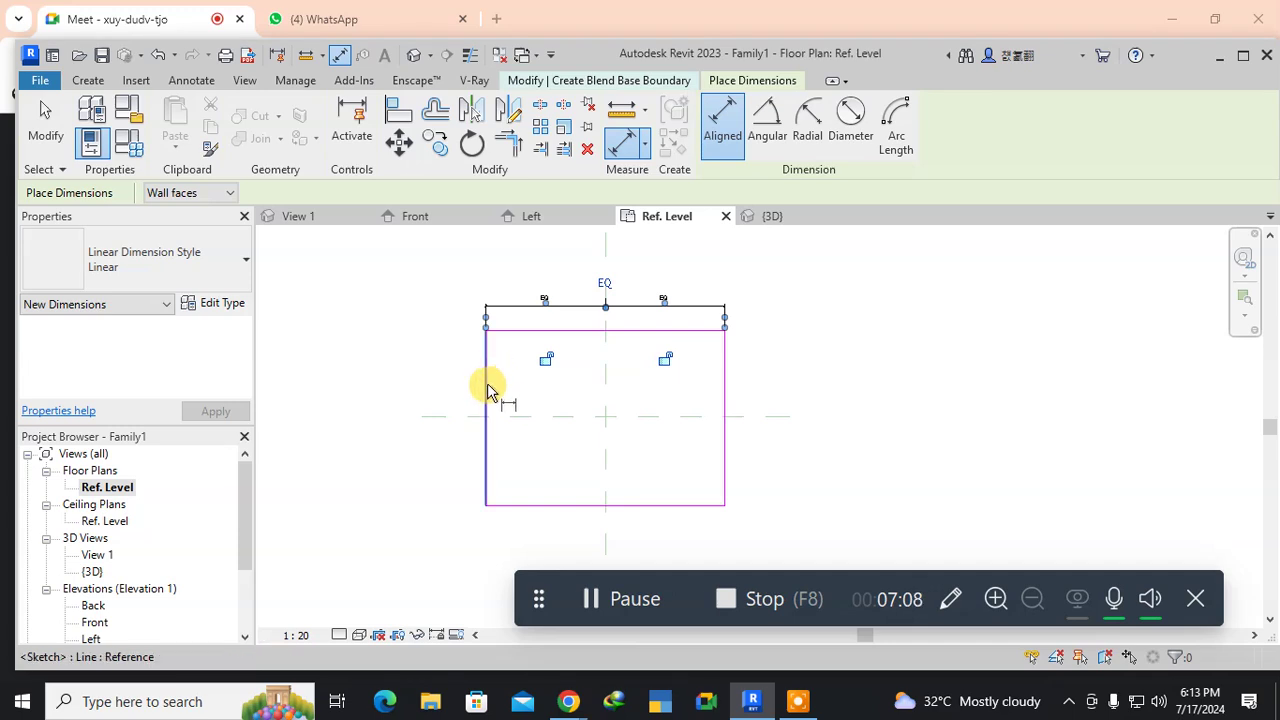
Dimension the bottom edge, horizontal center reference plane and top edge with equal segments, and move the dimension outside the rectangle's left edge.
middle_click_drag(545, 408, 547, 348)
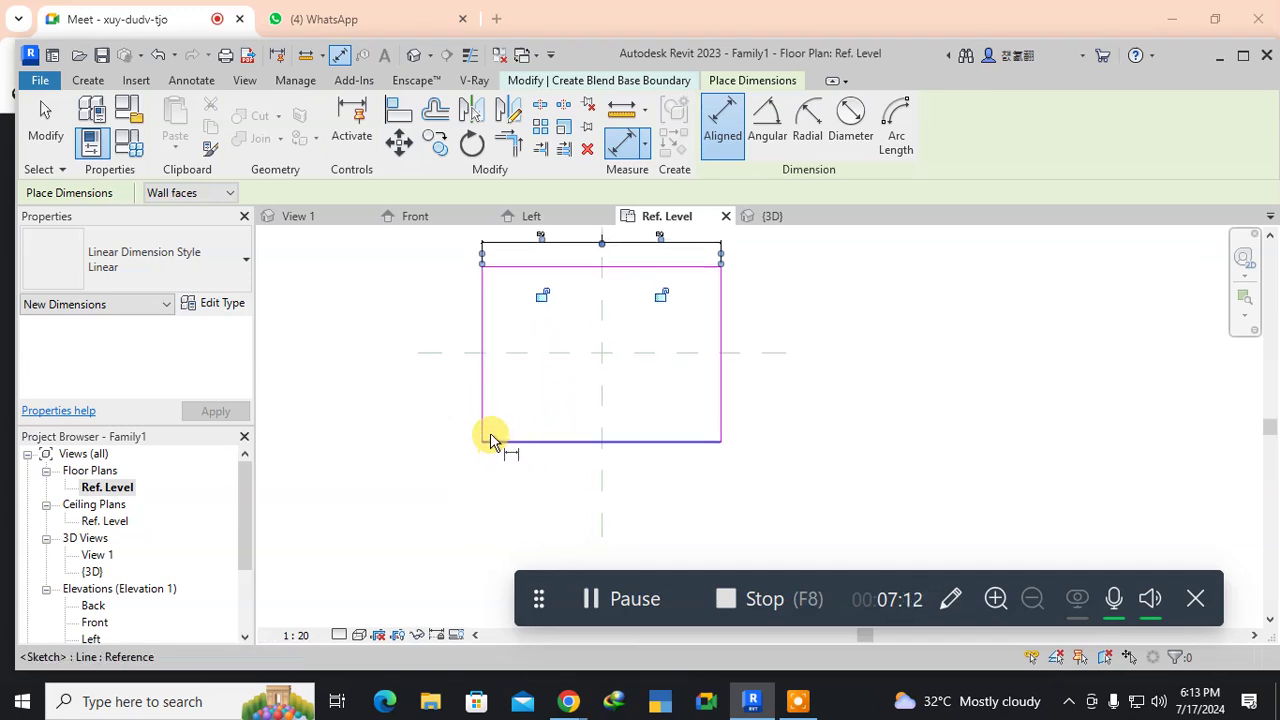
scroll(480, 427, "down", 1)
middle_click_drag(480, 427, 503, 445)
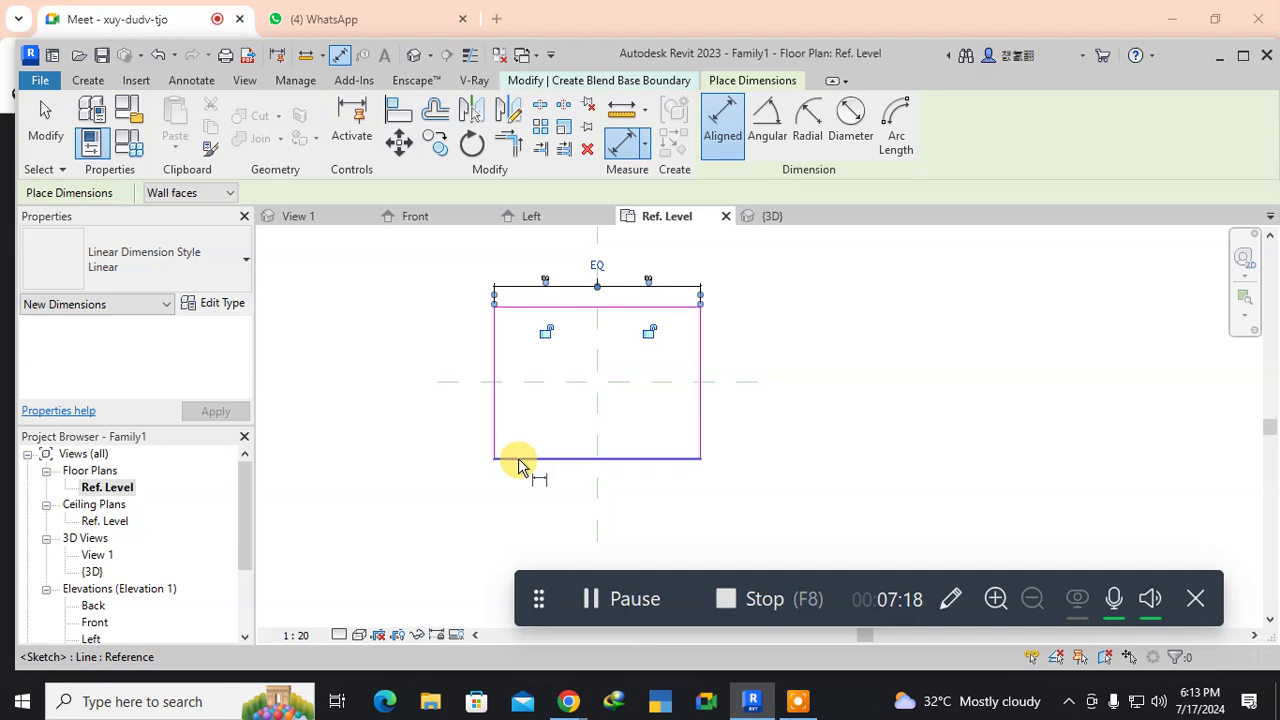
left_click(518, 459)
left_click(516, 458)
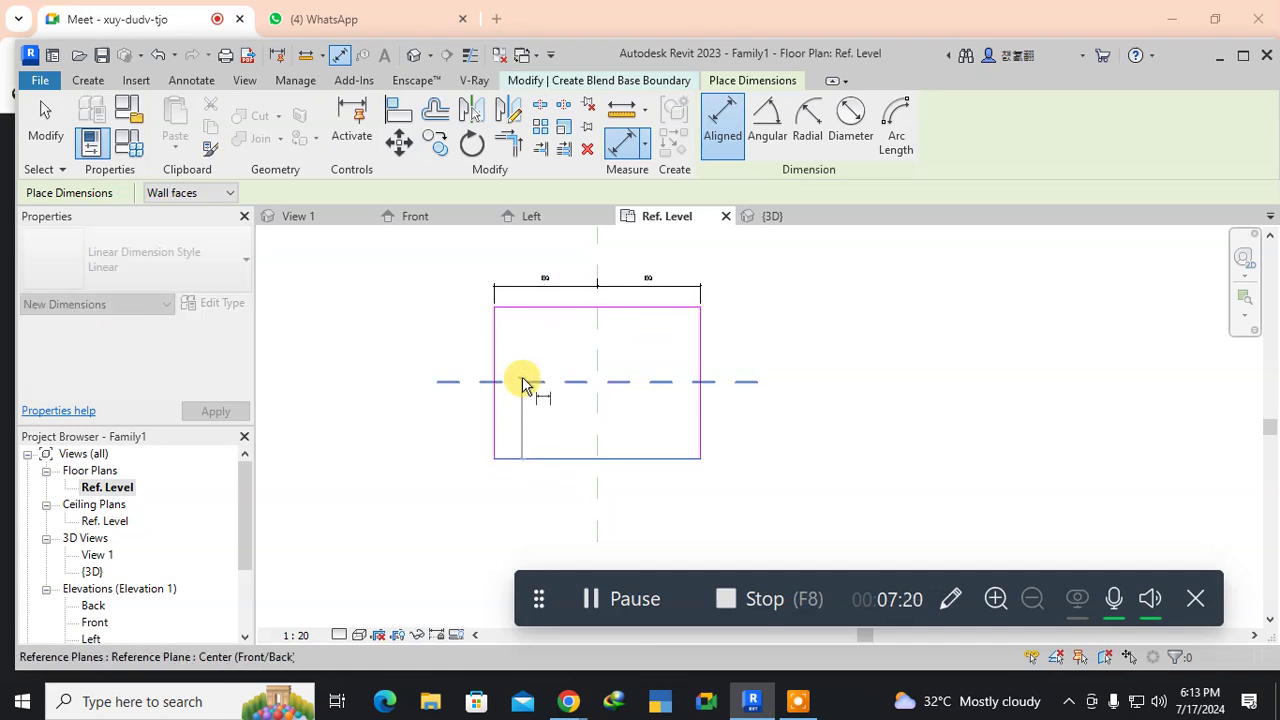
left_click(521, 307)
left_click(523, 342)
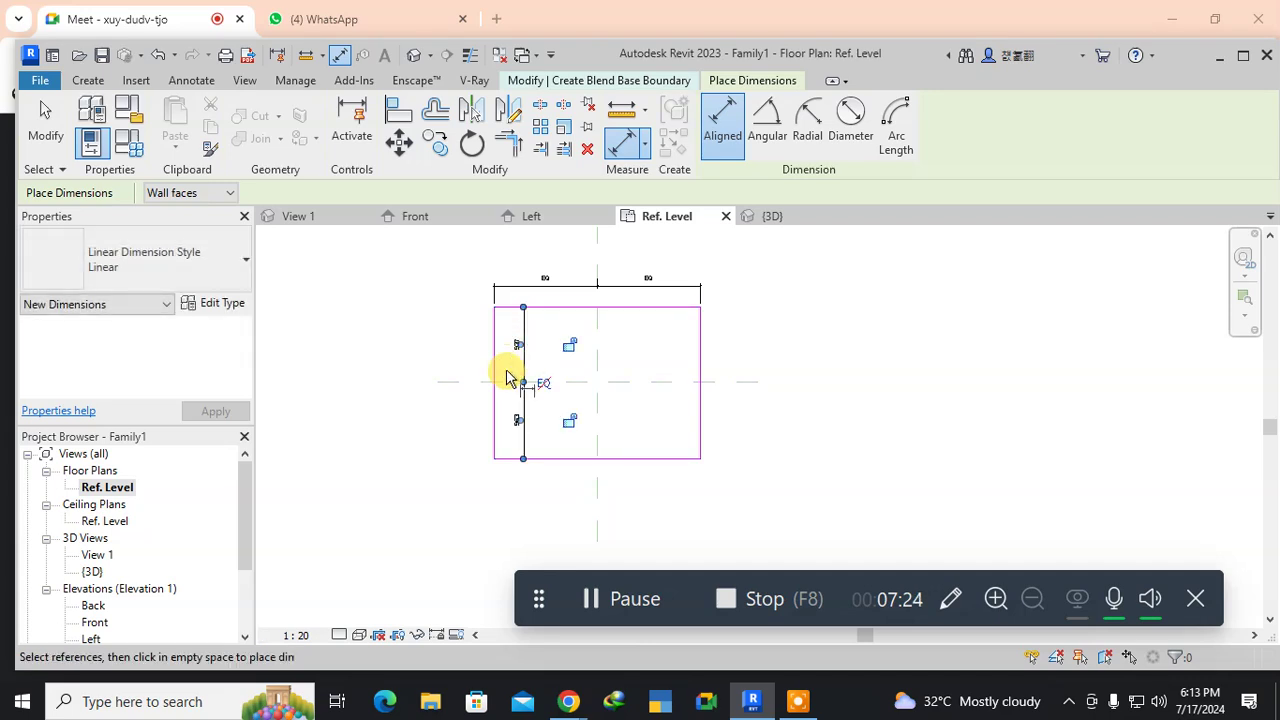
left_click(543, 385)
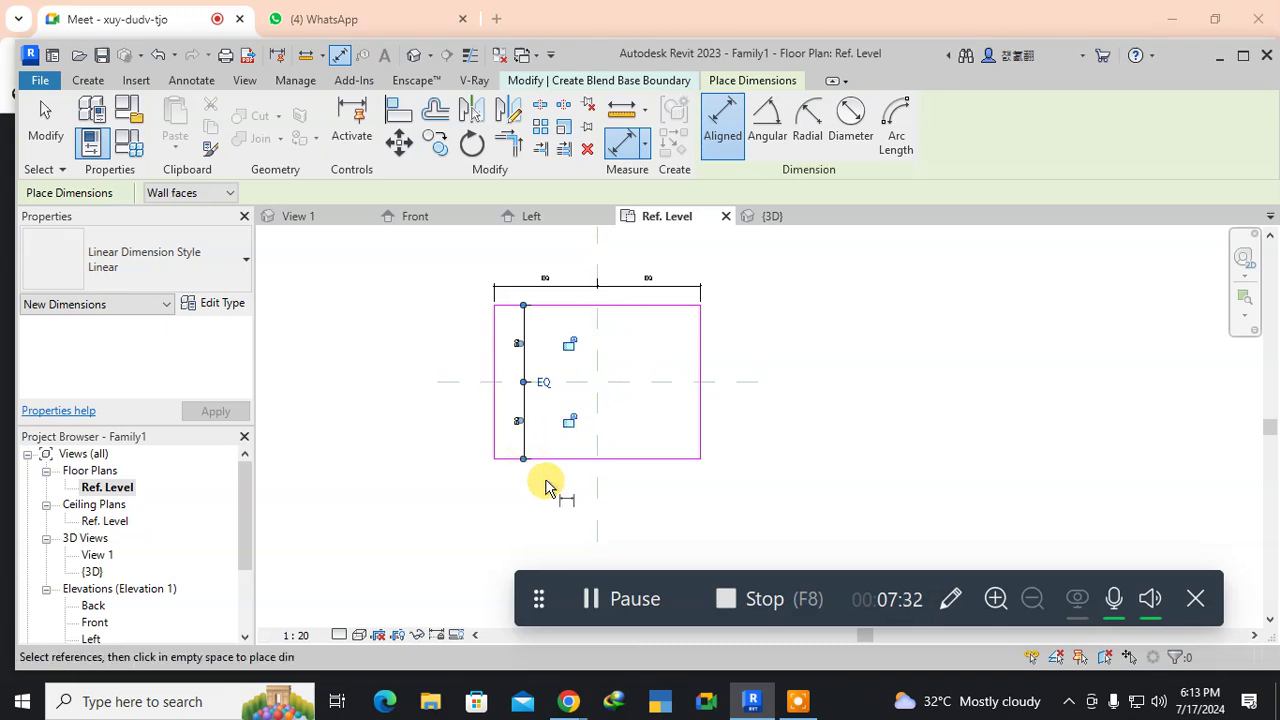
key("Escape")
key("Escape")
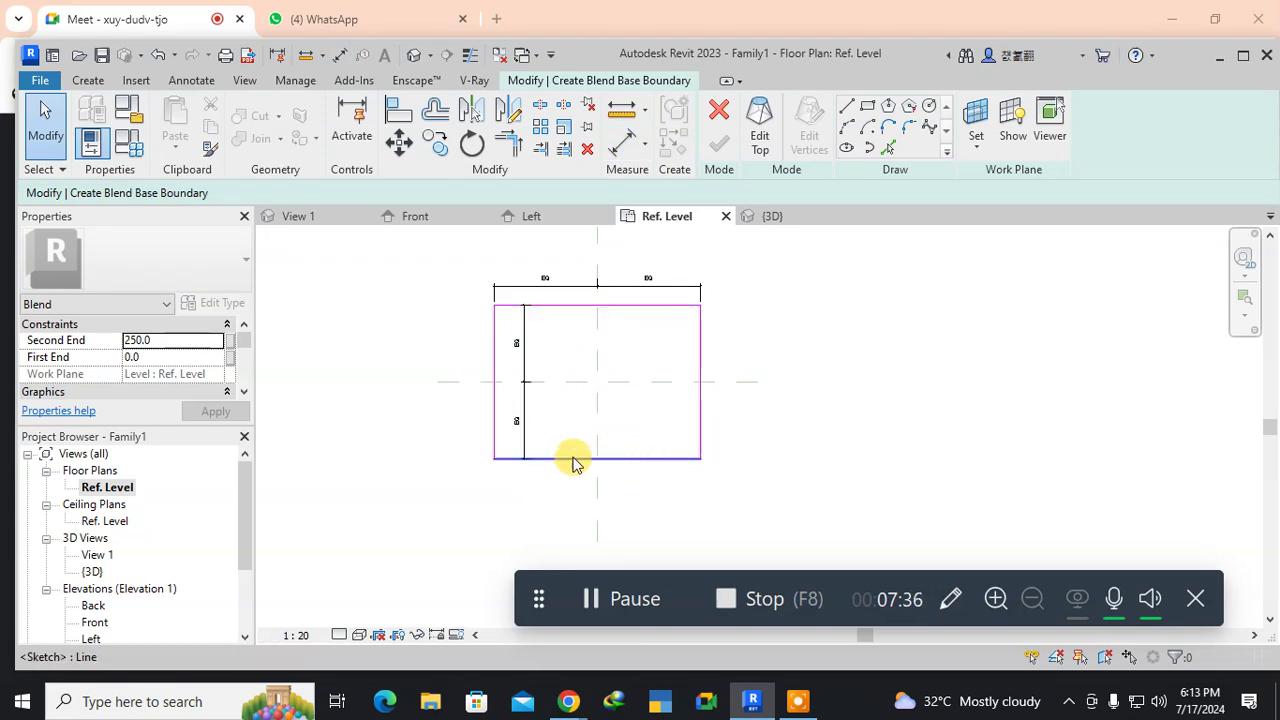
left_click_drag(520, 368, 437, 418)
left_click(430, 503)
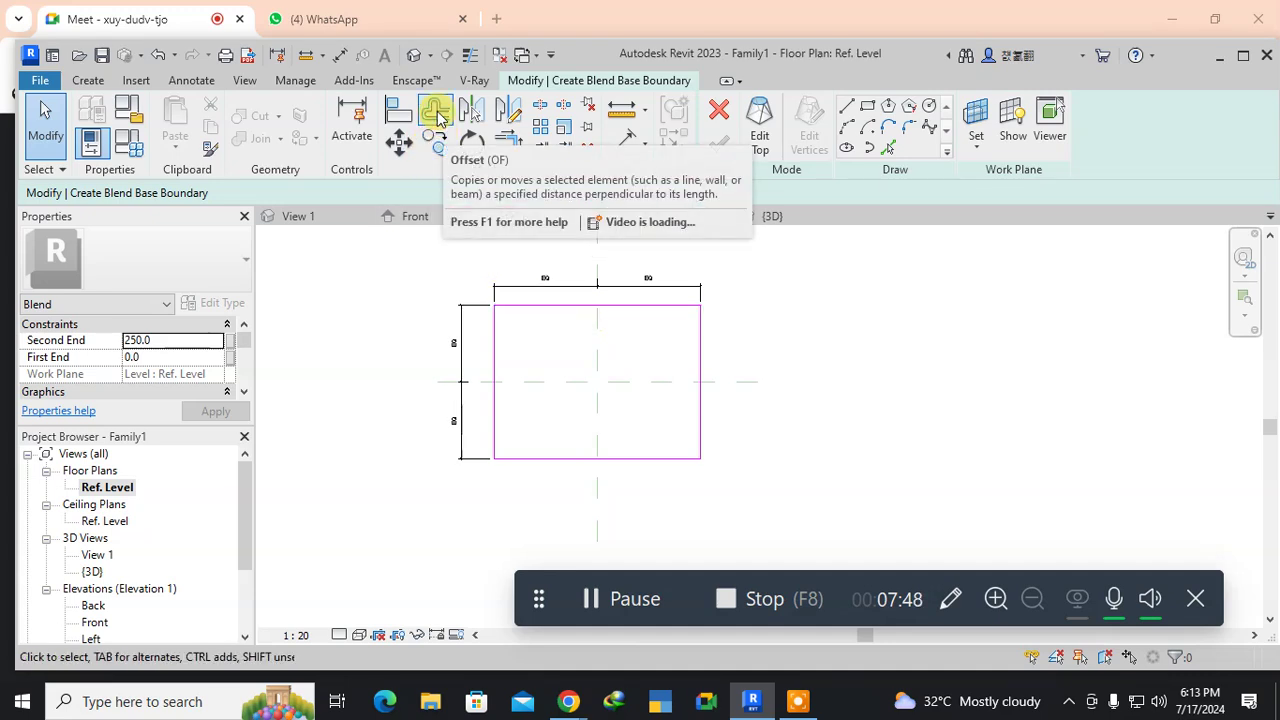
Offset copies of all four base rectangle edges inward by 200 mm.
left_click(437, 115)
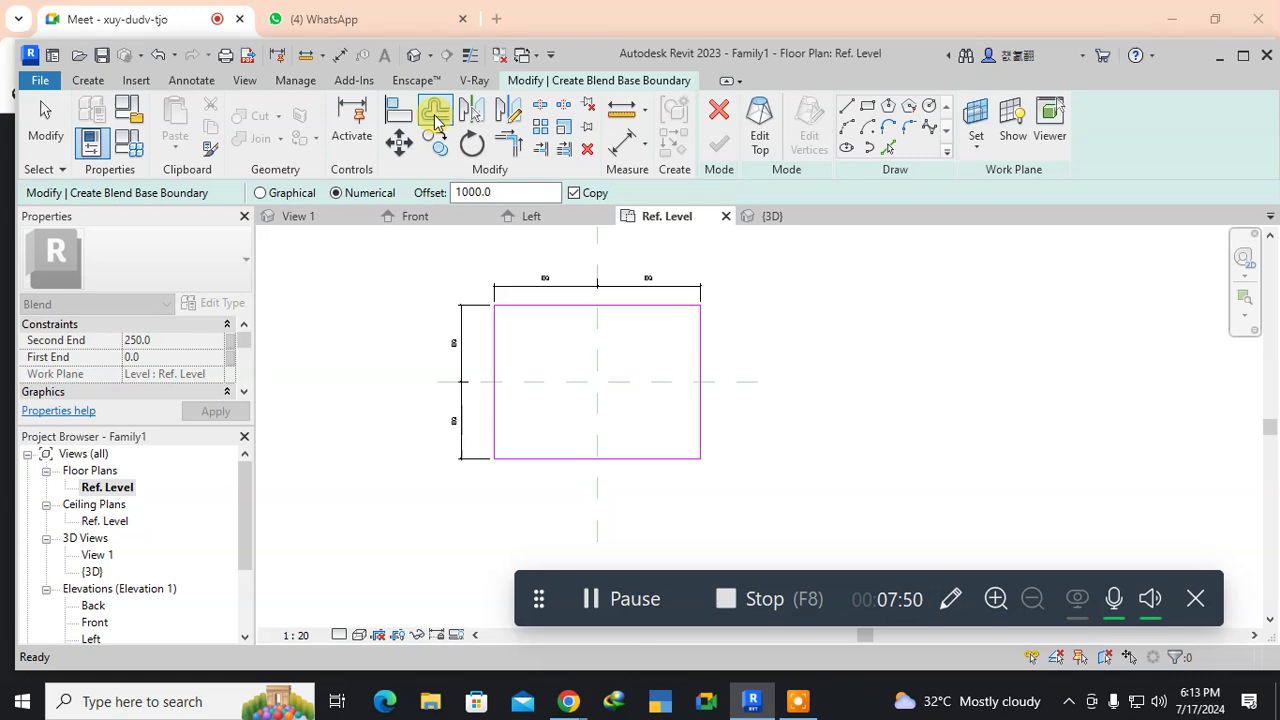
double_click(507, 193)
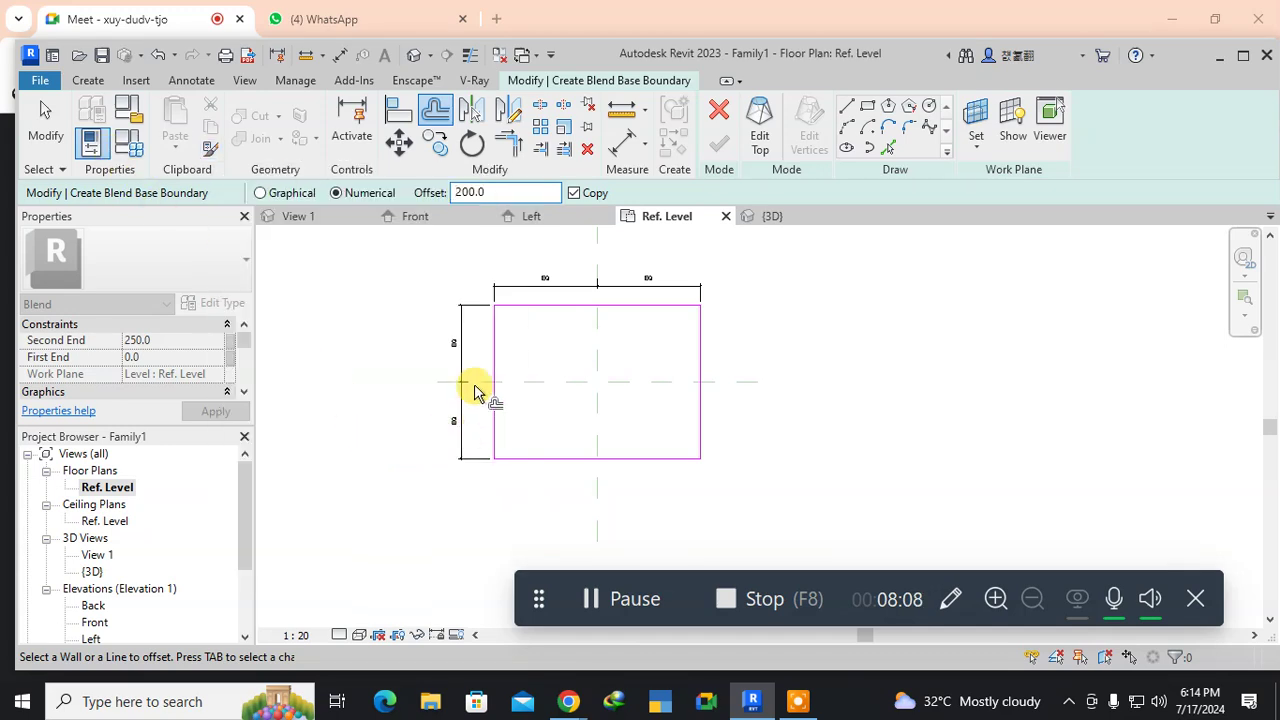
left_click(528, 310)
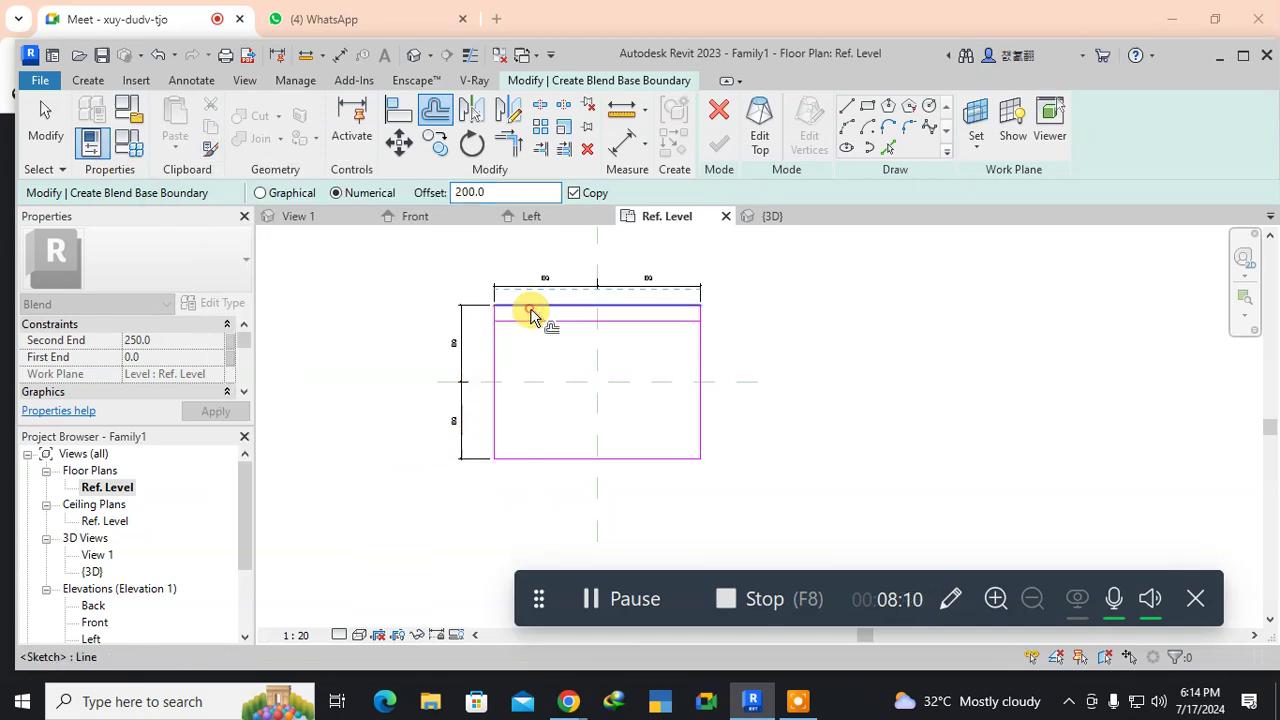
left_click(500, 368)
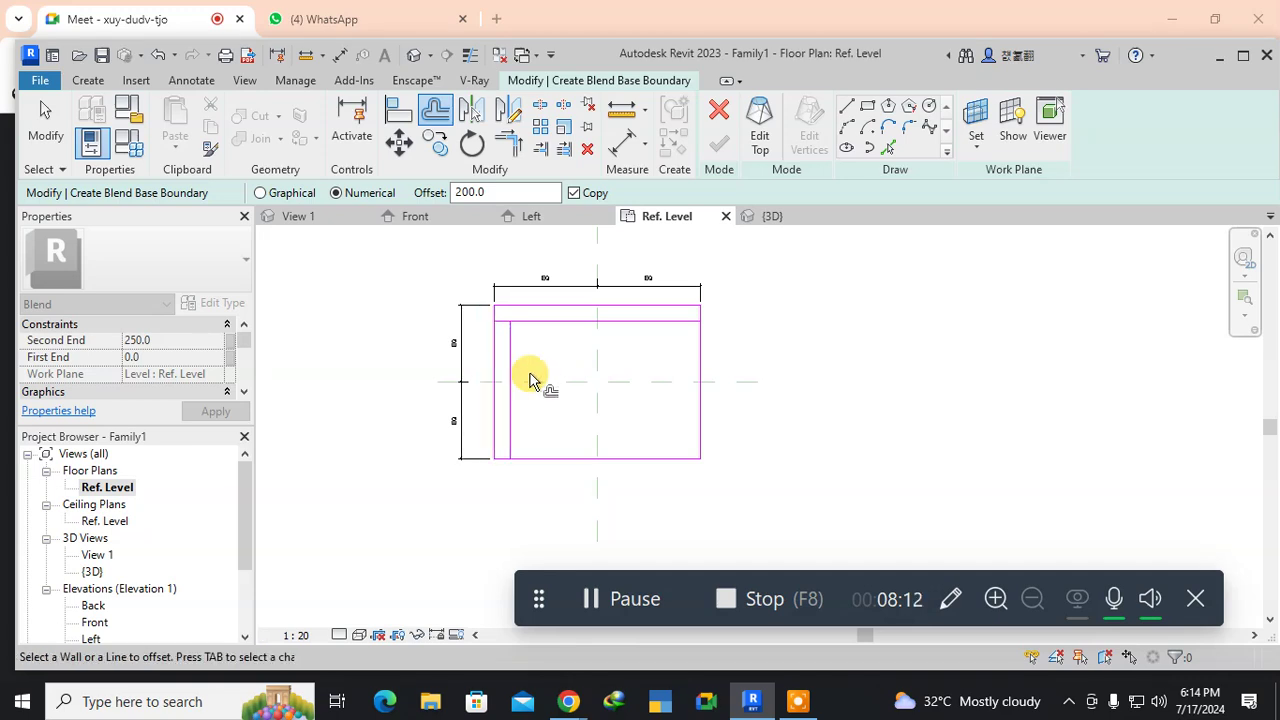
left_click(700, 366)
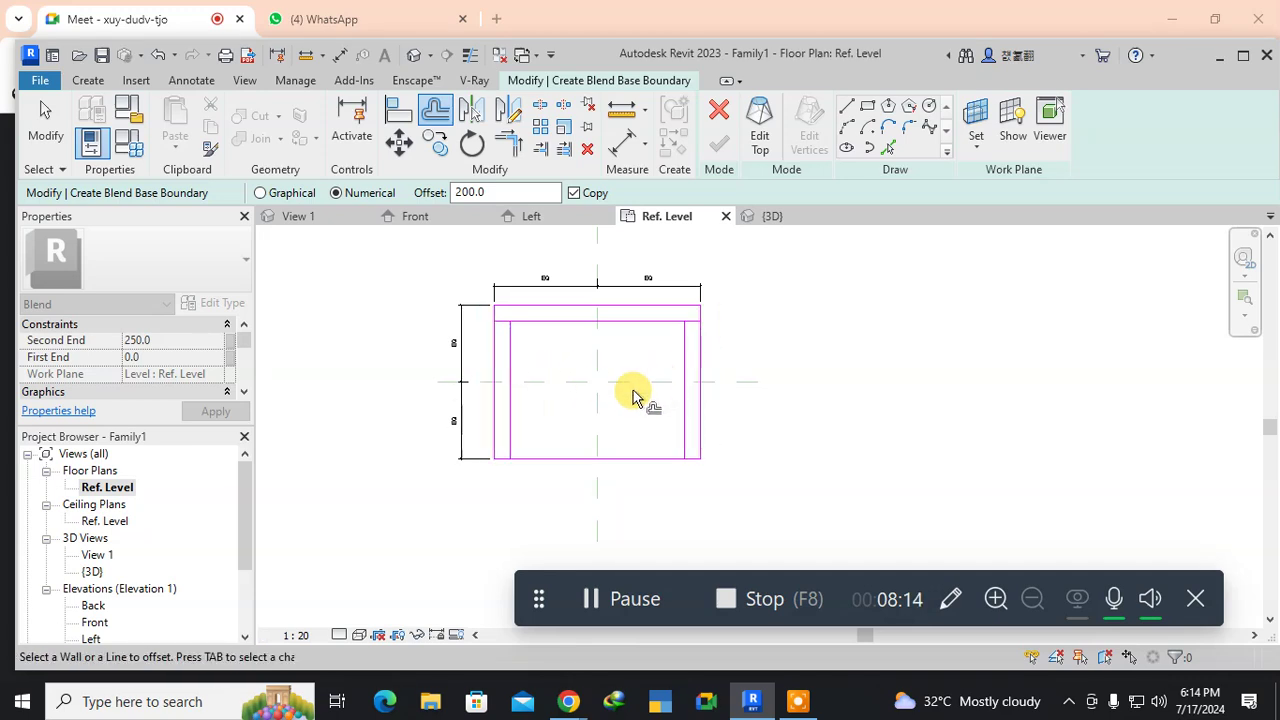
left_click(616, 459)
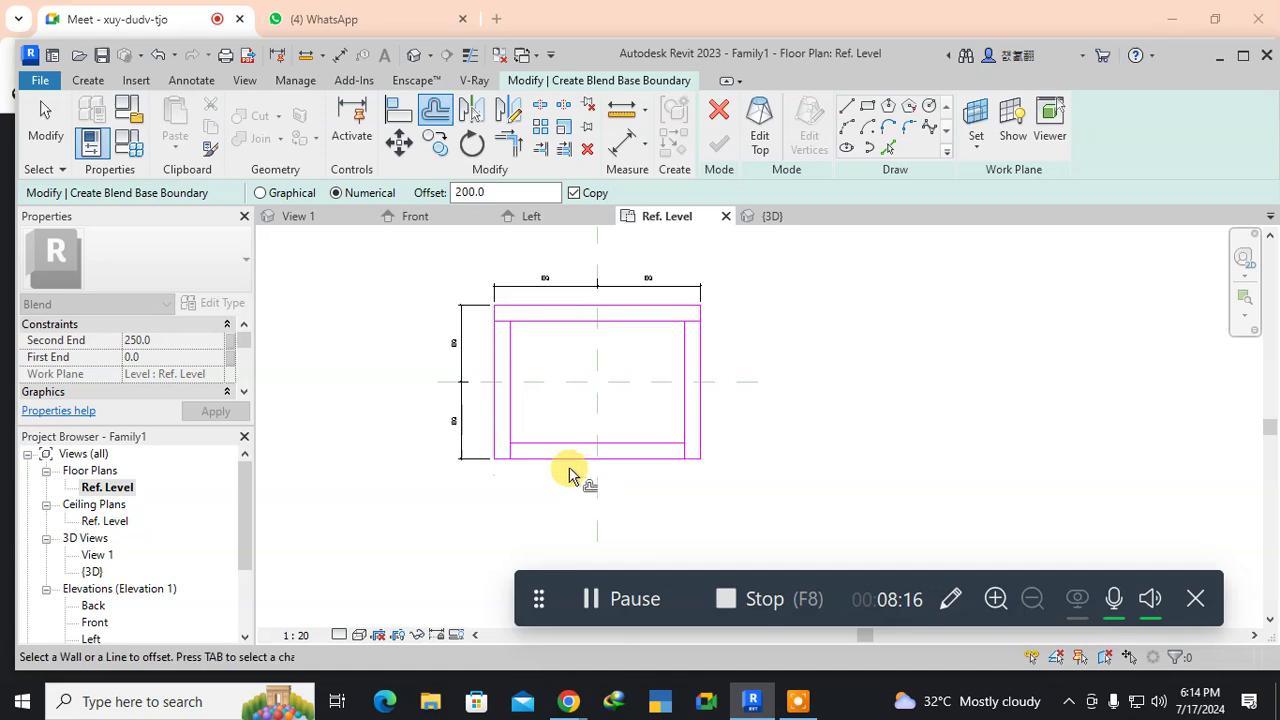
scroll(521, 340, "up", 5)
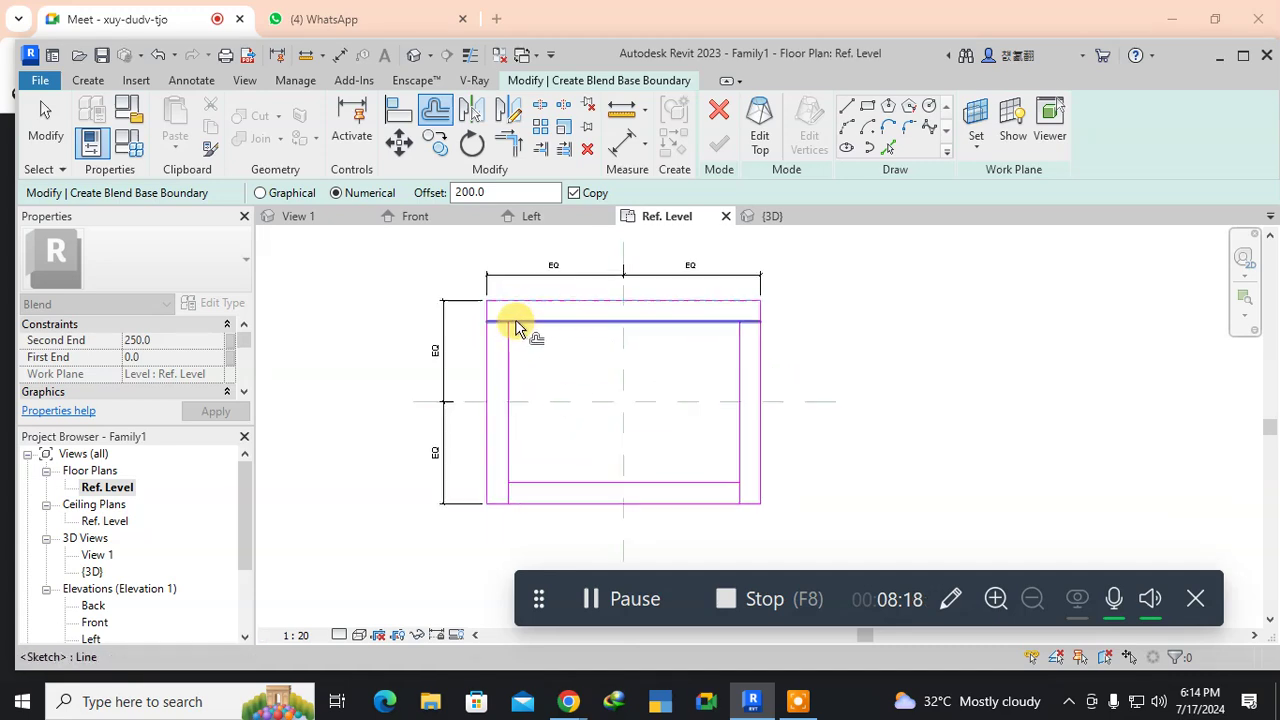
key("Escape")
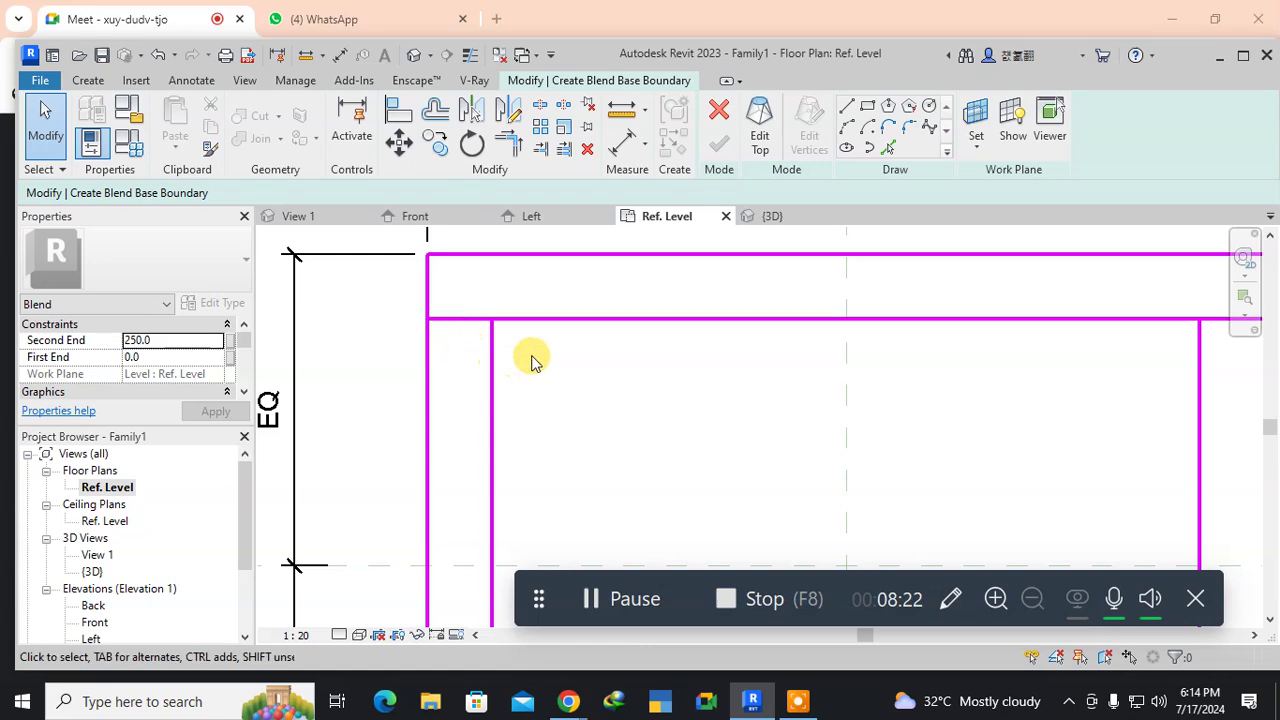
Trim the offset lines to a corner at the inner rectangle's upper left and upper right.
left_click(509, 145)
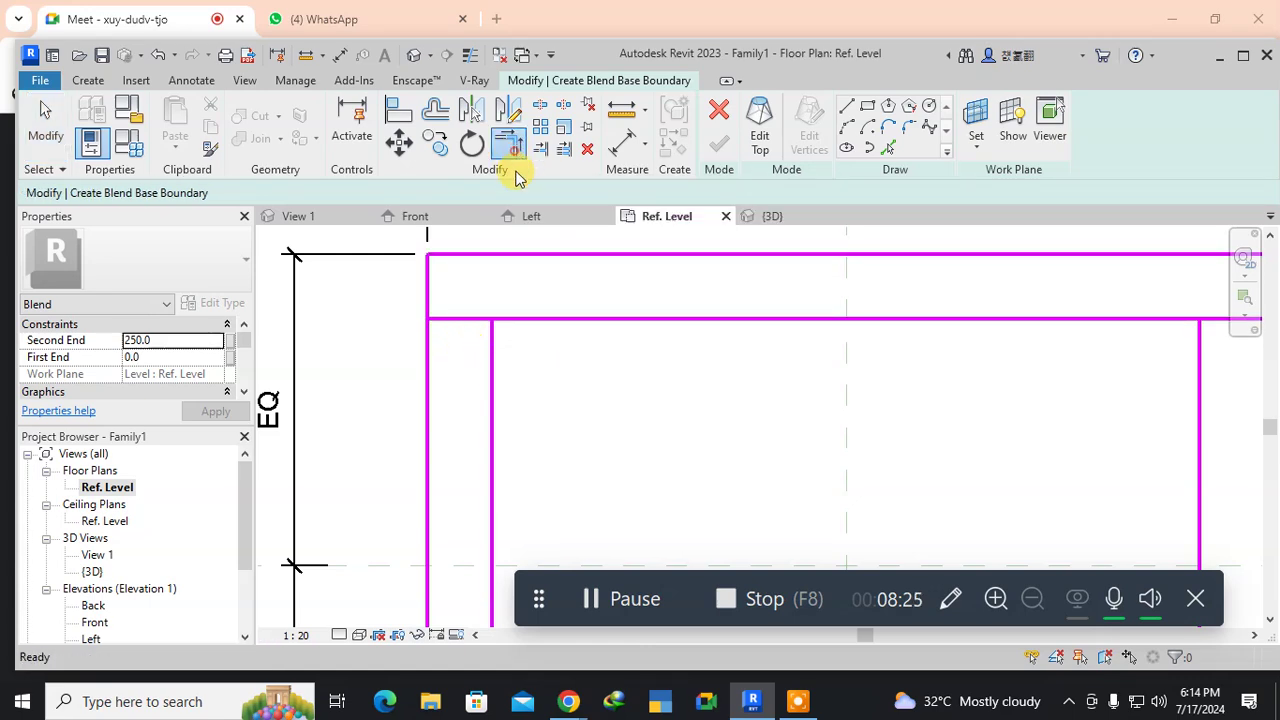
left_click(491, 375)
left_click(537, 321)
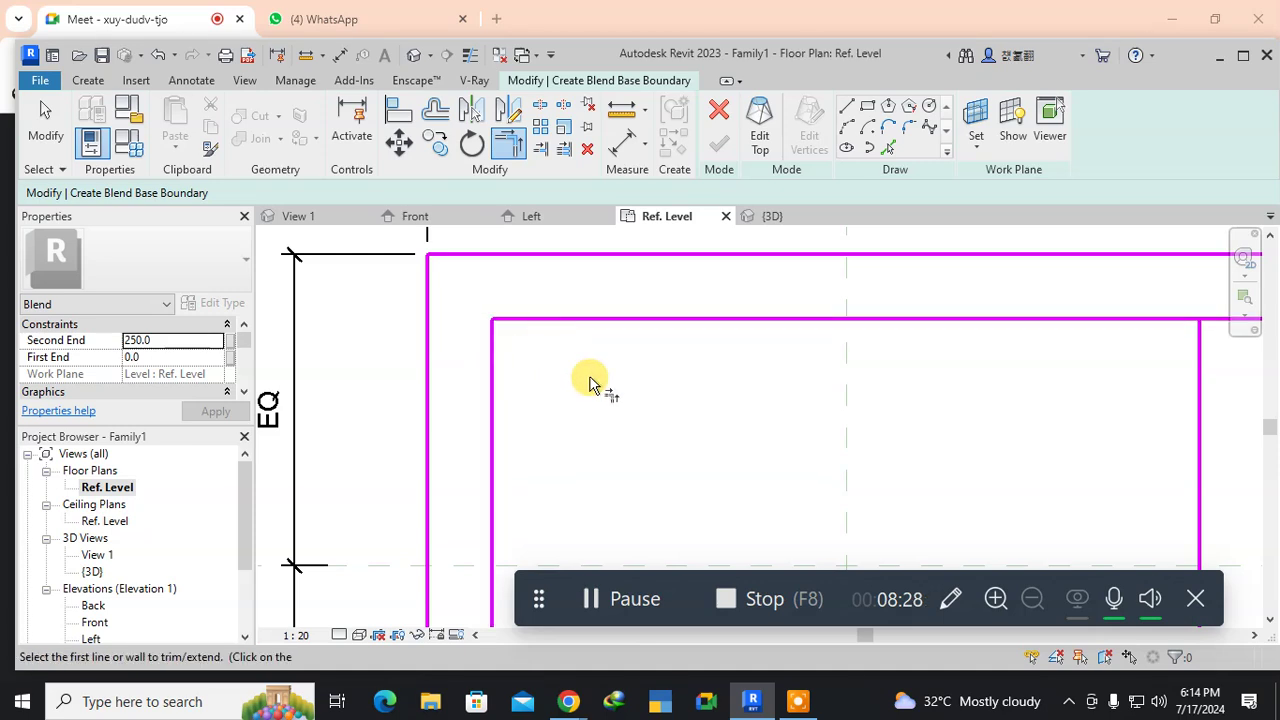
mouse_move(868, 400)
middle_mouse_down()
mouse_move(371, 366)
mouse_move(371, 383)
middle_mouse_up()
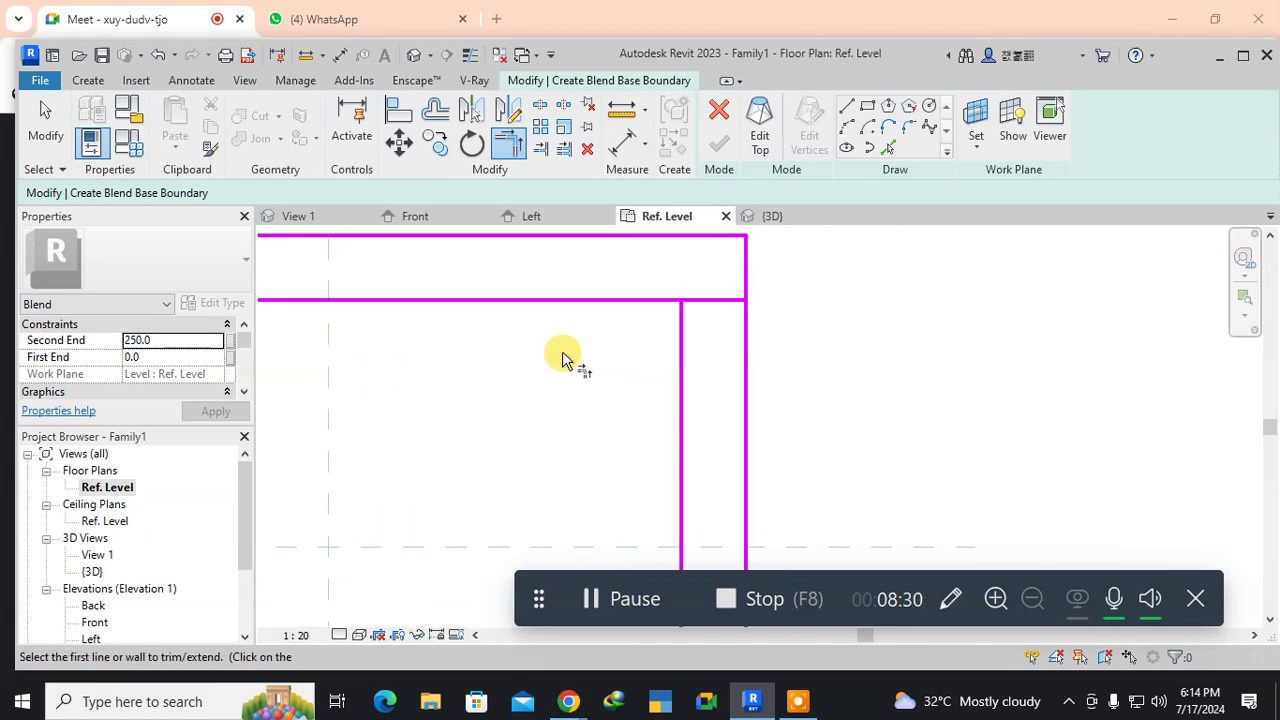
left_click(615, 302)
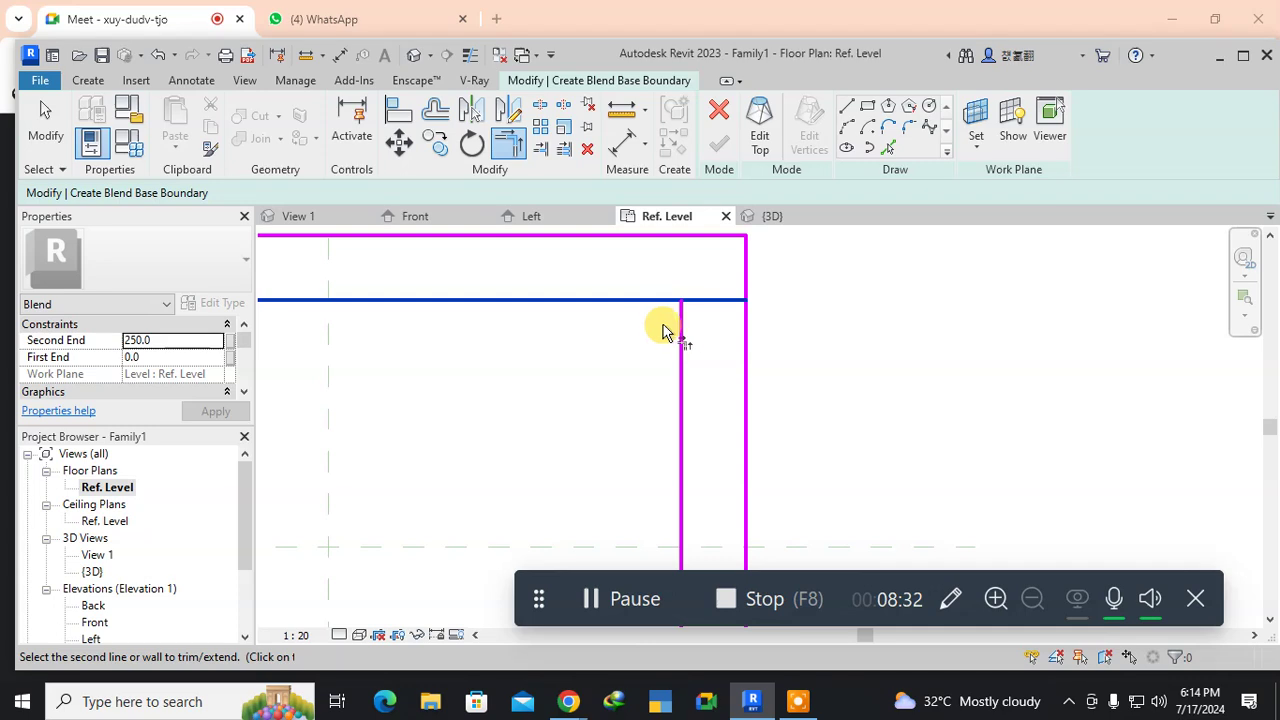
left_click(680, 333)
Trim the offset lines to a corner at the inner rectangle's lower right and lower left.
scroll(668, 416, "down", 3)
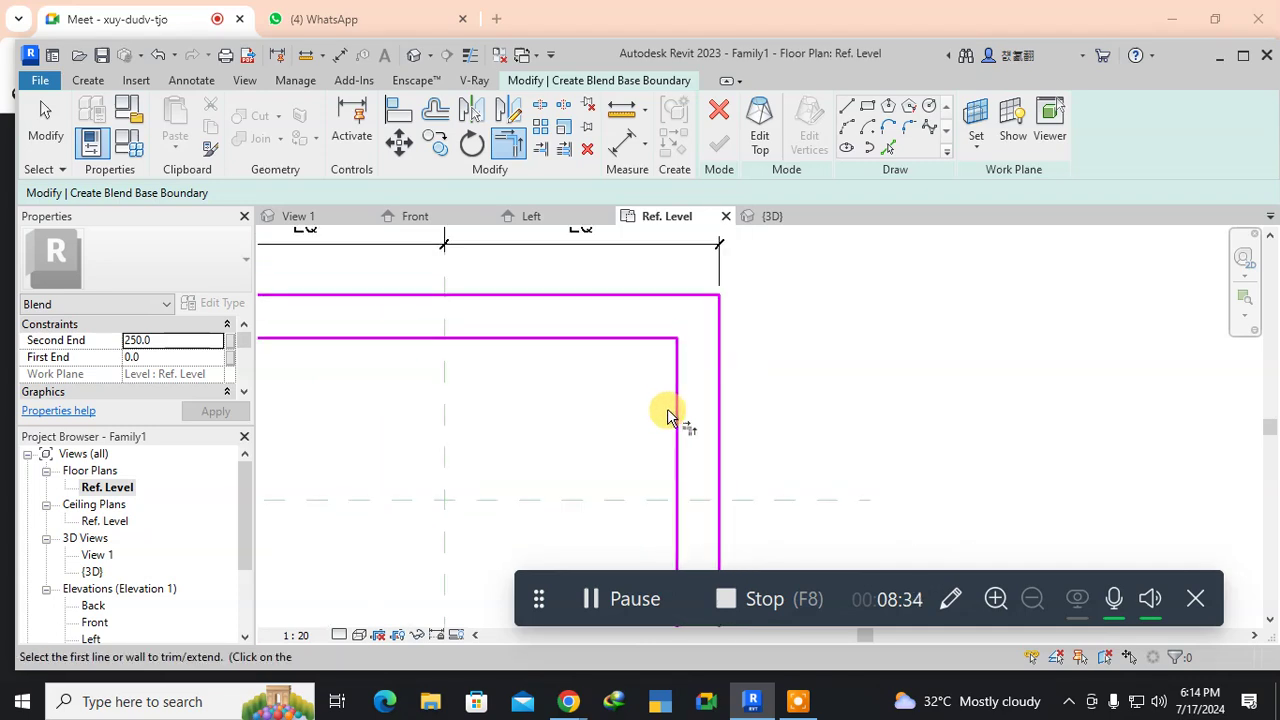
mouse_move(646, 452)
middle_mouse_down()
mouse_move(634, 477)
mouse_move(674, 189)
mouse_move(664, 300)
middle_mouse_up()
left_click(666, 420)
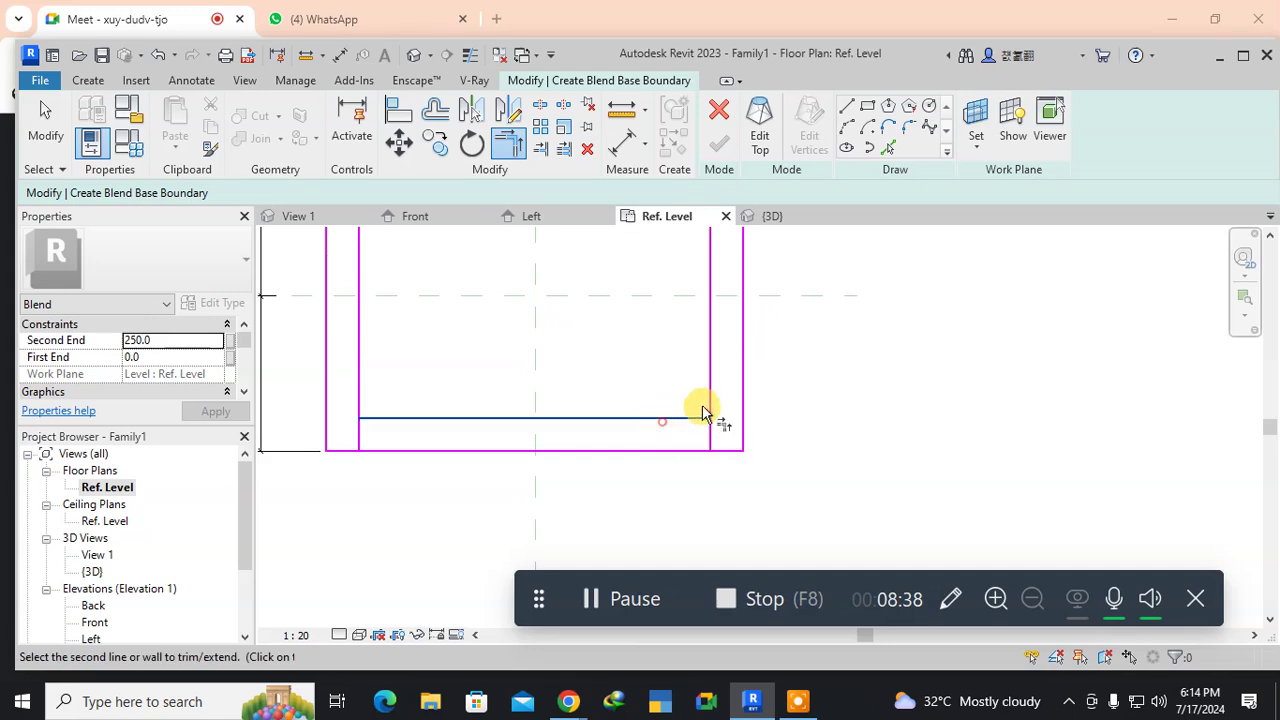
left_click(708, 400)
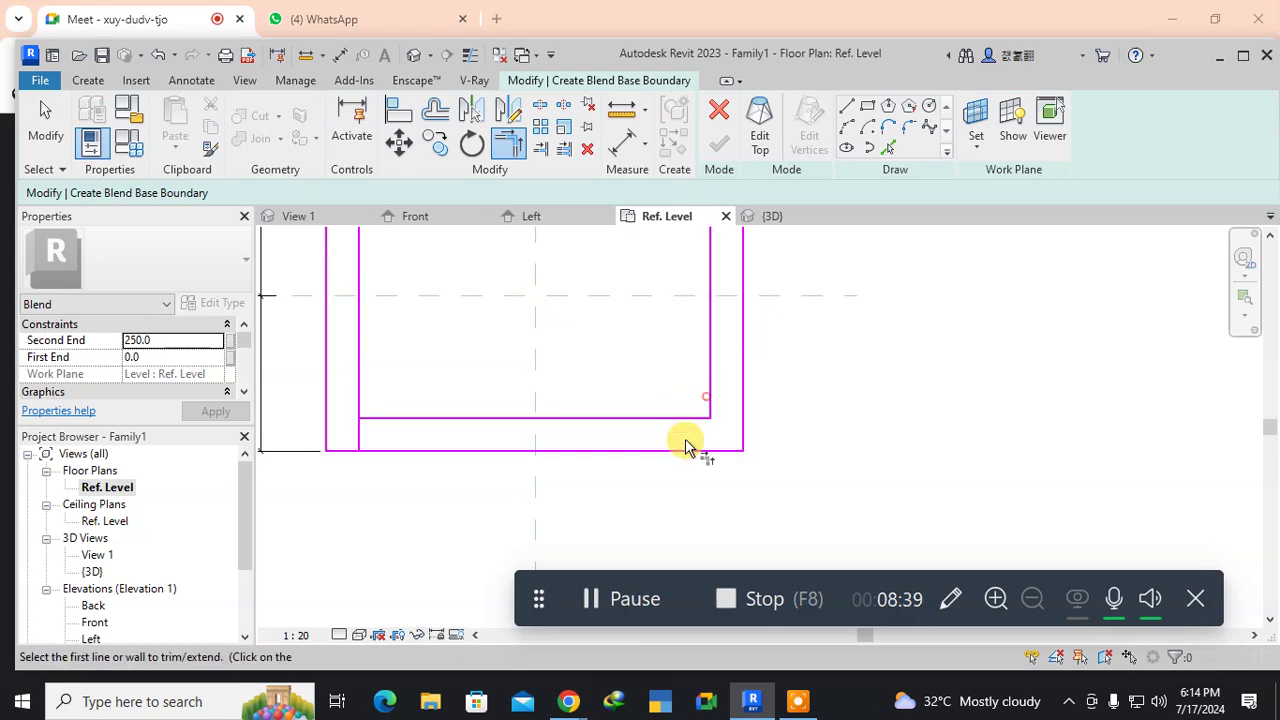
left_click(395, 419)
left_click(358, 398)
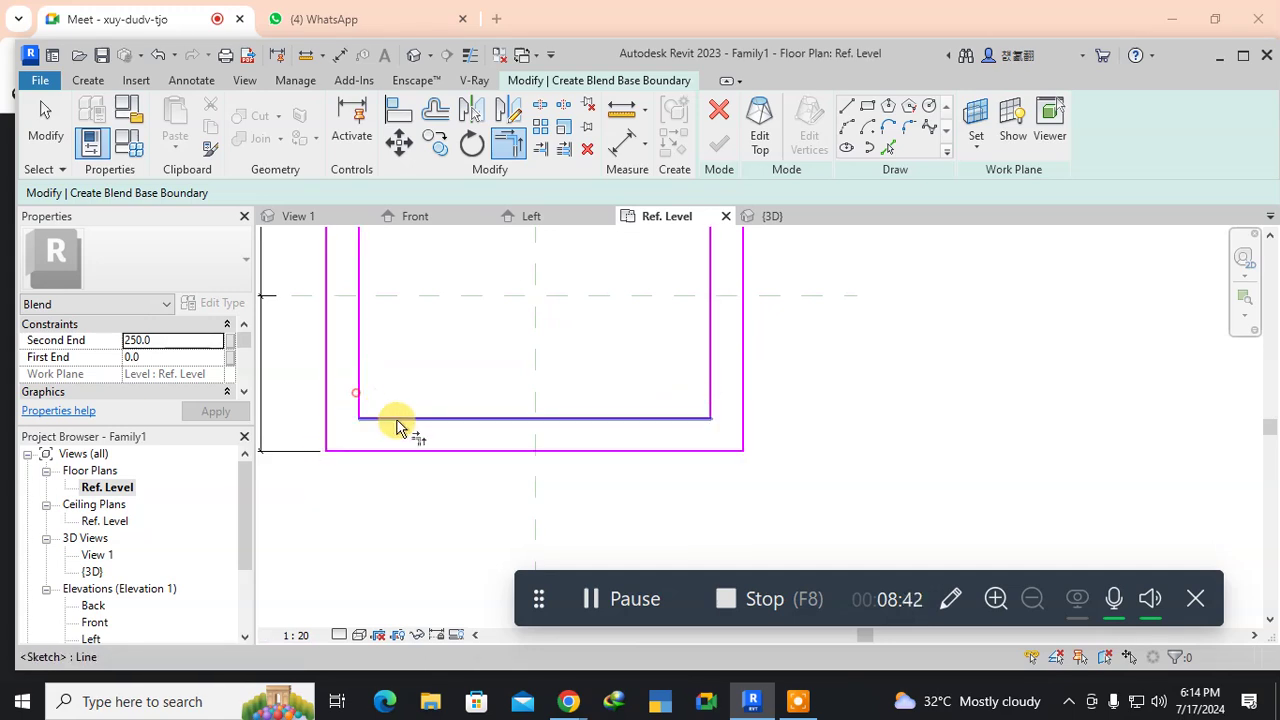
scroll(527, 352, "down", 3)
middle_click_drag(527, 352, 621, 418)
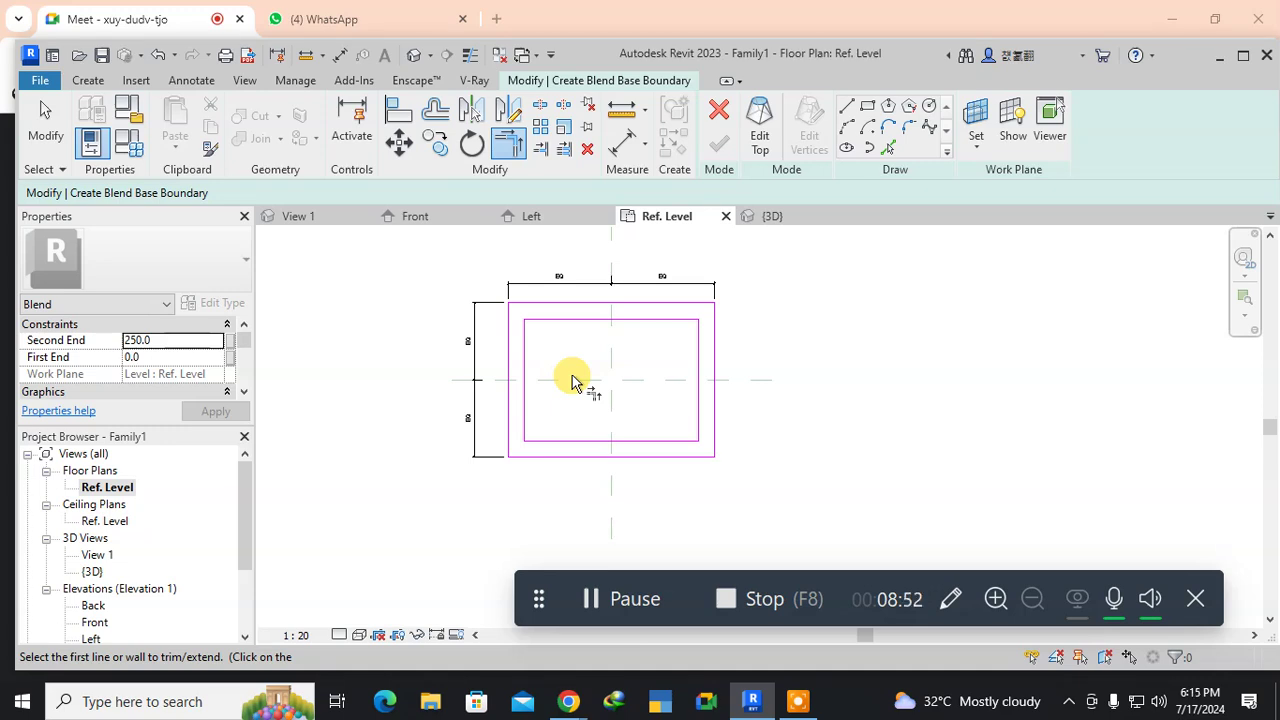
Undo the corner trims and the 200 mm inward offset copies, leaving only the base rectangle.
scroll(572, 383, "up", 3)
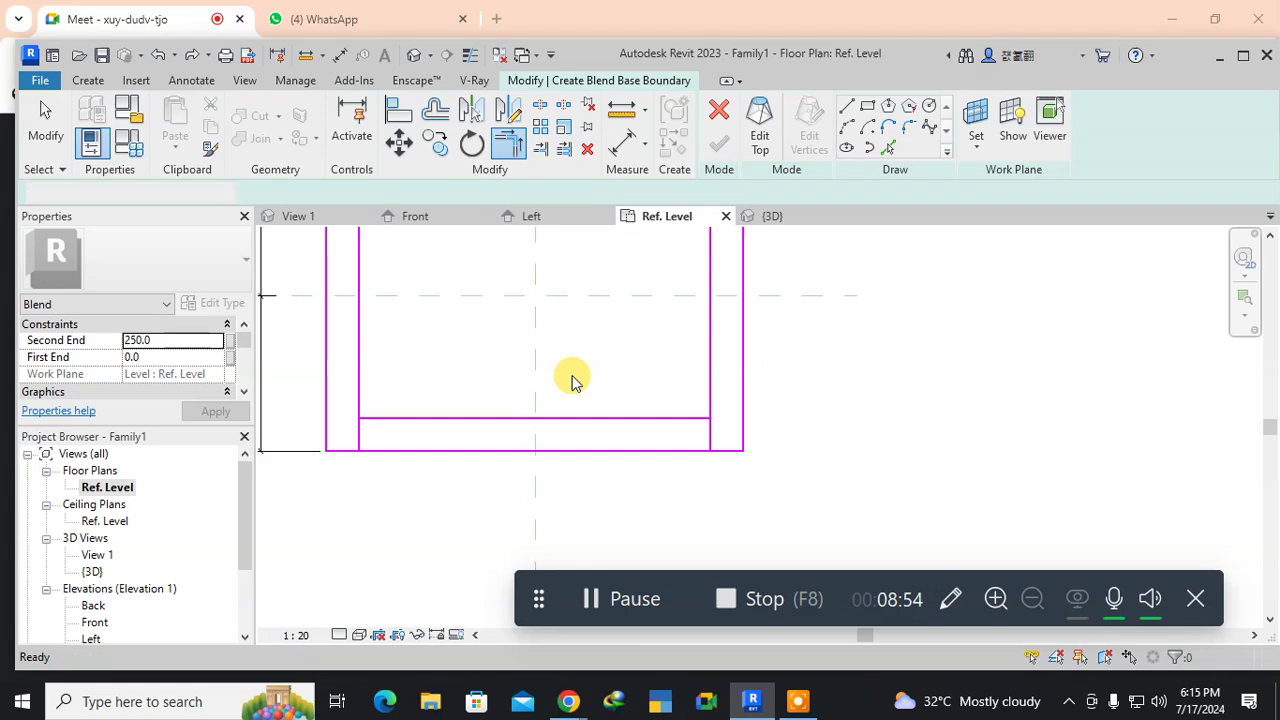
scroll(572, 383, "up", 2)
key("Escape")
scroll(572, 383, "down", 3)
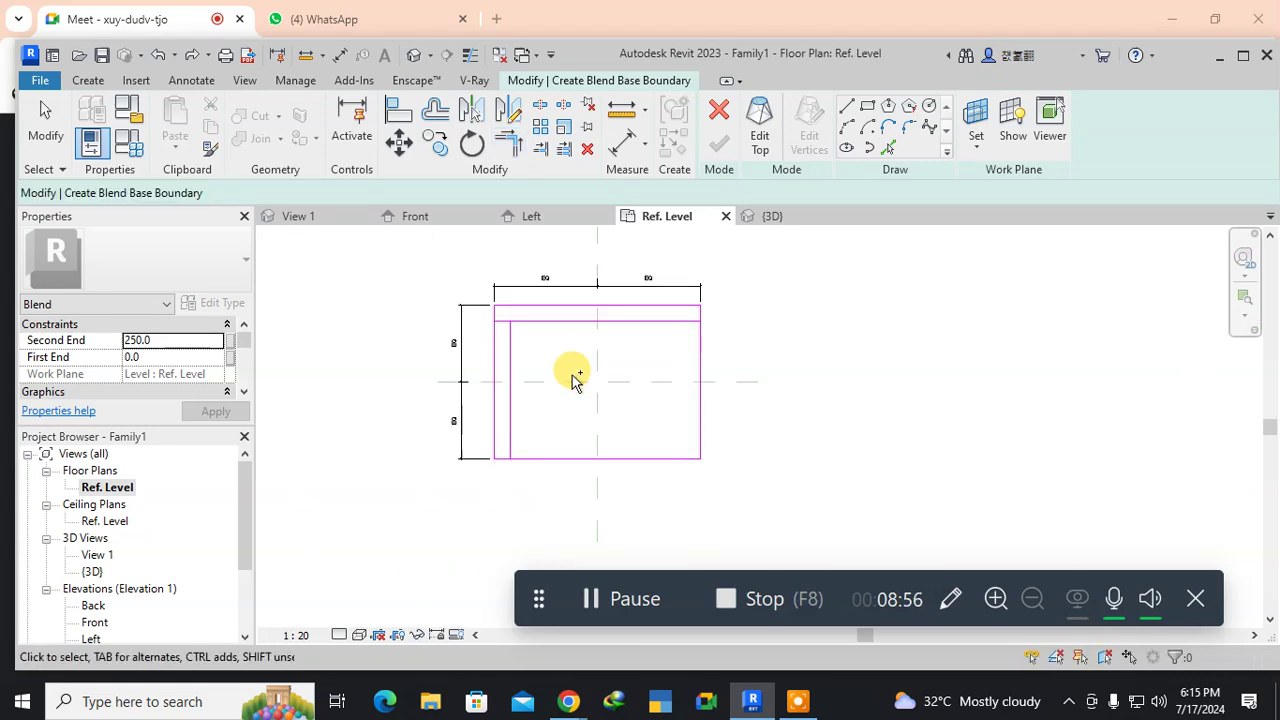
key("ctrl+z")
key("ctrl+z")
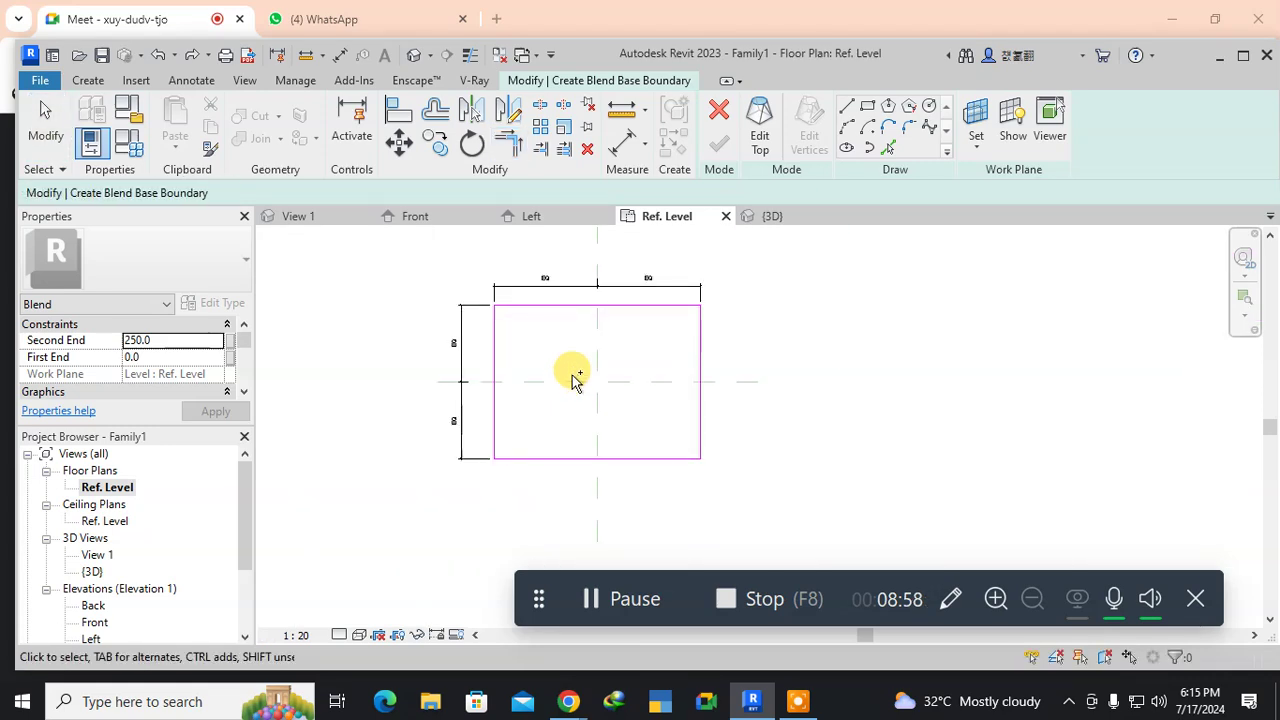
Switch to editing the blend's top boundary and set the Offset tool to a numerical copy distance of 300 mm.
left_click(762, 115)
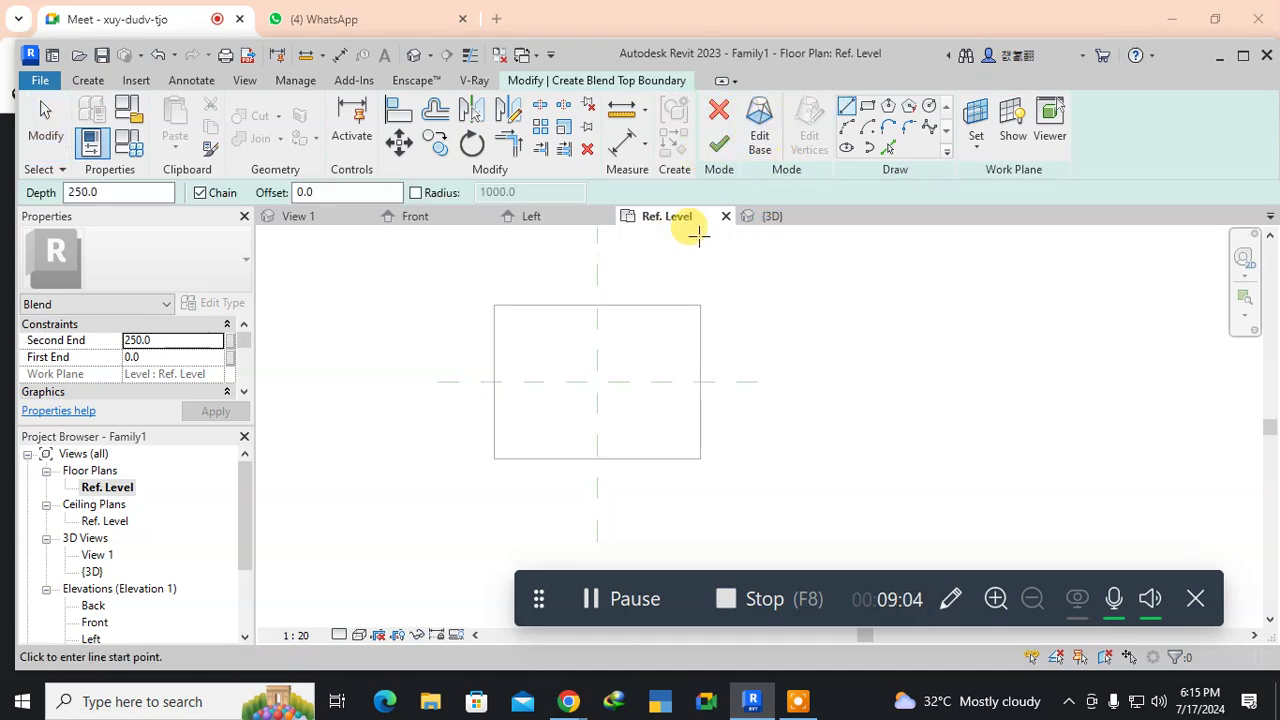
left_click(444, 115)
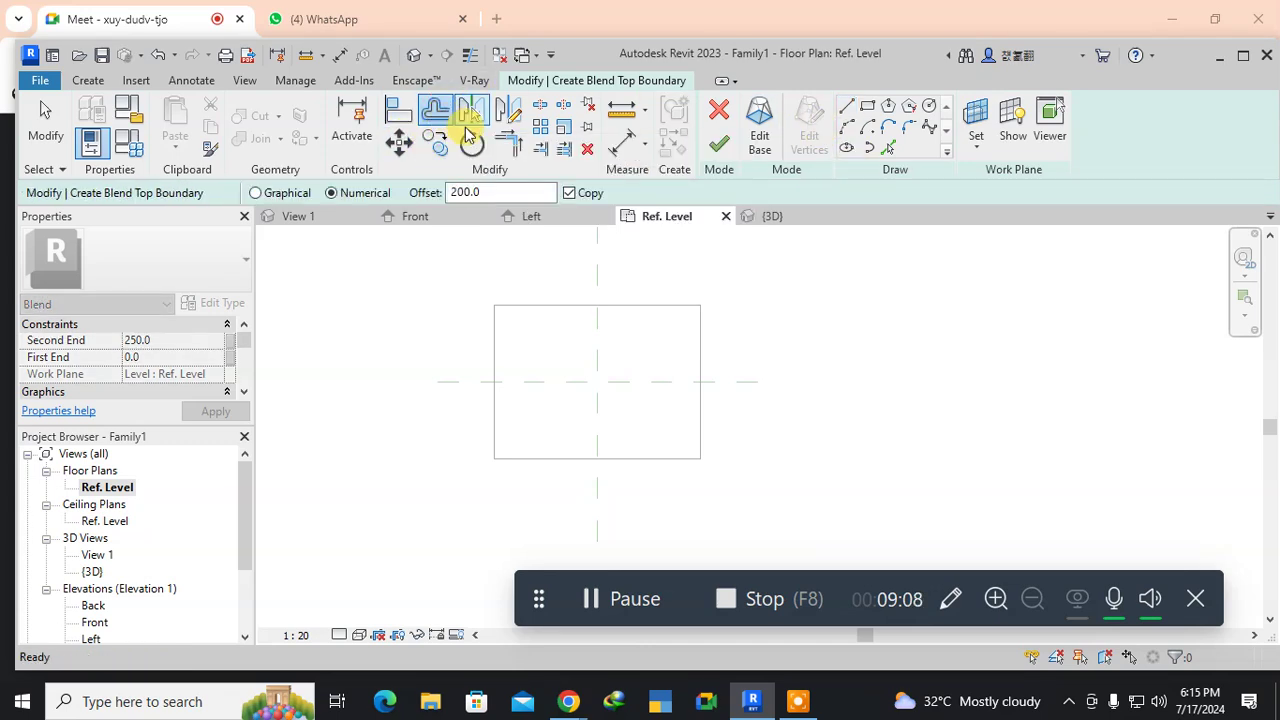
left_click_drag(490, 190, 304, 171)
key("BackSpace")
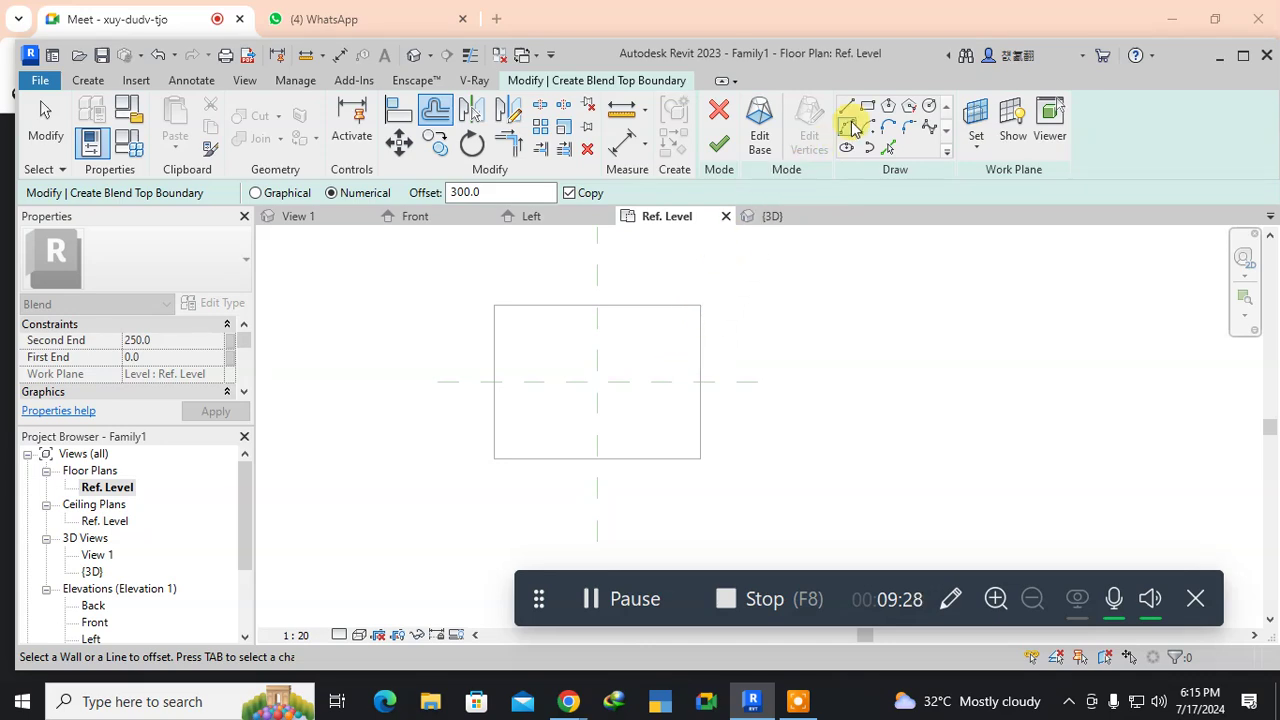
Try to draw a top boundary rectangle directly over the base outline with zero offset.
left_click(868, 108)
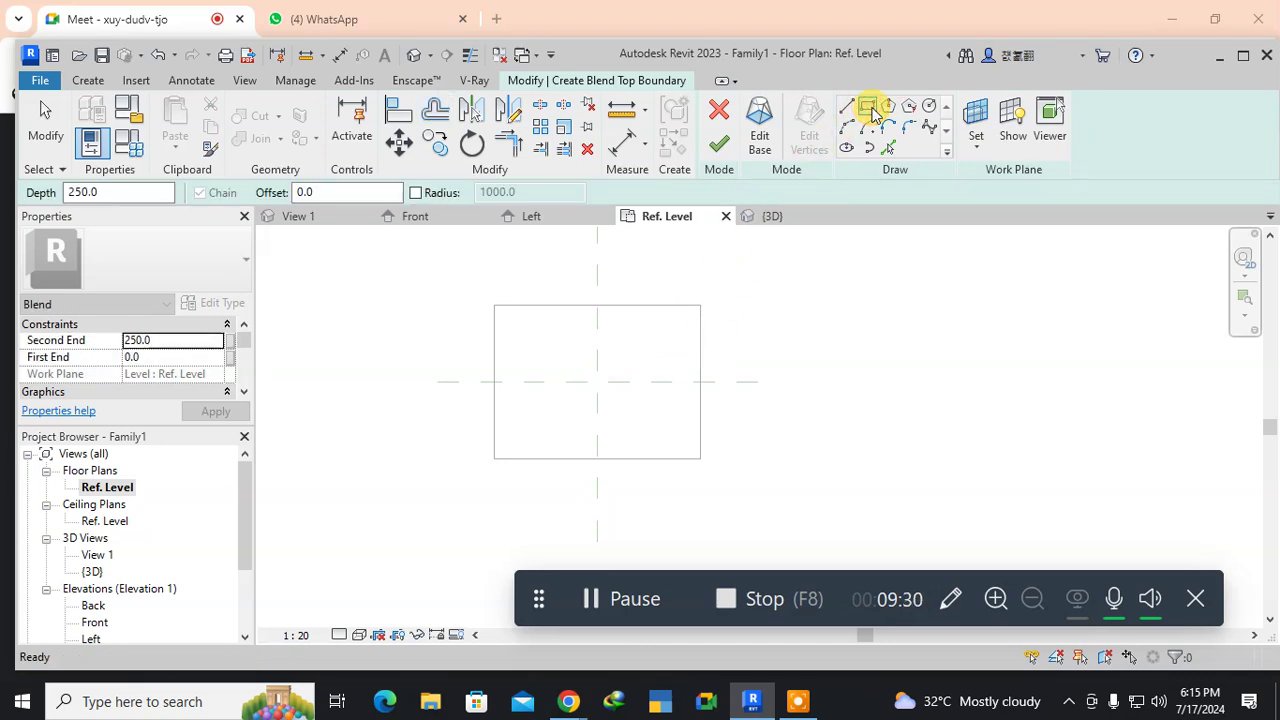
left_click(494, 306)
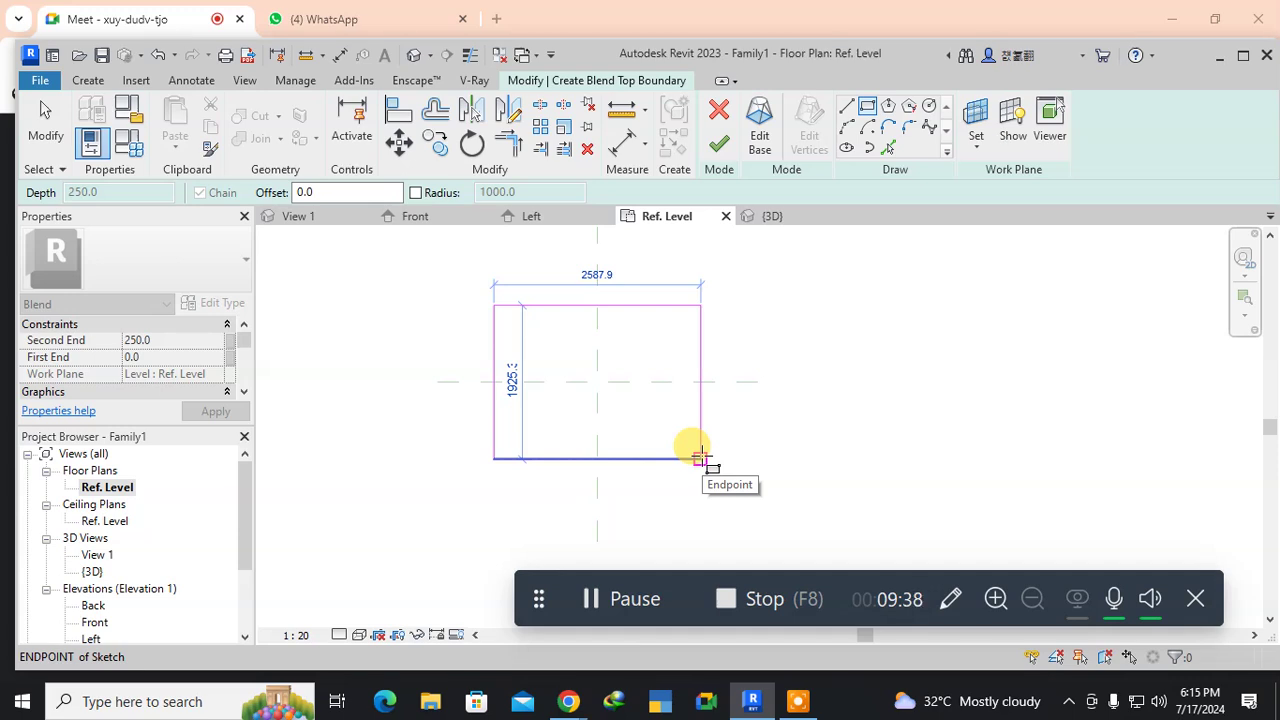
left_click(699, 457)
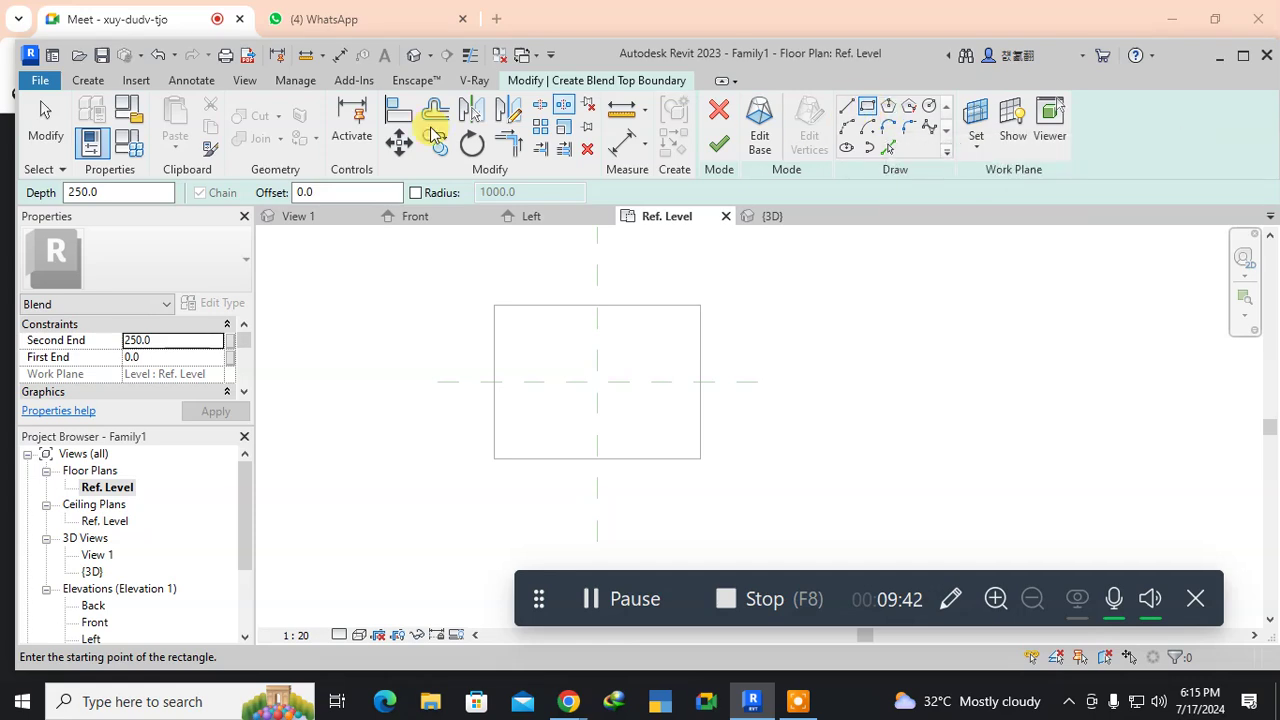
Try a top boundary rectangle between the base outline's opposite corners with a 300 mm offset, and undo it.
left_click(329, 194)
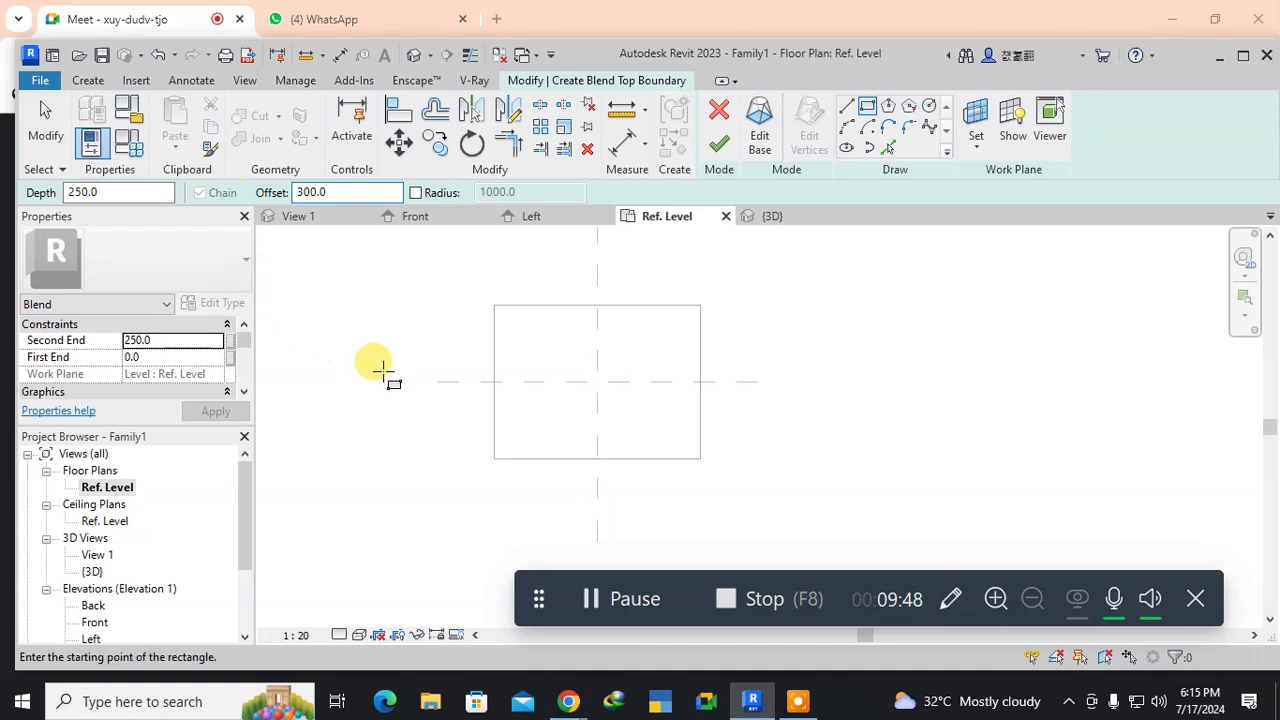
left_click(494, 303)
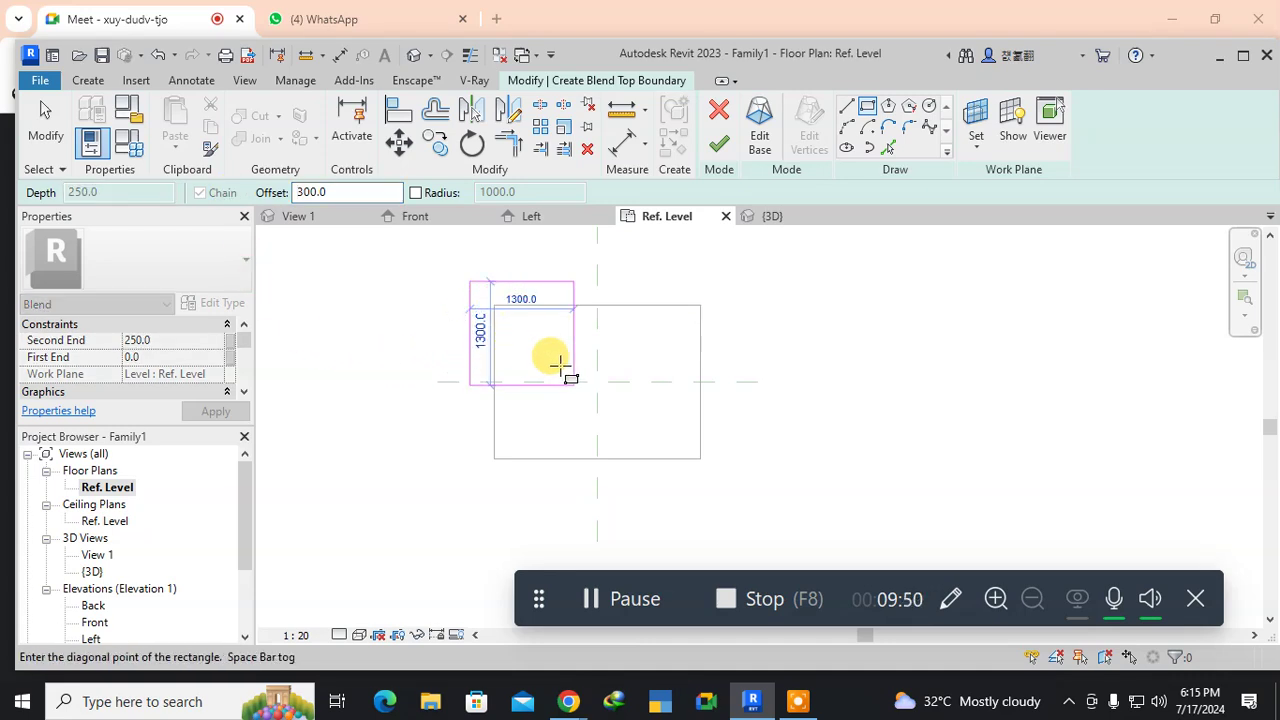
left_click(697, 449)
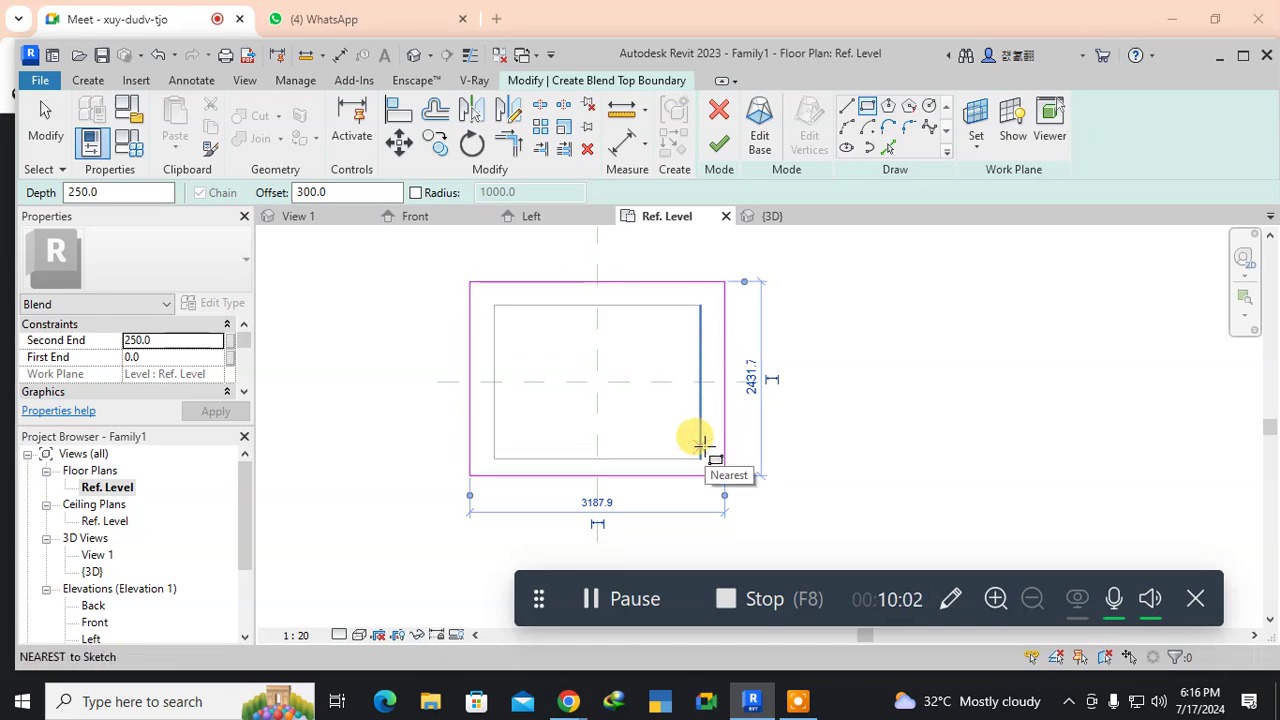
key("ctrl+z")
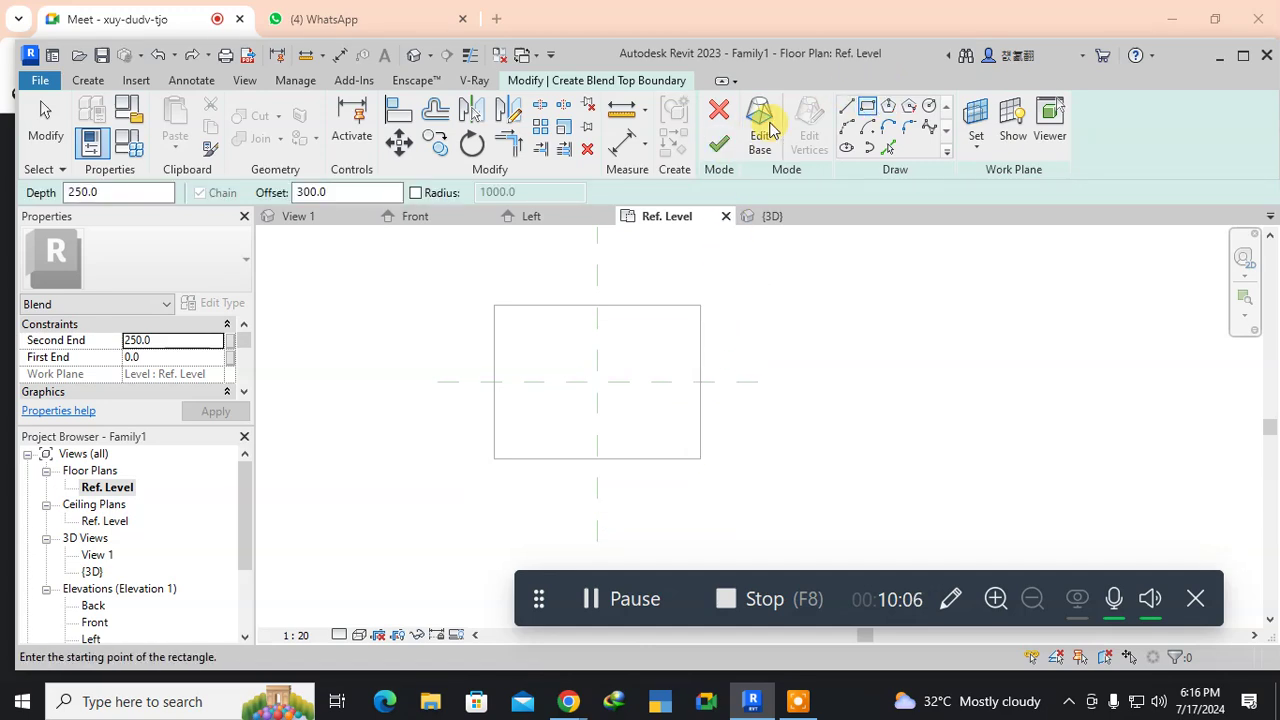
Draw the top boundary rectangle between the base outline's opposite corners with a -400 mm offset and finish the blend.
left_click_drag(348, 192, 168, 190)
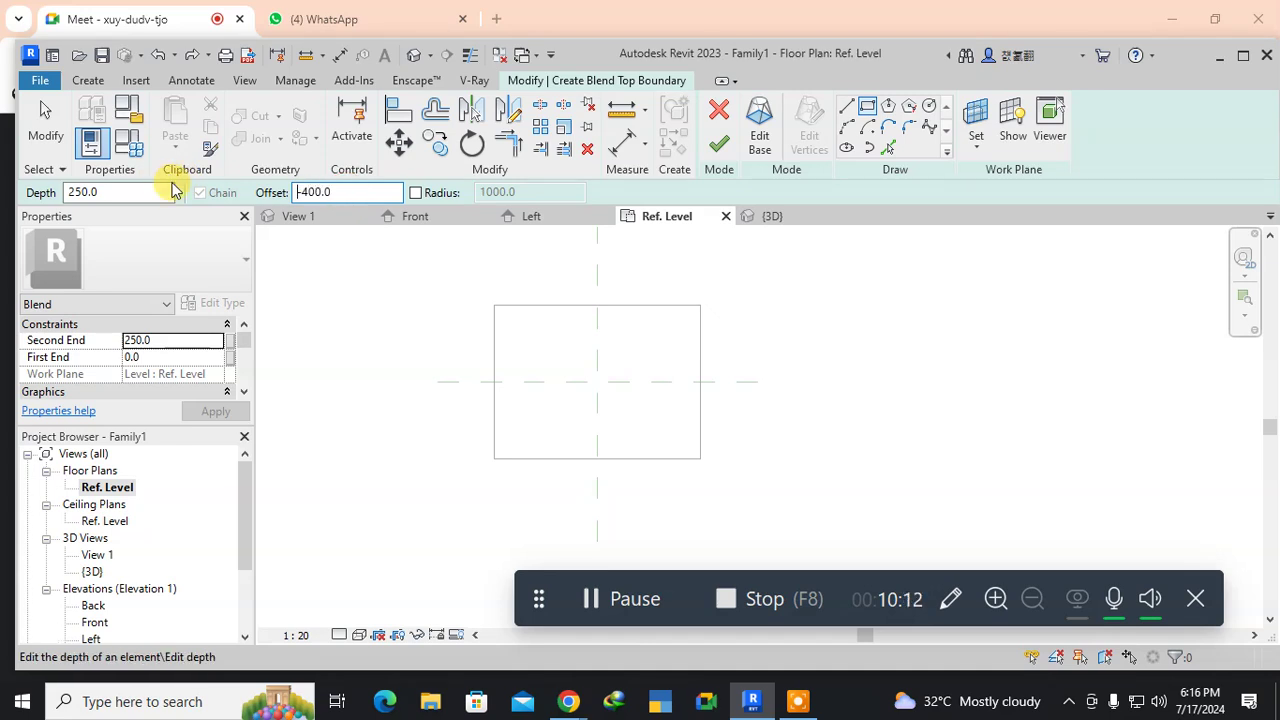
left_click(493, 305)
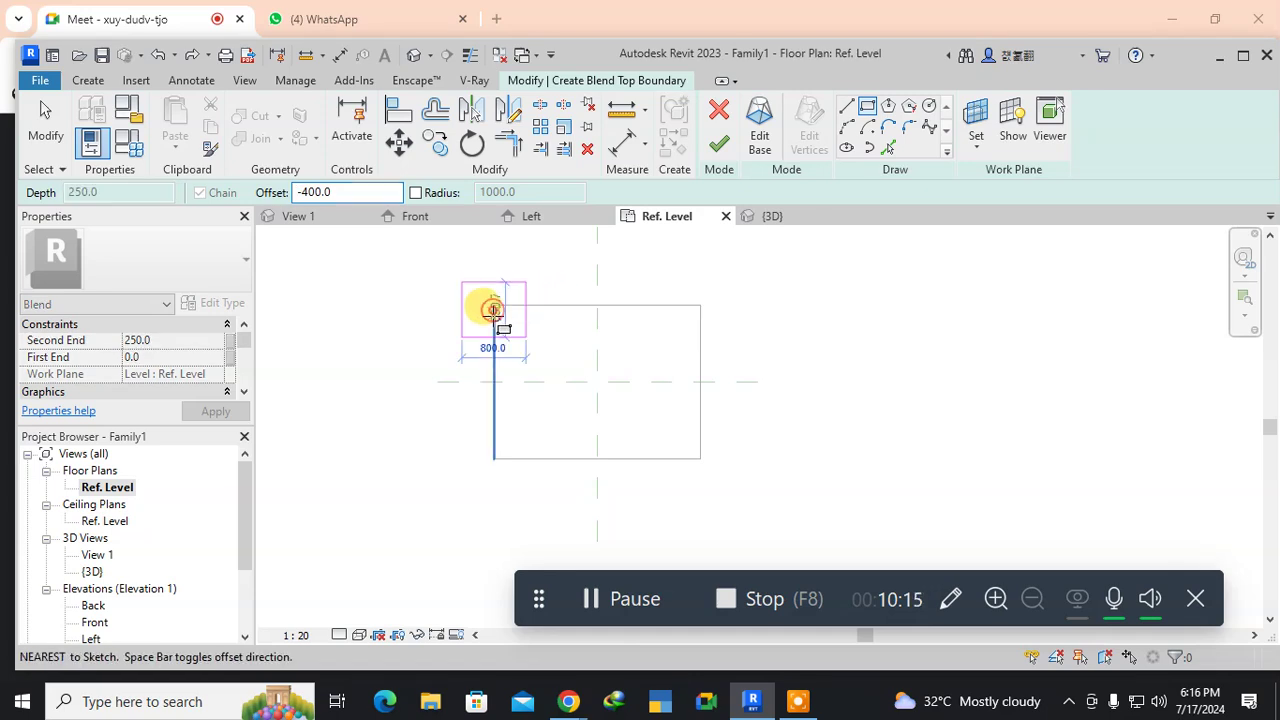
left_click(699, 459)
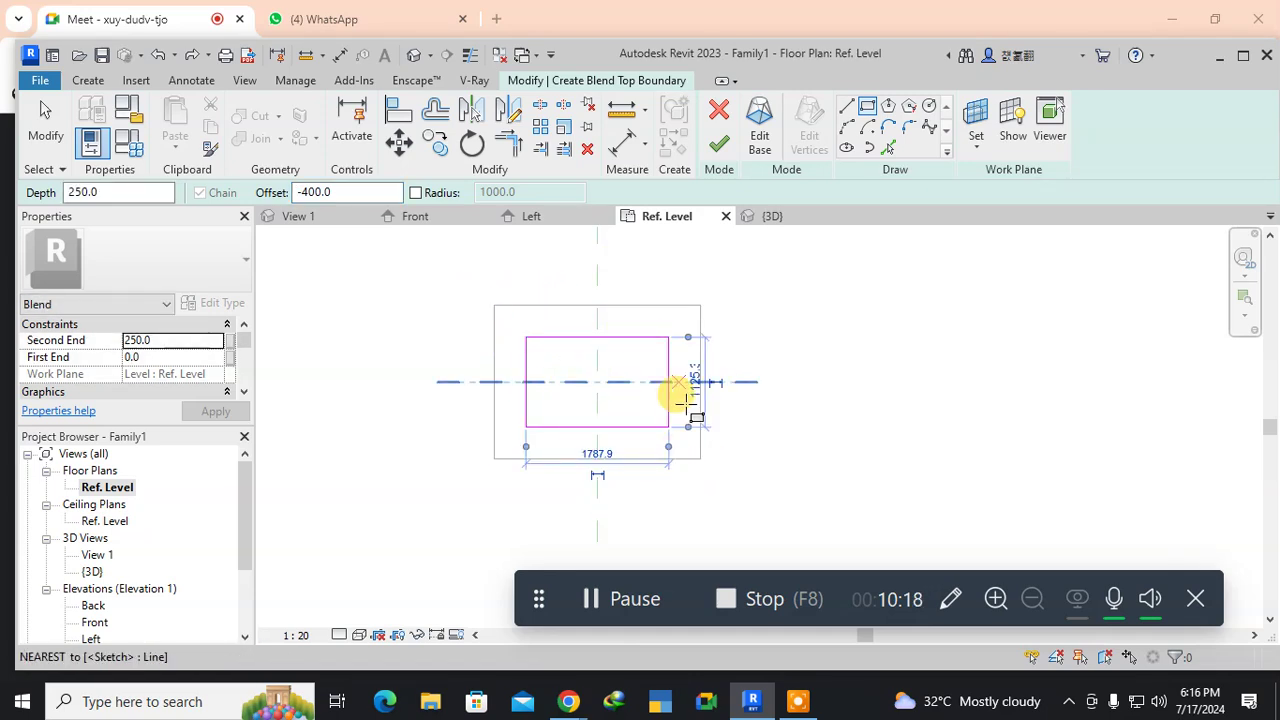
left_click(717, 146)
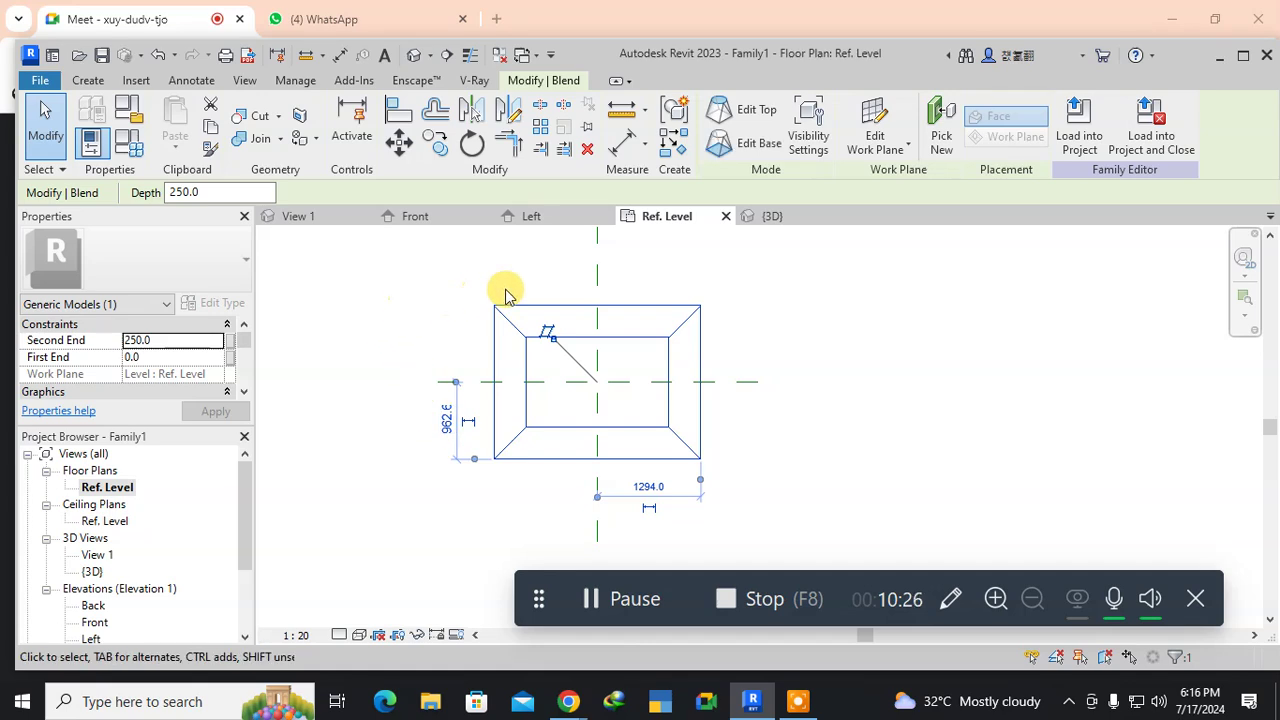
In the {3D} view, start a void blend and pick the solid blend's top face as its work plane.
left_click(780, 214)
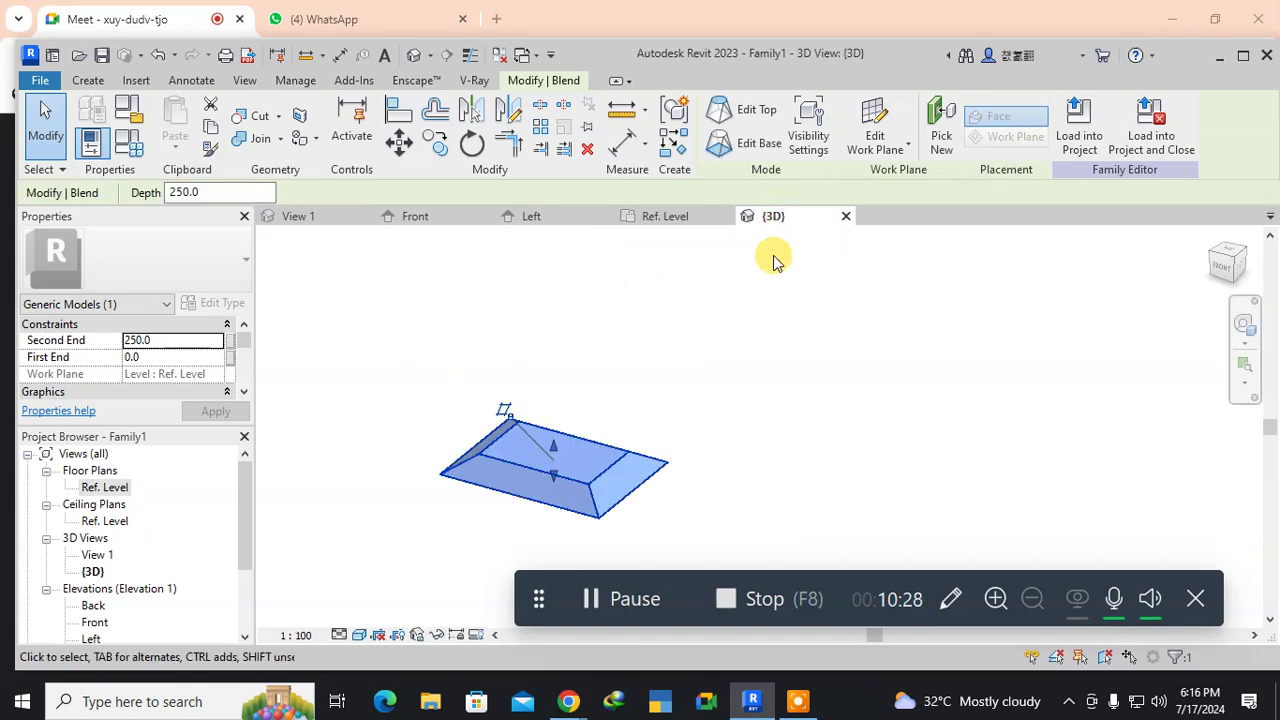
left_click(445, 527)
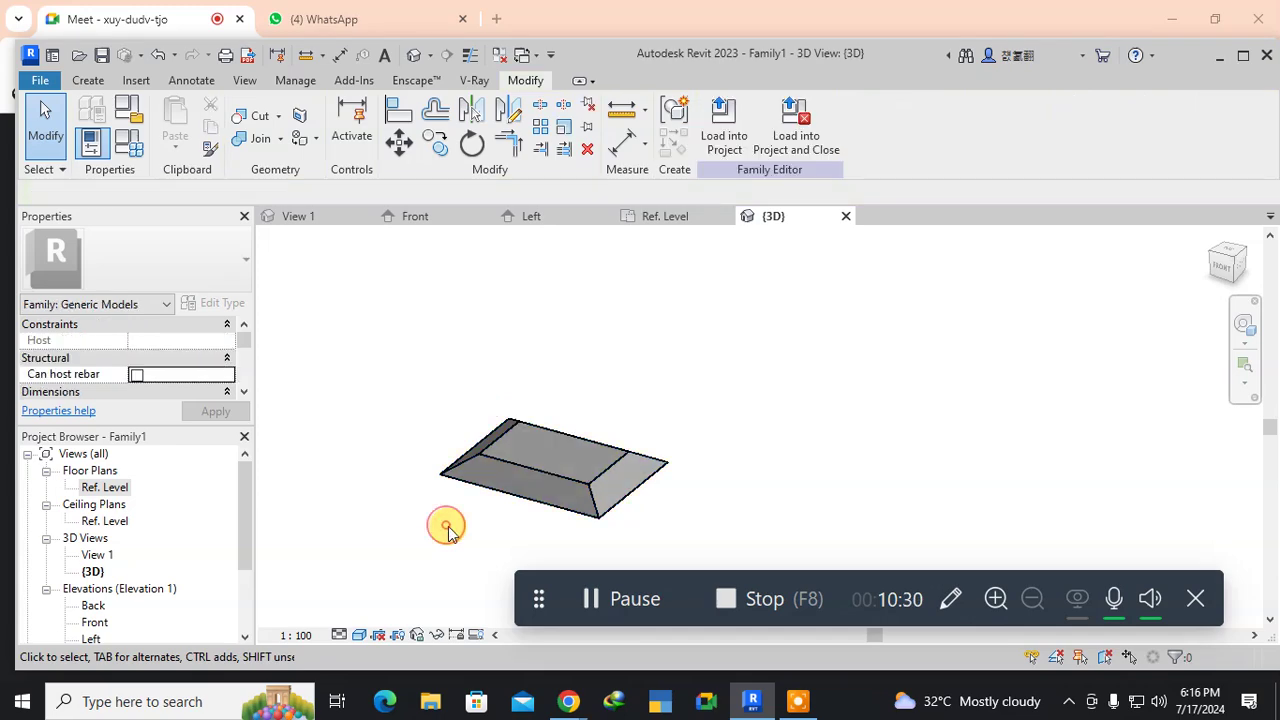
scroll(540, 510, "up", 5)
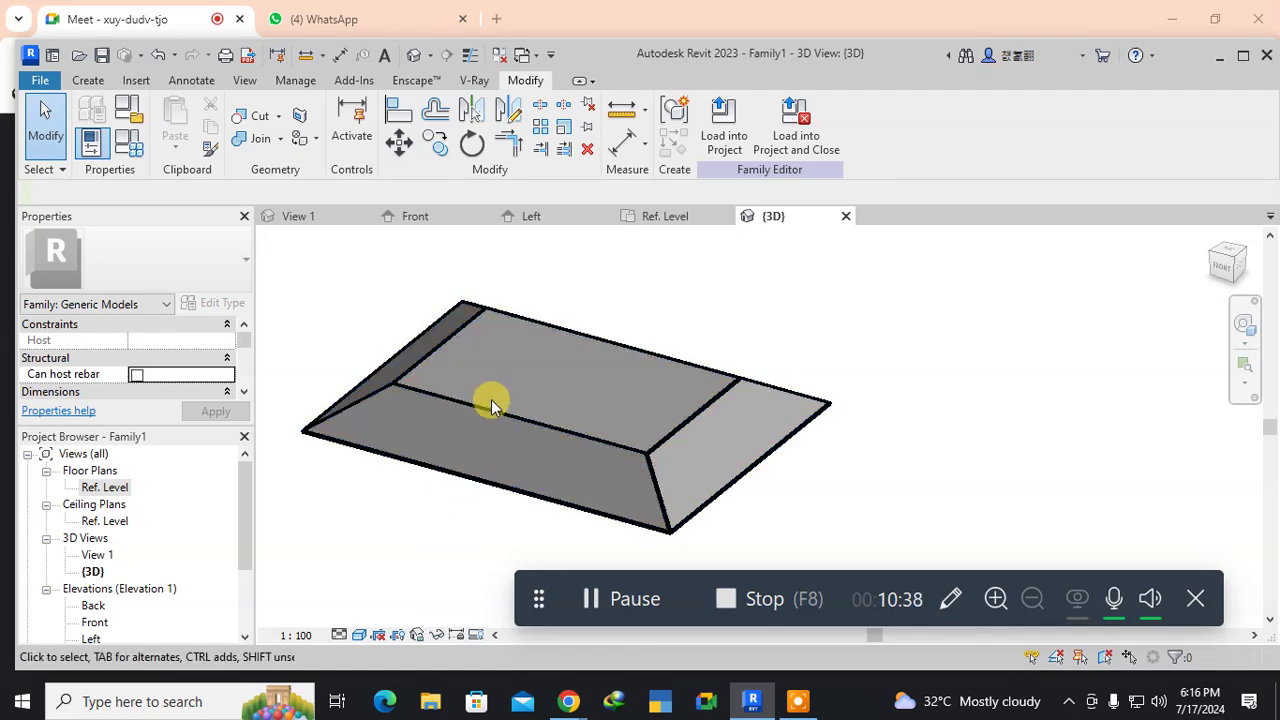
scroll(491, 399, "down", 2)
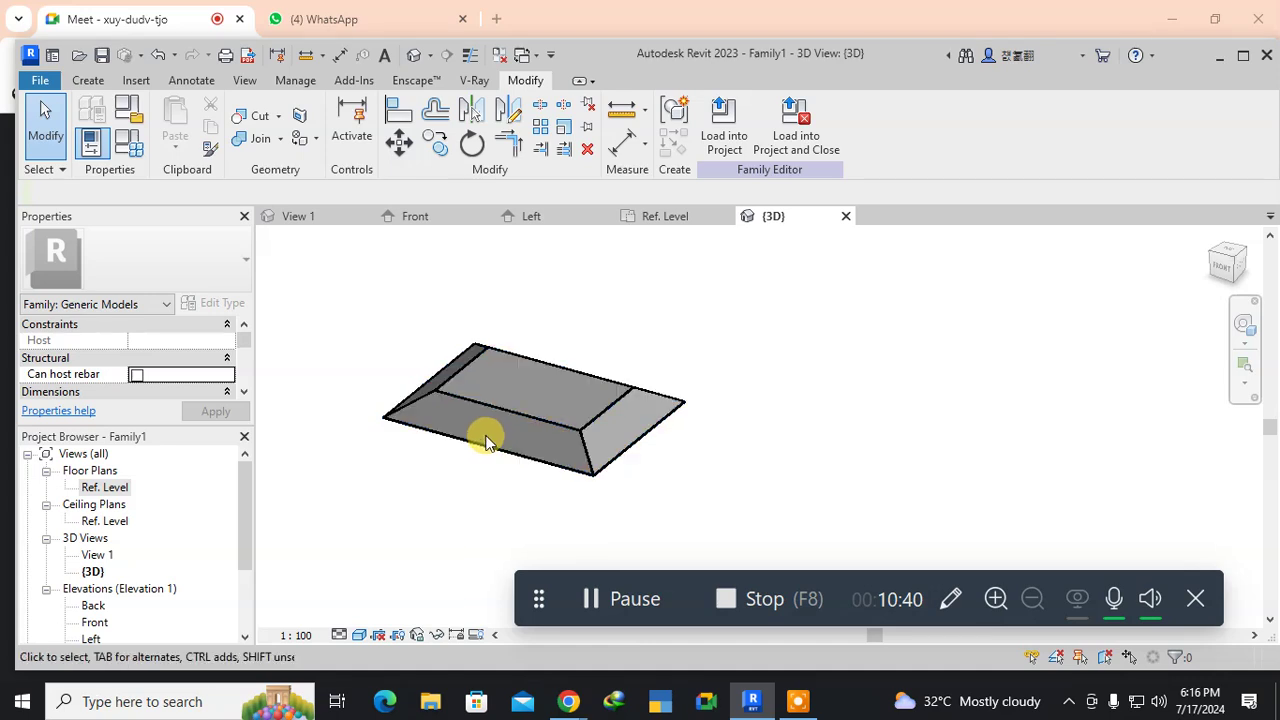
left_click(88, 82)
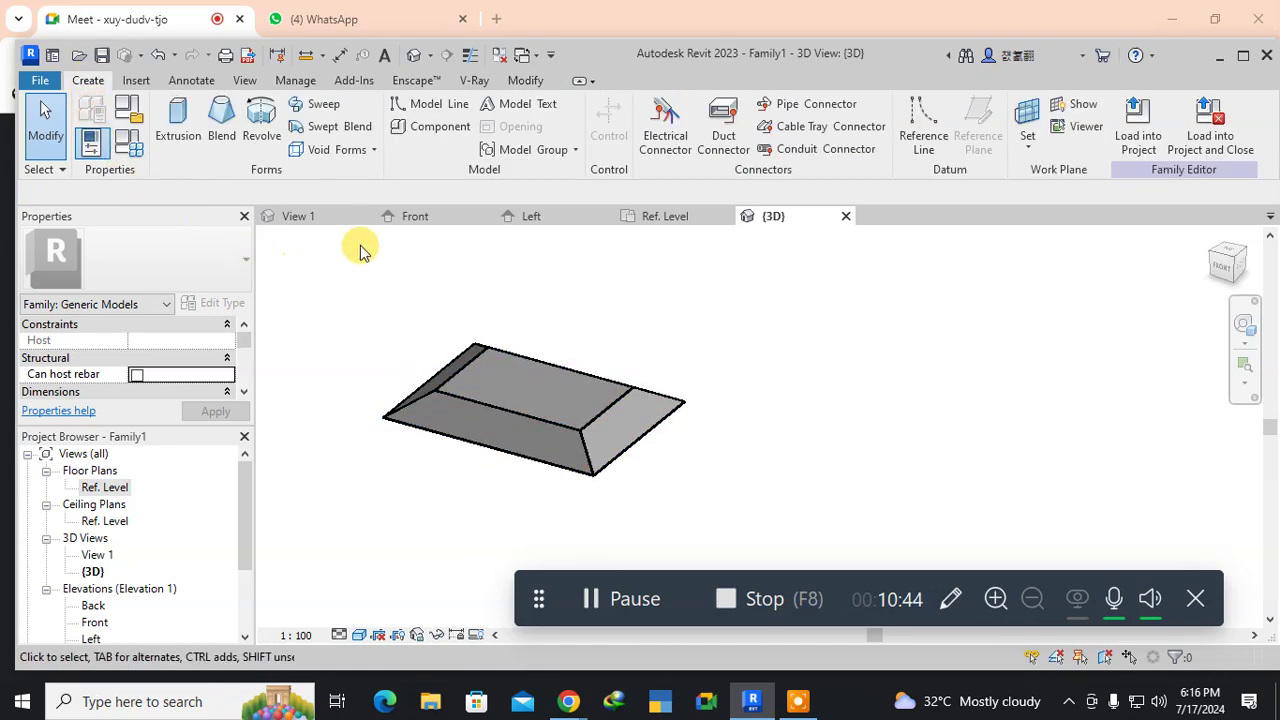
left_click(373, 150)
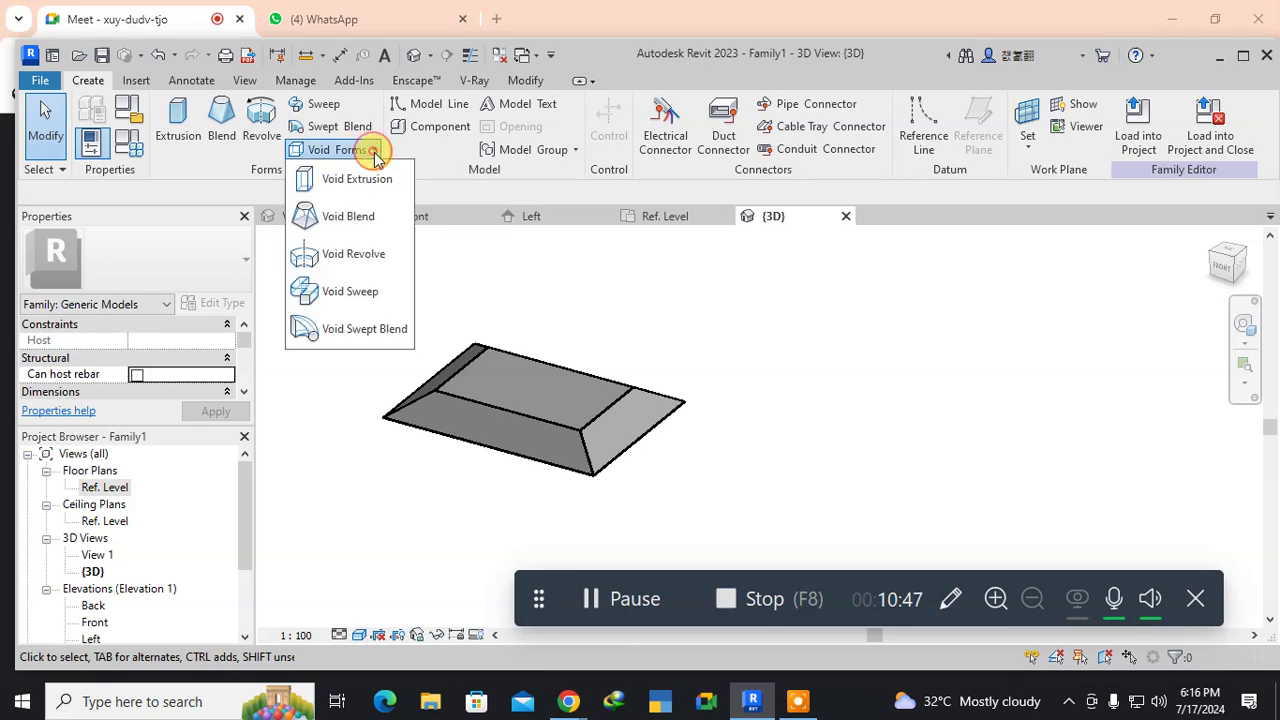
left_click(373, 218)
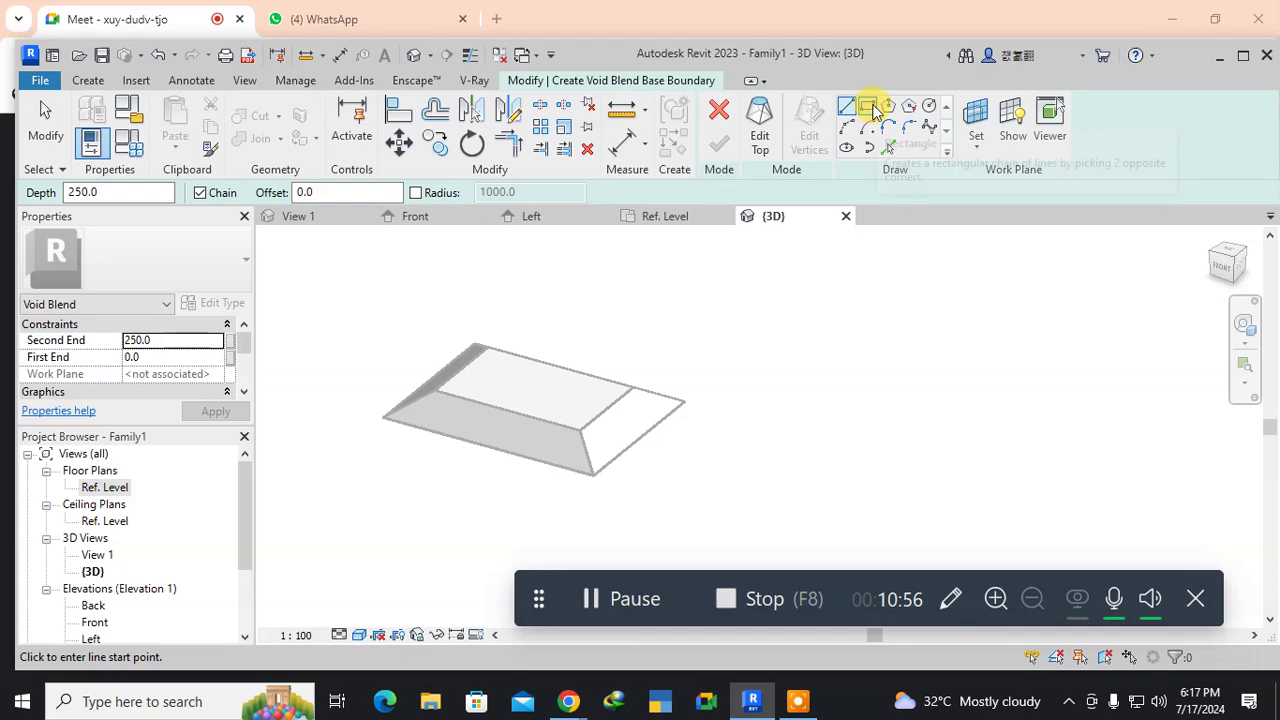
left_click(976, 110)
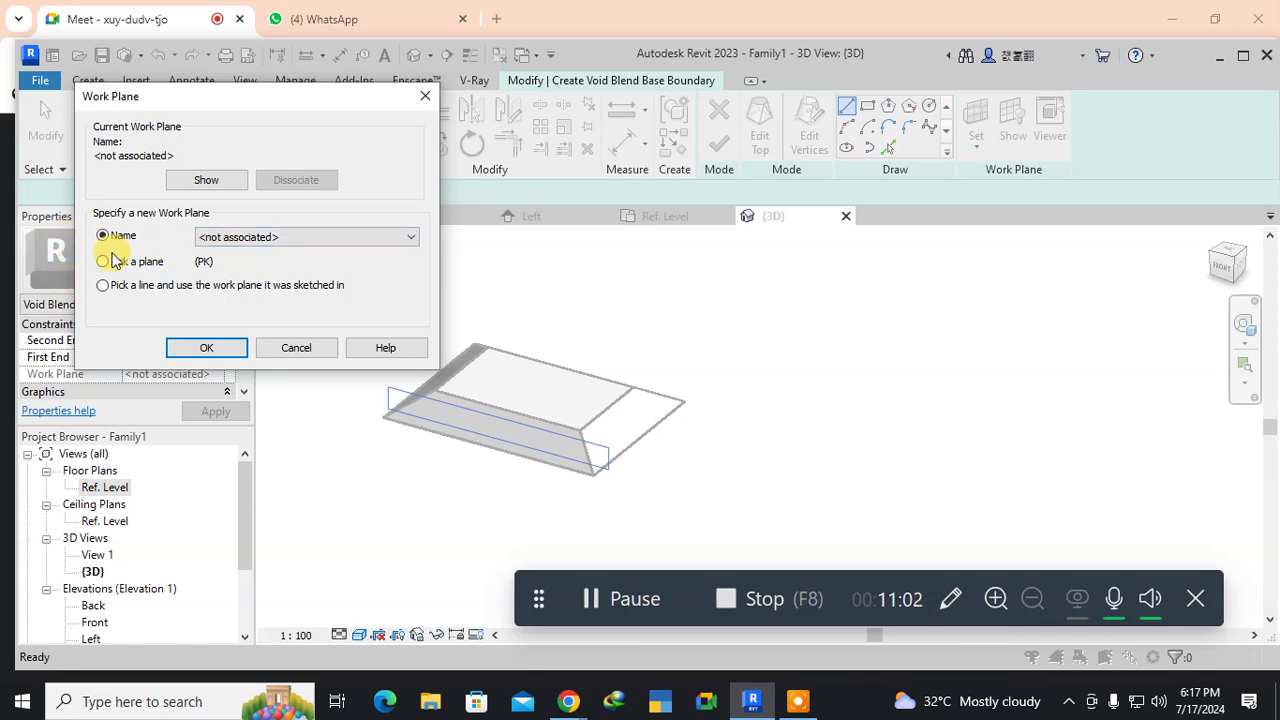
left_click(104, 261)
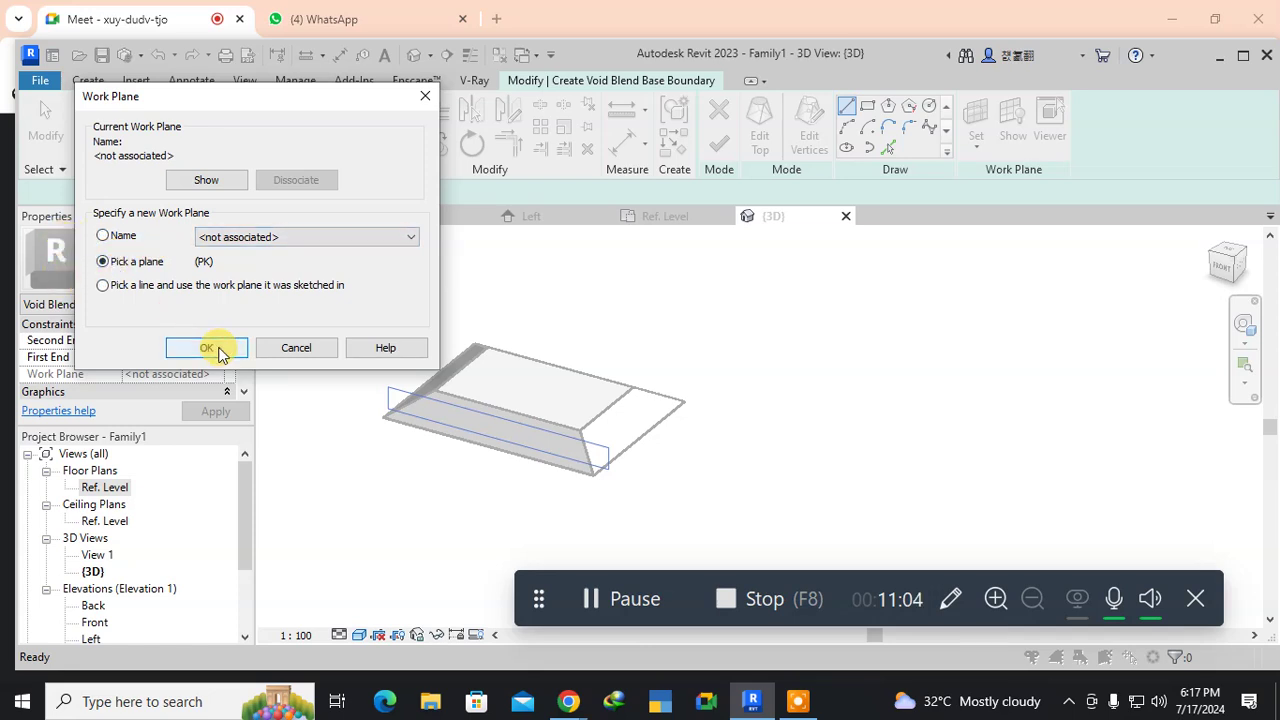
left_click(207, 348)
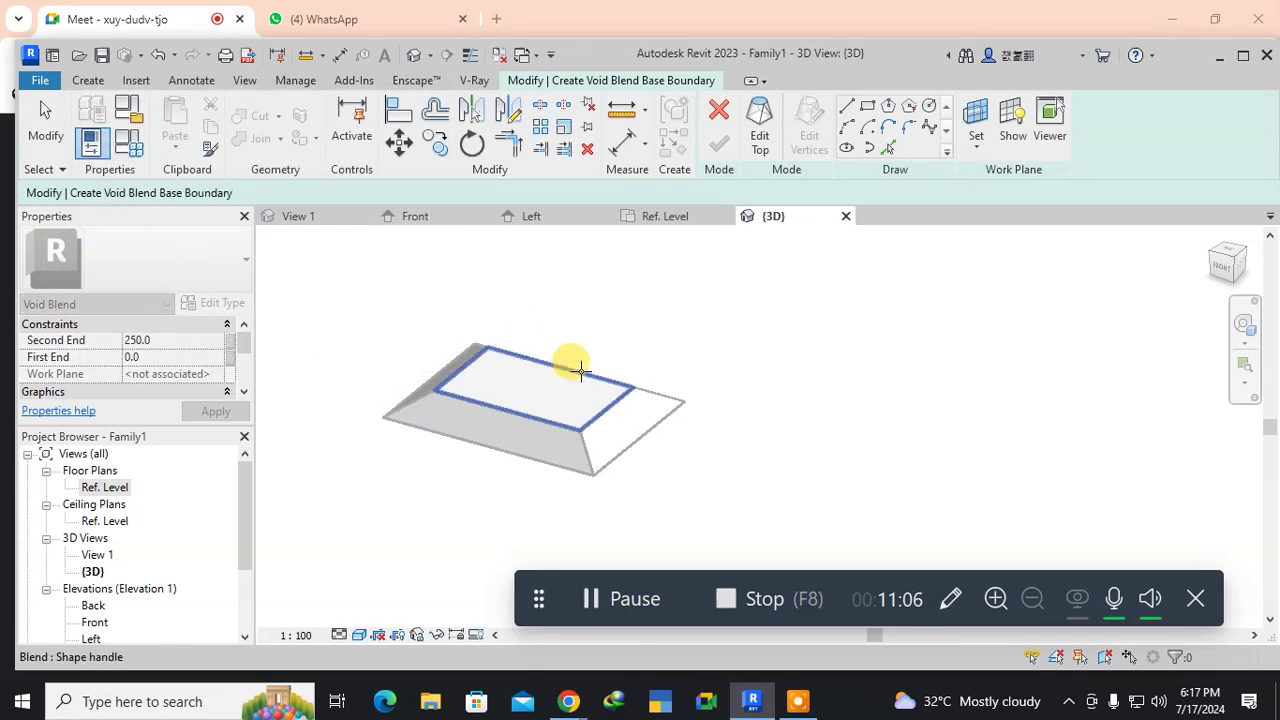
left_click(578, 372)
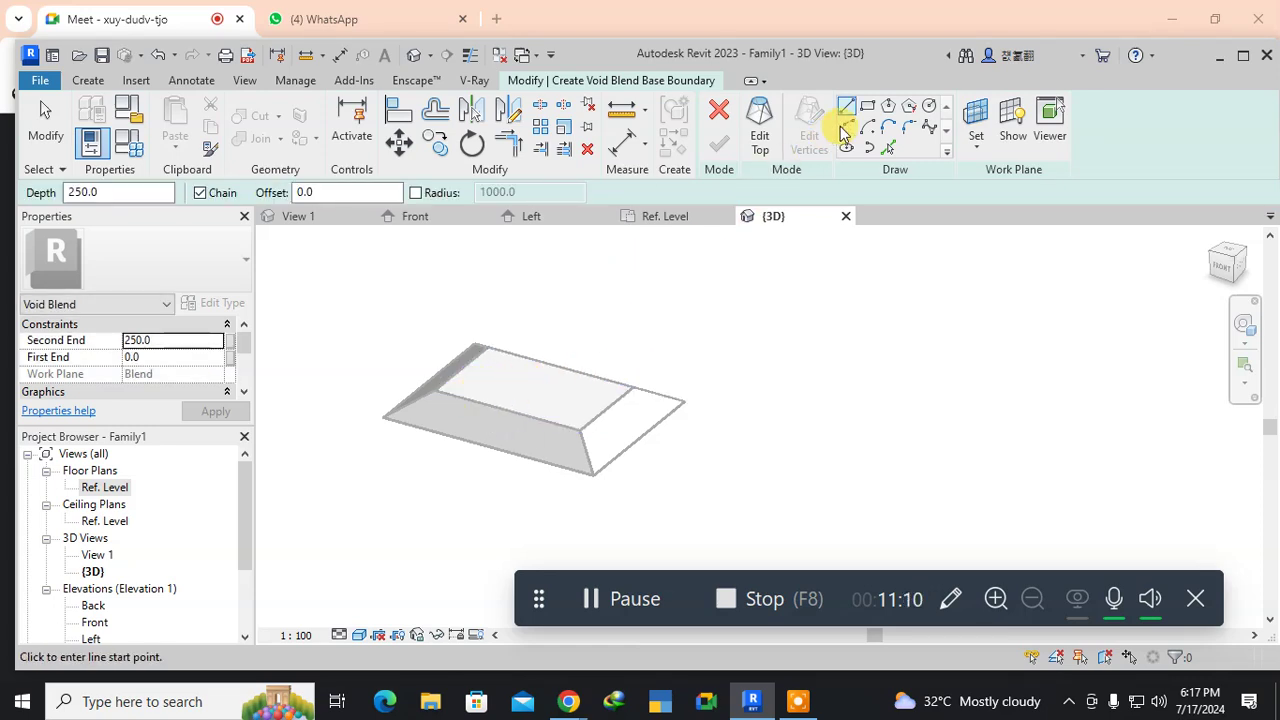
Draw the void's base rectangle between opposite corners of the solid's top face with a -100 mm offset.
left_click(868, 107)
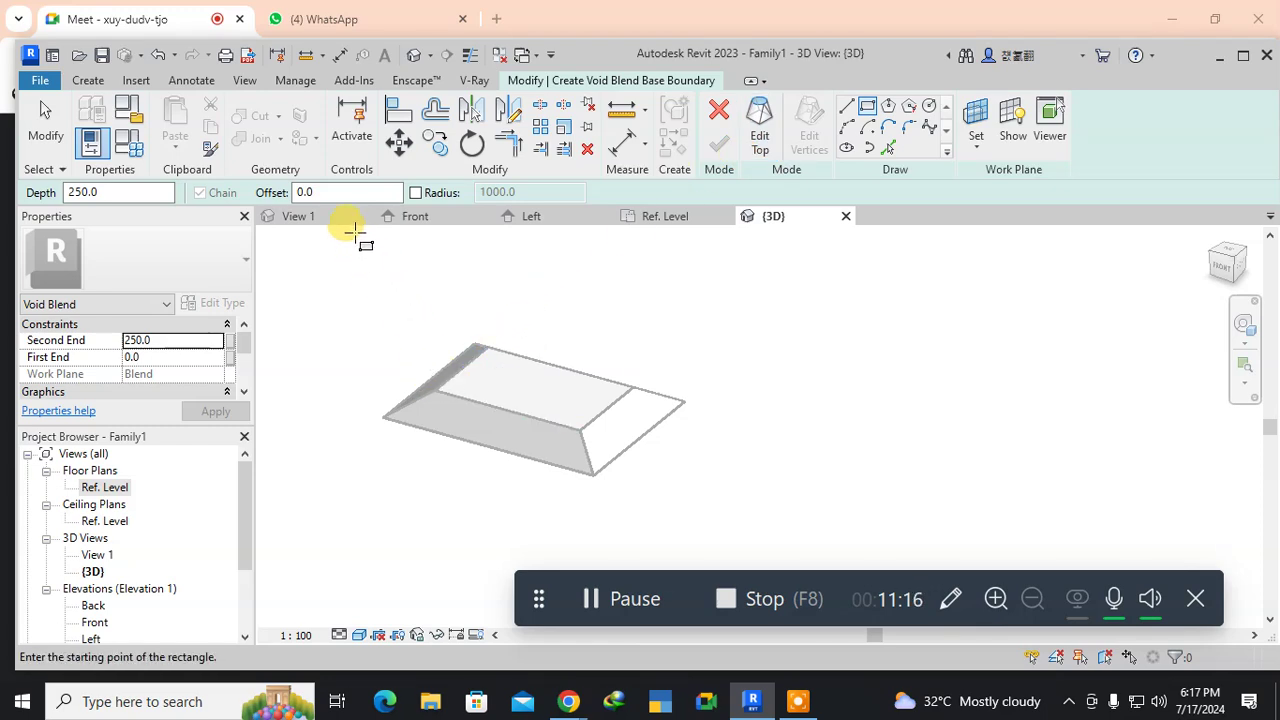
left_click(330, 192)
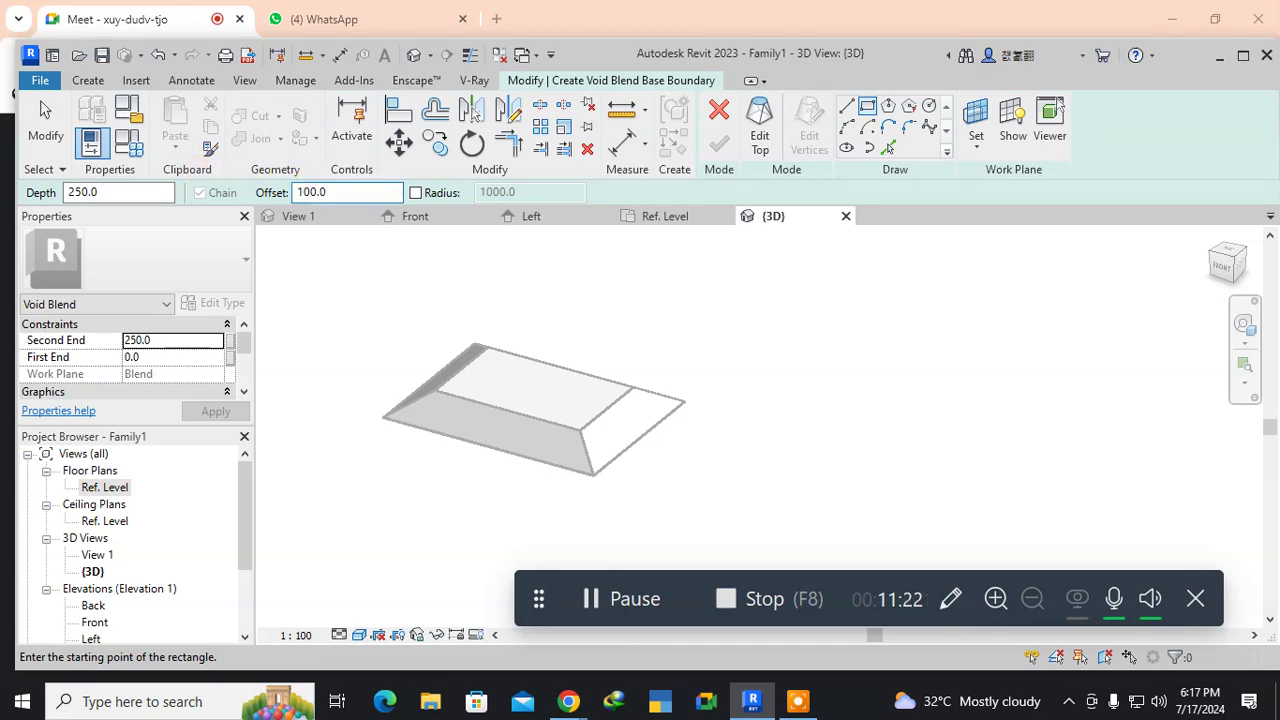
left_click(349, 197)
left_click(349, 197)
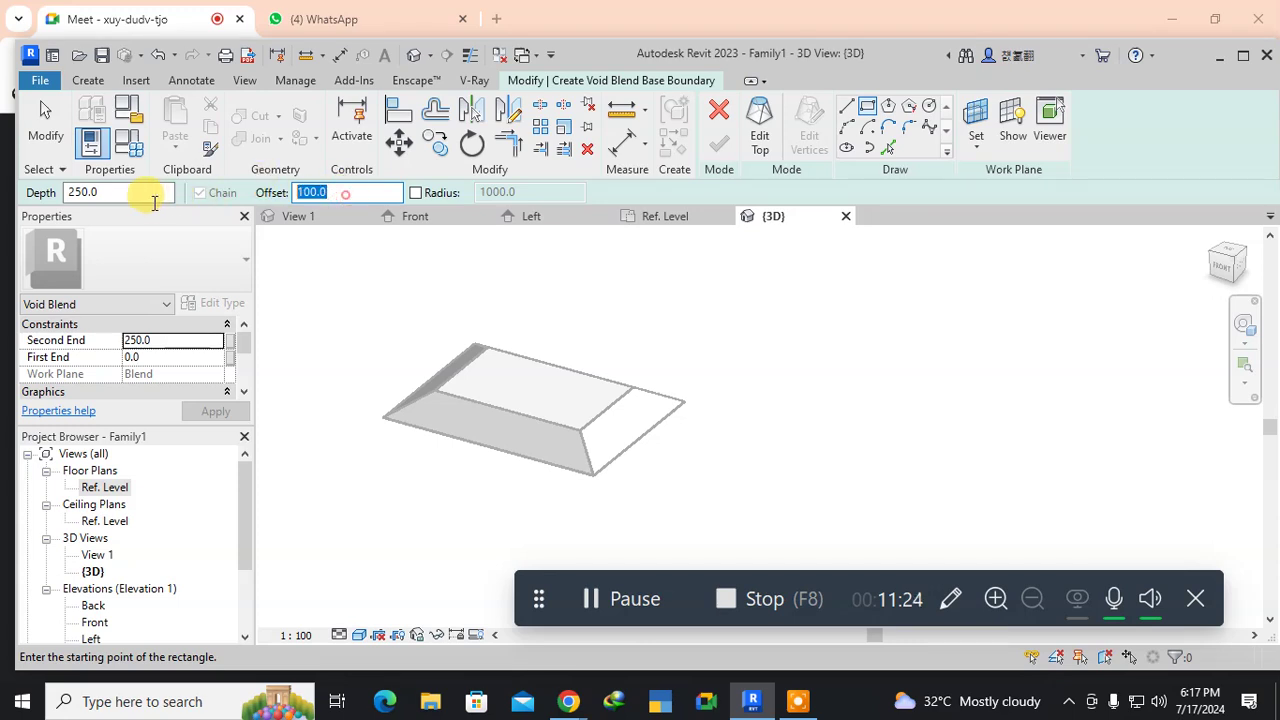
type("-")
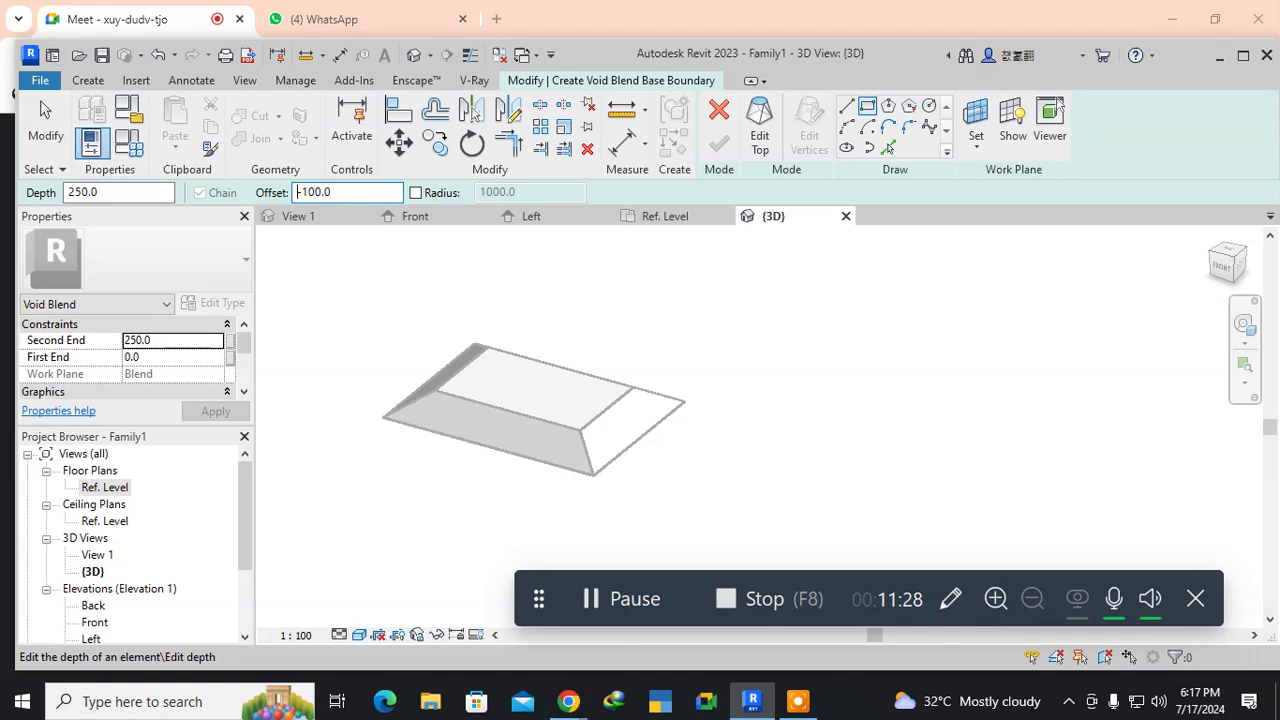
left_click(438, 390)
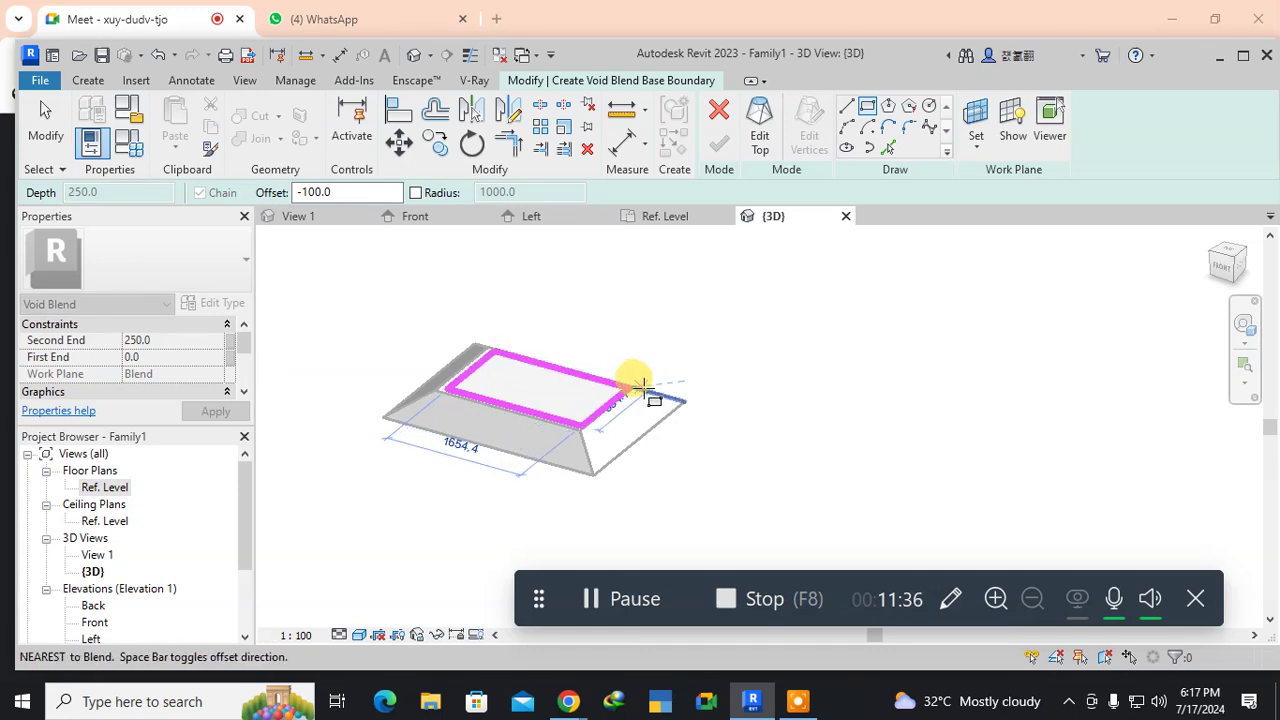
scroll(641, 385, "up", 2)
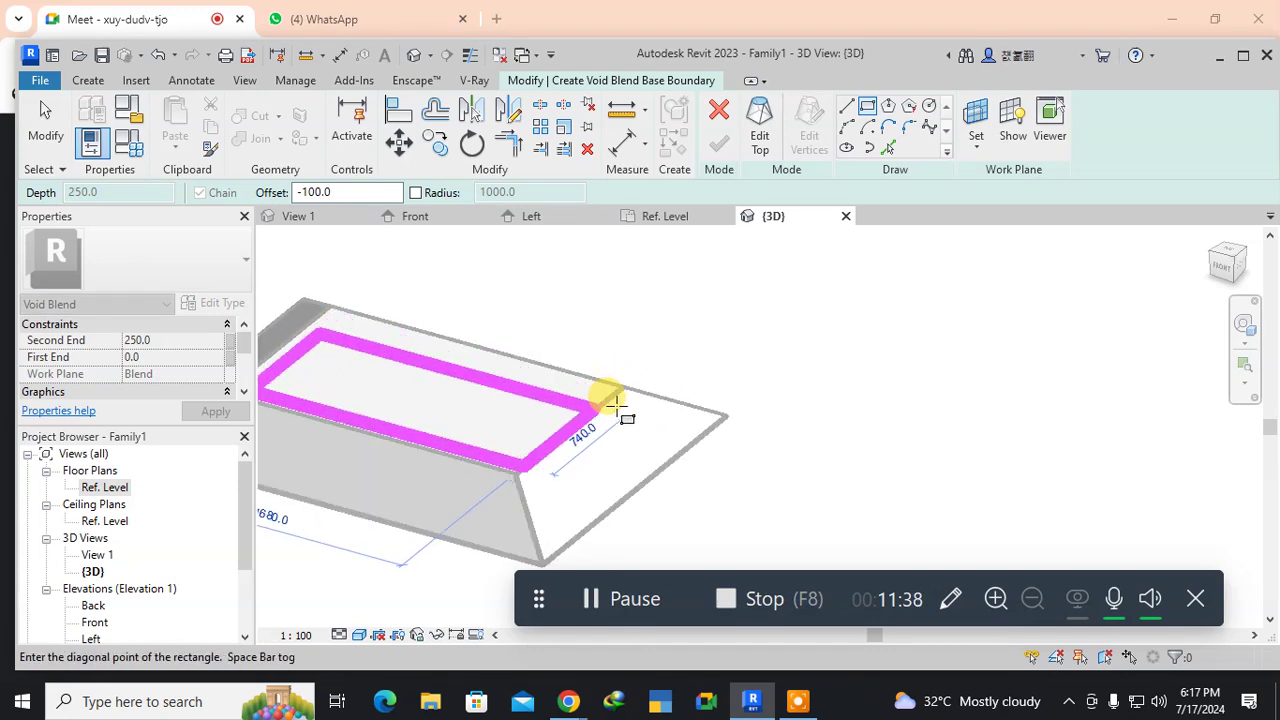
left_click(612, 382)
scroll(460, 470, "down", 2)
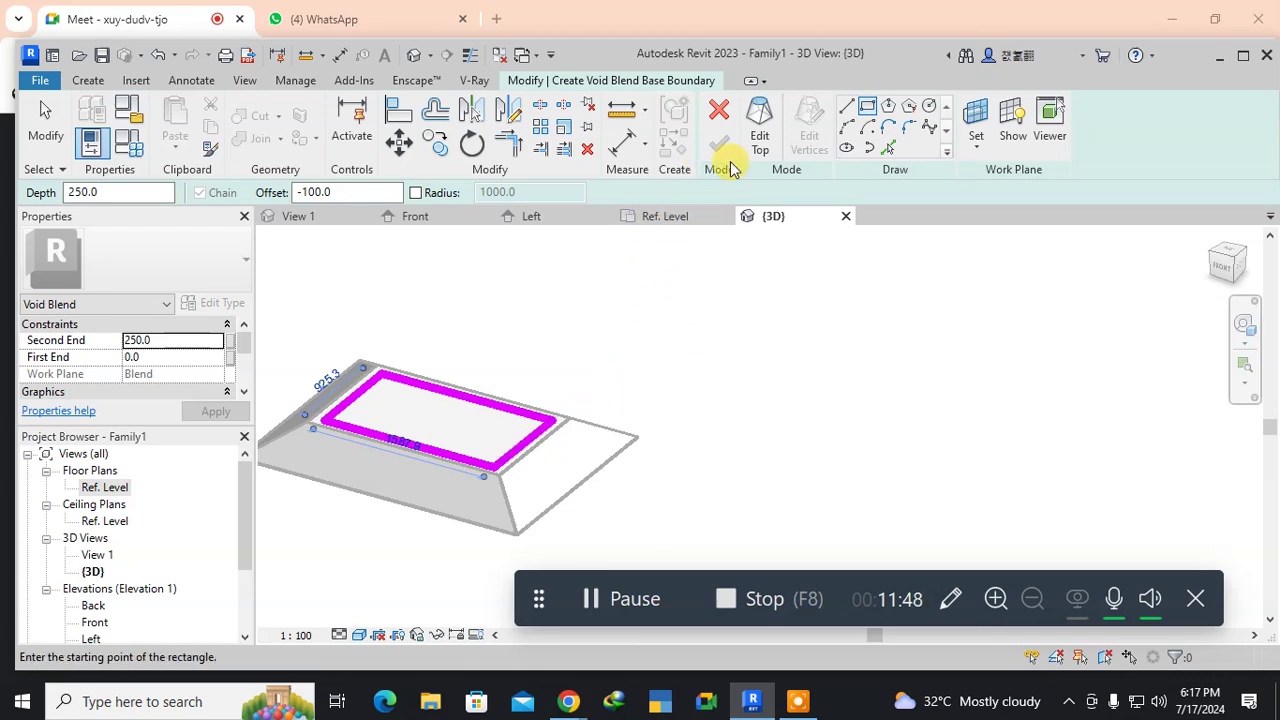
Draw the void blend's top boundary as a circle centred on the solid's top face with a -100 mm offset, and finish the blend.
left_click(759, 116)
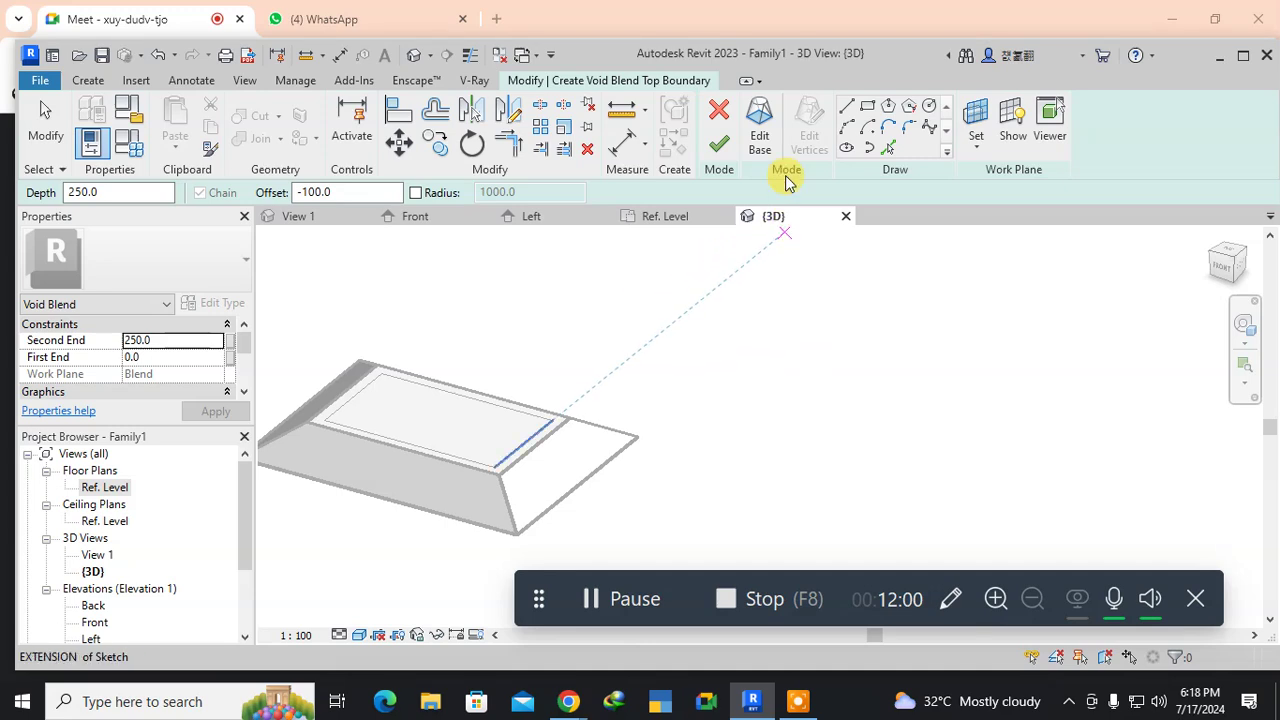
left_click(928, 107)
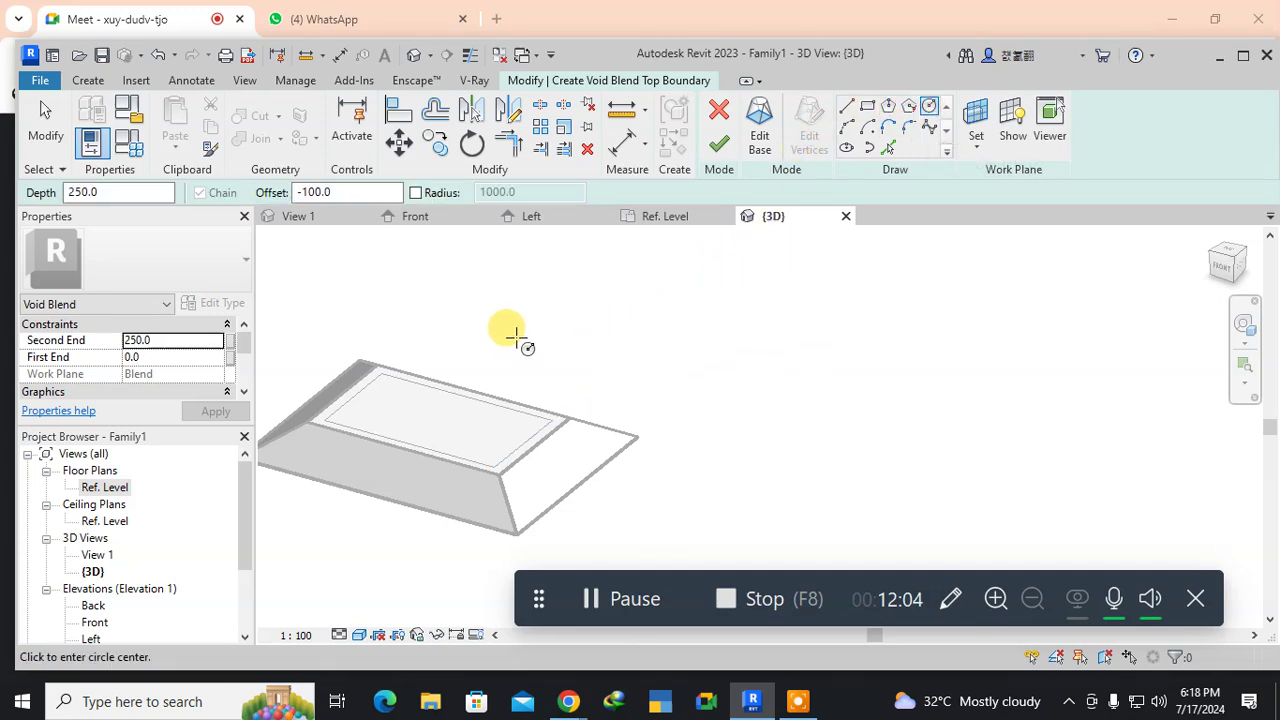
left_click(436, 416)
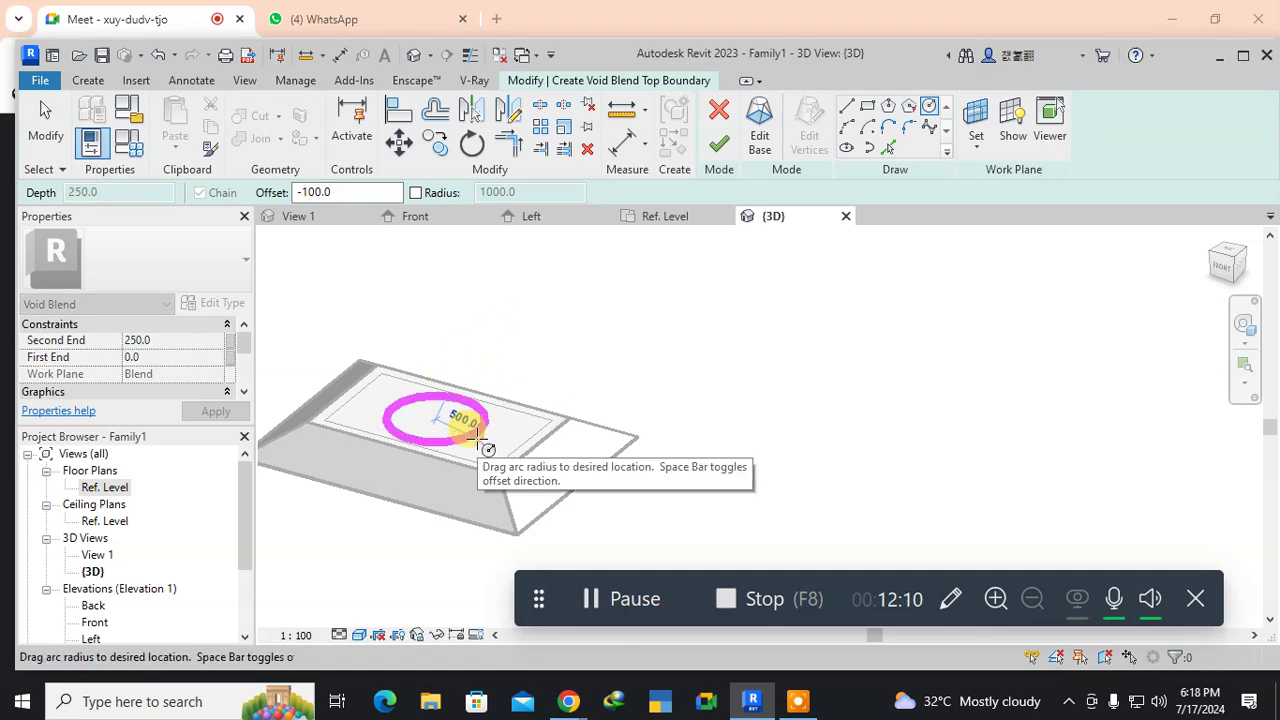
left_click(479, 437)
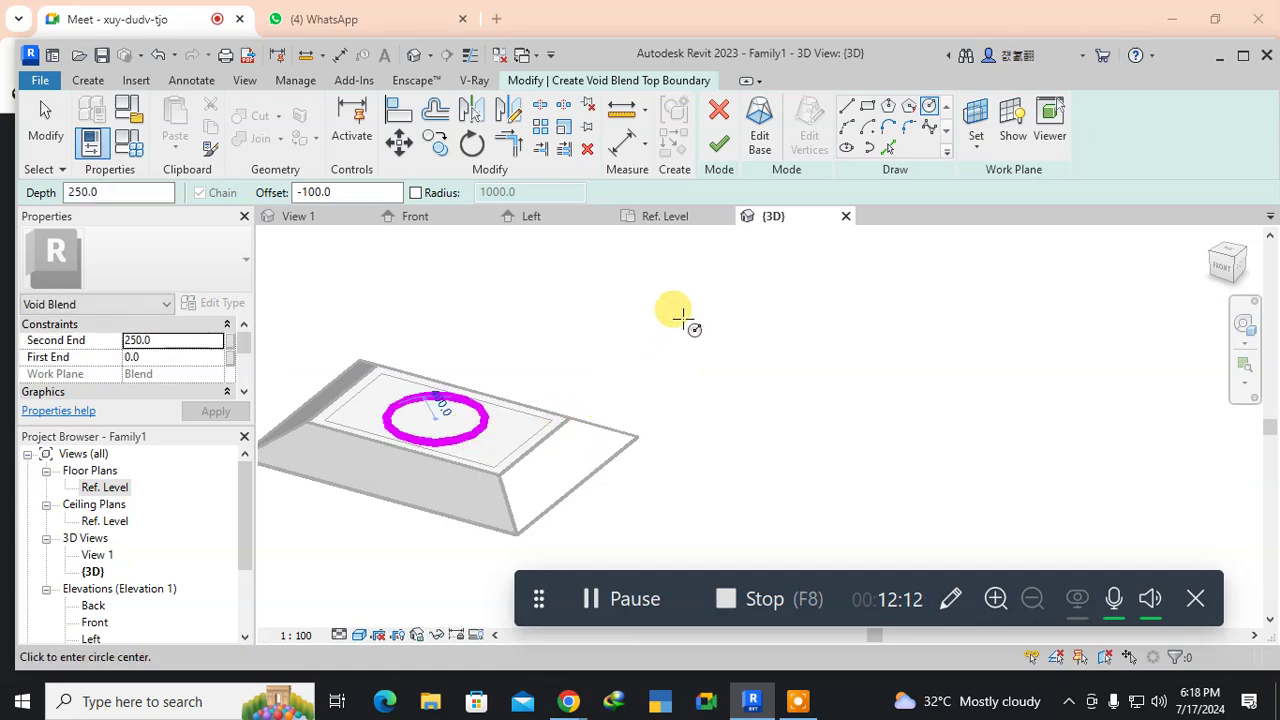
left_click(720, 144)
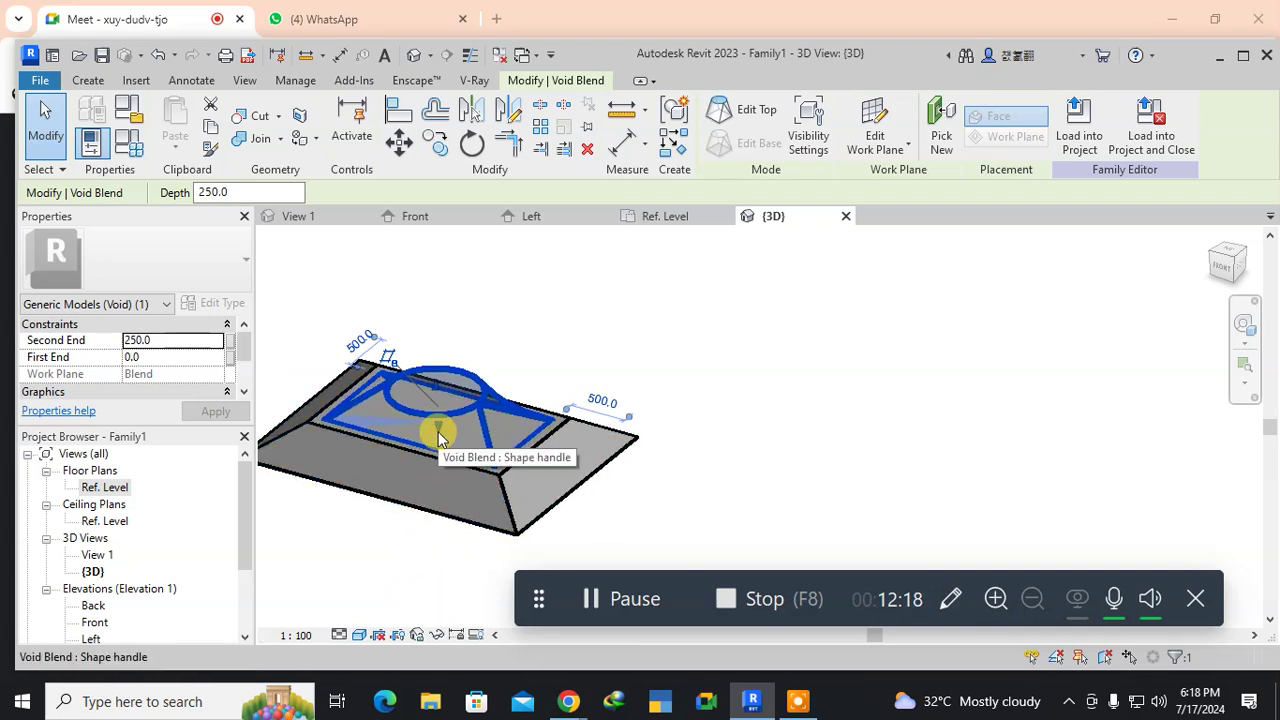
Stretch the void blend's base down through the solid to a first end of about -578 mm, and inspect the opening from another side.
left_click_drag(438, 434, 440, 484)
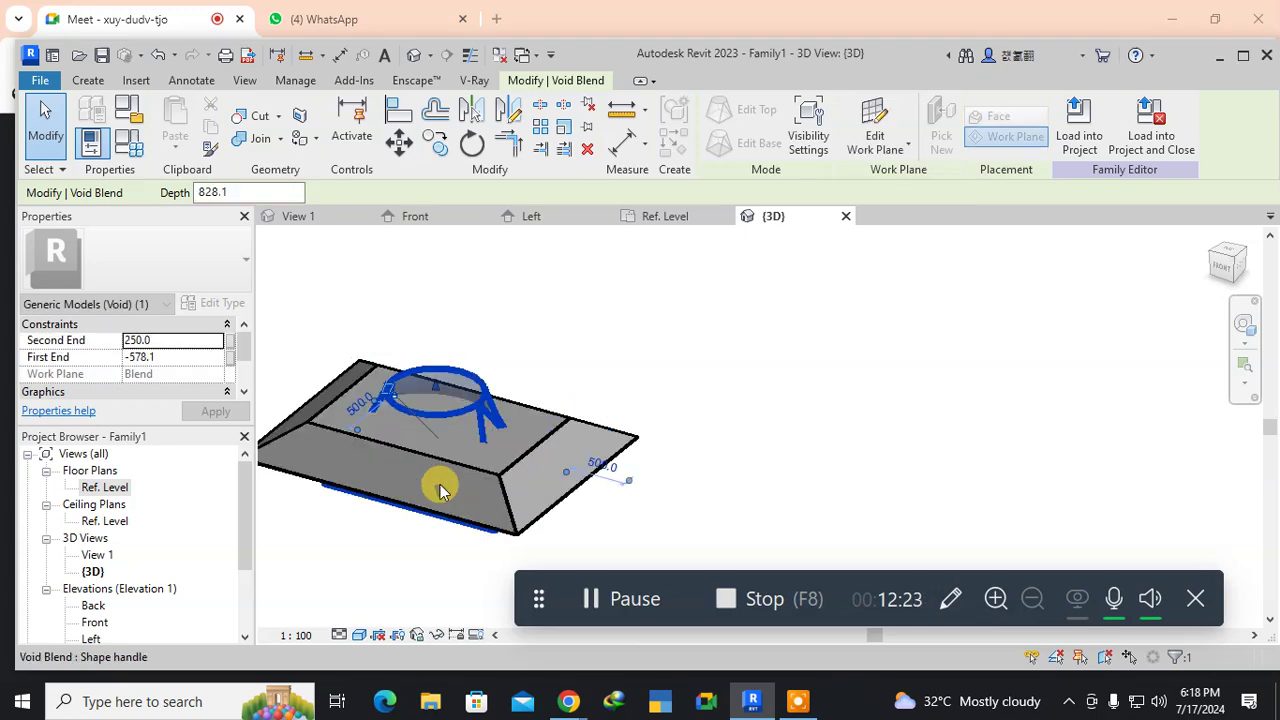
left_click(563, 348)
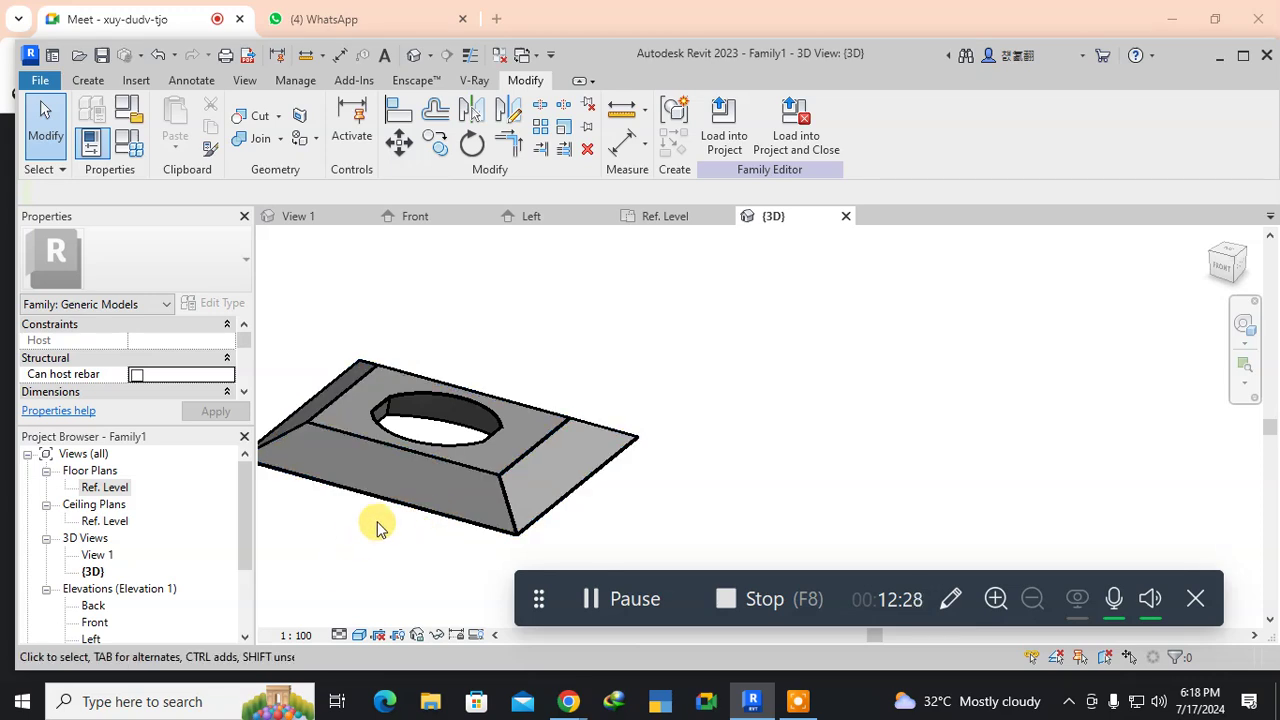
middle_click_drag(377, 521, 730, 510, "shift")
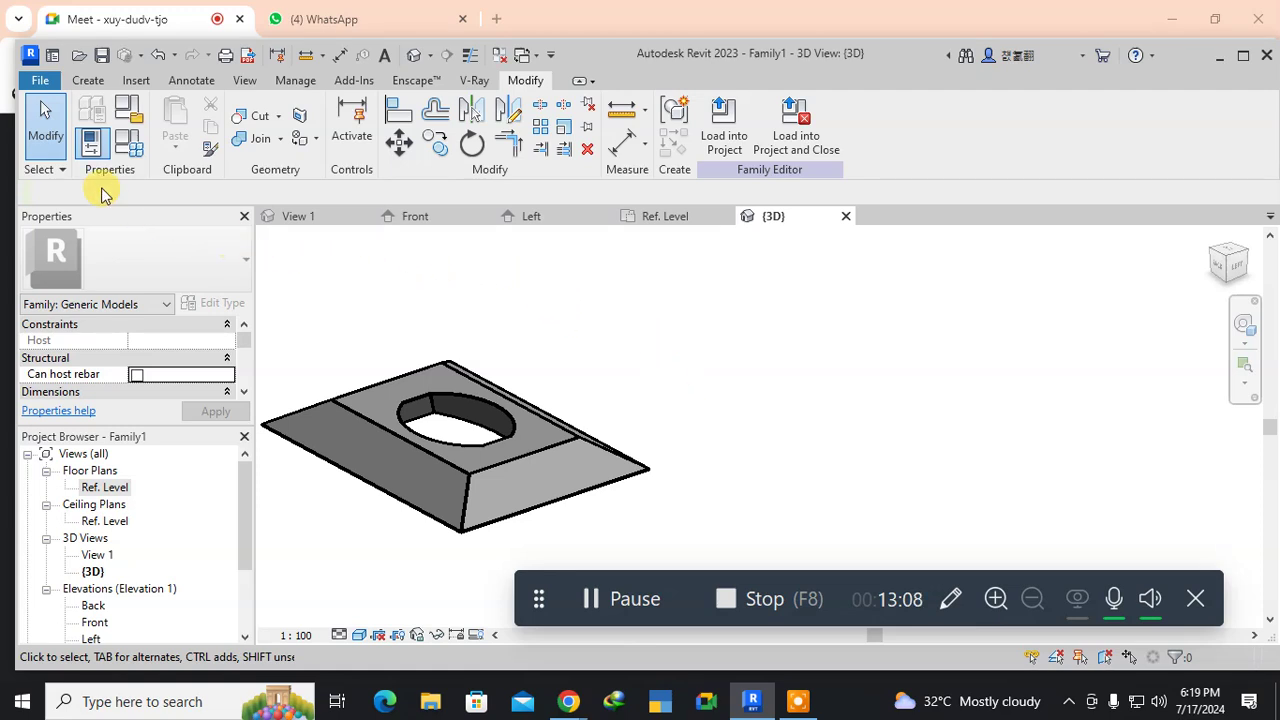
middle_click_drag(432, 465, 583, 437)
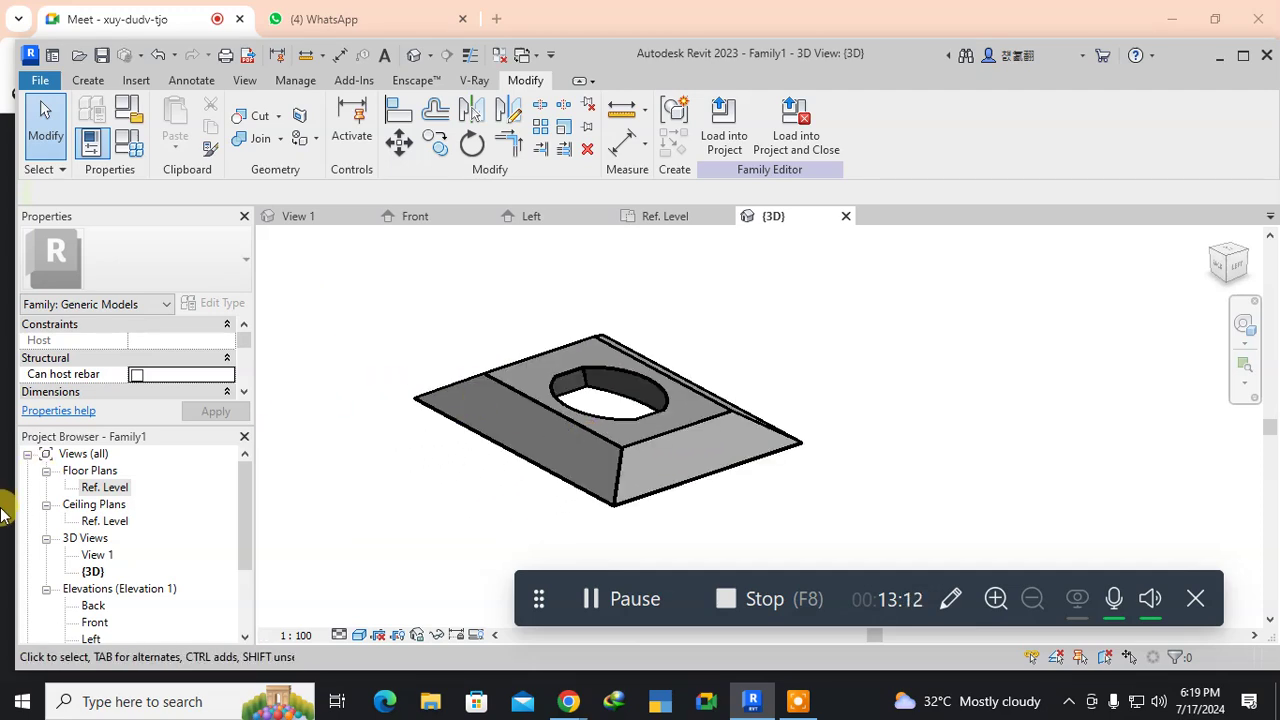
In the Ref. Level floor plan, delete the solid blend together with its void blend.
double_click(103, 488)
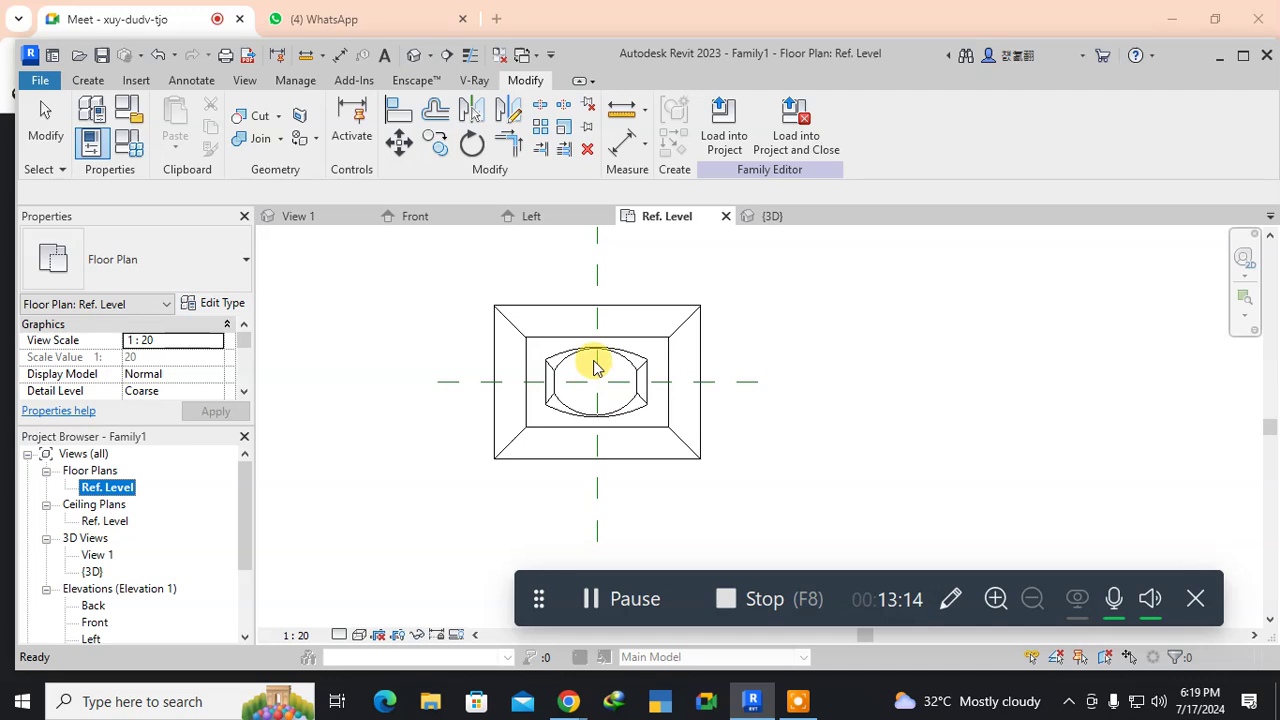
left_click(430, 268)
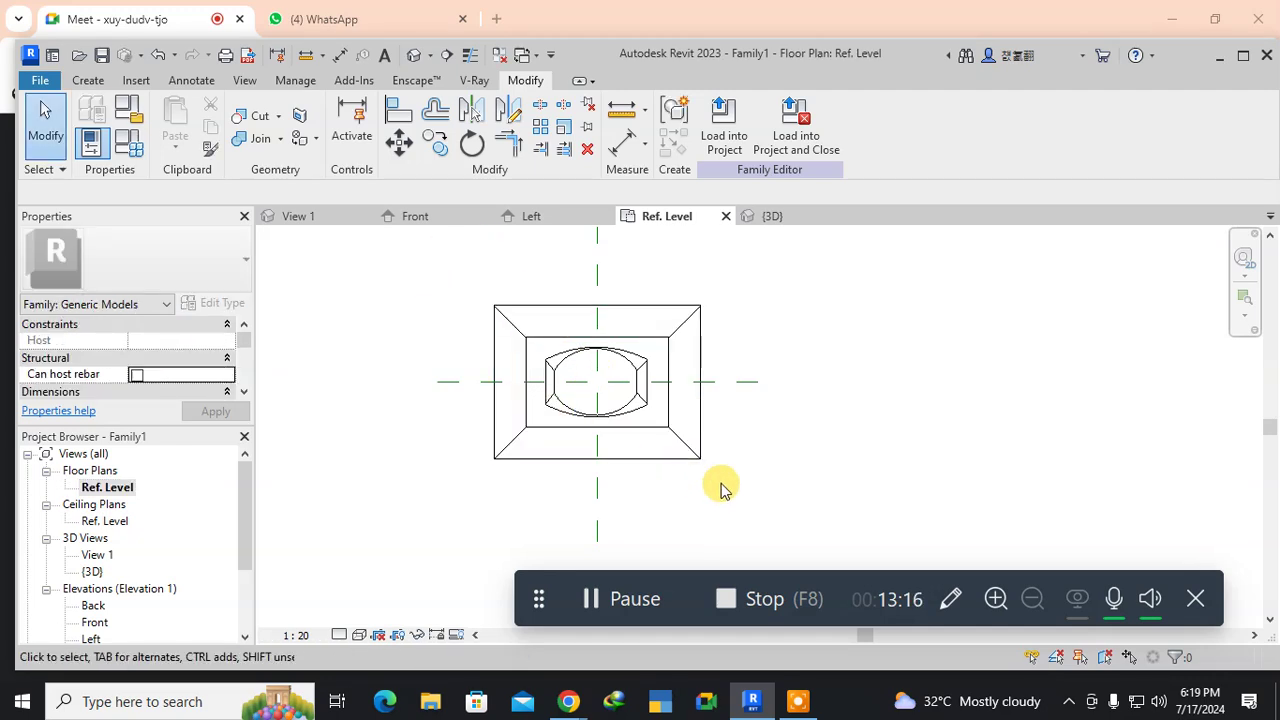
left_click(703, 458)
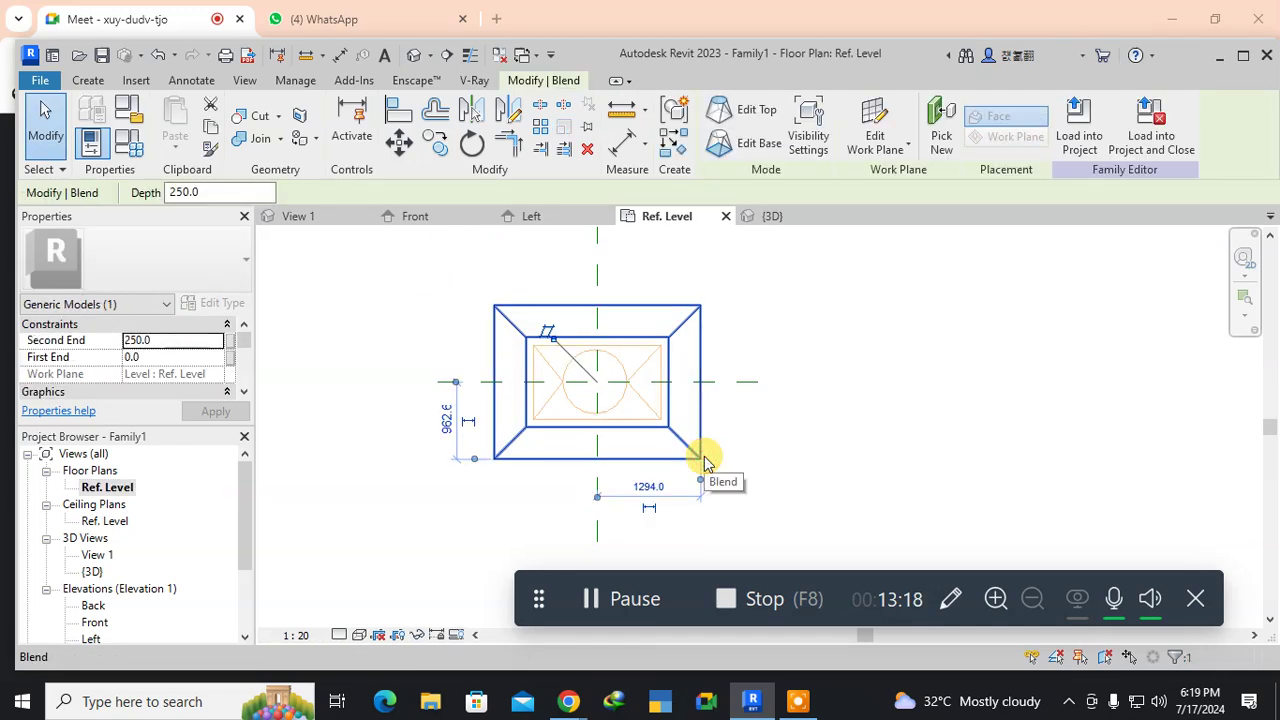
left_click(660, 480)
left_click_drag(469, 289, 755, 478)
key("Delete")
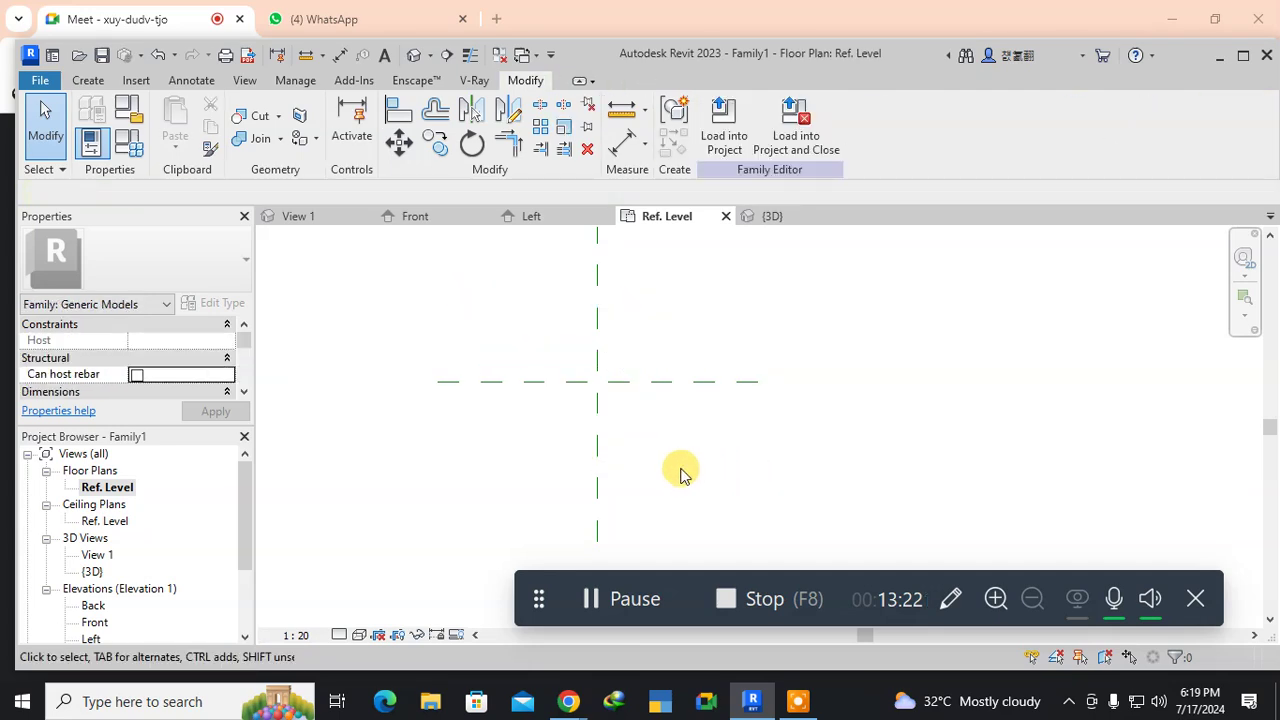
In the Front elevation, start a solid revolve form.
left_click(86, 81)
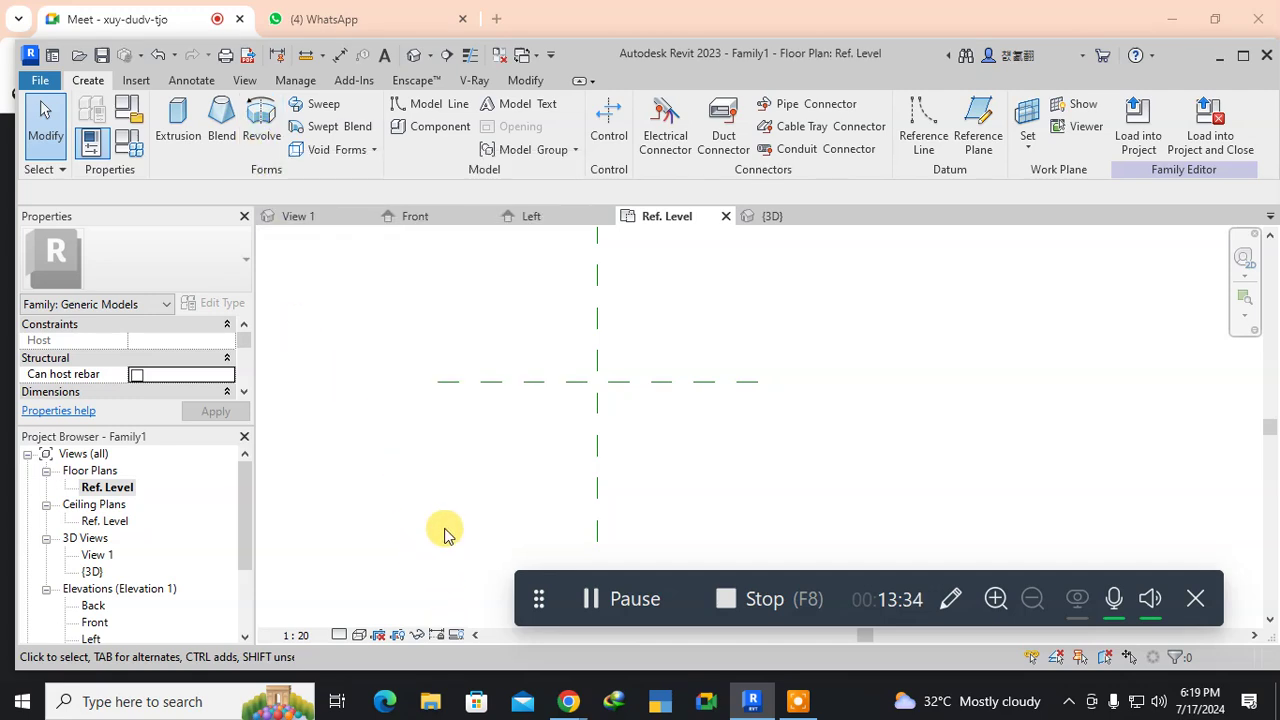
left_click(415, 216)
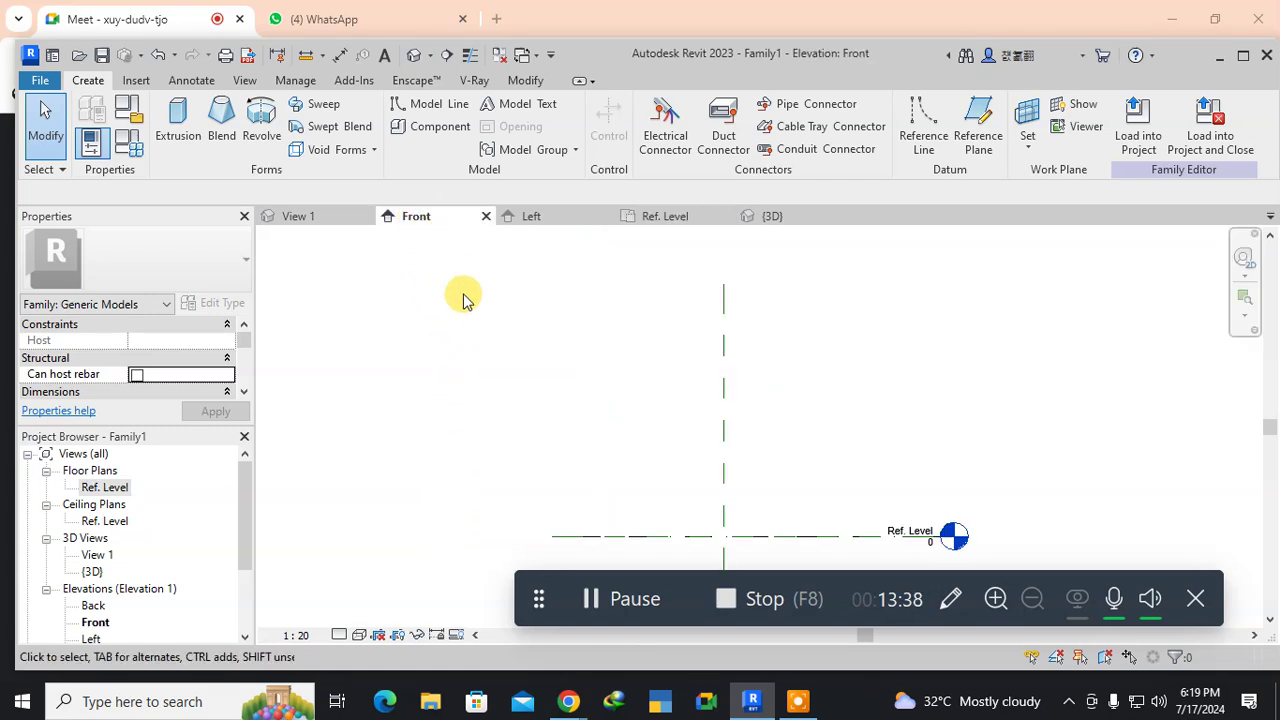
middle_click_drag(648, 470, 397, 452)
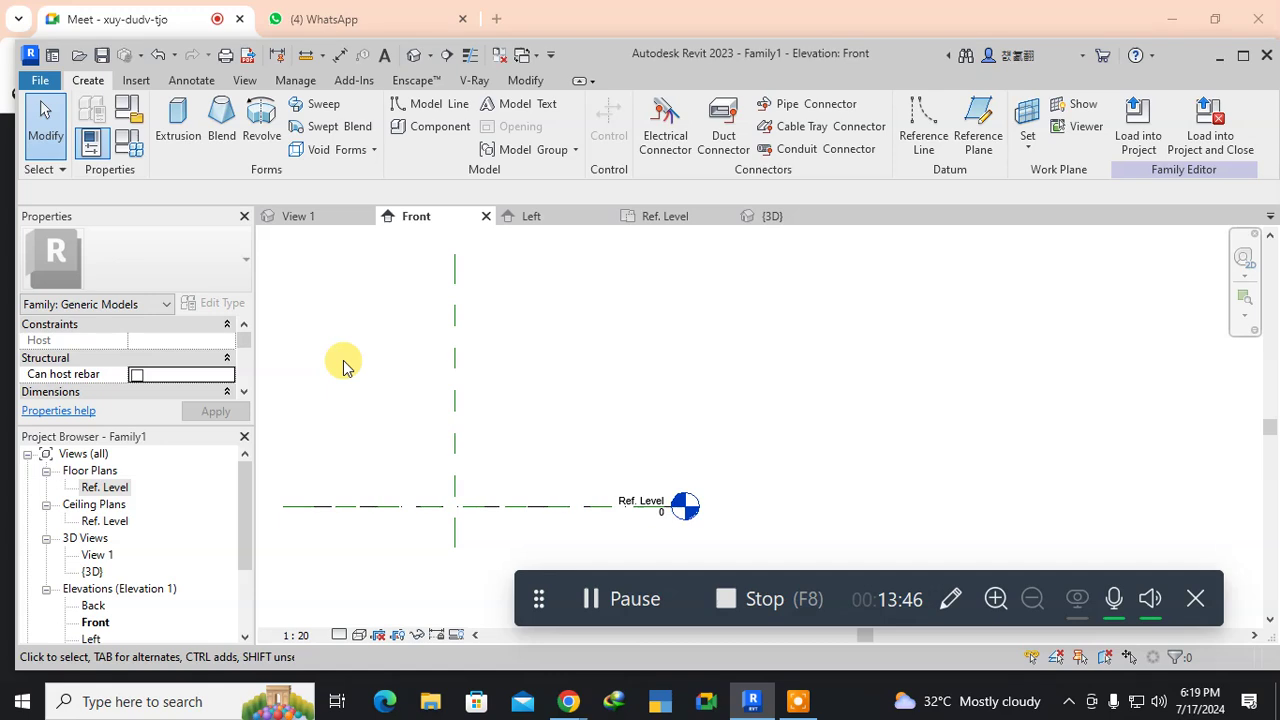
left_click(263, 118)
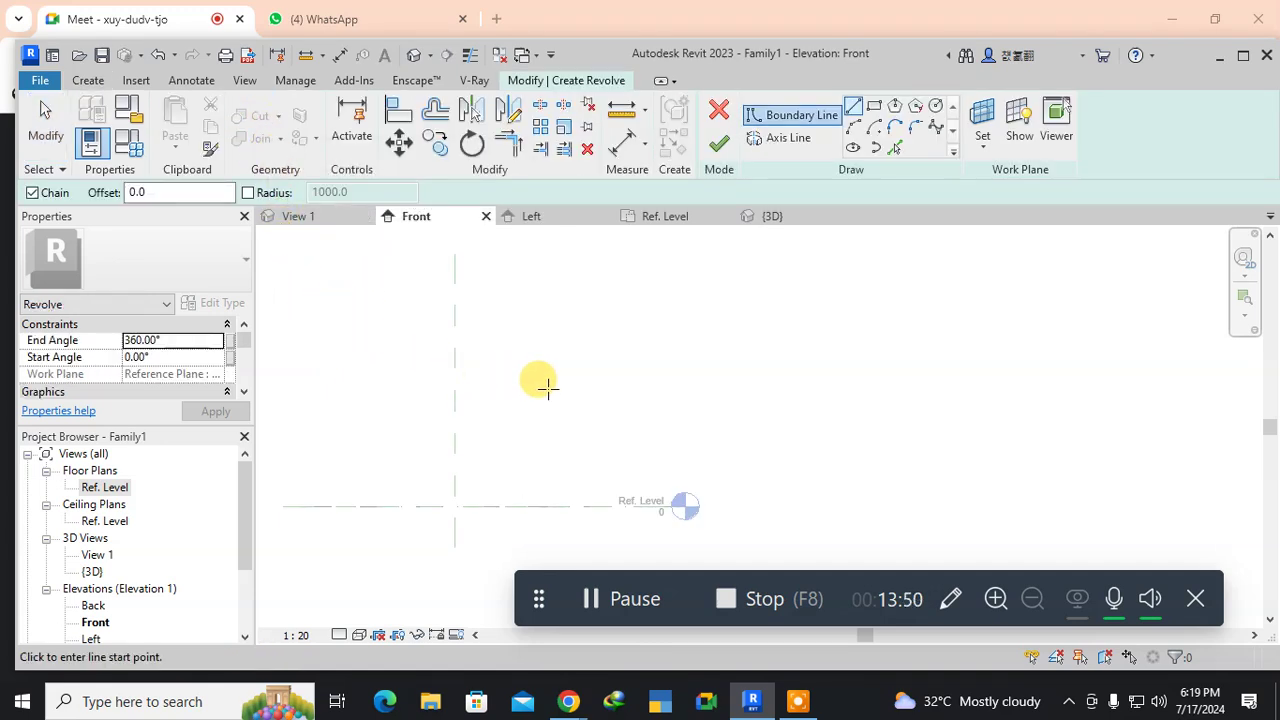
Draw an S-shaped spline boundary from the vertical reference plane down to Ref. Level, about 1244 mm wide and 1800 mm high.
left_click(933, 128)
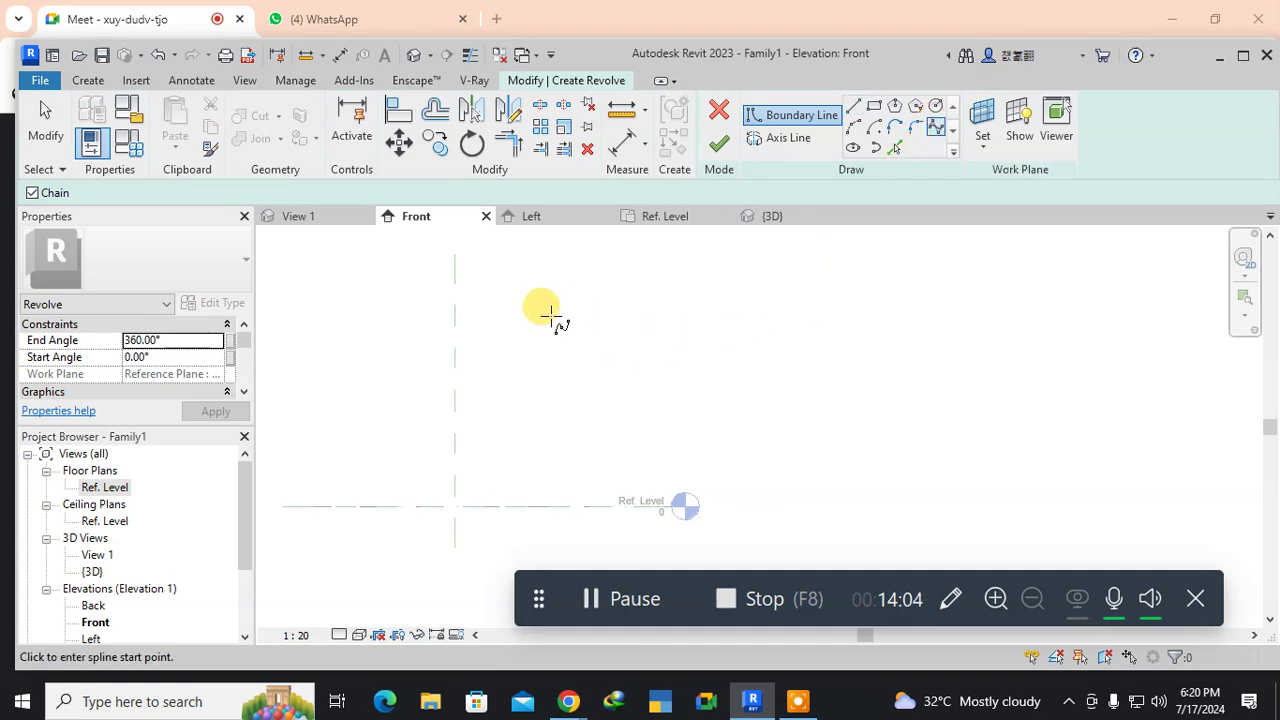
left_click(455, 303)
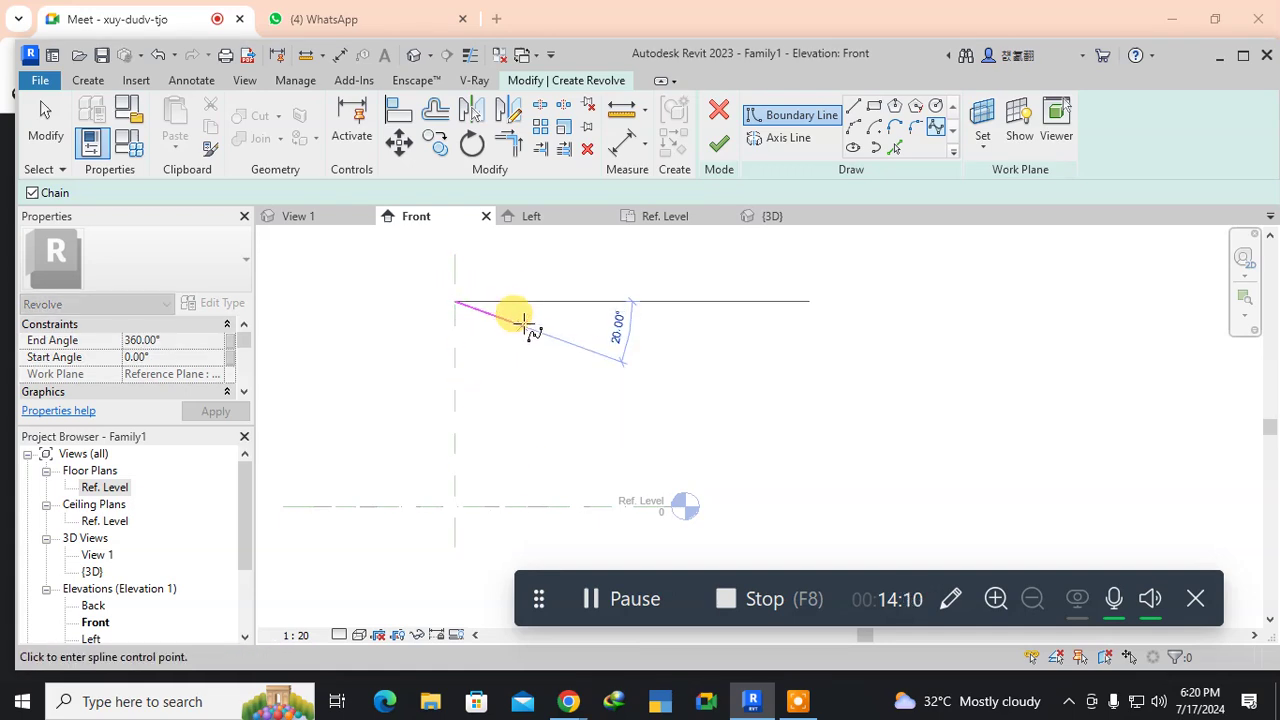
left_click(522, 323)
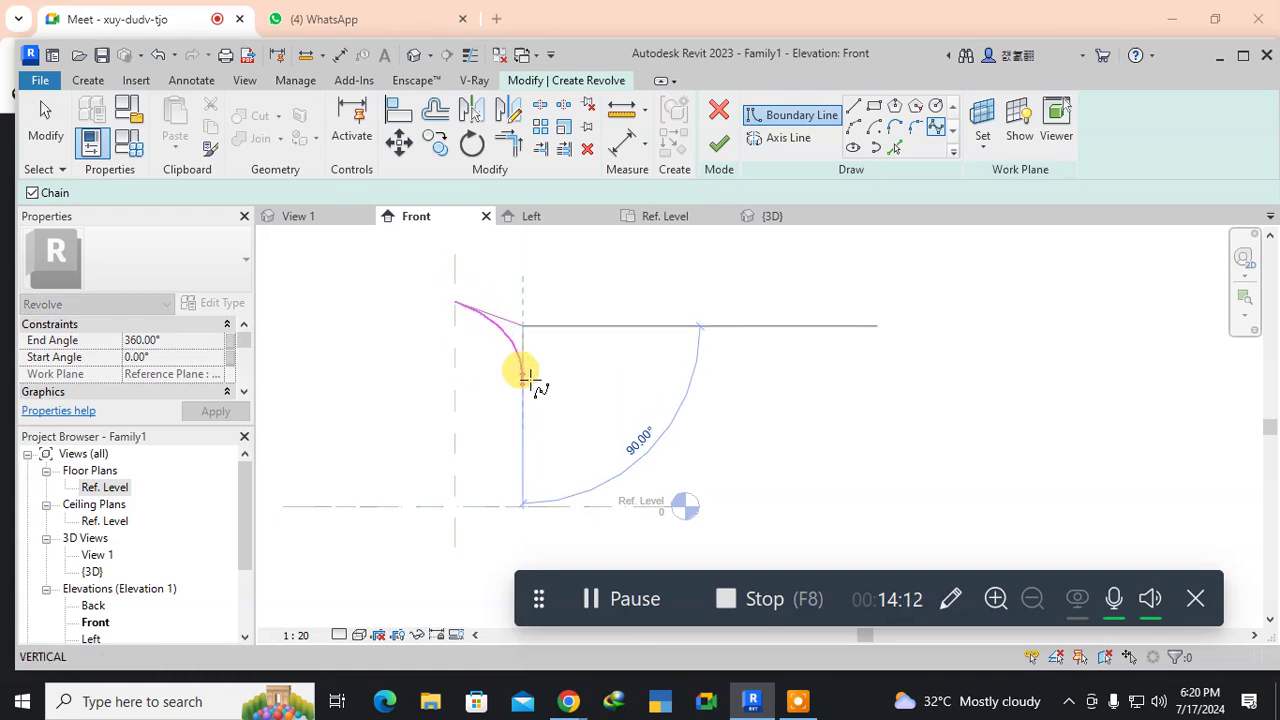
left_click(522, 378)
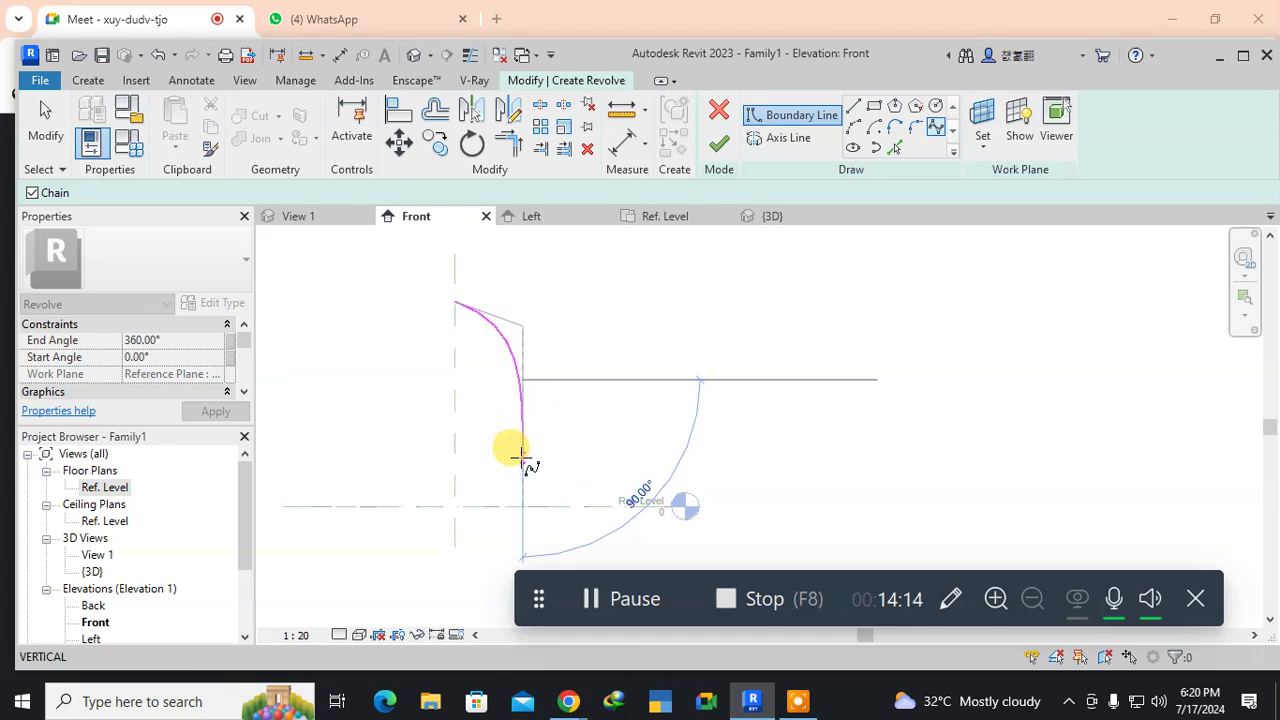
key("Escape")
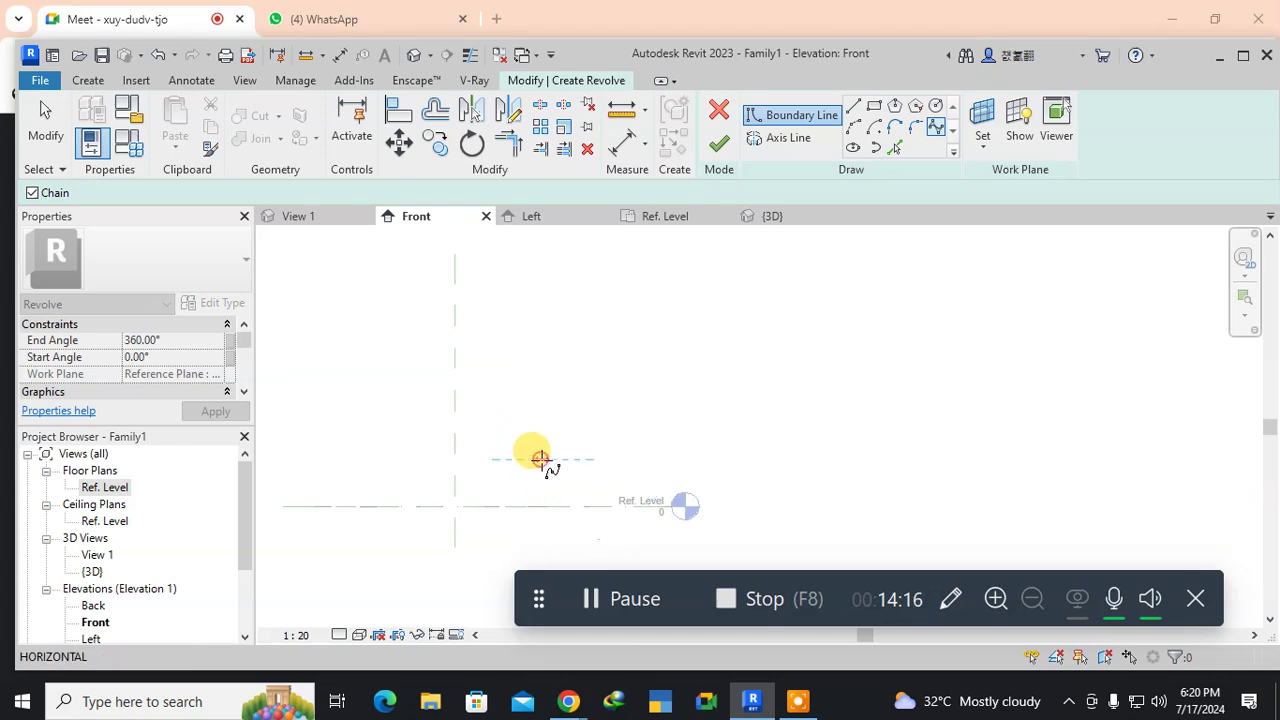
left_click(541, 459)
left_click(596, 483)
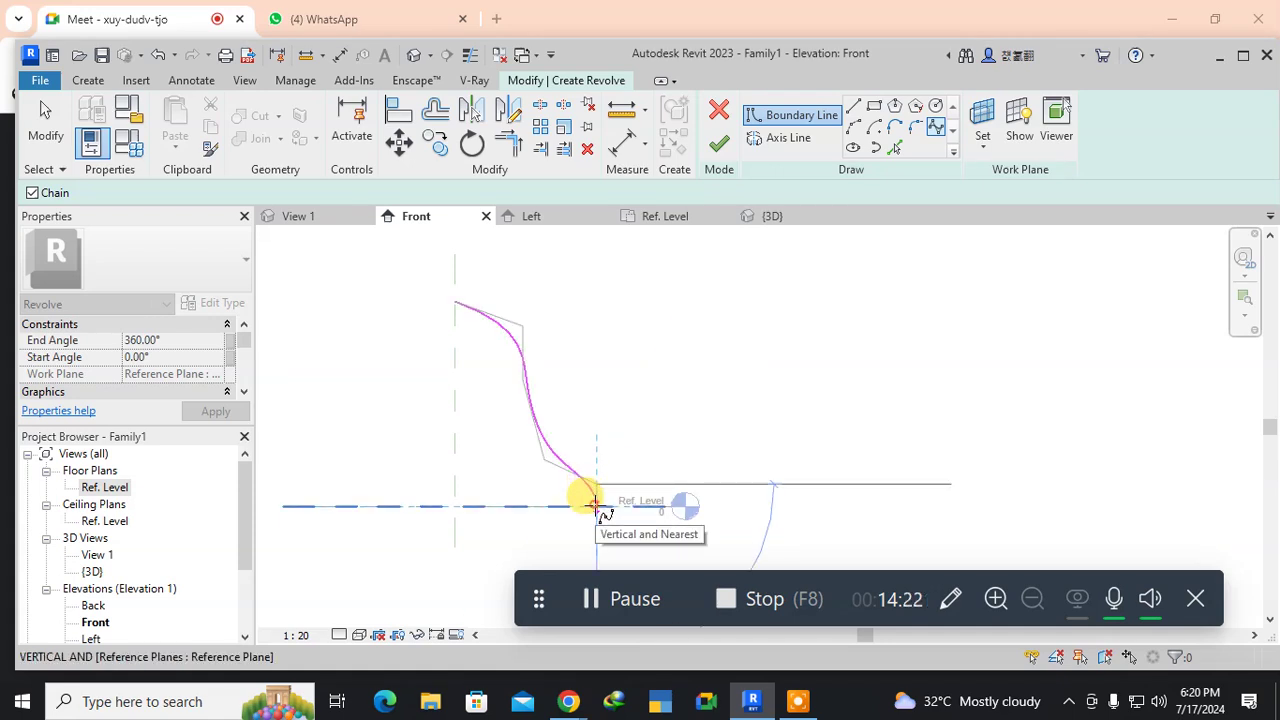
left_click(596, 506)
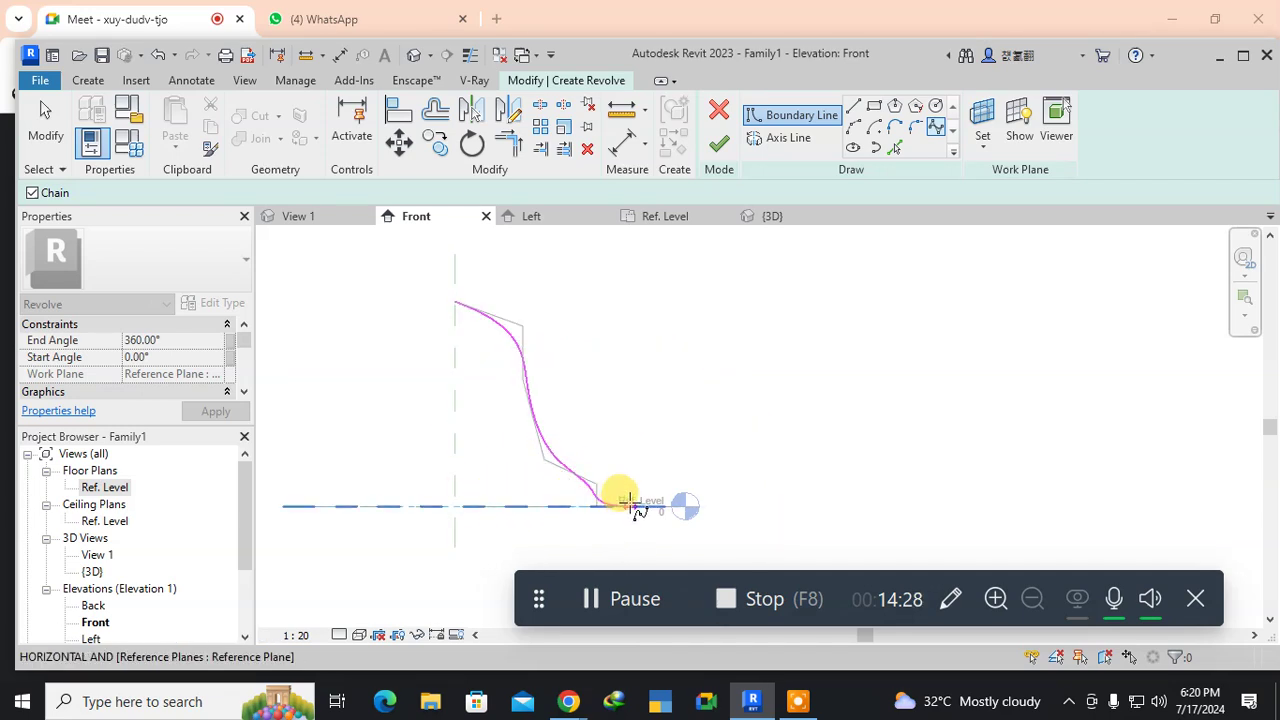
key("Escape")
key("Escape")
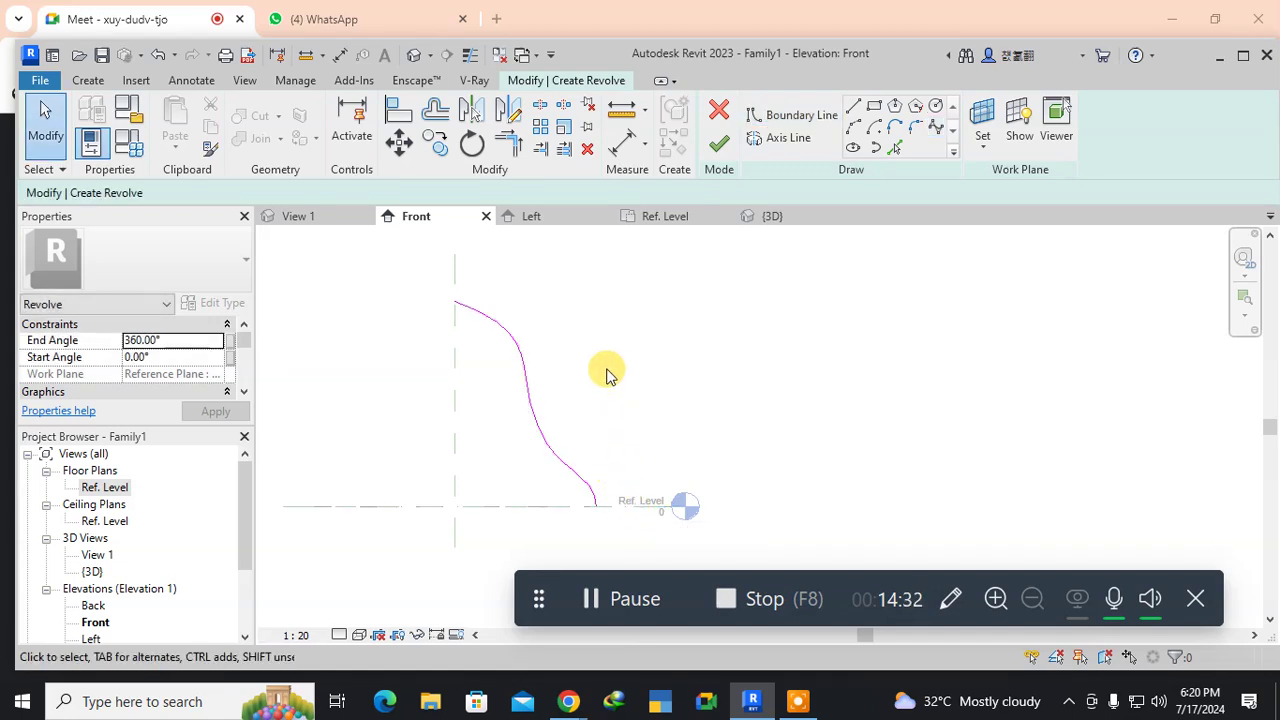
Close the revolve profile with straight boundary lines along Ref. Level to the vertical reference plane and up to the spline's start.
left_click(850, 106)
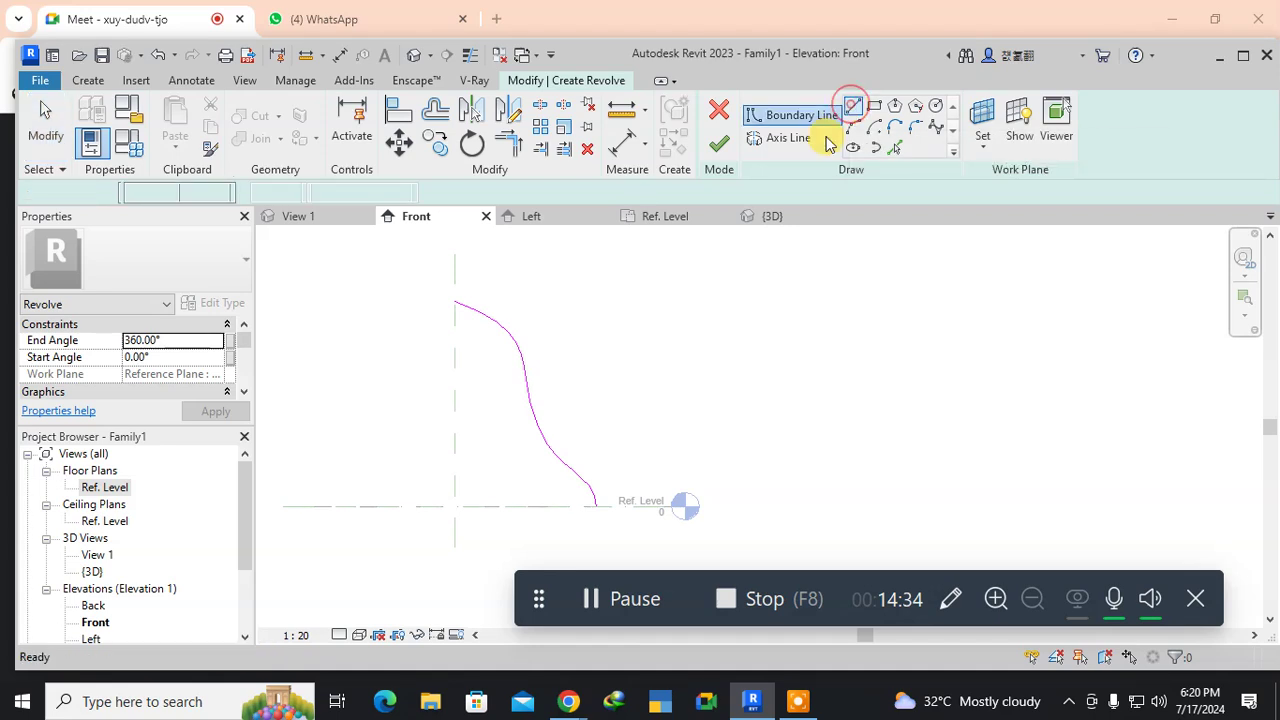
left_click(596, 504)
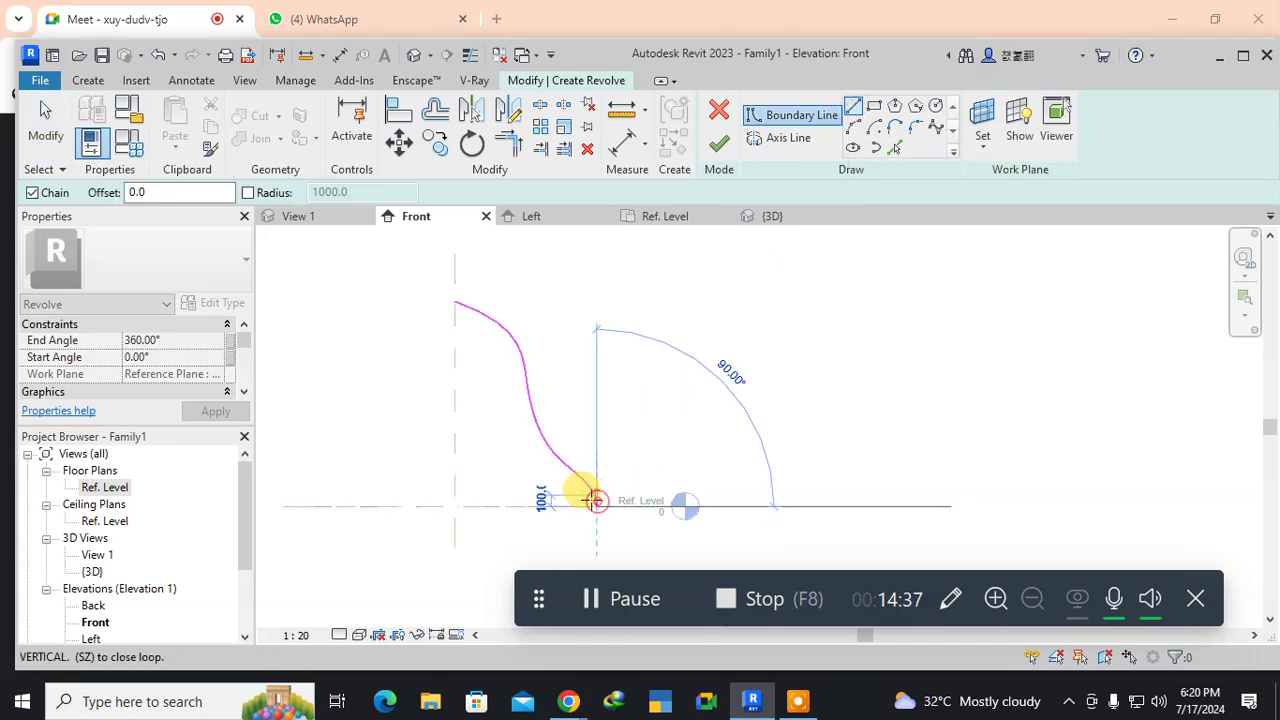
left_click(455, 505)
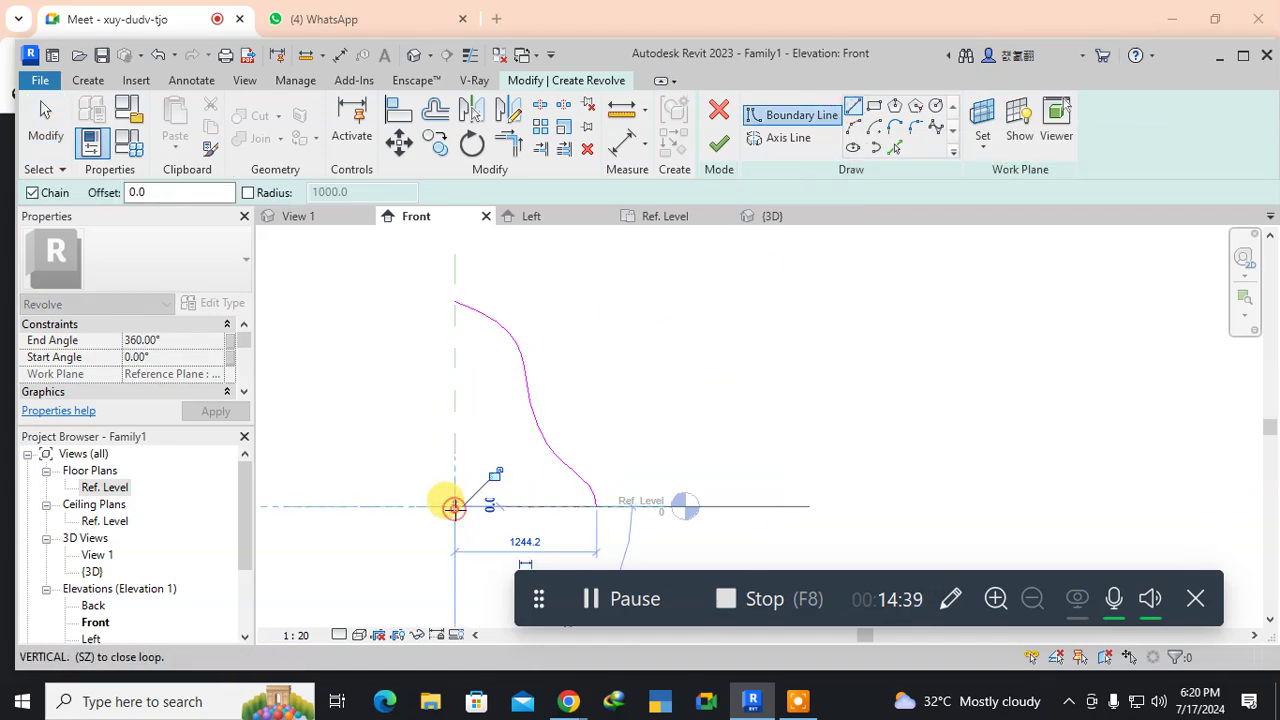
left_click(455, 302)
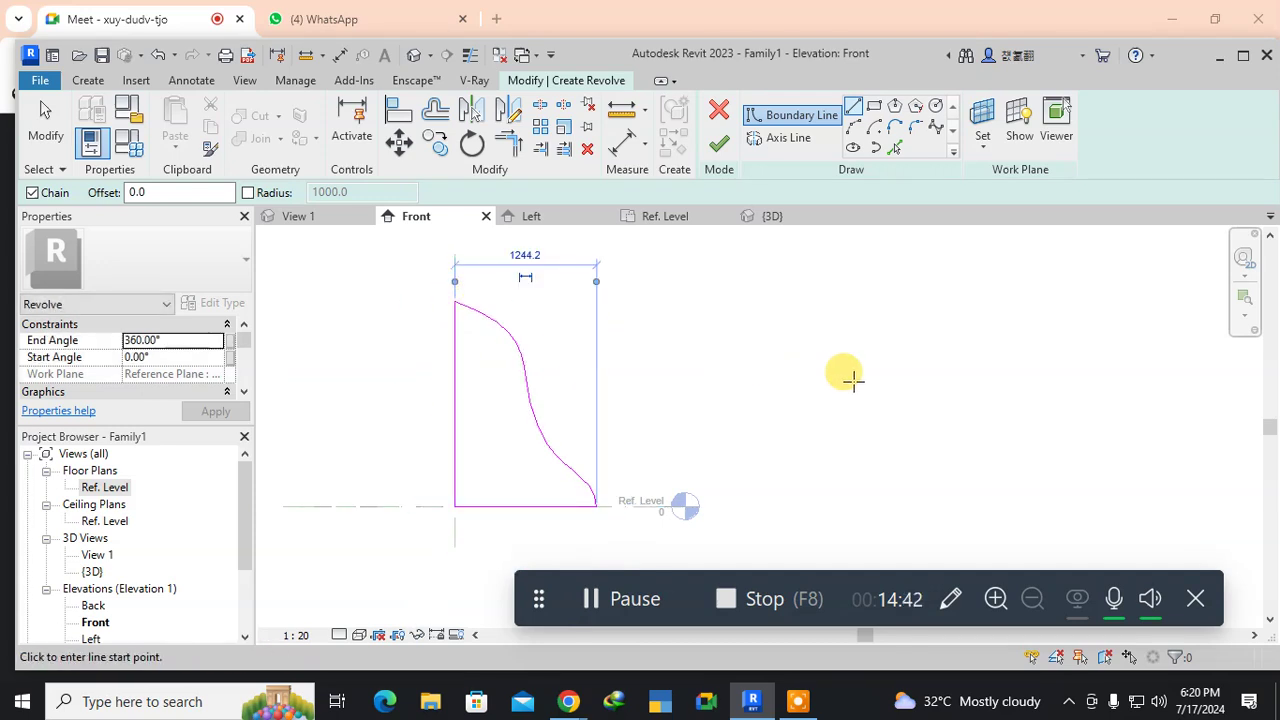
key("Escape")
key("Escape")
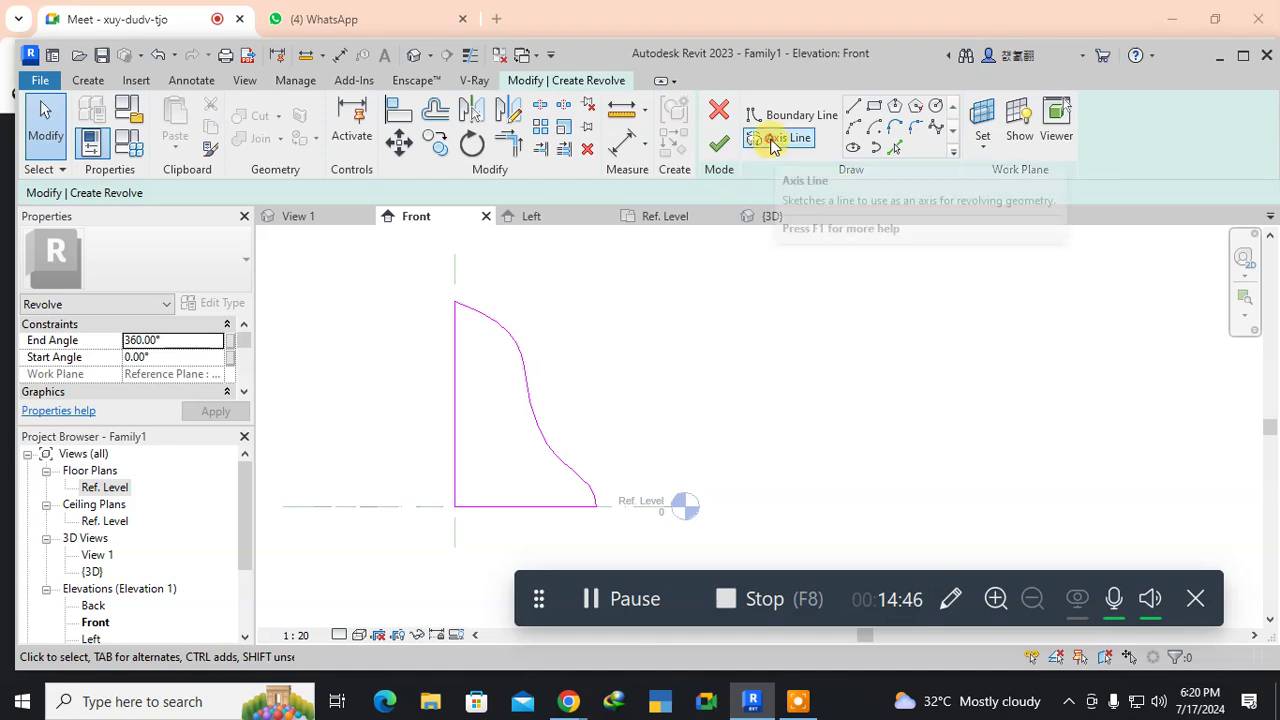
Draw the axis line along the profile's vertical edge, finish the revolve and show it in the {3D} view.
left_click(768, 142)
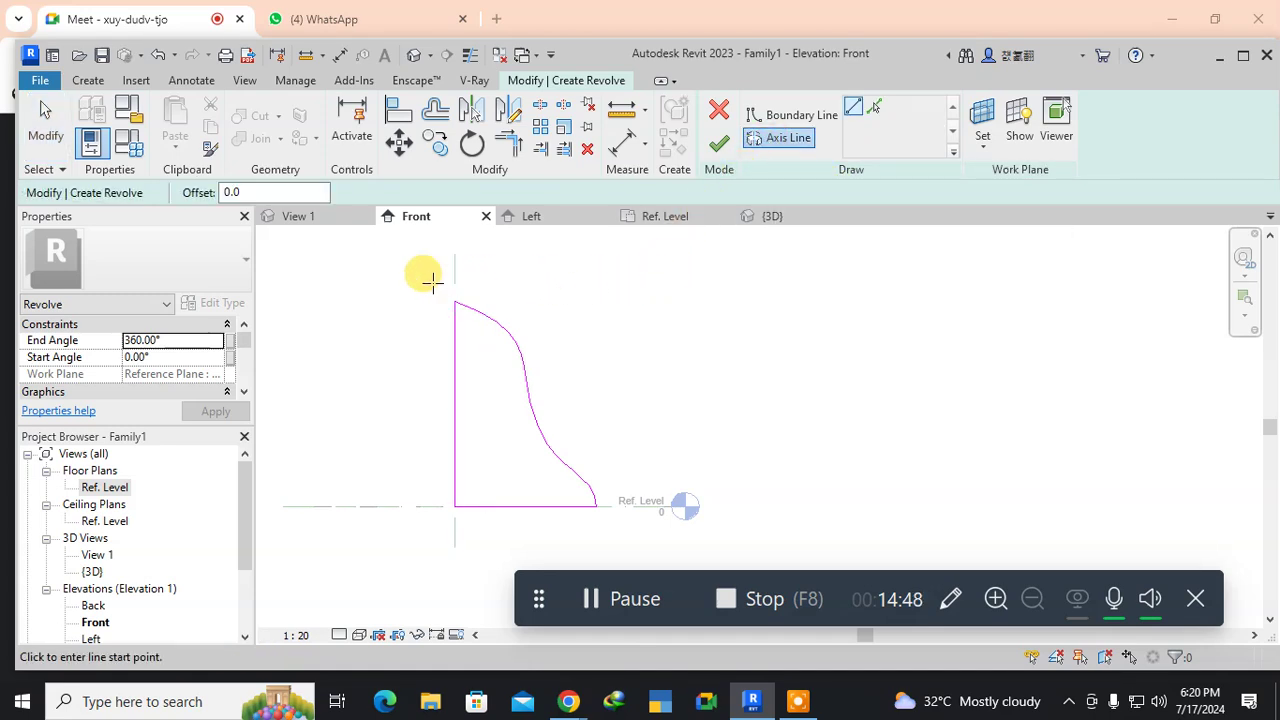
left_click(455, 301)
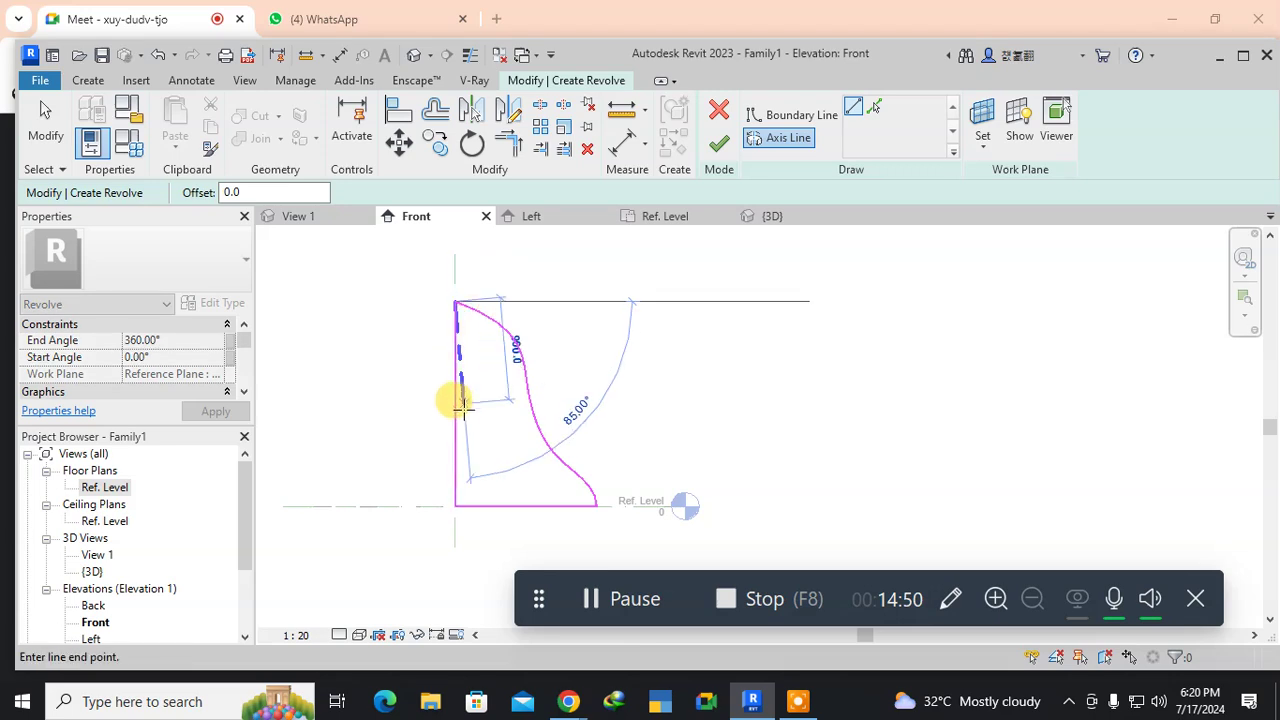
left_click(455, 505)
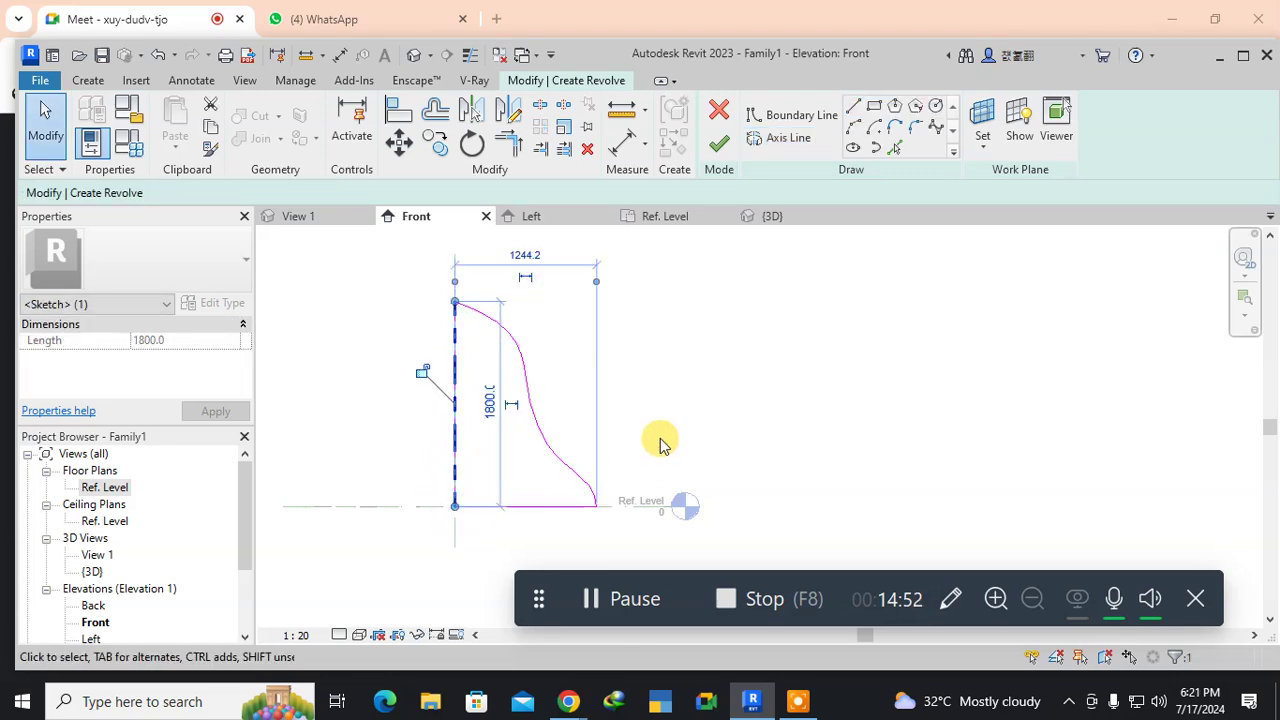
left_click(718, 145)
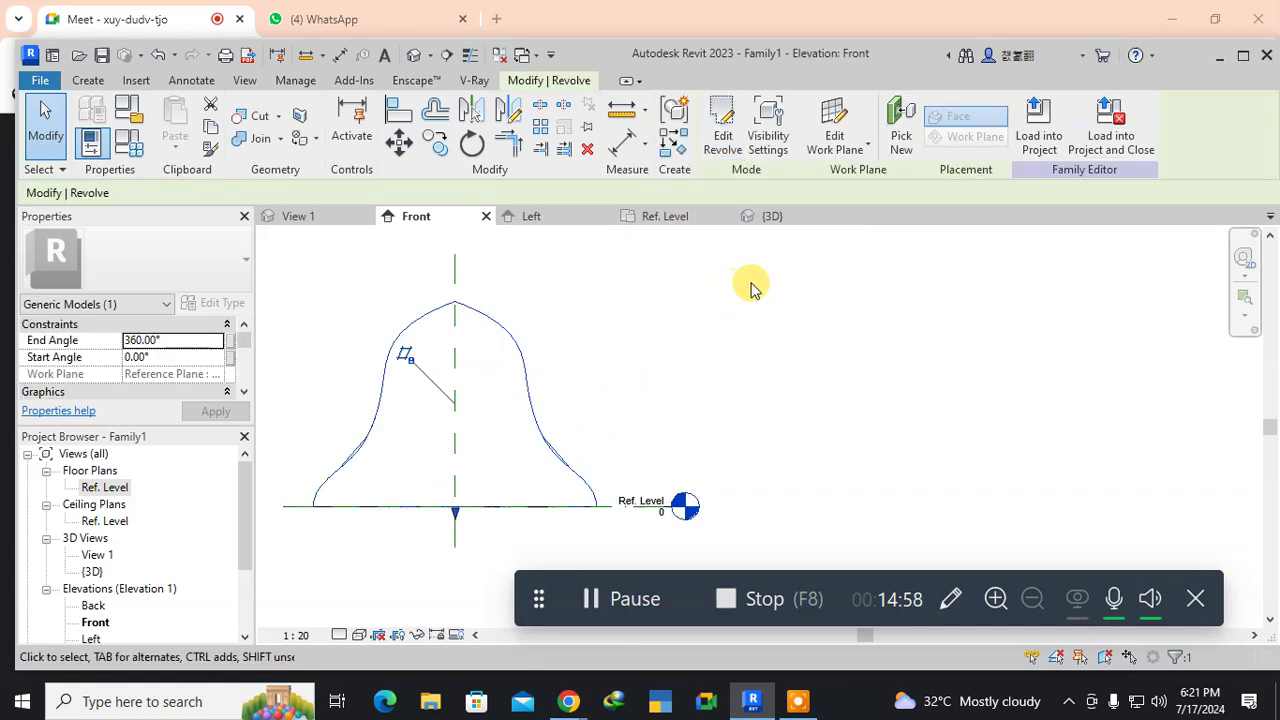
left_click(770, 218)
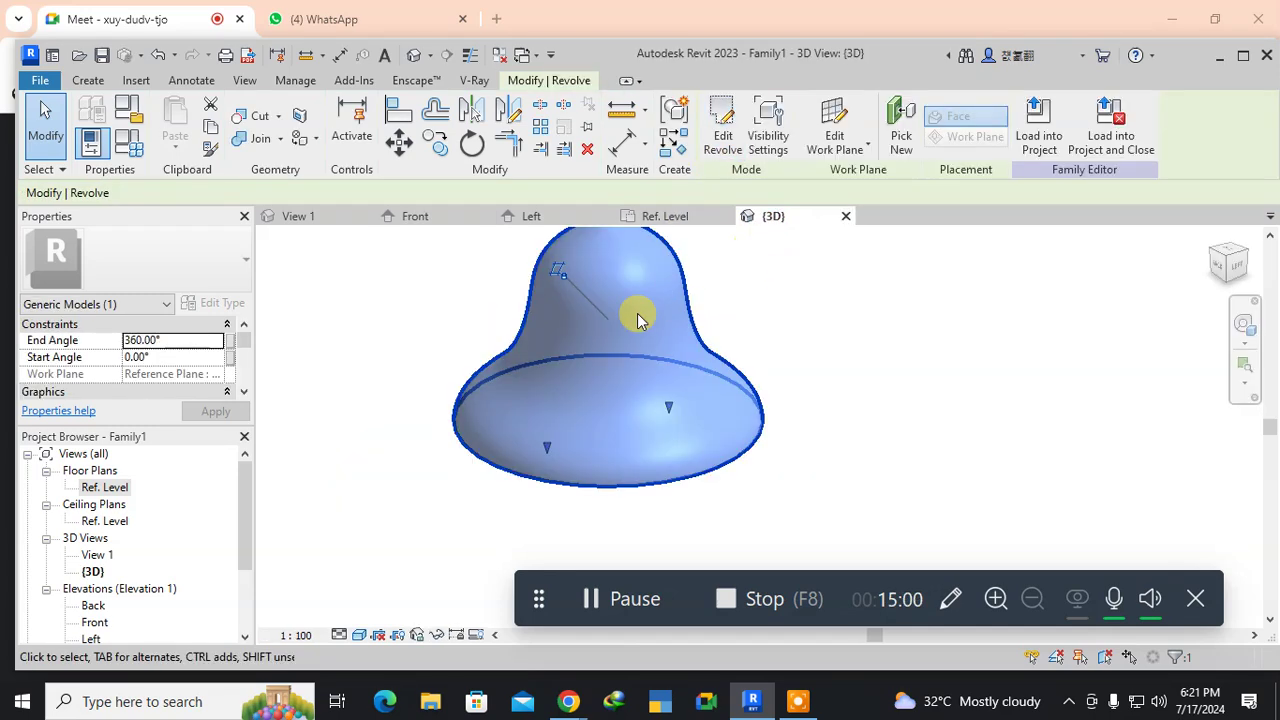
Deselect the bell-shaped revolve and start a void revolve form in the Front elevation.
left_click(372, 436)
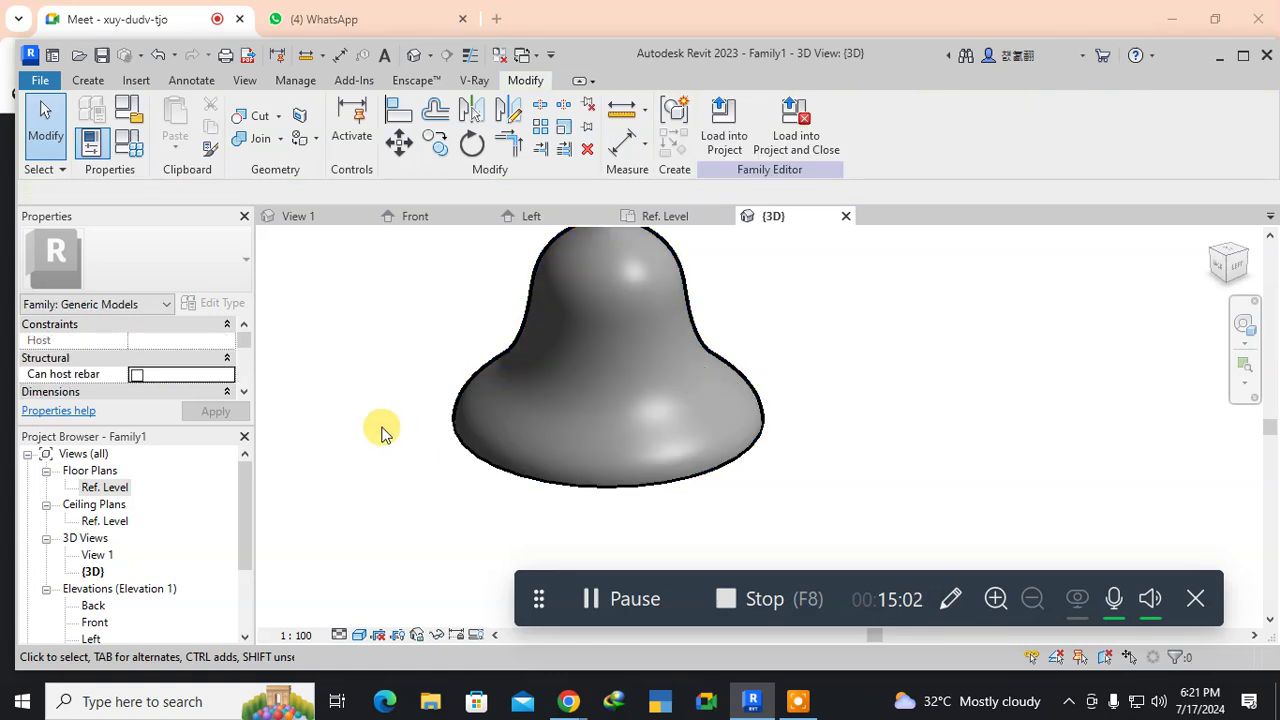
middle_click_drag(402, 452, 410, 479, "shift")
middle_click_drag(393, 426, 388, 458)
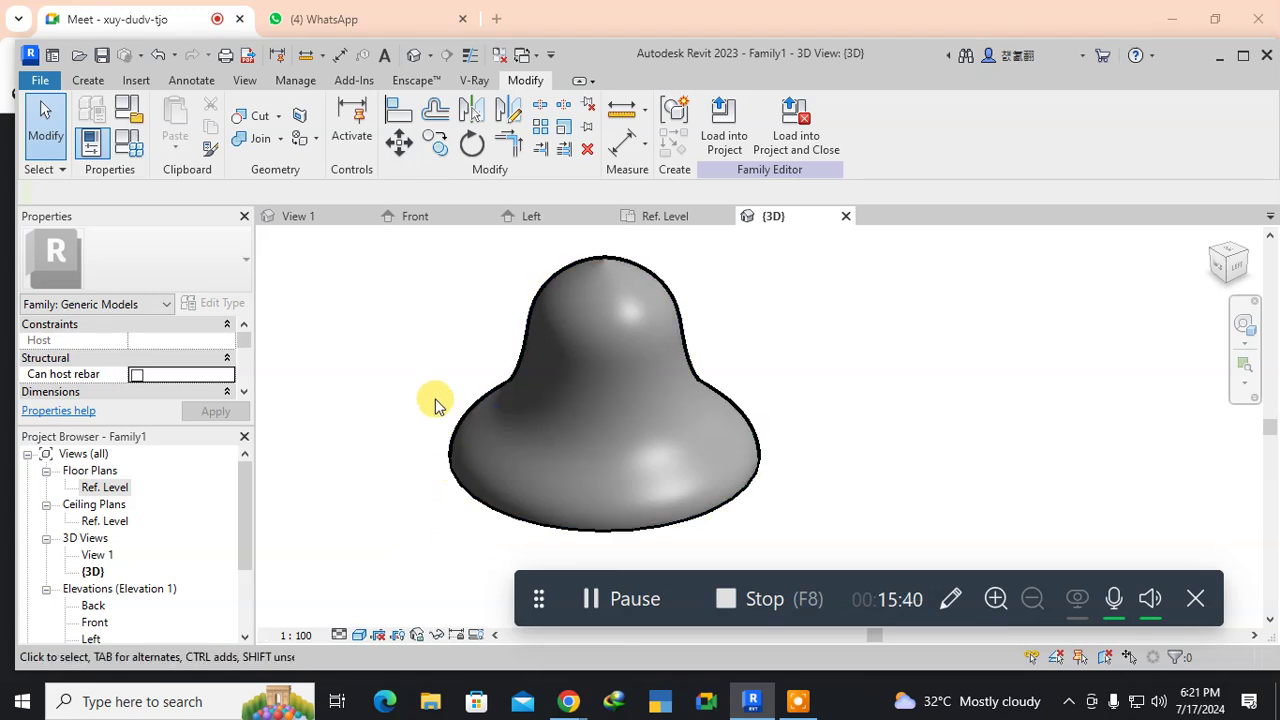
left_click(88, 80)
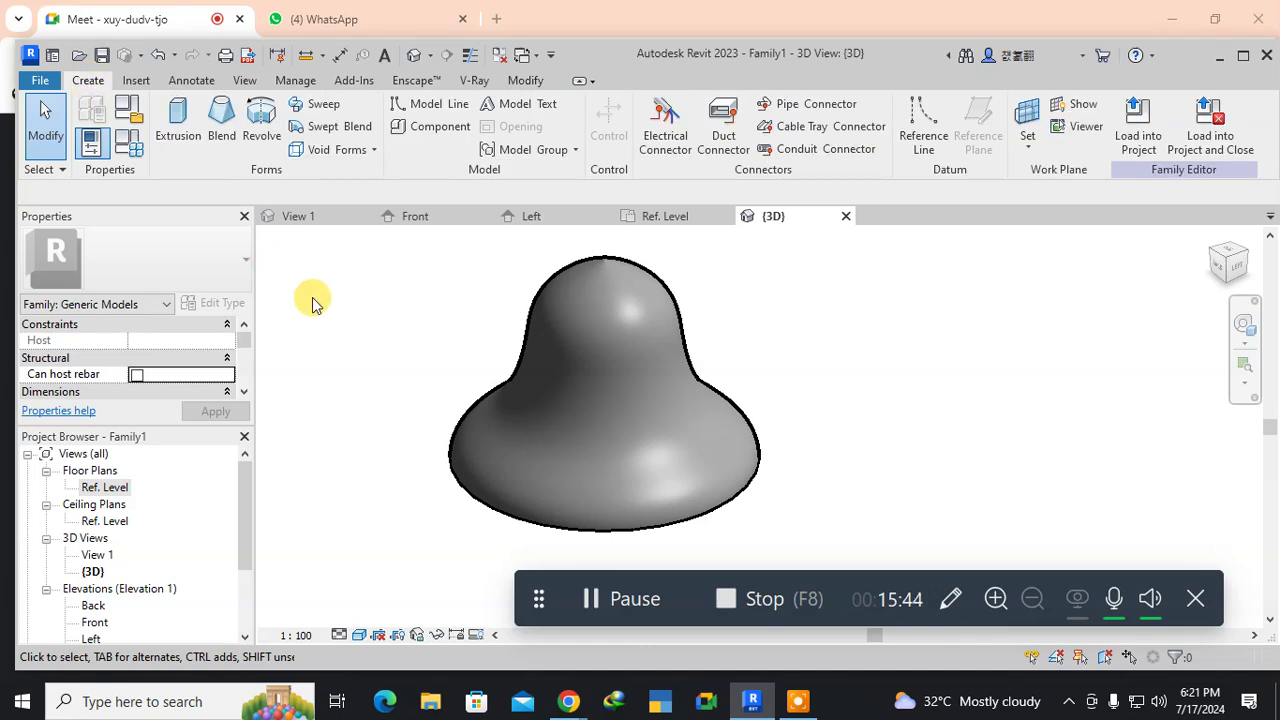
left_click(425, 222)
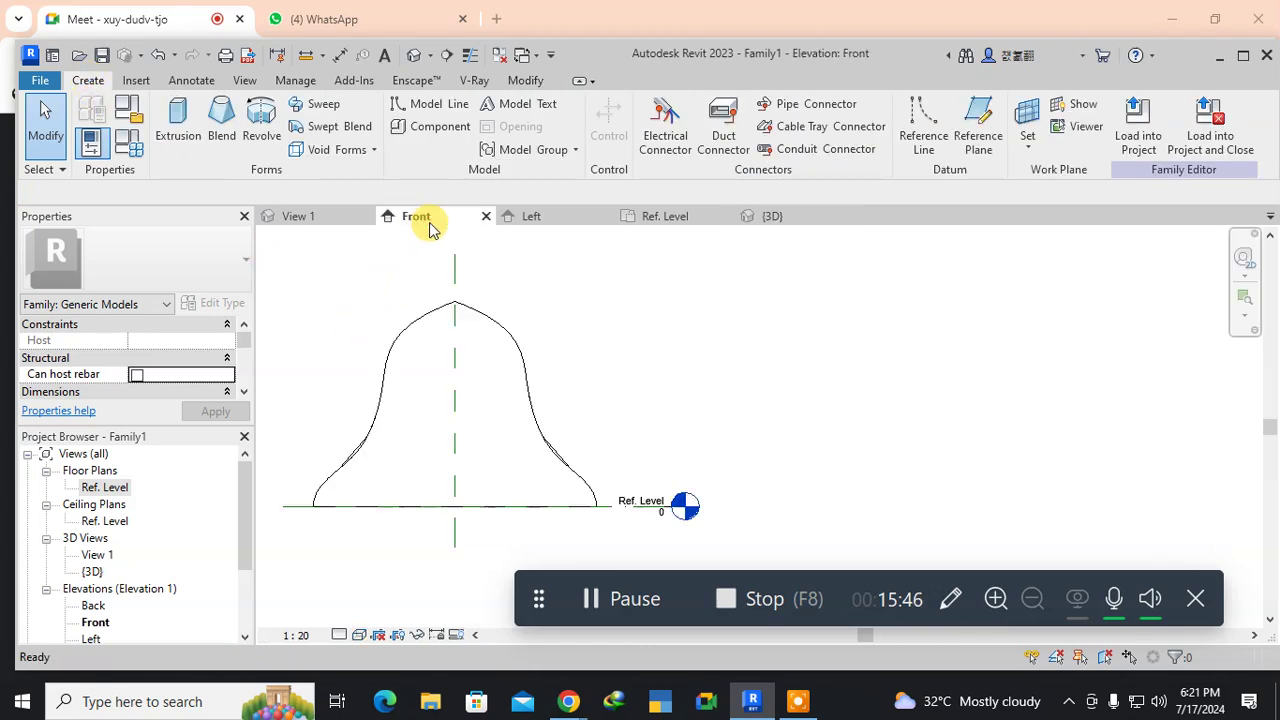
middle_click_drag(429, 380, 472, 344)
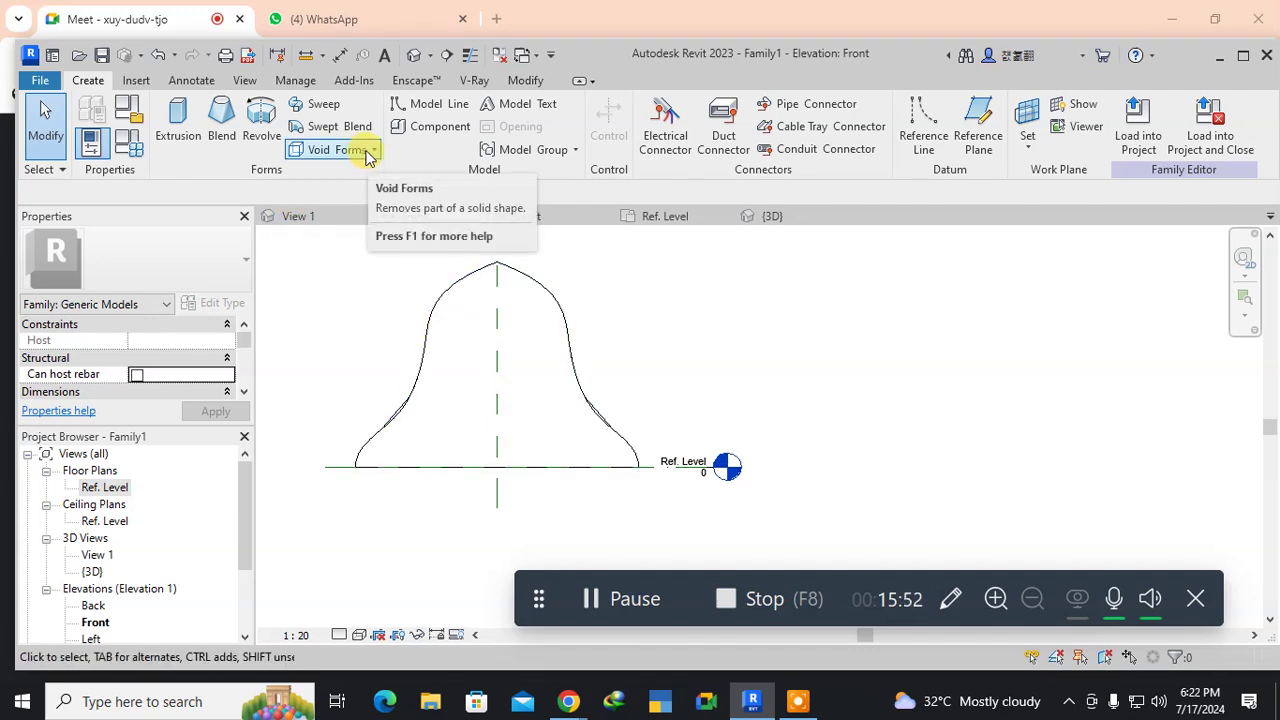
left_click(372, 152)
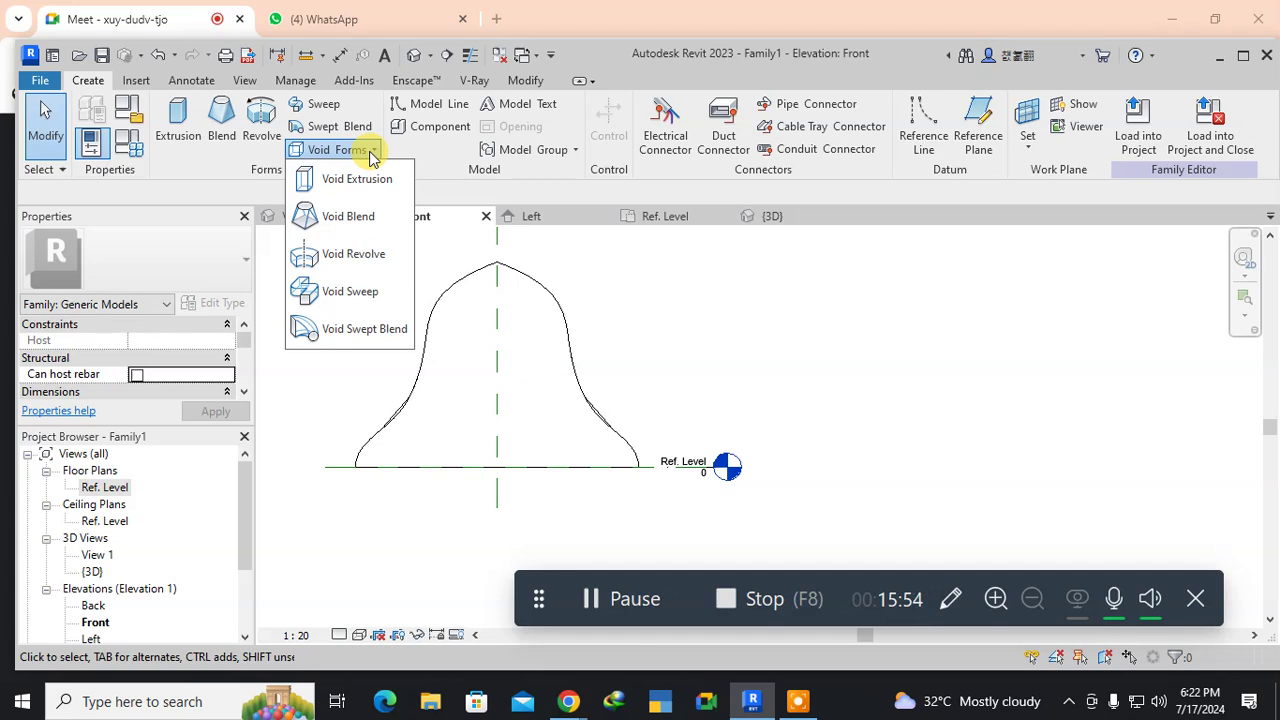
left_click(347, 258)
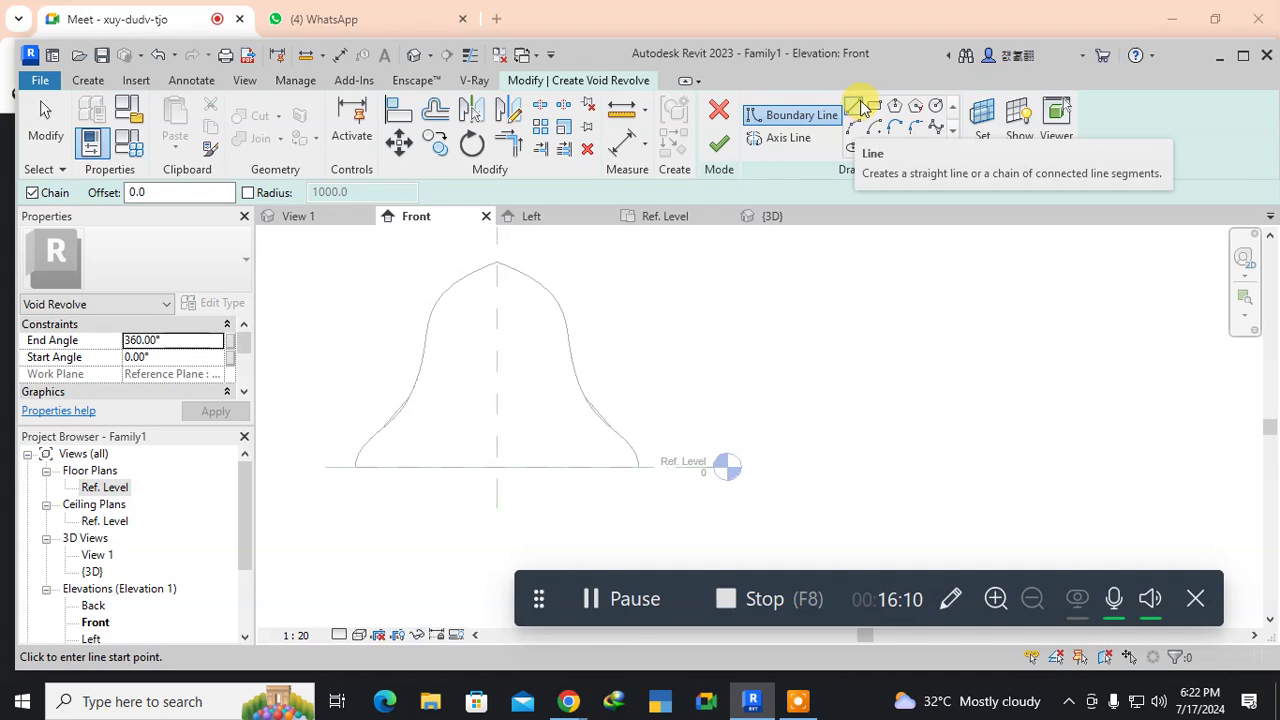
Draw a curved spline boundary from the vertical reference plane inside the bell, bulging outward and ending above Ref. Level, about 800 mm from the plane.
left_click(935, 130)
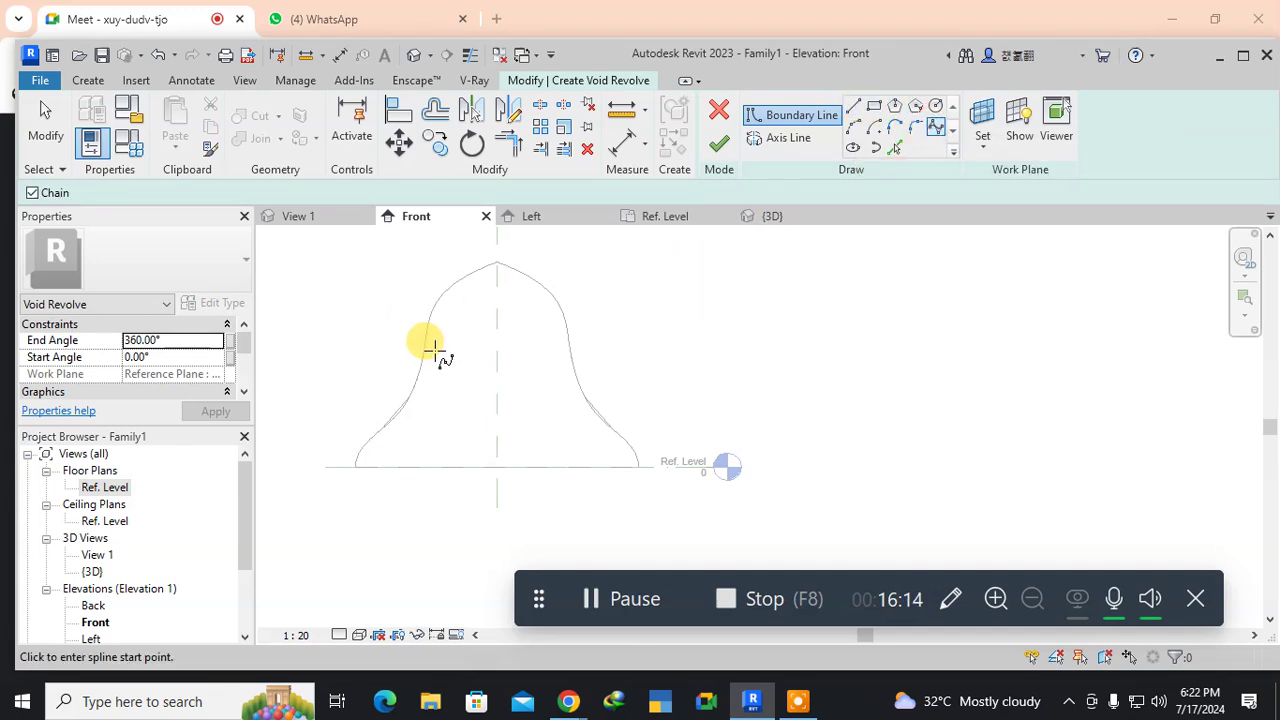
left_click(497, 307)
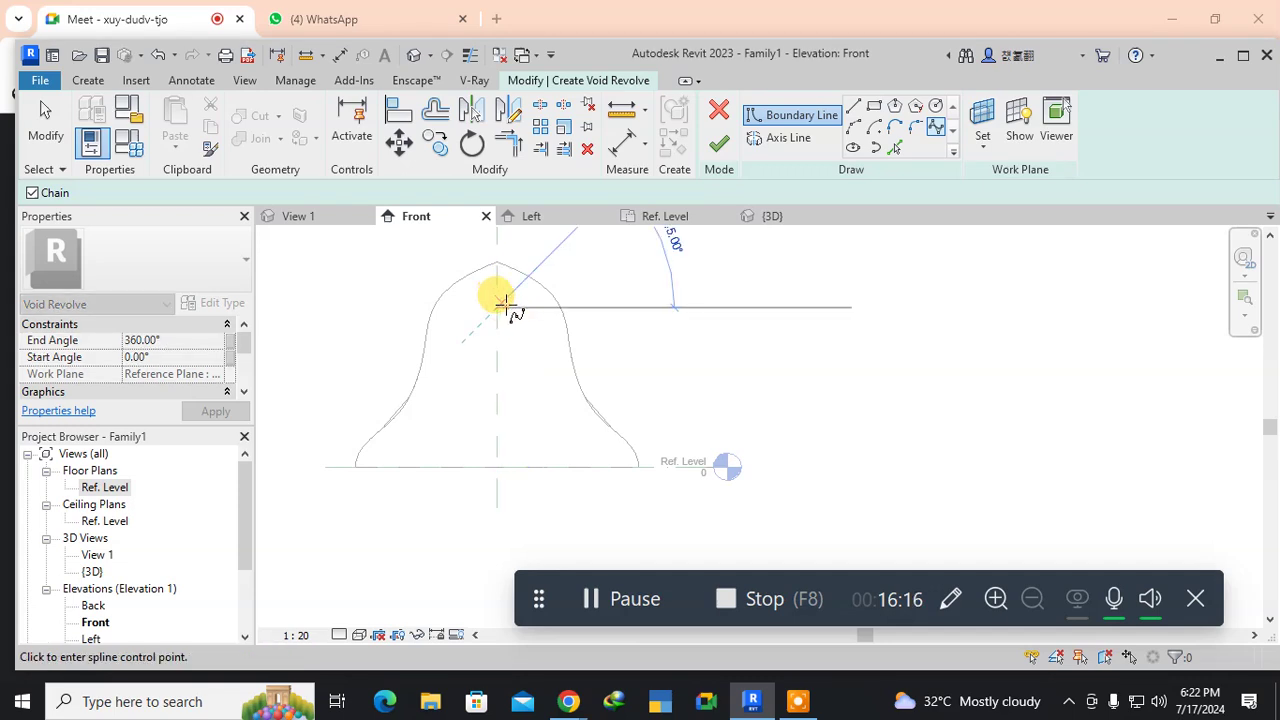
left_click(540, 340)
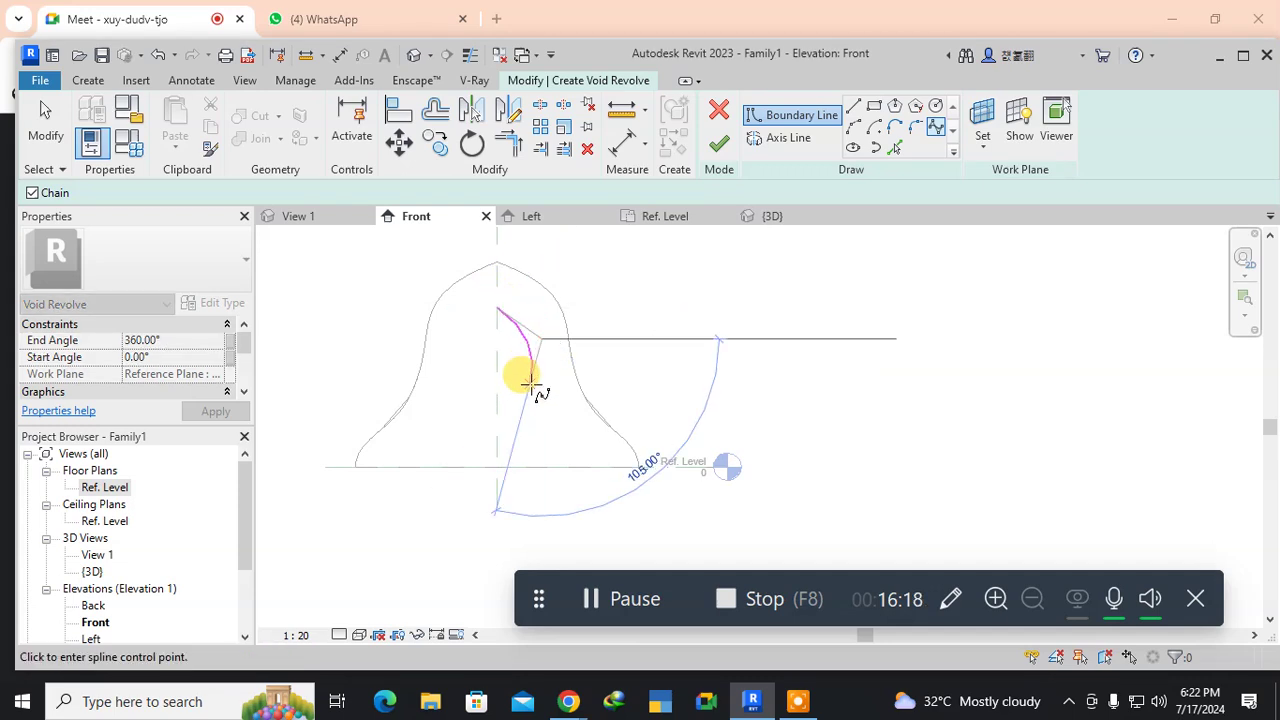
left_click(530, 383)
left_click(564, 409)
left_click(615, 408)
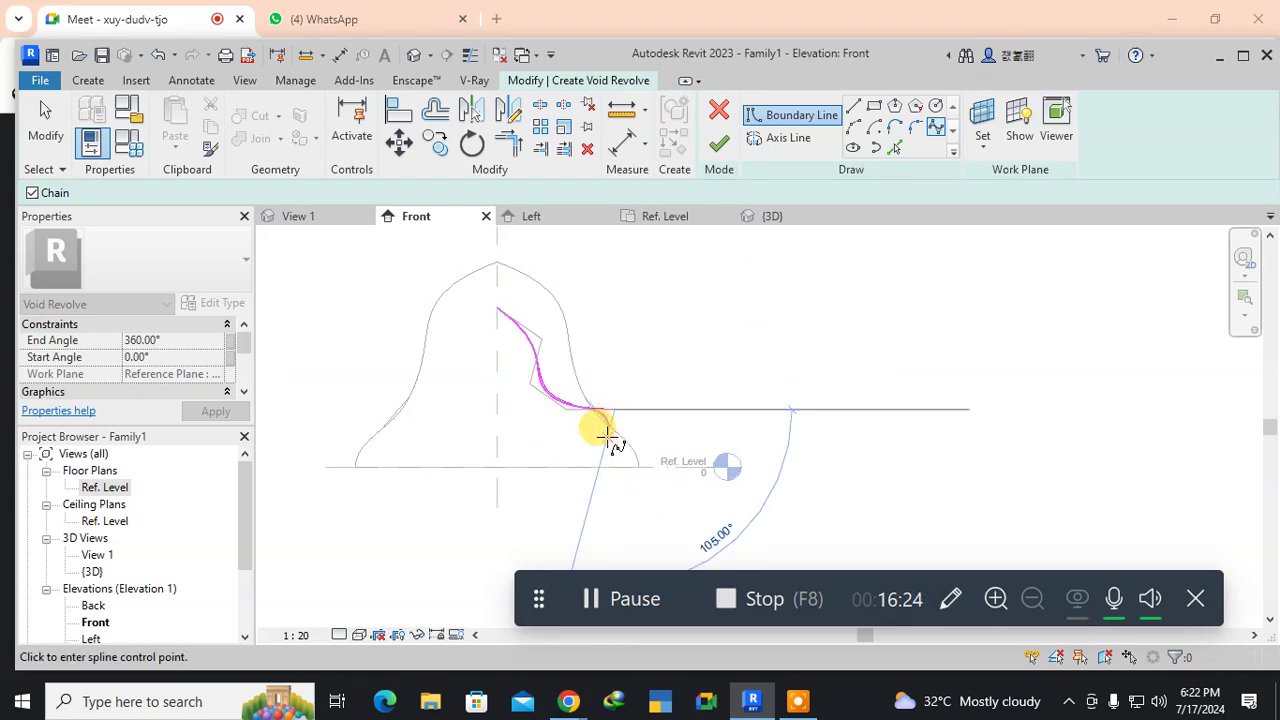
left_click(611, 431)
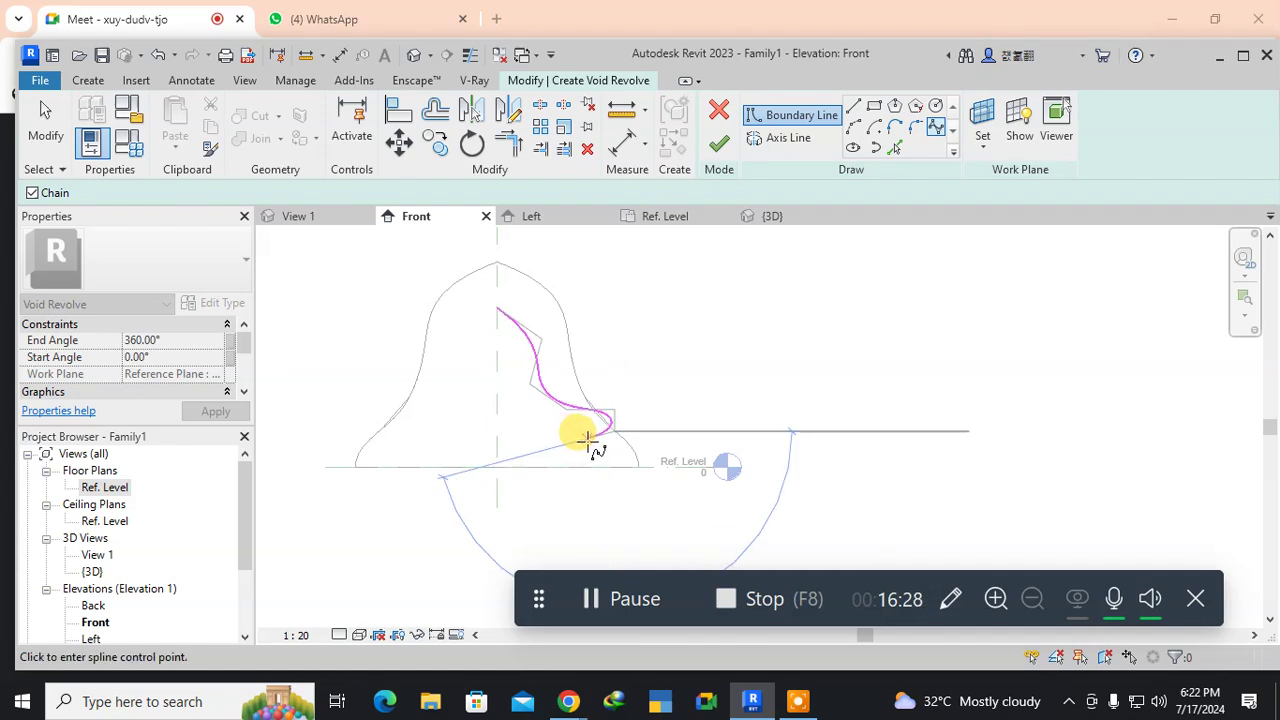
left_click(588, 440)
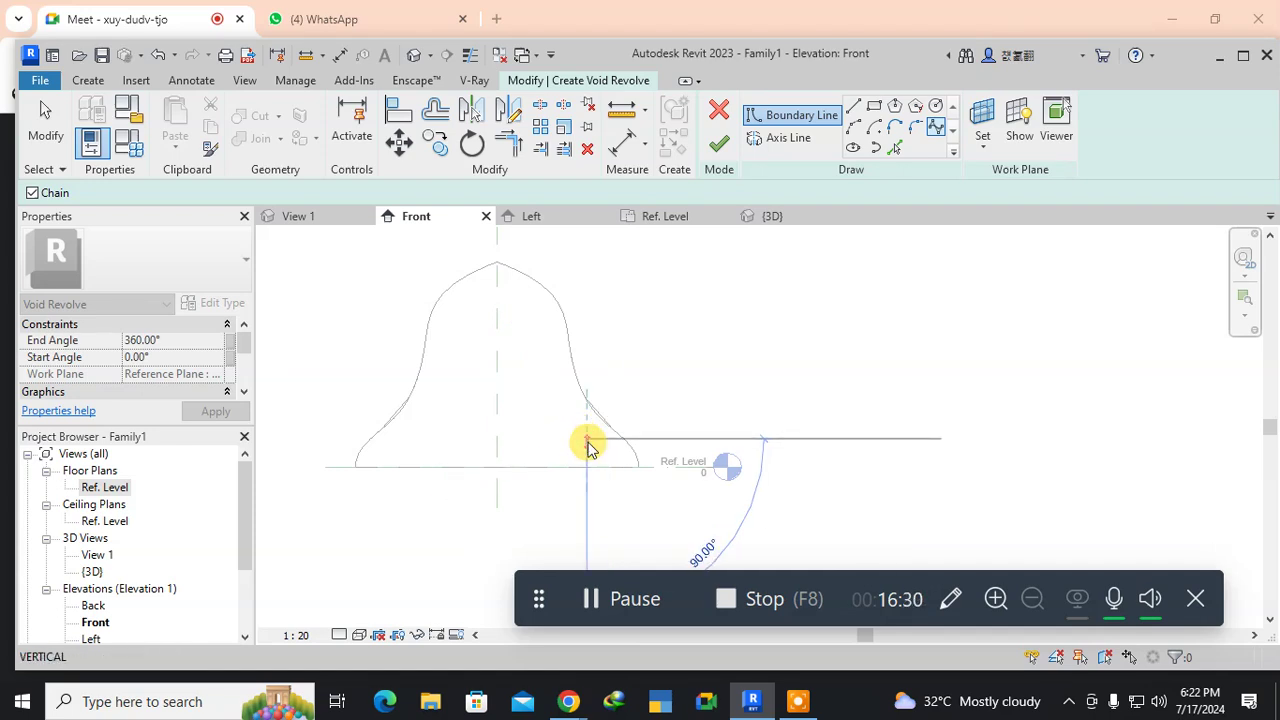
key("Escape")
key("Escape")
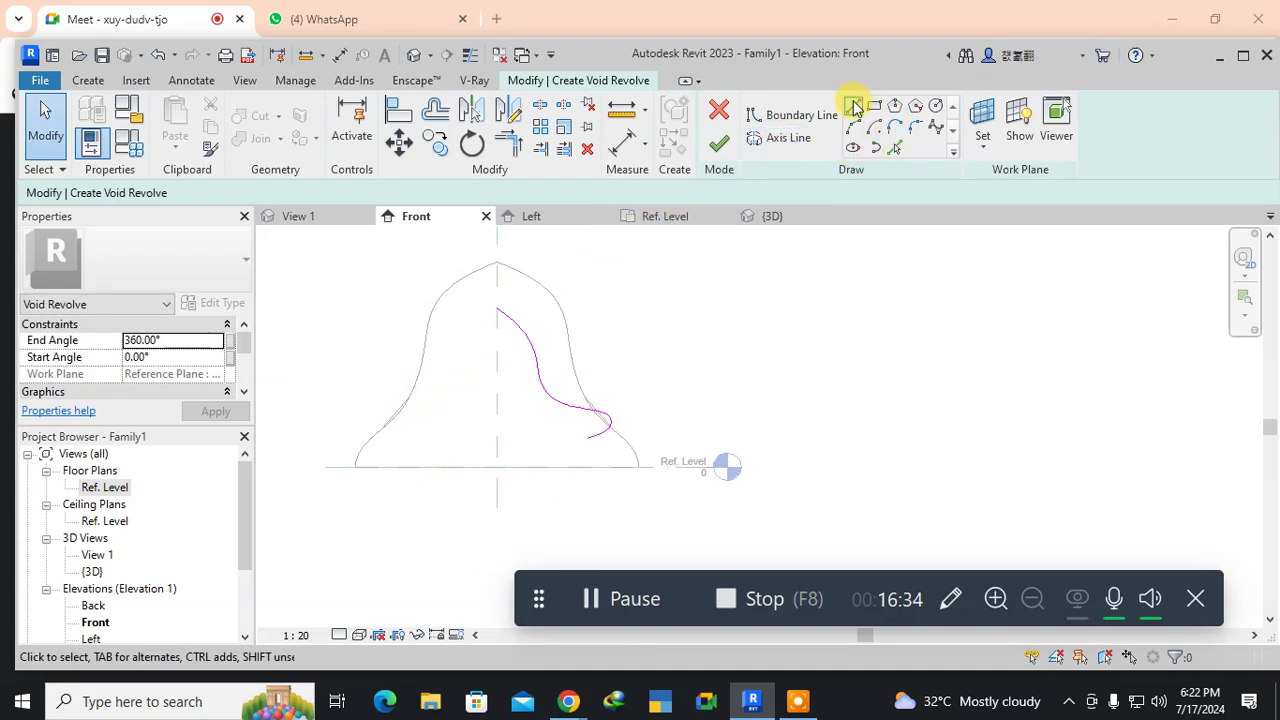
Close the void profile with straight boundary lines about 1766 mm down the vertical reference plane, 800 mm across and 600 mm up to the spline's end.
left_click(857, 110)
left_click(494, 306)
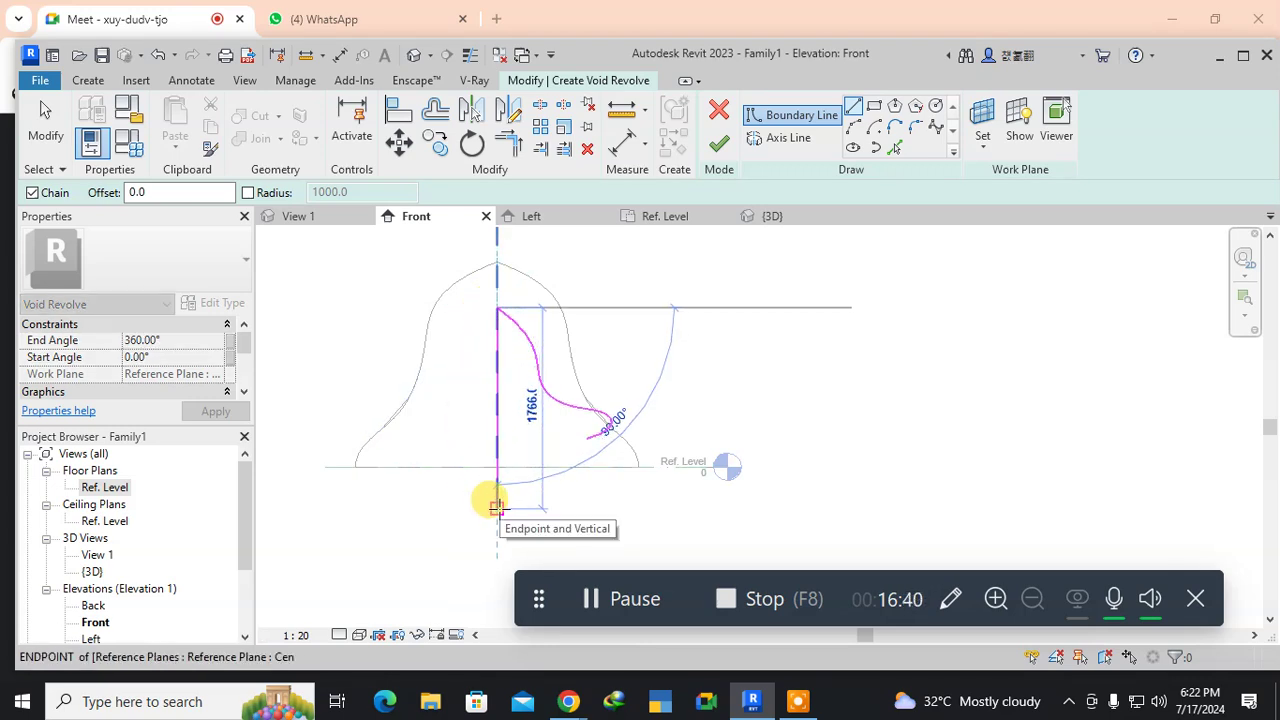
left_click(497, 507)
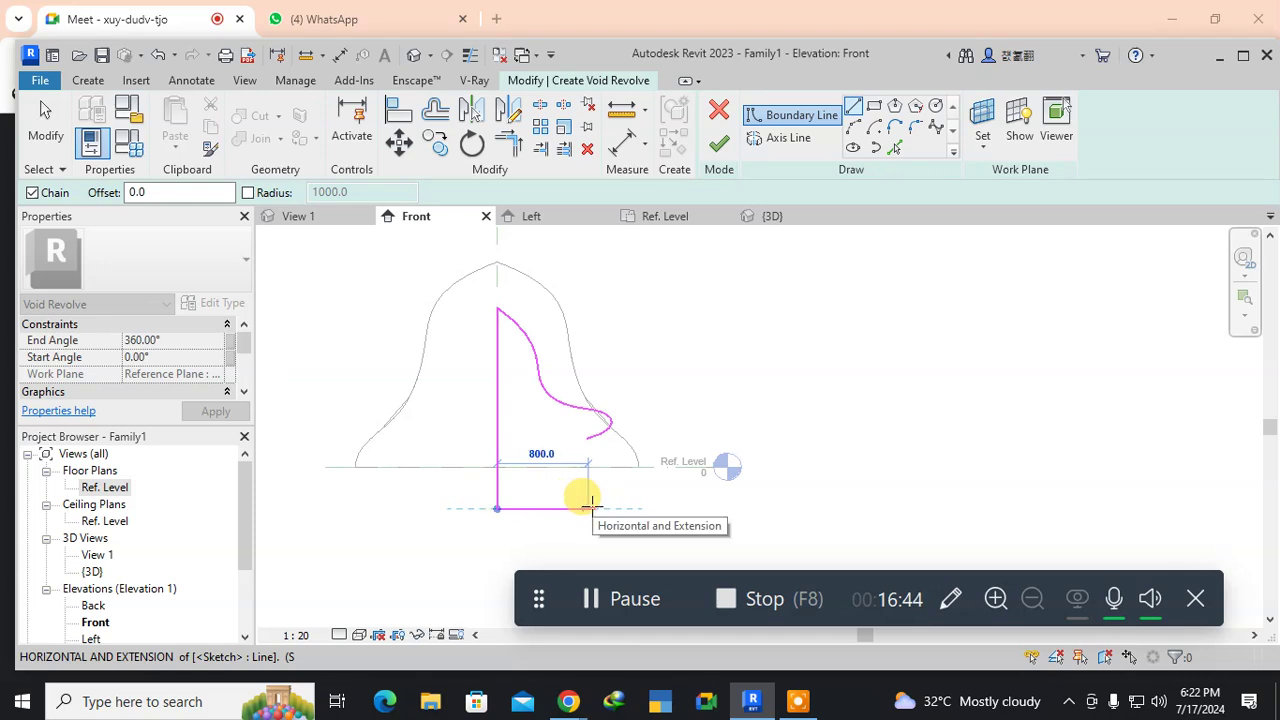
left_click(588, 507)
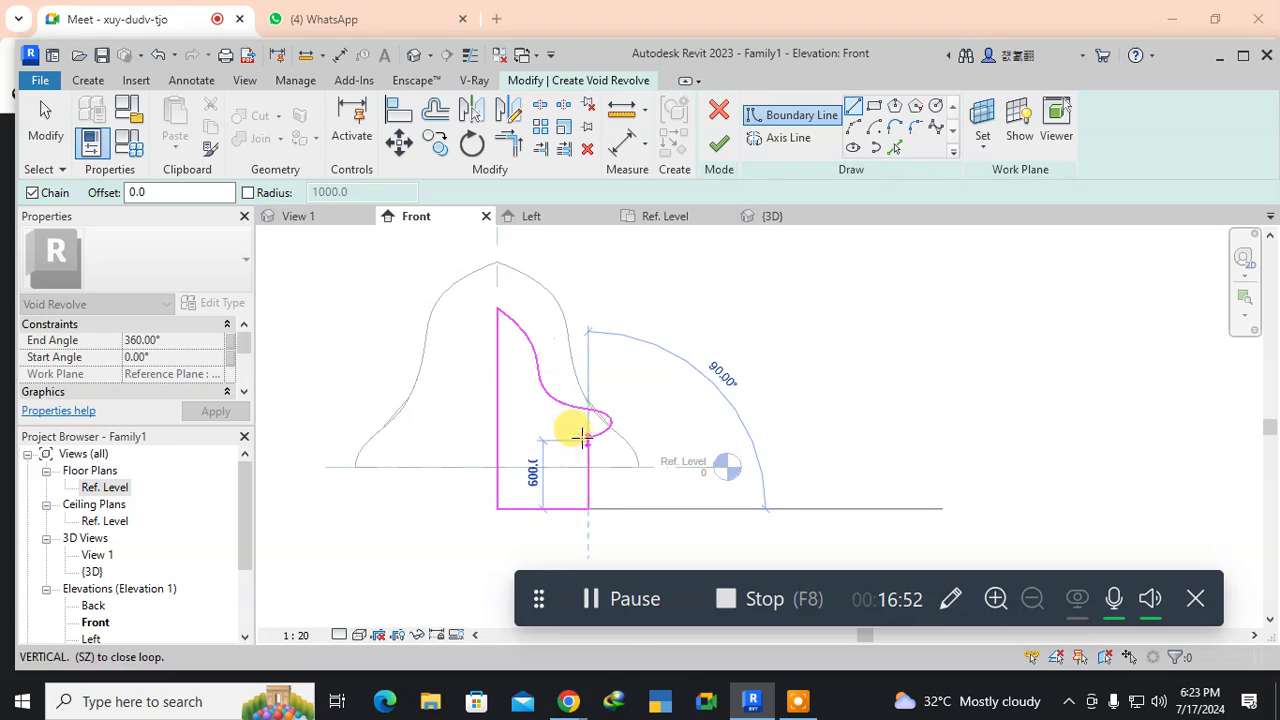
left_click(582, 437)
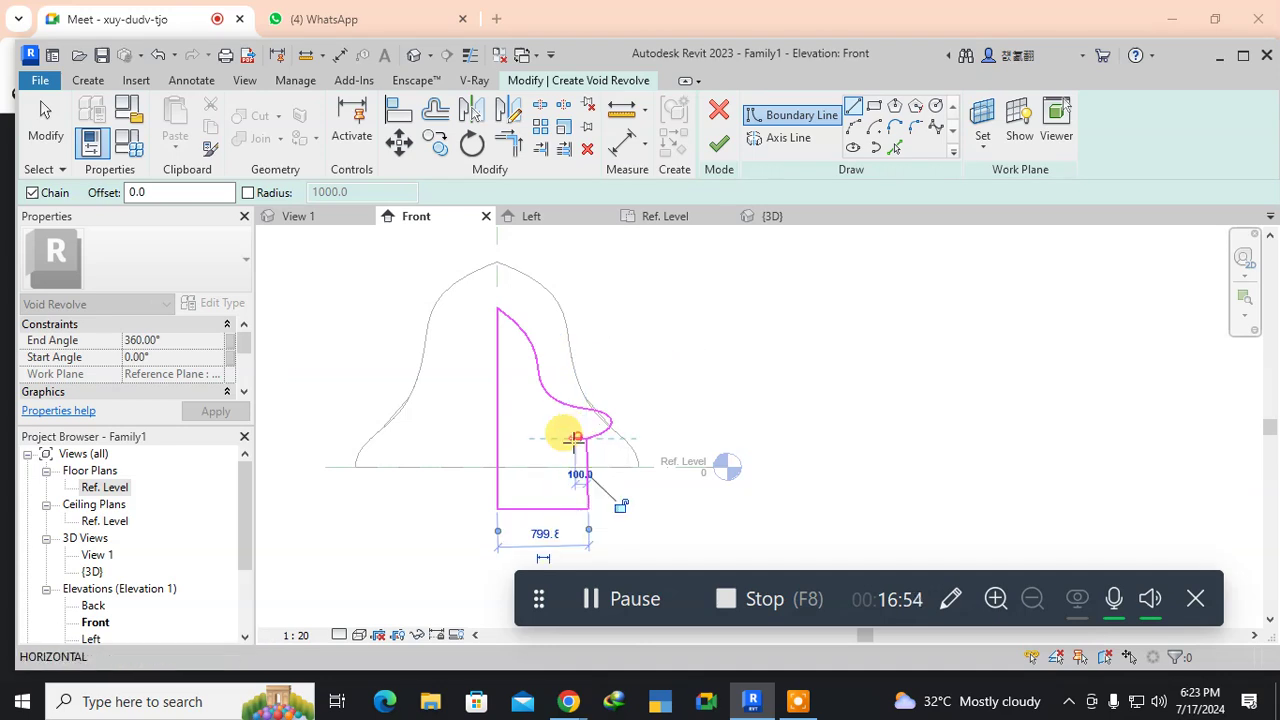
key("Escape")
key("Escape")
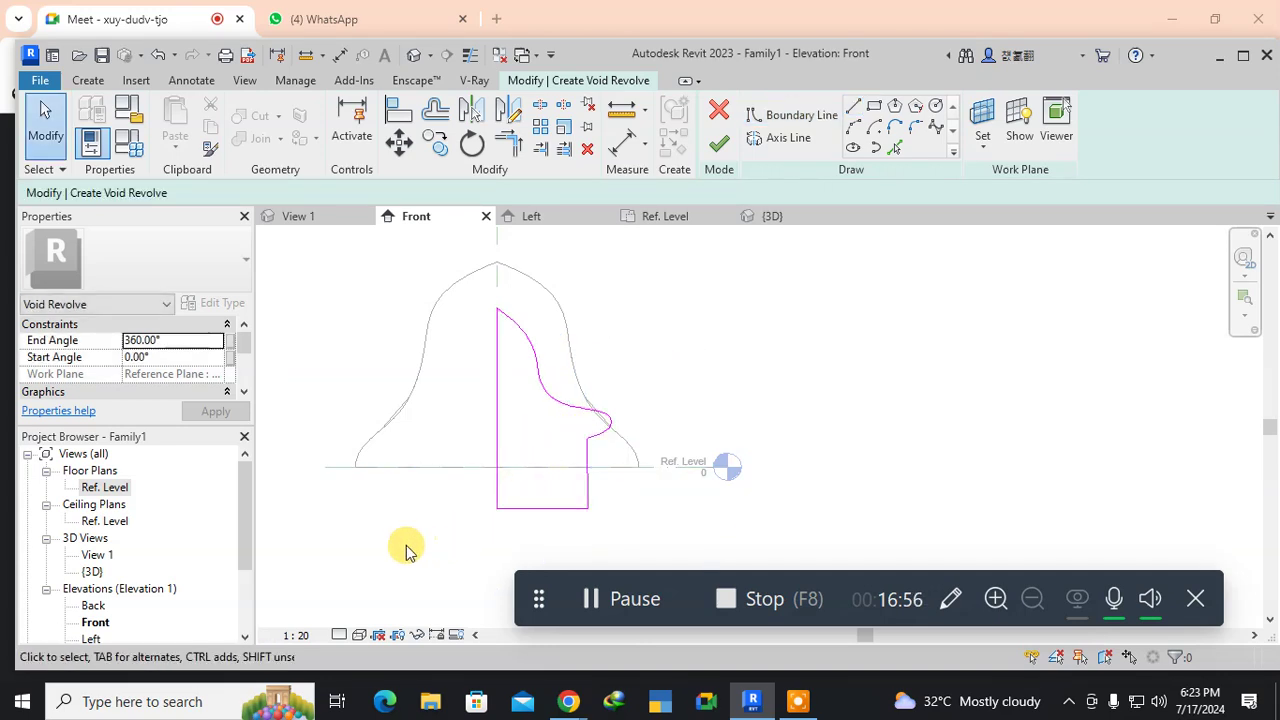
Draw an axis line about 1934 mm long on the vertical reference plane, finish the void revolve and inspect the cut bell in the {3D} view.
left_click(780, 138)
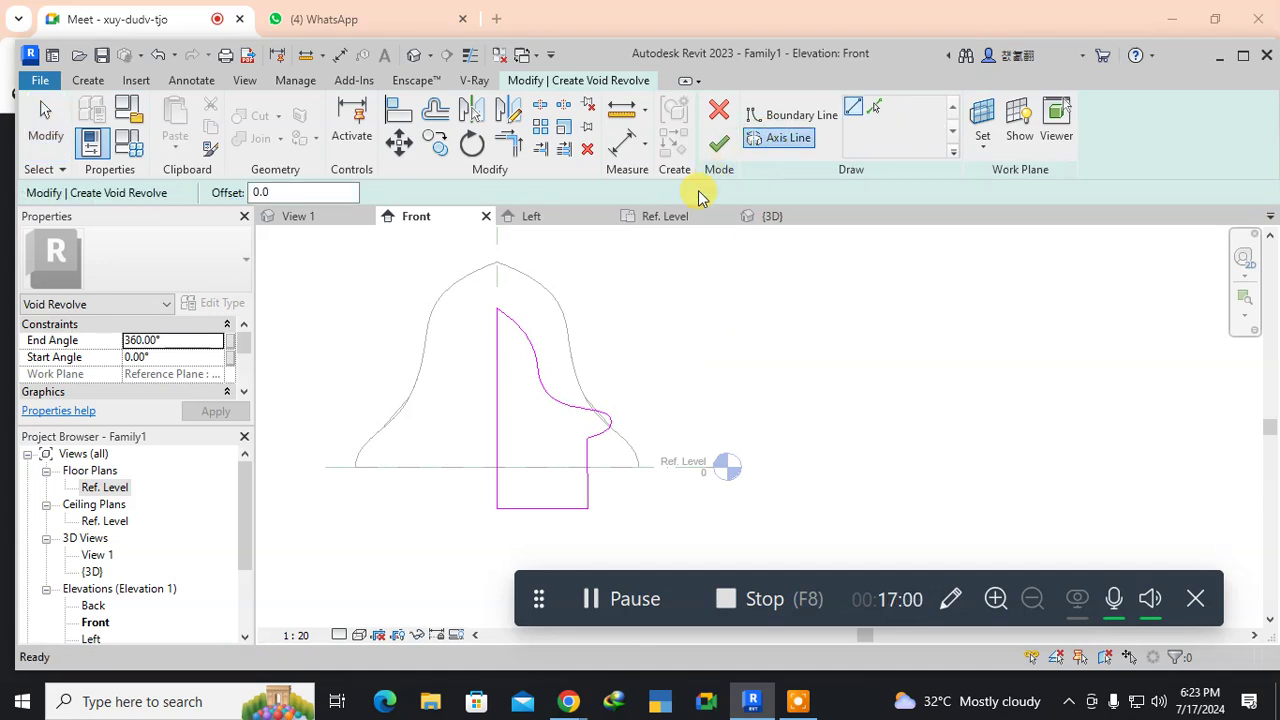
left_click(496, 247)
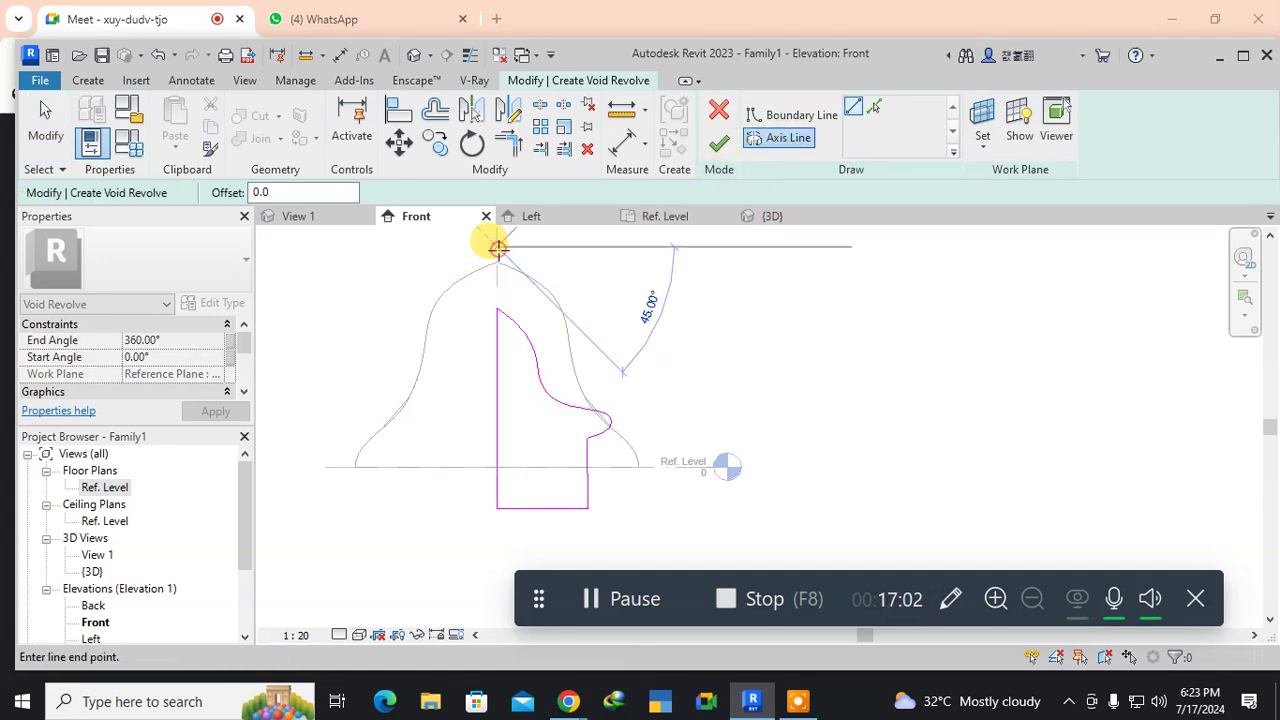
left_click(497, 466)
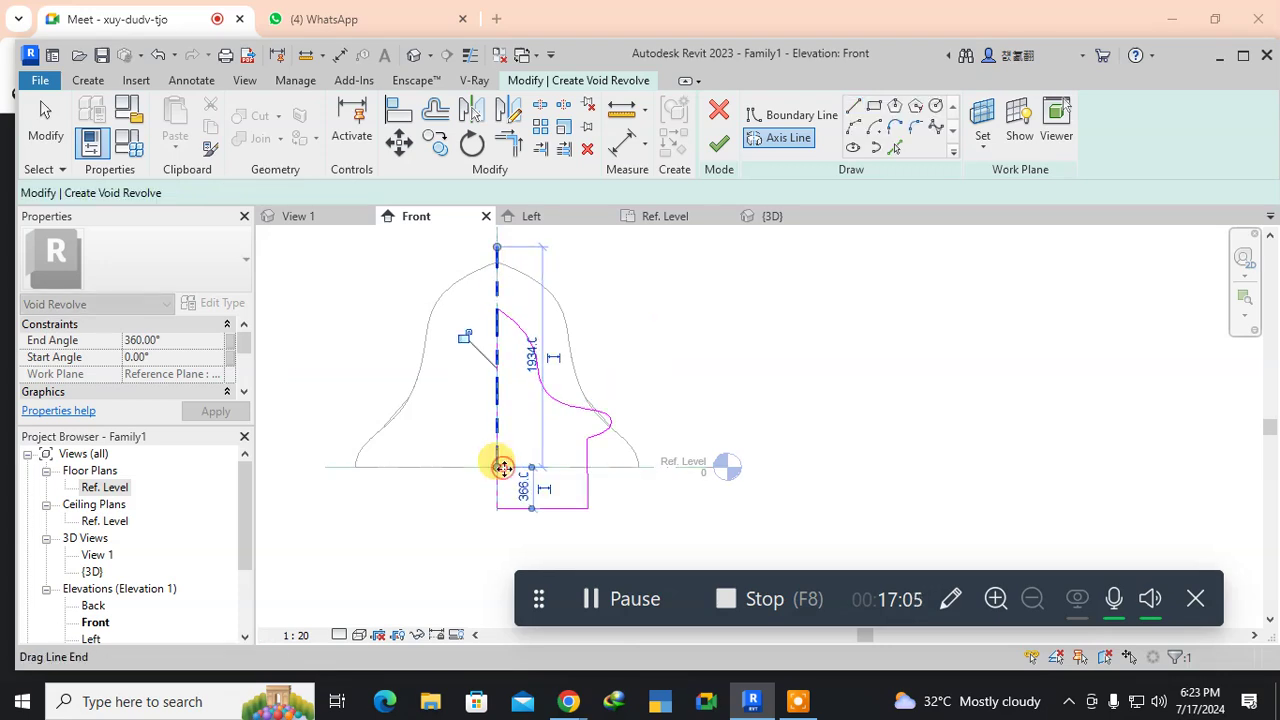
left_click(718, 146)
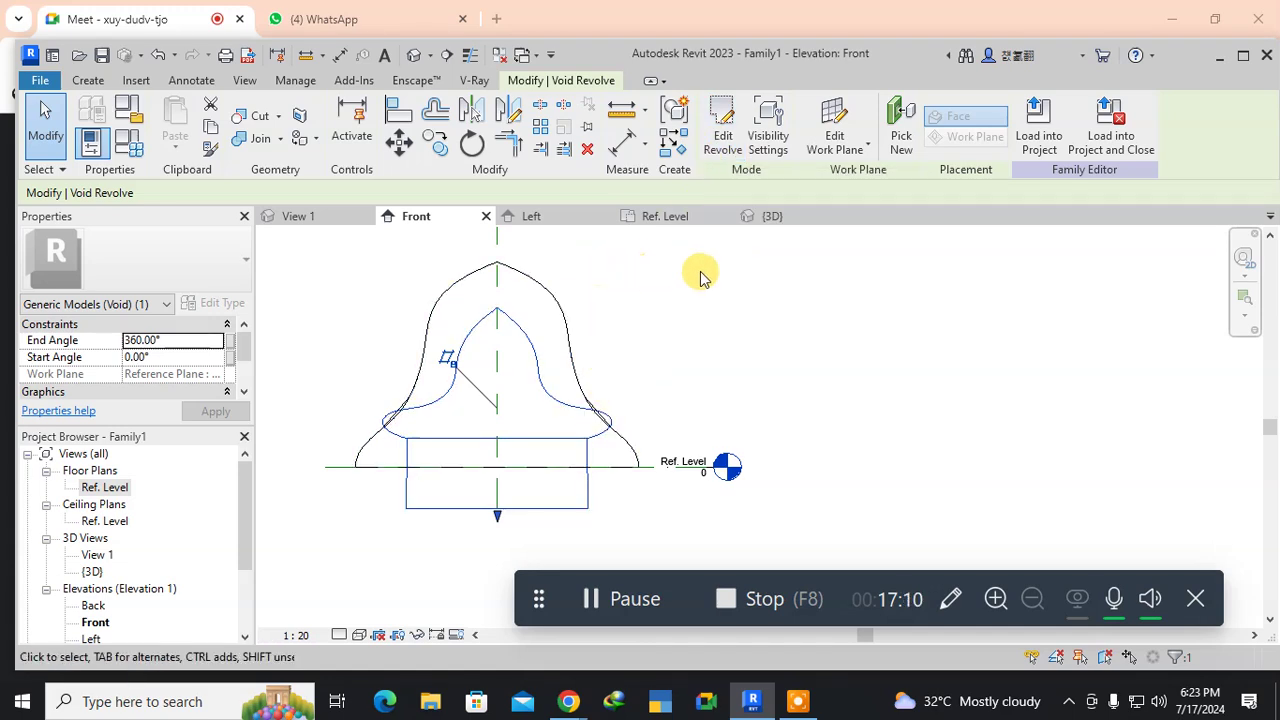
left_click(768, 222)
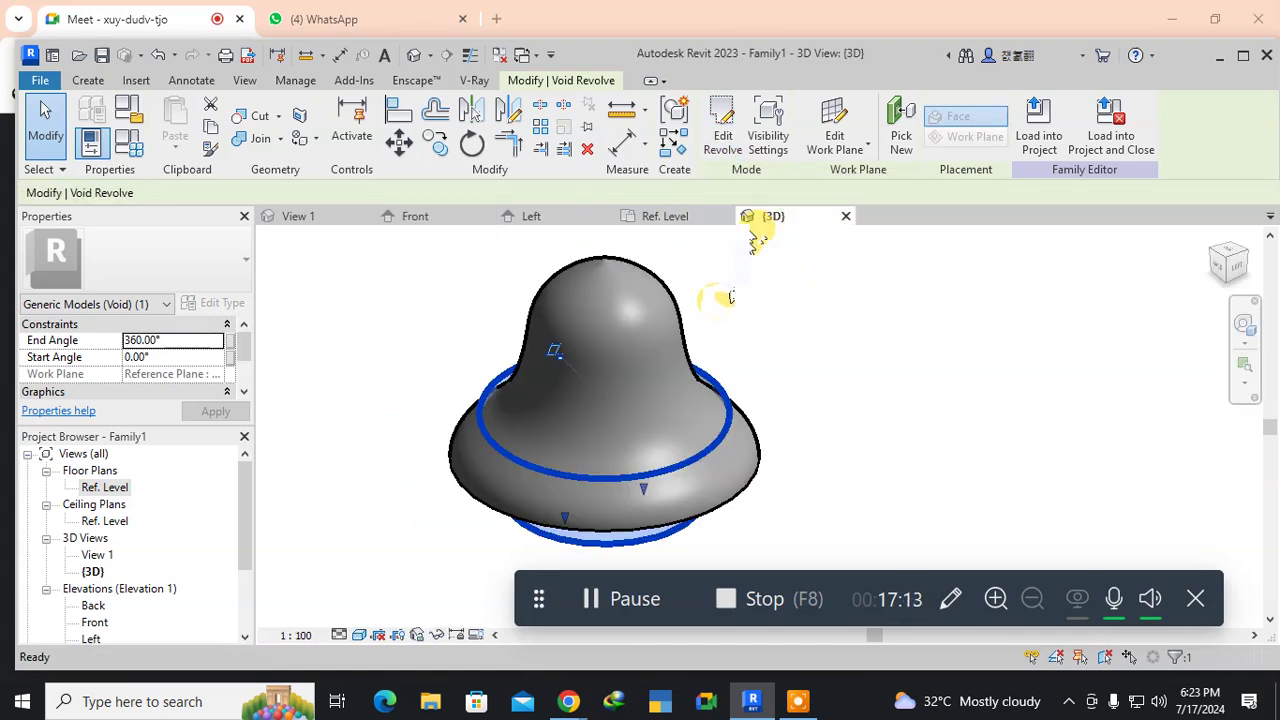
left_click(804, 429)
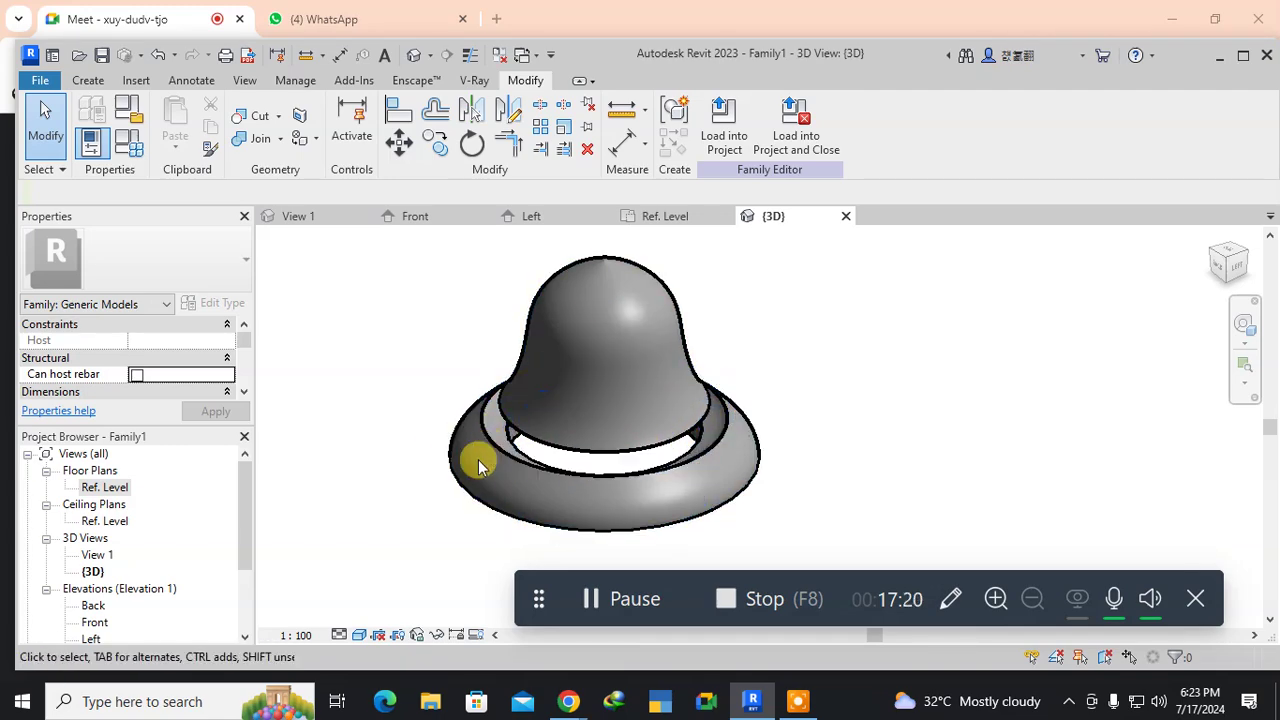
mouse_move(387, 540)
middle_mouse_down("shift")
mouse_move(414, 480)
mouse_move(434, 143)
mouse_move(484, 21)
mouse_move(457, 50)
mouse_move(363, 303)
mouse_move(365, 612)
mouse_move(580, 616)
mouse_move(750, 497)
mouse_move(657, 449)
mouse_move(434, 543)
mouse_move(397, 446)
mouse_move(474, 306)
mouse_move(451, 374)
mouse_move(366, 143)
mouse_move(374, 21)
mouse_move(351, 11)
mouse_move(337, 166)
mouse_move(356, 570)
middle_mouse_up("shift")
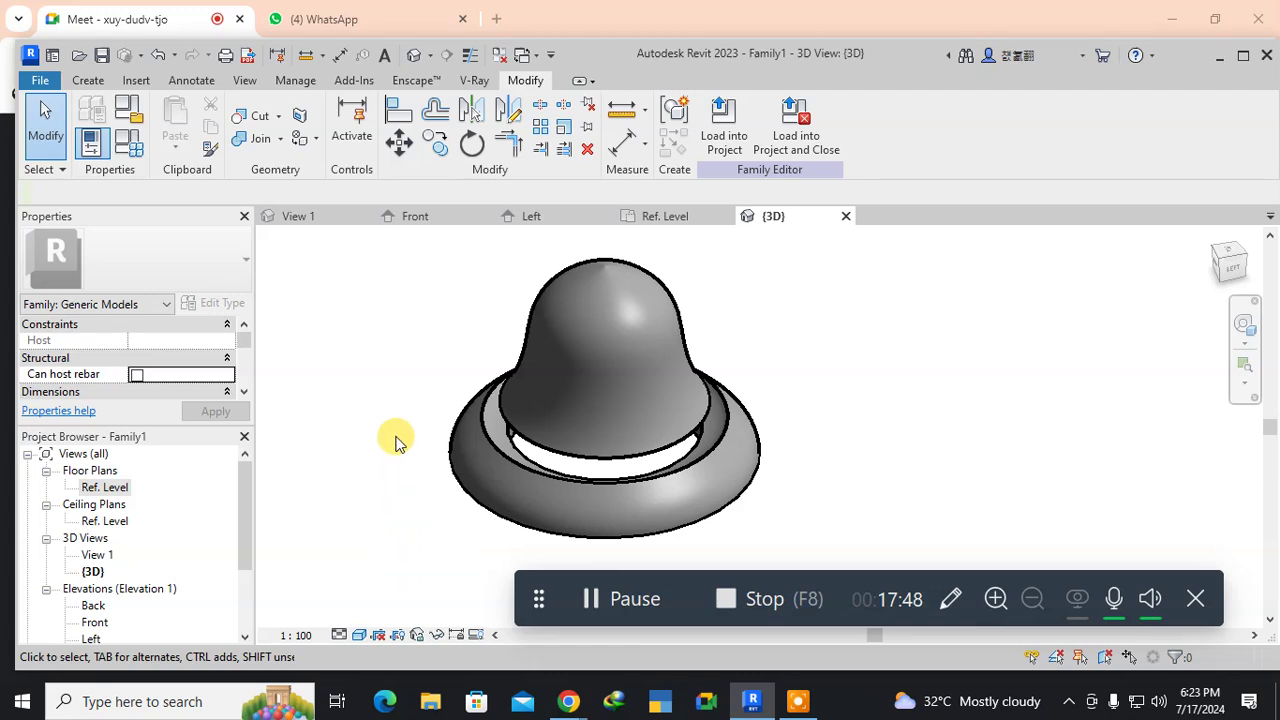
In the Ref. Level floor plan, delete both the solid and the void revolve.
double_click(106, 487)
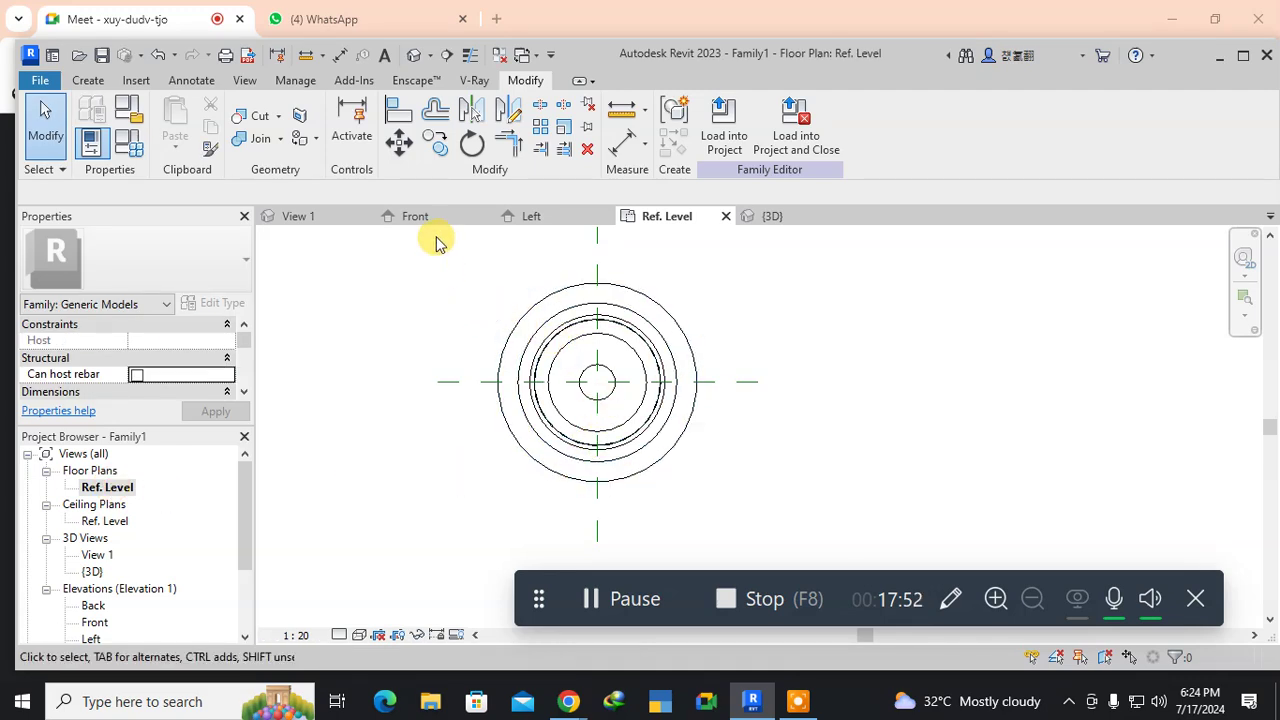
left_click_drag(438, 250, 810, 543)
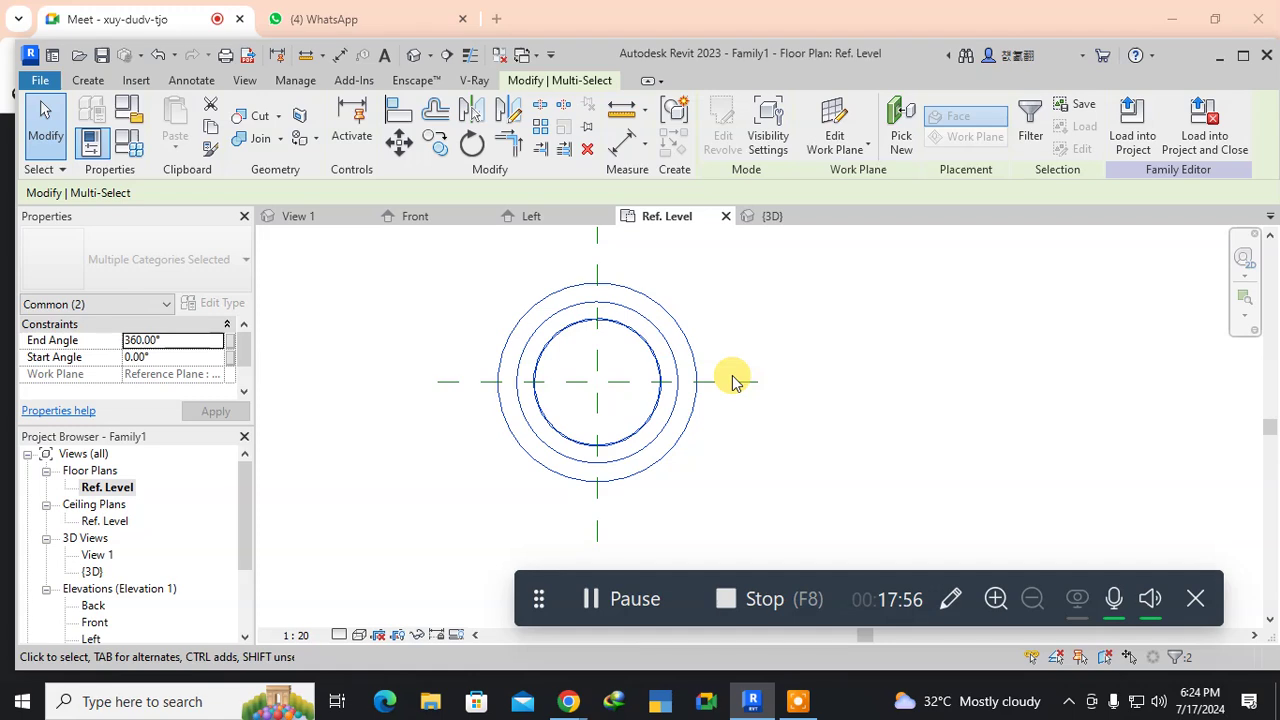
key("Delete")
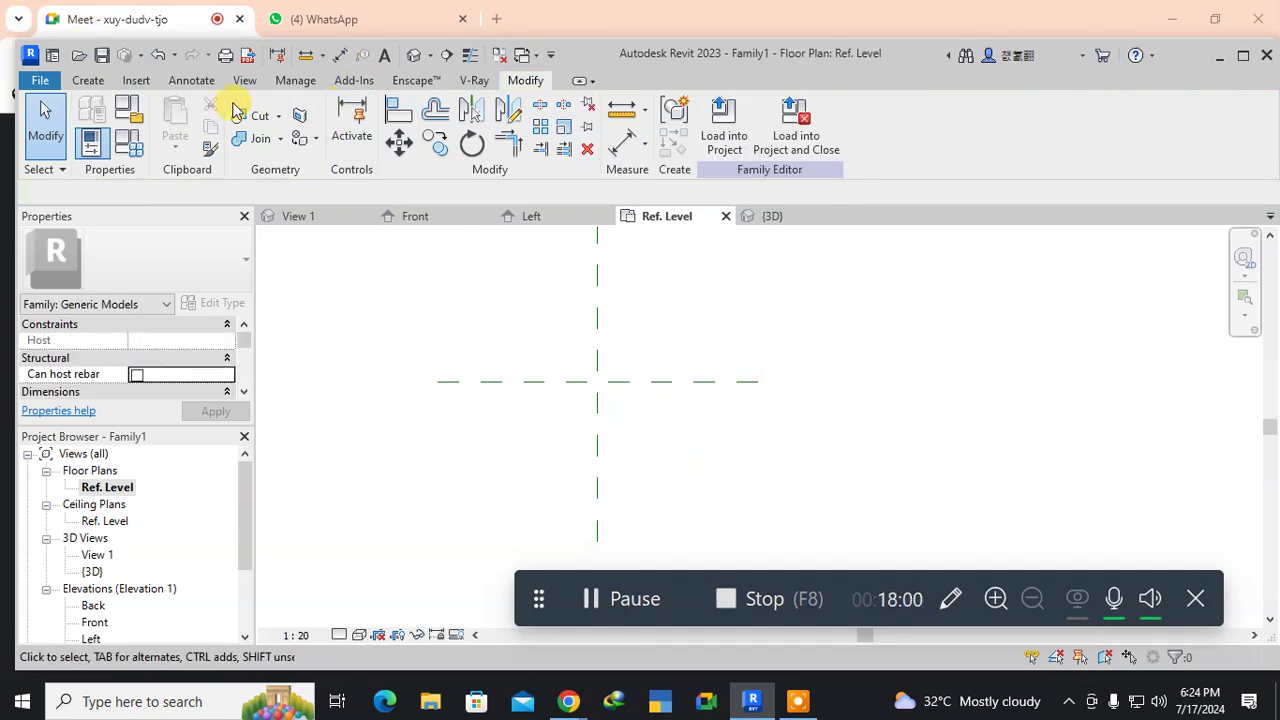
Start a solid sweep and sketch a straight horizontal path line from the intersection of the reference planes.
left_click(87, 80)
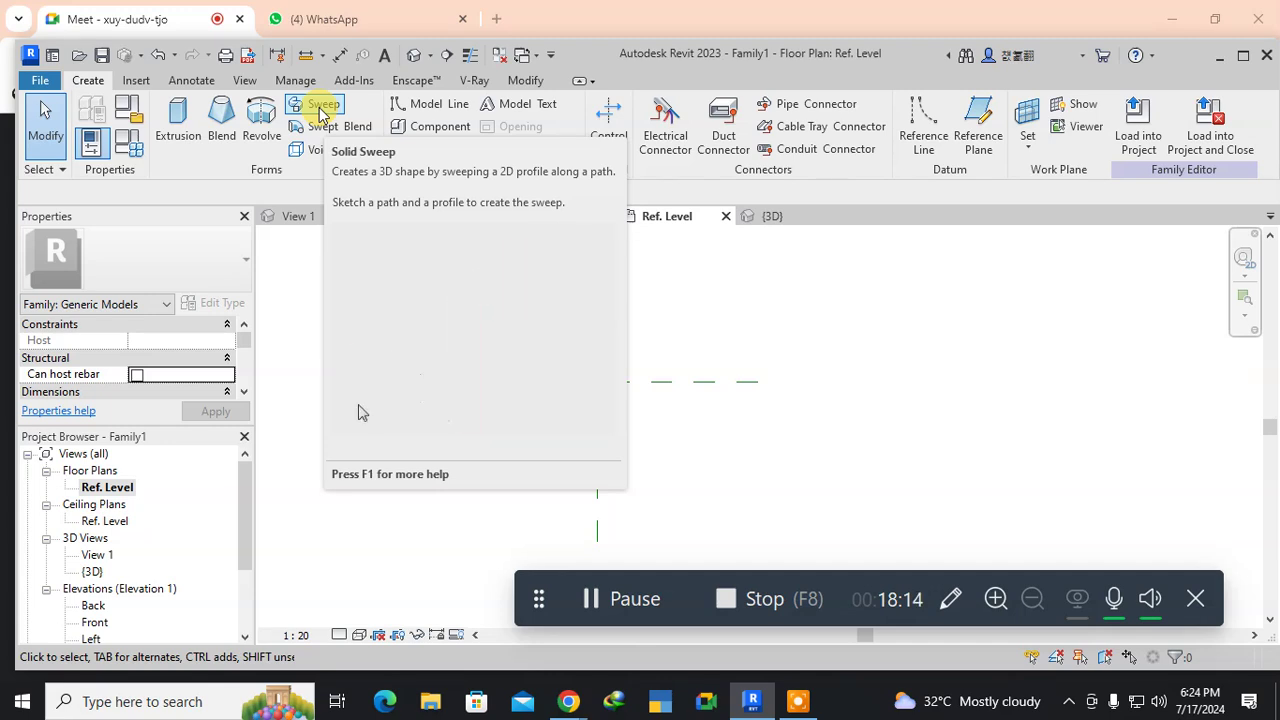
left_click(321, 112)
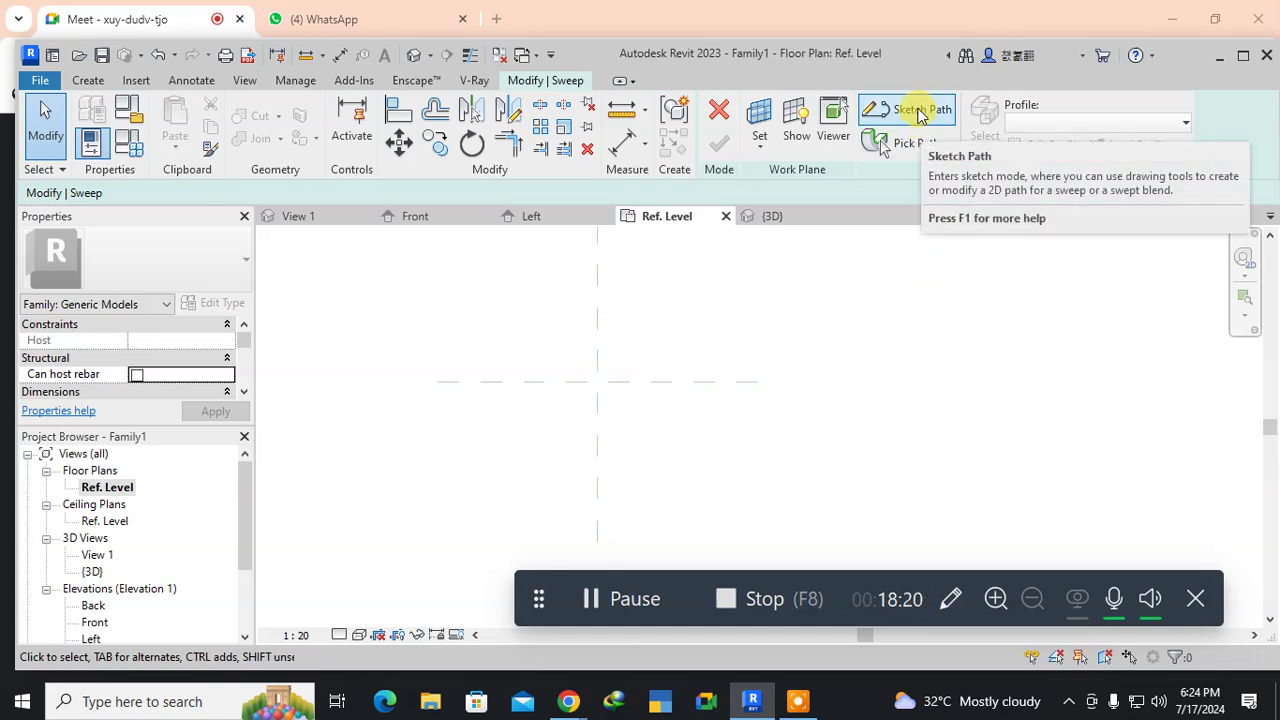
left_click(916, 112)
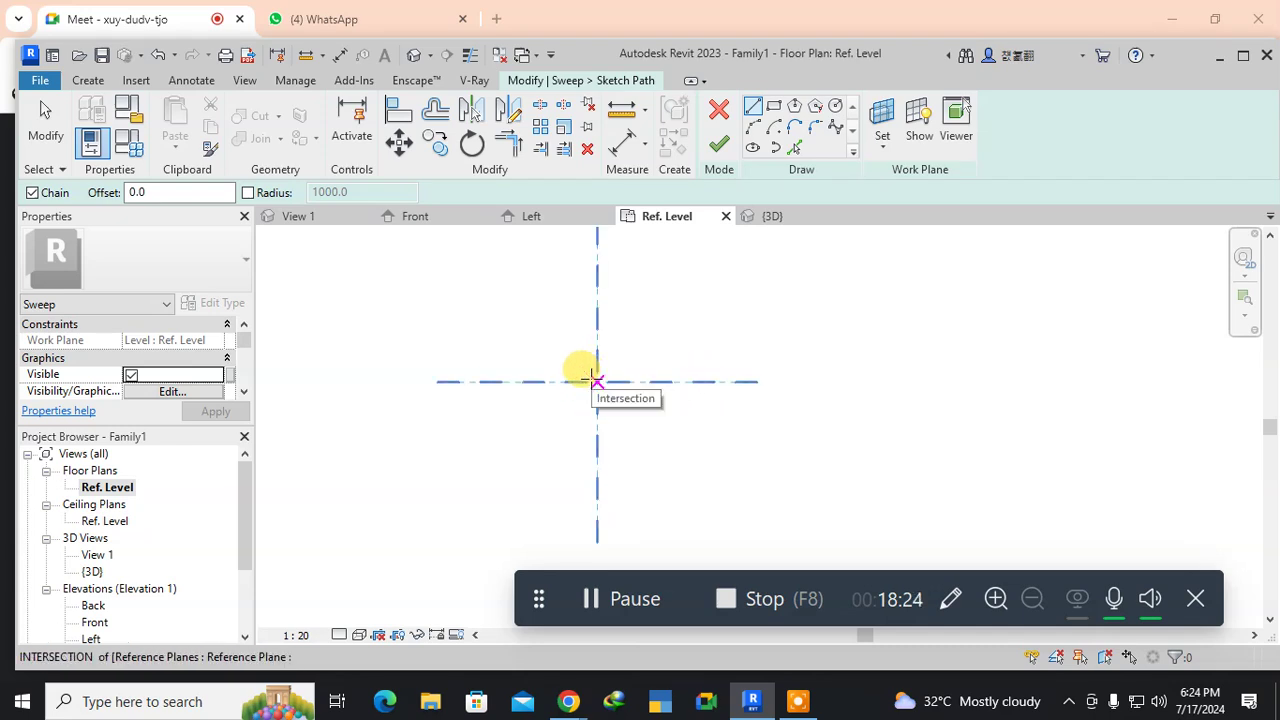
left_click(596, 380)
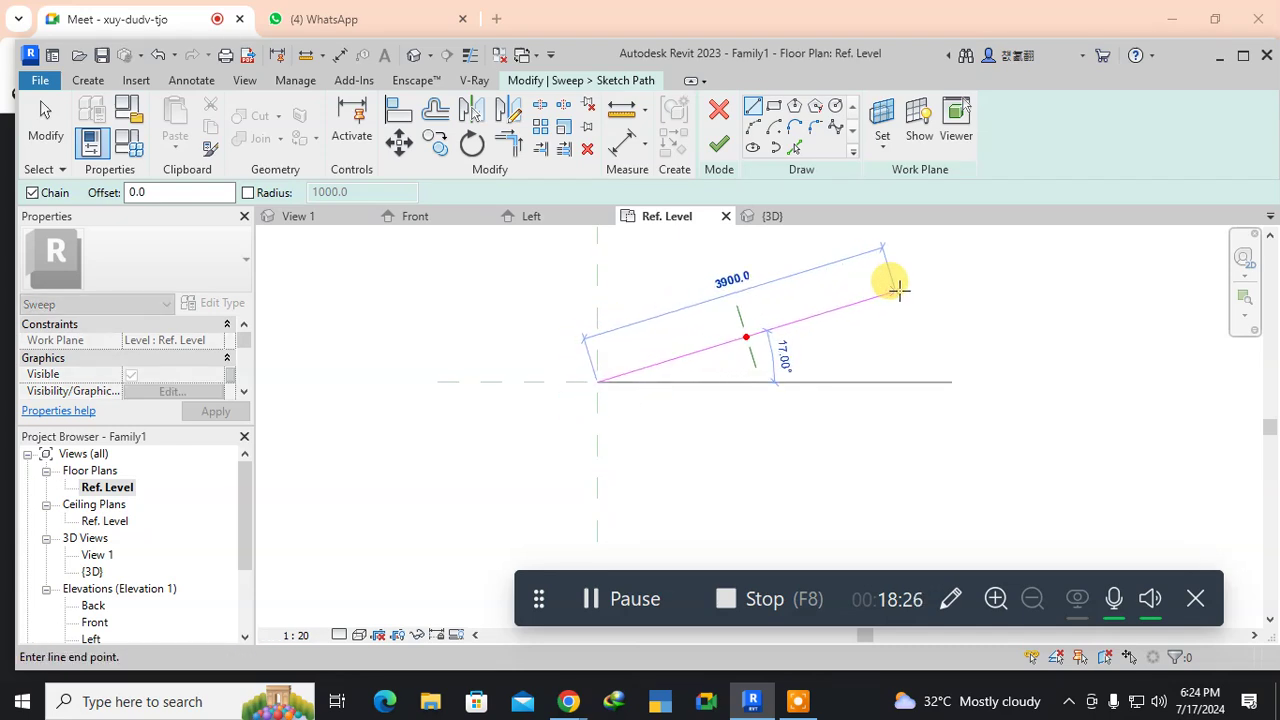
left_click(948, 382)
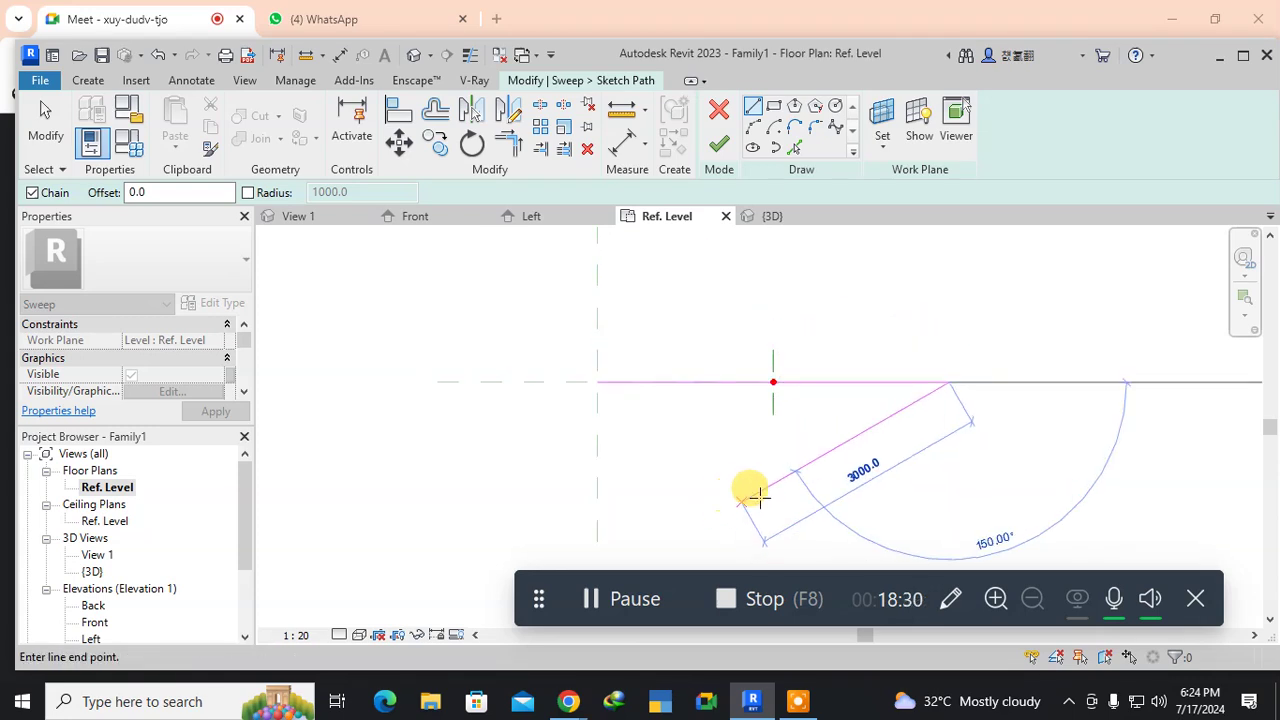
key("Escape")
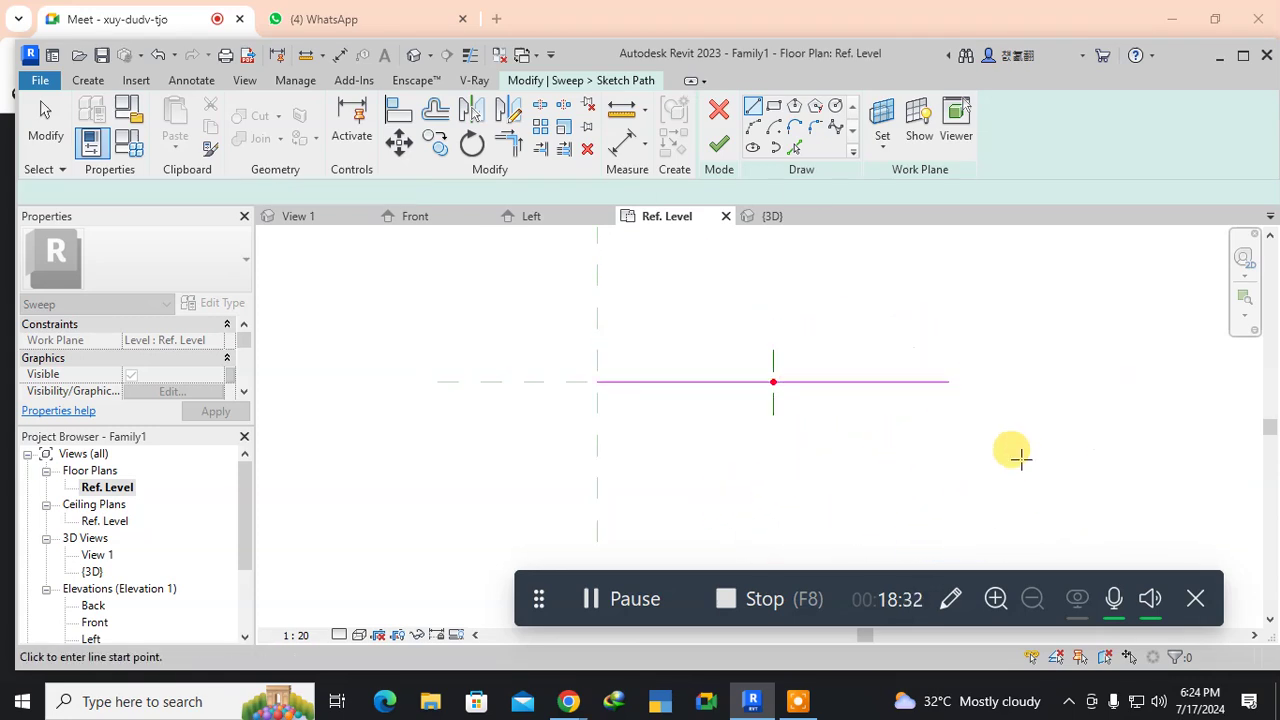
Finish the straight sweep path and open the profile for sketching in the Elevation: Right view.
key("Escape")
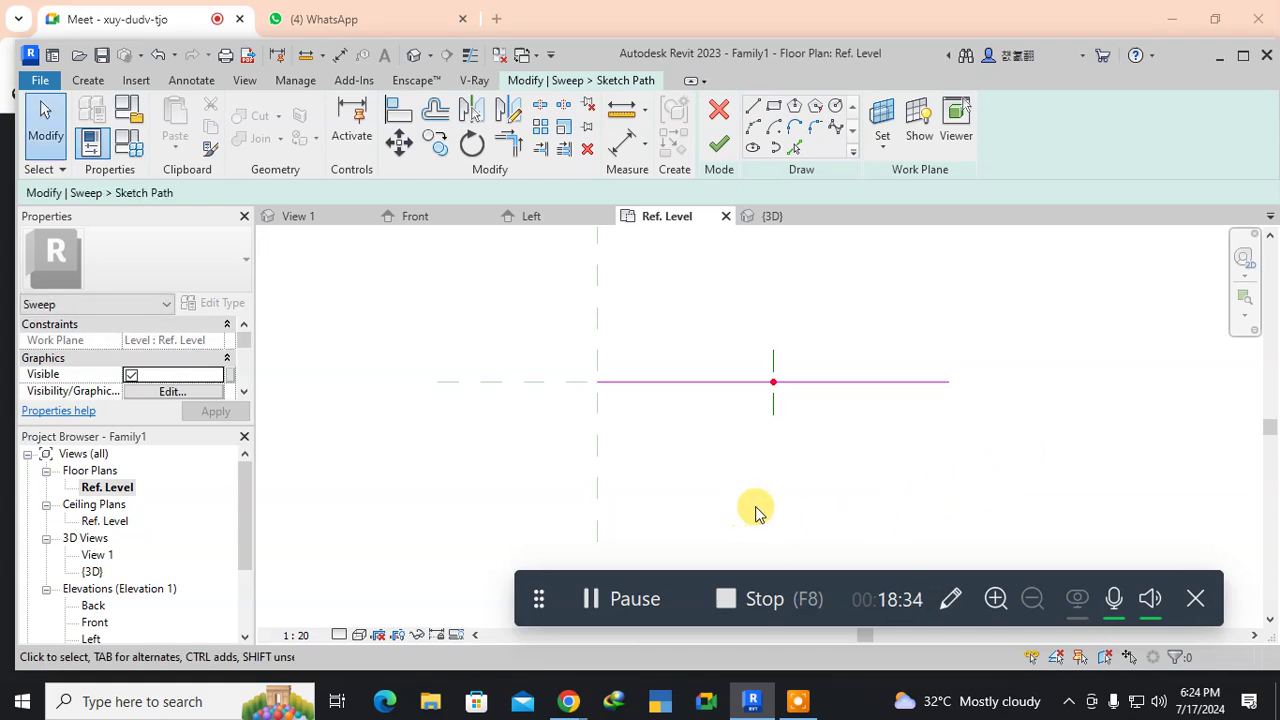
left_click(718, 148)
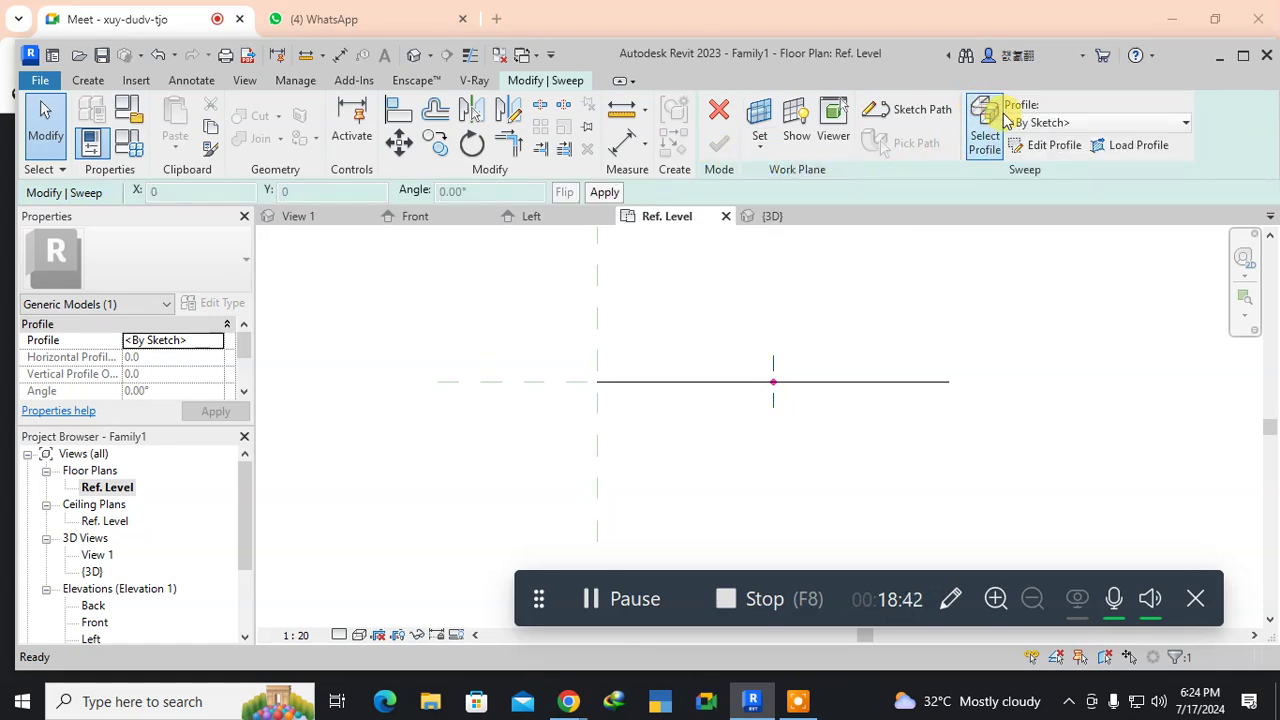
left_click(1052, 148)
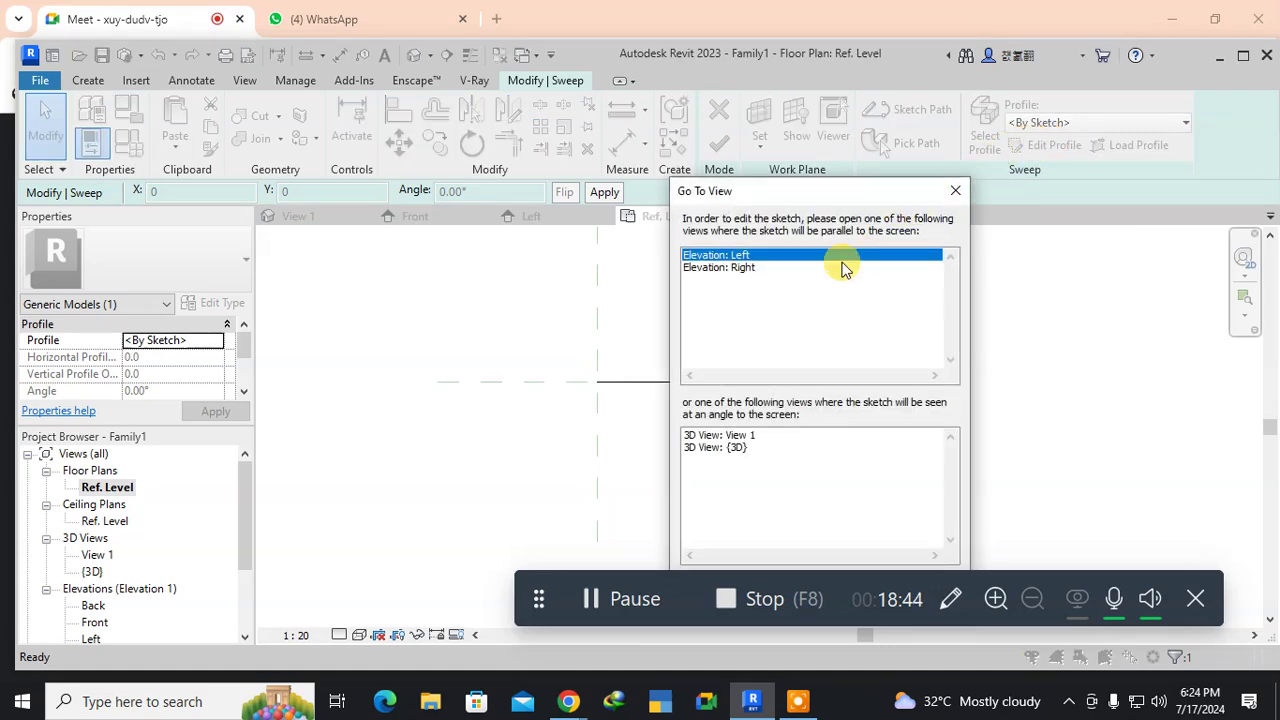
left_click_drag(703, 183, 265, 168)
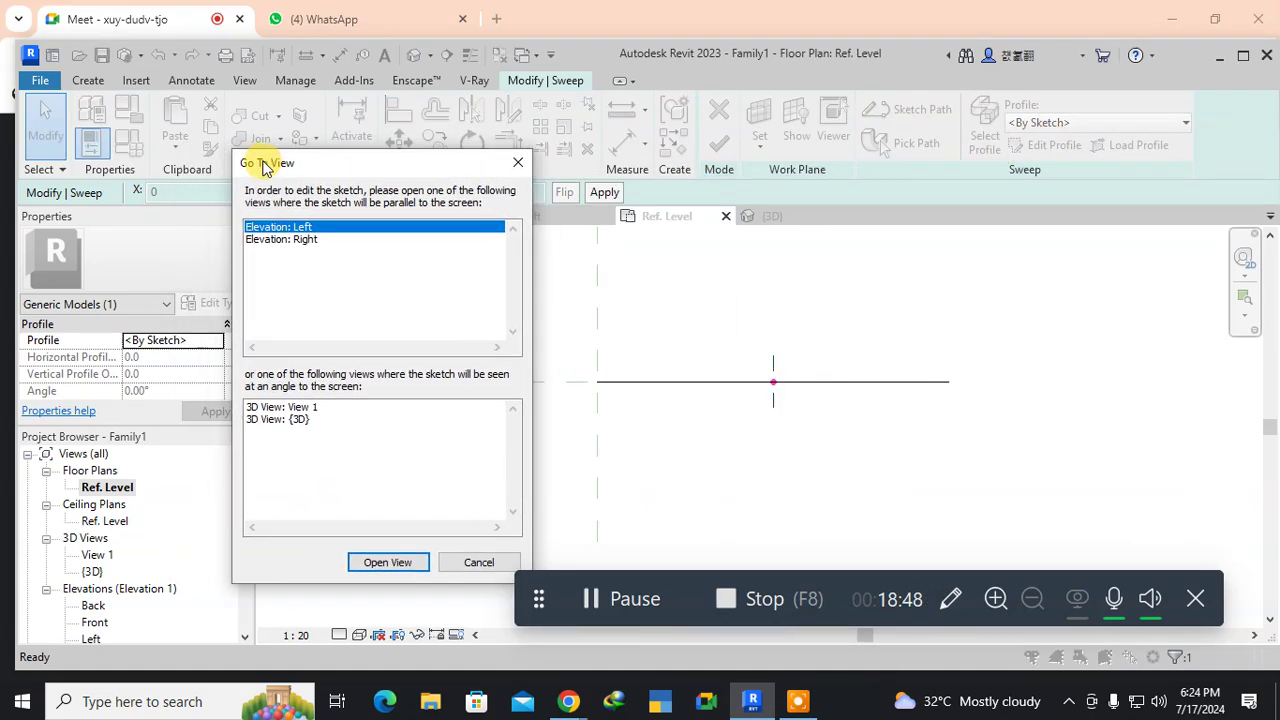
left_click(306, 240)
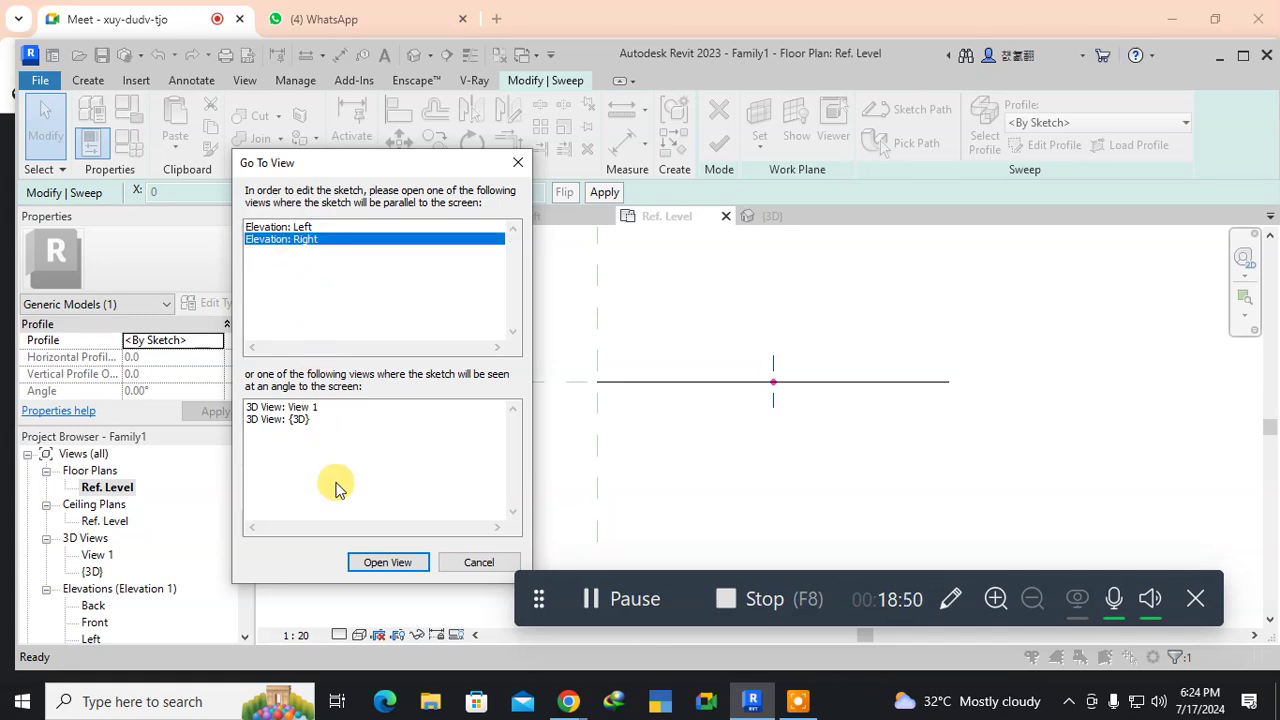
left_click(383, 563)
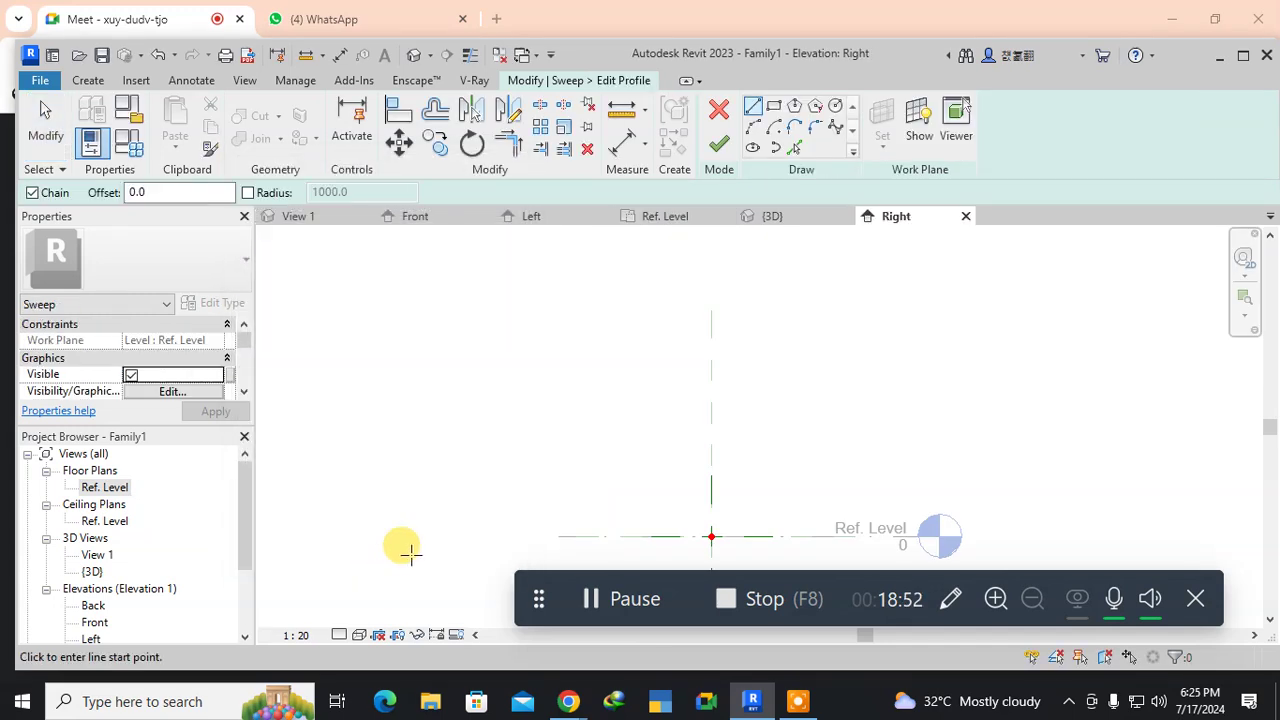
Sketch a circular profile with a radius of about 100 mm centred on the path's profile point, and finish the profile.
middle_click_drag(666, 503, 612, 408)
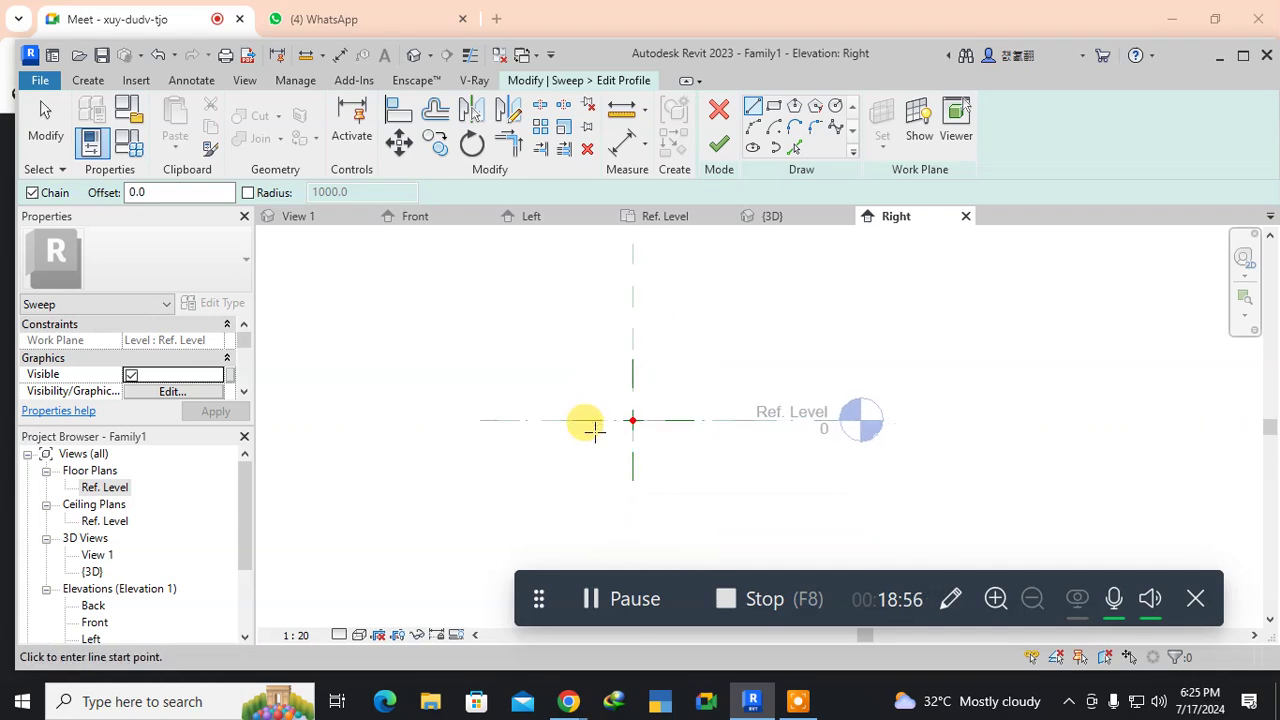
scroll(594, 430, "up", 3)
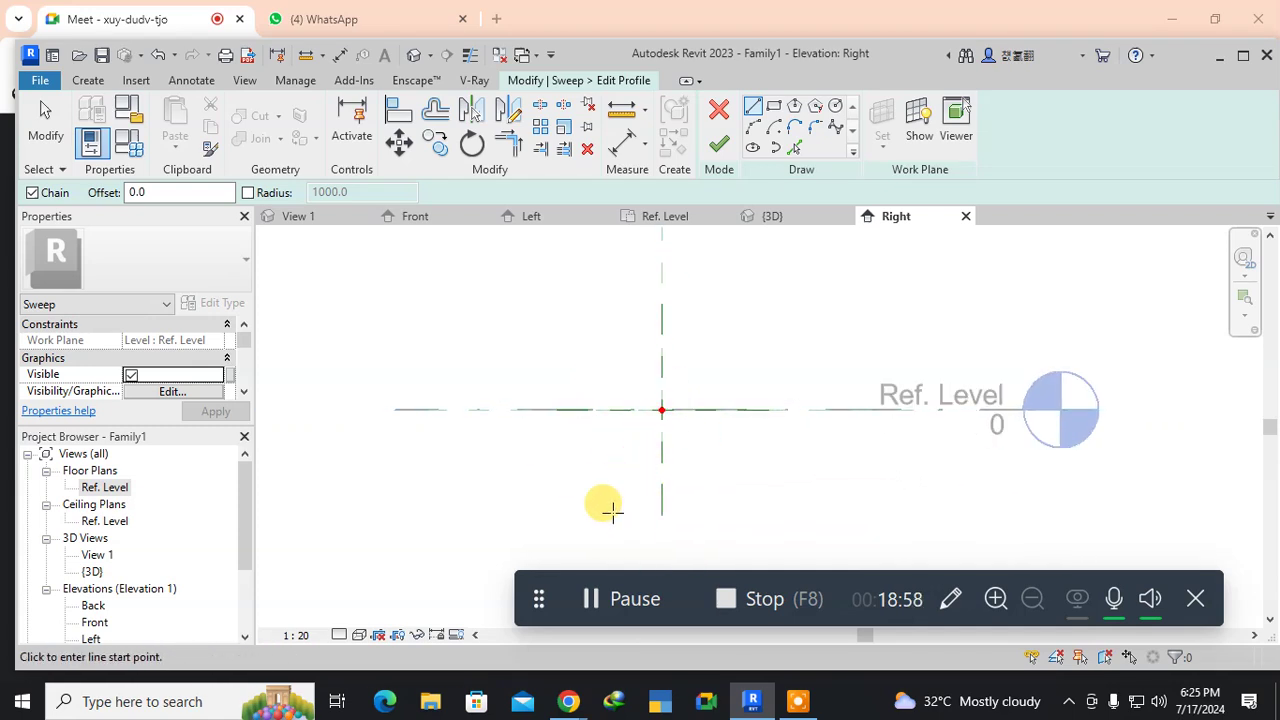
left_click(835, 106)
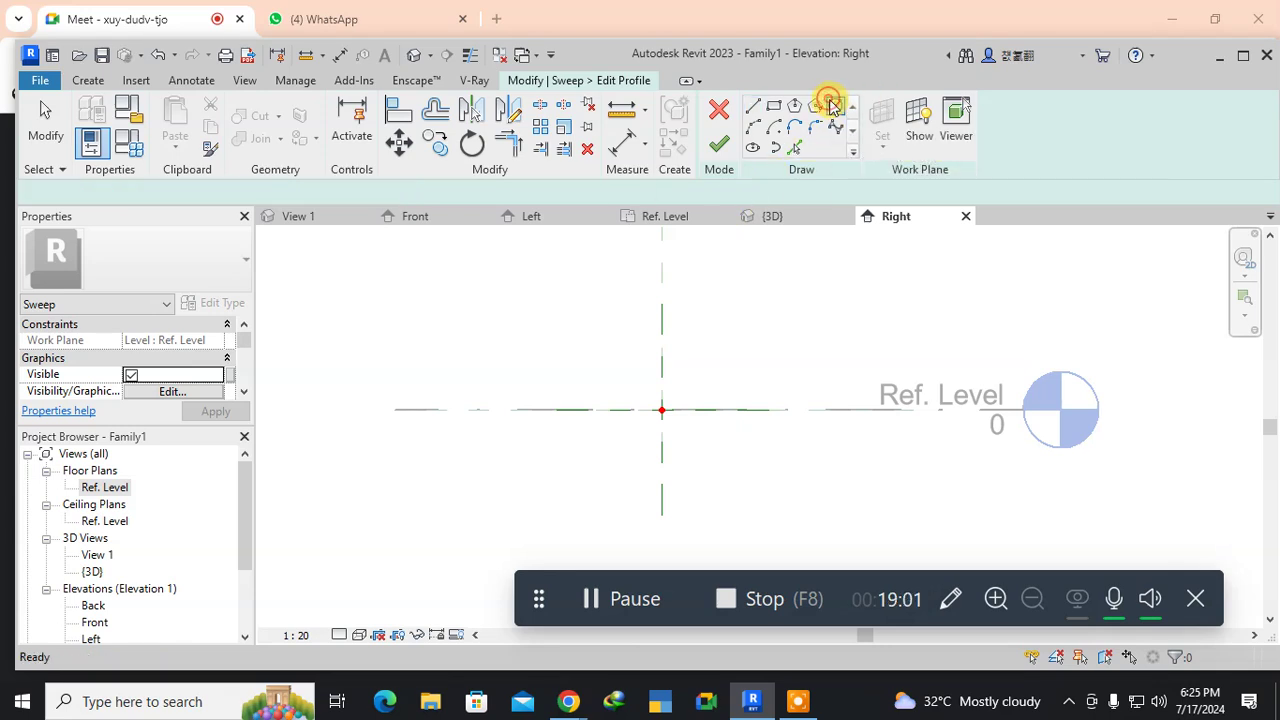
left_click(660, 408)
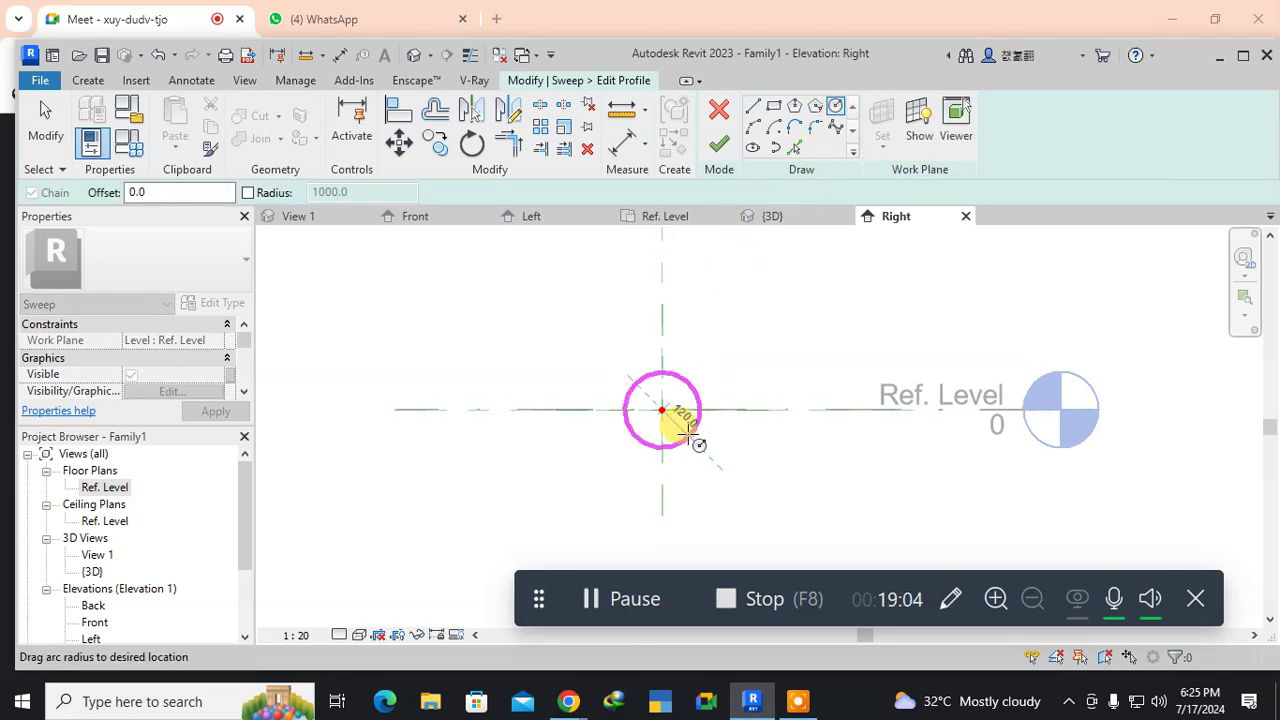
left_click(683, 424)
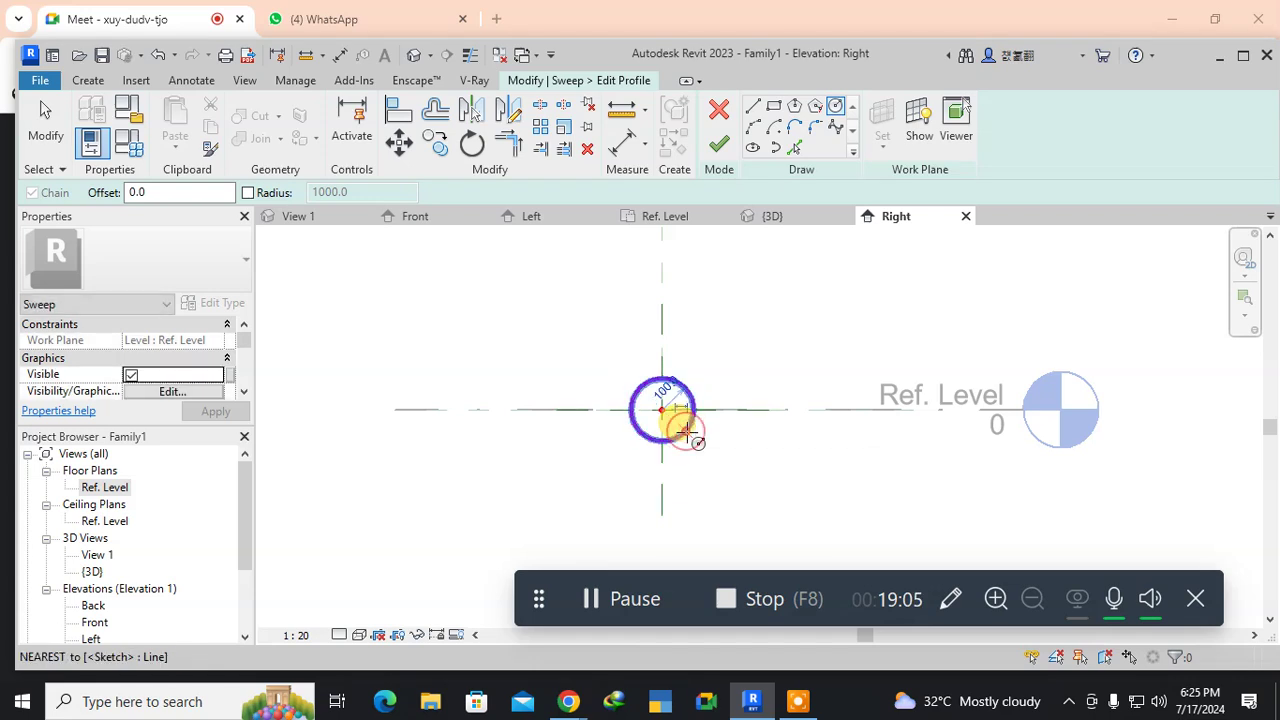
left_click(716, 147)
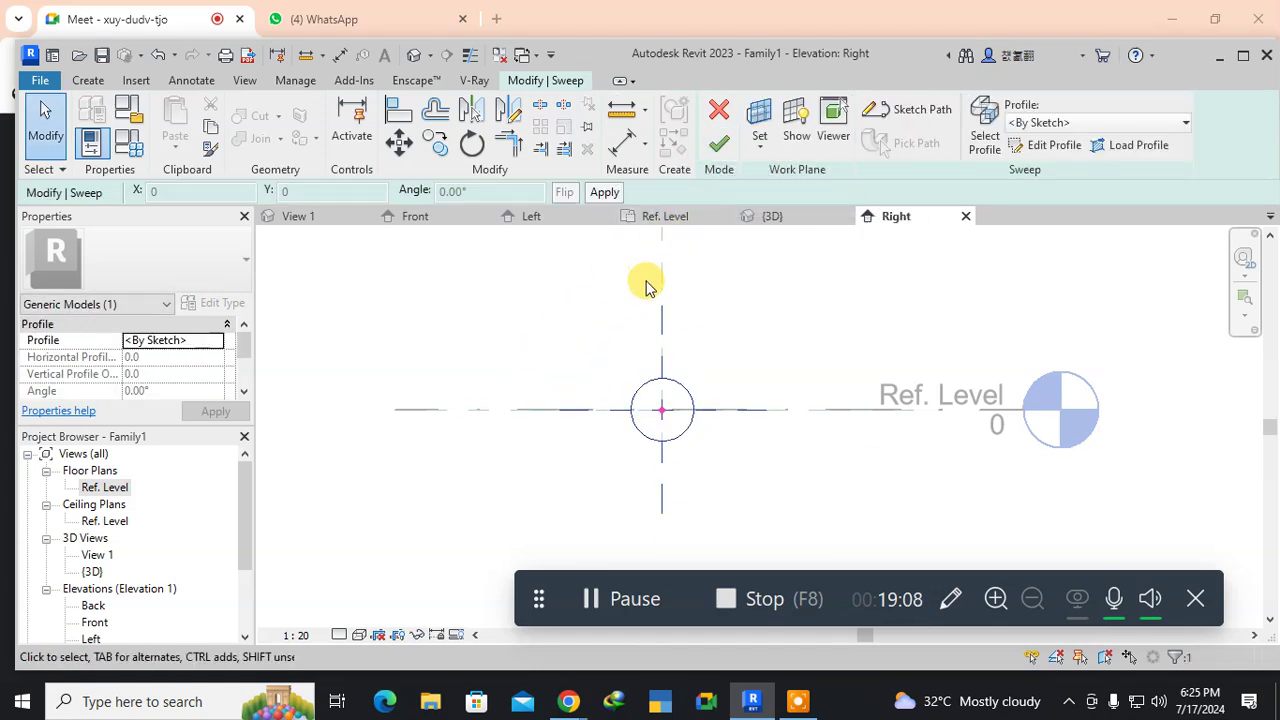
Complete the solid sweep and inspect the round bar in the {3D} view.
left_click(748, 218)
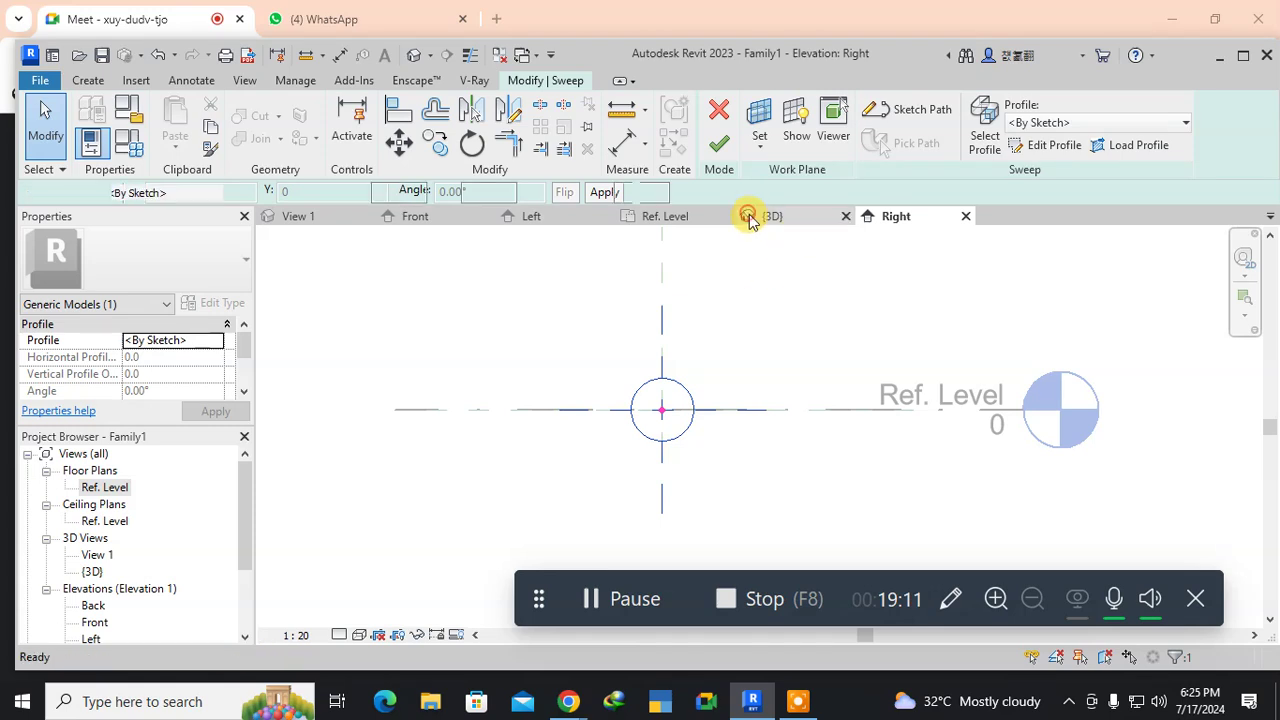
left_click(719, 143)
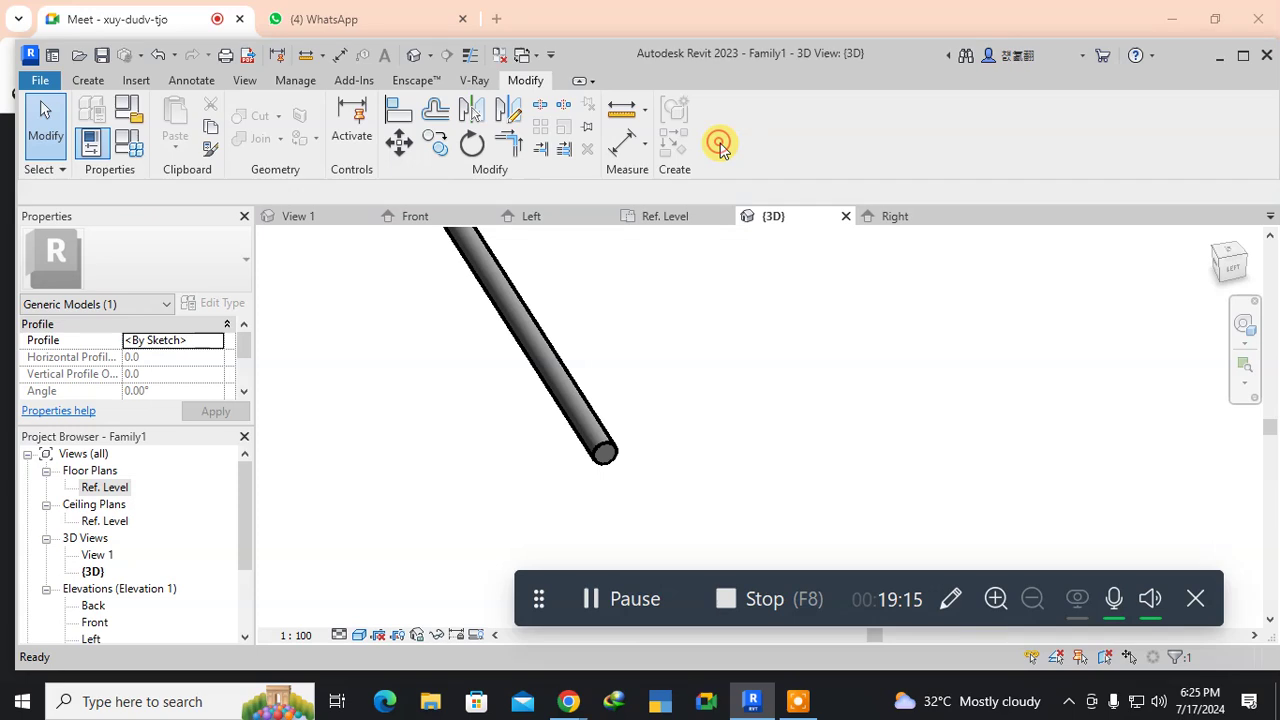
left_click(417, 388)
middle_click_drag(417, 388, 587, 478)
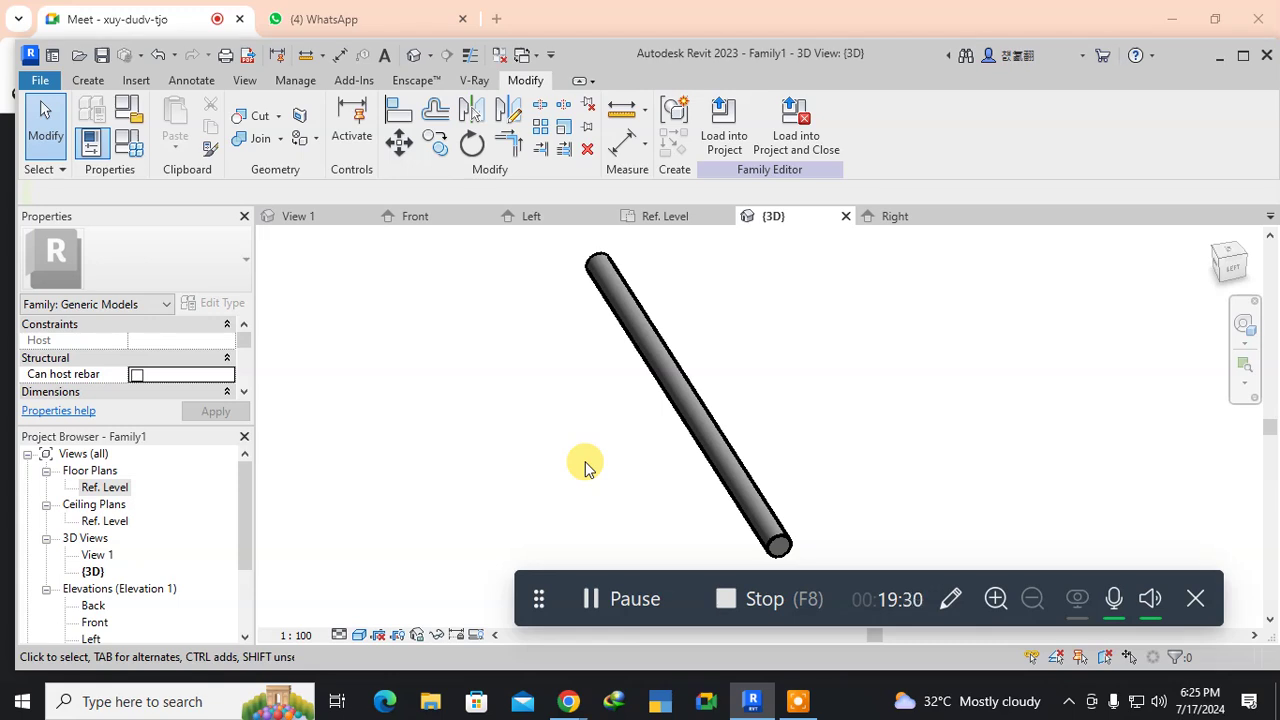
scroll(594, 337, "down", 2)
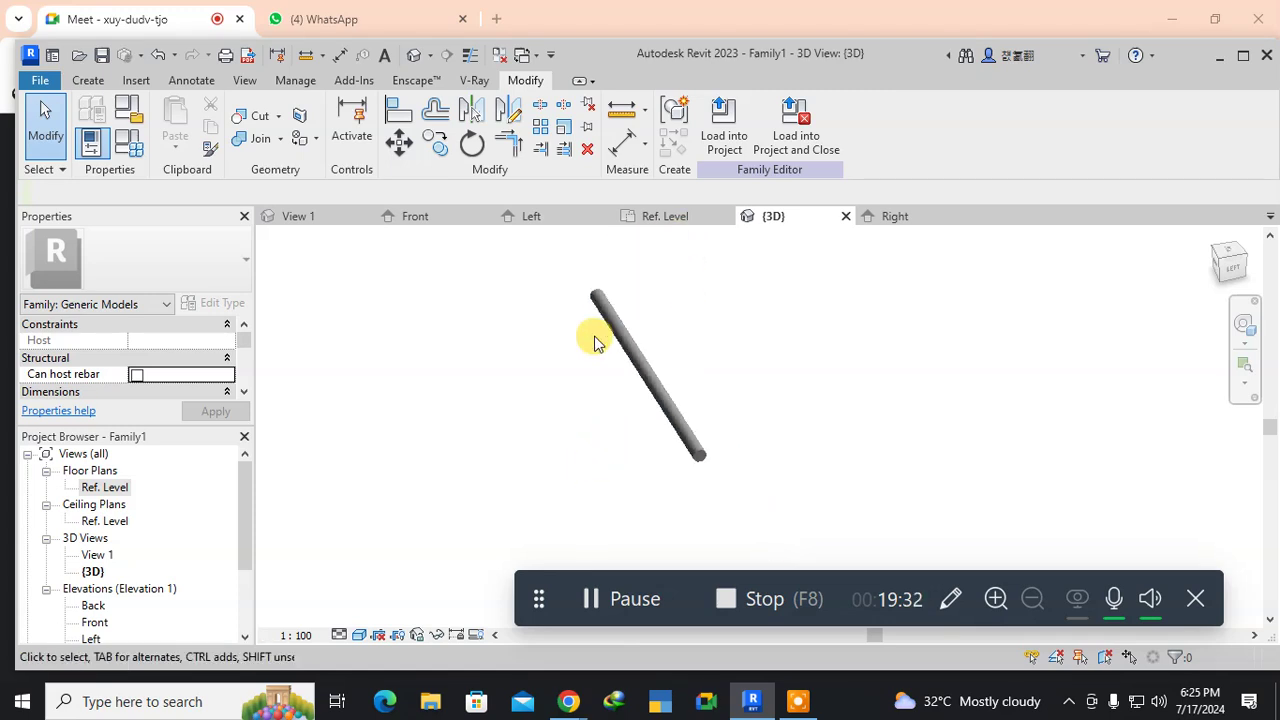
Delete the swept bar and return to the Ref. Level floor plan.
left_click_drag(549, 268, 797, 527)
key("Delete")
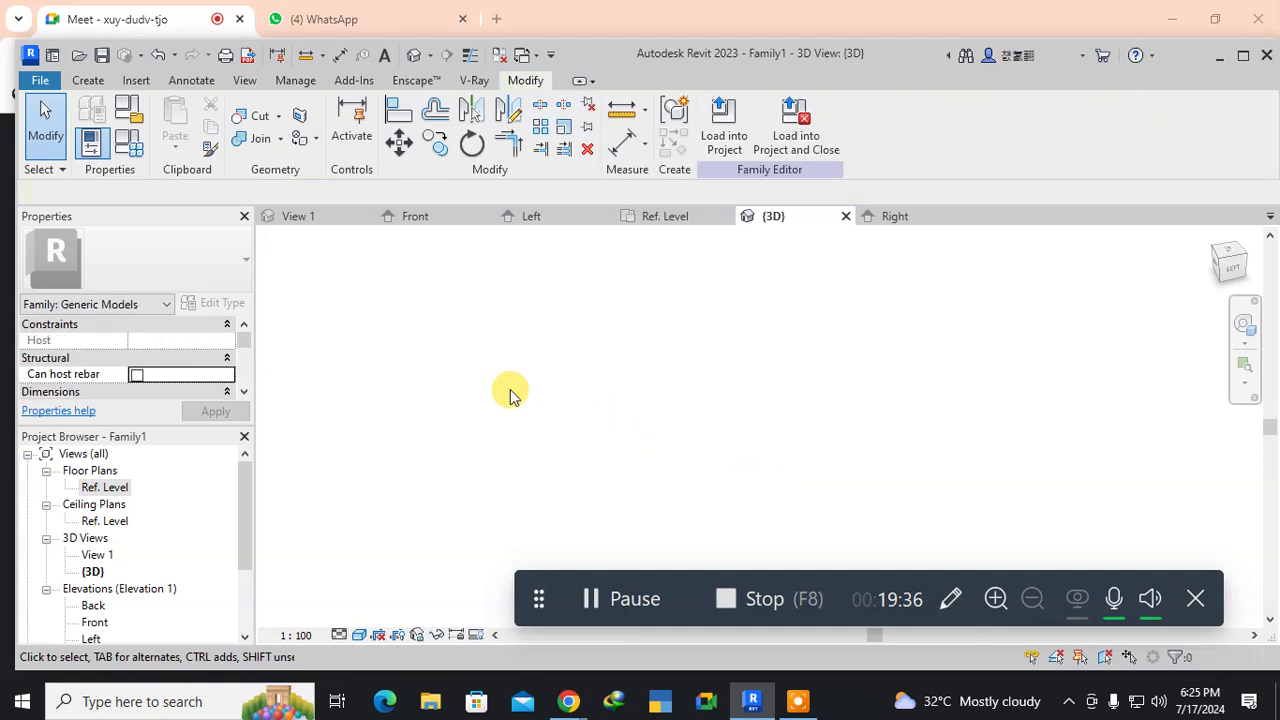
double_click(104, 488)
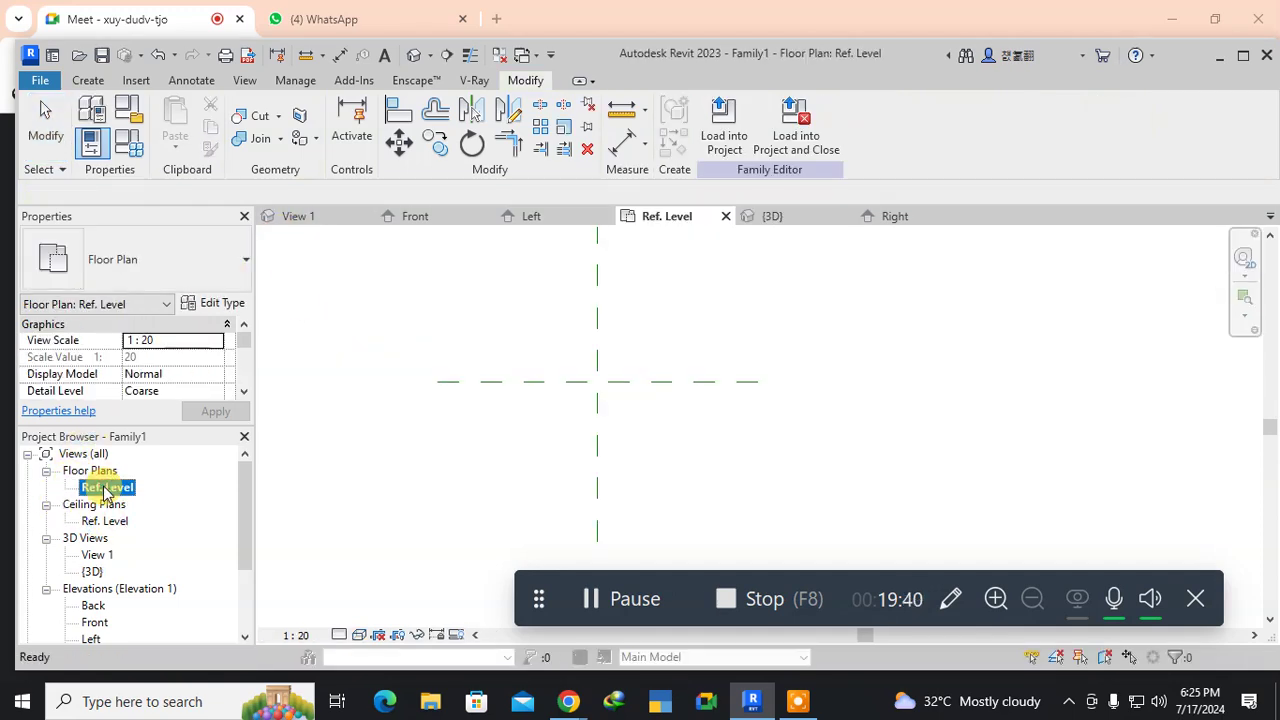
Create a 250 mm deep extrusion from a rectangle of about 2300 by 1700 mm around the reference plane intersection.
left_click(87, 80)
left_click(176, 130)
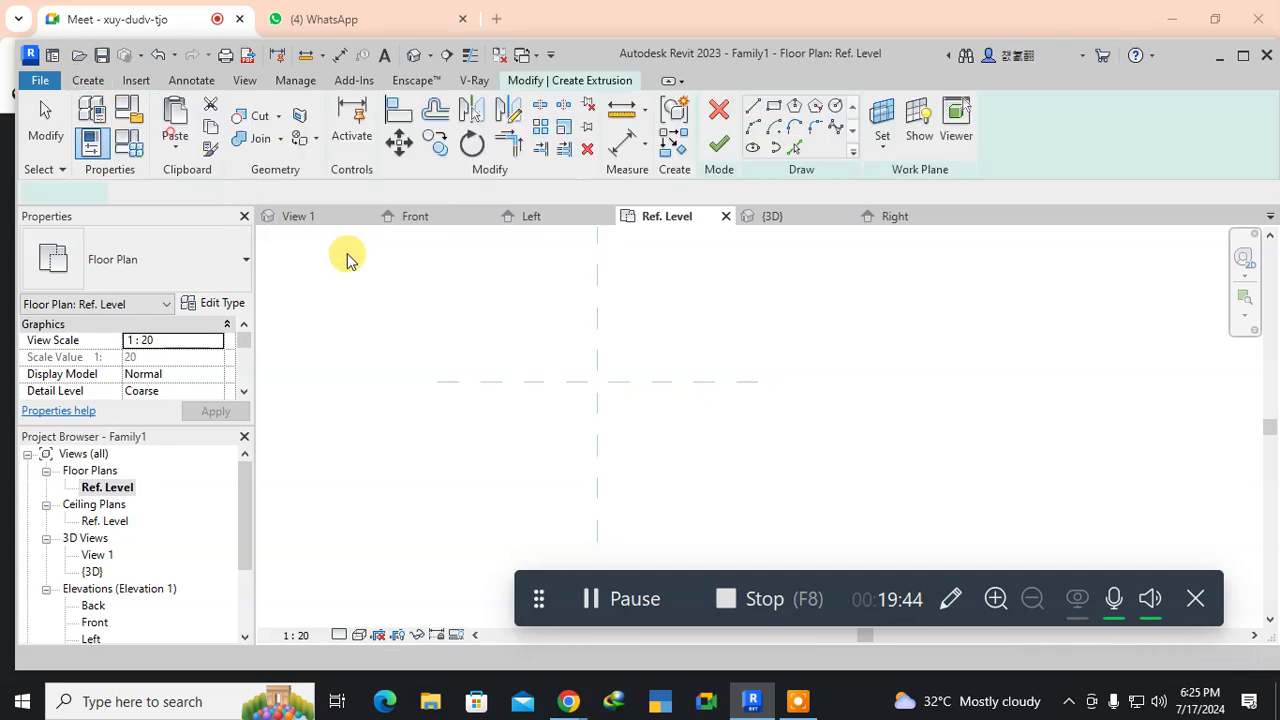
left_click(482, 334)
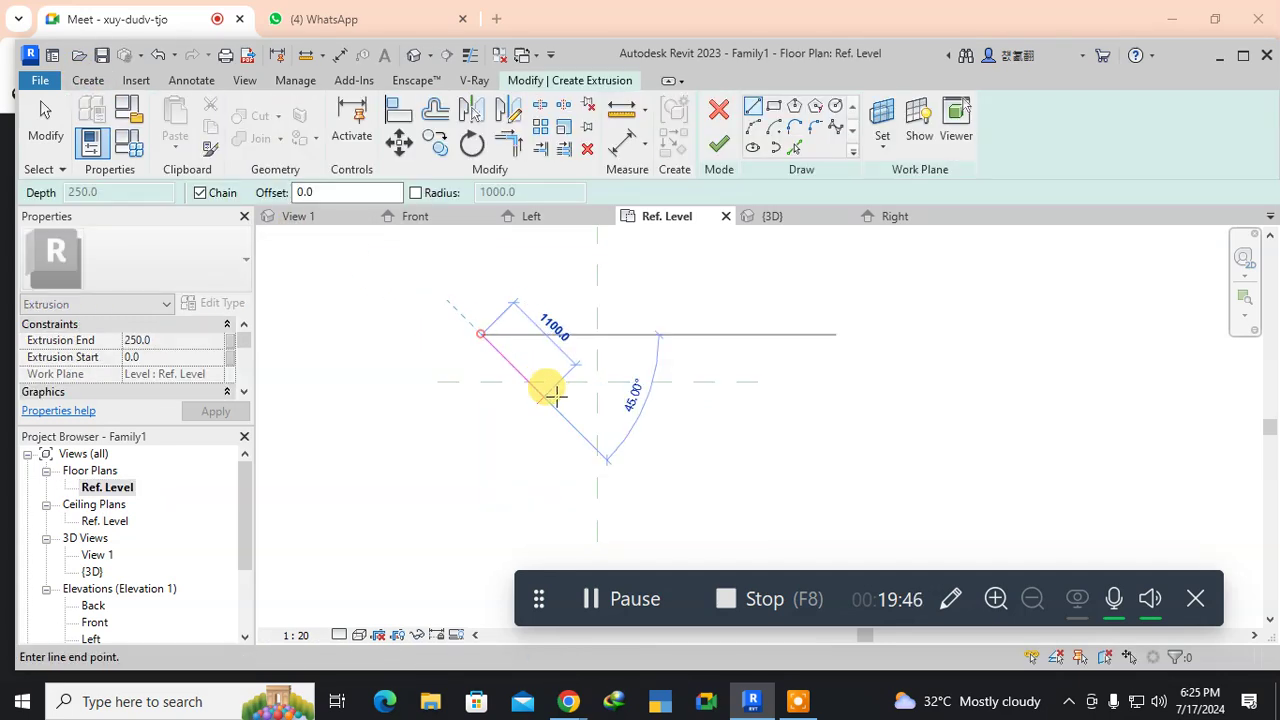
key("Escape")
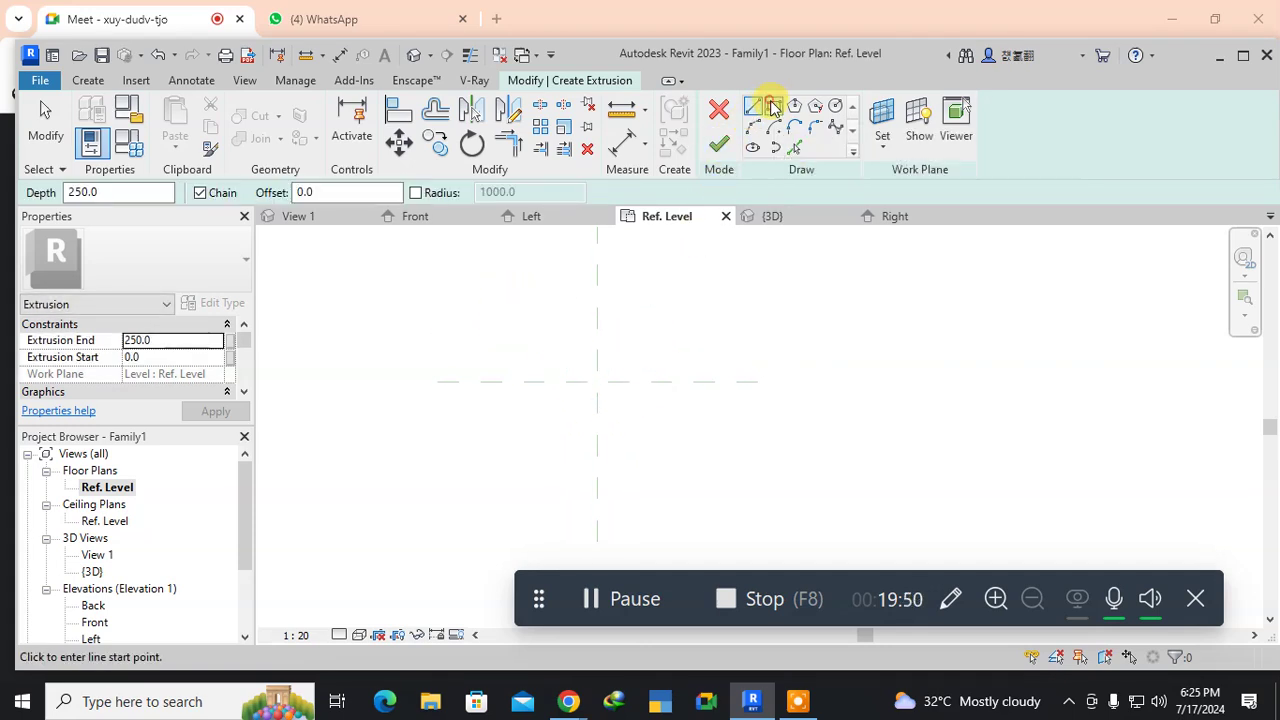
left_click(774, 106)
left_click(510, 320)
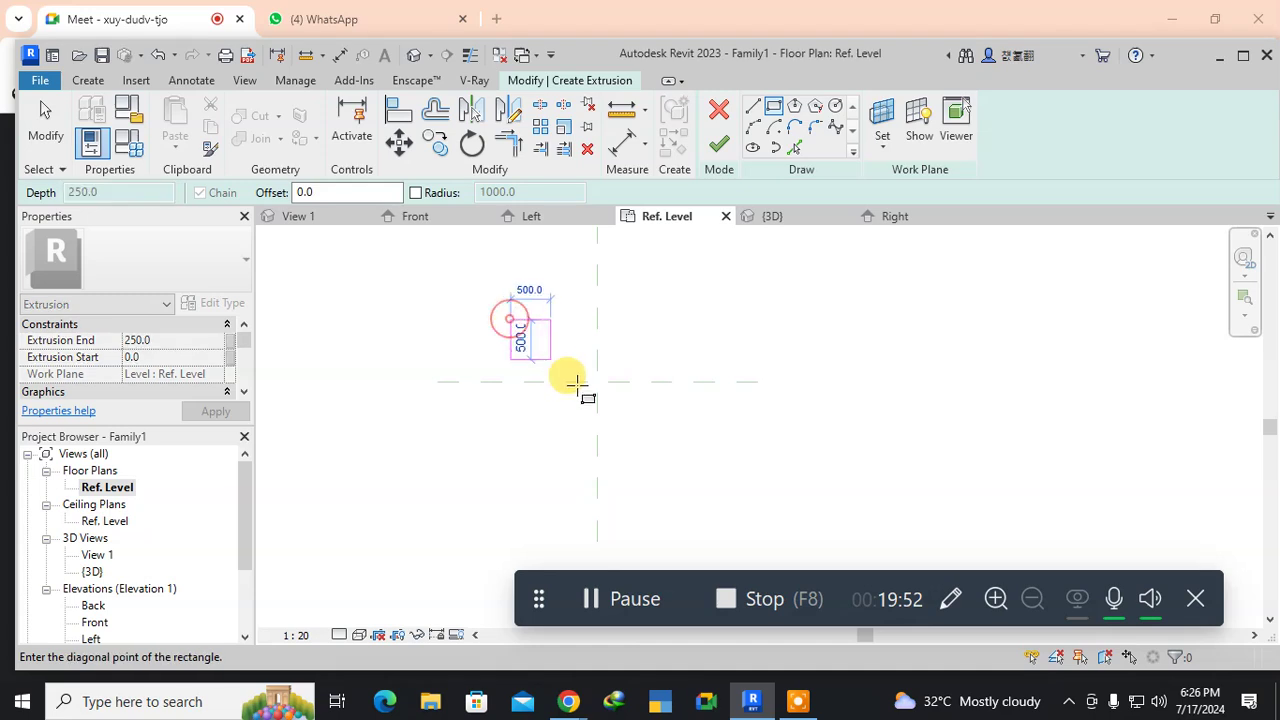
left_click(692, 455)
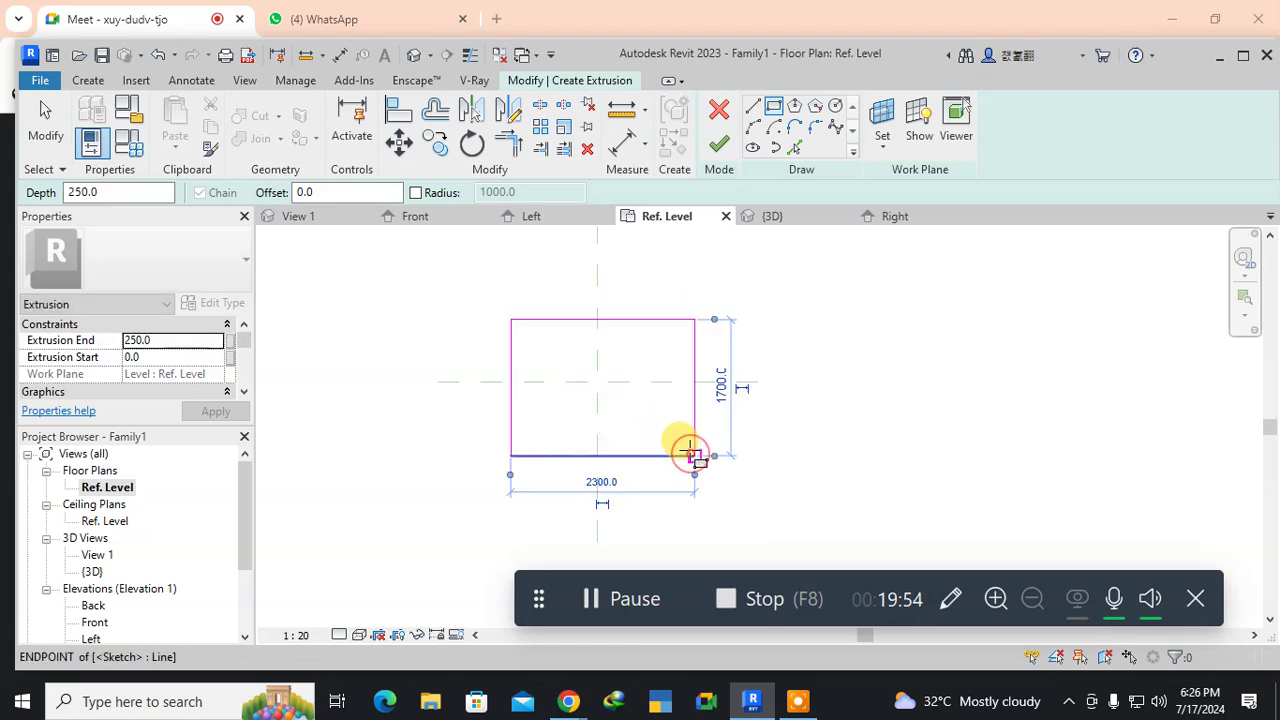
left_click(717, 147)
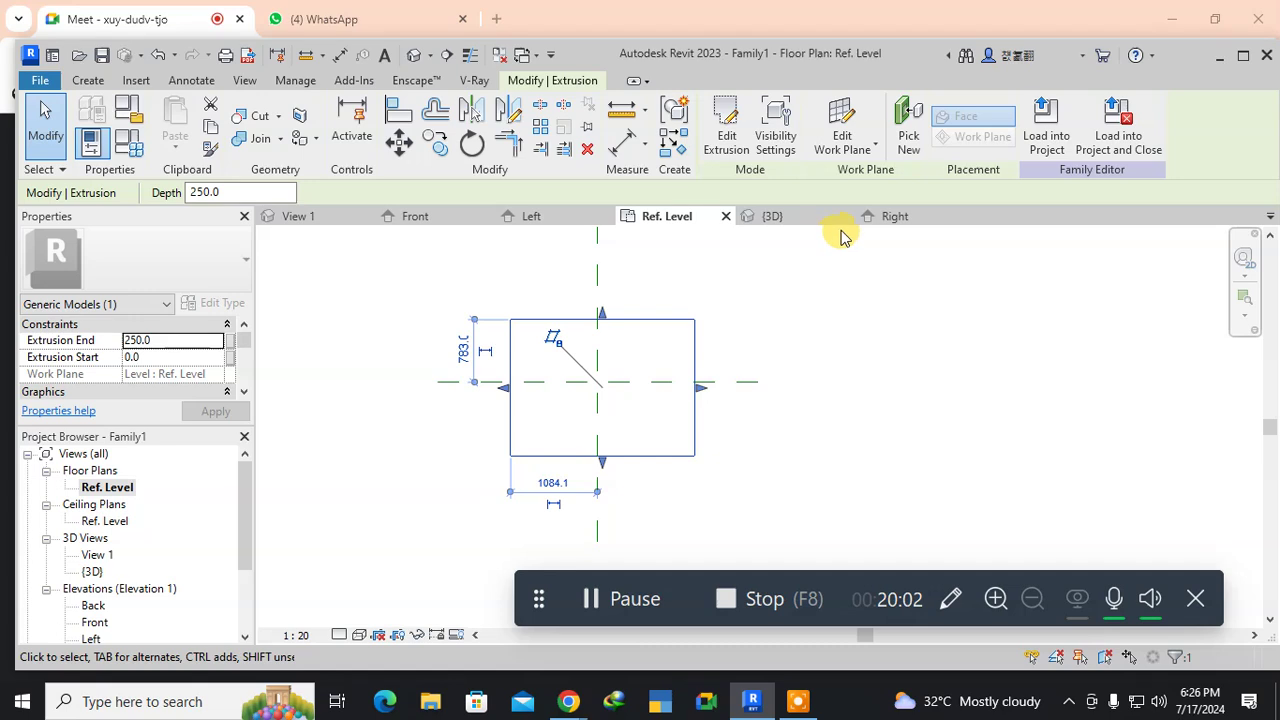
In the {3D} view, stretch the extrusion's top face upward into a tall box.
left_click(774, 219)
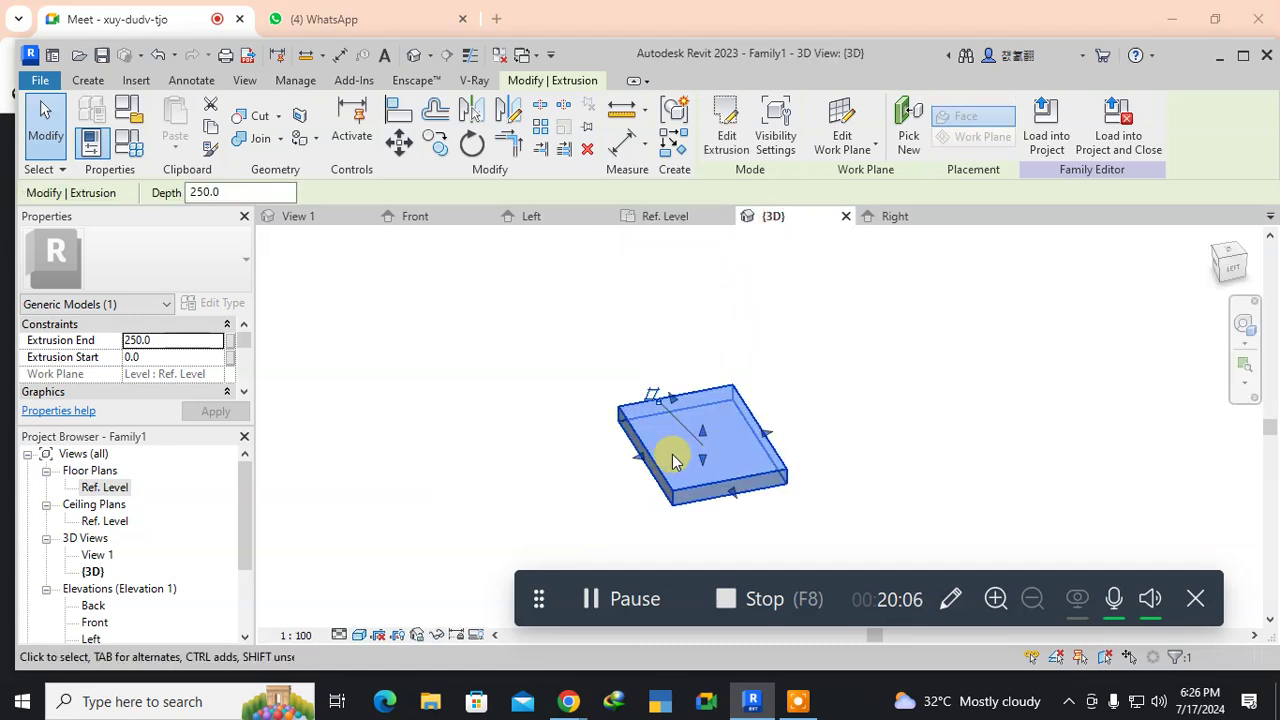
left_click_drag(704, 436, 694, 282)
left_click(557, 445)
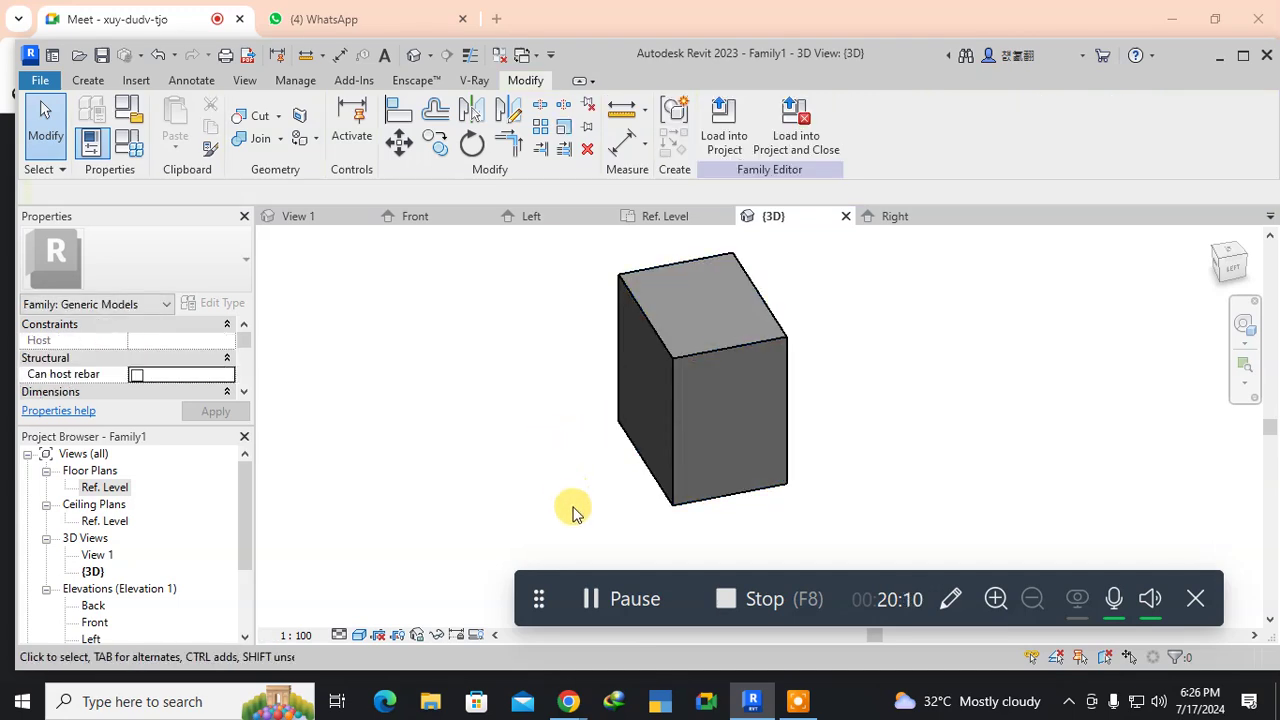
middle_click_drag(571, 509, 380, 537)
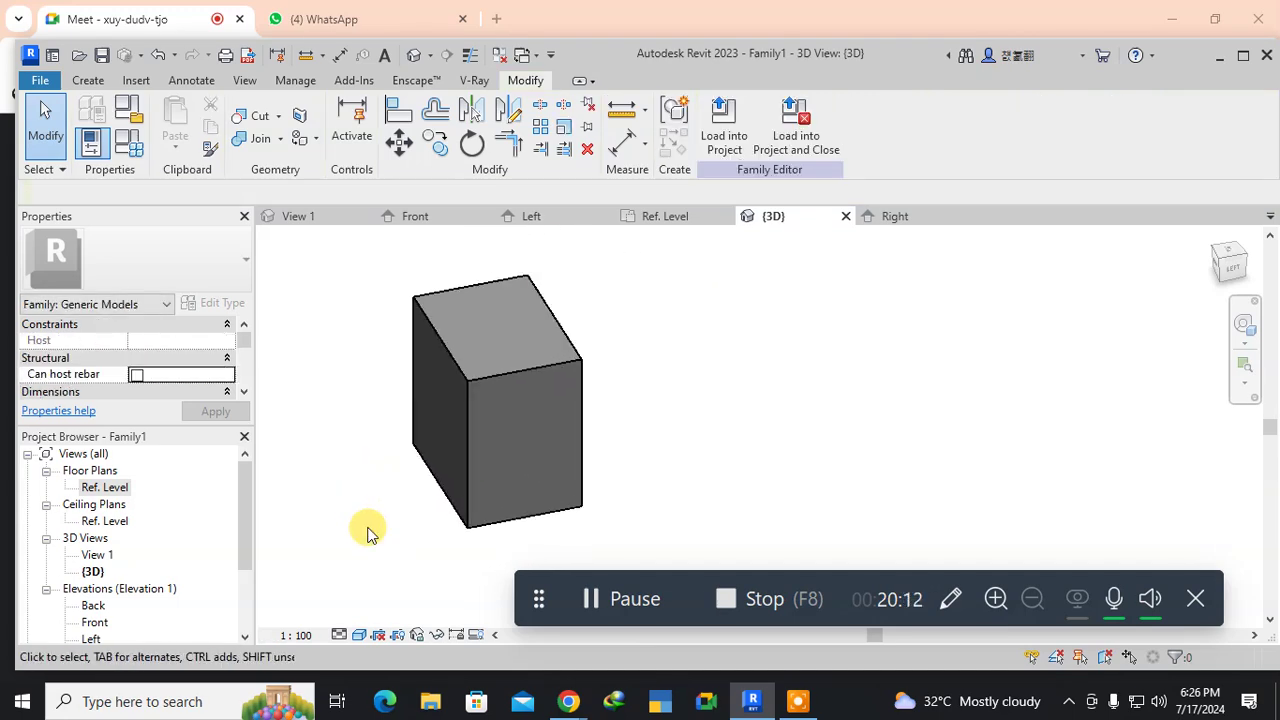
Start a sweep along the two vertical edges and top edge of one side face of the box, and open its profile for sketching.
left_click(88, 80)
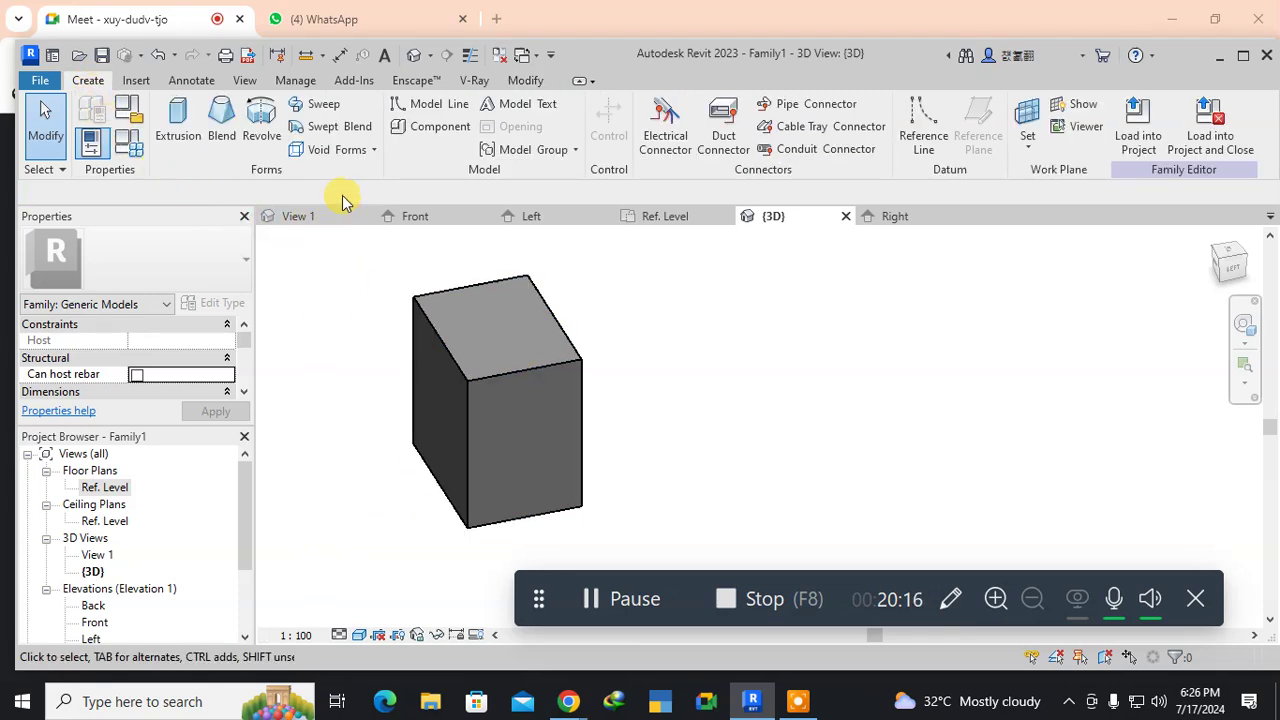
left_click(320, 106)
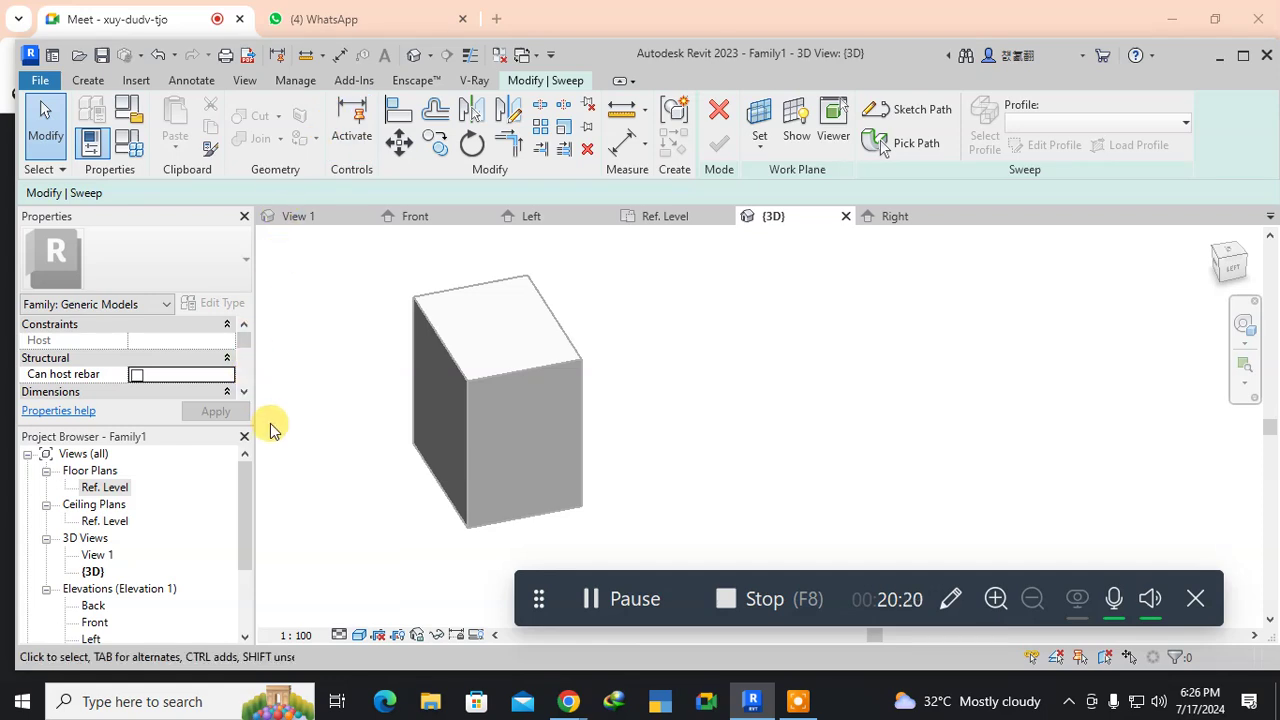
left_click(916, 146)
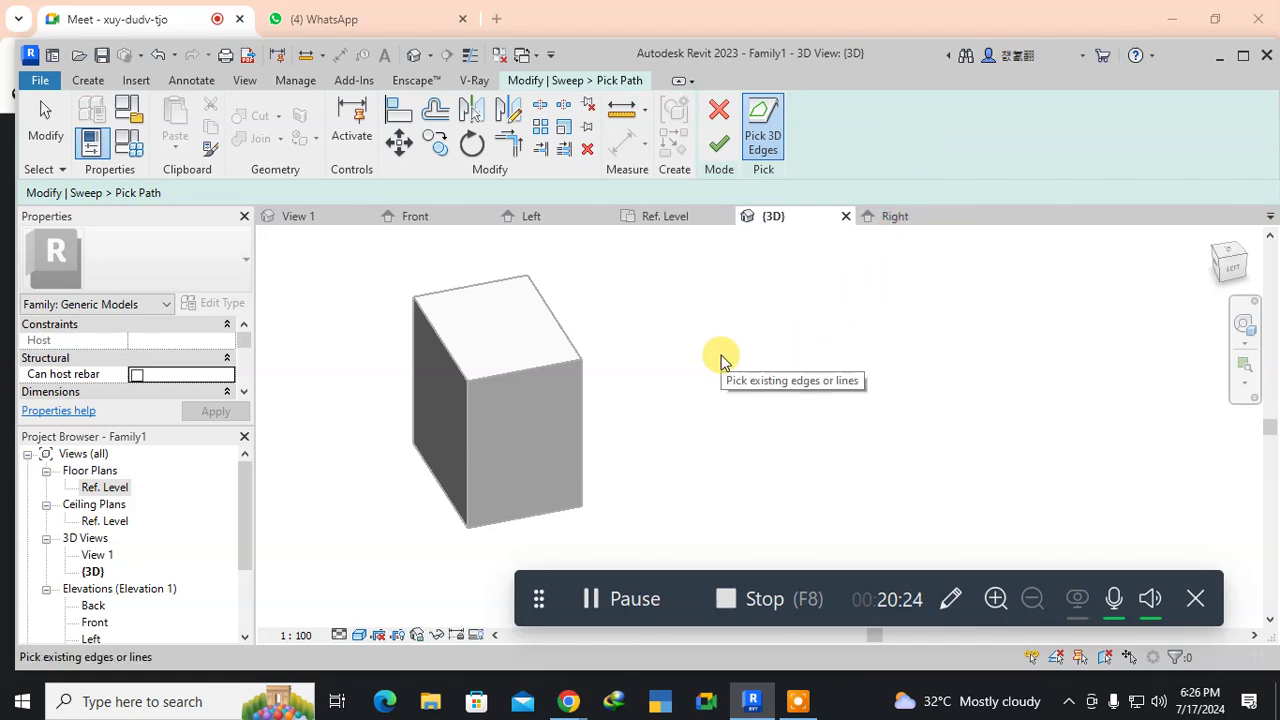
left_click(470, 455)
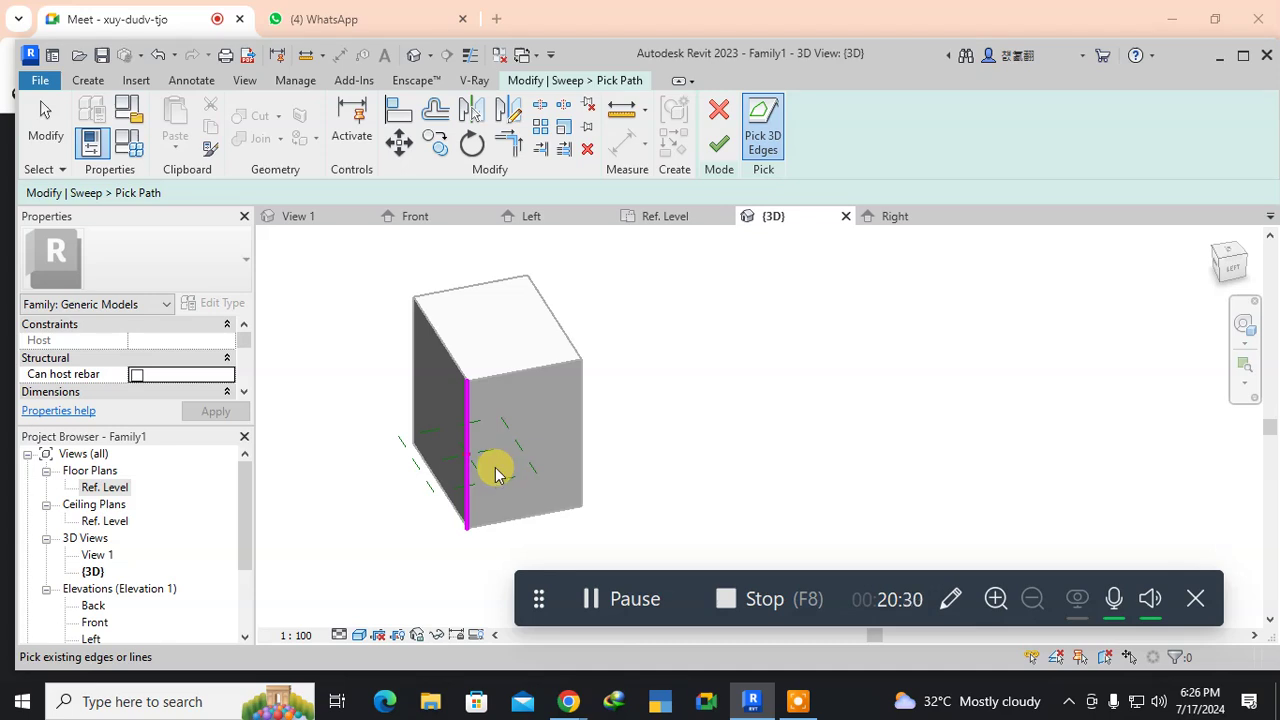
left_click(492, 375)
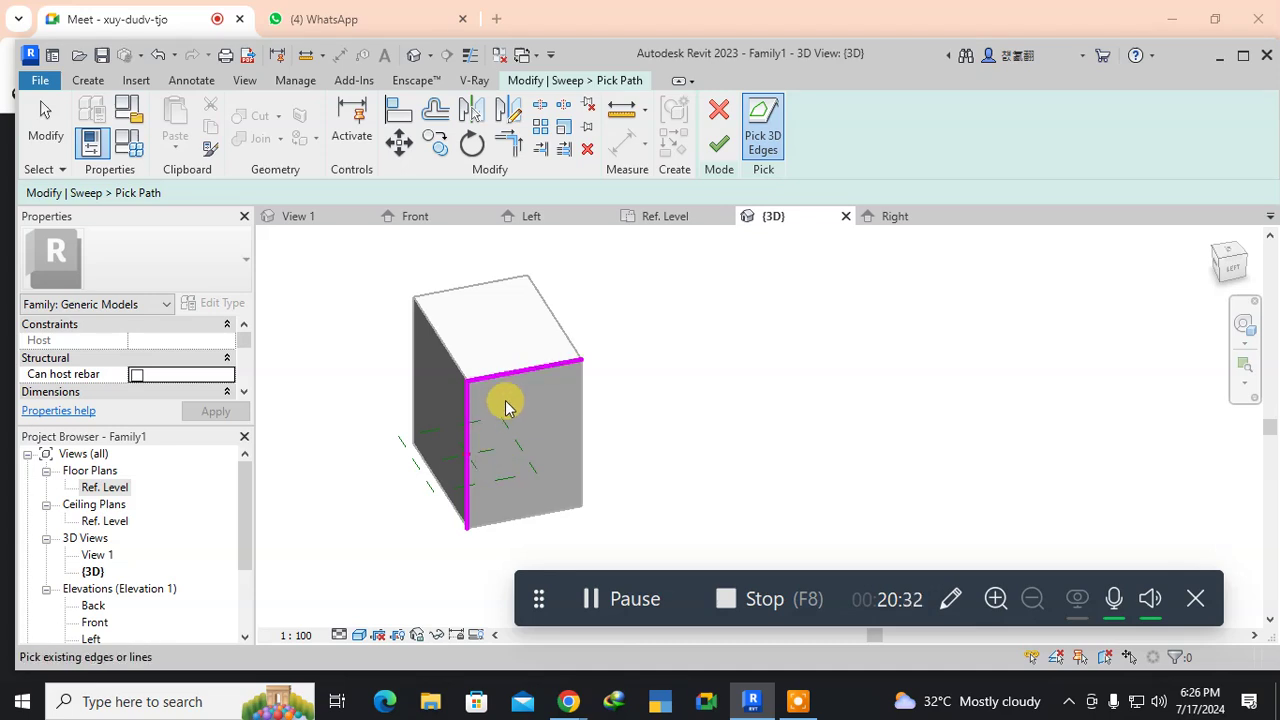
left_click(581, 416)
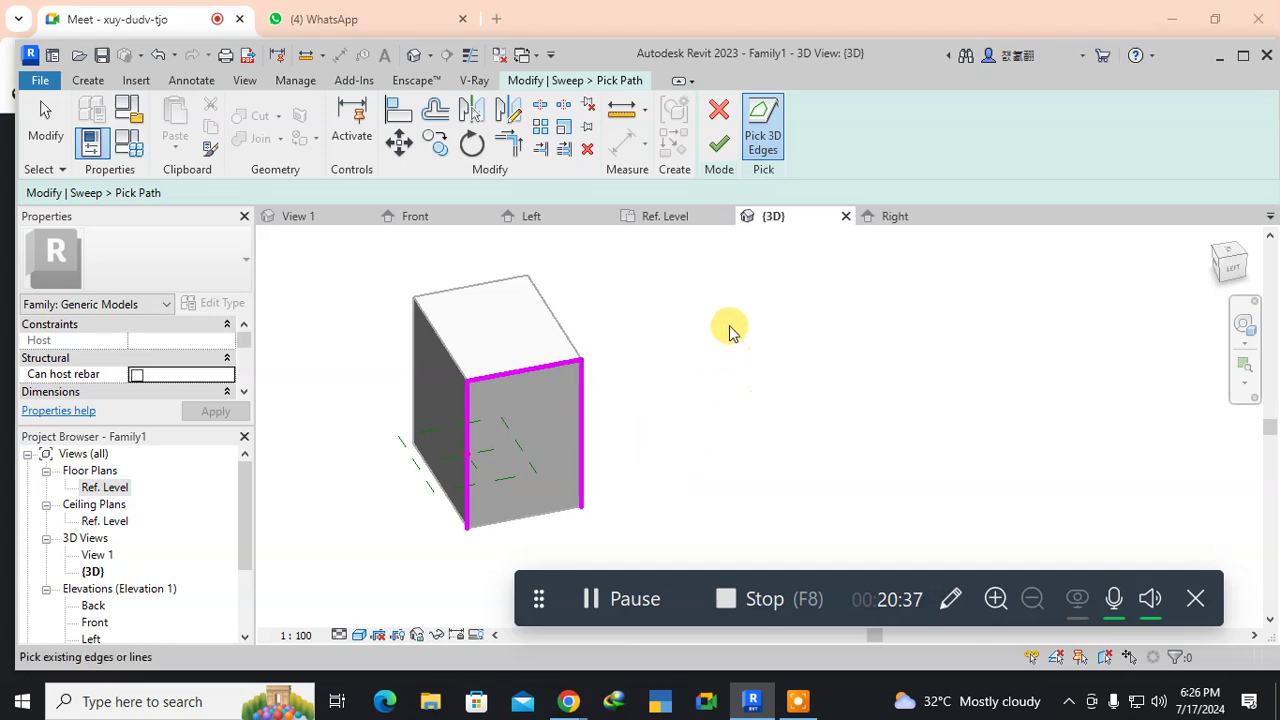
left_click(716, 146)
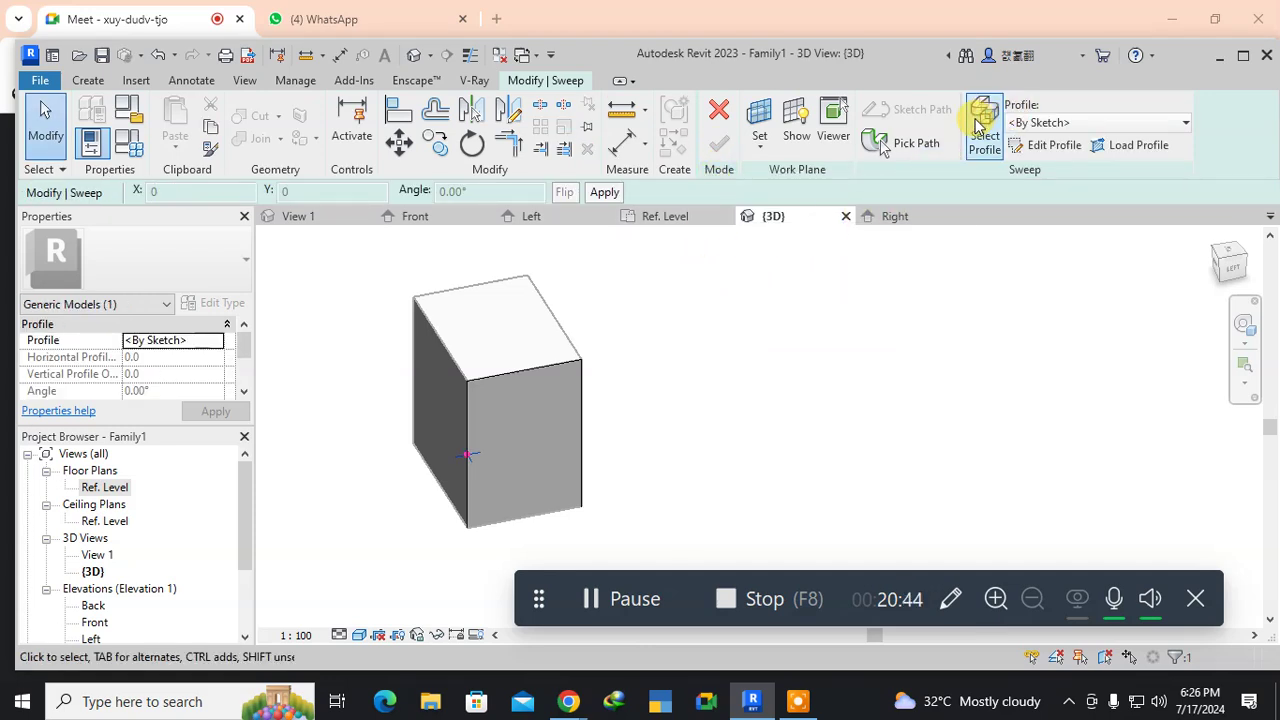
left_click(1032, 148)
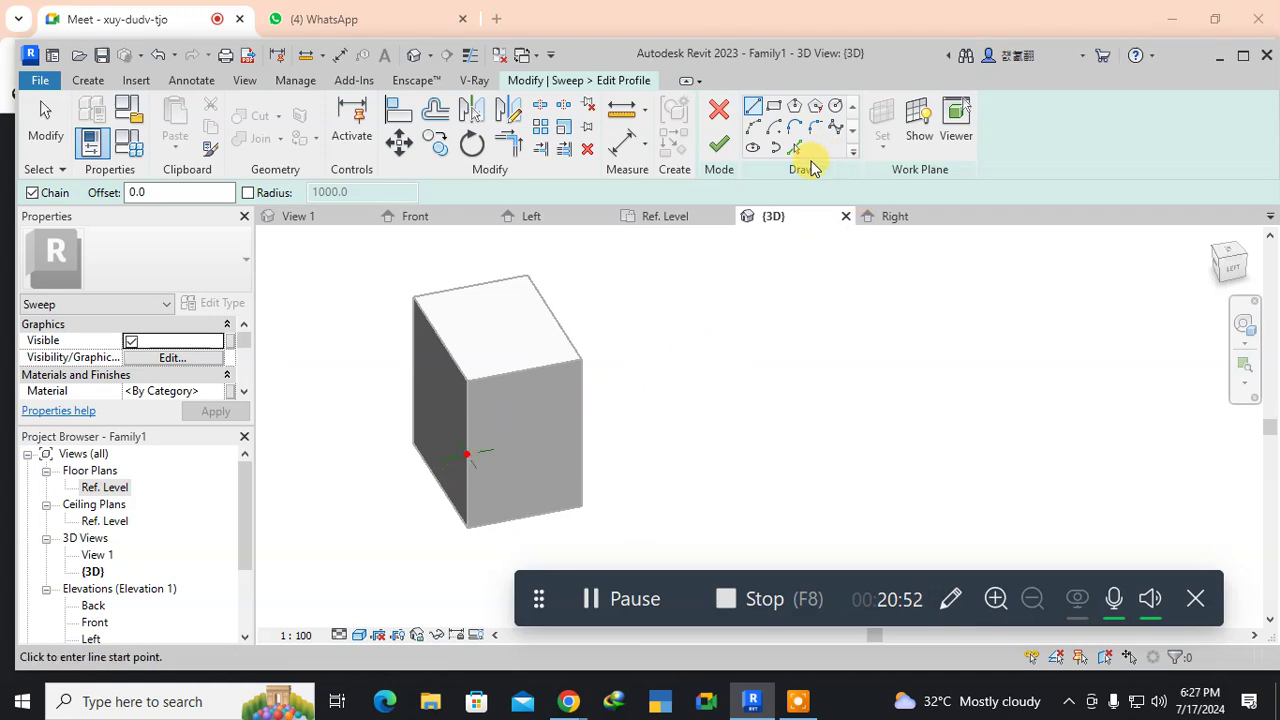
Sketch a circular sweep profile with a 100 mm radius centred on the path point at the box's vertical edge.
left_click(830, 112)
scroll(452, 464, "up", 3)
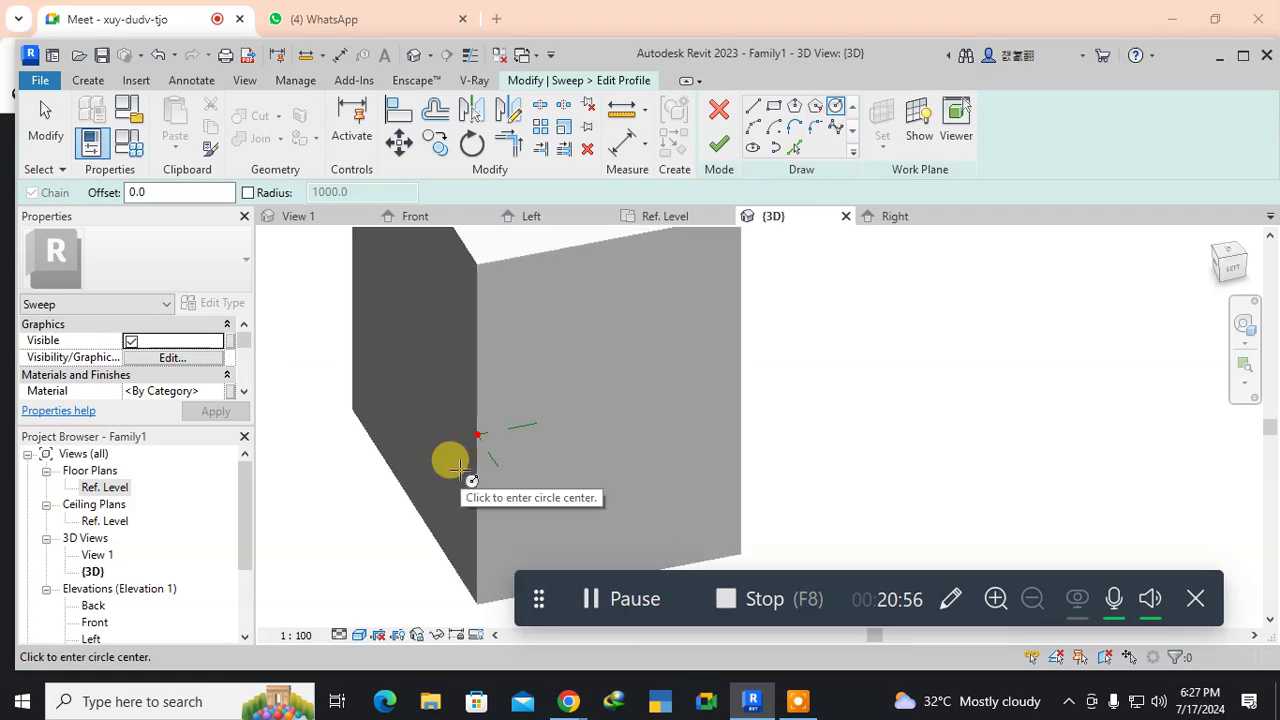
scroll(458, 468, "up", 3)
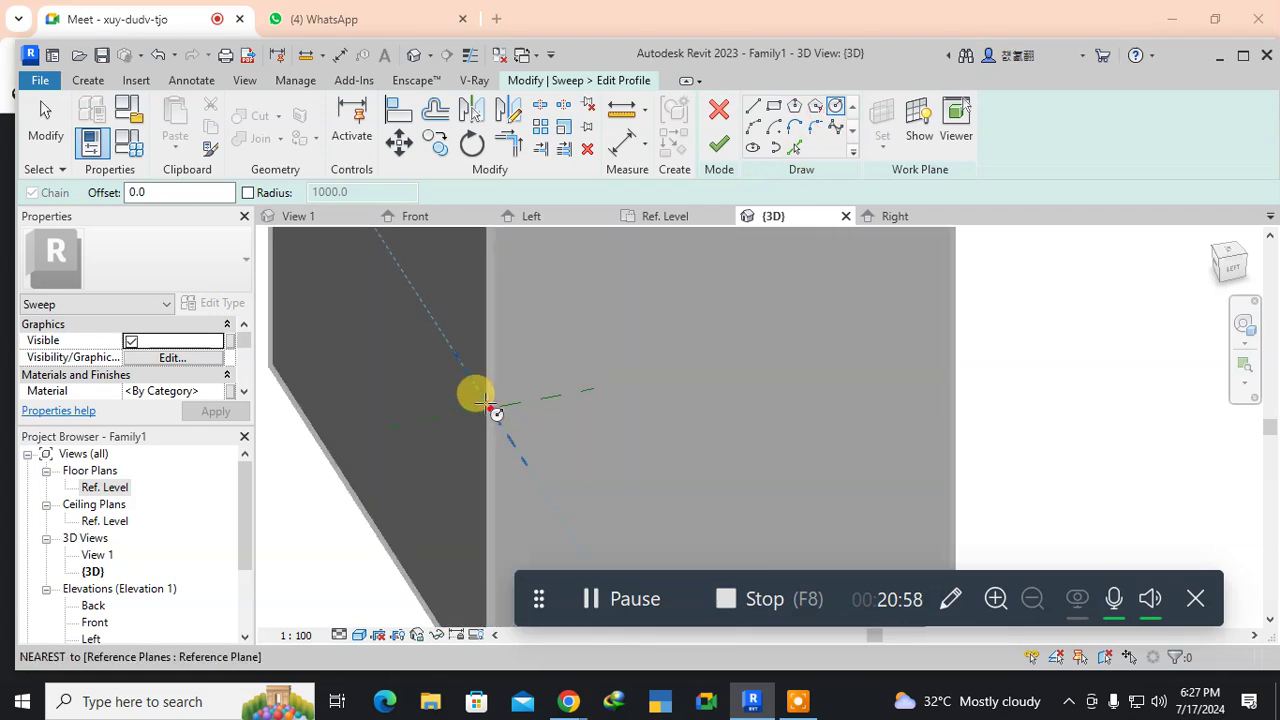
left_click(488, 404)
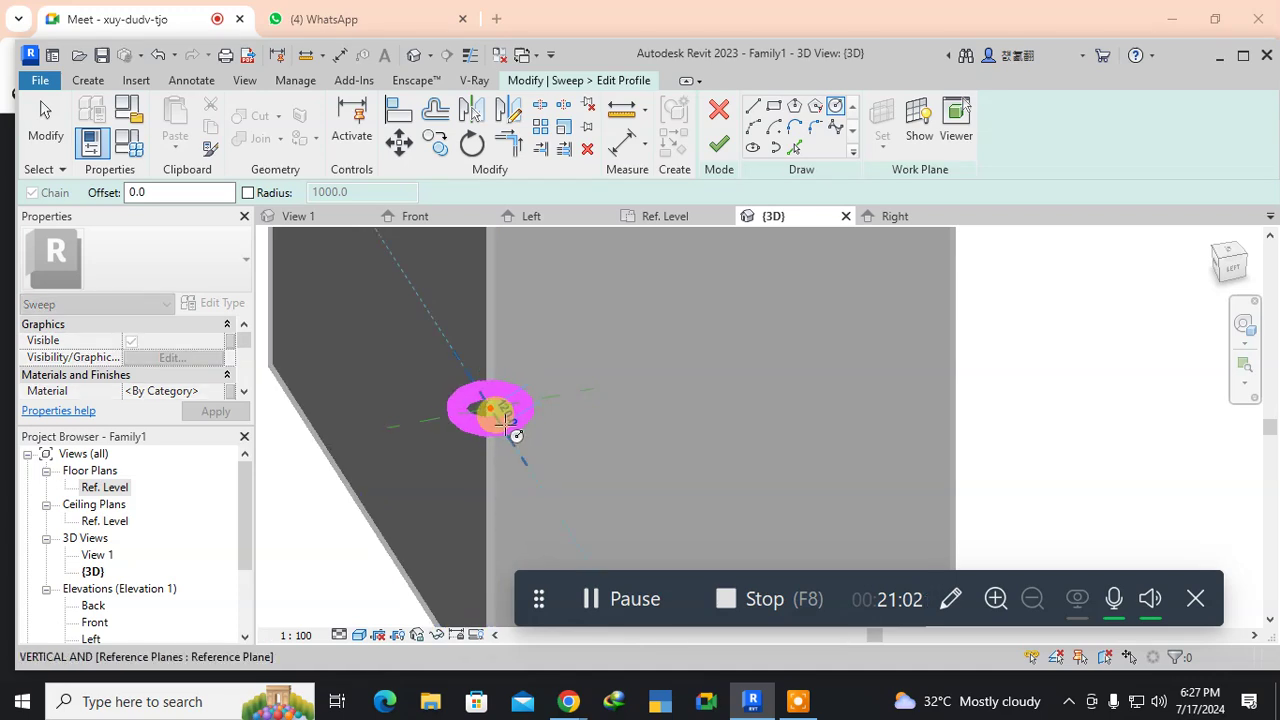
left_click(491, 420)
scroll(630, 455, "down", 1)
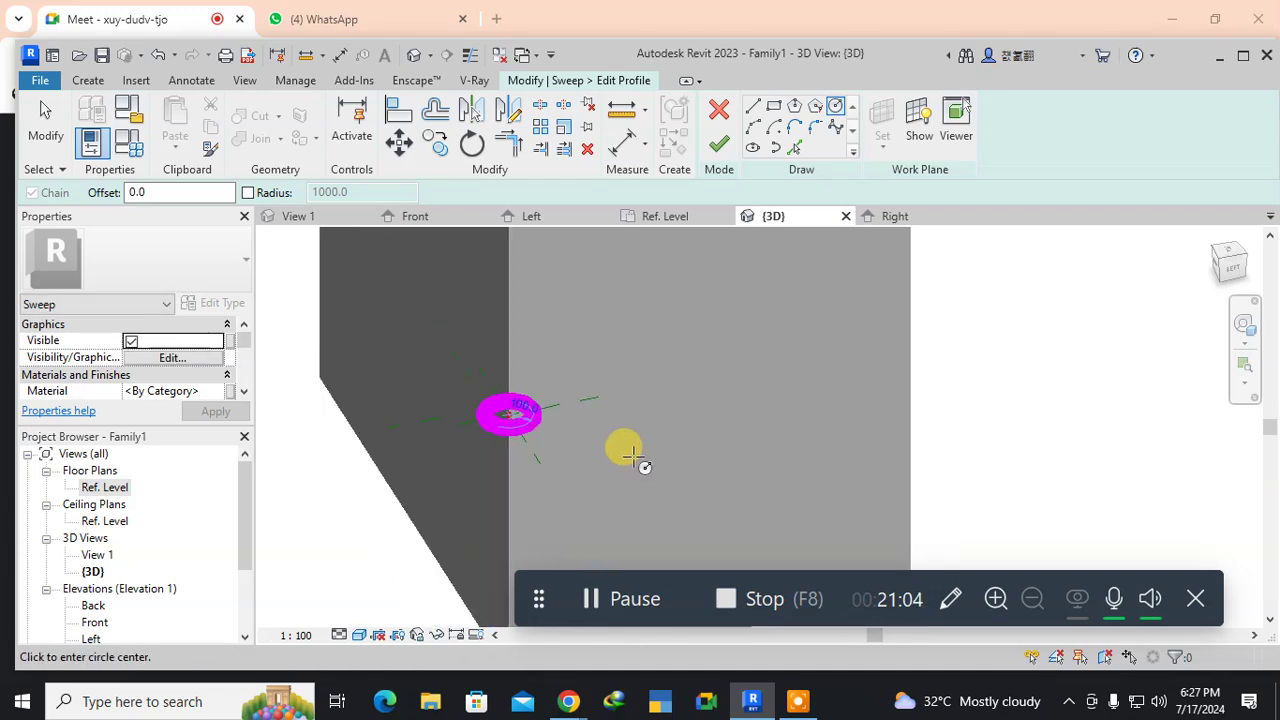
scroll(630, 455, "down", 3)
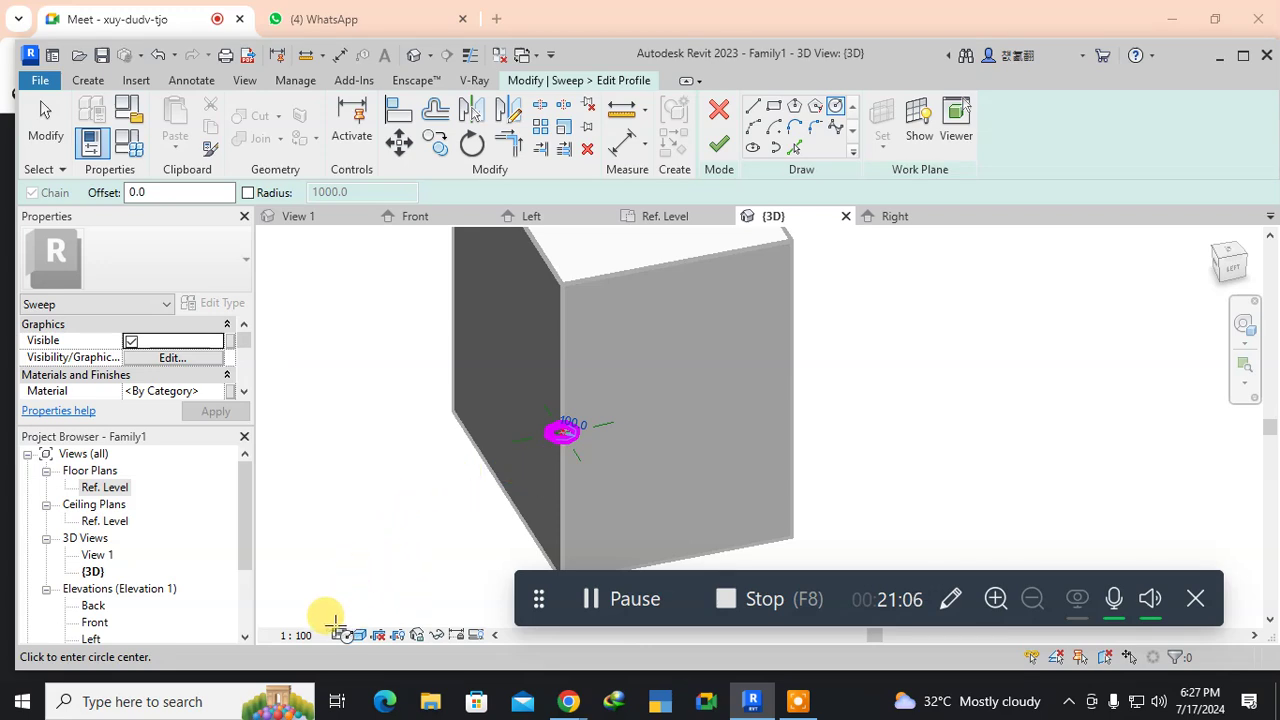
Set the {3D} view's scale to 1 : 1 and check the circle profile's outline at the box edge.
left_click(300, 635)
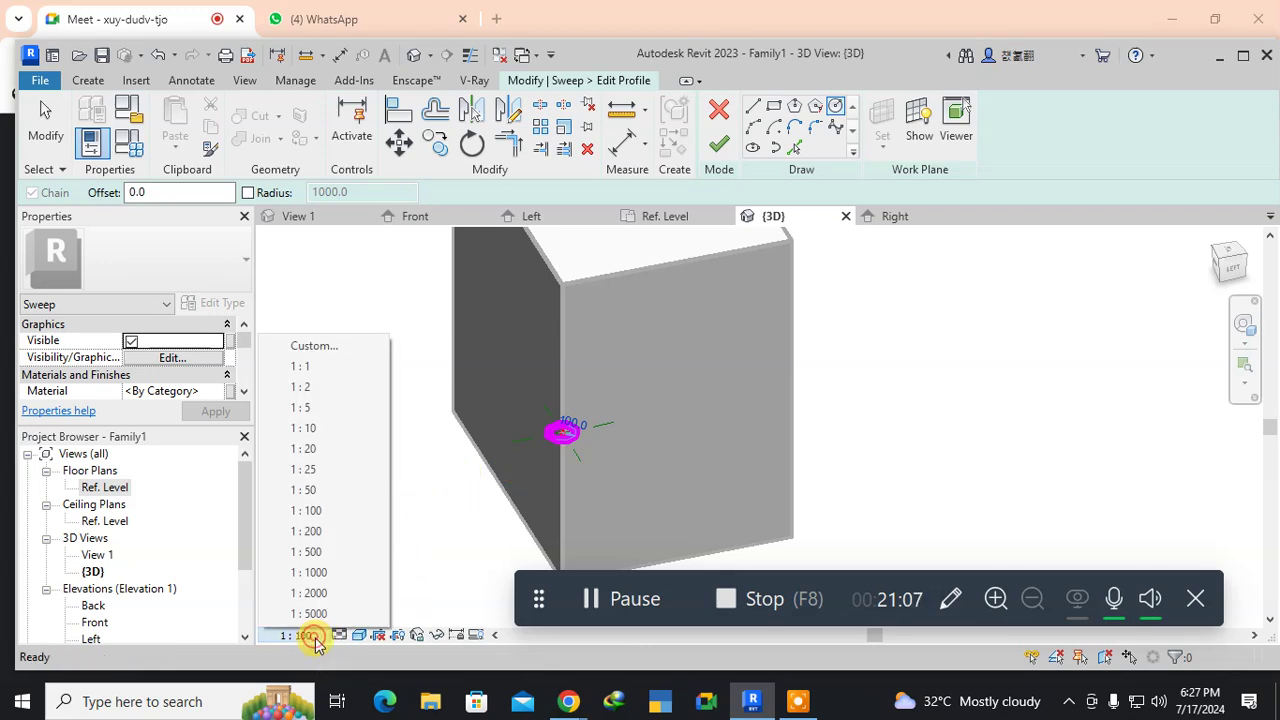
left_click(371, 368)
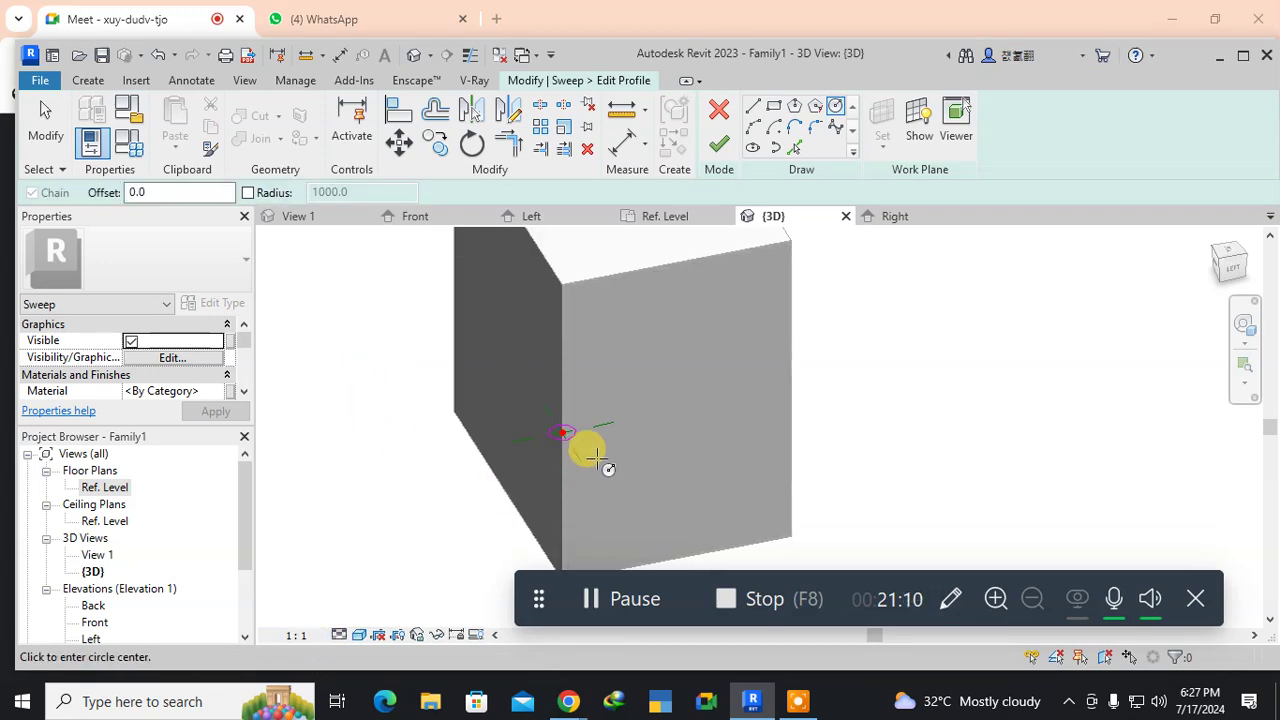
scroll(597, 457, "up", 4)
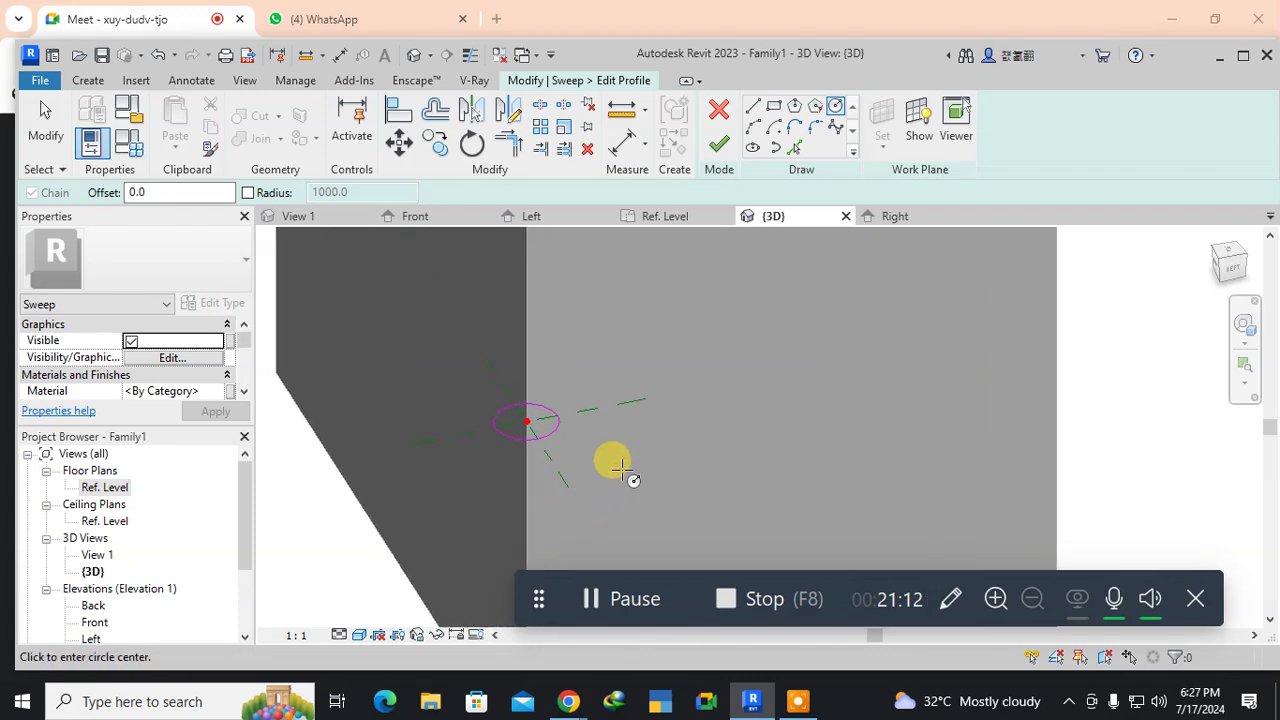
scroll(621, 468, "down", 3)
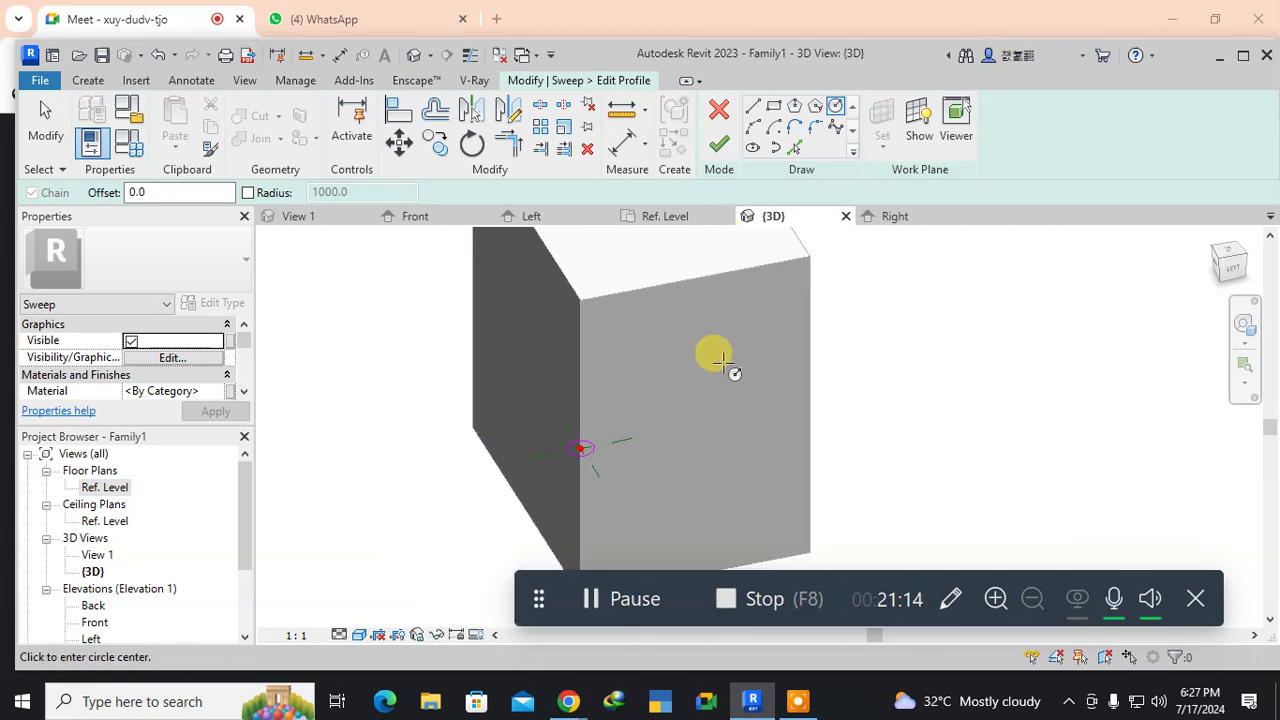
scroll(720, 350, "down", 2)
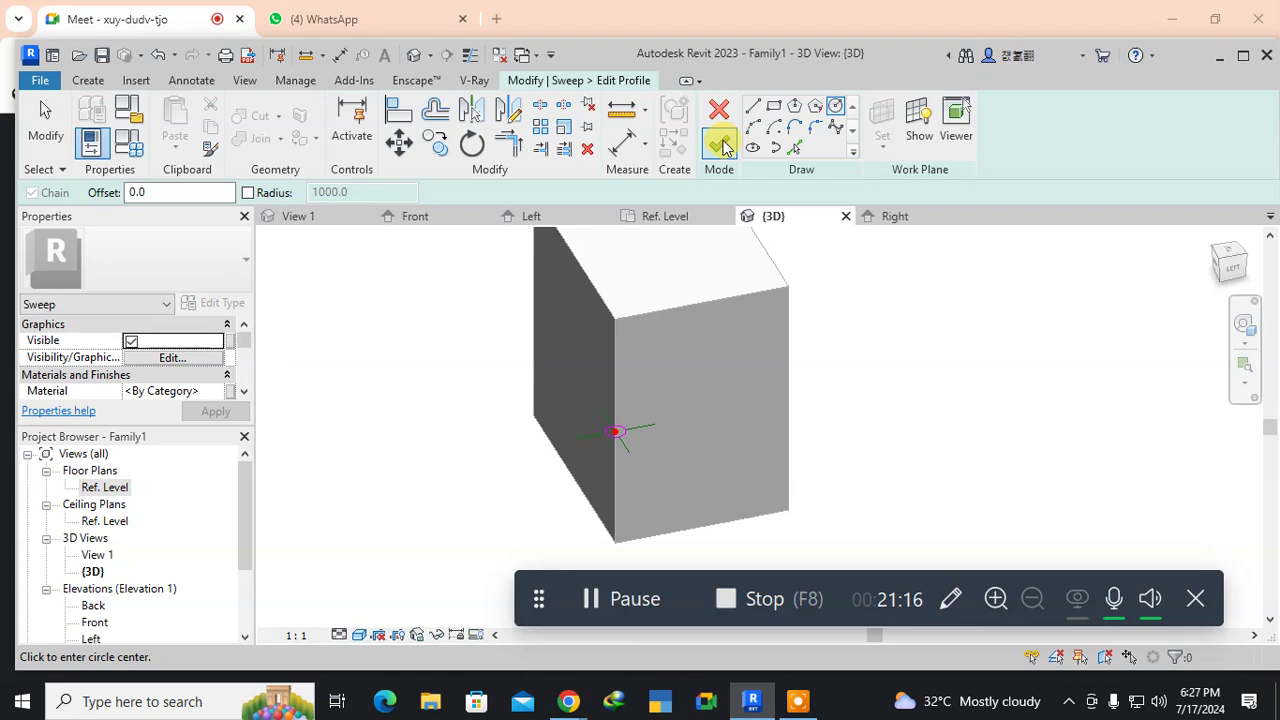
Finish the circular profile and complete the sweep along the picked box edges.
left_click(722, 145)
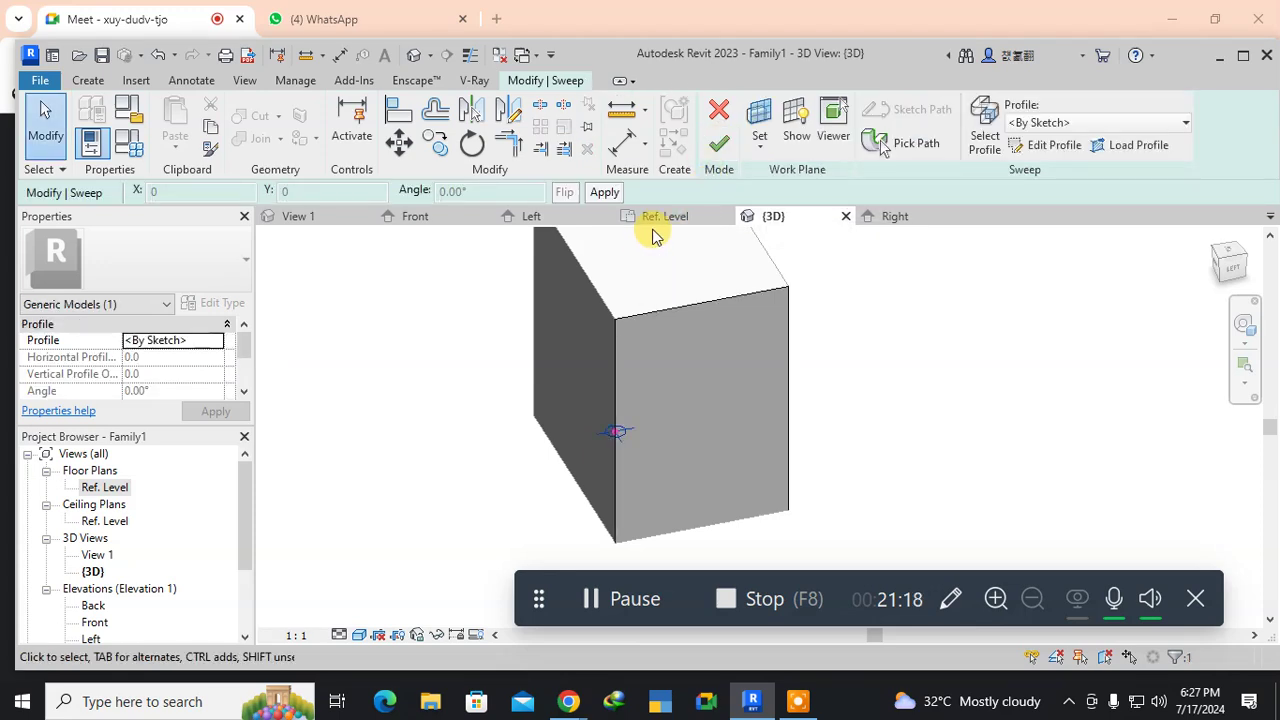
left_click(717, 145)
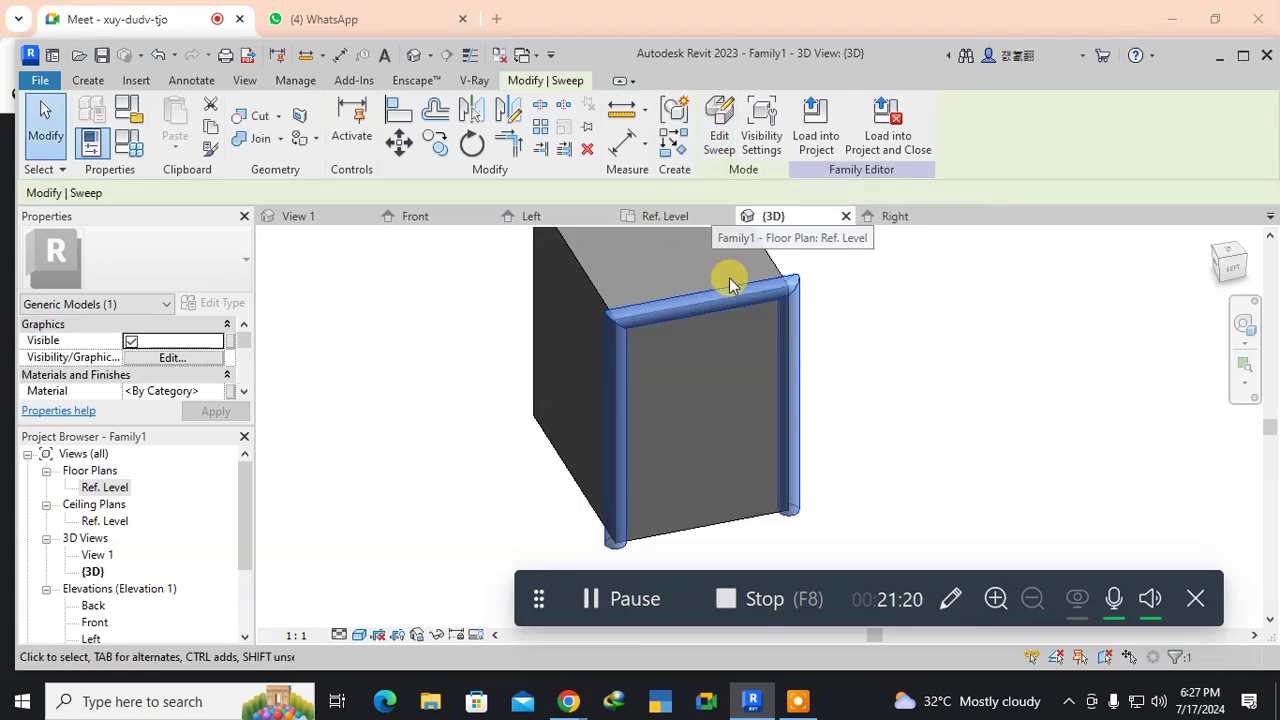
left_click(858, 416)
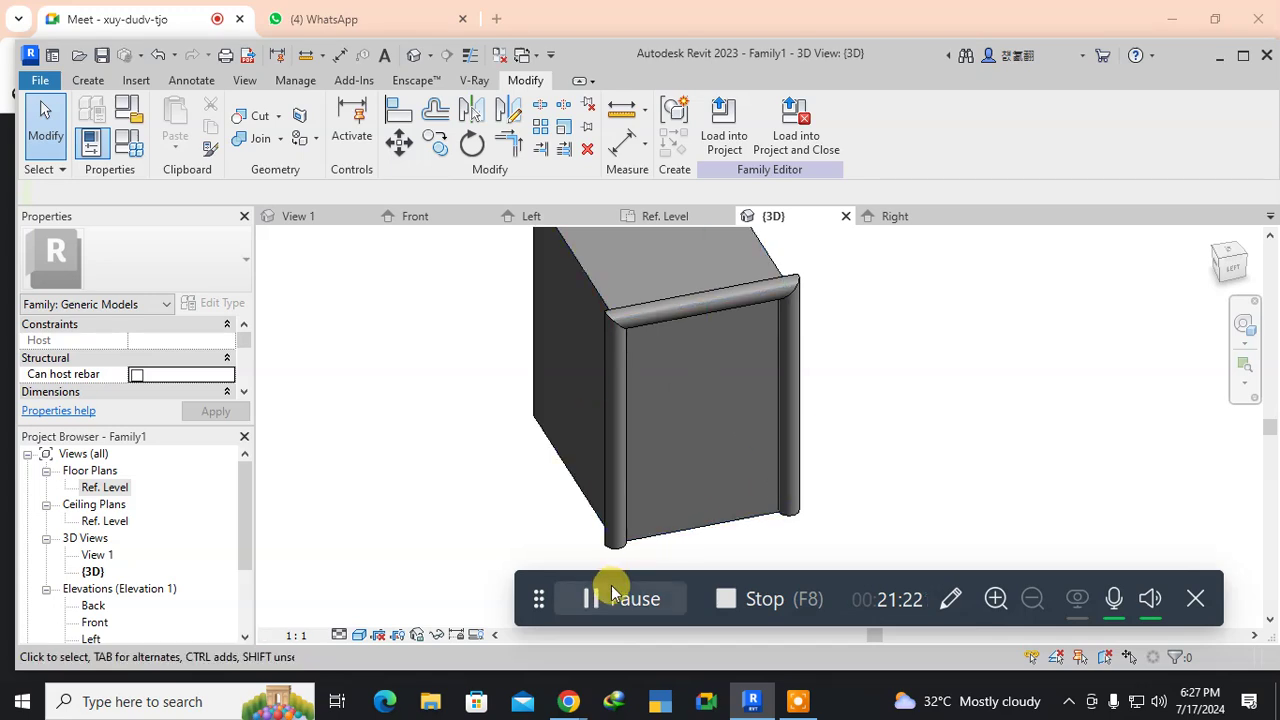
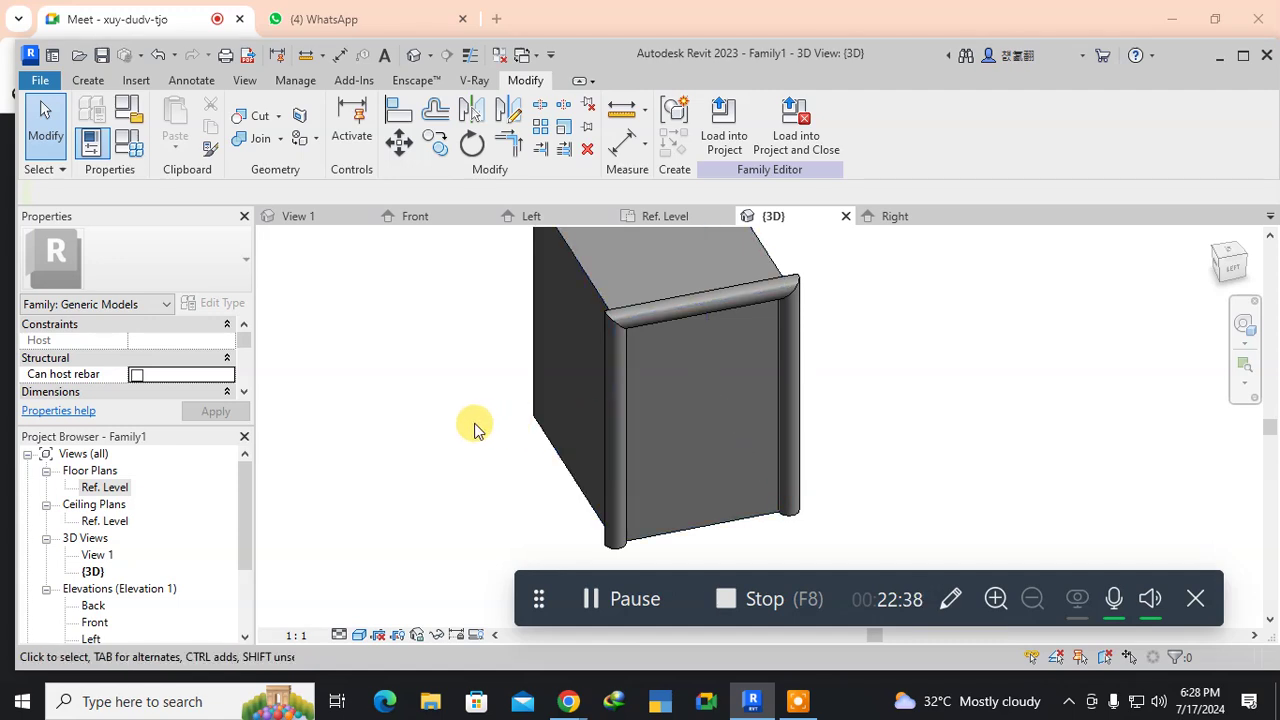
In the Ref. Level floor plan, delete the box and its edge sweep.
double_click(108, 487)
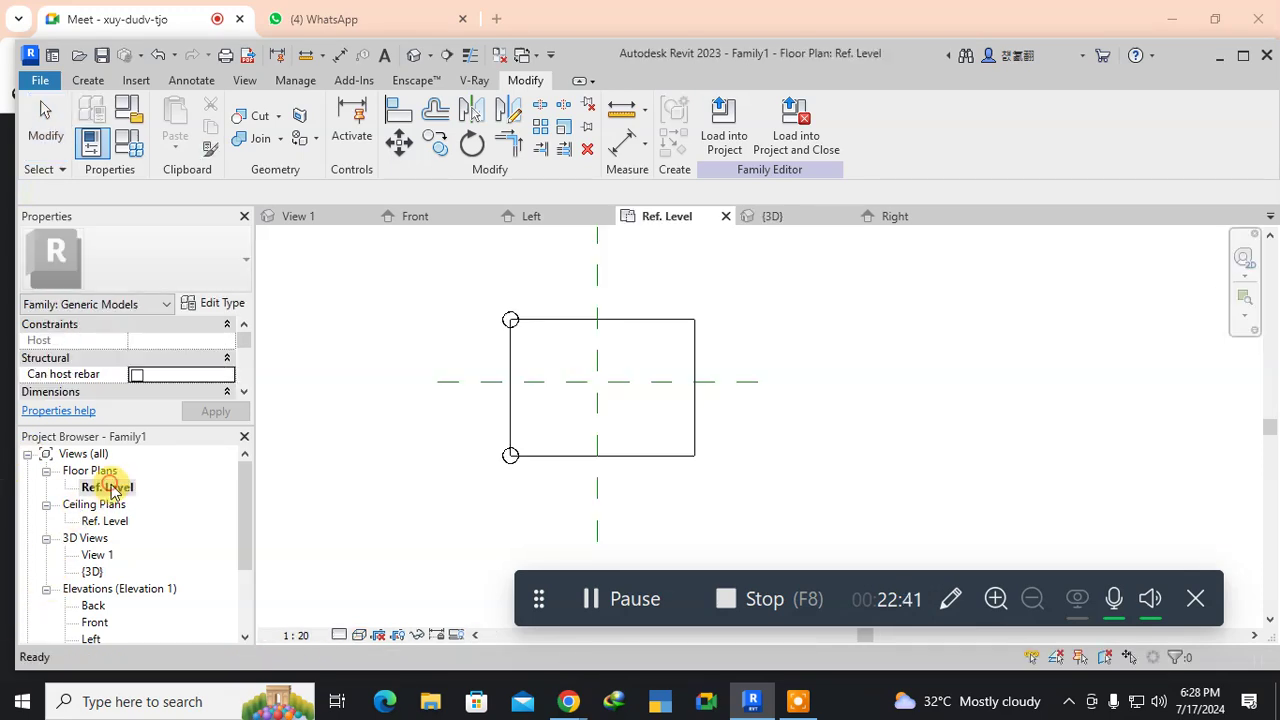
left_click(467, 290)
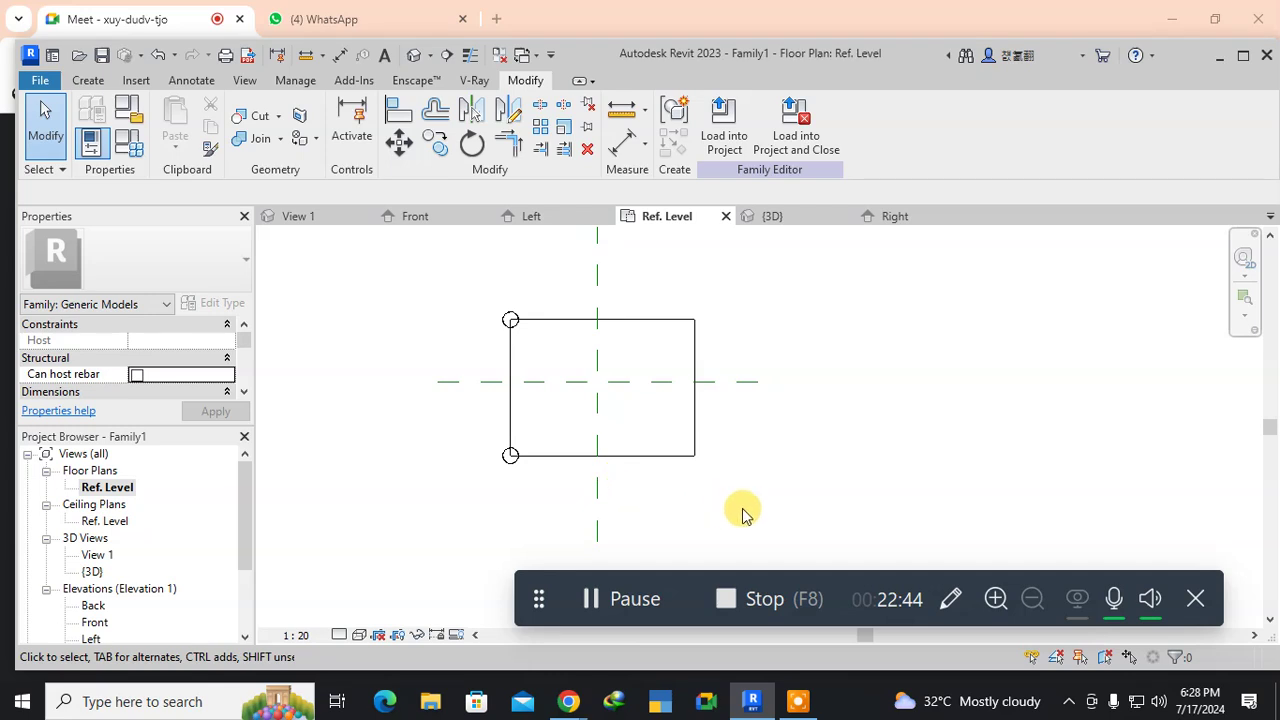
left_click_drag(743, 512, 396, 226)
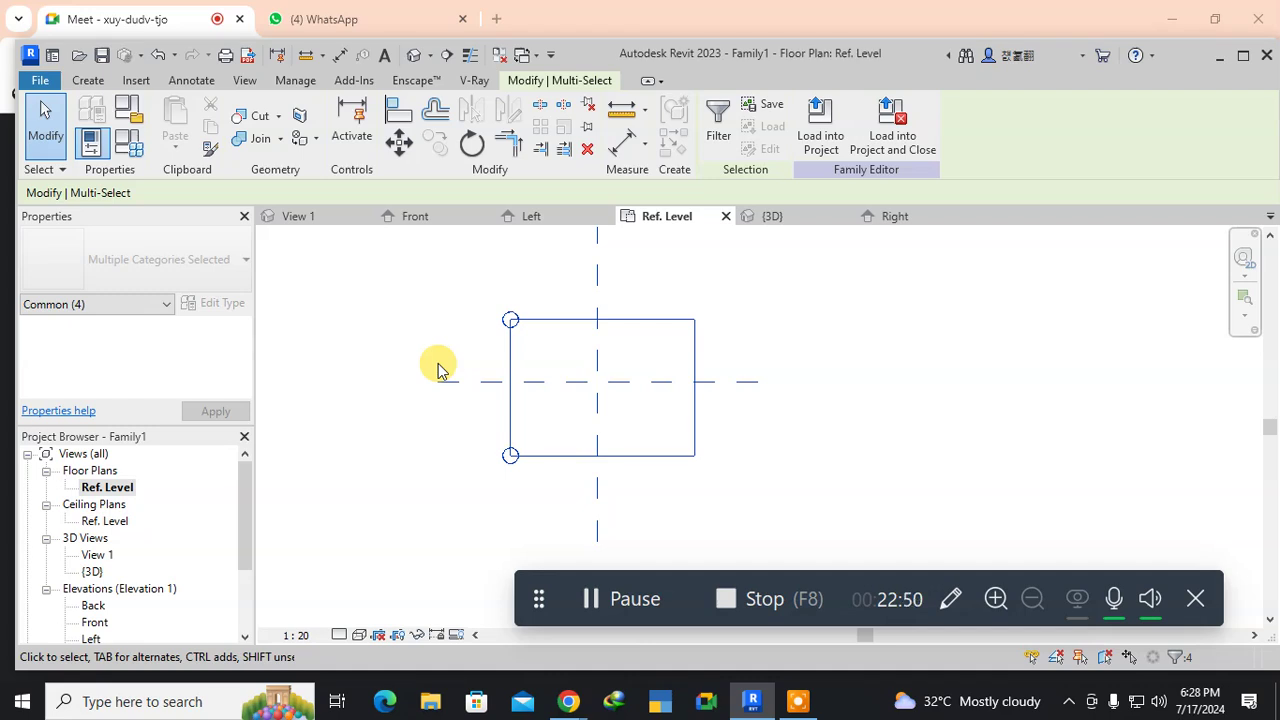
key("Delete")
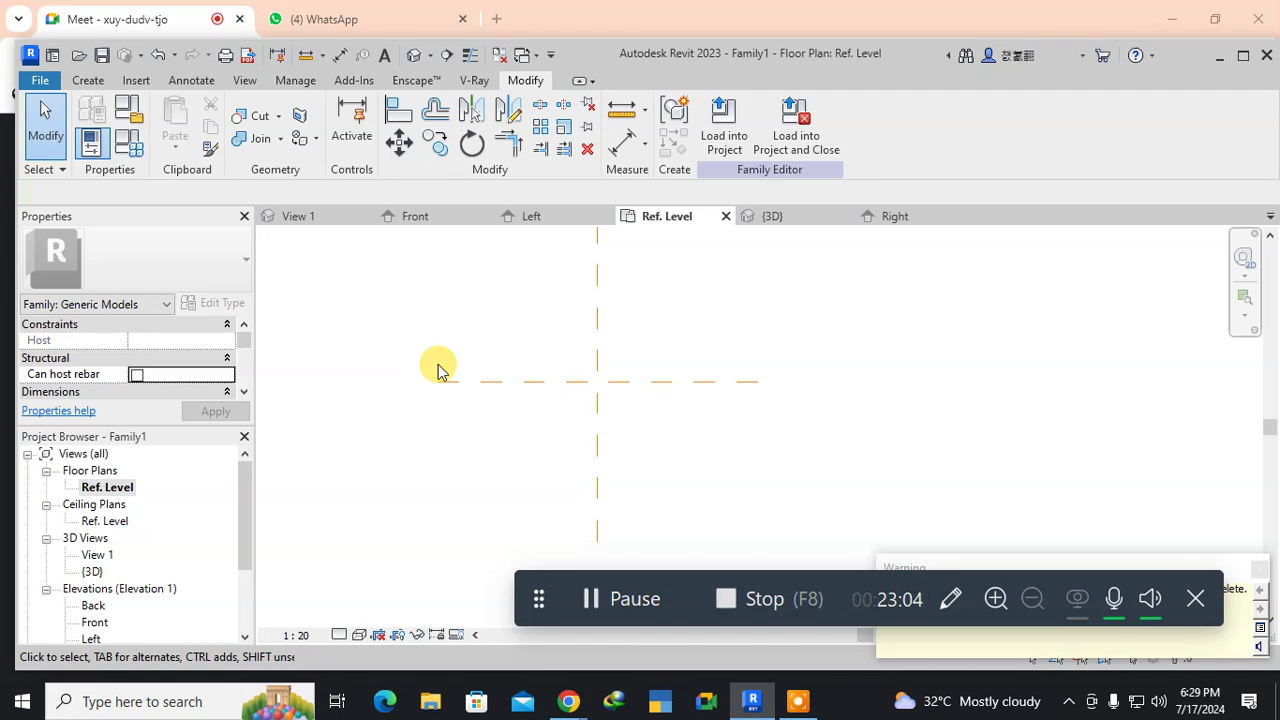
Start a swept blend with an upward arc path of about 2590 mm radius and 116° along the horizontal reference plane, and select Profile 1.
left_click(97, 86)
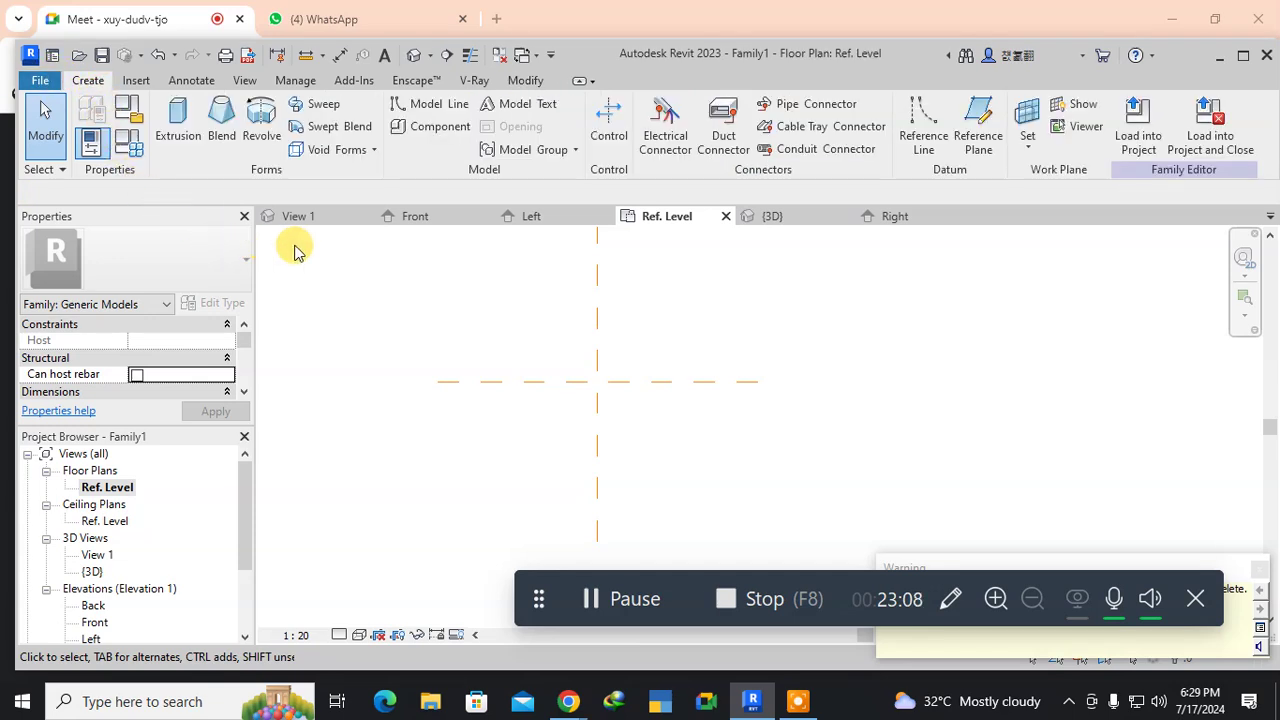
left_click(338, 130)
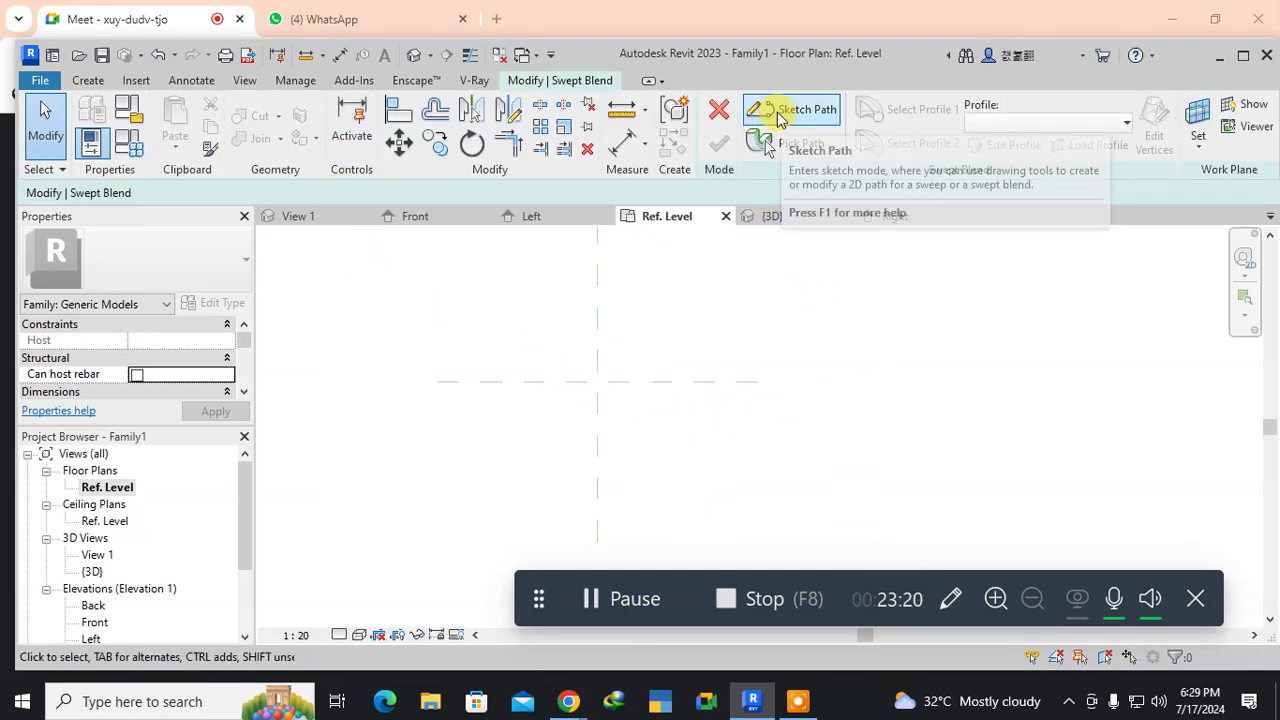
left_click(779, 114)
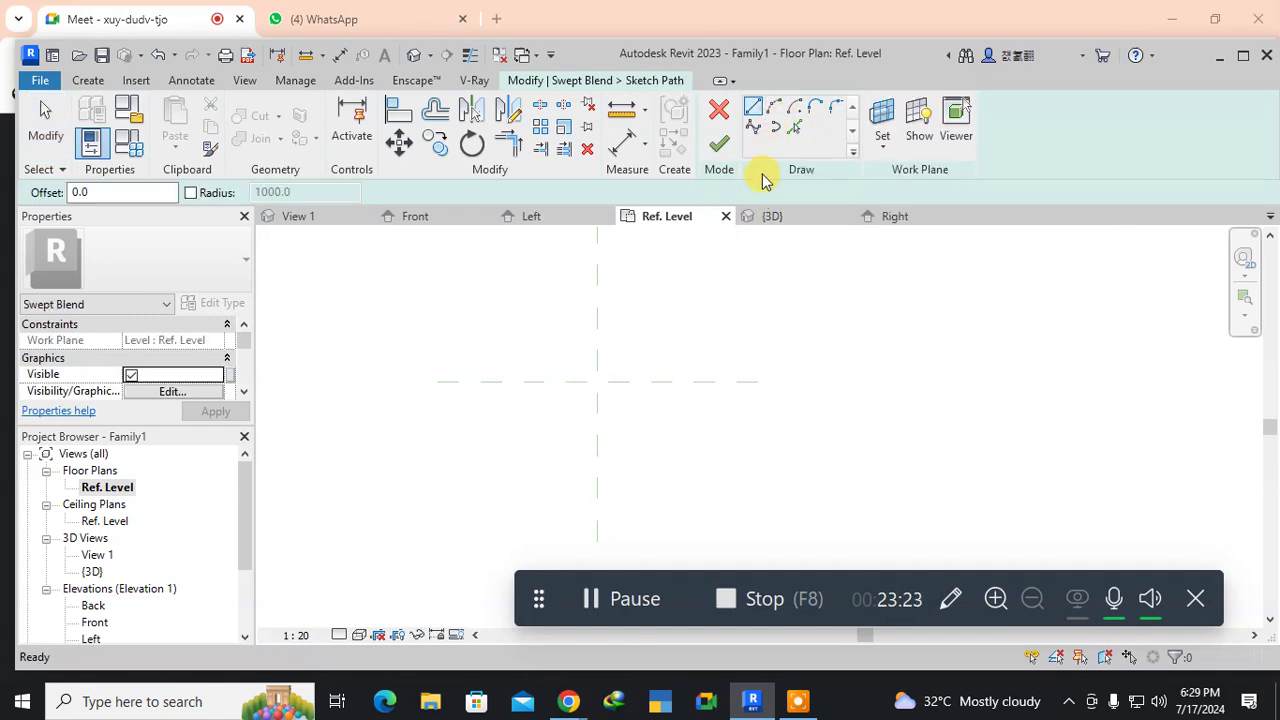
left_click(774, 107)
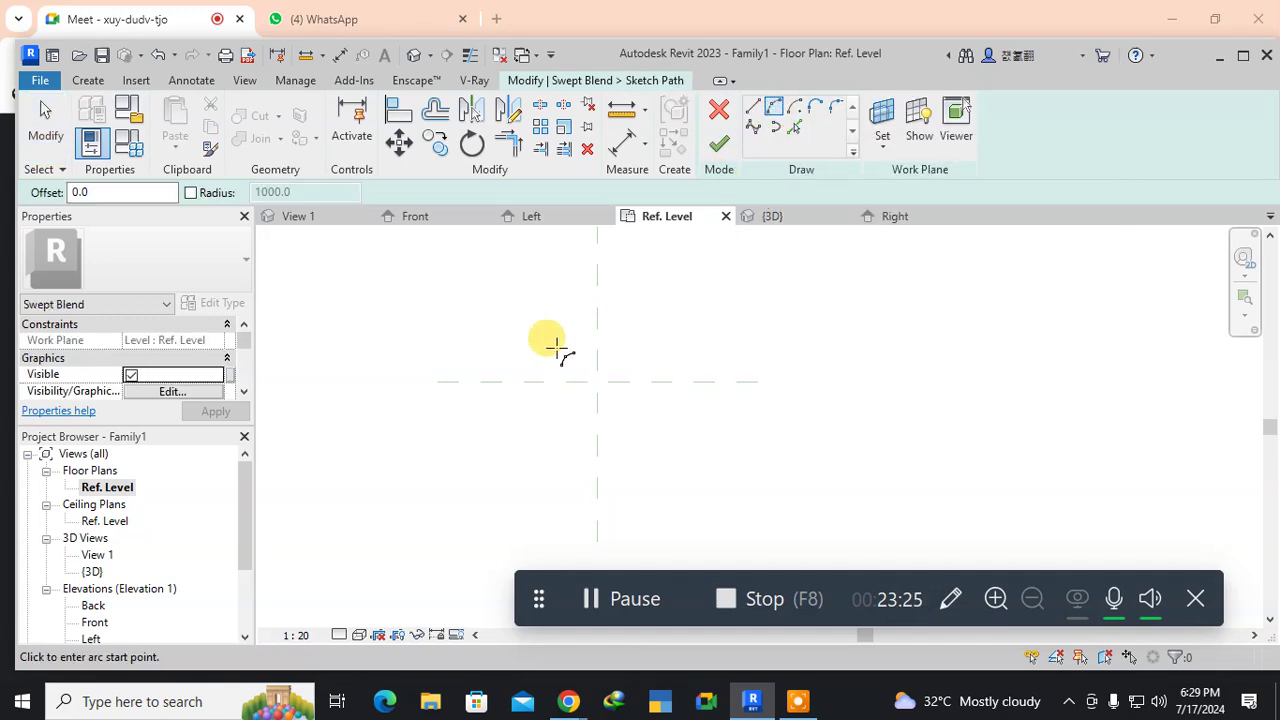
left_click(436, 382)
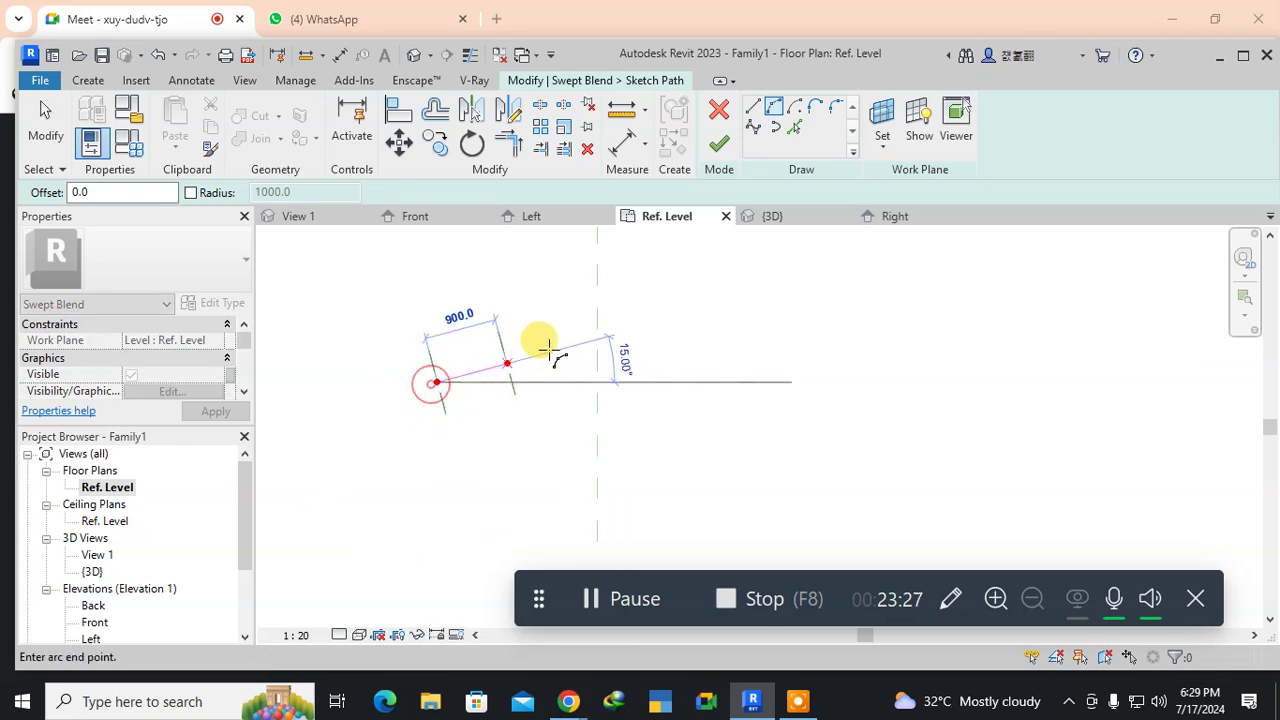
left_click(789, 381)
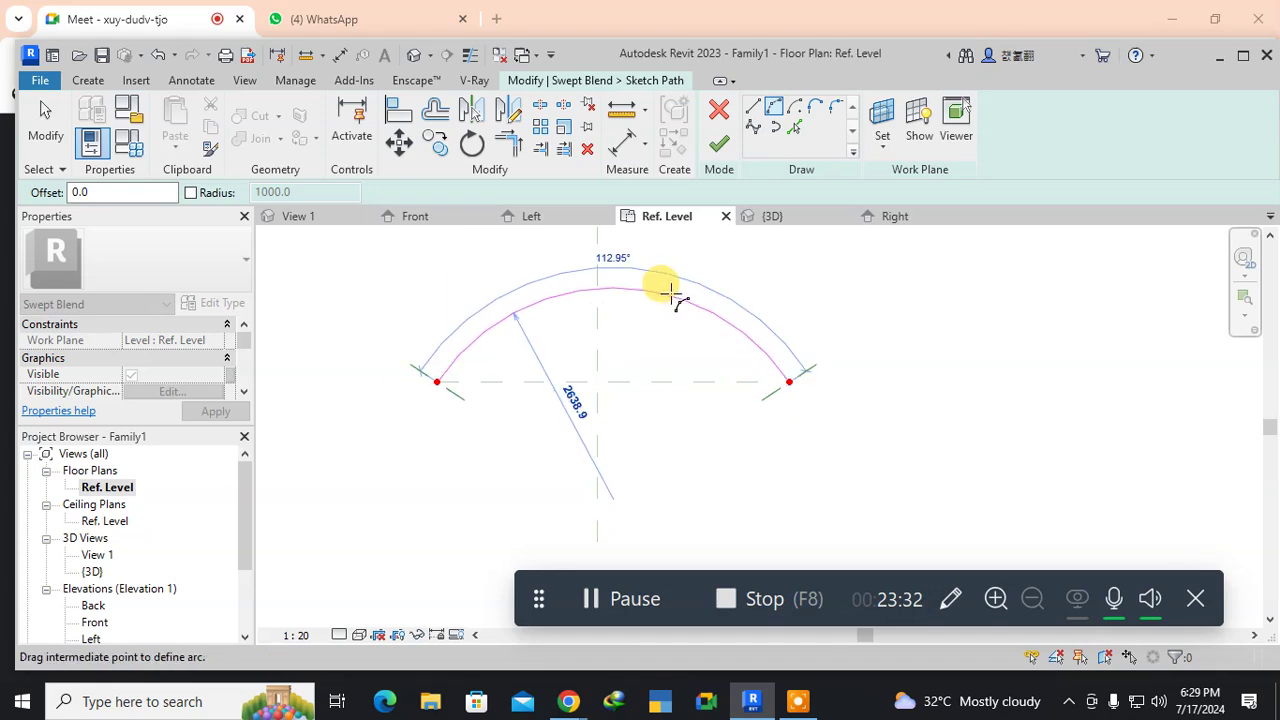
left_click(654, 291)
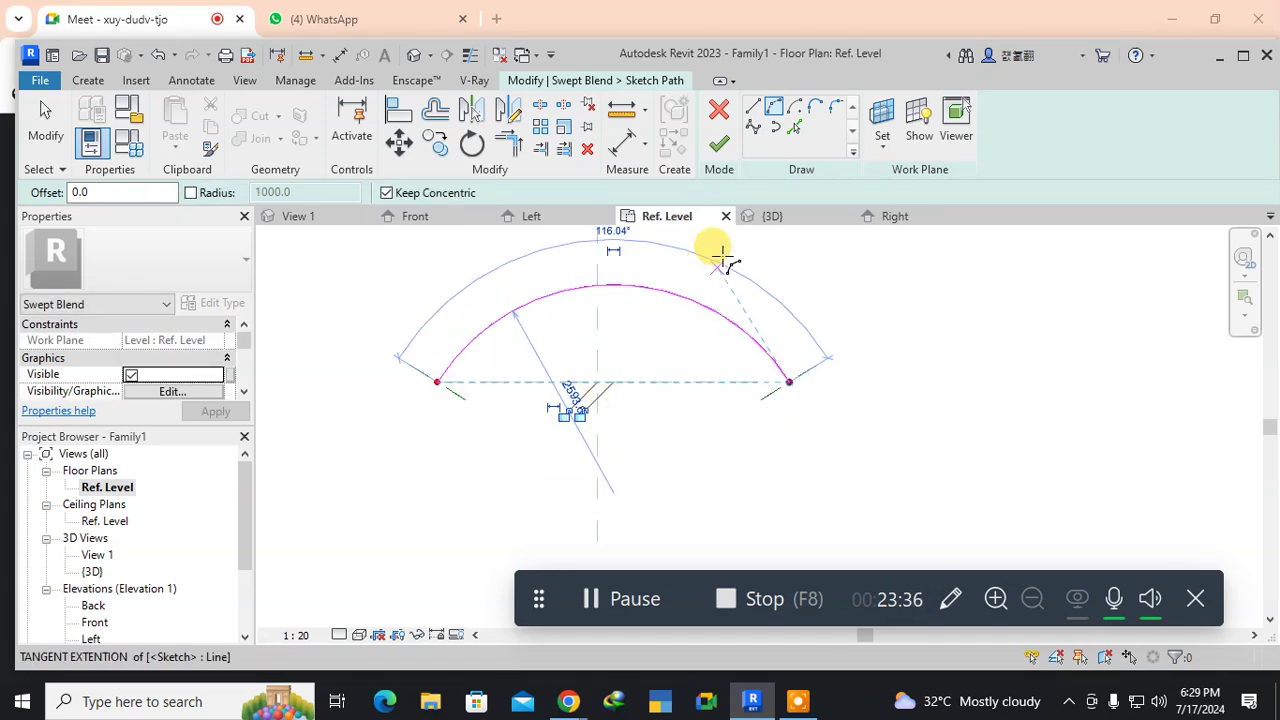
left_click(716, 150)
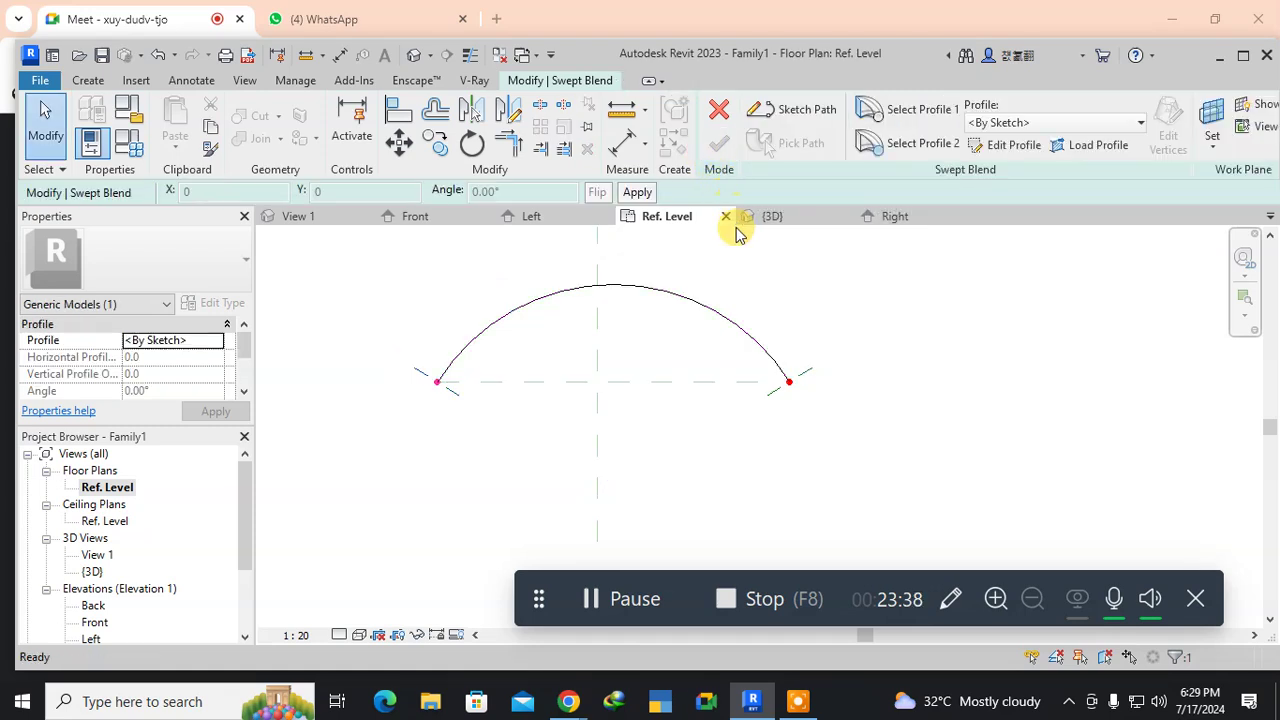
left_click(878, 112)
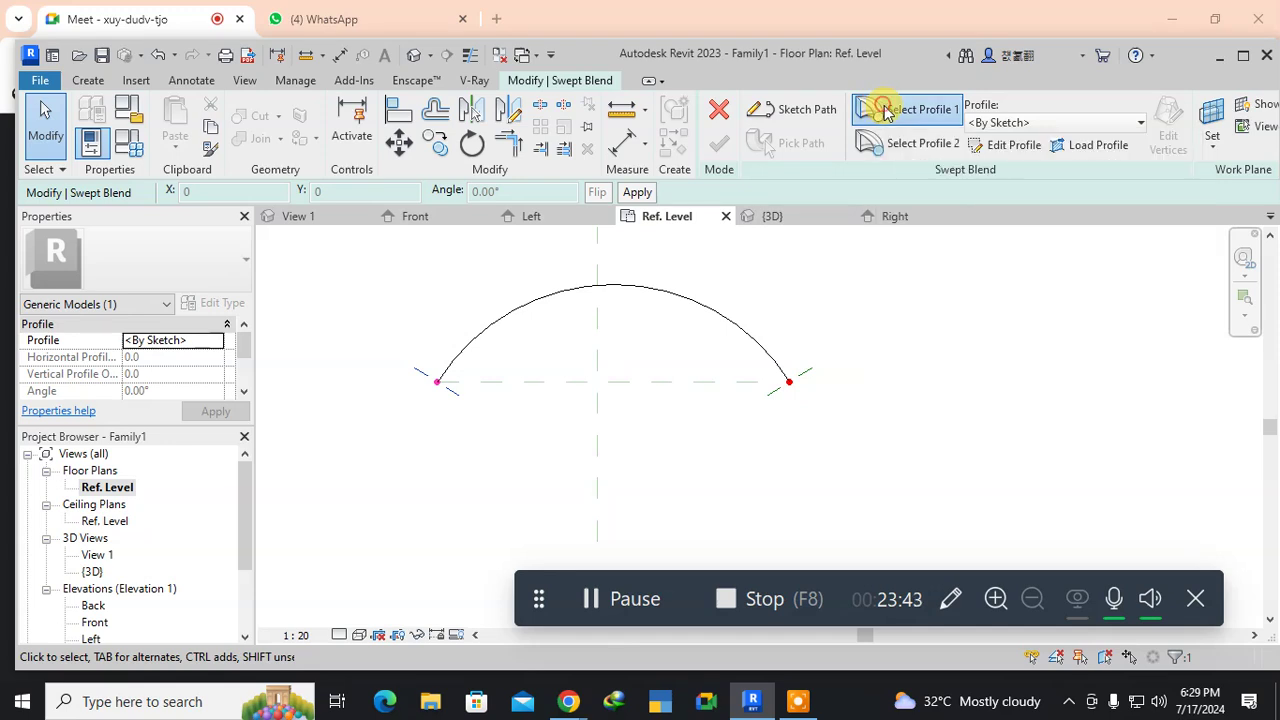
Open the sketch of the swept blend's first profile for editing in the Elevation: Left view.
left_click(1006, 123)
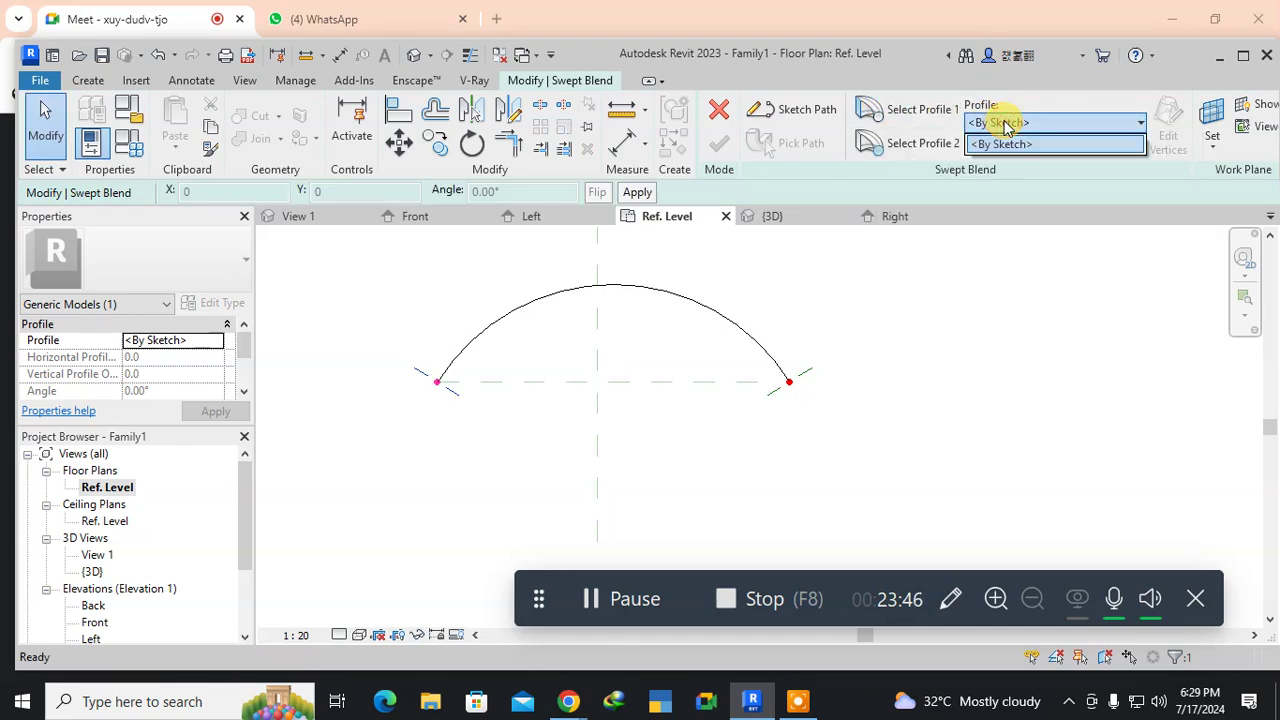
left_click(914, 108)
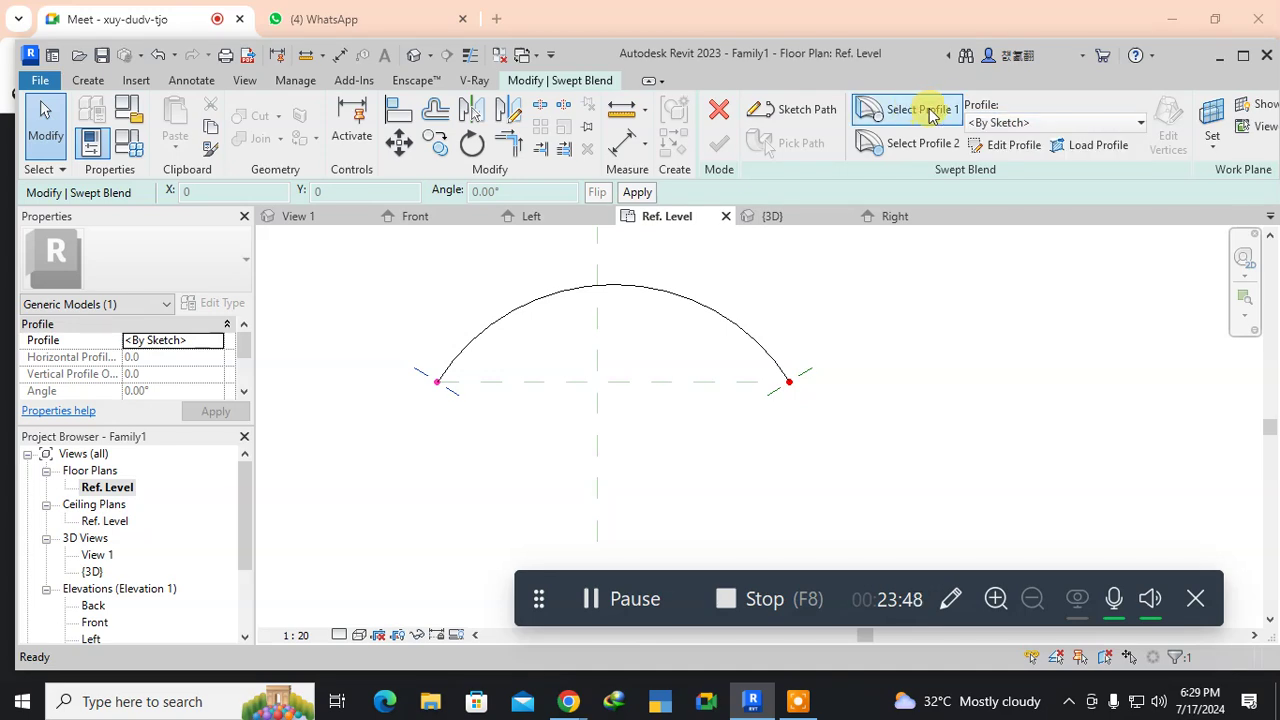
left_click(1006, 146)
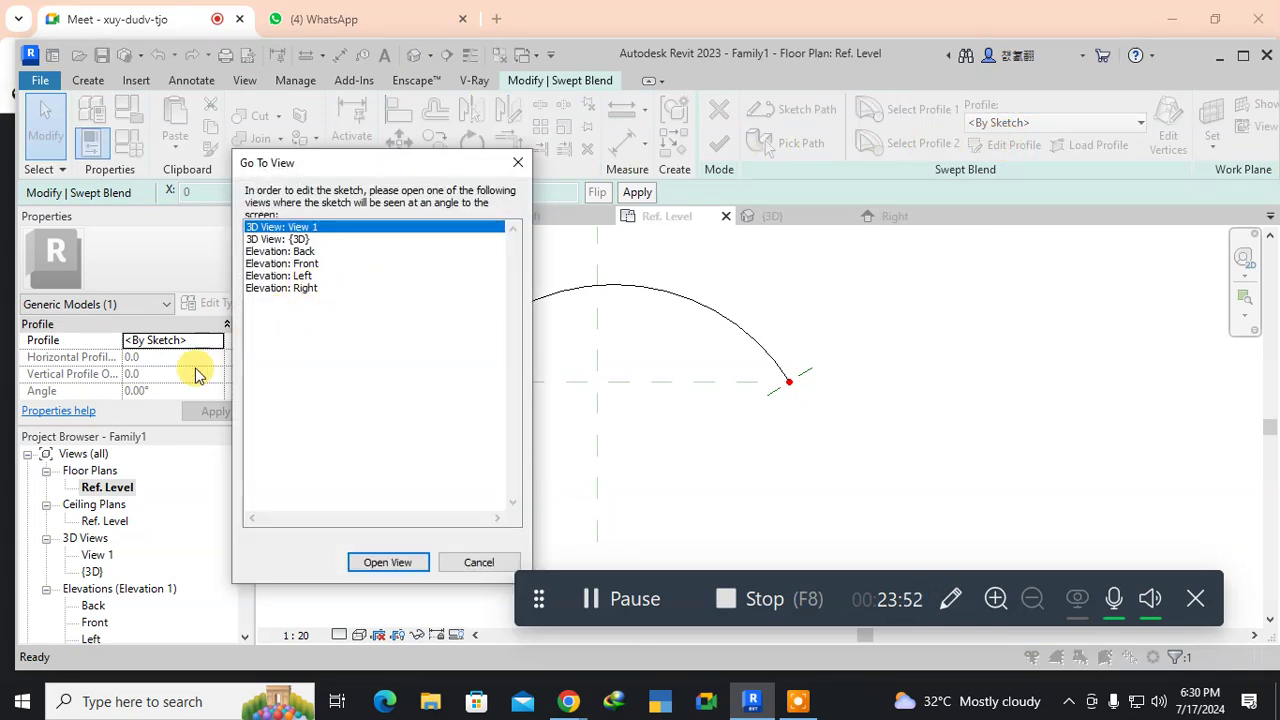
left_click(301, 278)
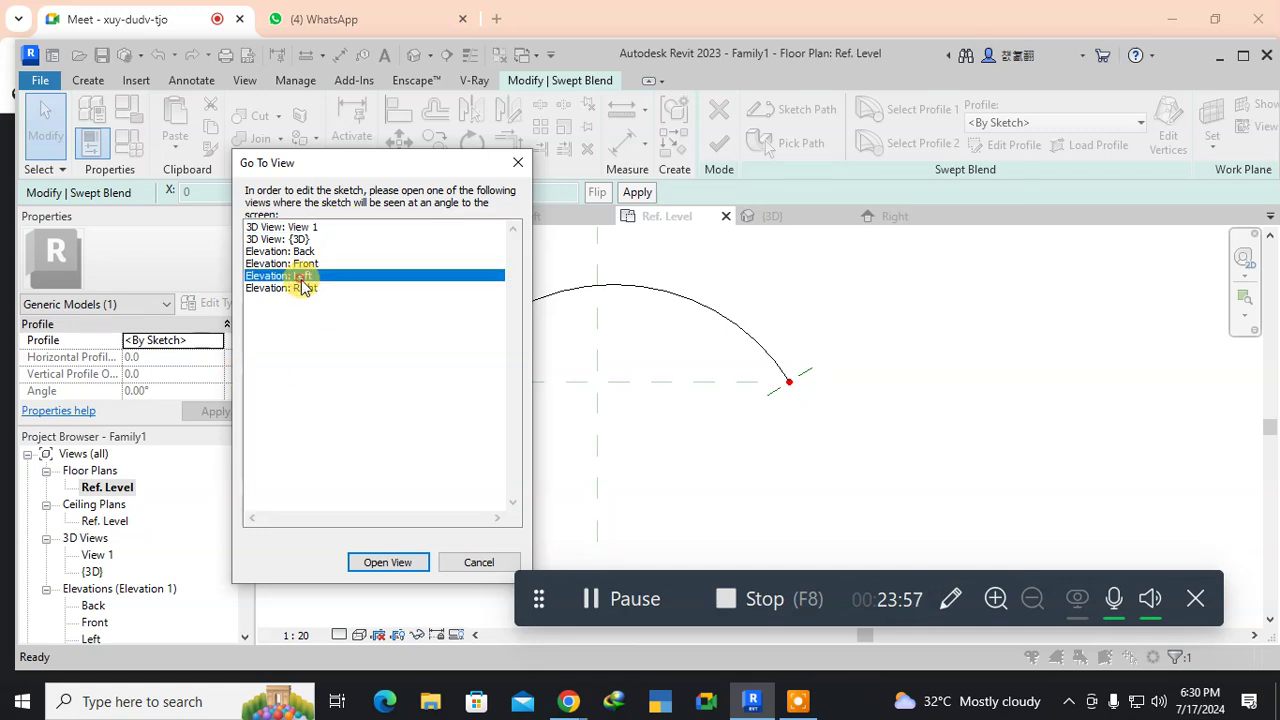
left_click(390, 562)
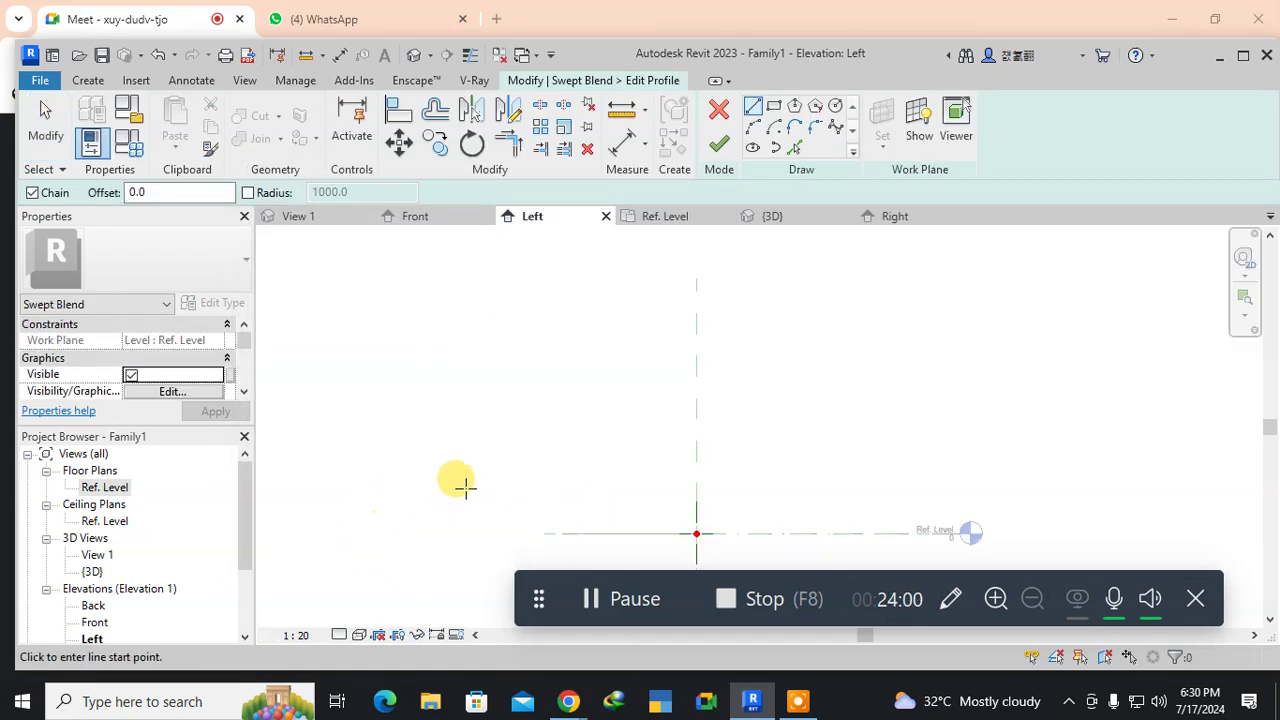
Sketch a circle with a radius of about 1200 around the path's end point as the first profile and finish its sketch.
middle_click_drag(503, 475, 351, 343)
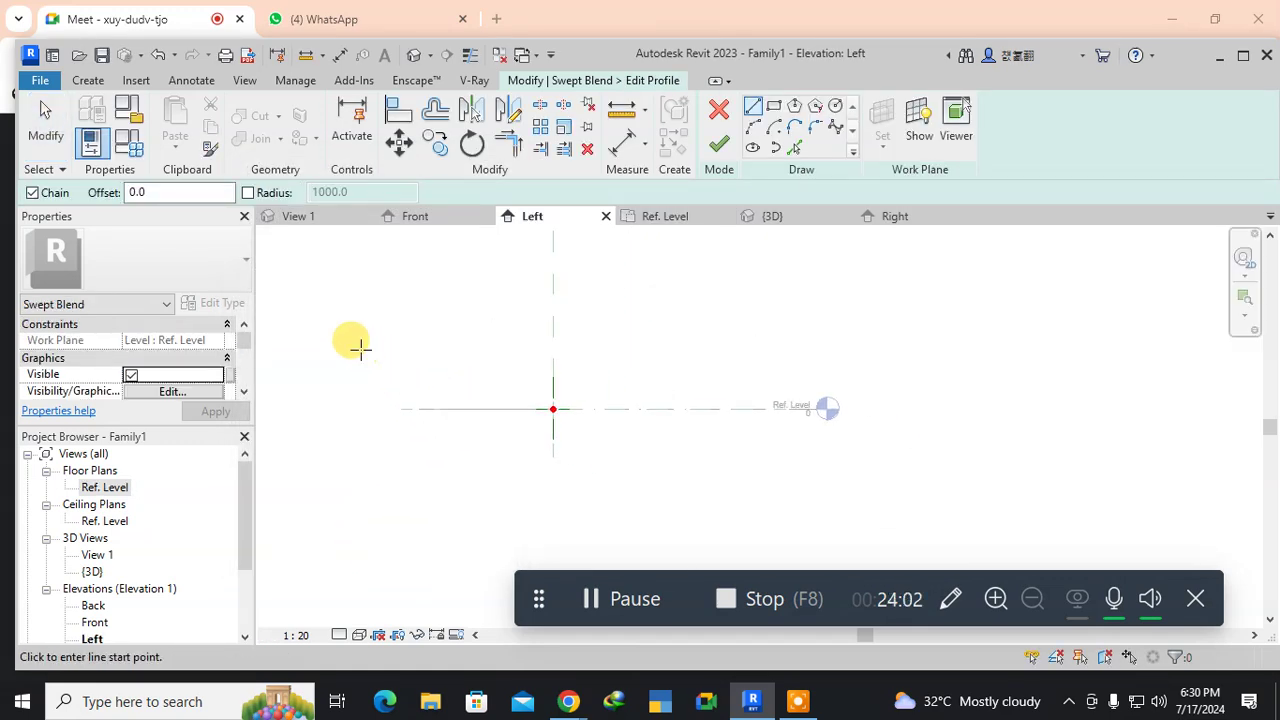
left_click(835, 108)
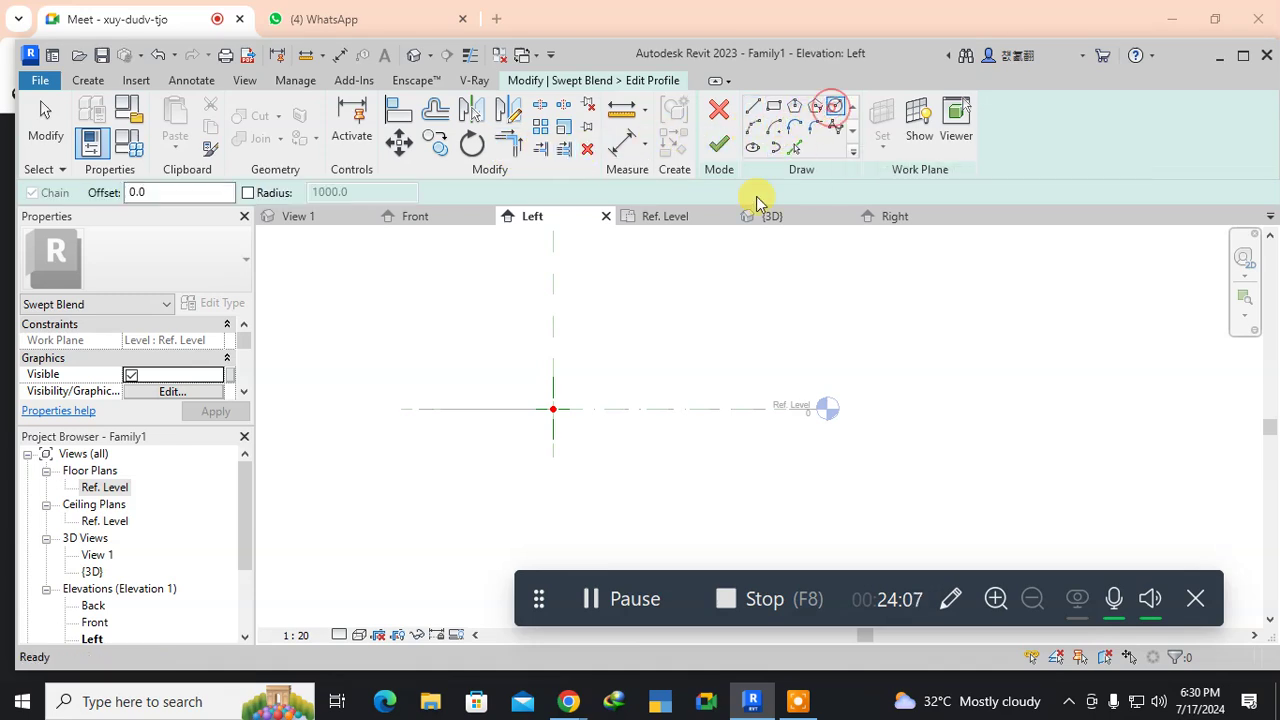
left_click(553, 408)
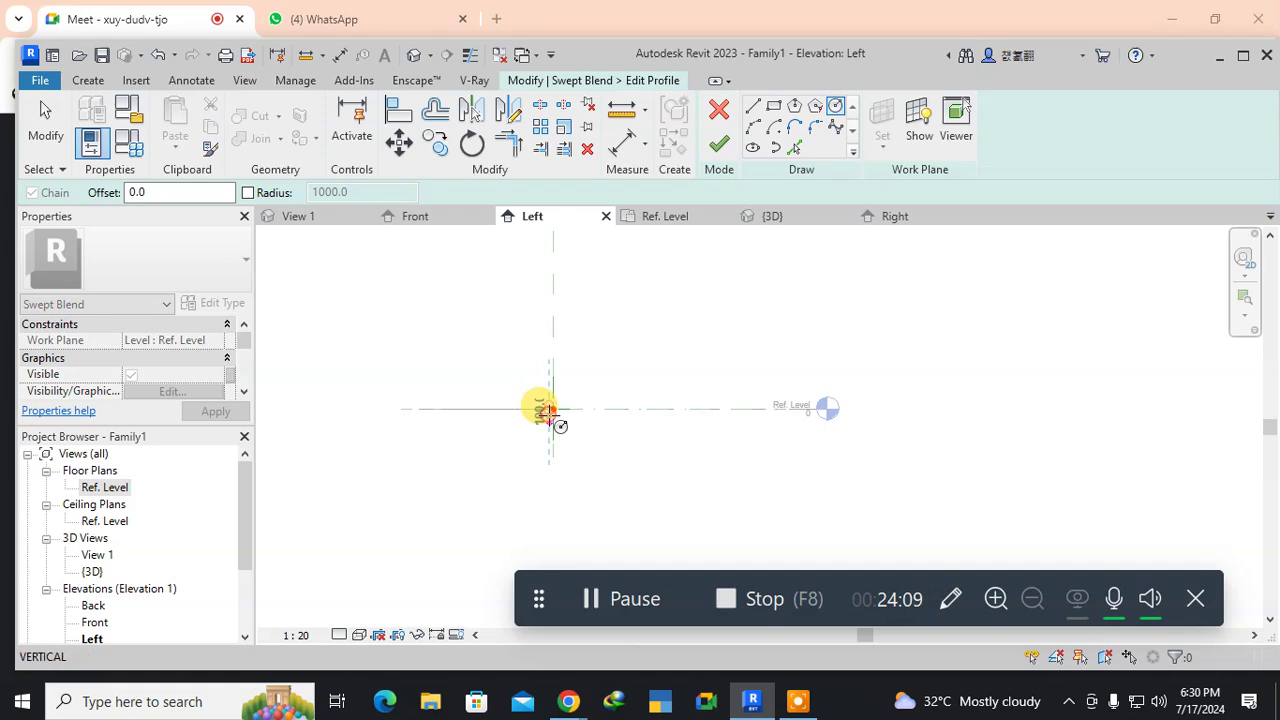
left_click(489, 418)
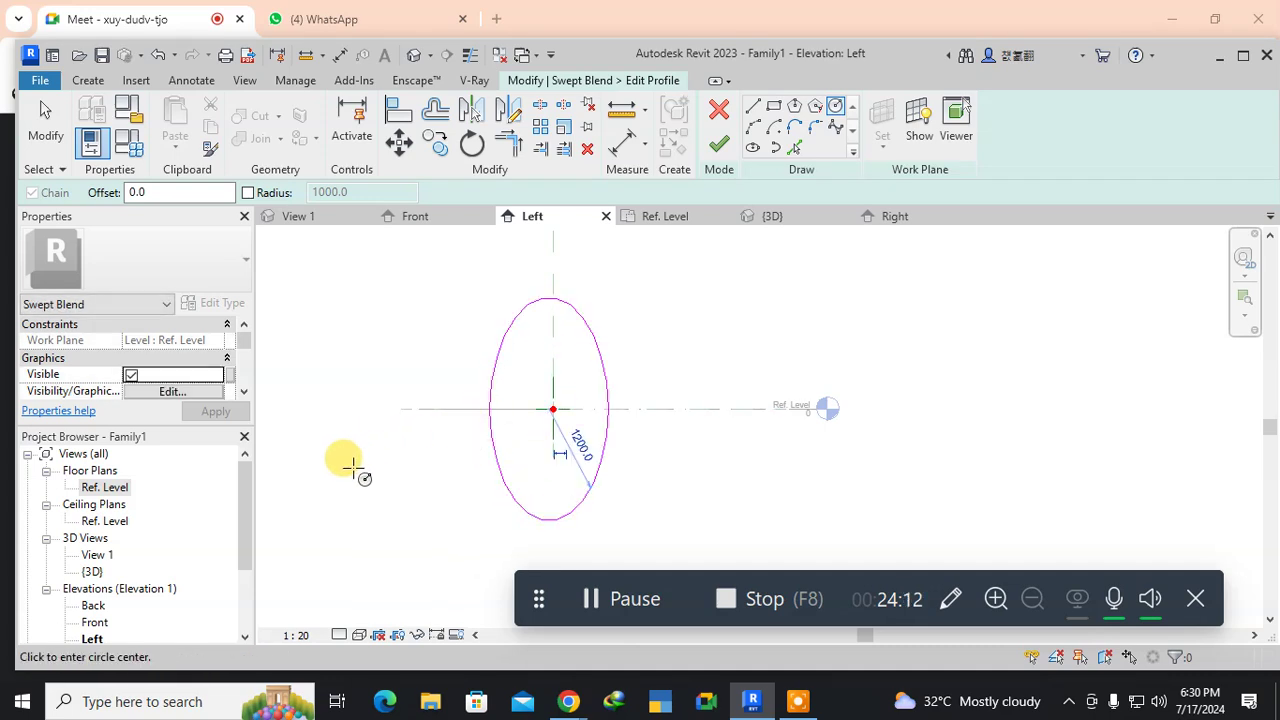
left_click(716, 145)
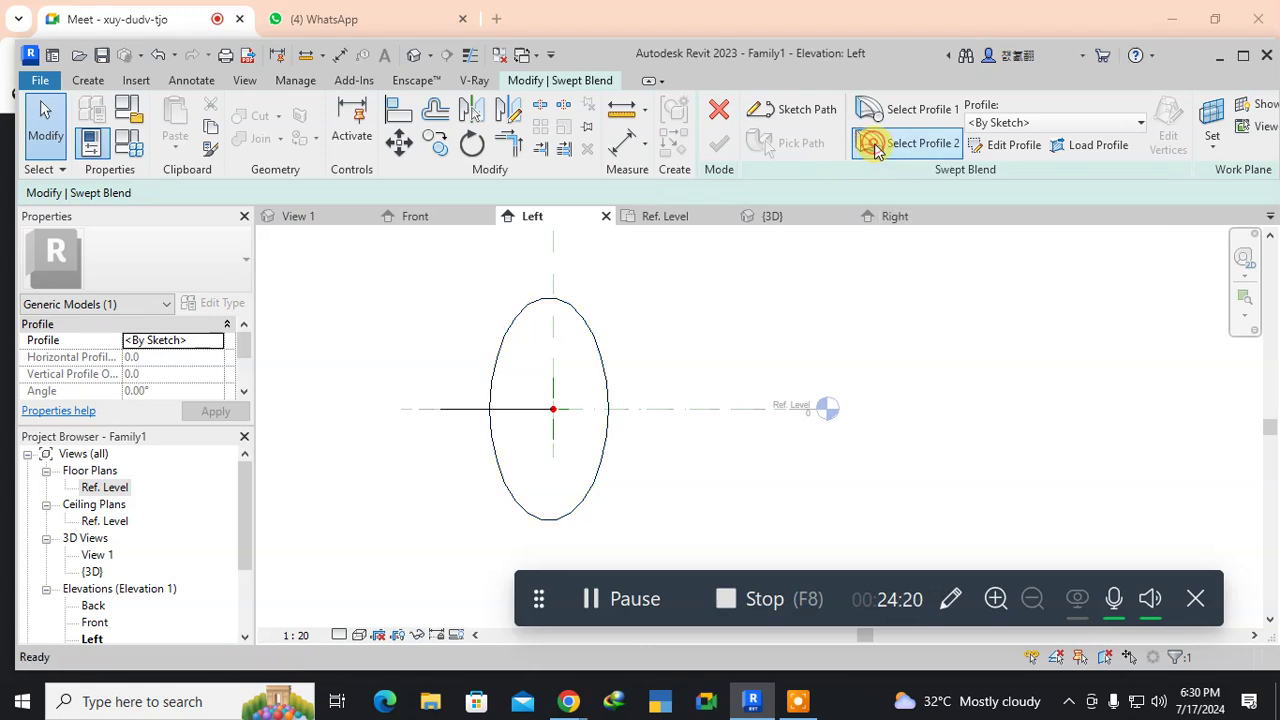
Sketch a circle with a radius of about 2800 centred on the path point as the second profile and finish its sketch.
left_click(980, 146)
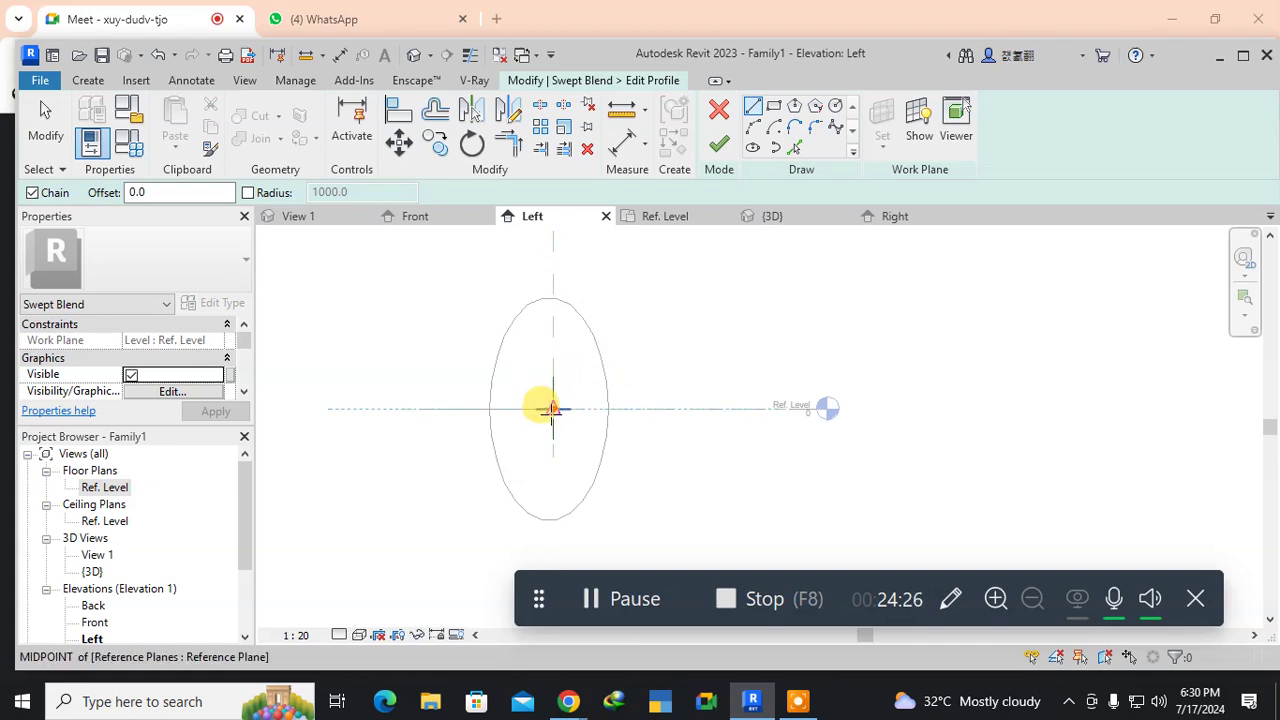
left_click(553, 410)
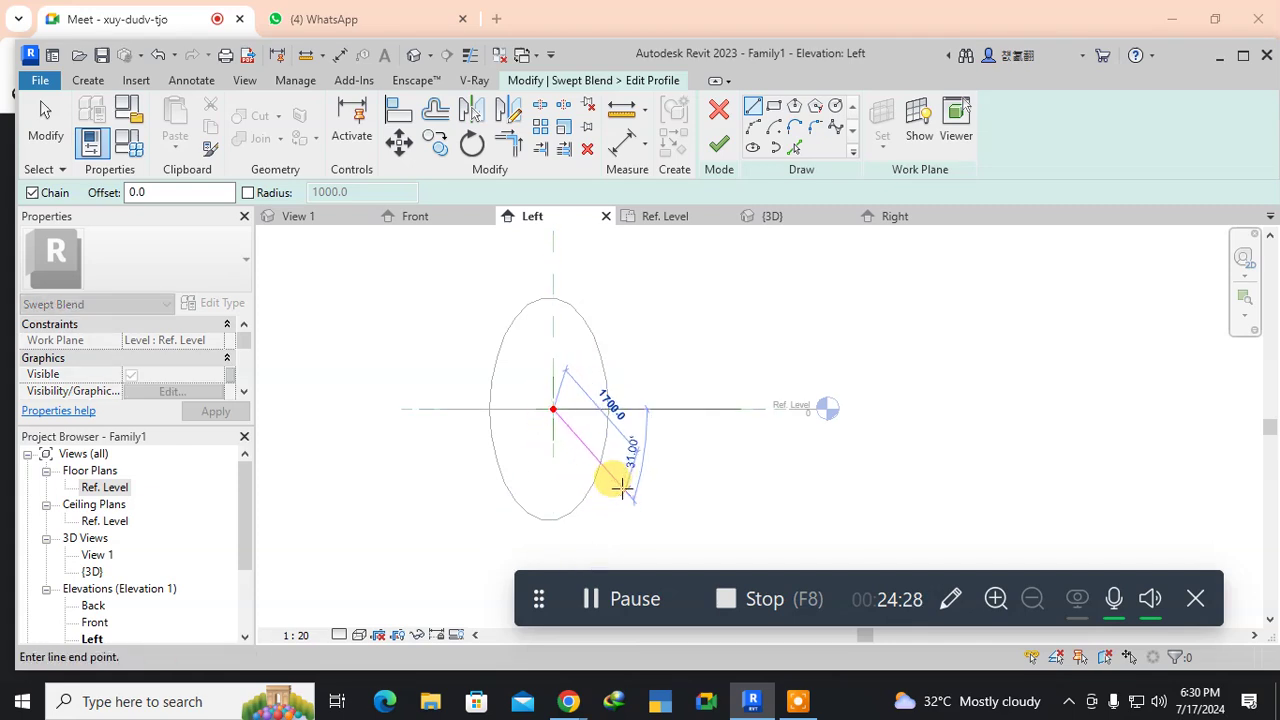
key("Escape")
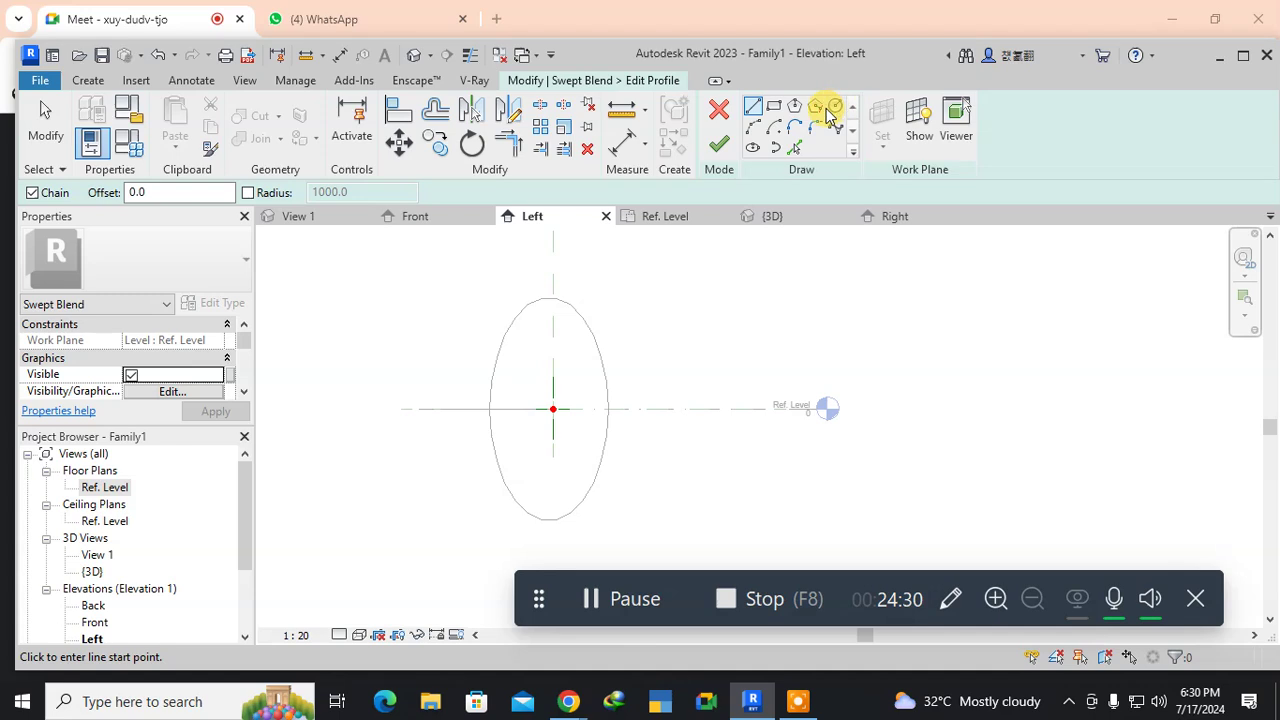
left_click(835, 108)
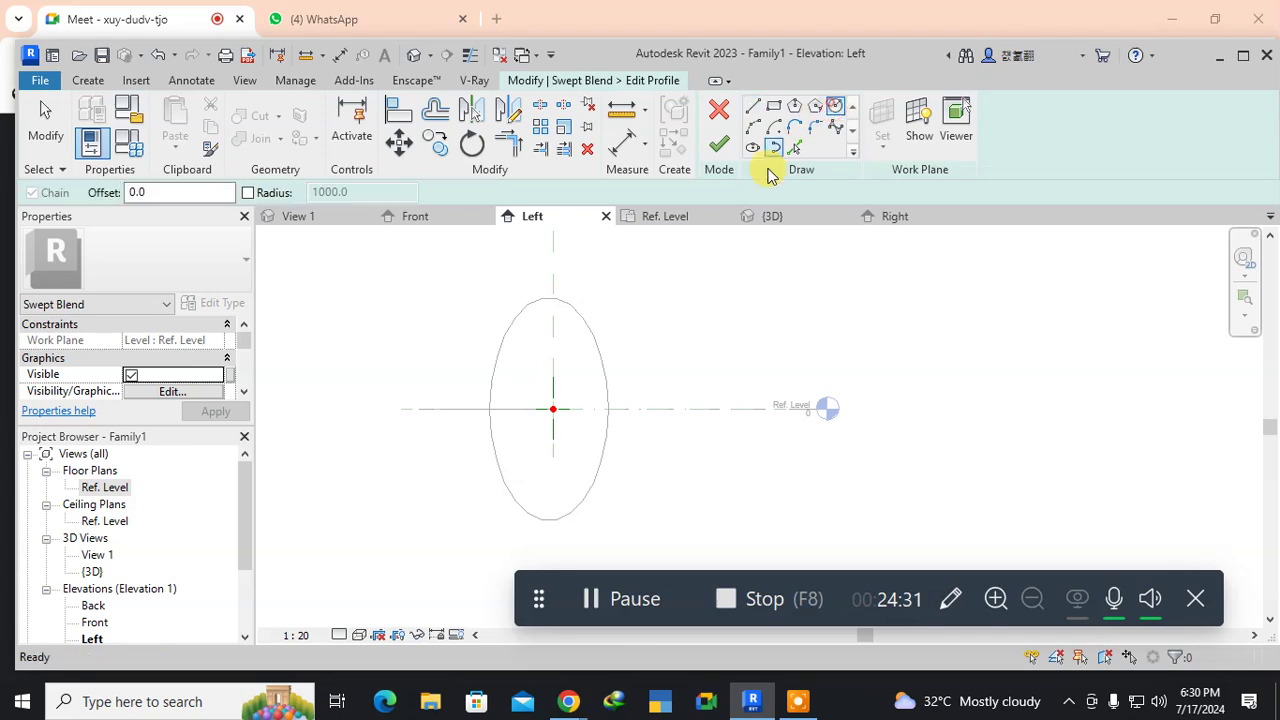
left_click(553, 408)
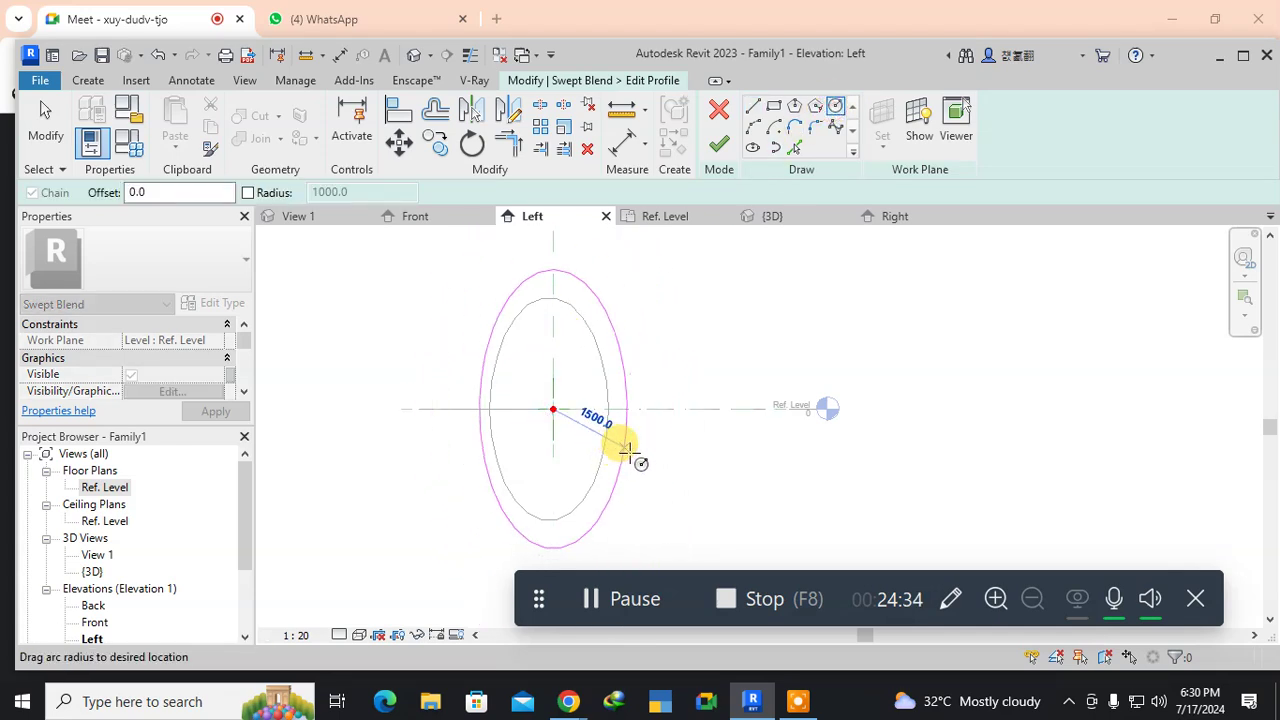
left_click(686, 501)
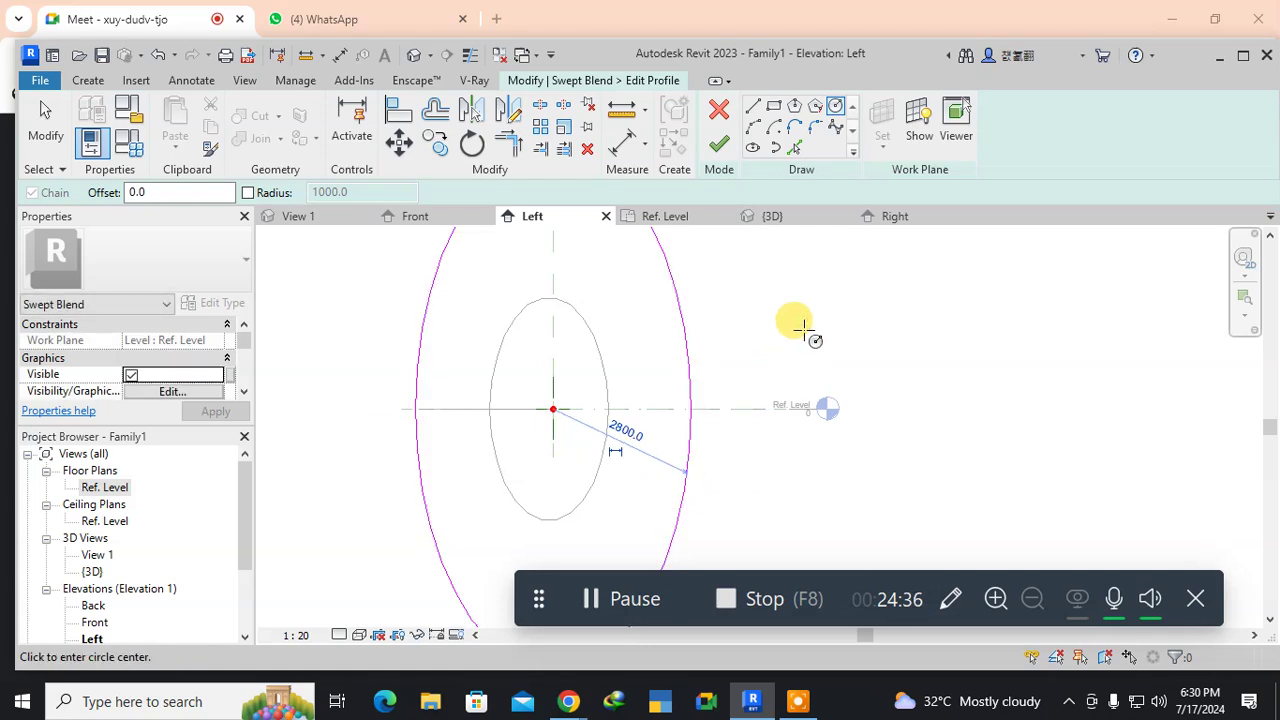
left_click(720, 147)
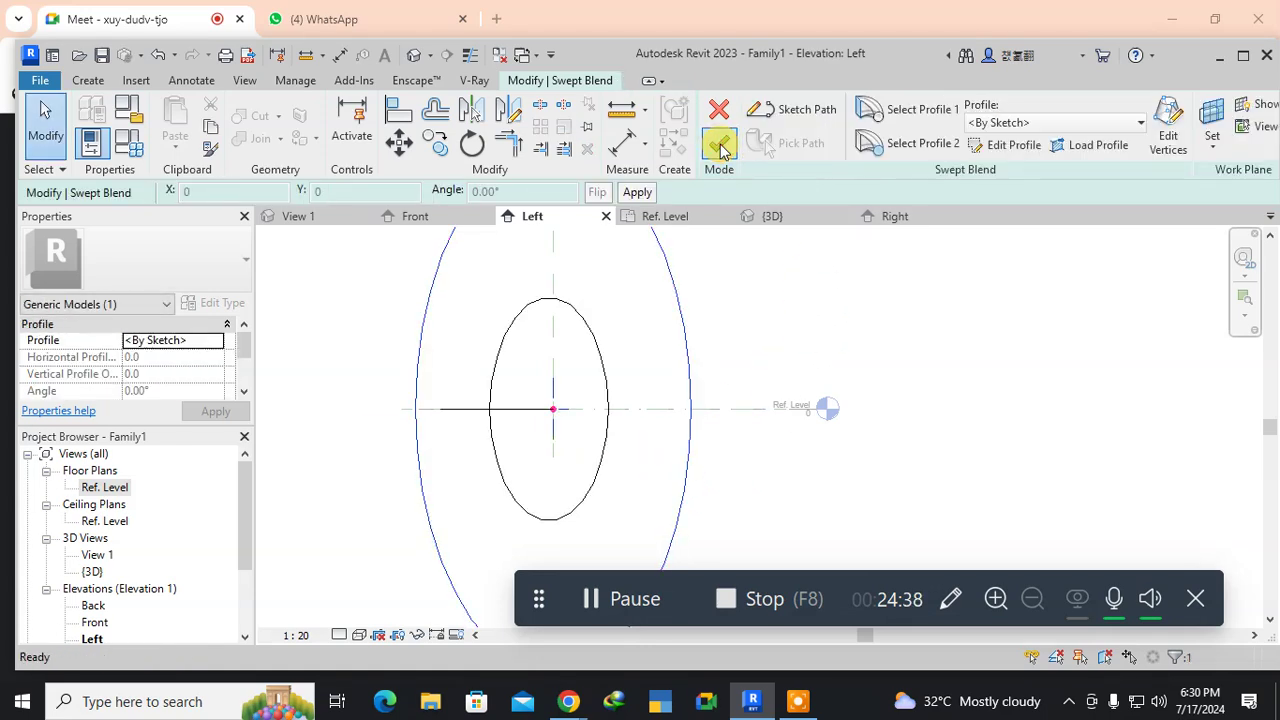
Try to complete the swept blend from the arc path and the two circular profiles.
left_click(720, 147)
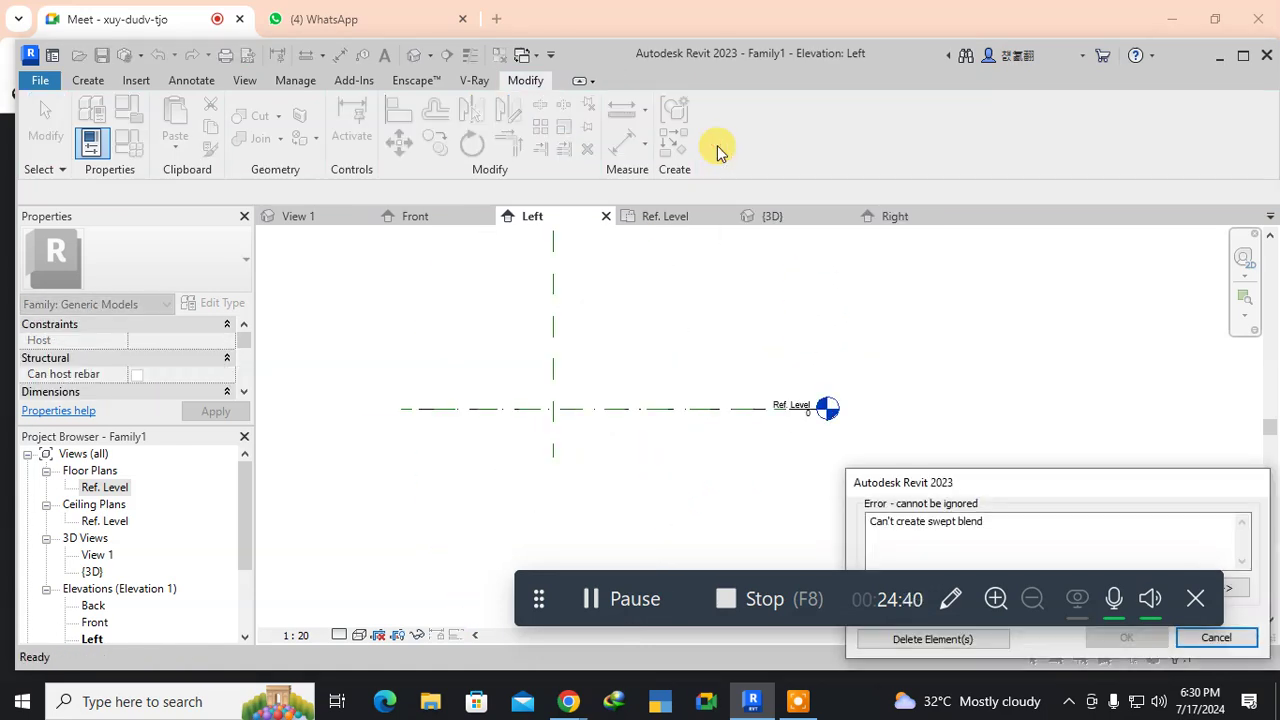
left_click_drag(925, 483, 352, 280)
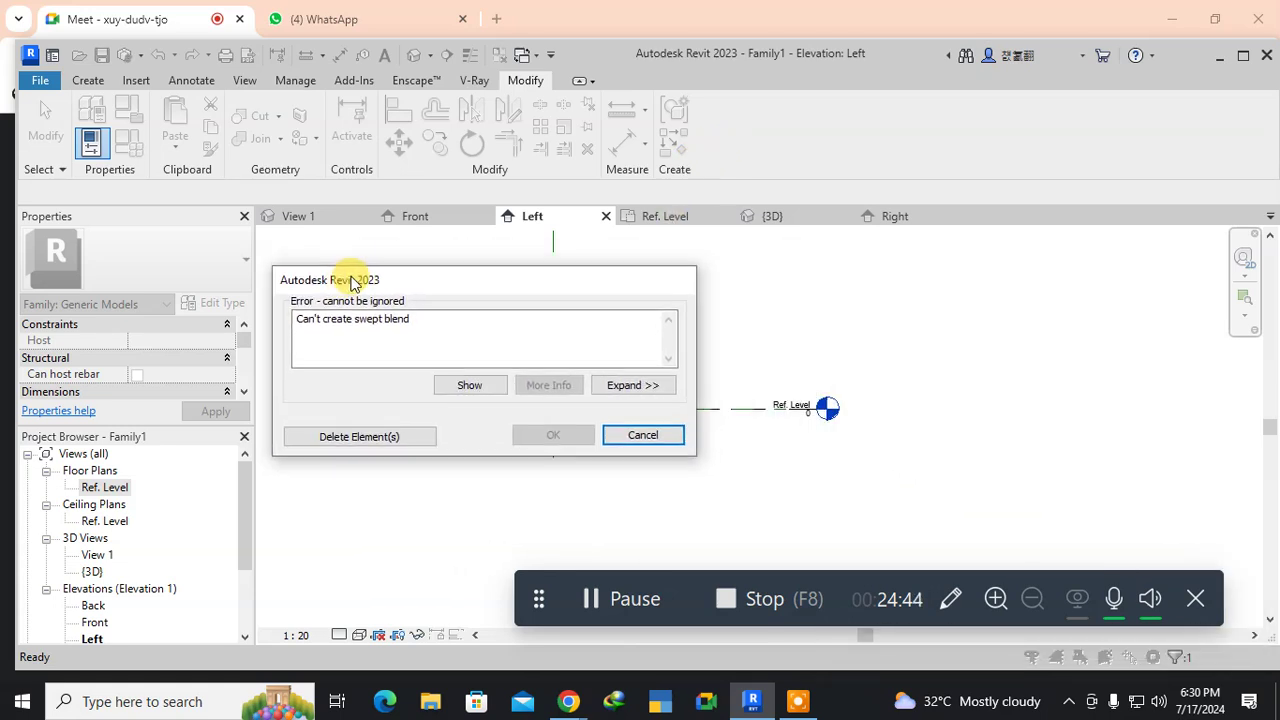
left_click(620, 448)
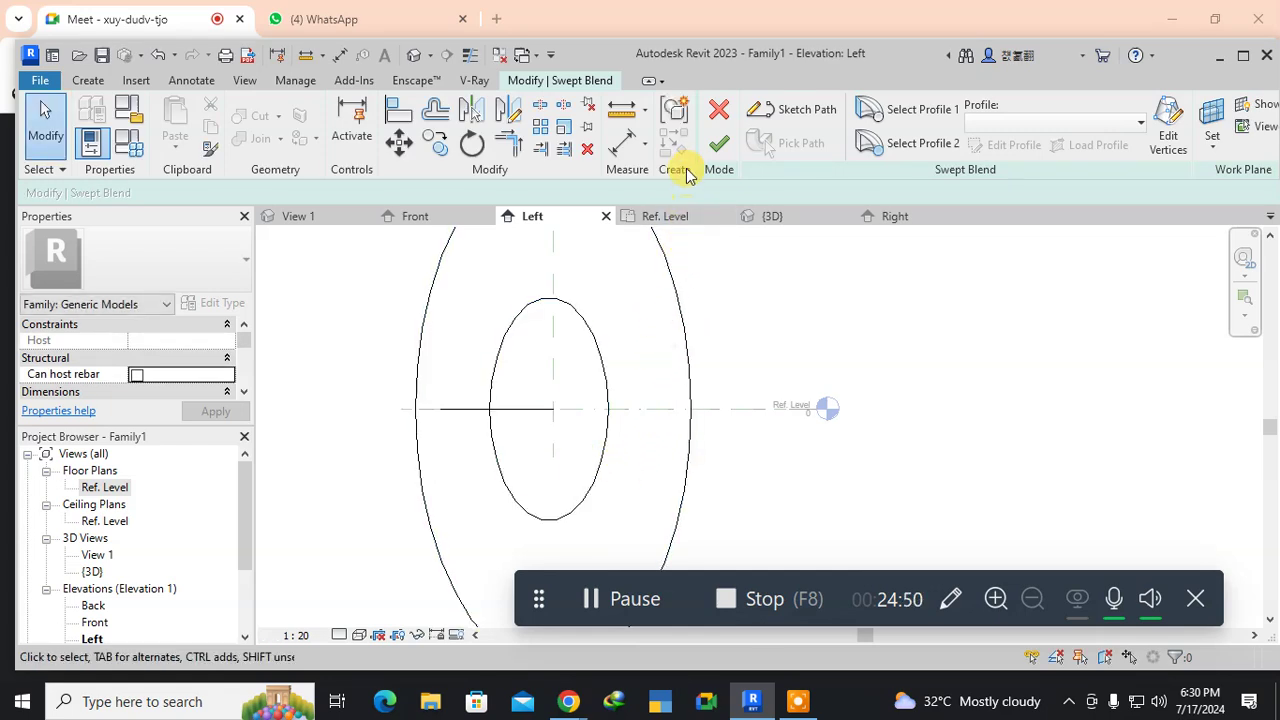
Discard the swept blend together with its path and profile sketches.
left_click(681, 308)
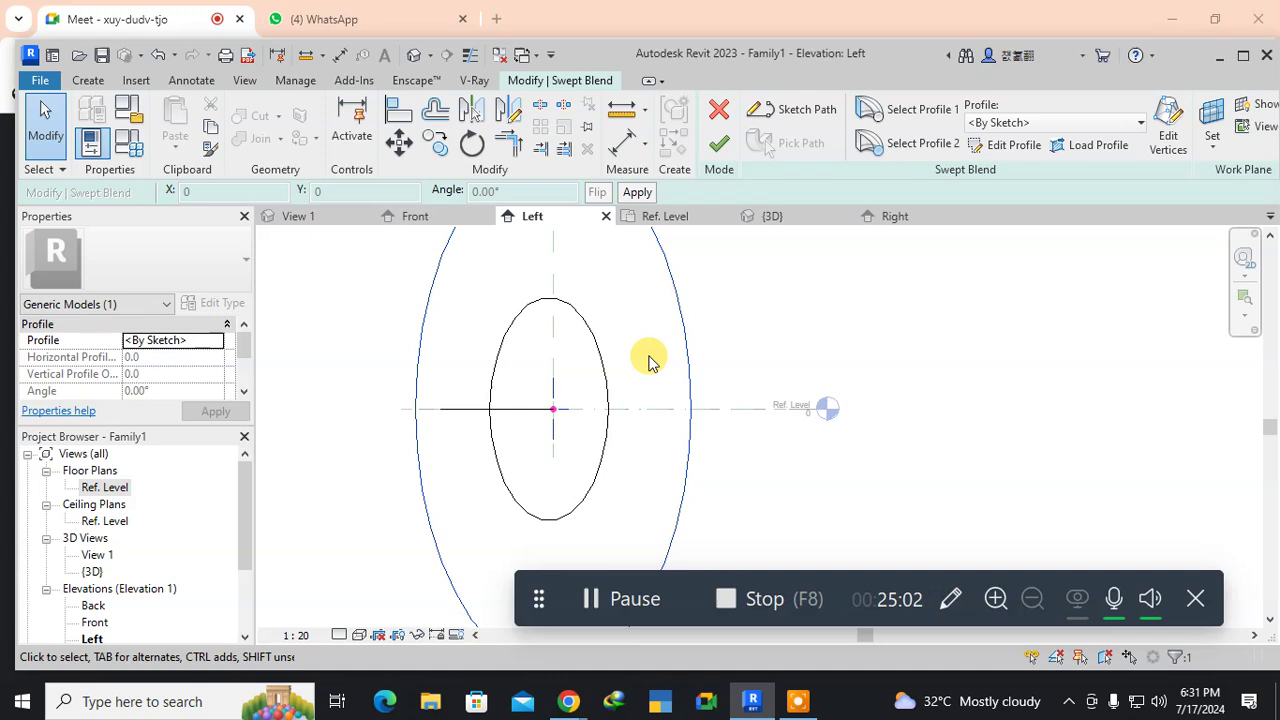
left_click(719, 112)
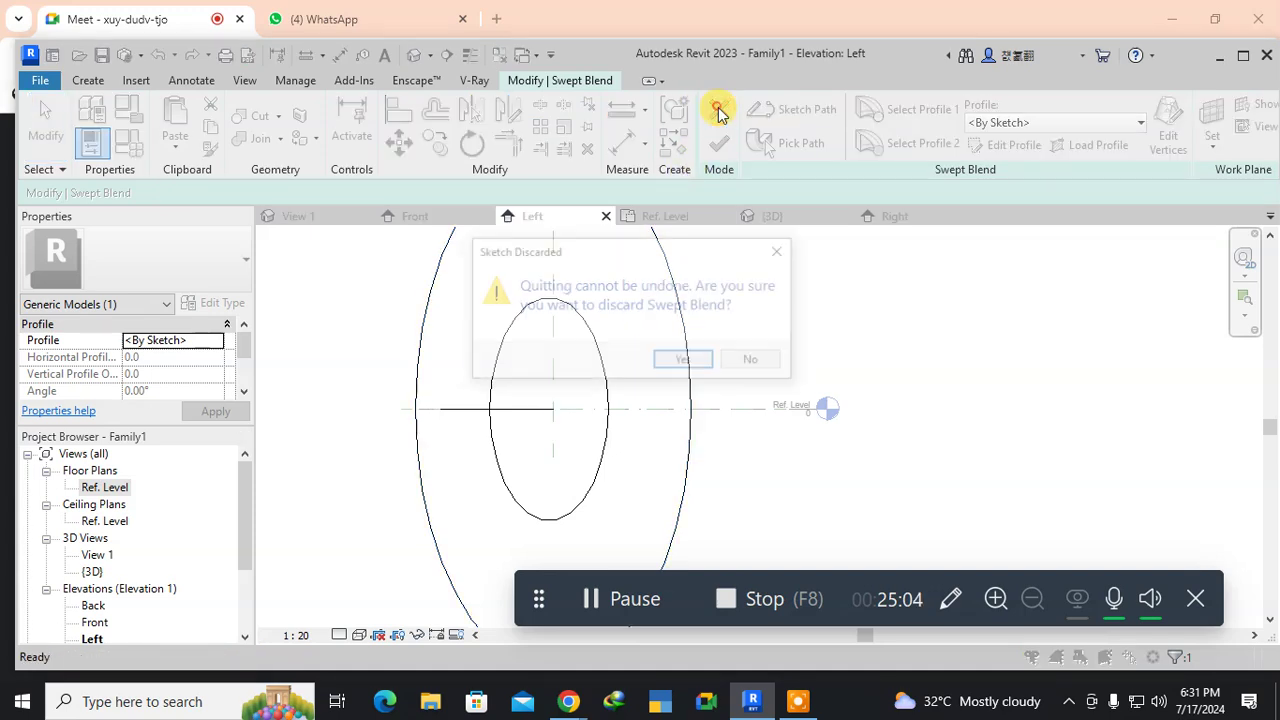
left_click(673, 362)
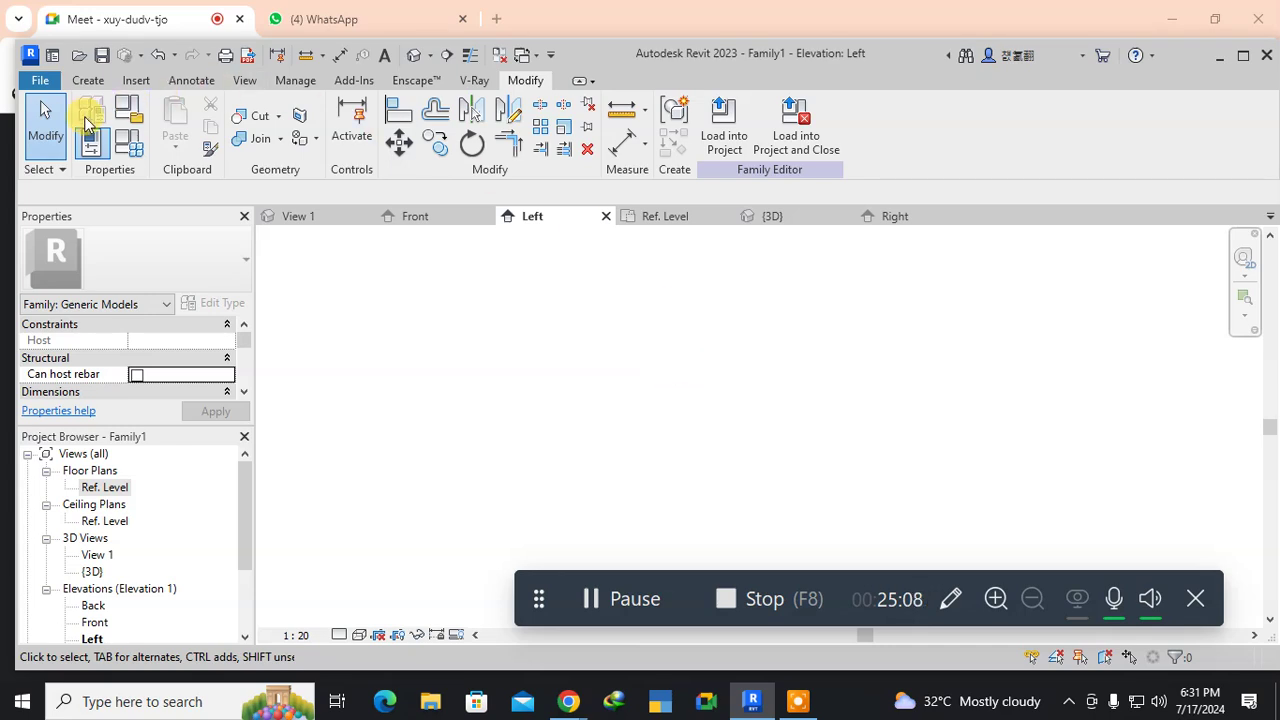
Open the Ref. Level floor plan view.
left_click(89, 82)
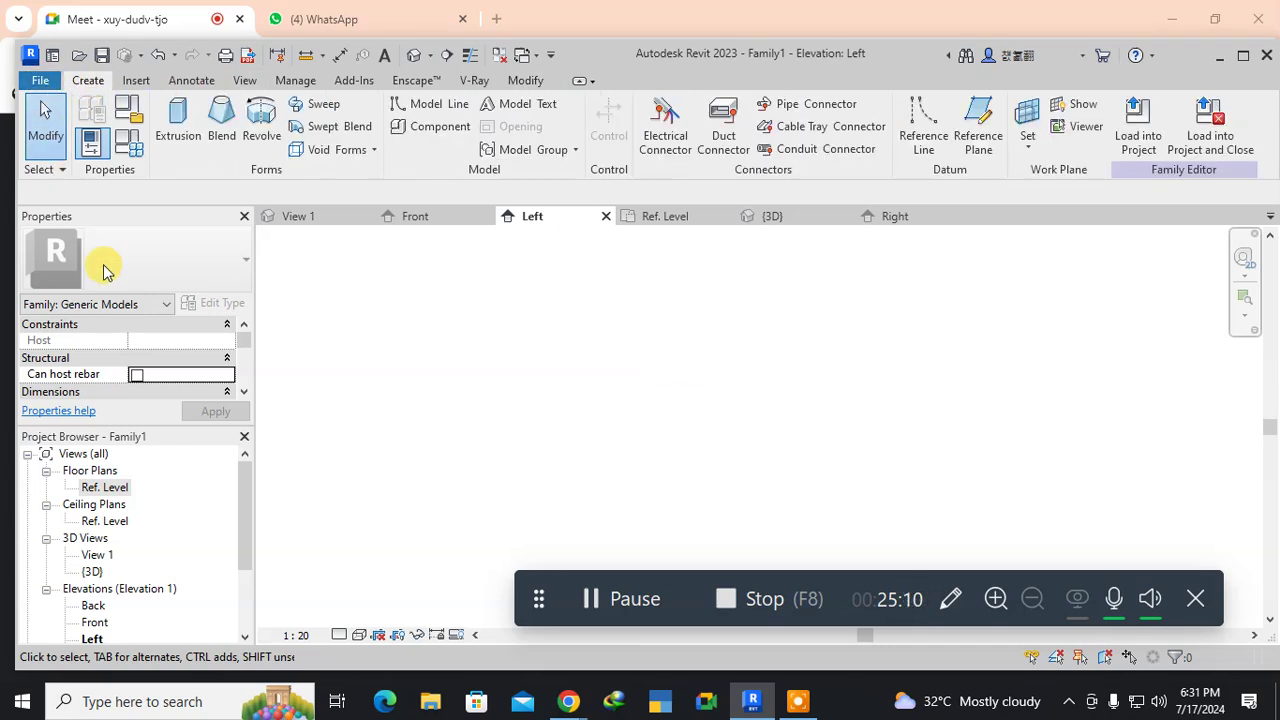
left_click(102, 486)
double_click(94, 471)
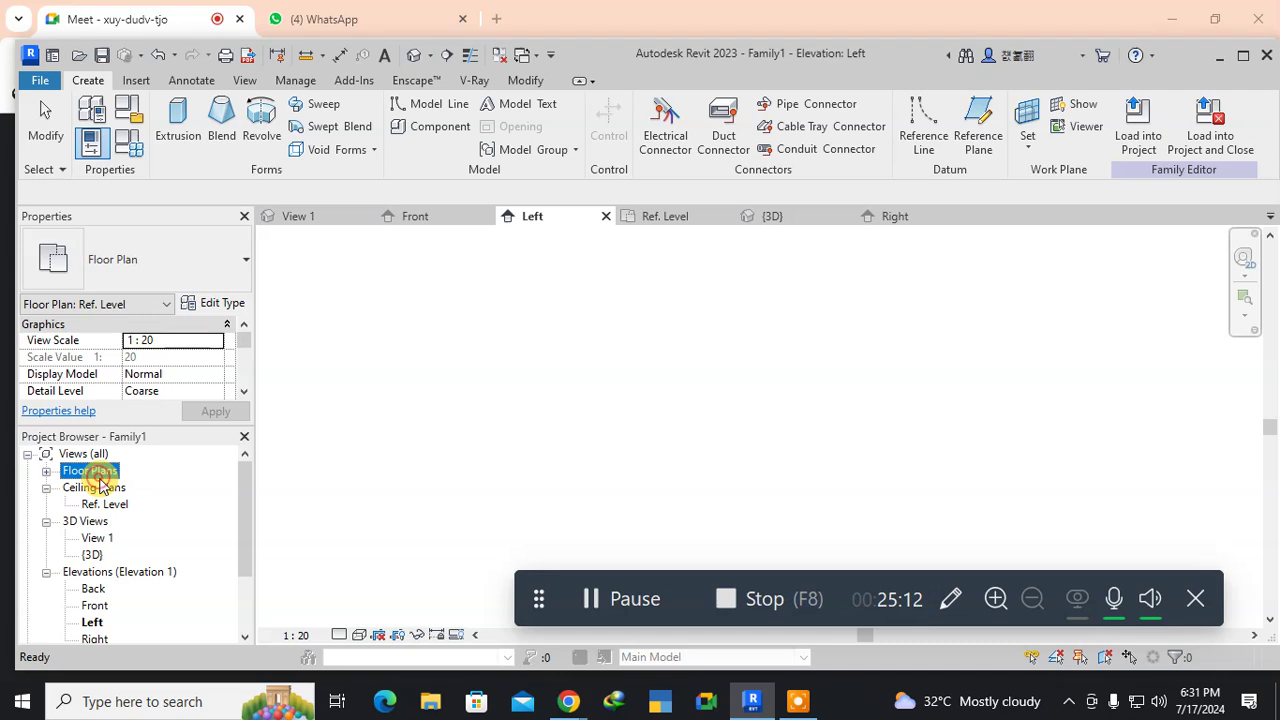
left_click(46, 472)
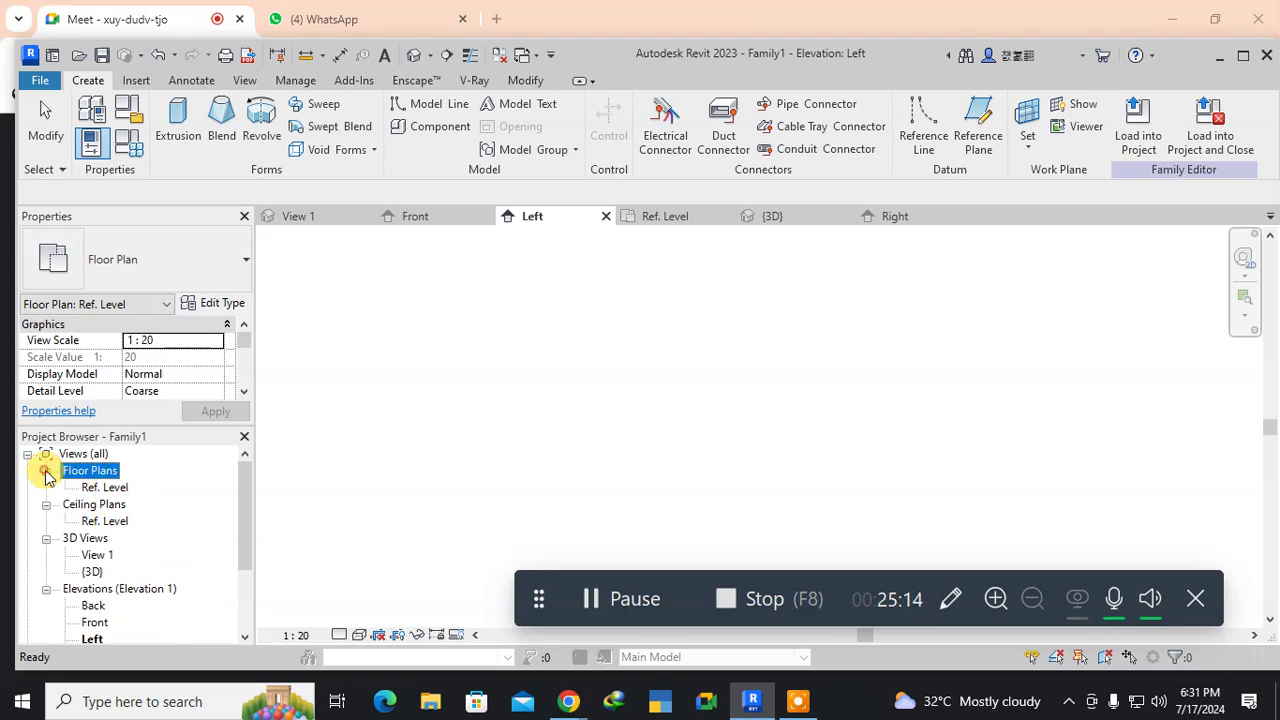
double_click(106, 487)
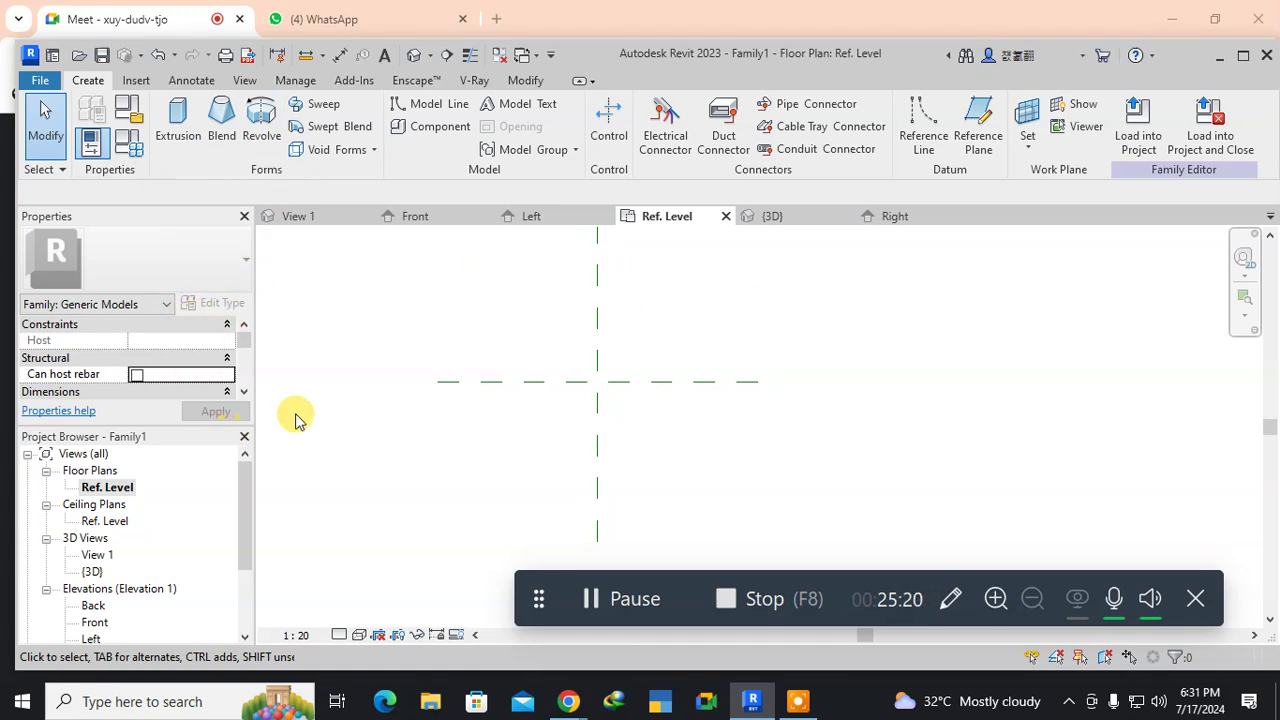
Create a swept blend in the {3D} view with an arc path of about 2124 radius spanning about 141°, and finish the path sketch.
left_click(775, 216)
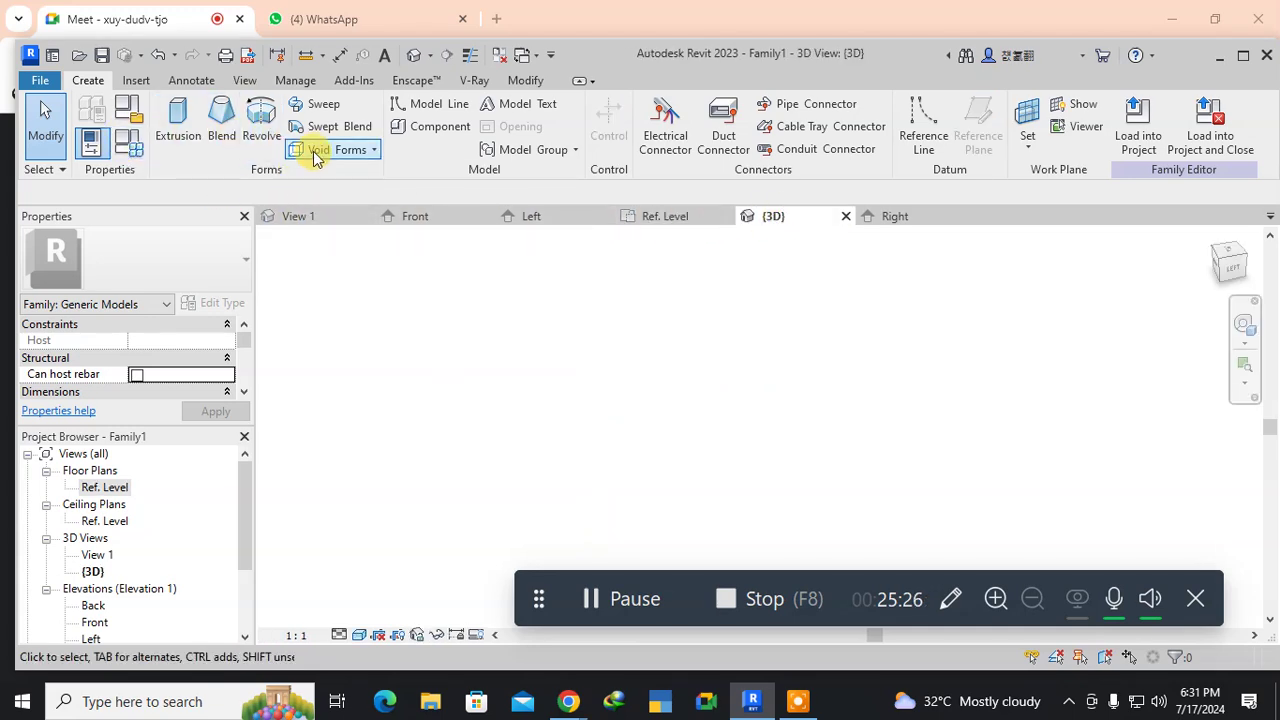
left_click(332, 126)
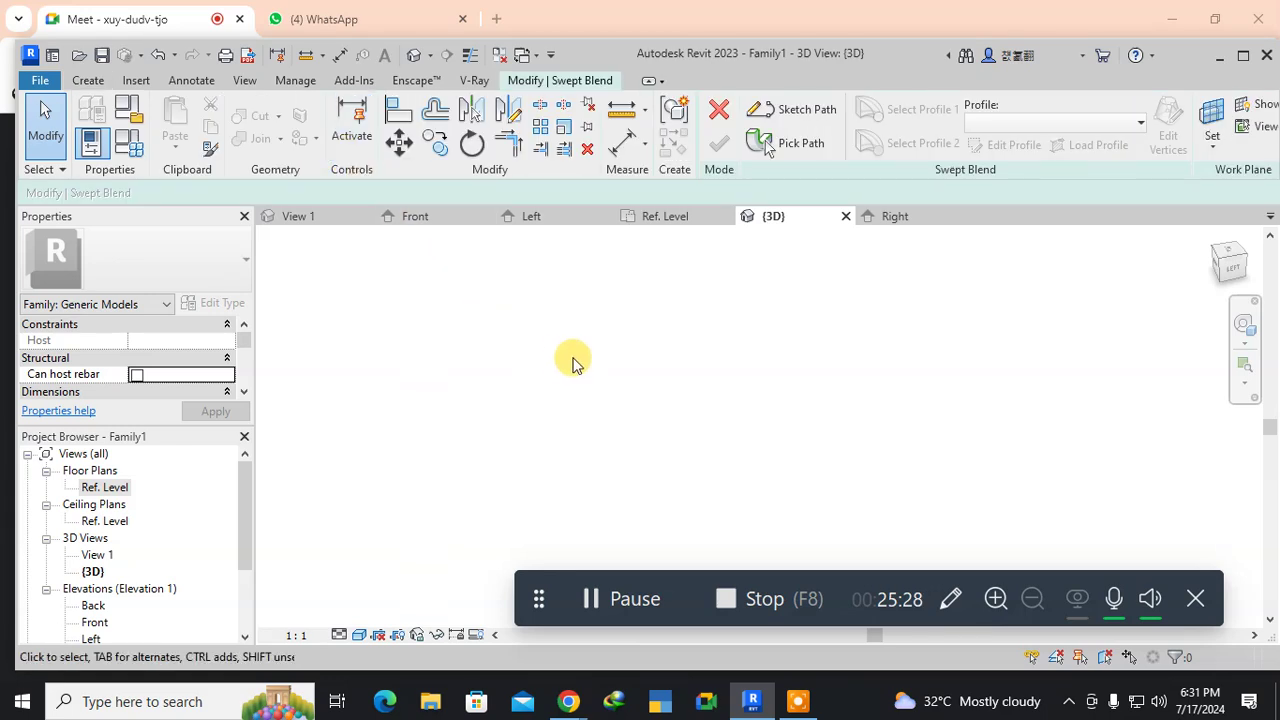
left_click(781, 113)
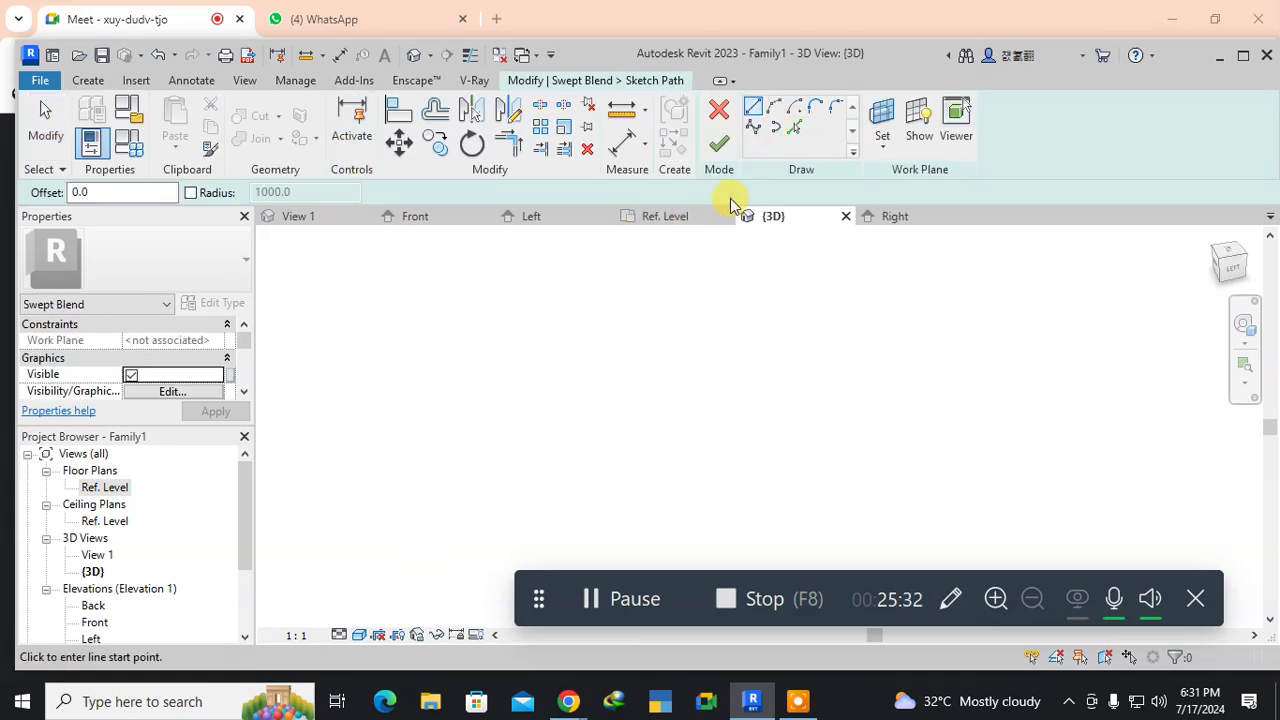
left_click(774, 110)
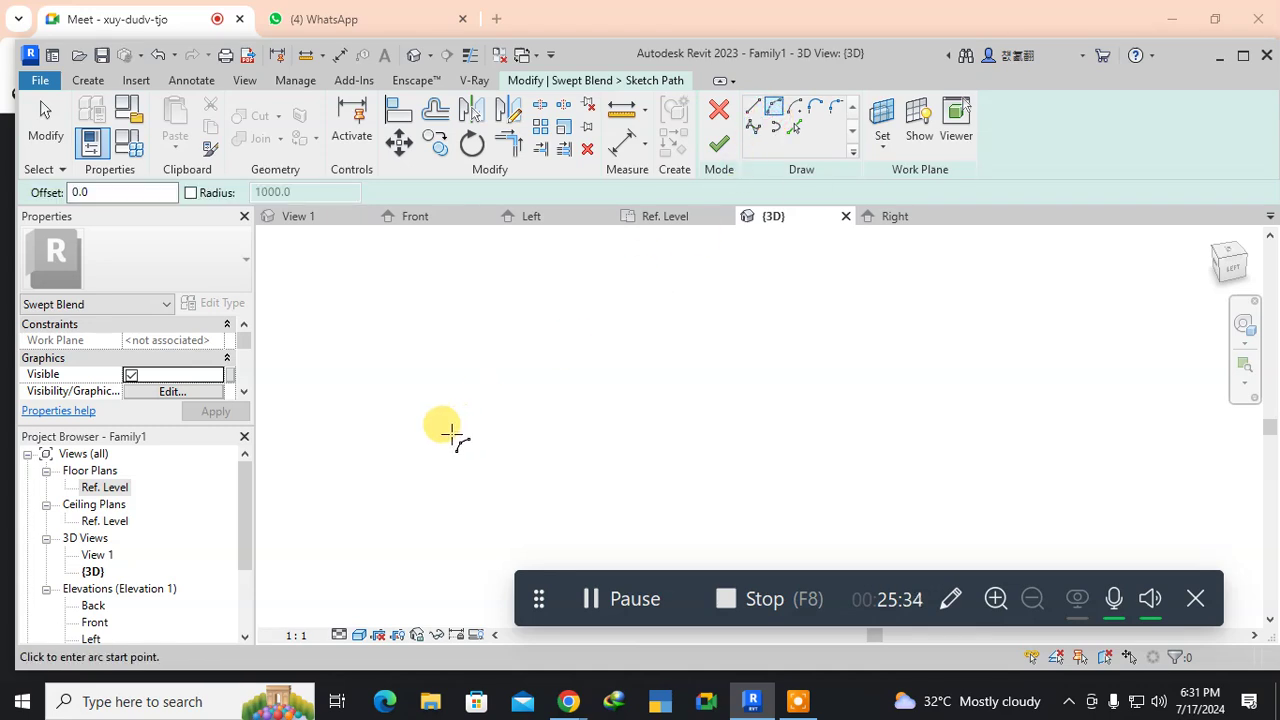
left_click(418, 463)
left_click(799, 350)
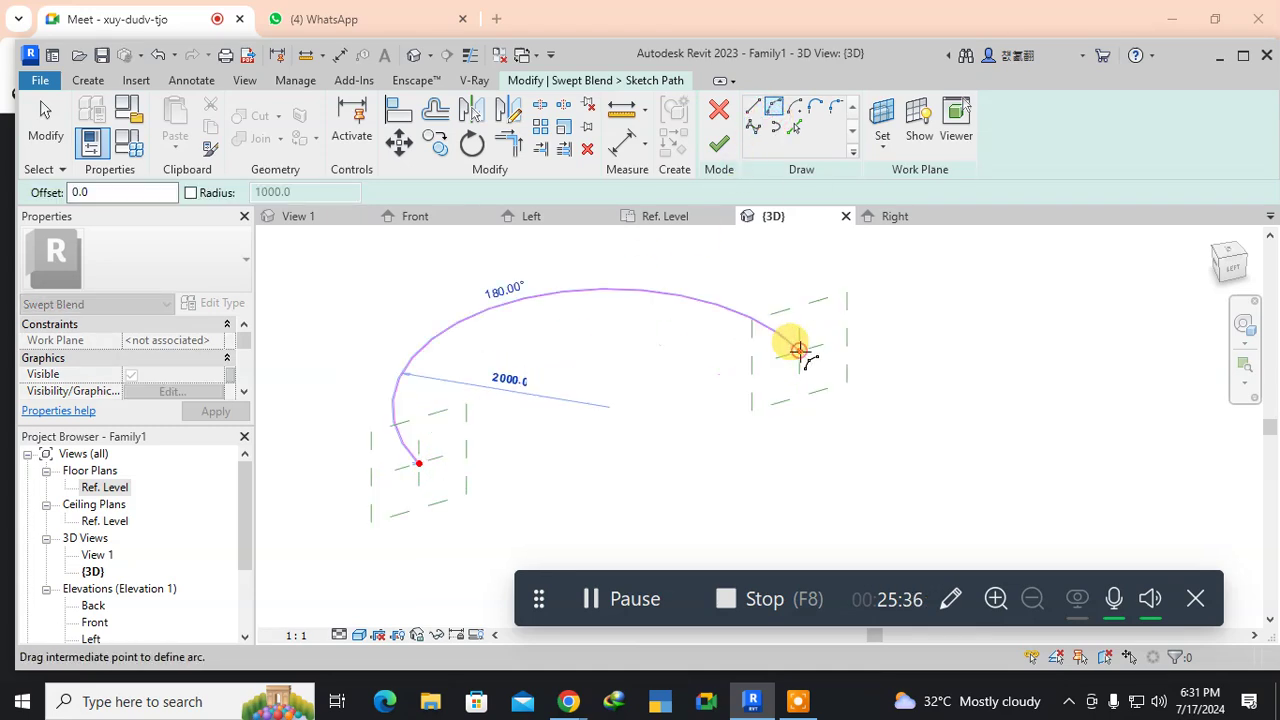
left_click(680, 318)
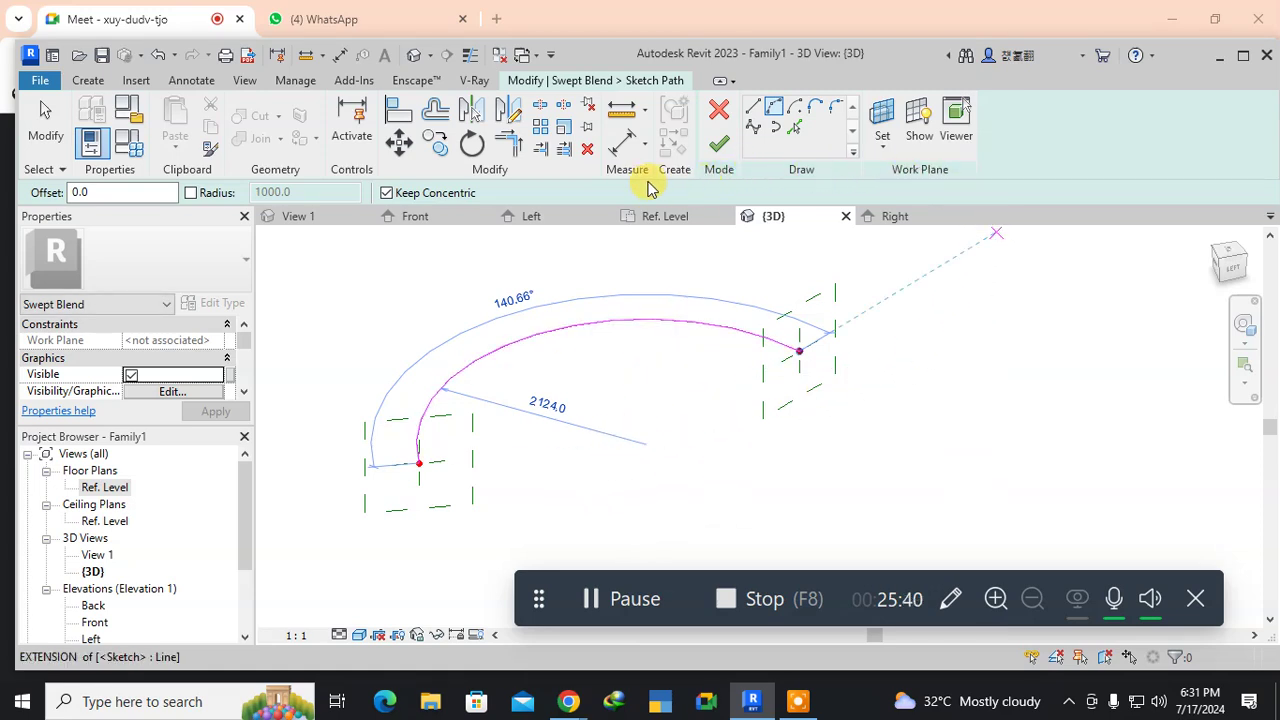
left_click(708, 147)
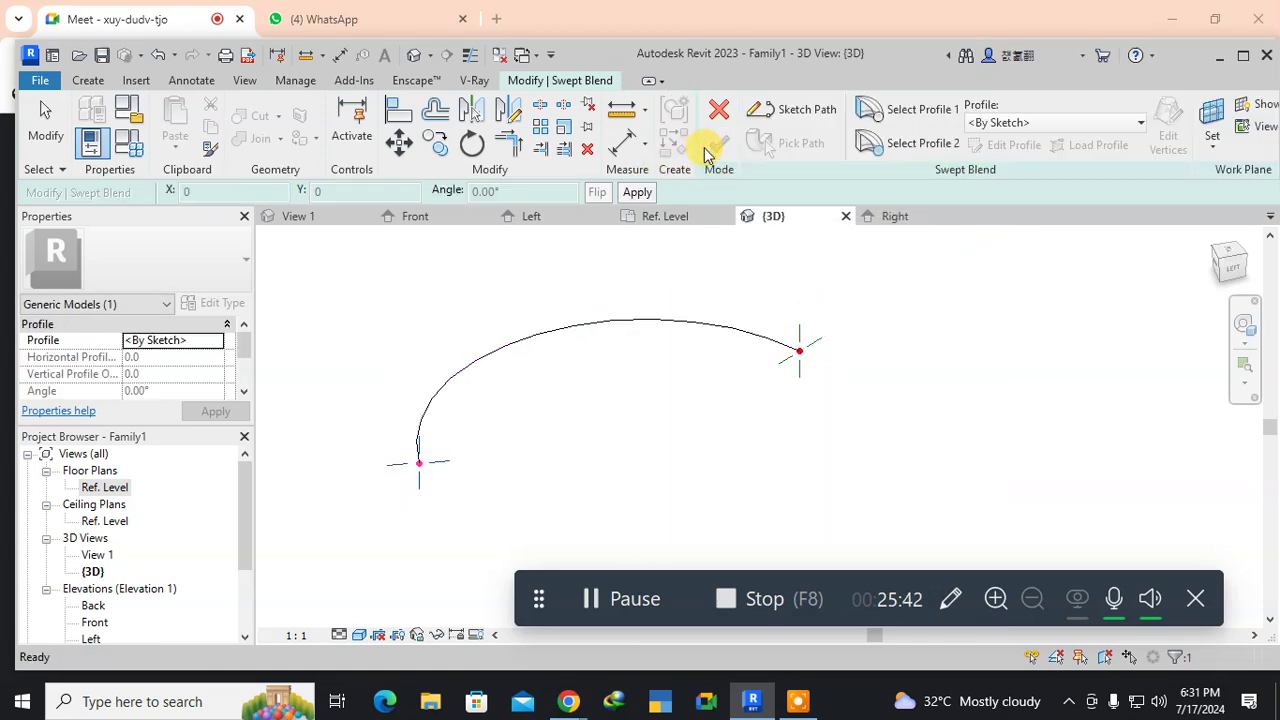
Sketch Profile 1 as a circle of about 300 radius centred on the path's start point, and finish the profile.
left_click(893, 114)
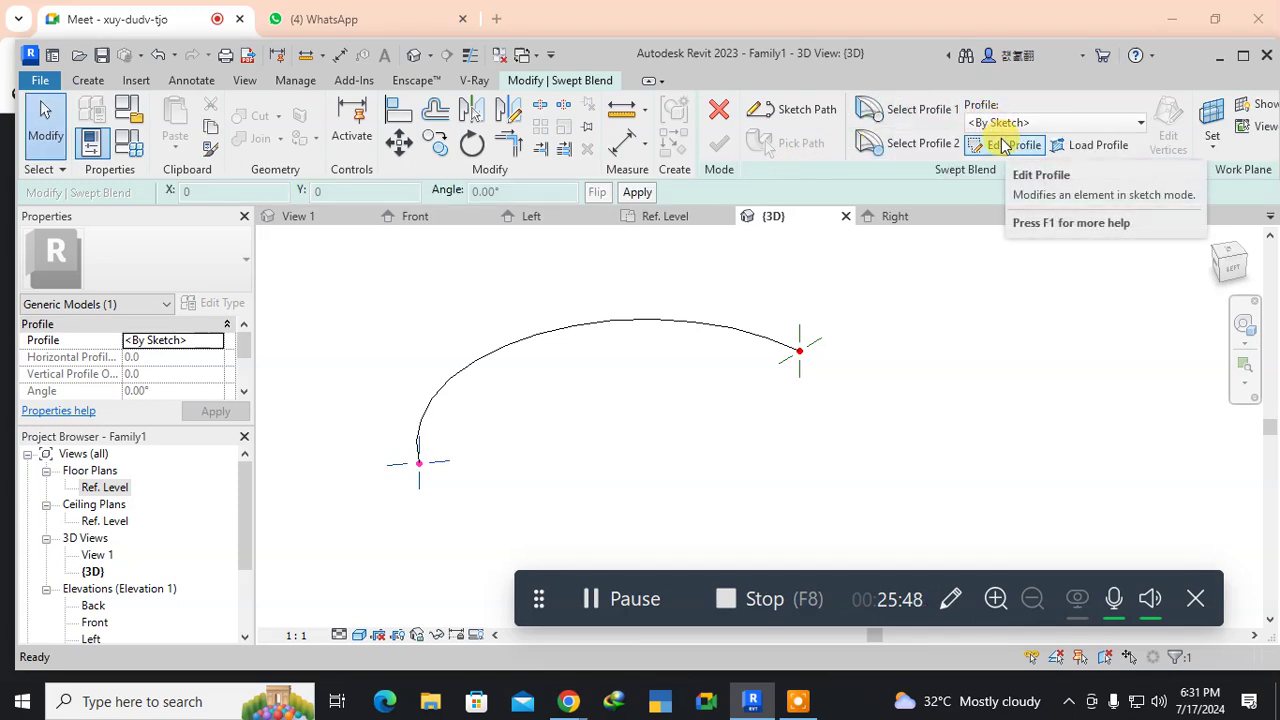
left_click(1005, 145)
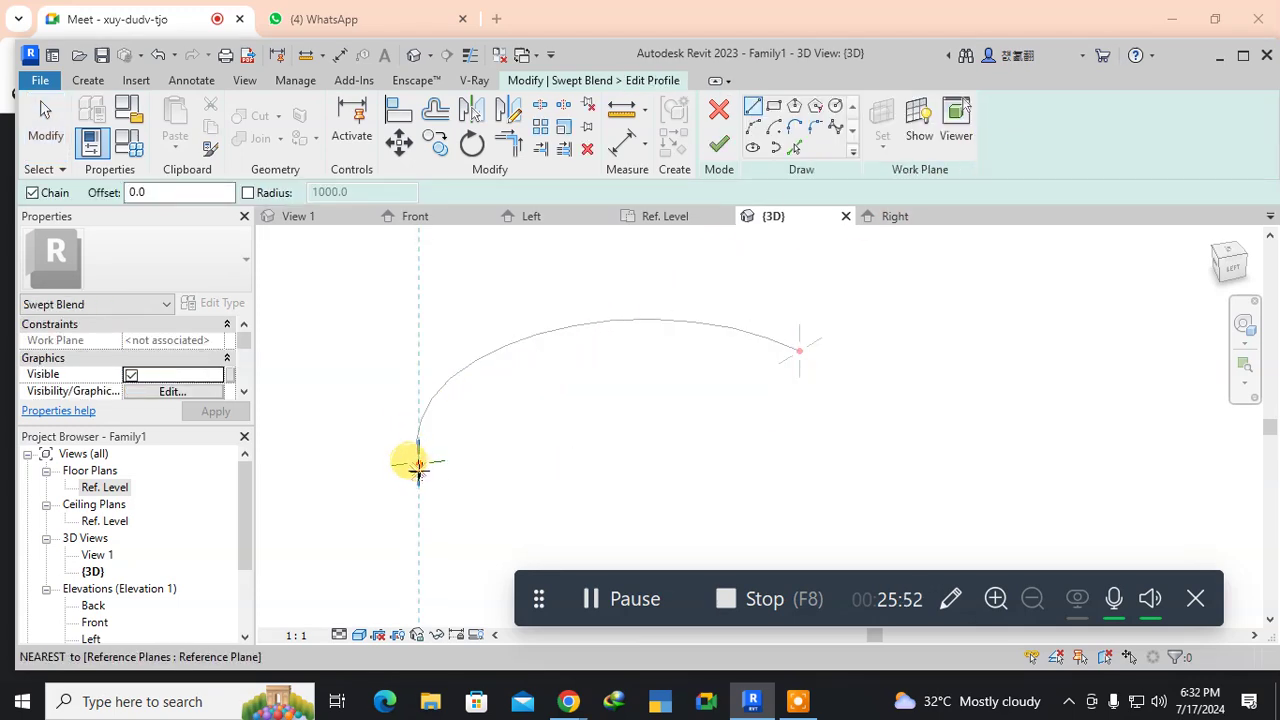
left_click(835, 107)
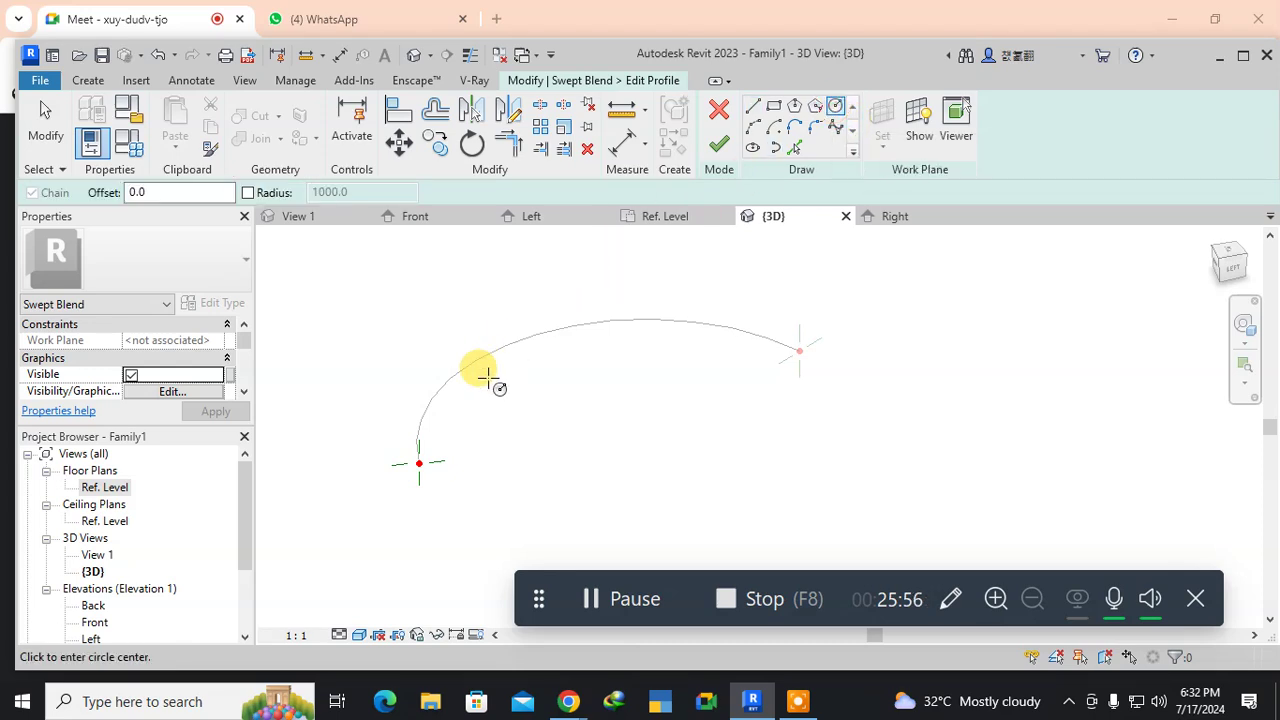
left_click(418, 463)
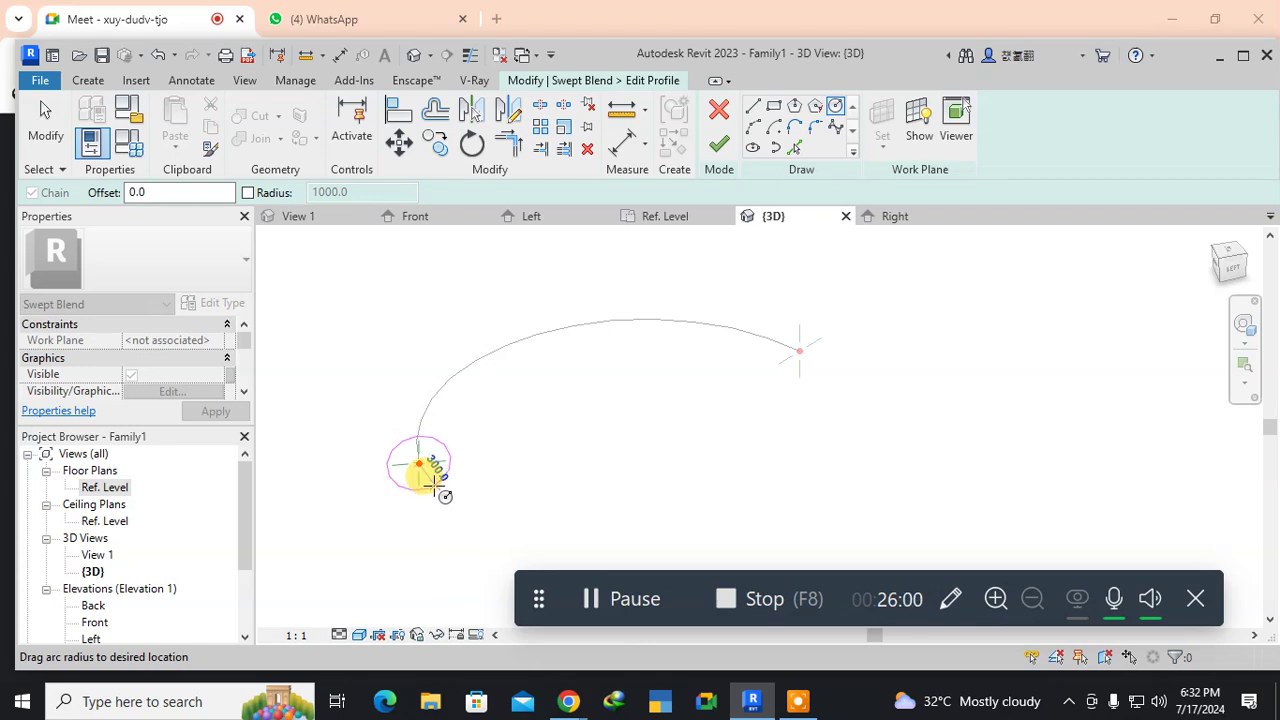
left_click(437, 484)
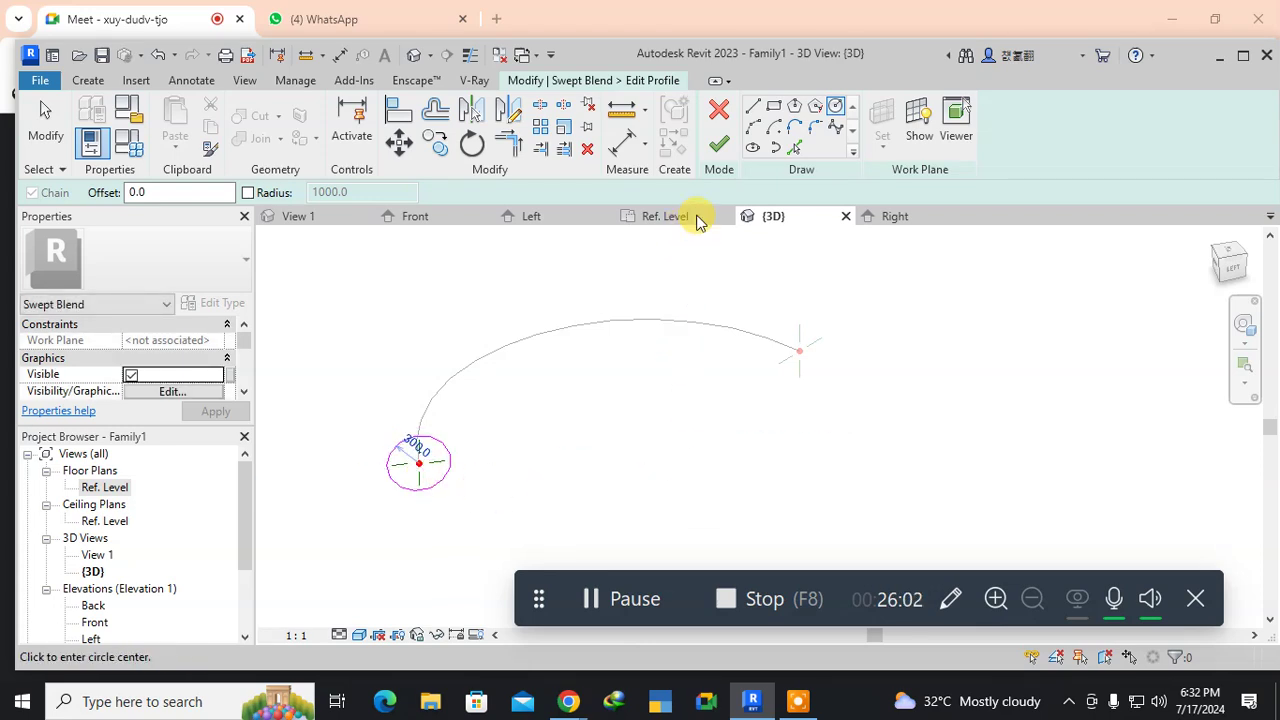
left_click(712, 147)
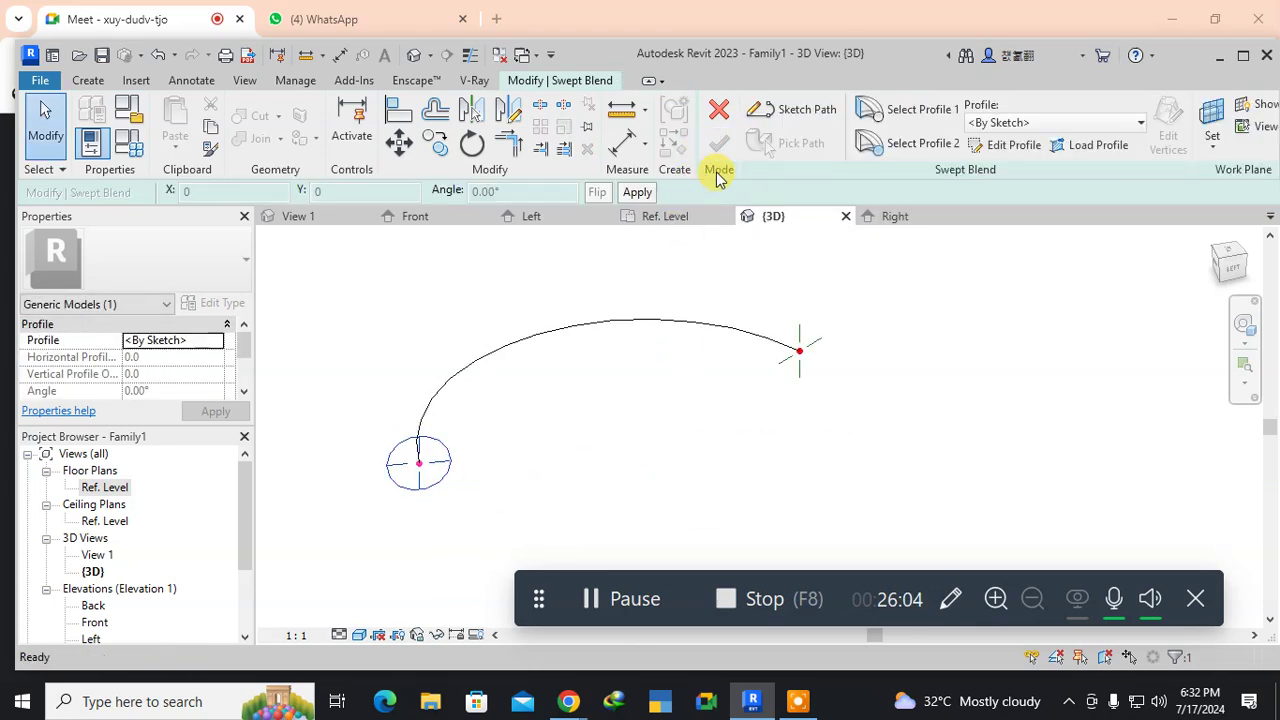
Sketch Profile 2 as a circle of about 1100 radius centred on the path's other end, and complete the swept blend.
left_click(868, 145)
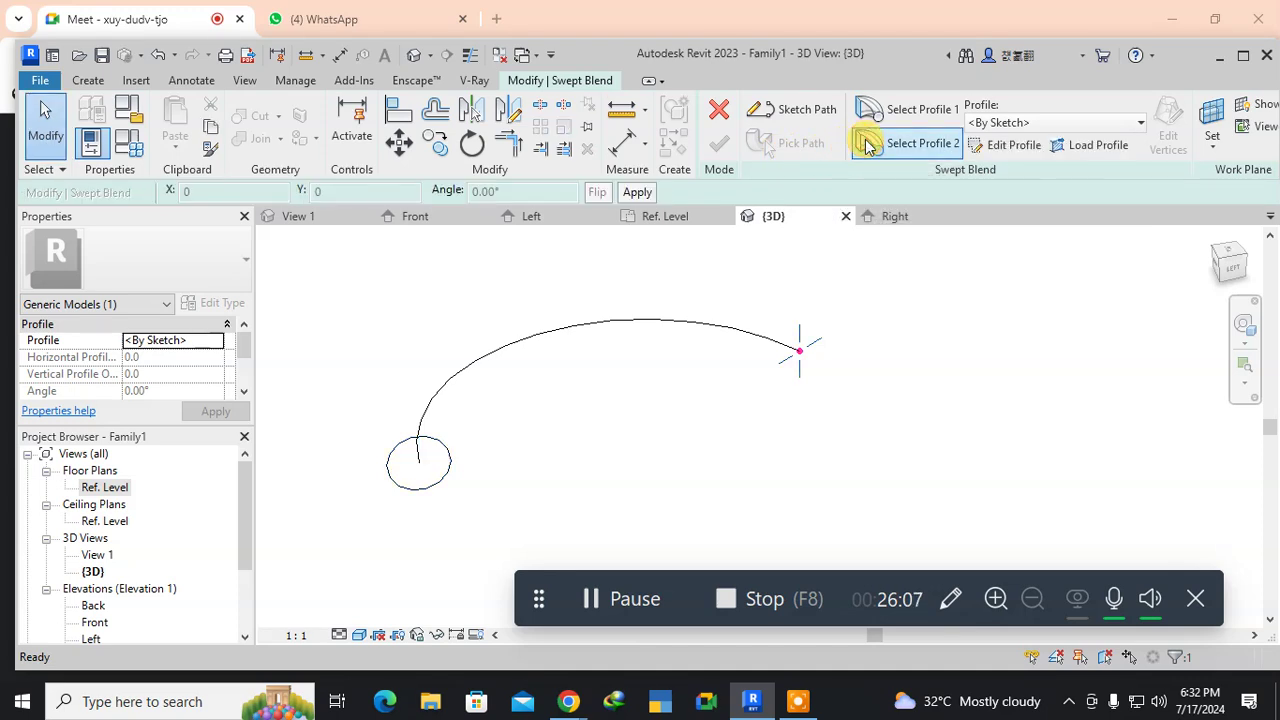
left_click(985, 147)
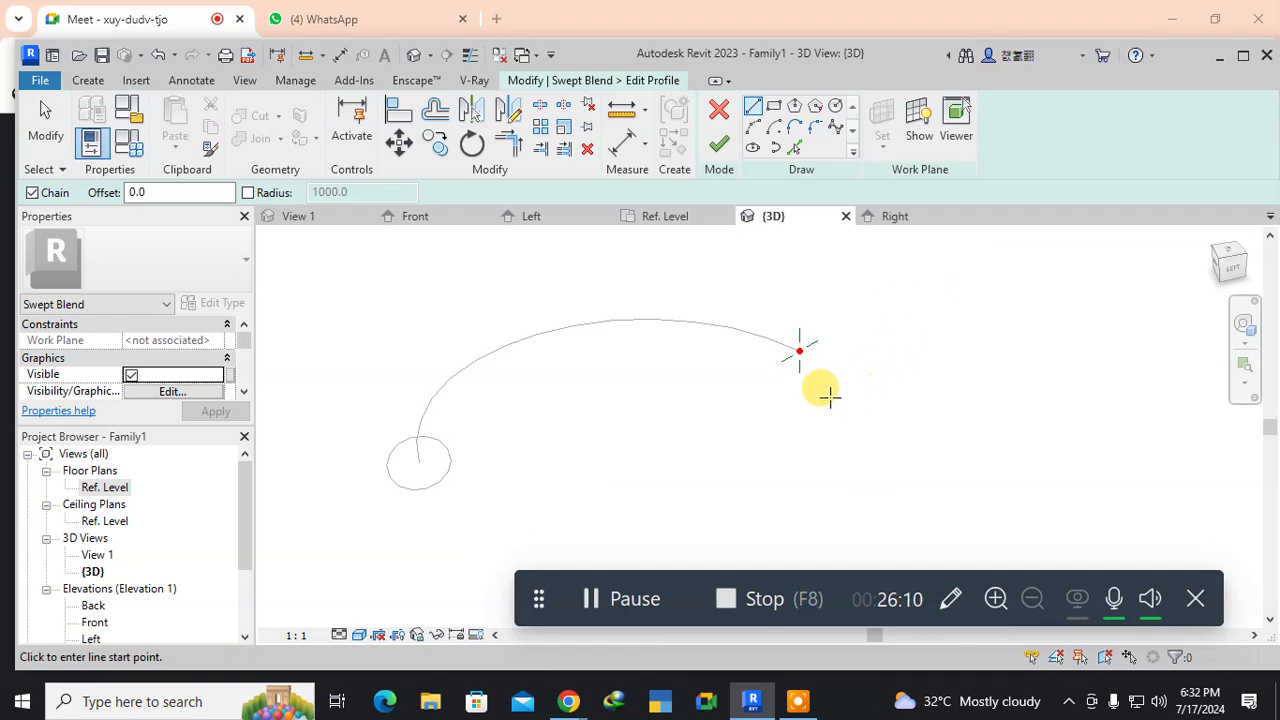
left_click(836, 108)
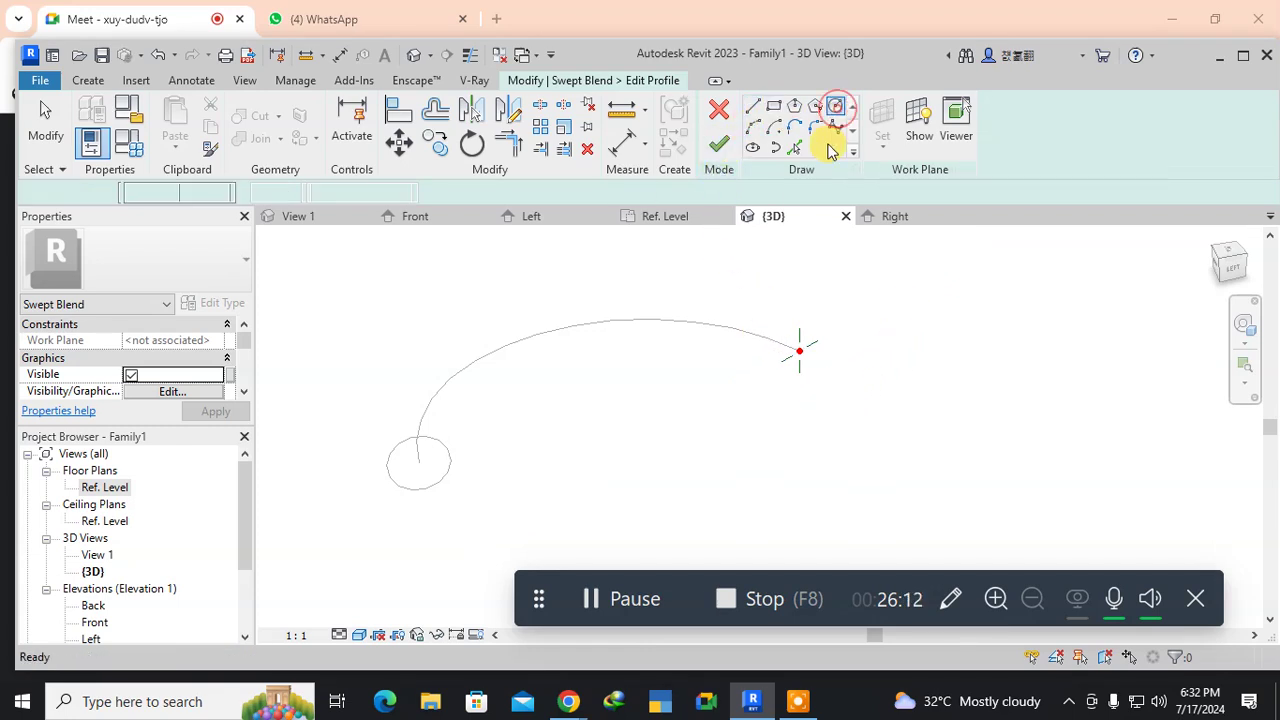
left_click(798, 352)
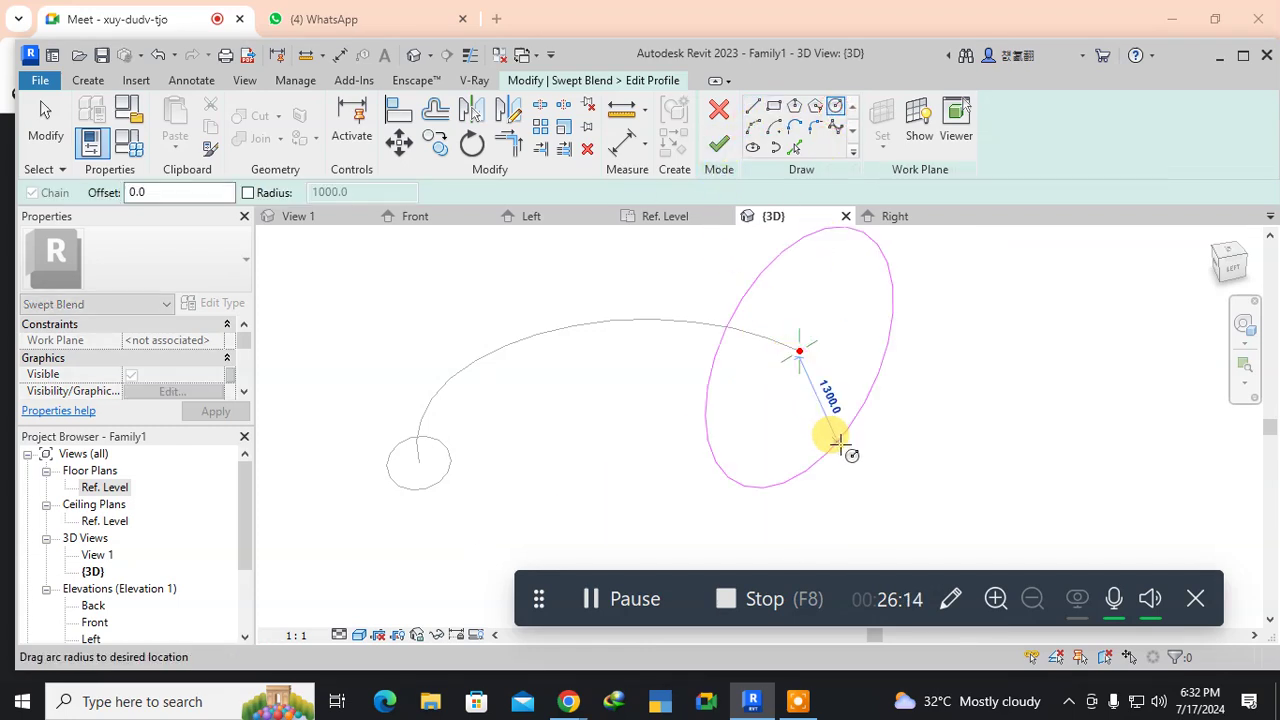
left_click(831, 430)
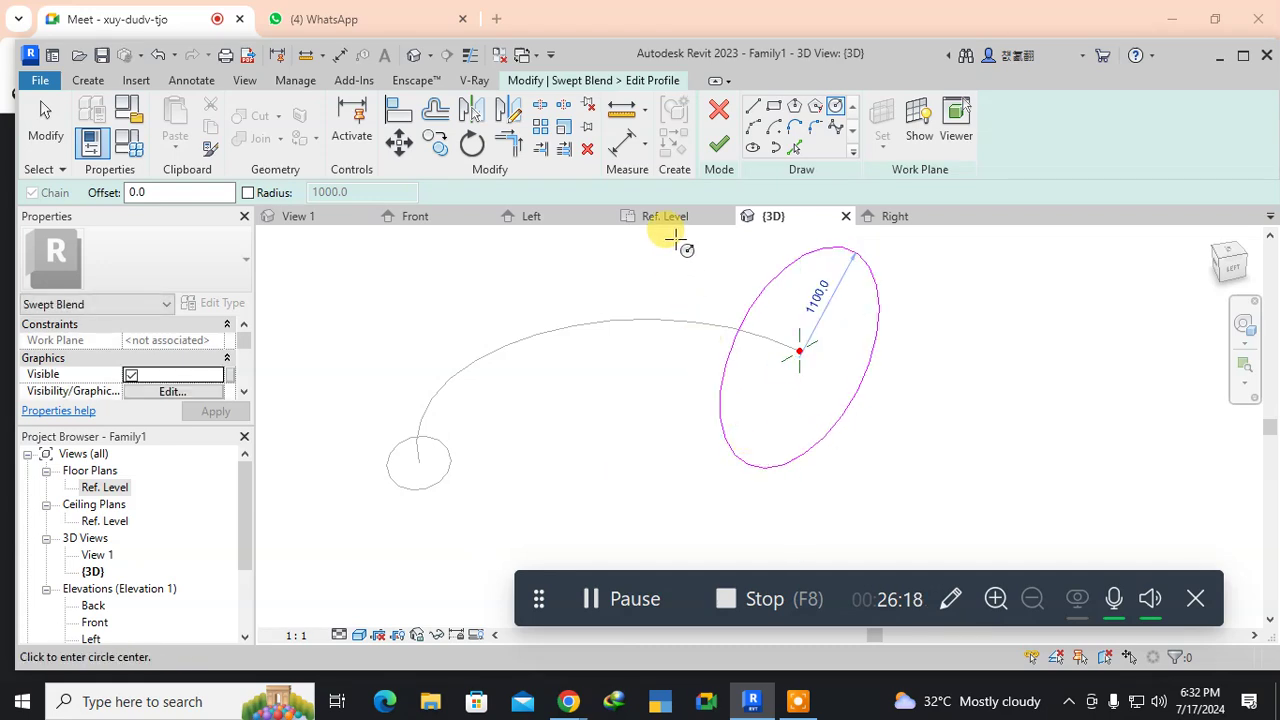
left_click(718, 145)
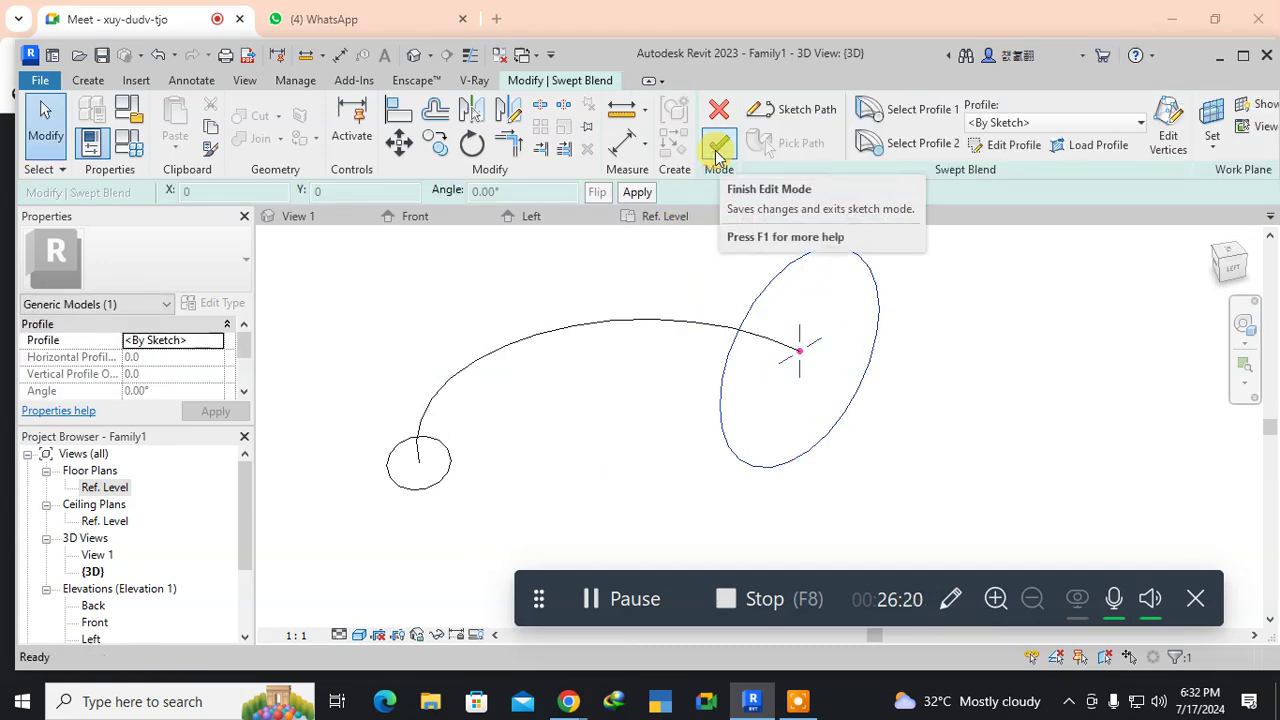
left_click(718, 150)
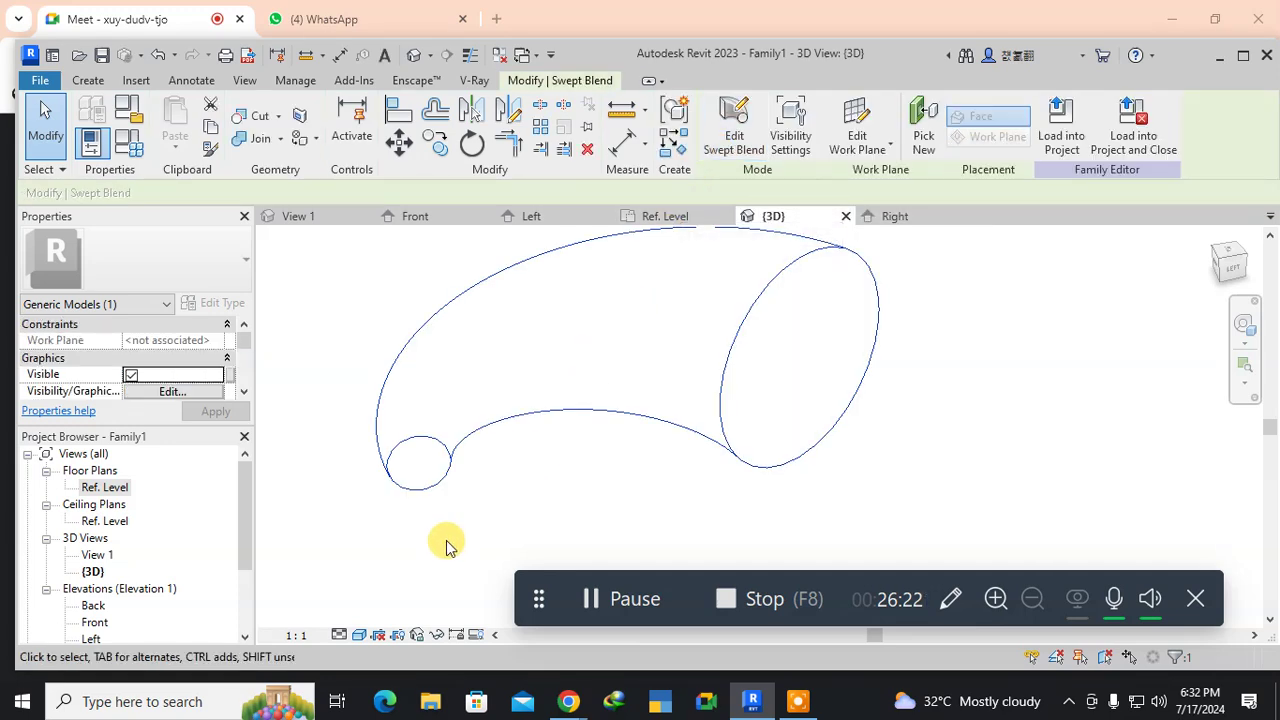
left_click(349, 588)
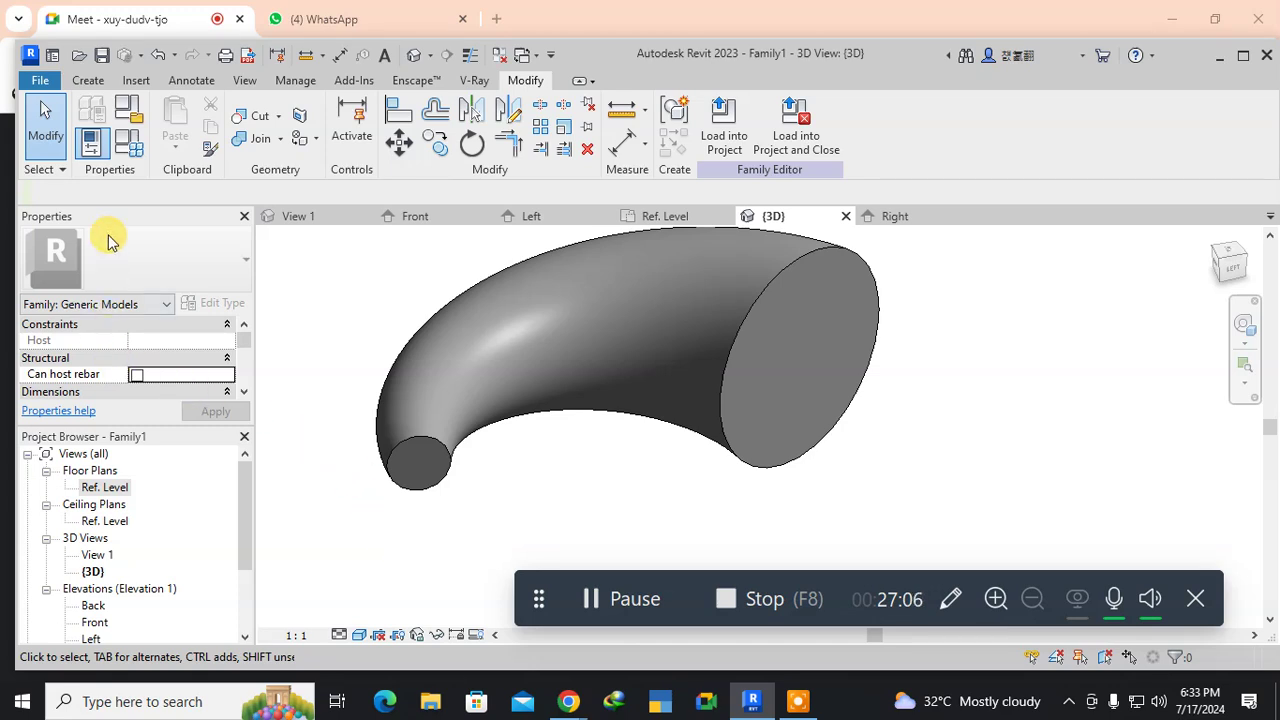
Open the recent project 30x51flplan.
left_click(87, 82)
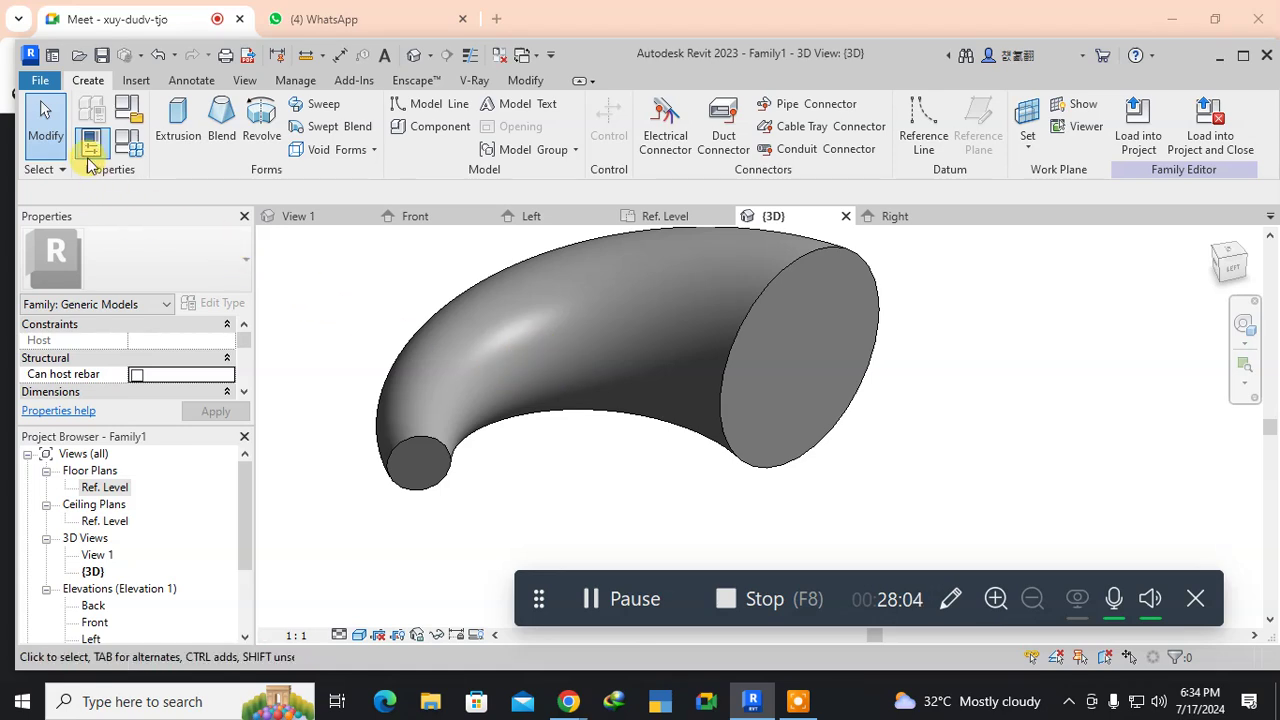
left_click(37, 84)
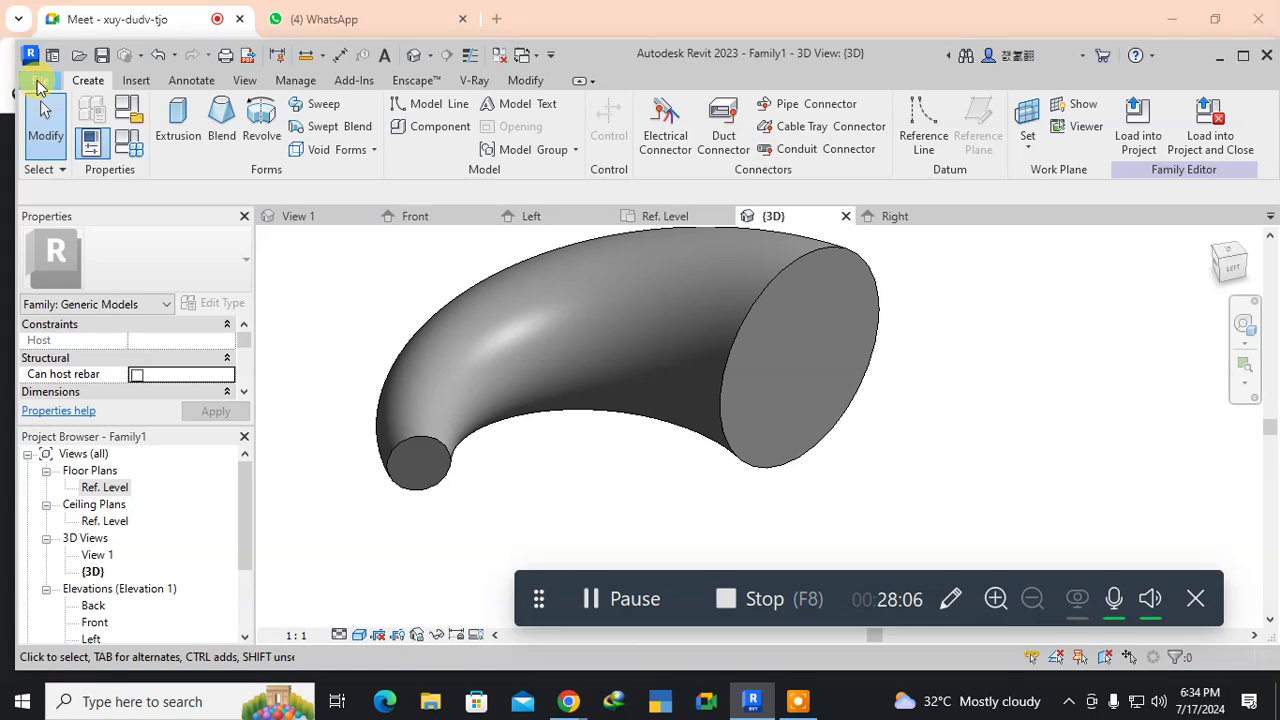
left_click(72, 466)
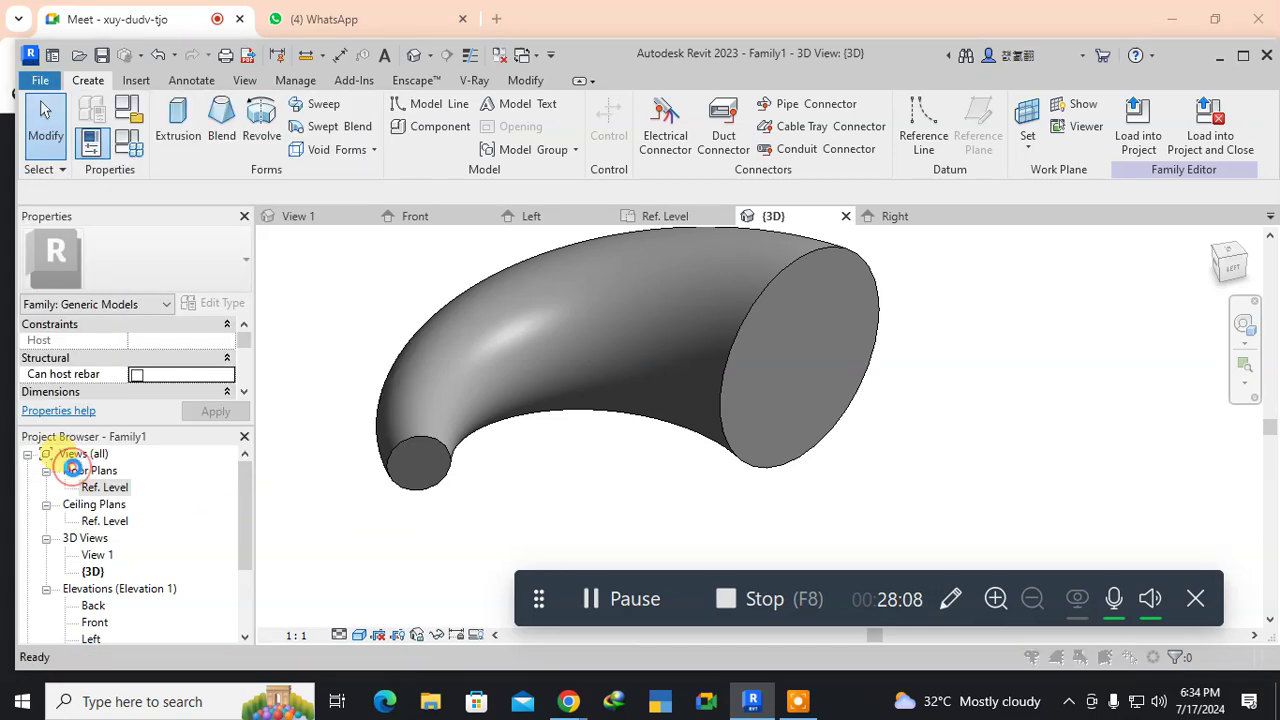
left_click(683, 351)
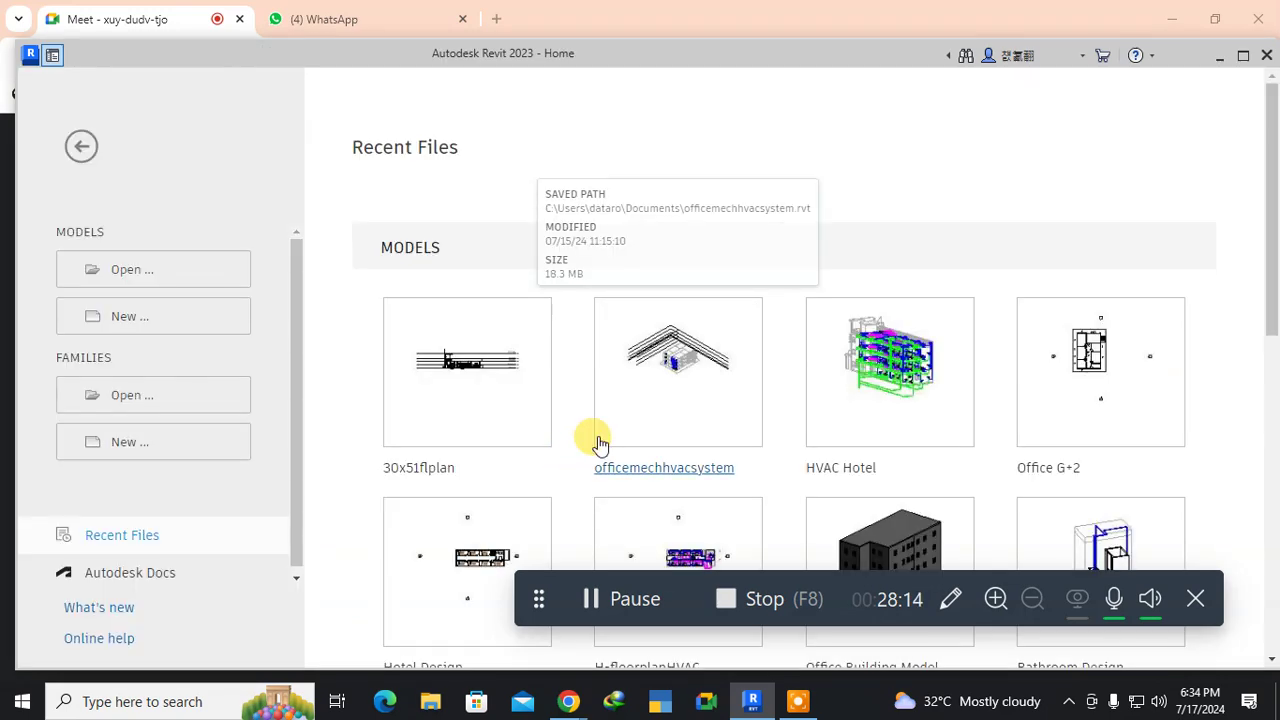
left_click(481, 381)
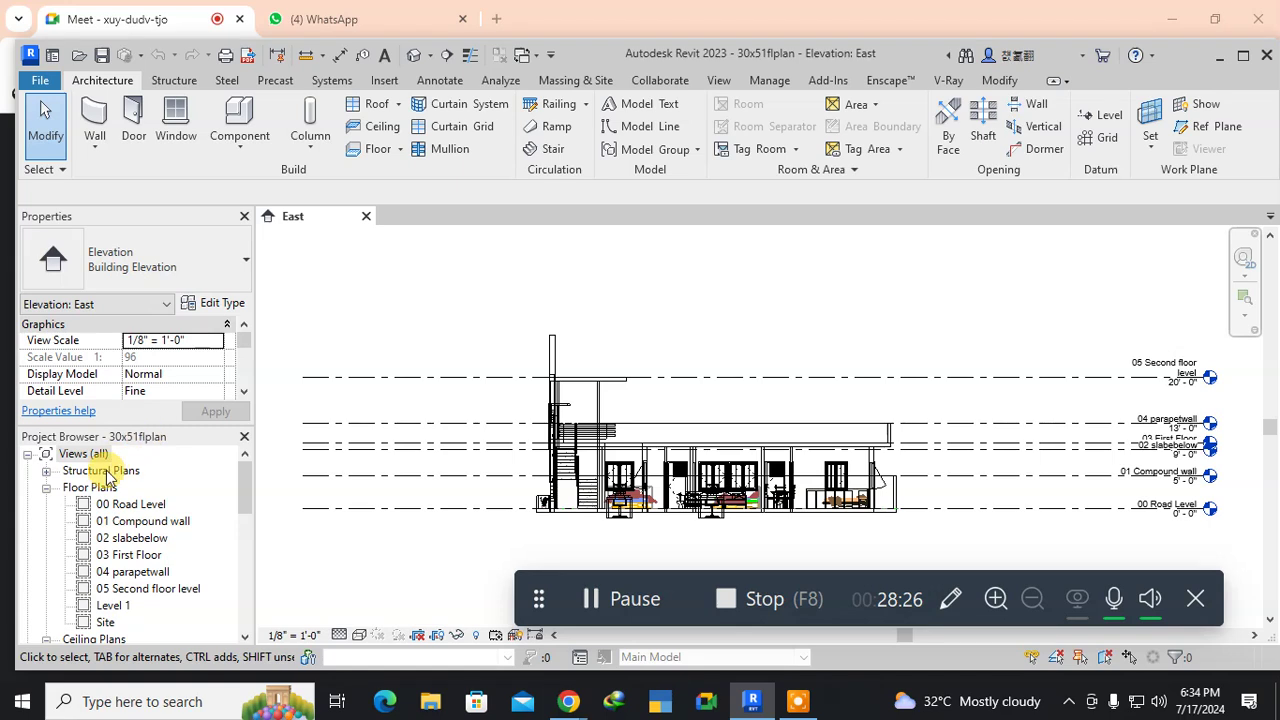
Open the {3D} view of the 30x51flplan project.
scroll(130, 500, "down", 1)
scroll(130, 500, "down", 5)
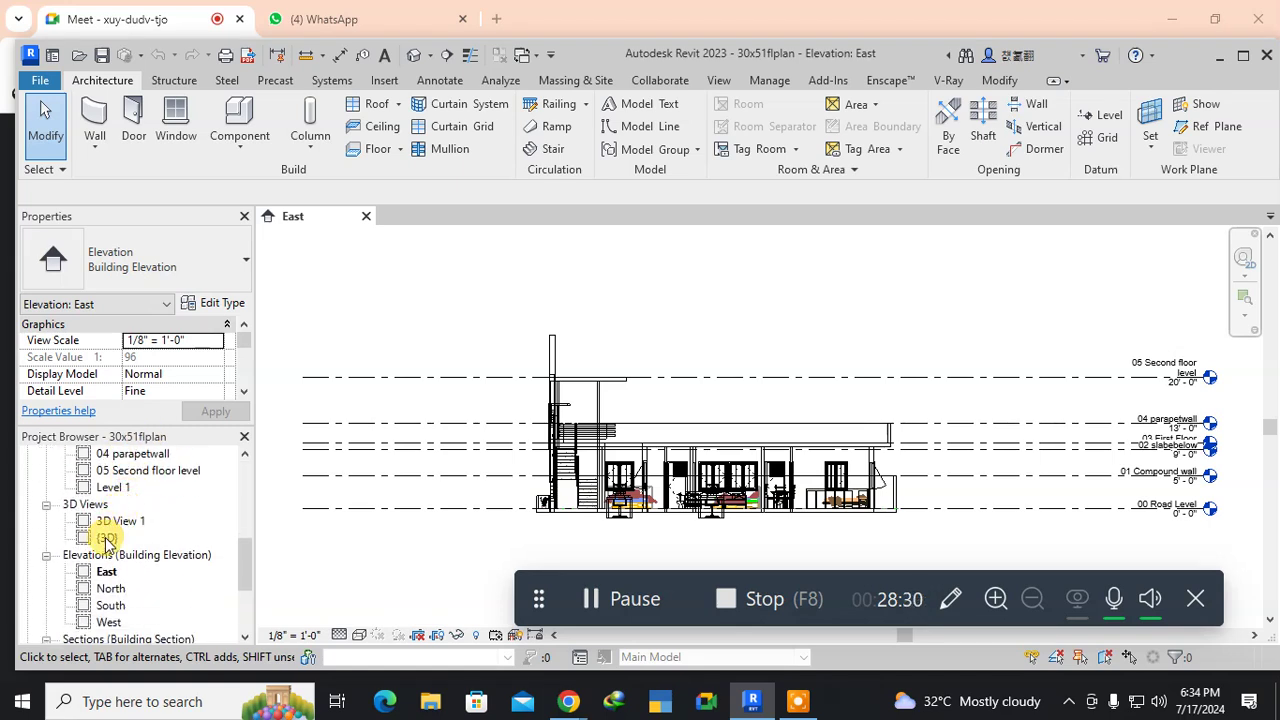
double_click(106, 537)
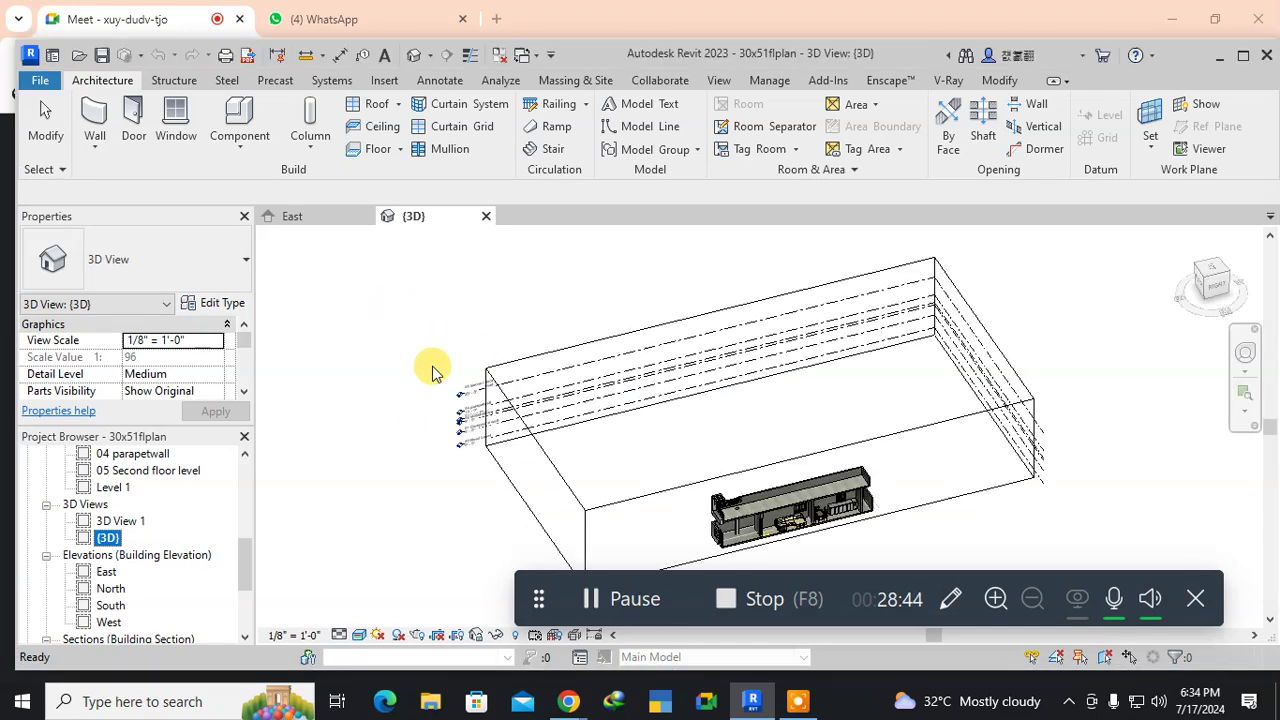
Examine the kitchen cabinet and its door panels up close in the 3D model.
scroll(838, 514, "up", 3)
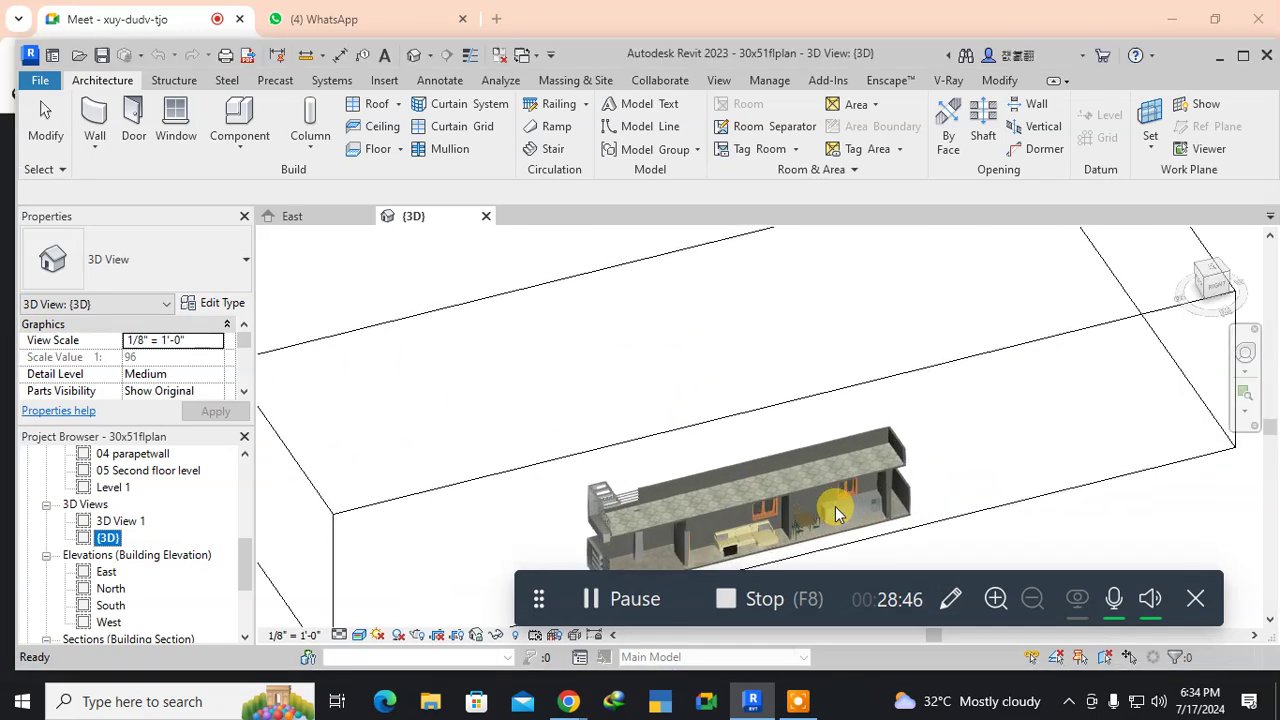
scroll(806, 480, "up", 3)
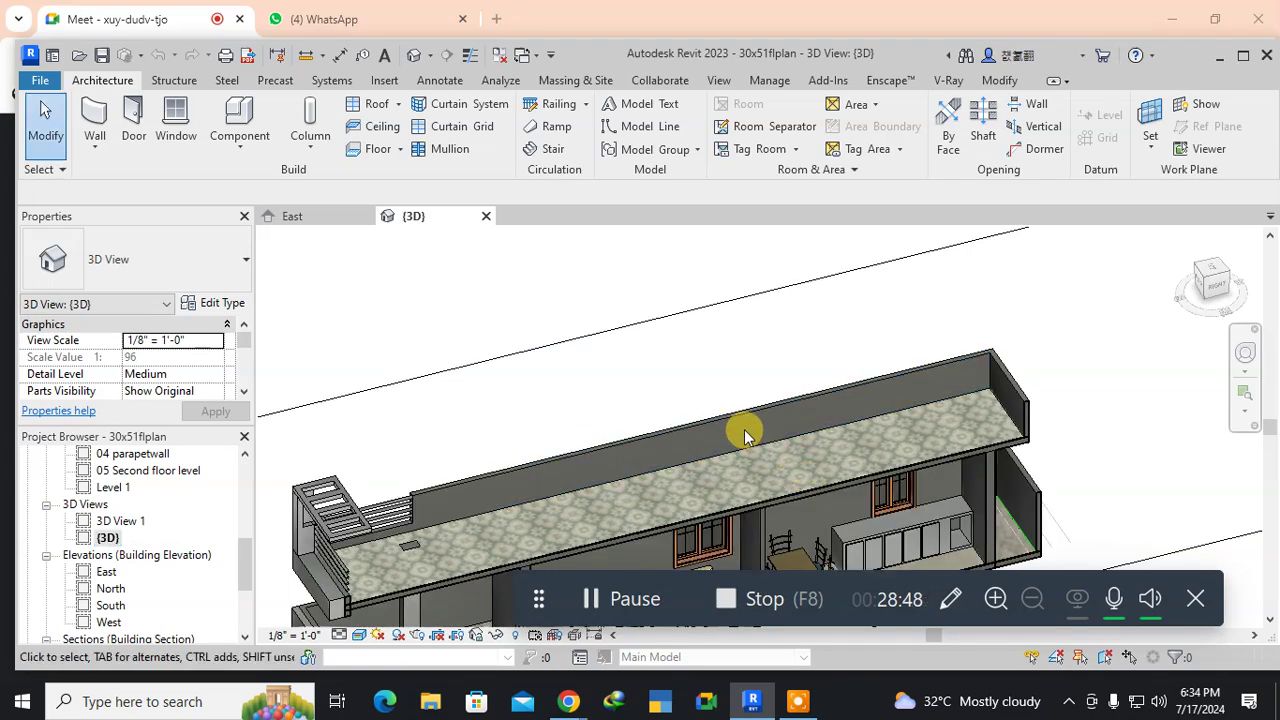
middle_click_drag(700, 446, 311, 291)
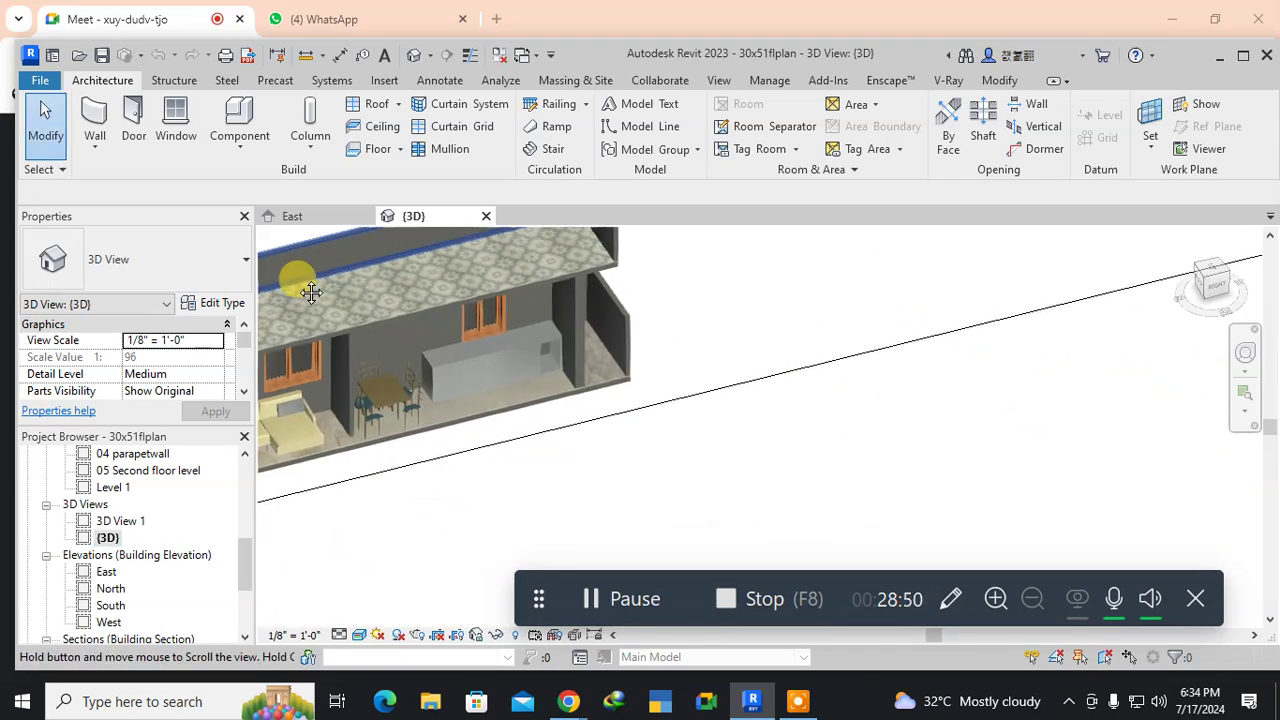
scroll(443, 306, "up", 2)
scroll(443, 400, "up", 3)
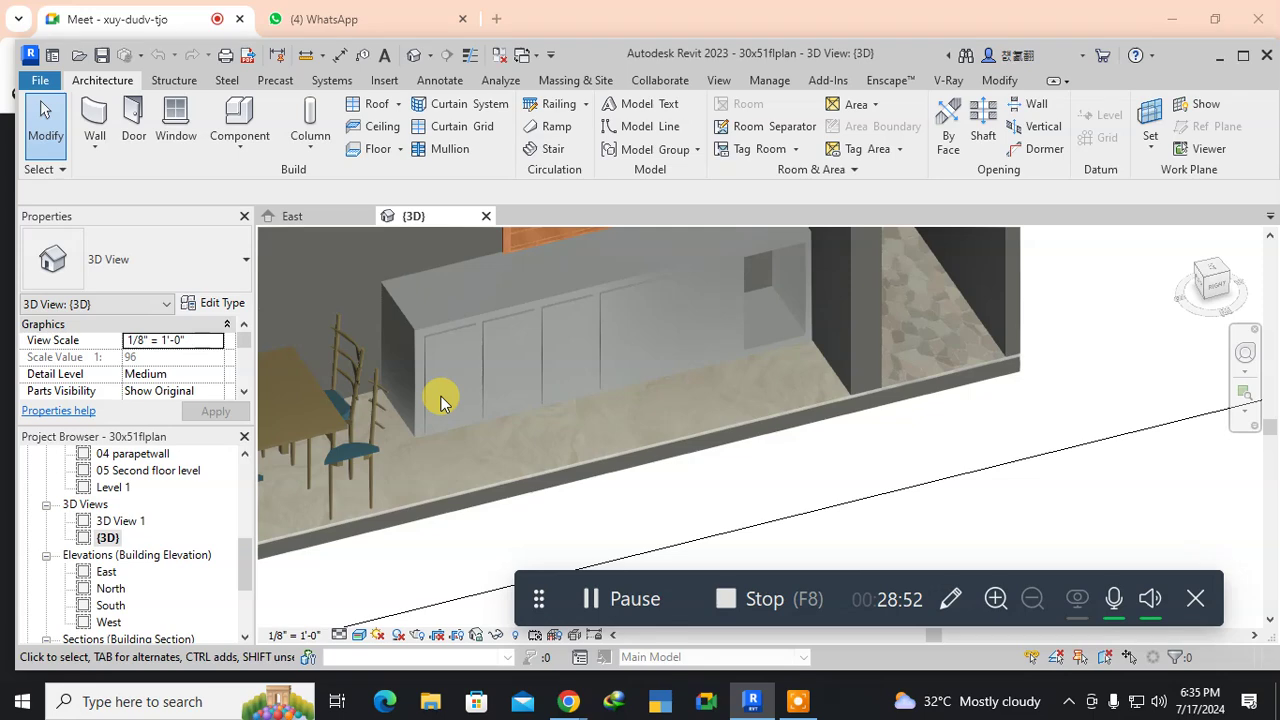
scroll(443, 400, "up", 3)
middle_click_drag(443, 400, 470, 497)
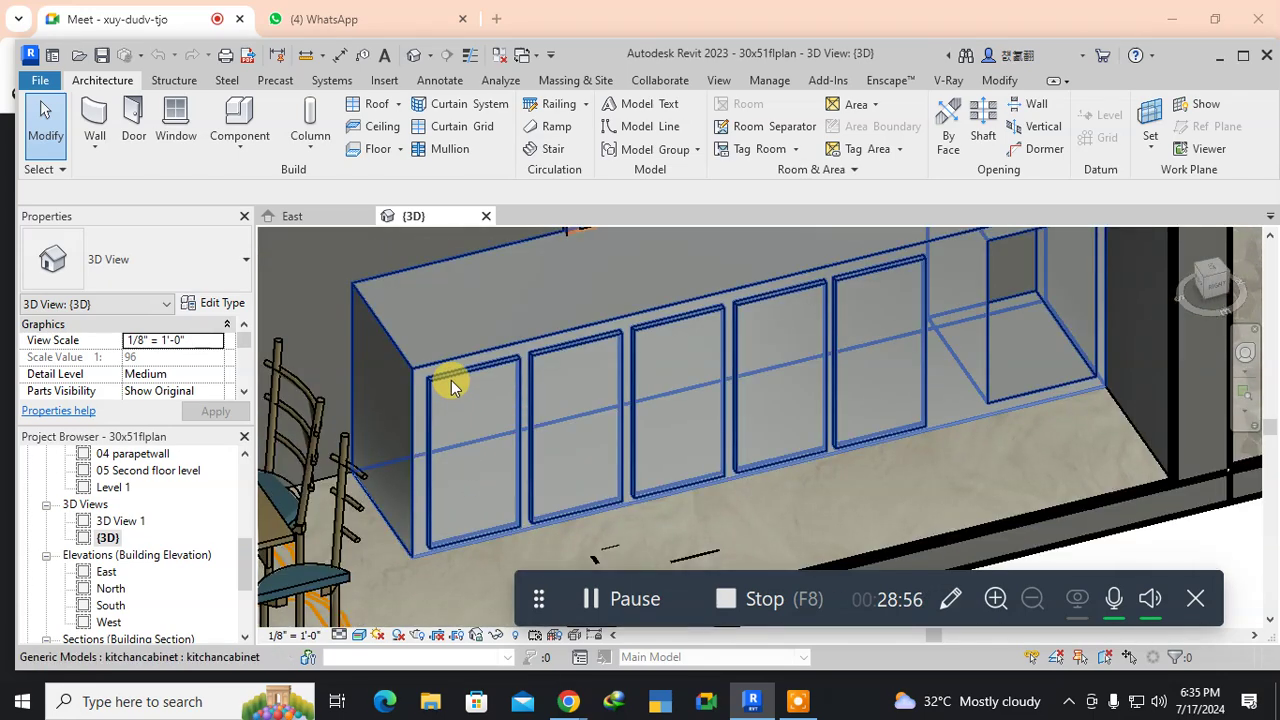
scroll(455, 453, "up", 3)
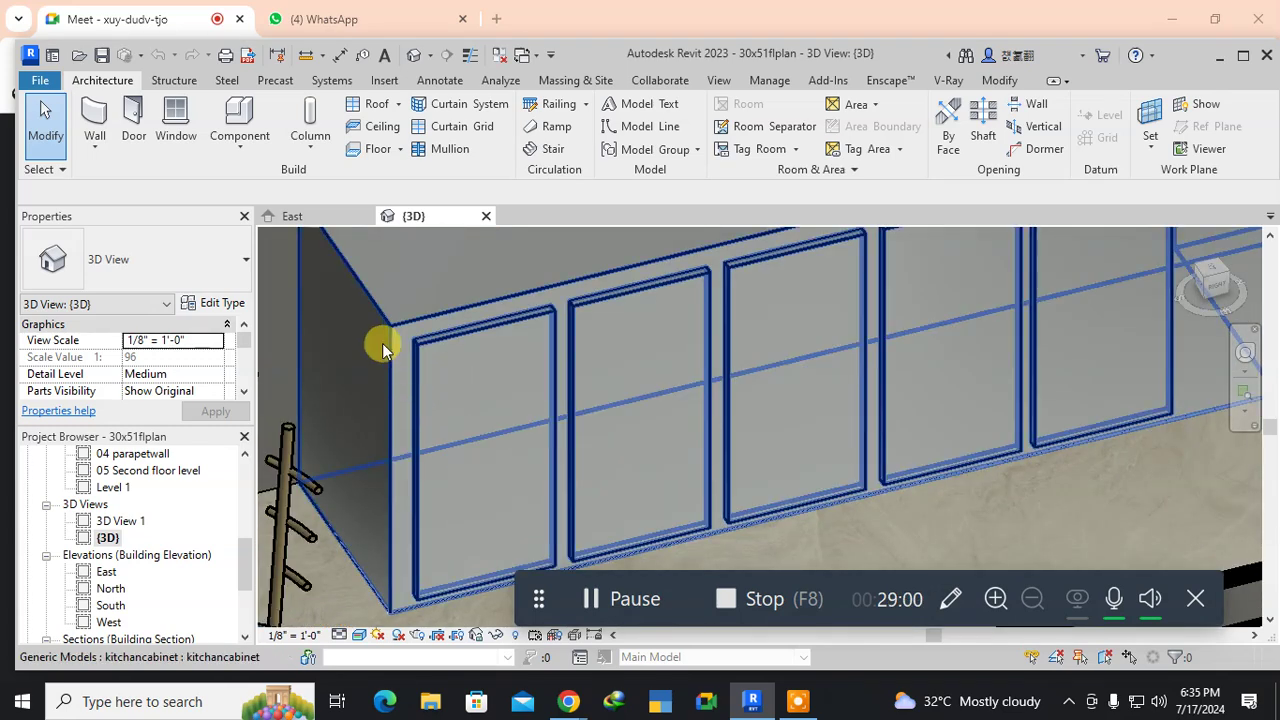
Start an in-place component in the Generic Models category, accepting the default name.
left_click(231, 155)
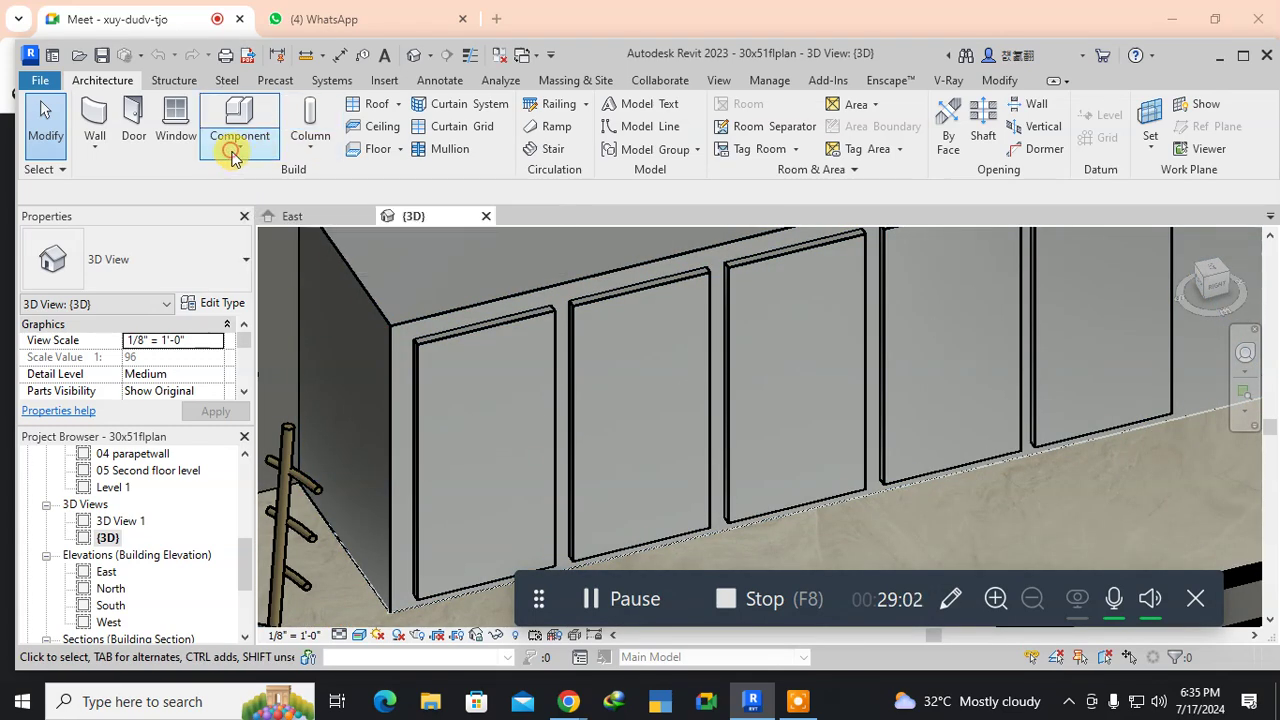
left_click(272, 221)
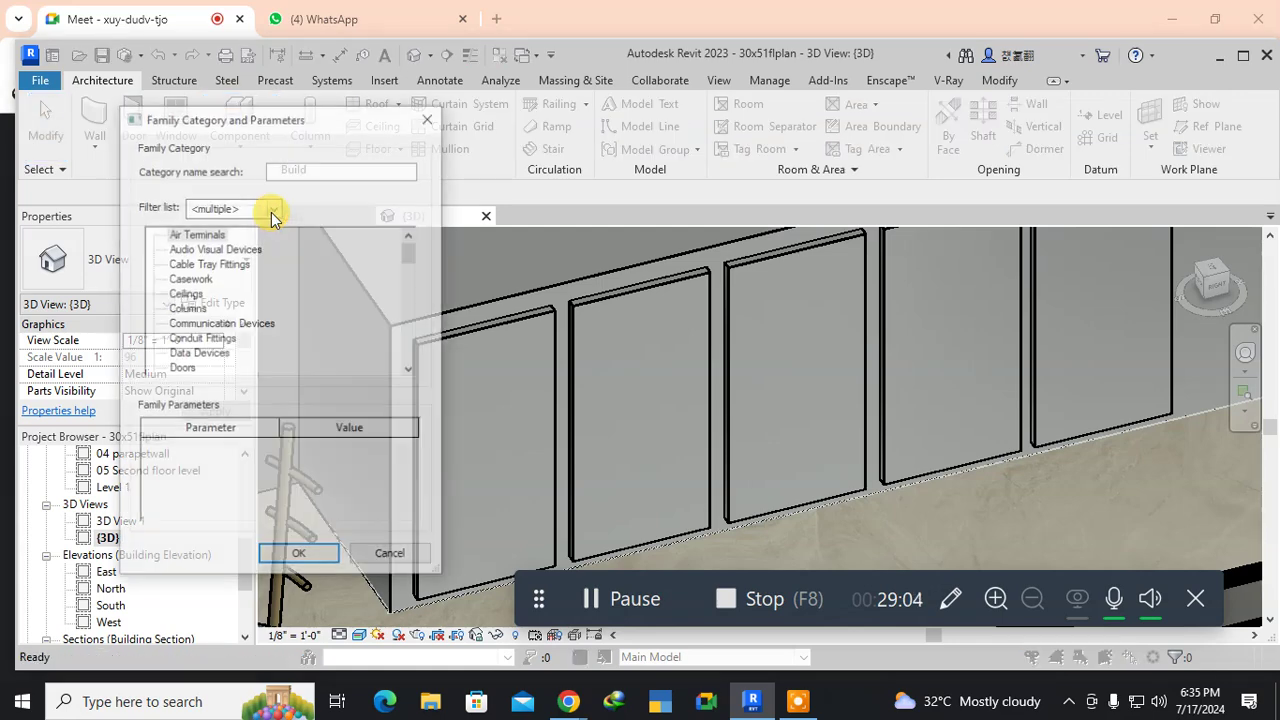
scroll(228, 343, "down", 3)
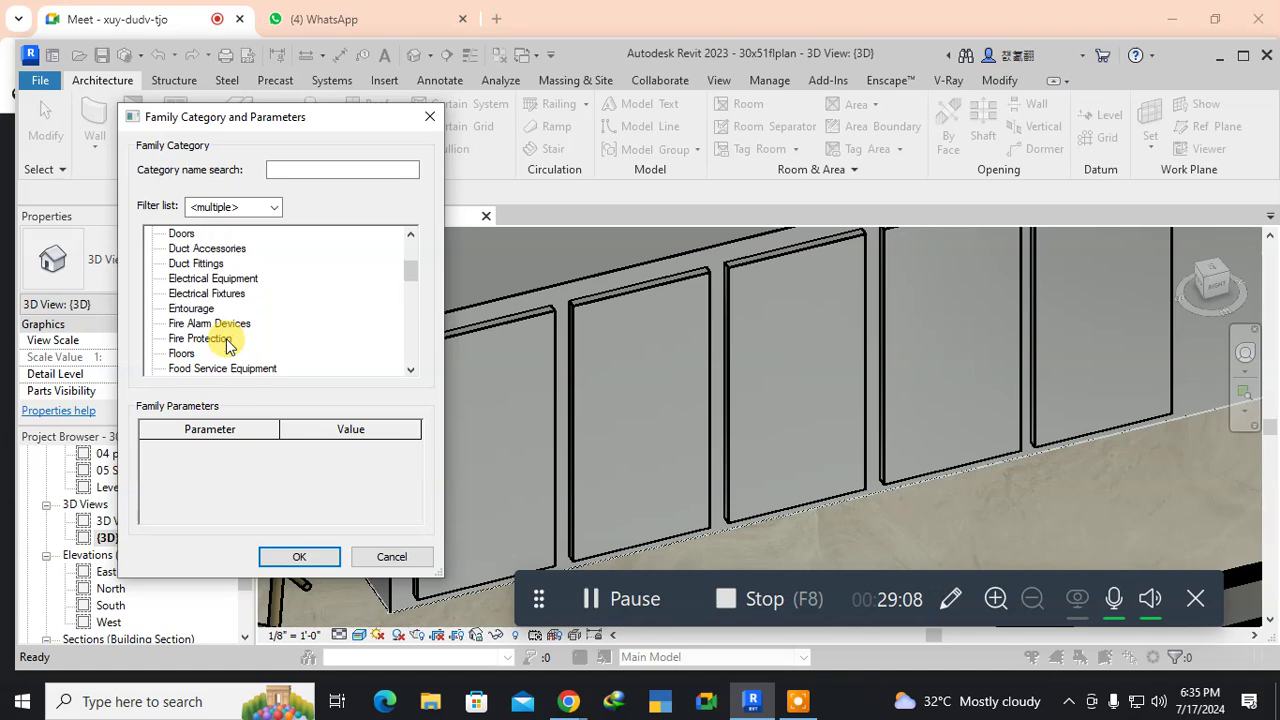
scroll(228, 343, "down", 1)
scroll(228, 343, "down", 1)
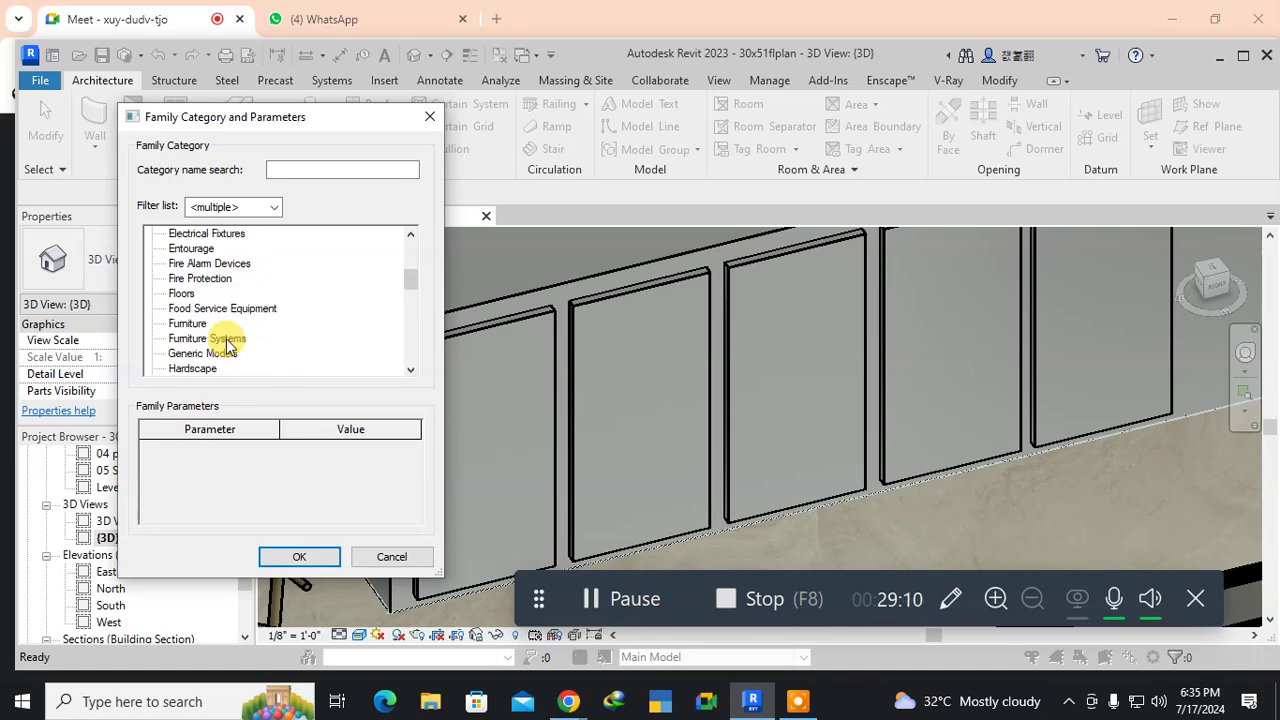
scroll(228, 343, "down", 1)
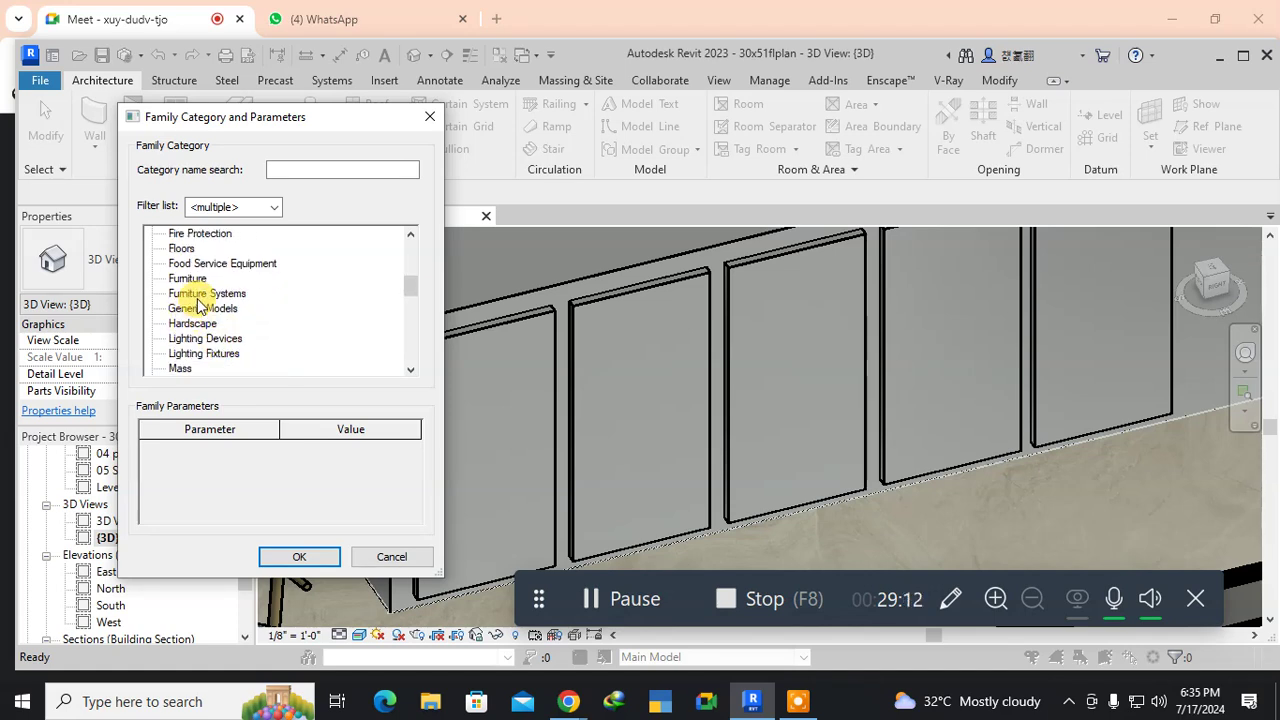
left_click(200, 309)
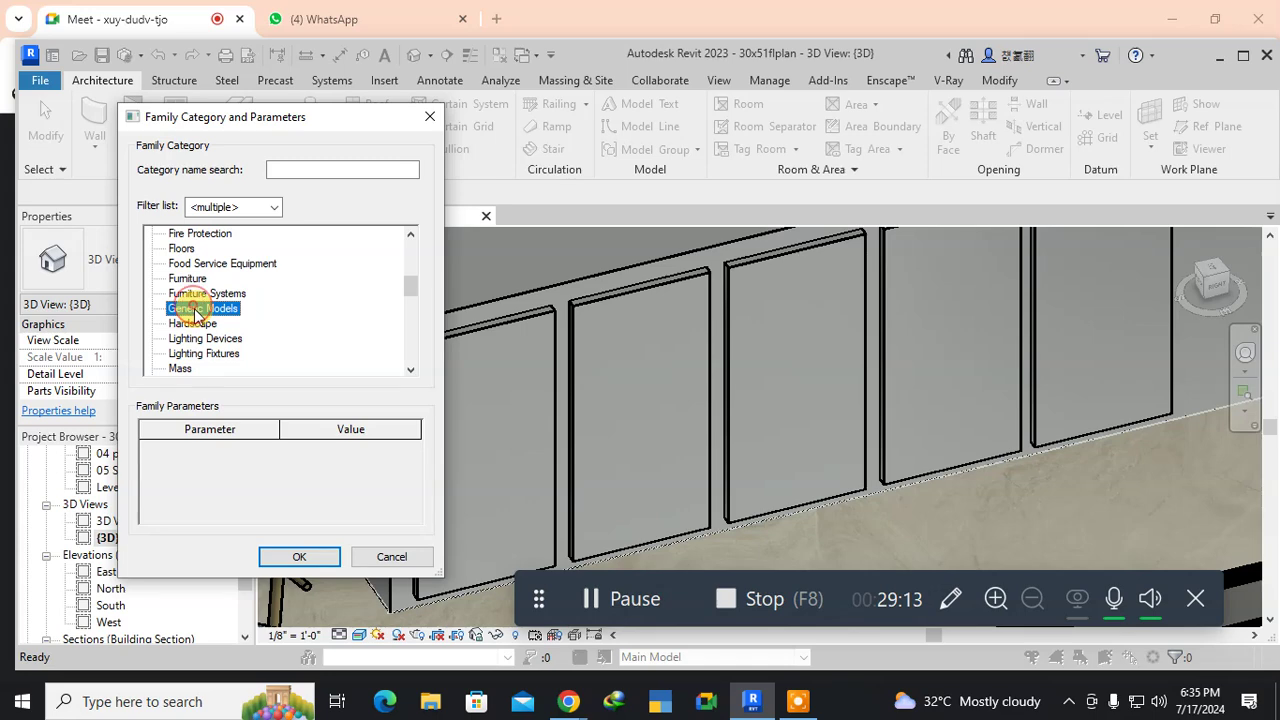
left_click(298, 556)
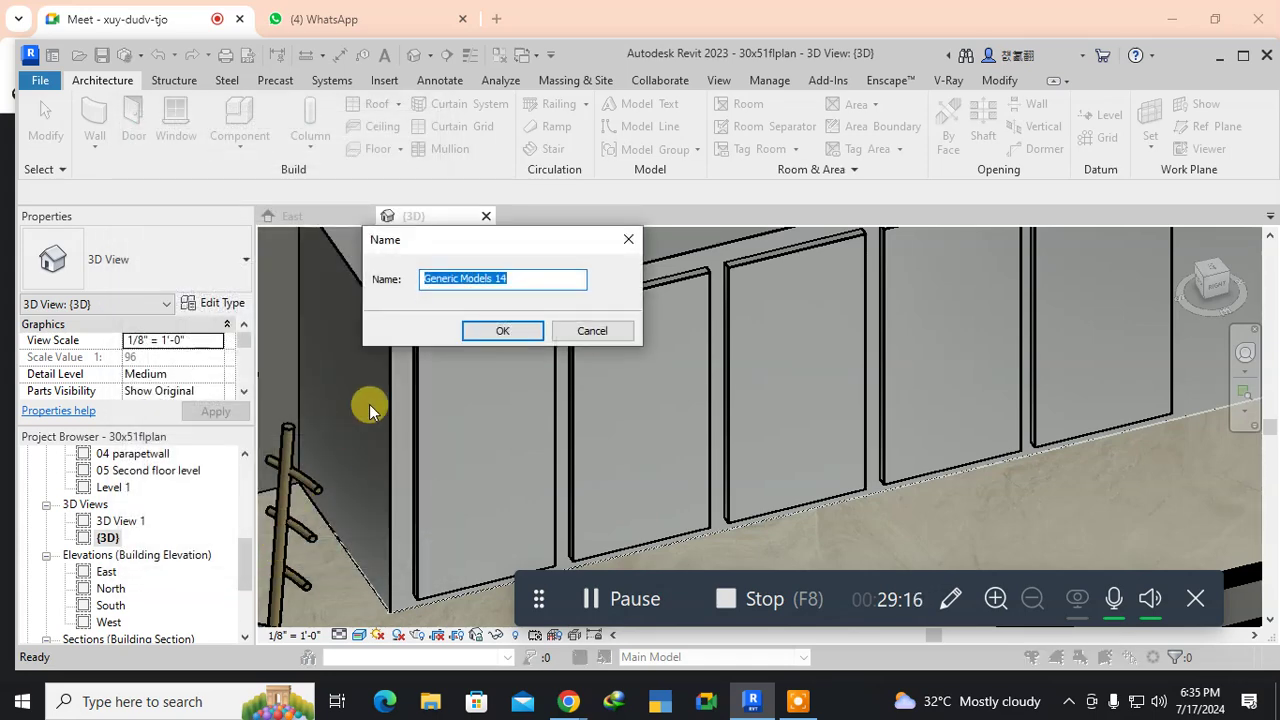
left_click(529, 331)
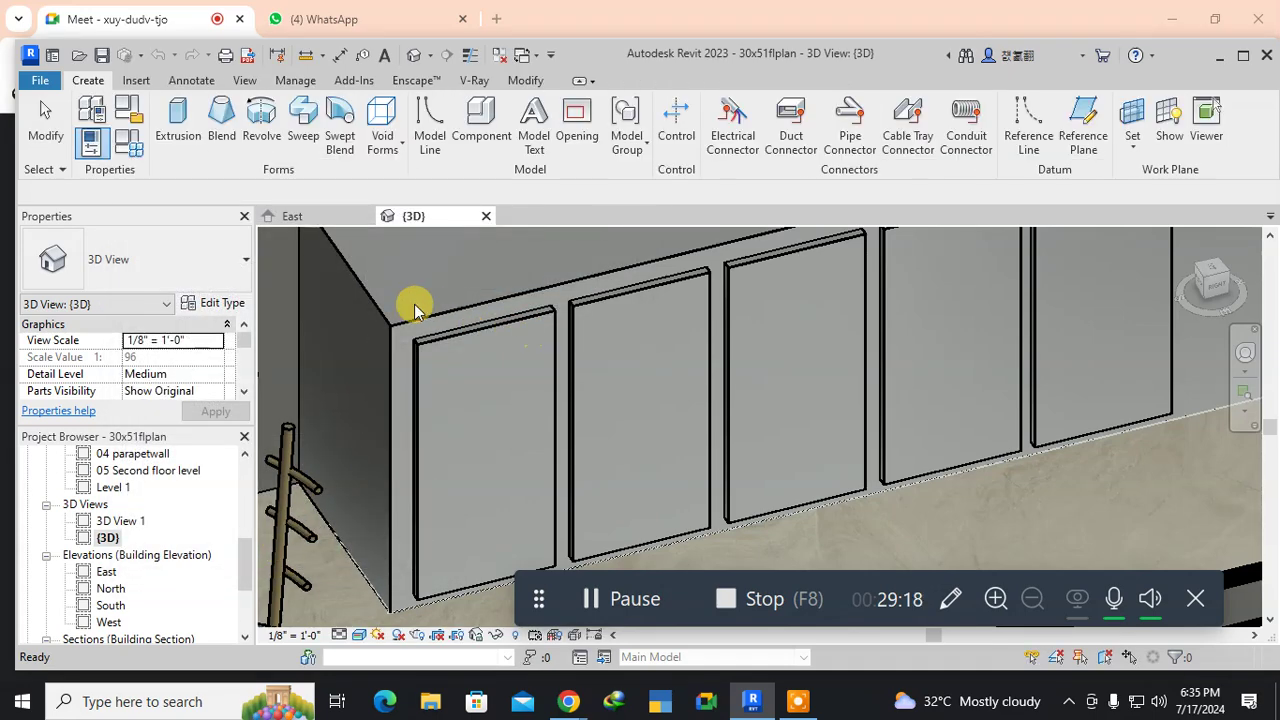
Start an extrusion and set its work plane by picking a plane on the kitchen cabinet's first door panel.
left_click(177, 122)
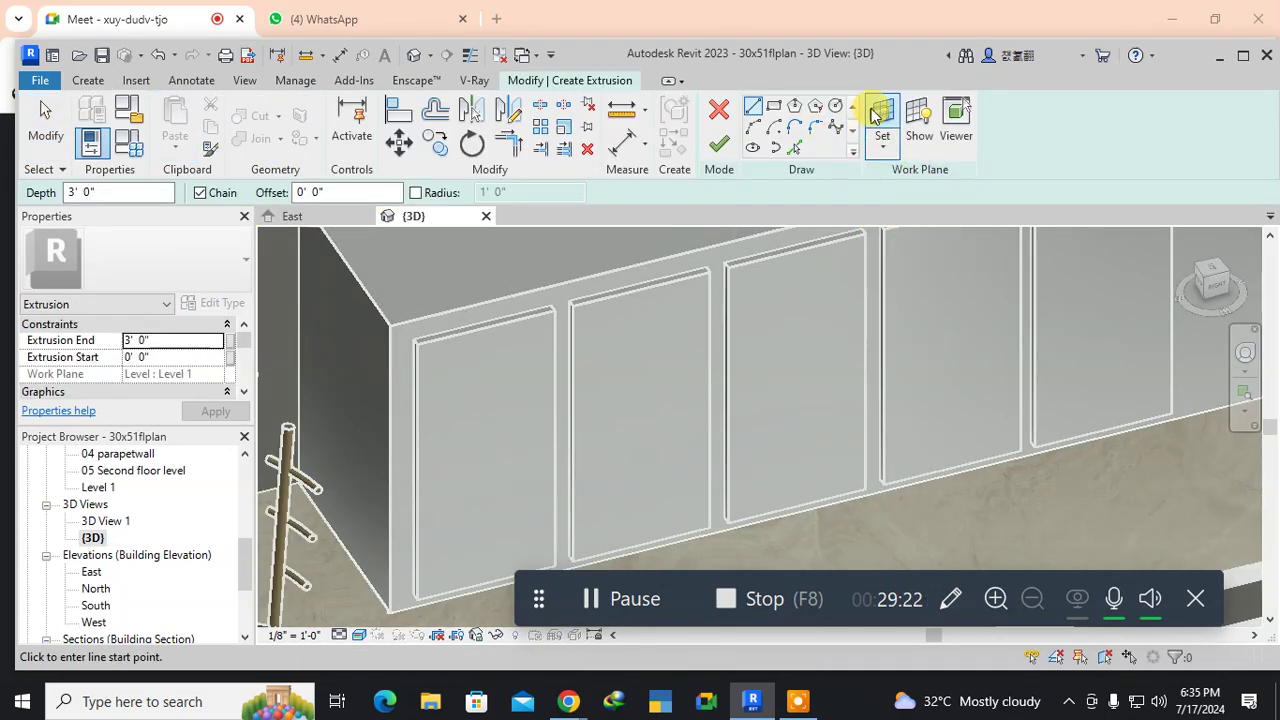
left_click(879, 112)
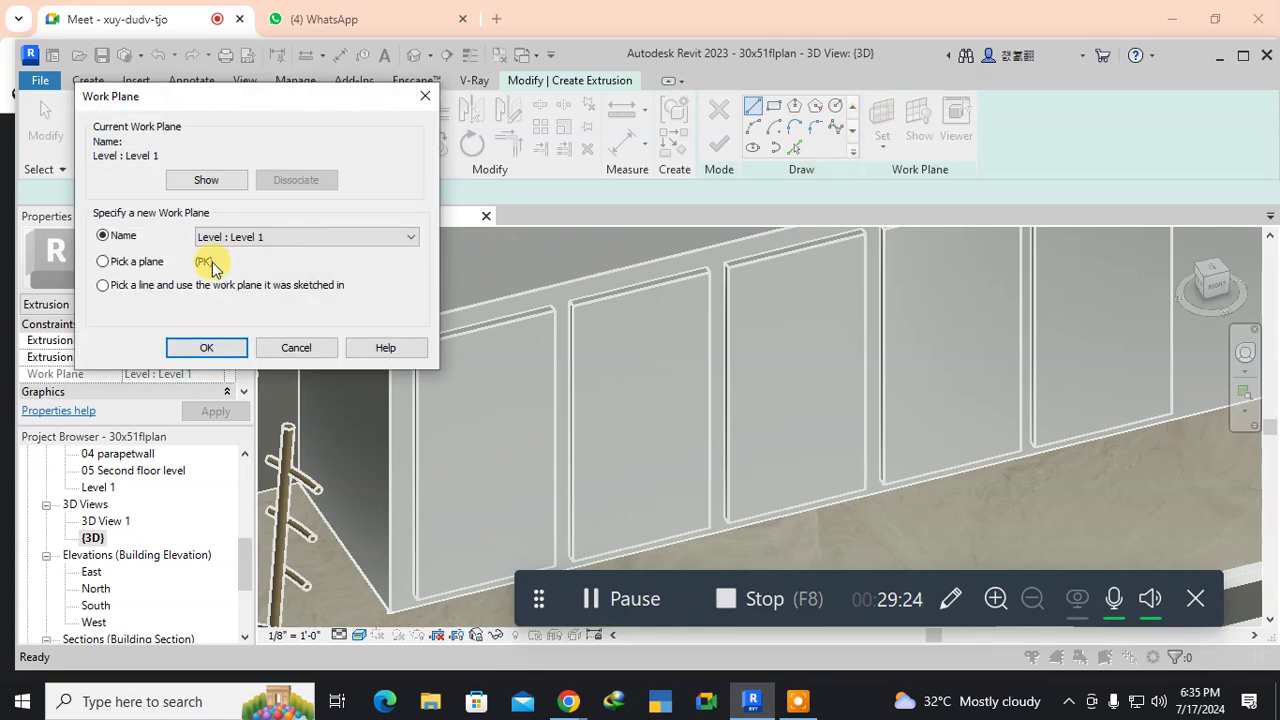
left_click(100, 262)
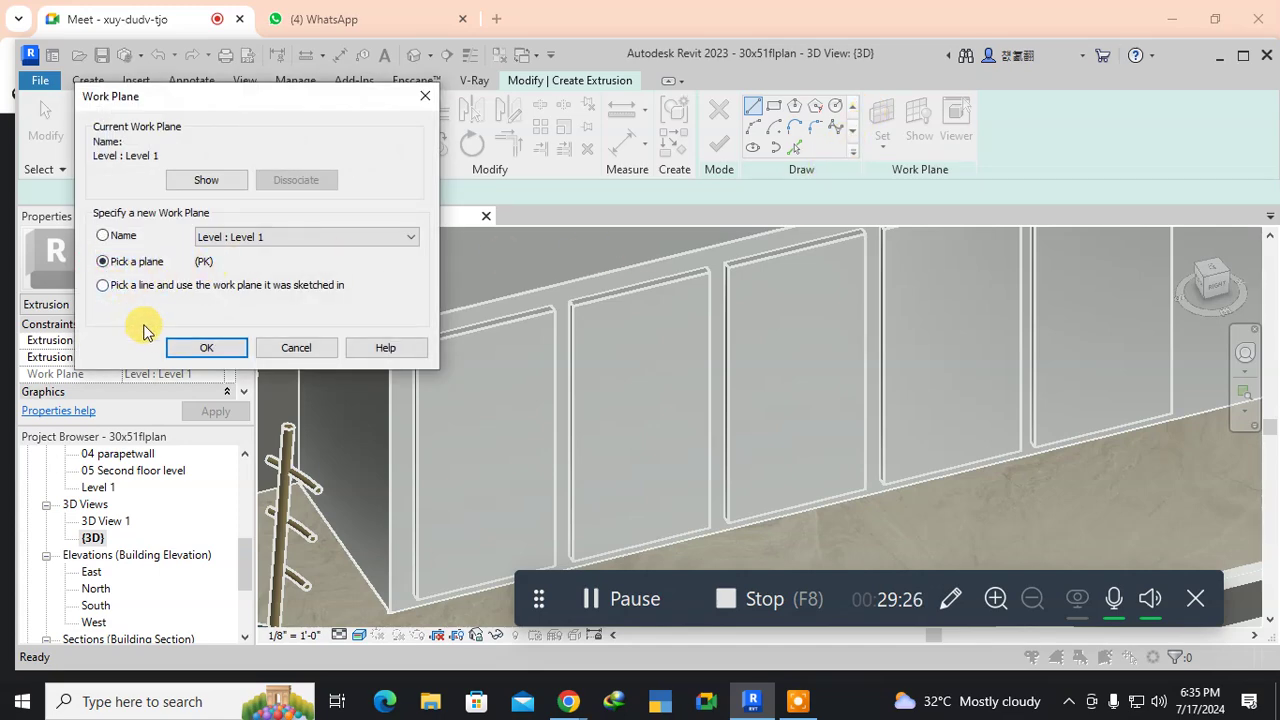
left_click(202, 346)
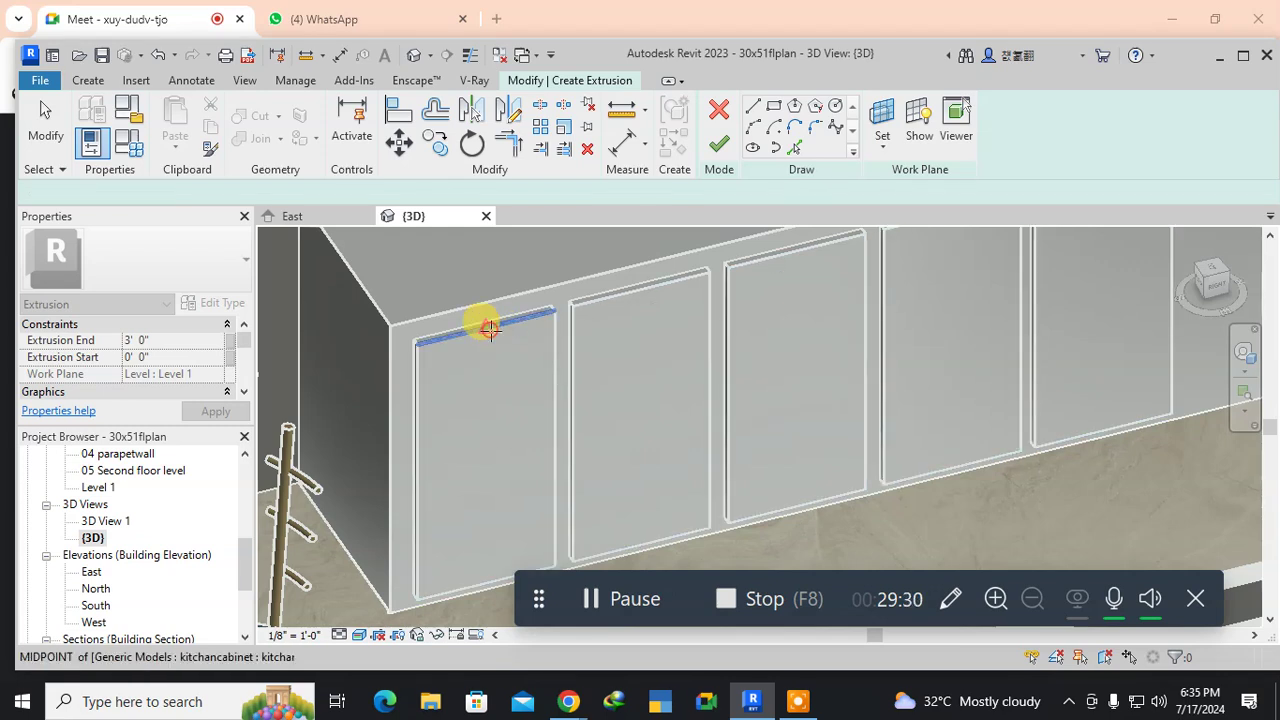
left_click(486, 325)
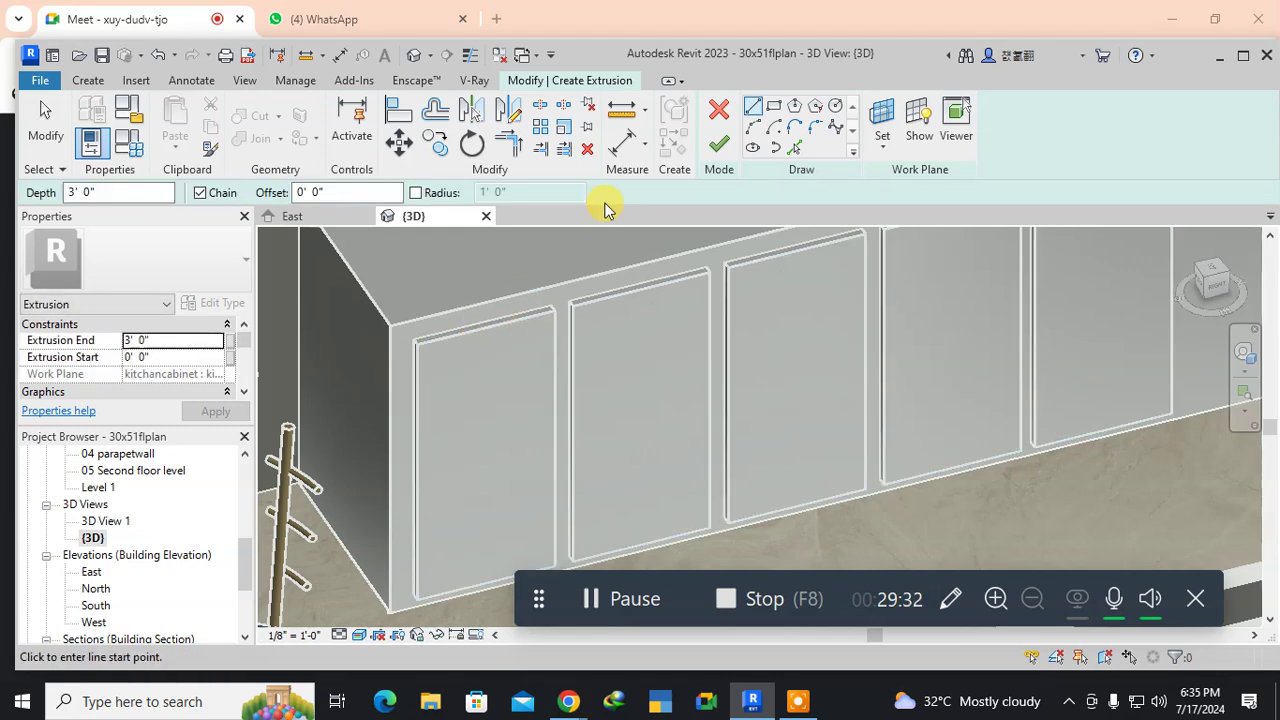
Sketch a narrow vertical rectangle about 1" wide and 1'-4" tall for a handle on the first door panel.
left_click(779, 110)
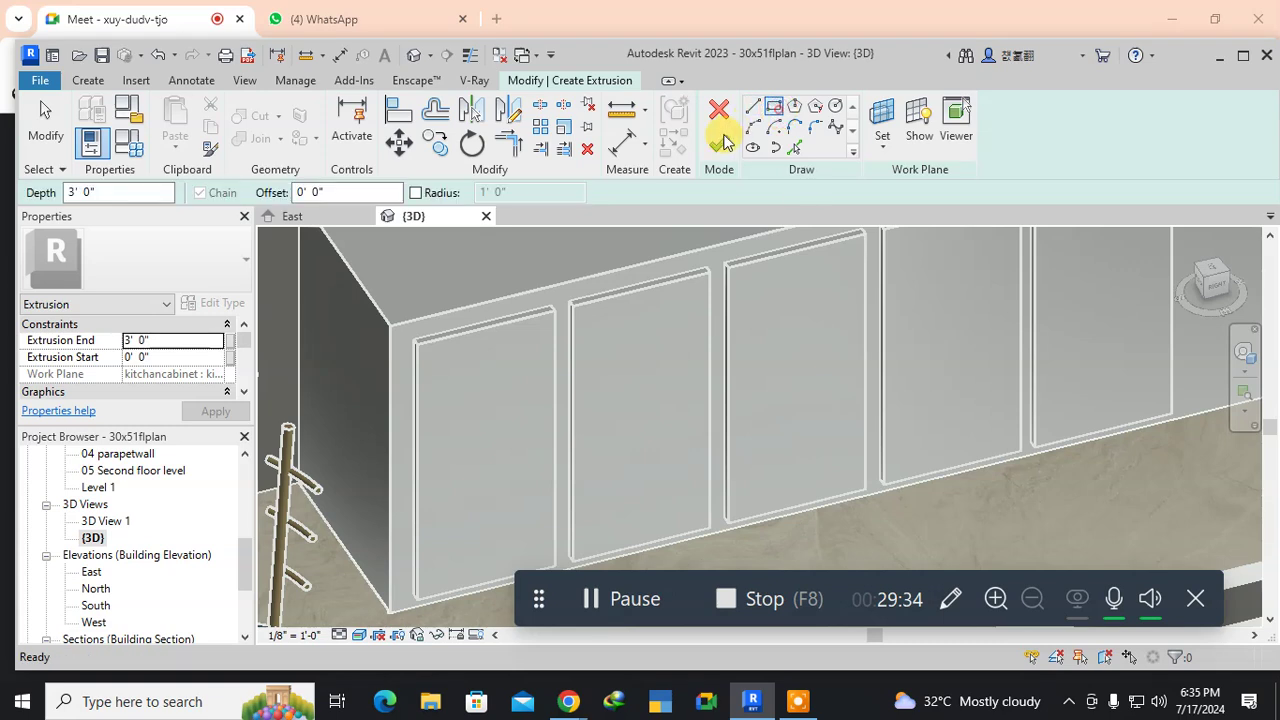
left_click(517, 378)
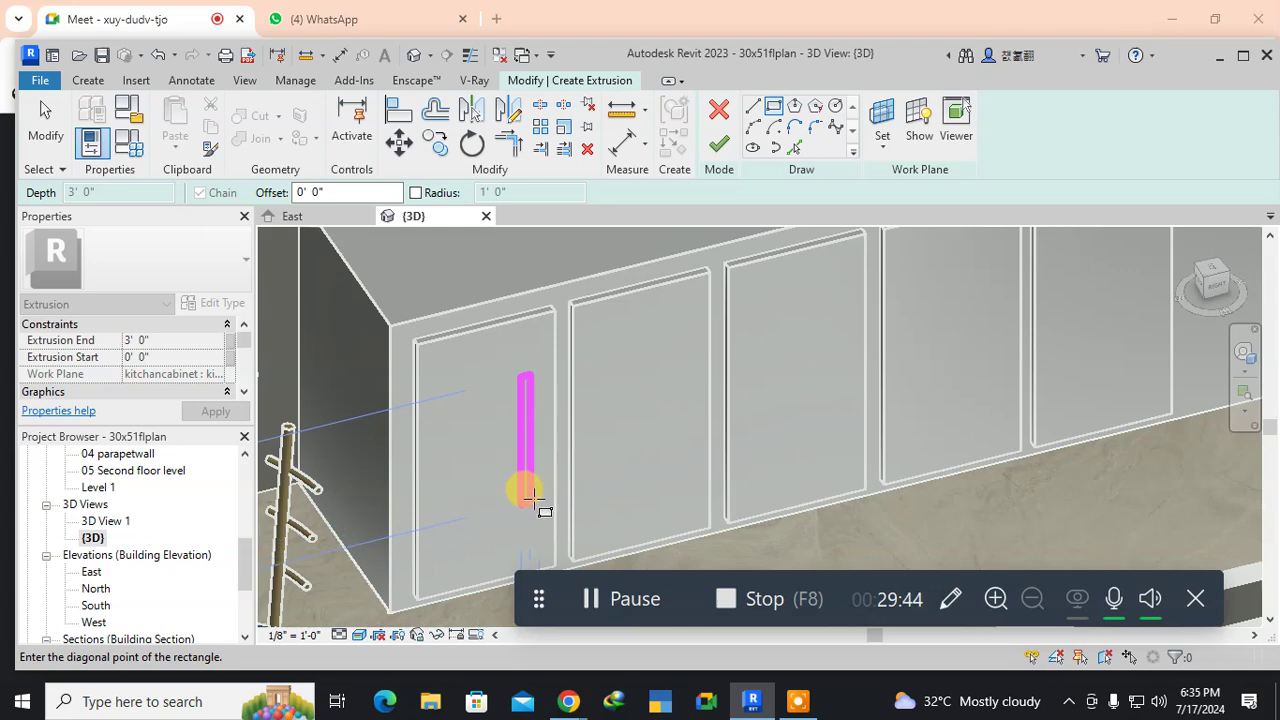
left_click(530, 500)
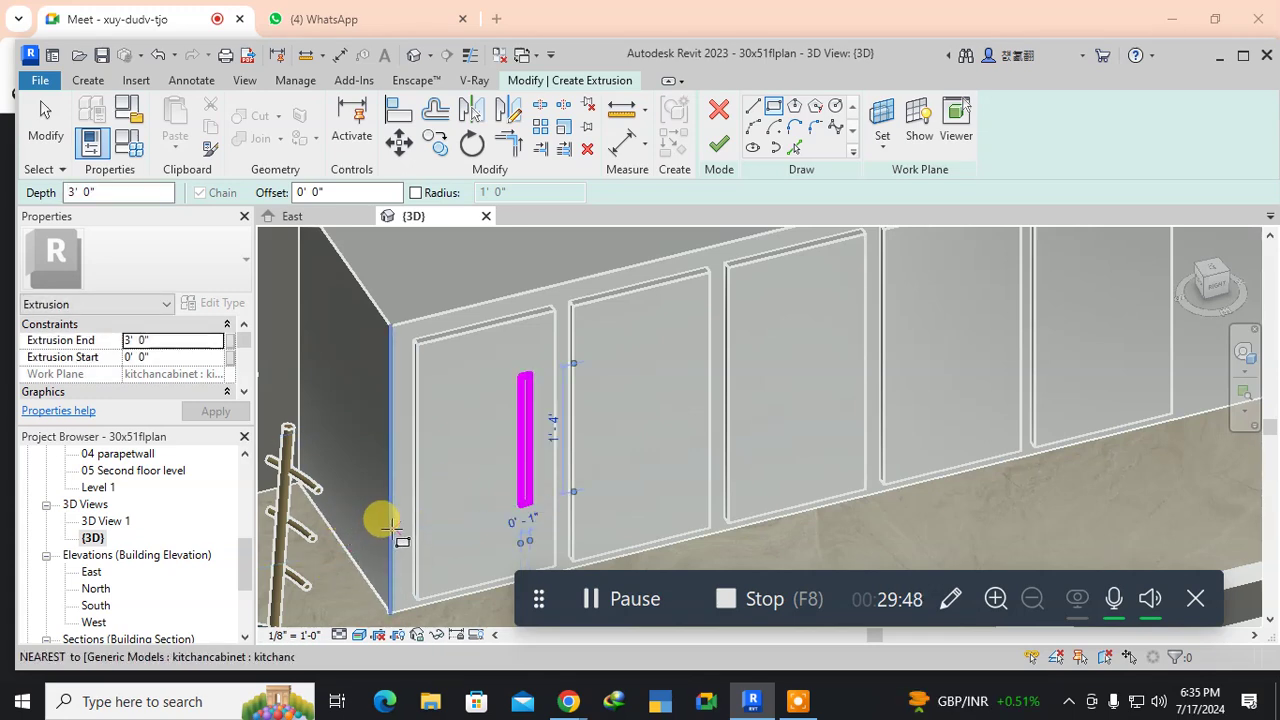
key("Escape")
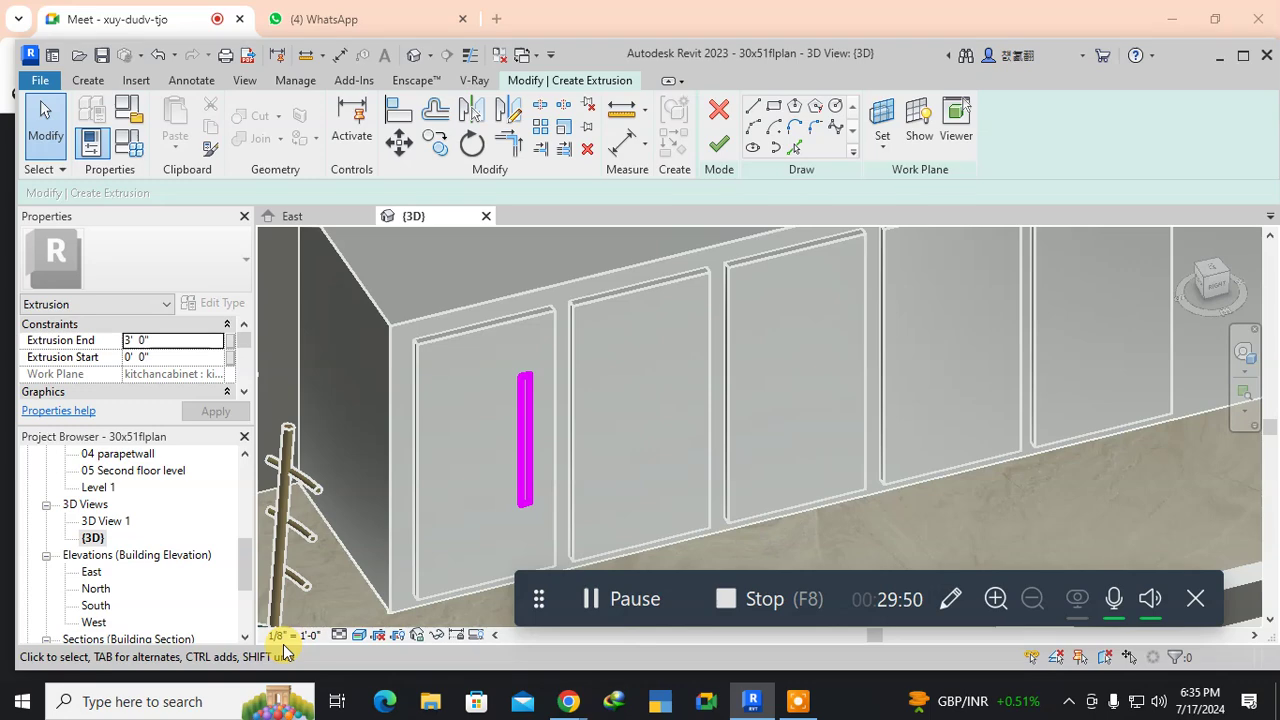
Set the 3D view's scale to 1 1/2" = 1'-0".
left_click(282, 635)
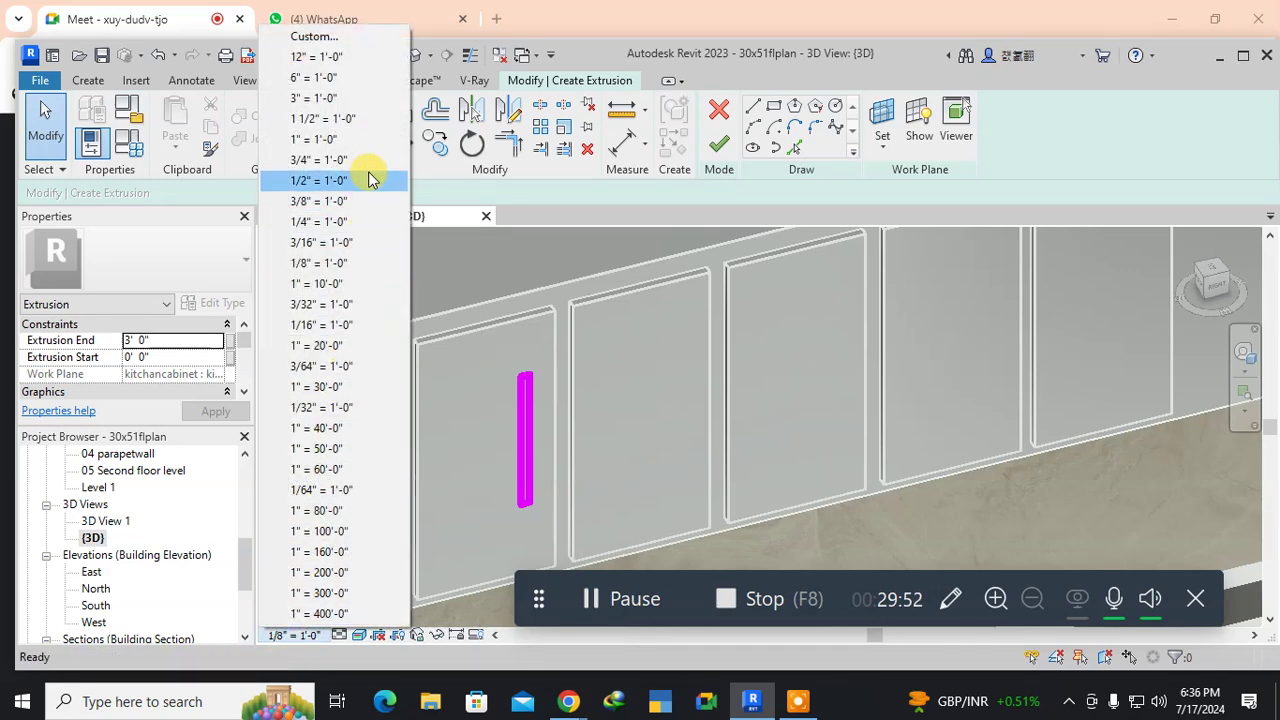
left_click(360, 119)
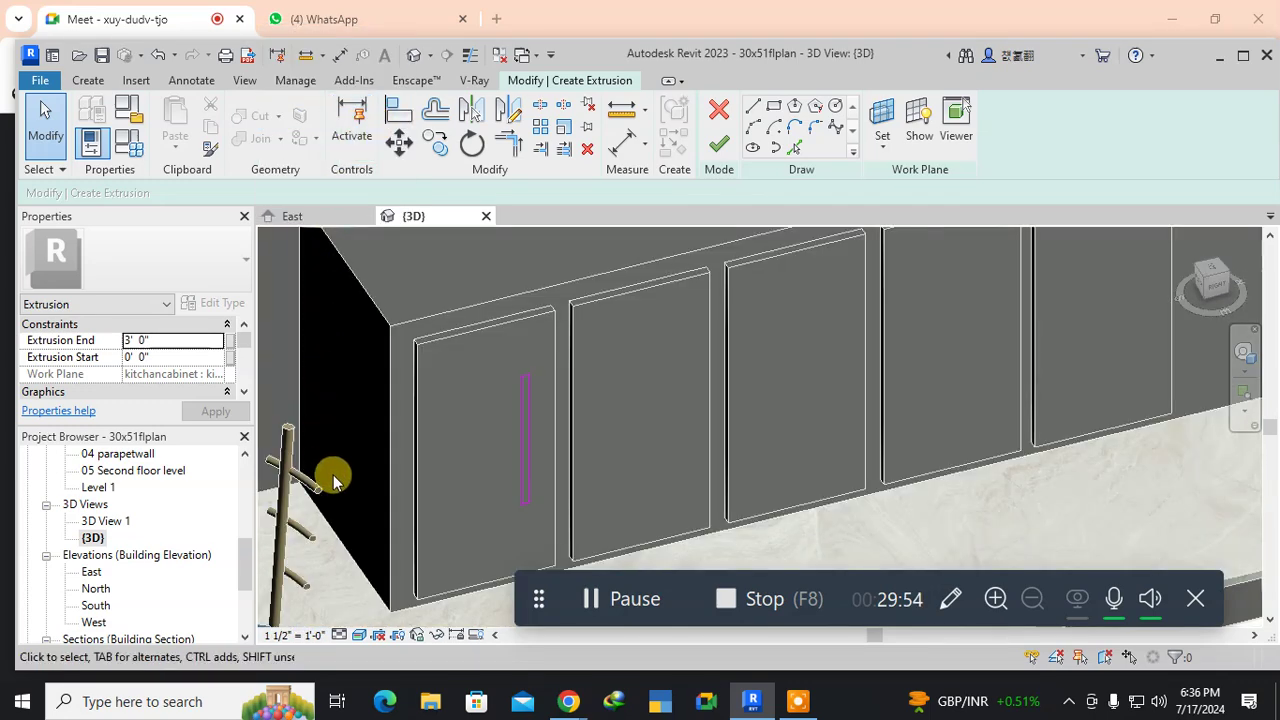
scroll(529, 424, "up", 5)
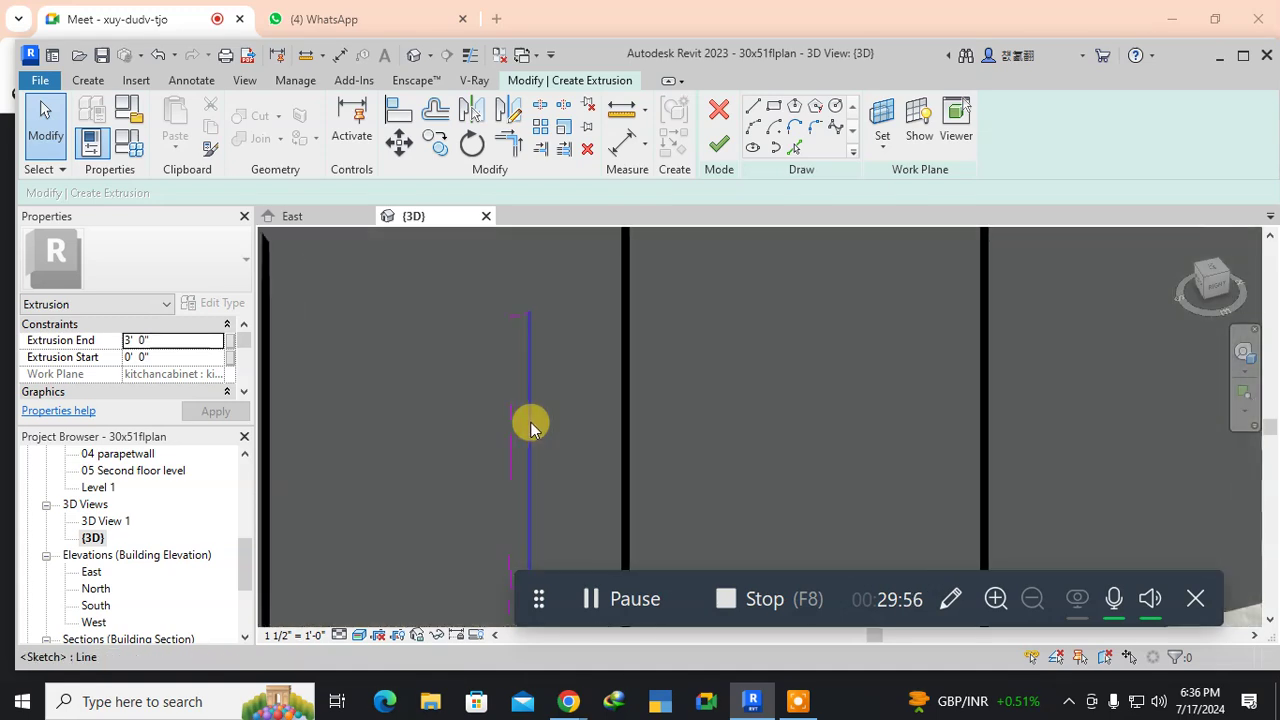
middle_click_drag(443, 494, 395, 440)
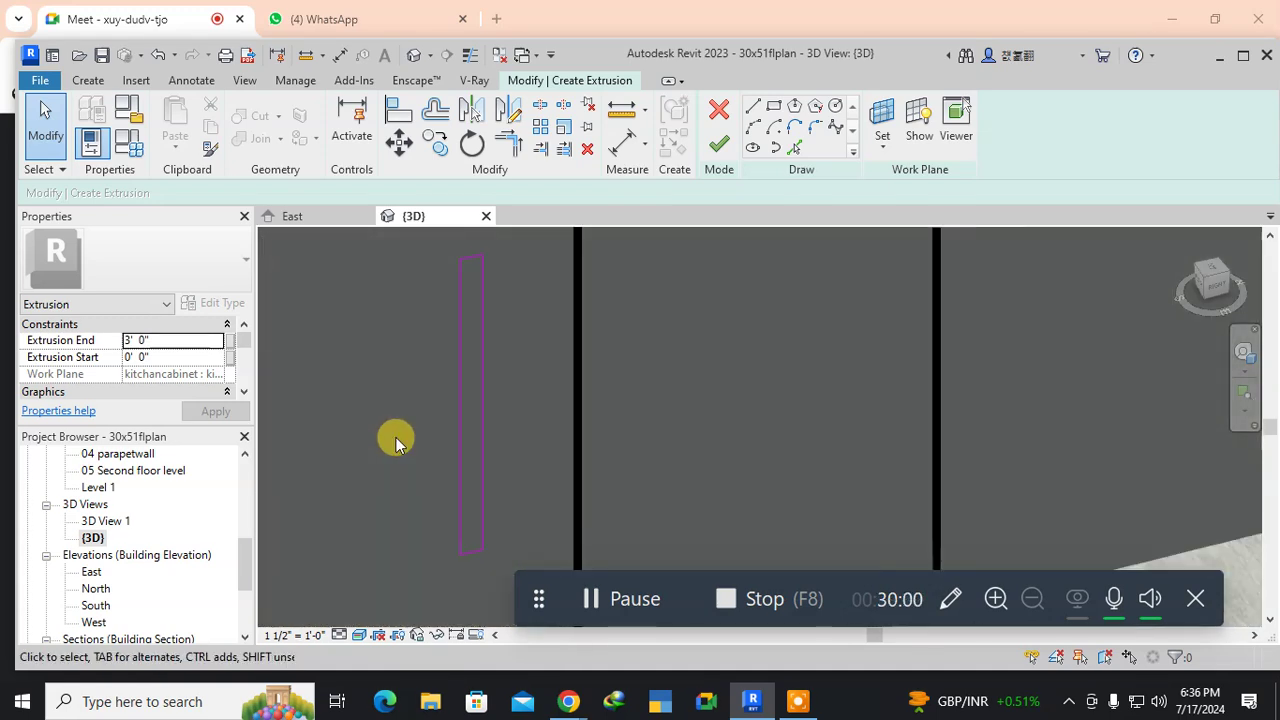
scroll(395, 440, "down", 1)
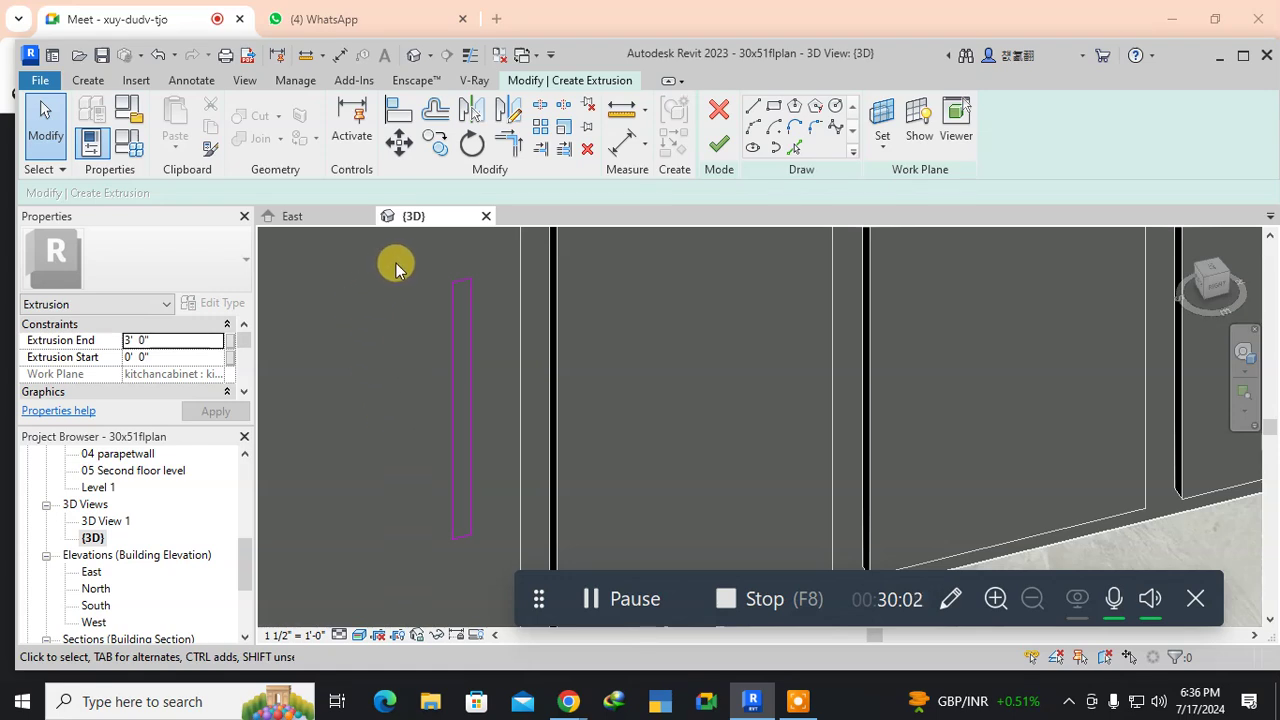
Copy all four lines of the handle rectangle horizontally onto the second, third and fourth door panels using multiple copies.
left_click(469, 474)
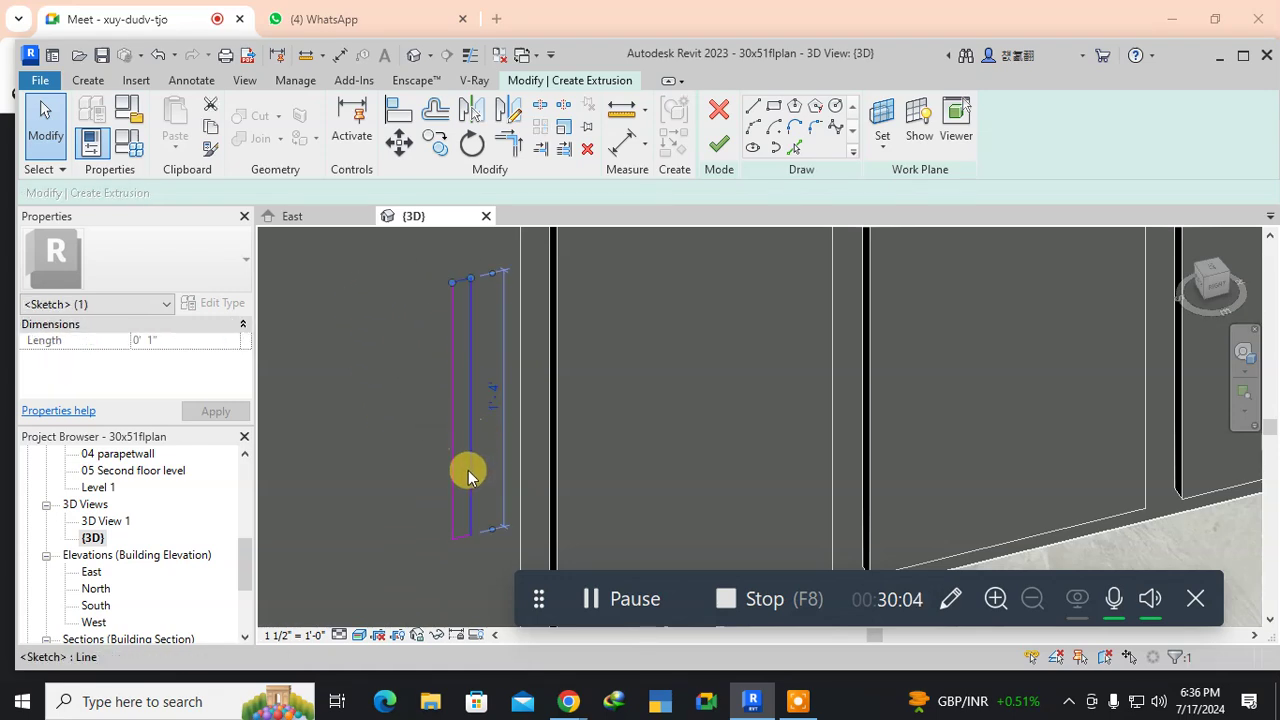
left_click(434, 486)
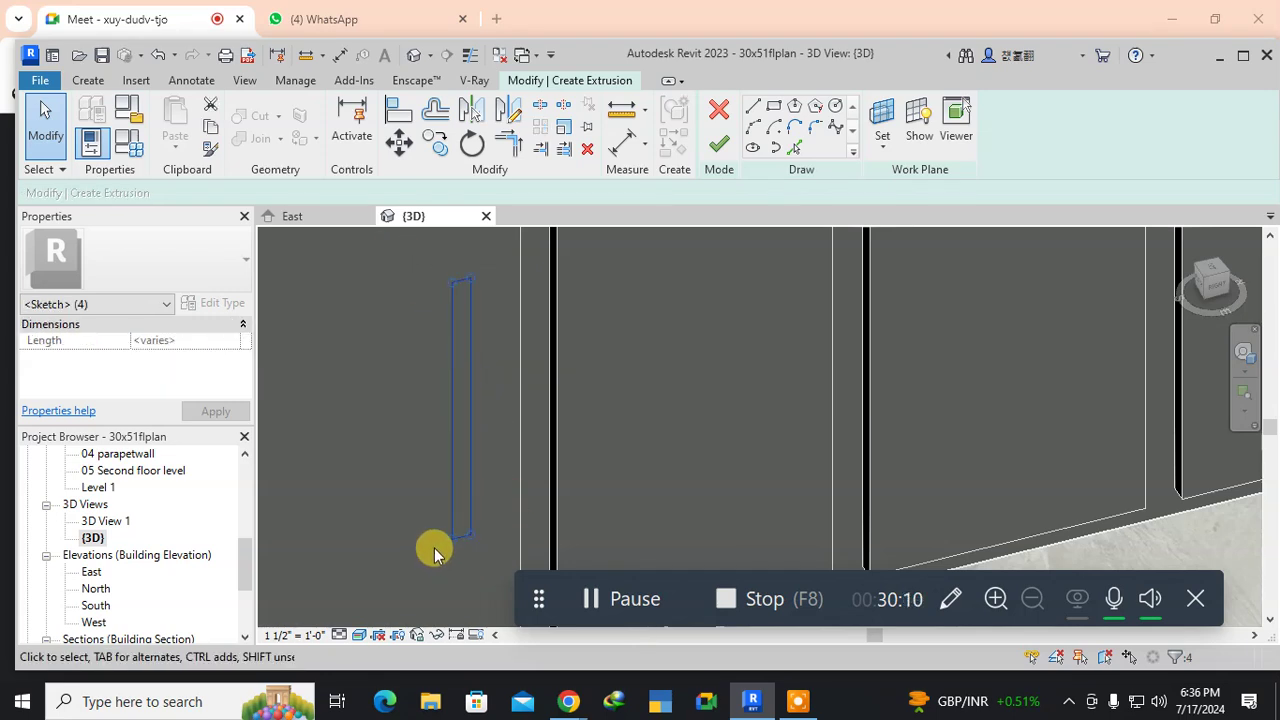
scroll(435, 550, "down", 5)
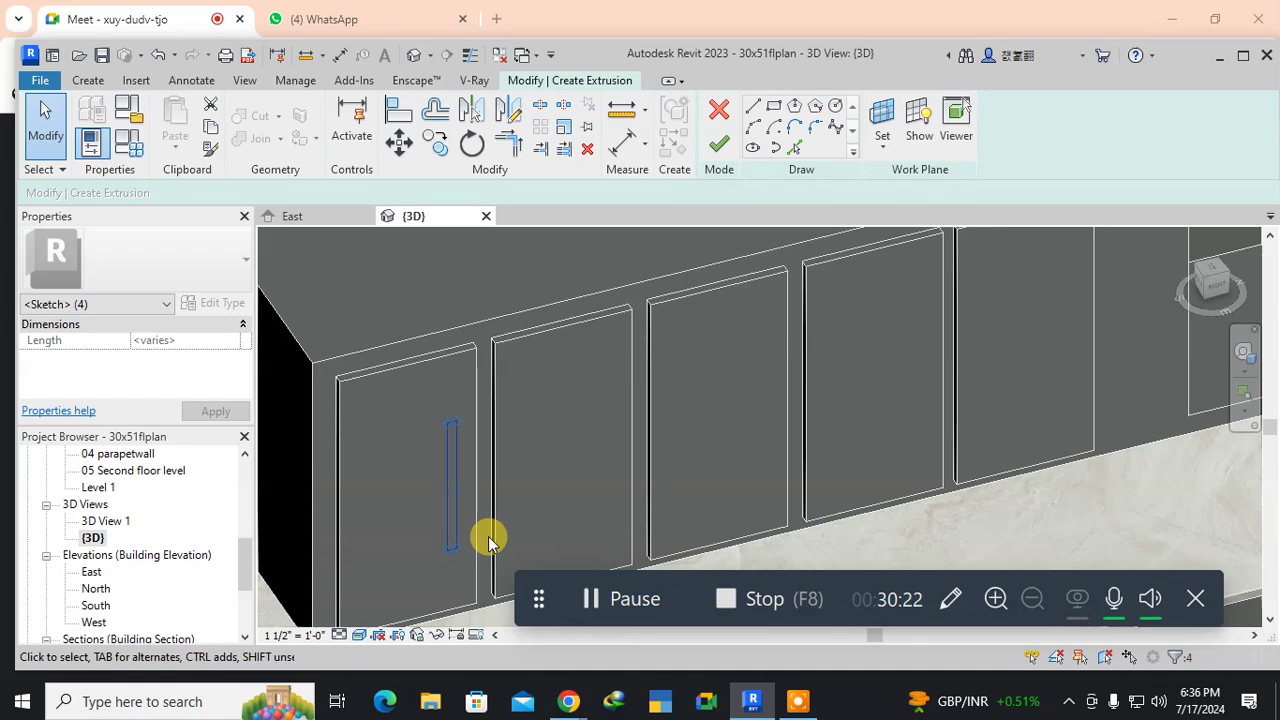
middle_click_drag(487, 540, 425, 490)
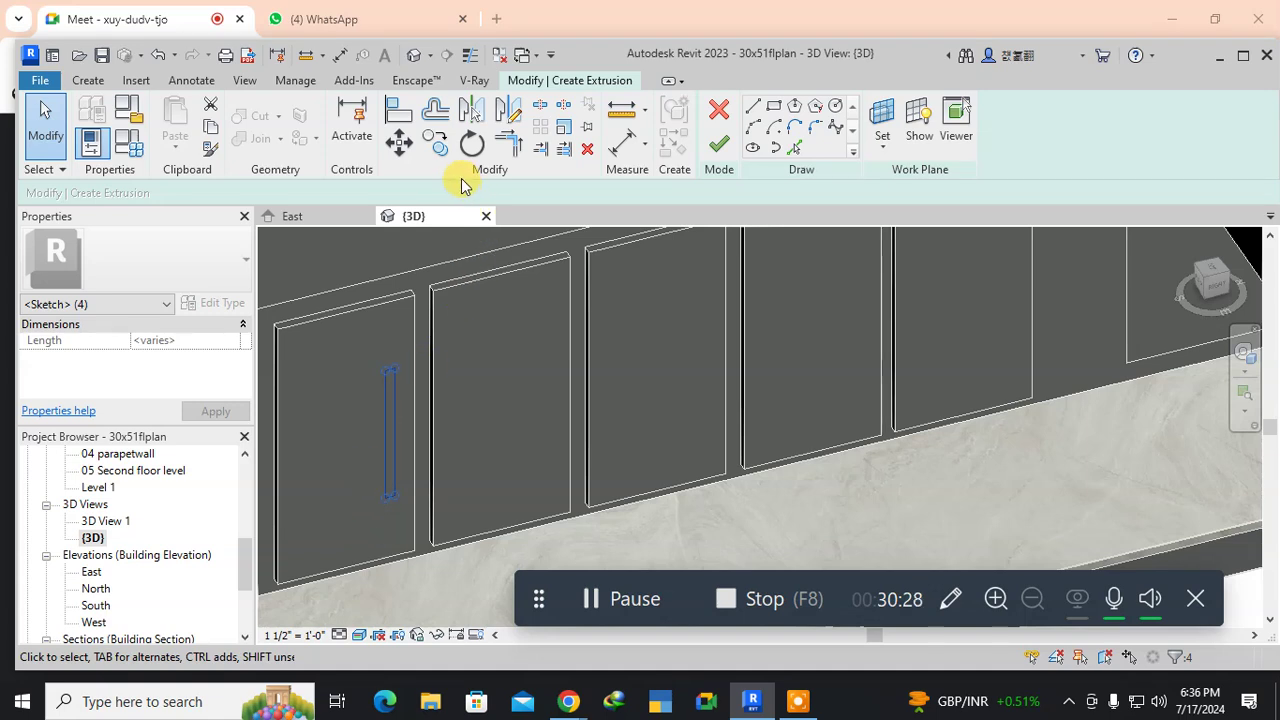
left_click(433, 144)
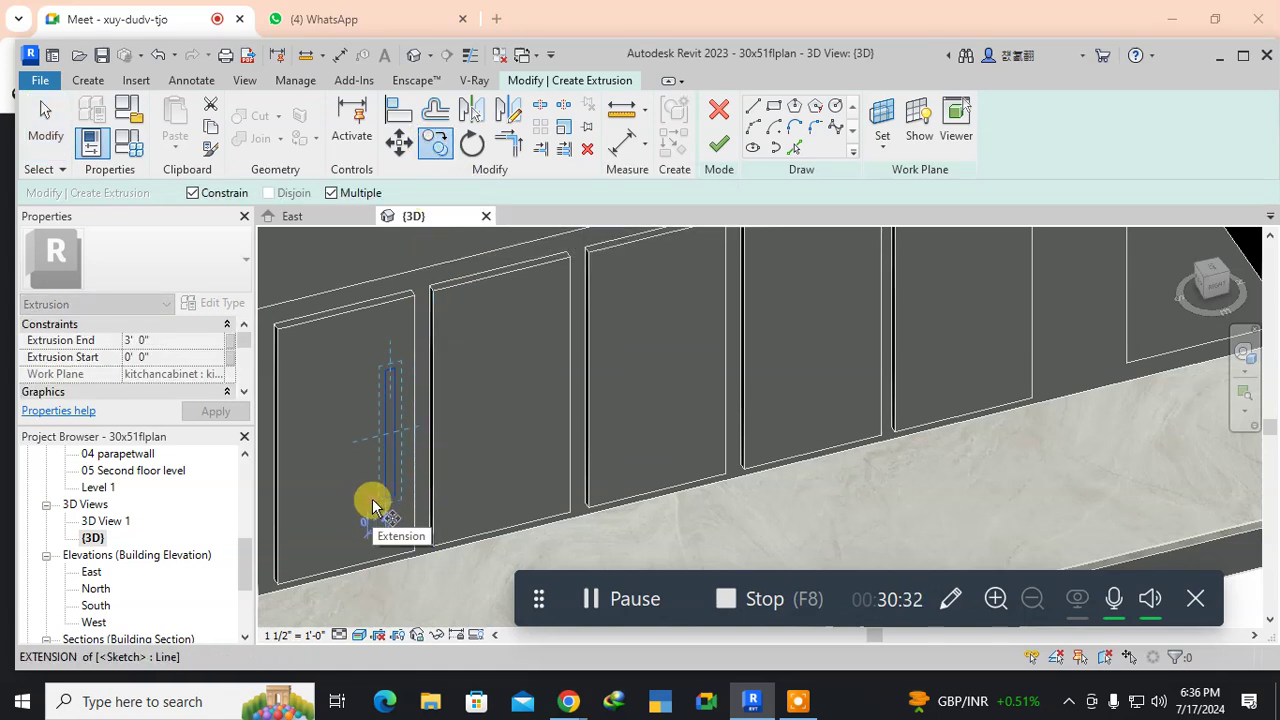
left_click(370, 500)
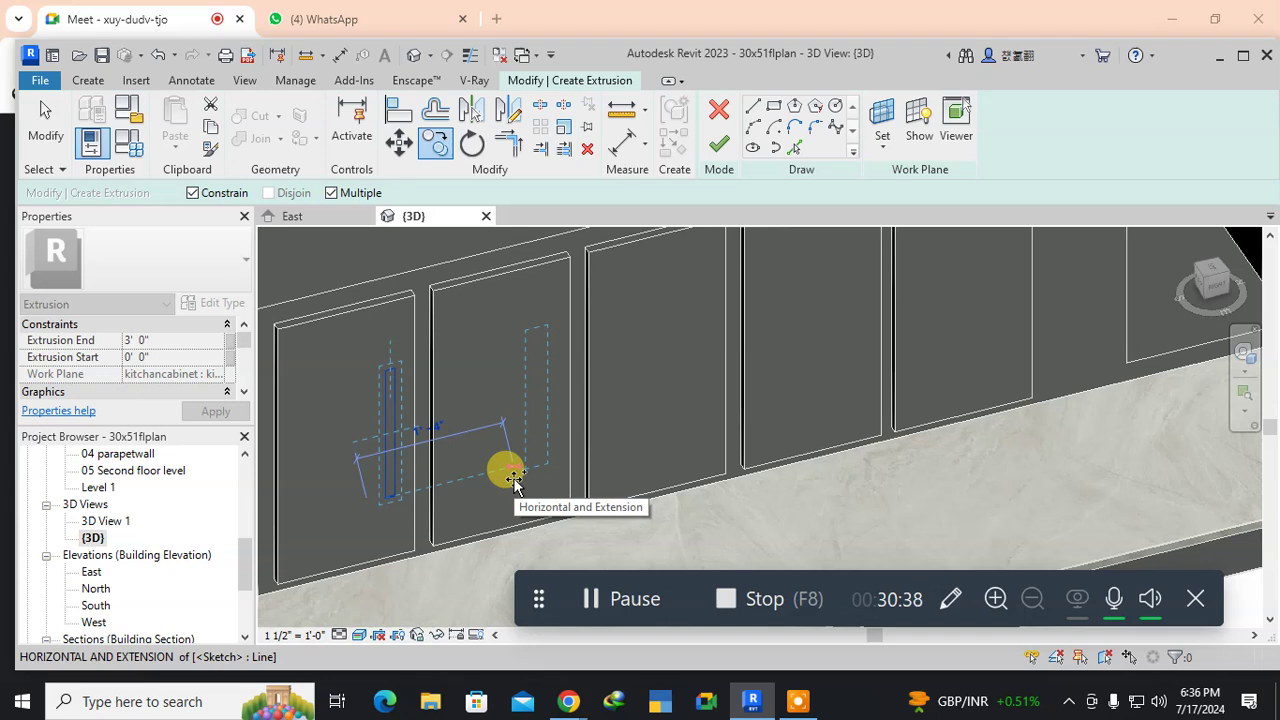
left_click(513, 480)
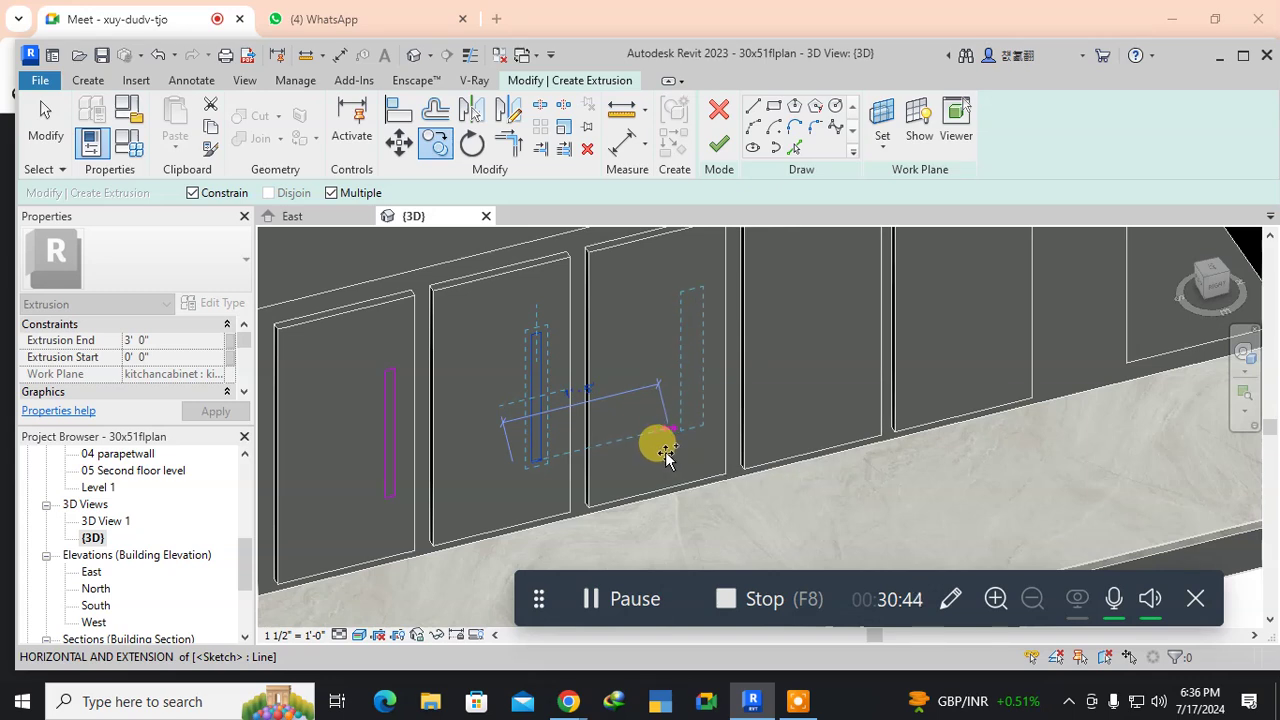
left_click(663, 451)
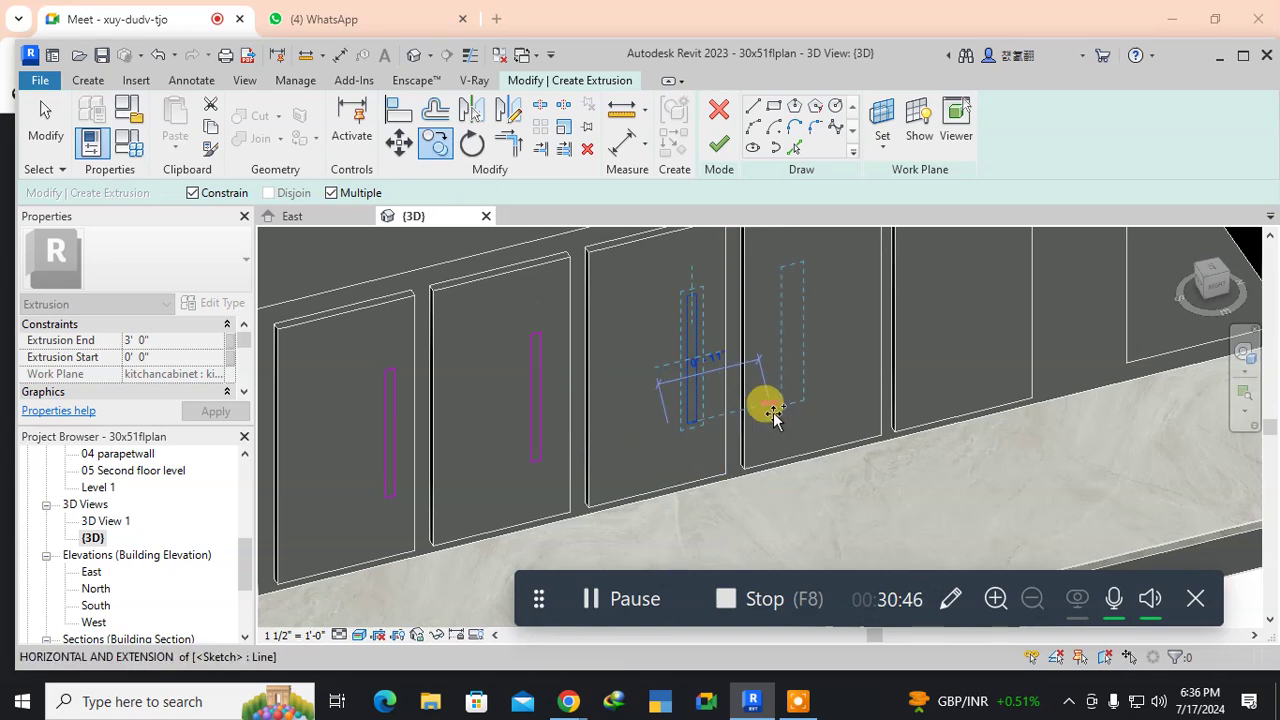
left_click(824, 398)
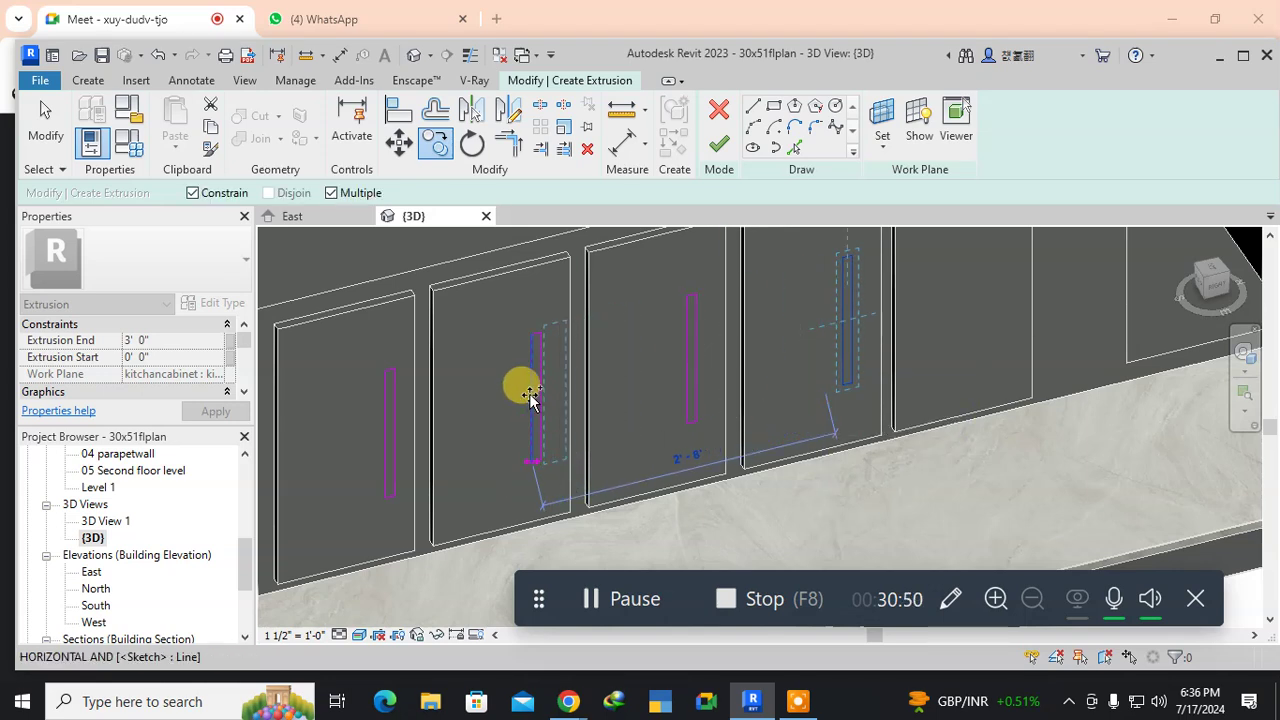
key("Escape")
key("Escape")
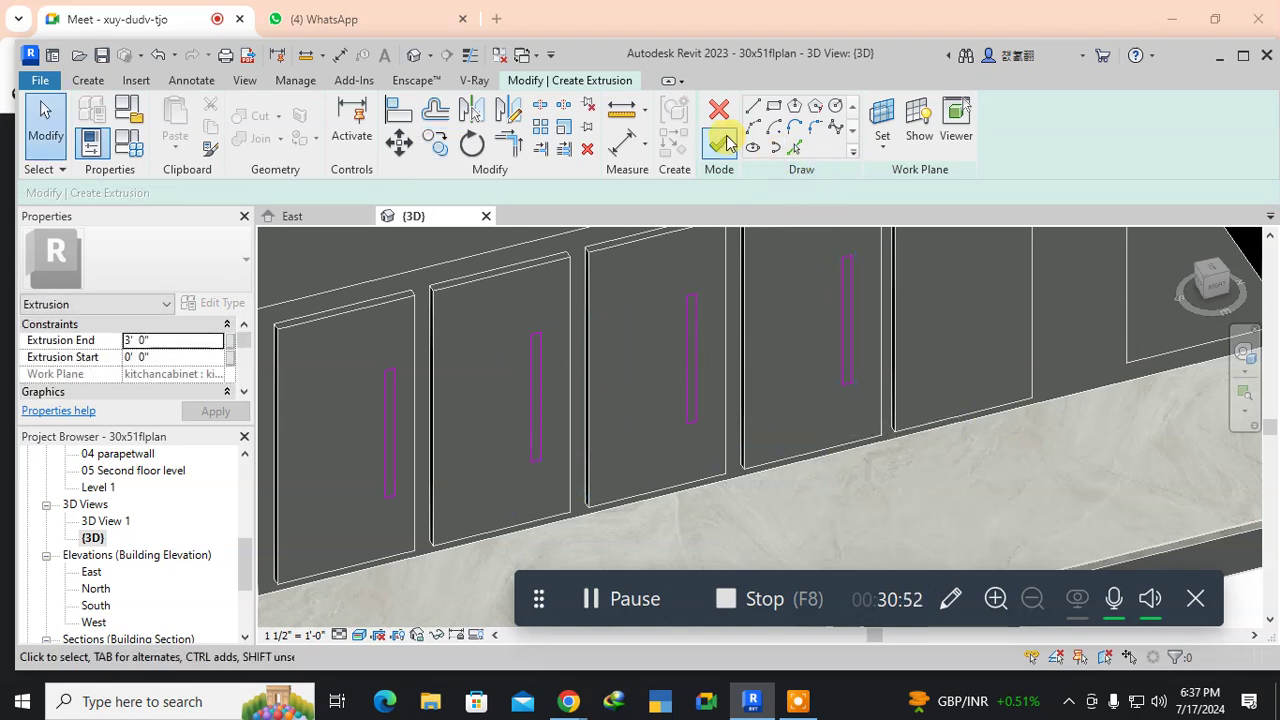
Finish the handle extrusion and set its extrusion end to 0' 1".
left_click(724, 143)
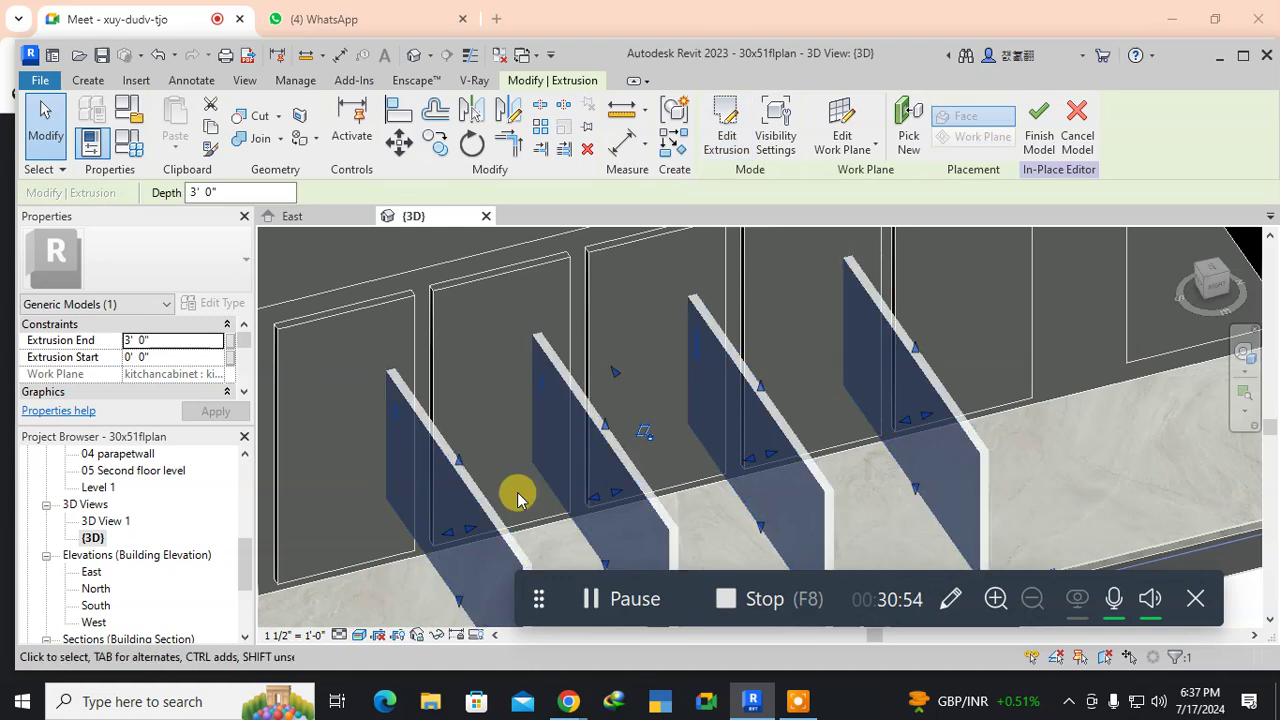
left_click(160, 341)
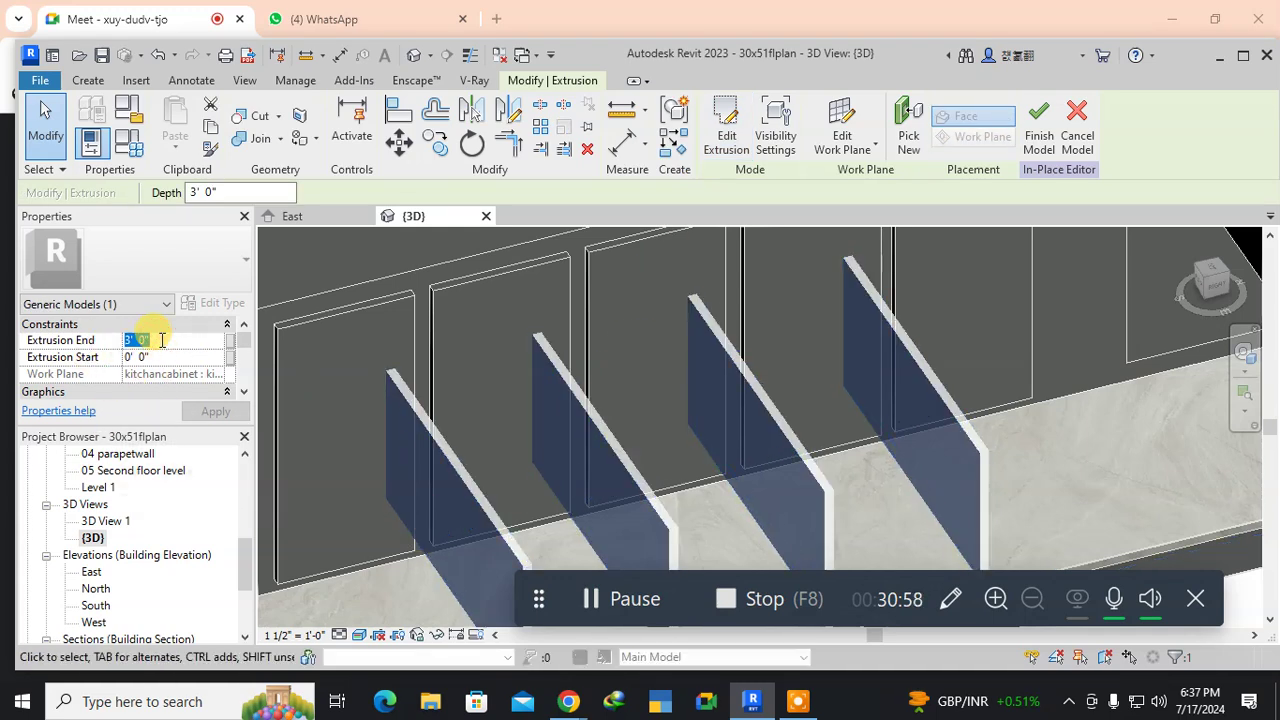
type("0")
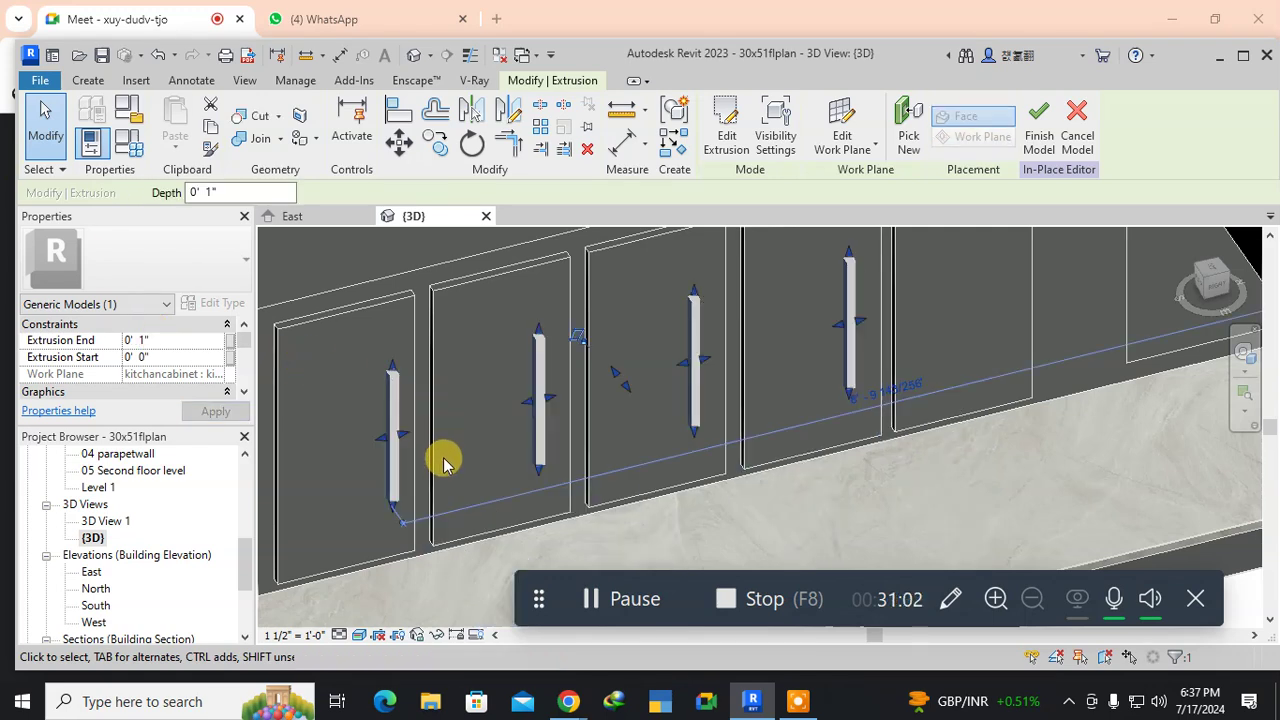
left_click(410, 578)
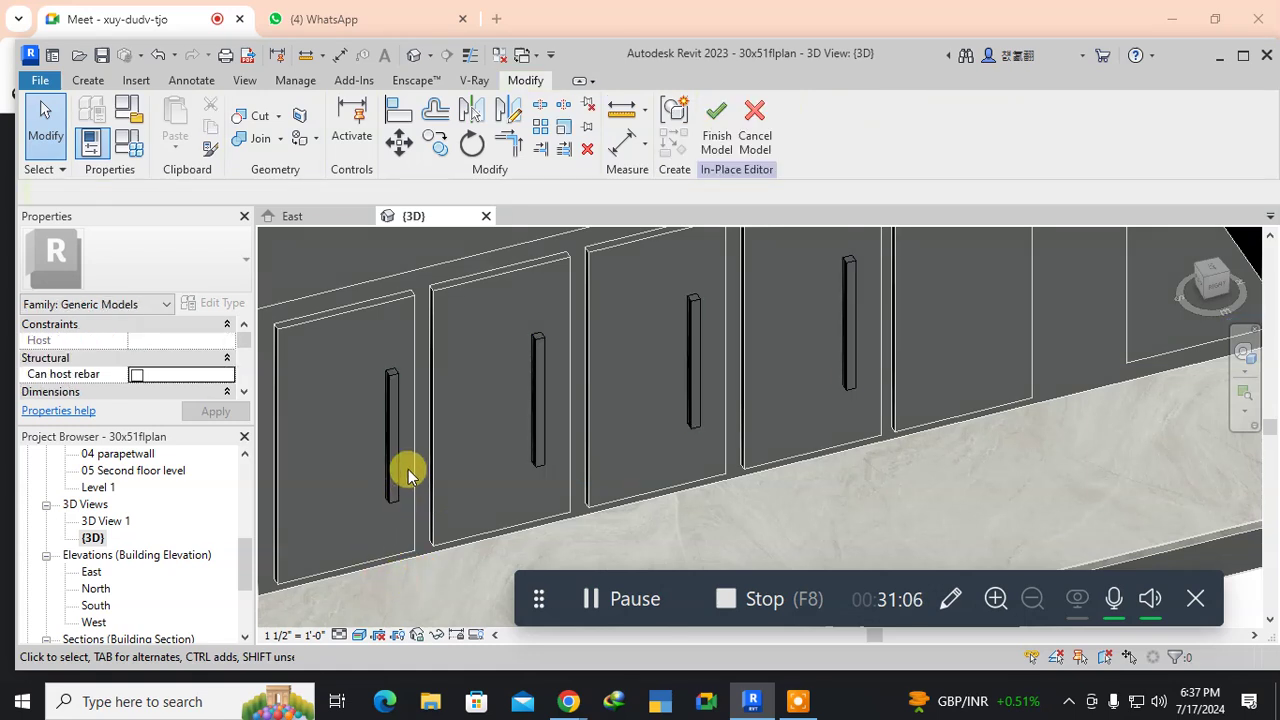
Examine the four extruded door handles up close and in the context of the whole kitchen cabinet and house.
scroll(395, 420, "up", 2)
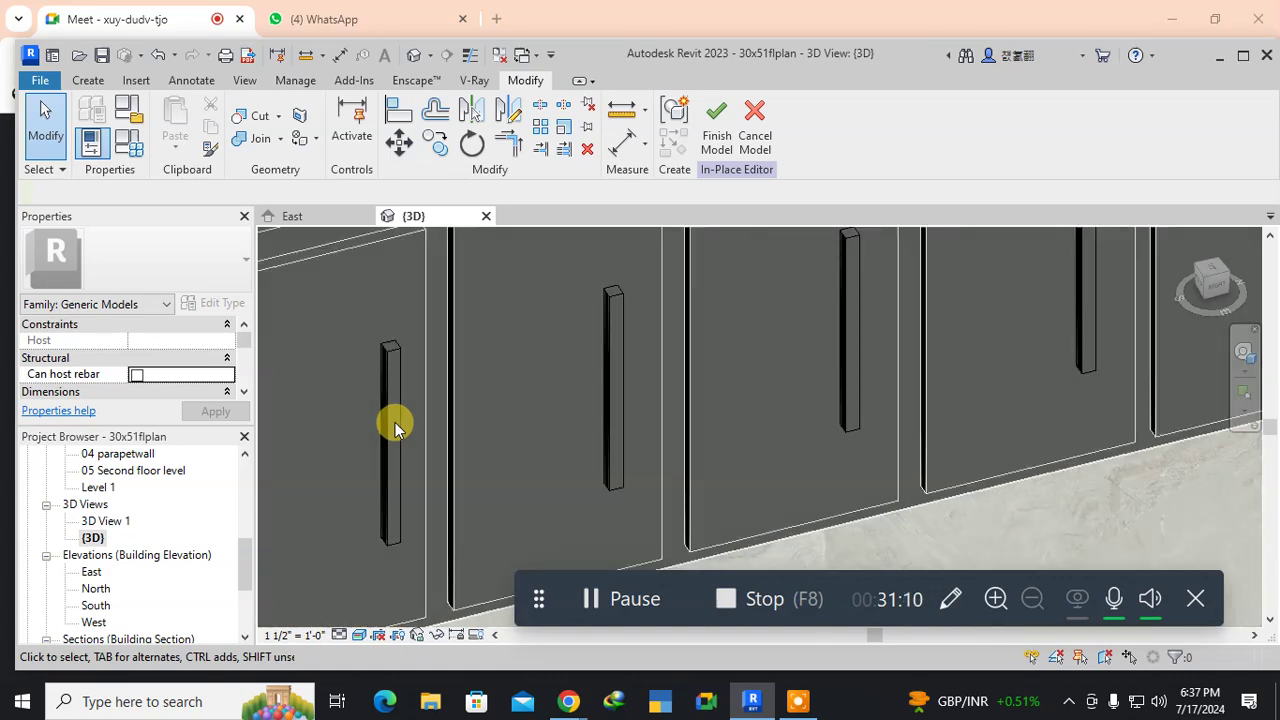
left_click(410, 430)
scroll(410, 430, "down", 4)
middle_click_drag(410, 428, 437, 373, "shift")
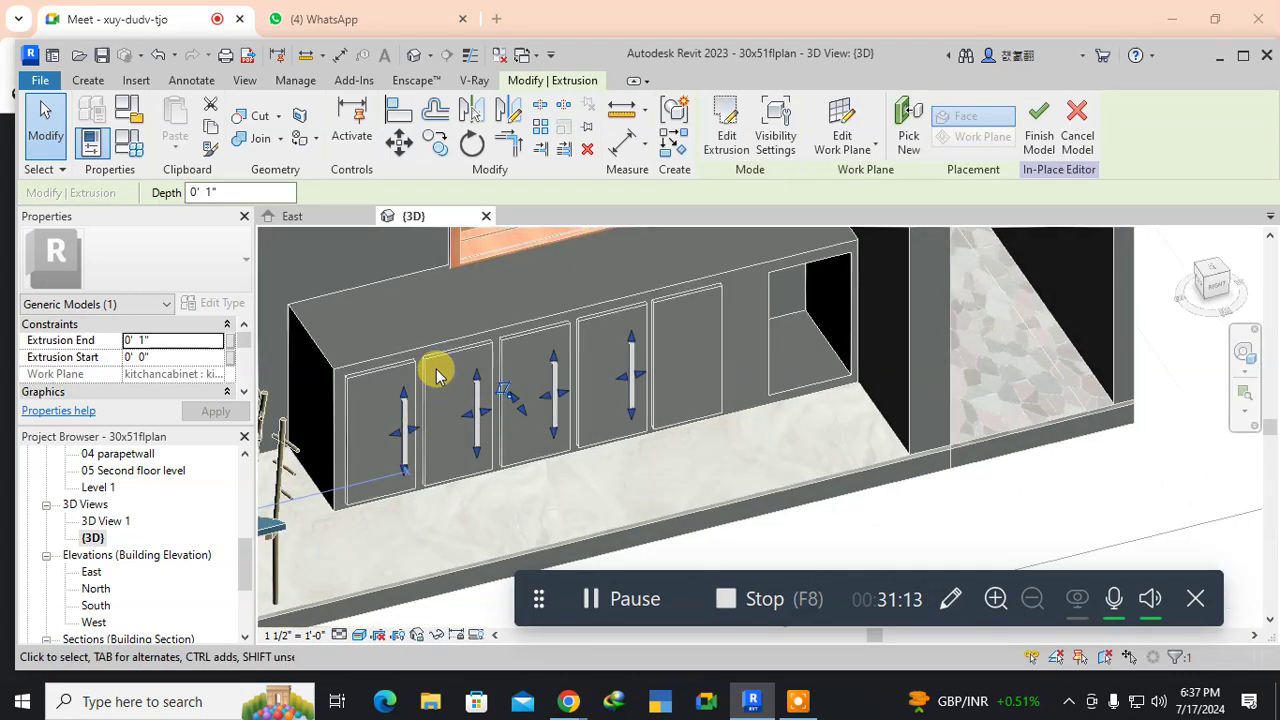
left_click(88, 80)
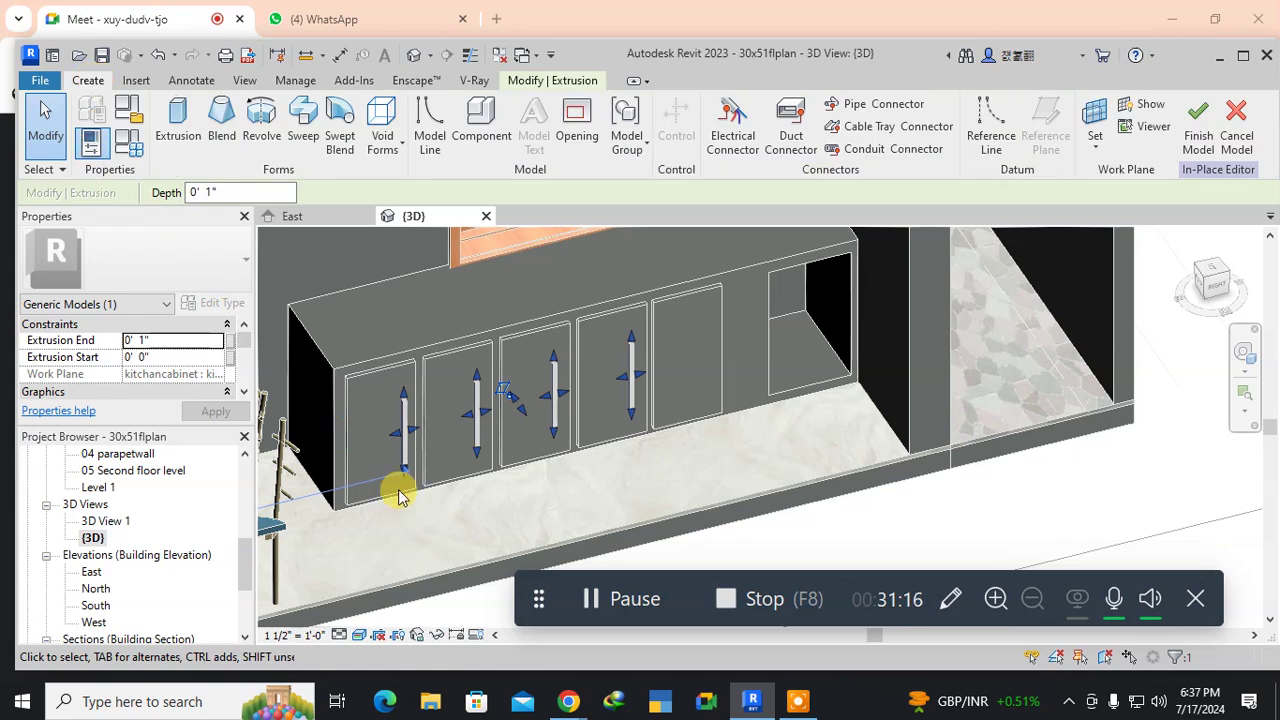
left_click(961, 516)
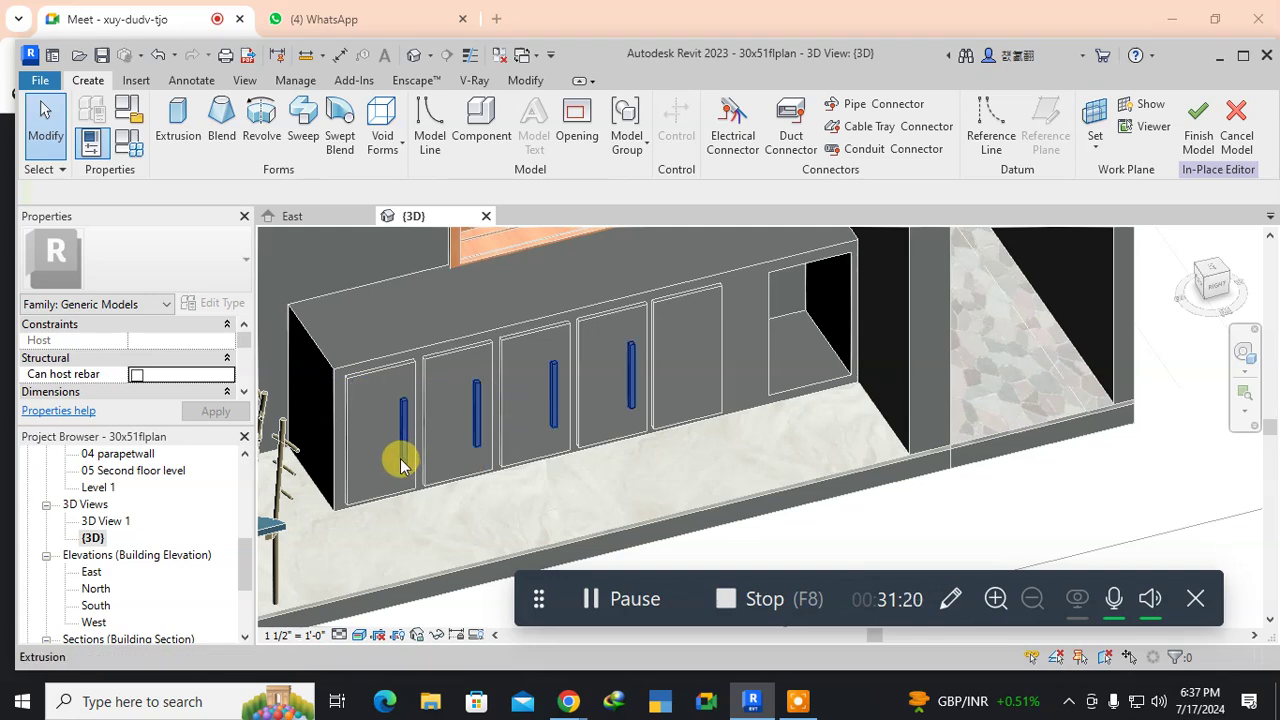
scroll(440, 443, "down", 2)
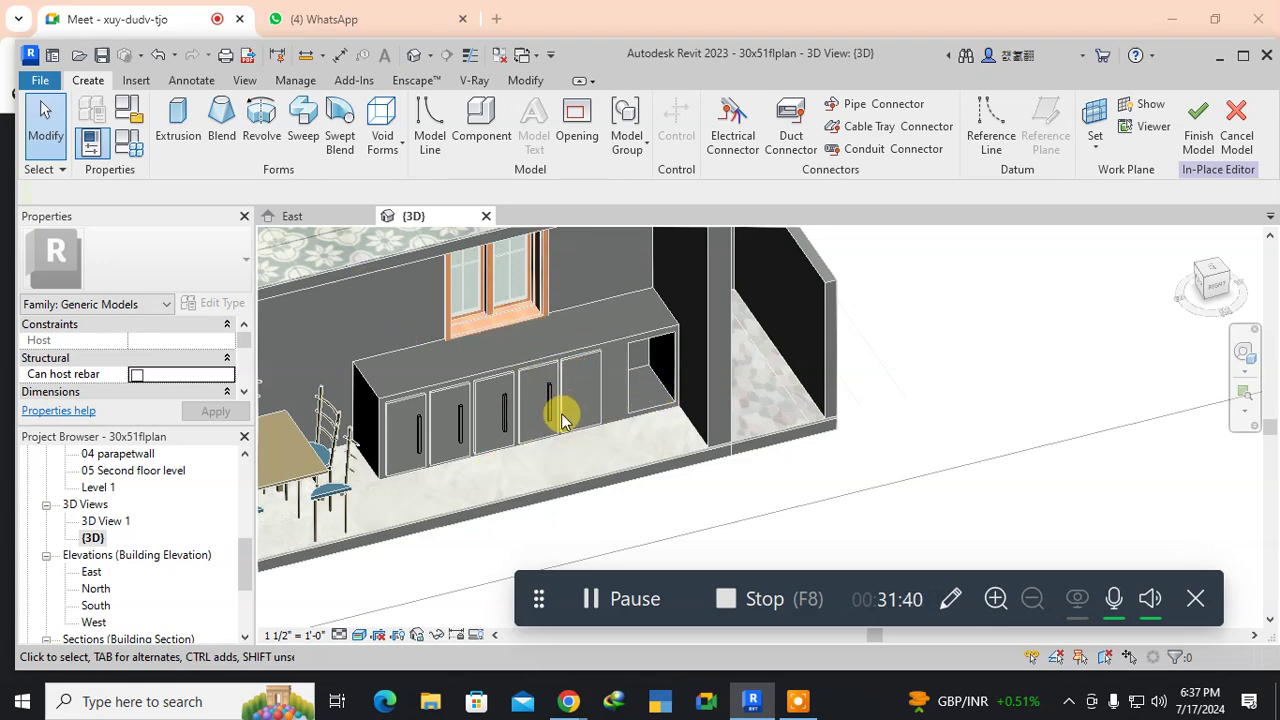
scroll(561, 414, "down", 4)
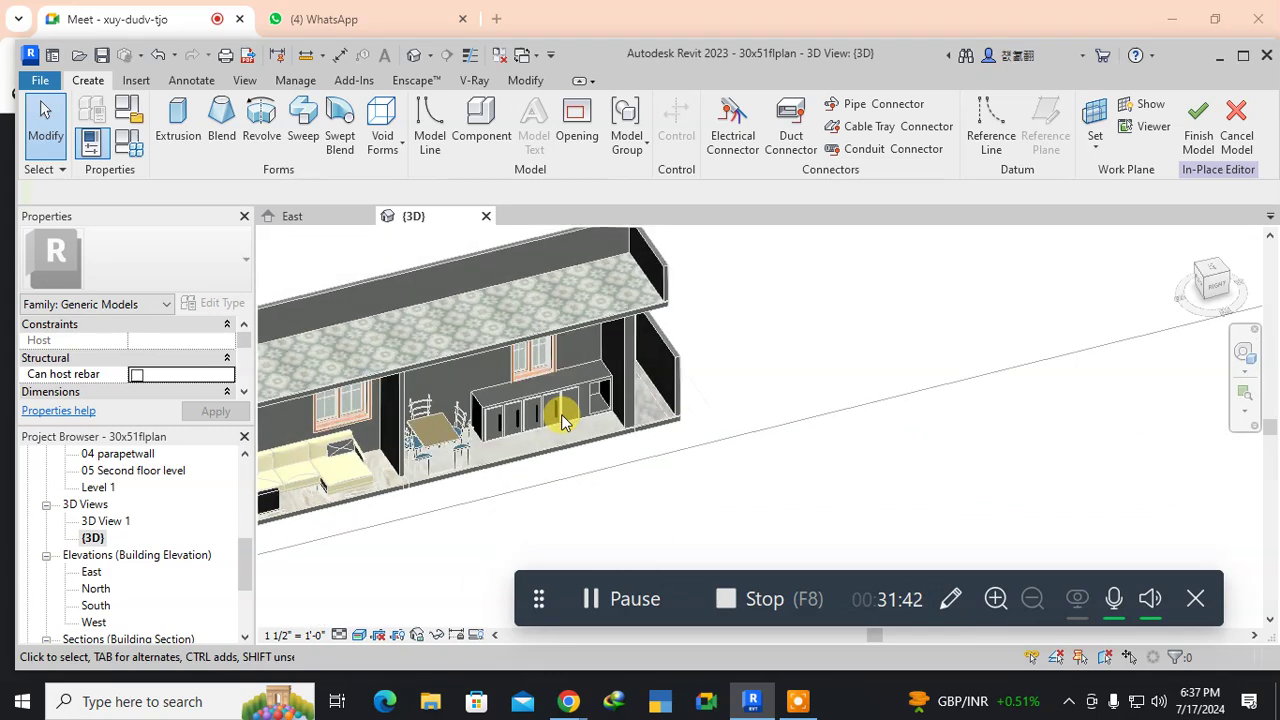
middle_click_drag(487, 470, 432, 376)
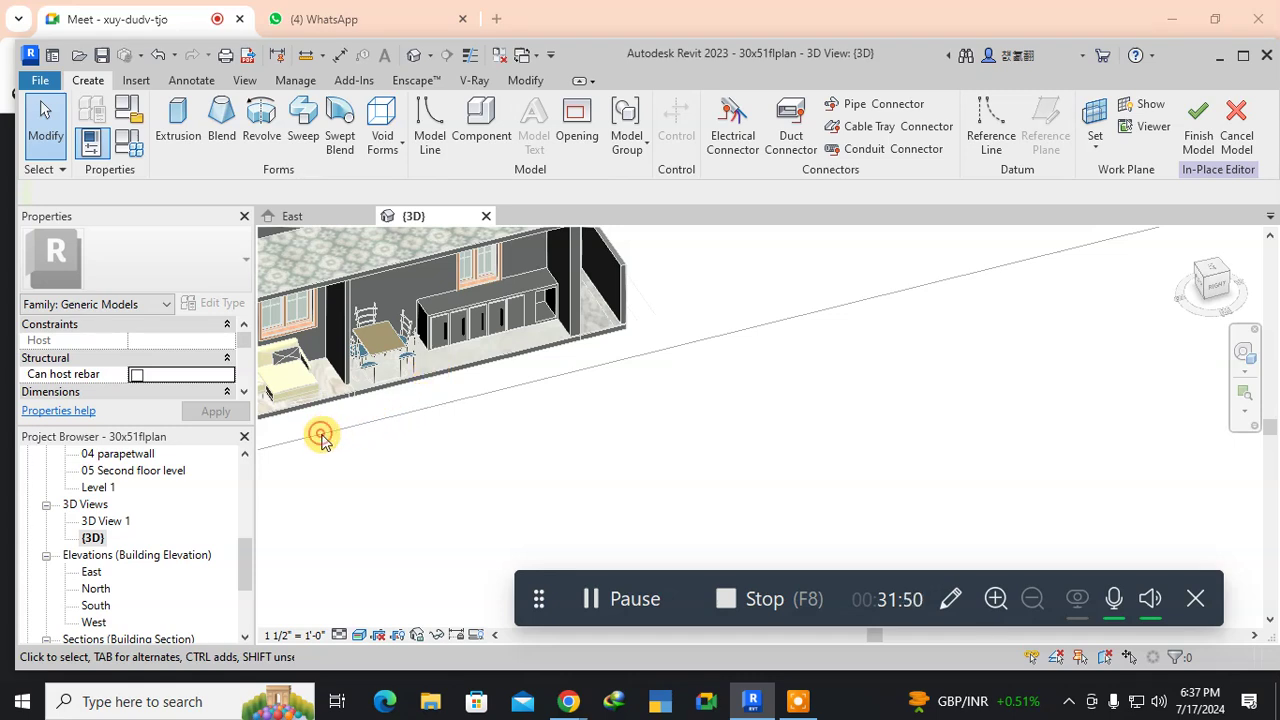
Finish the in-place handle model and extend the 3D view's section box outward to take in the full width of the house.
scroll(324, 447, "down", 3)
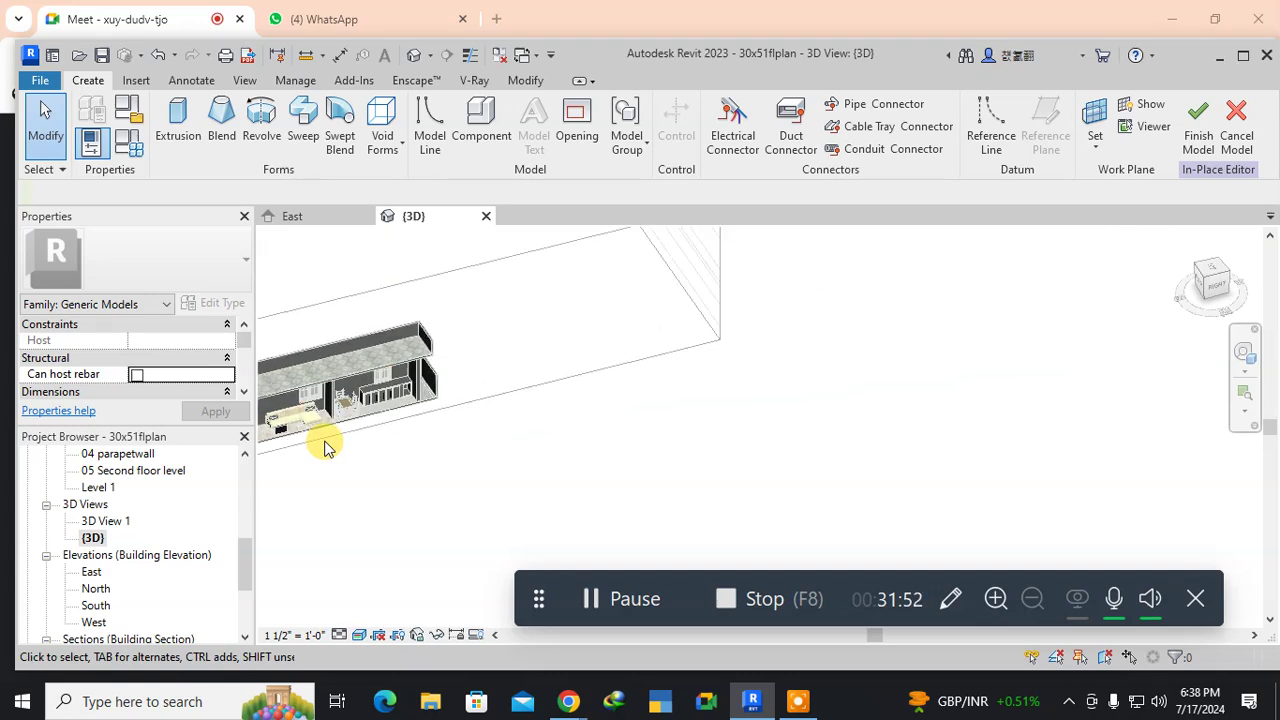
left_click(1192, 116)
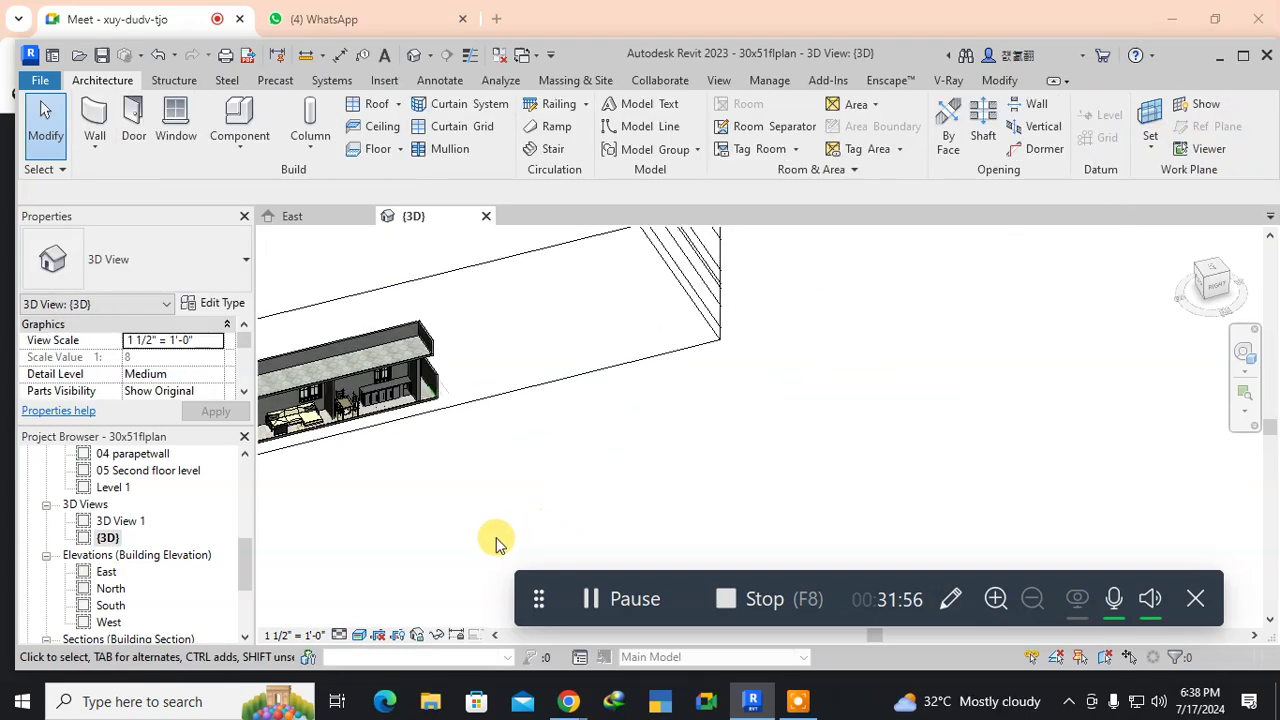
left_click(455, 413)
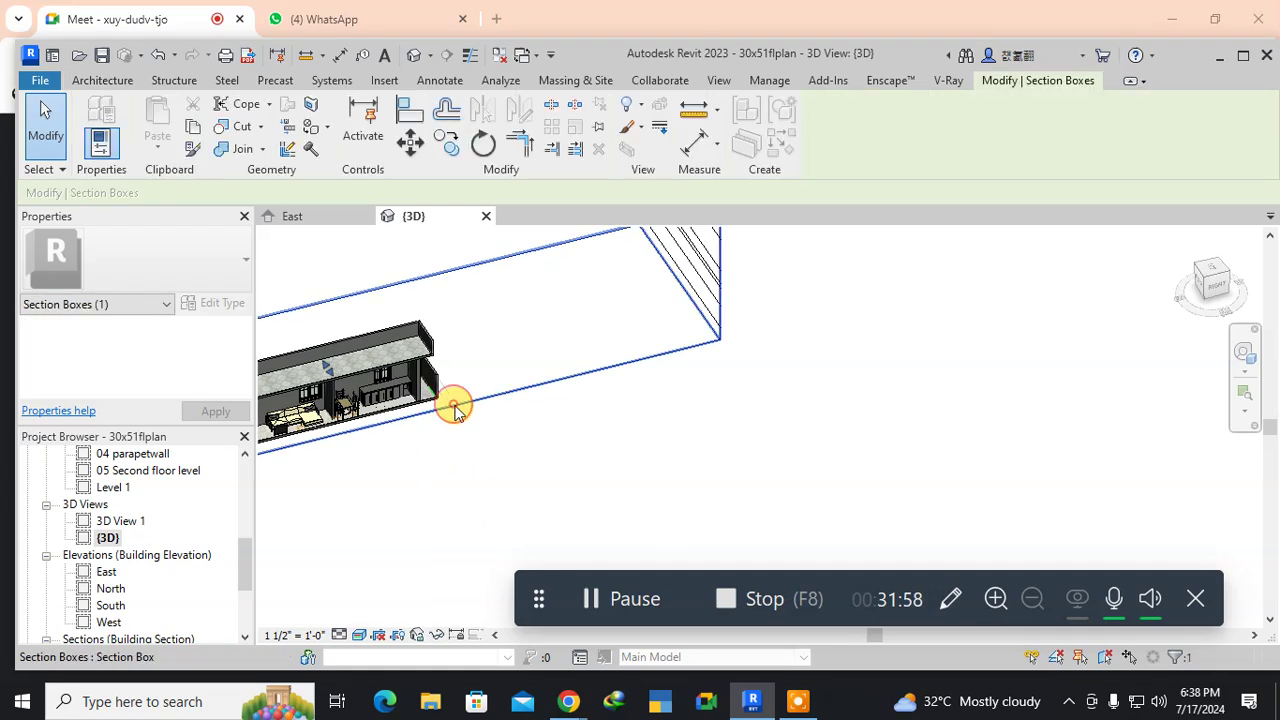
middle_click_drag(386, 463, 597, 444)
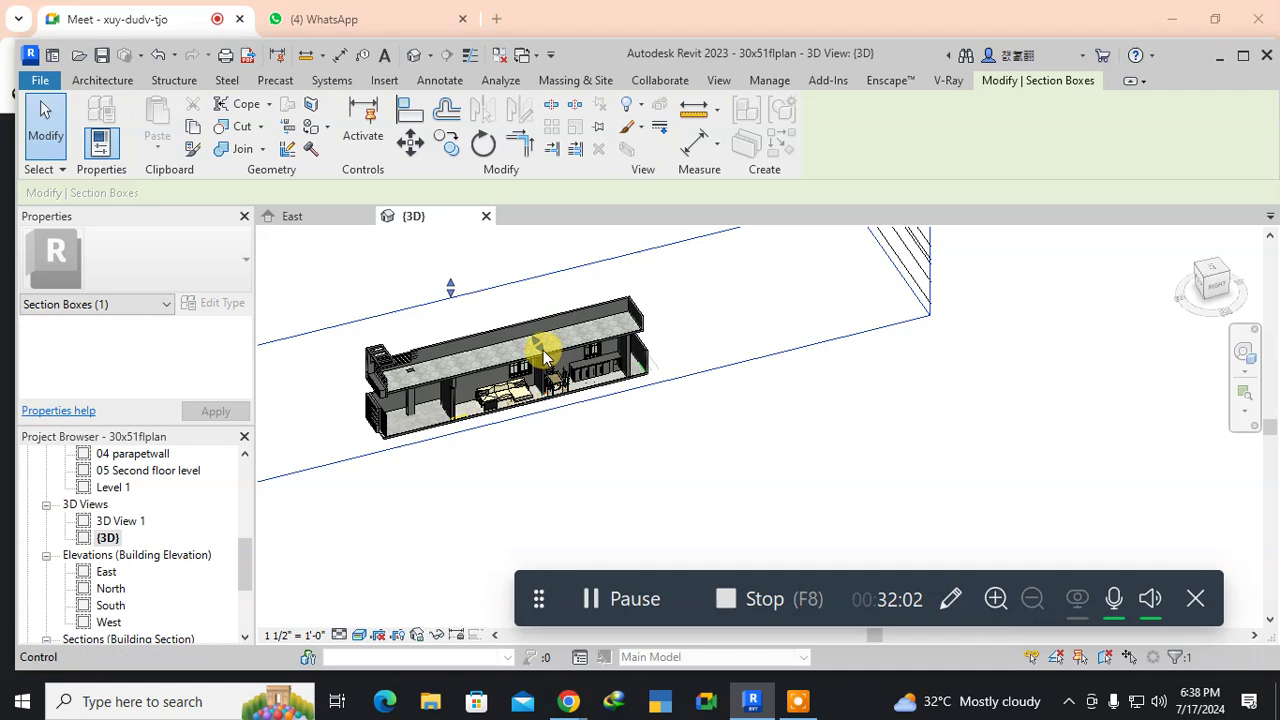
left_click_drag(540, 352, 606, 417)
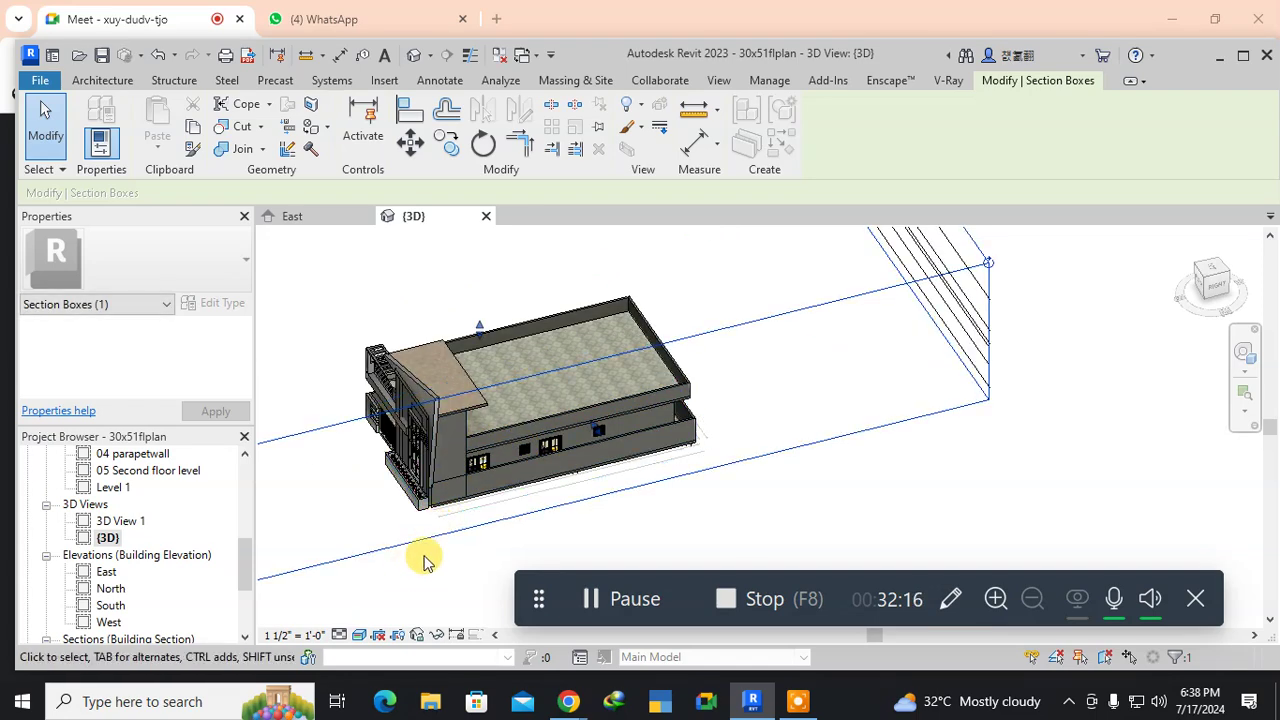
left_click(410, 610)
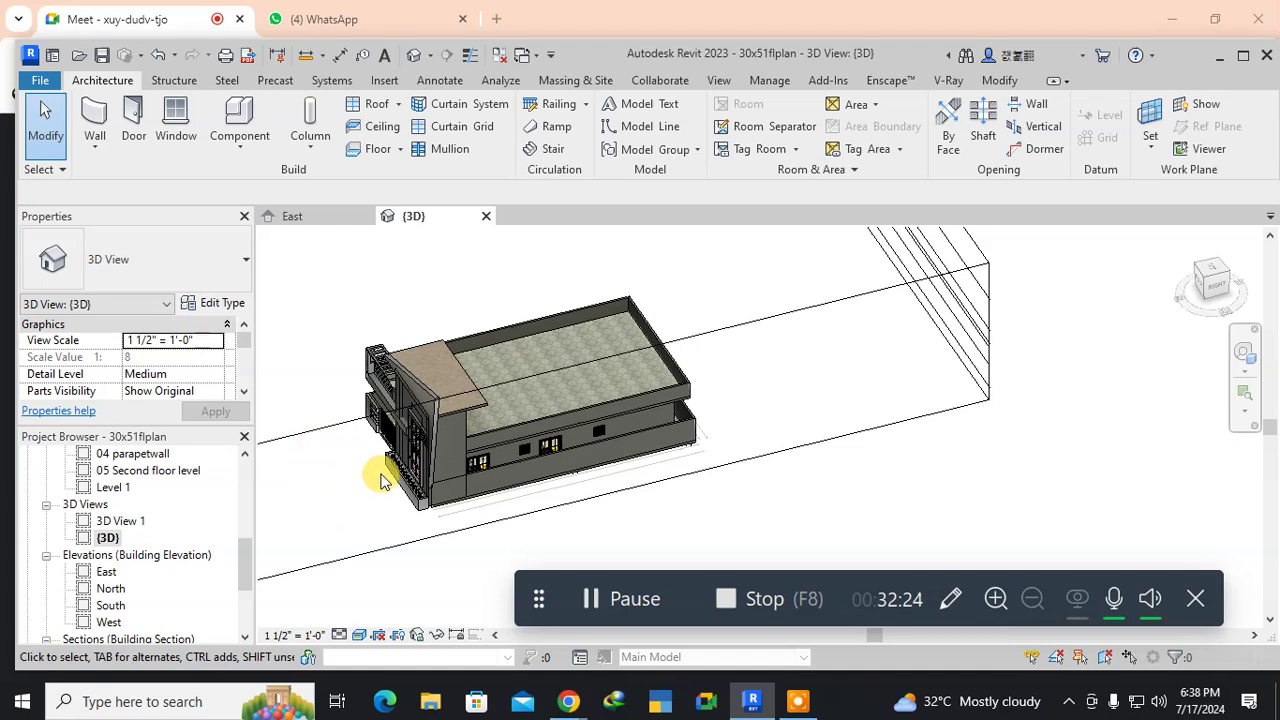
Open the 00 Road Level floor plan and bring the kitchen and master bedroom area into close view.
scroll(149, 492, "up", 5)
scroll(149, 492, "up", 1)
double_click(143, 505)
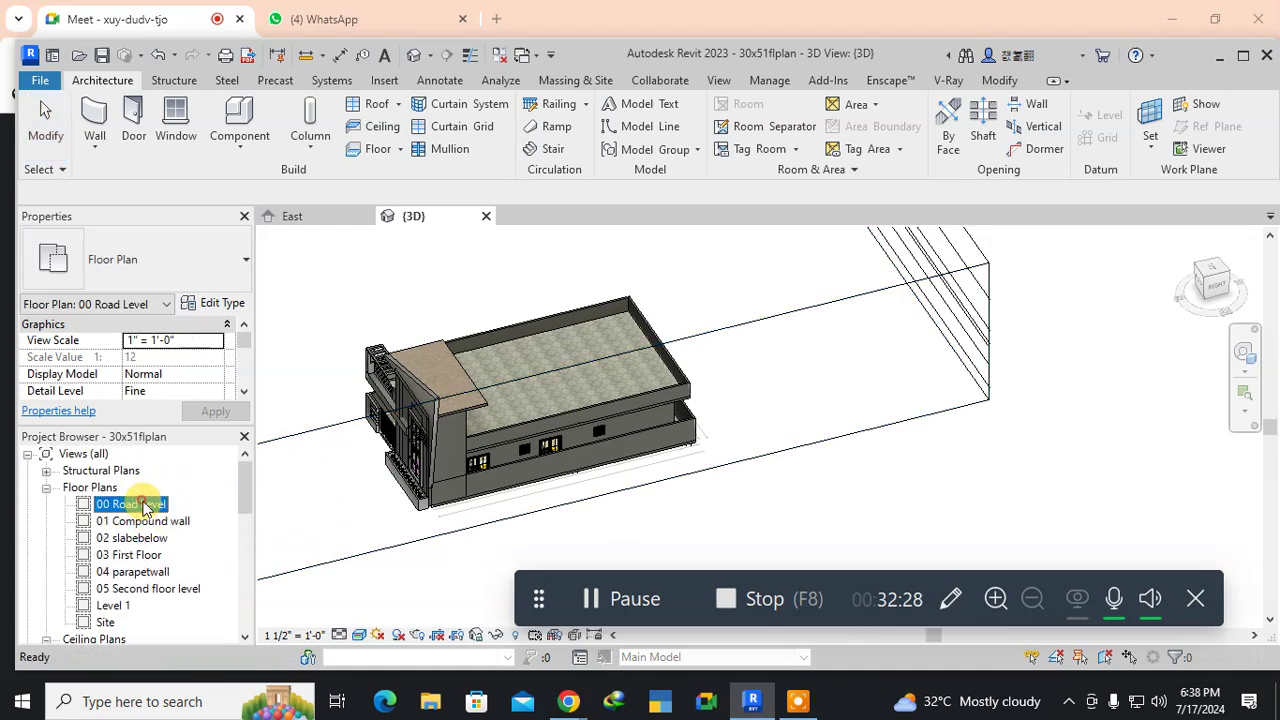
scroll(760, 415, "up", 4)
scroll(760, 412, "up", 2)
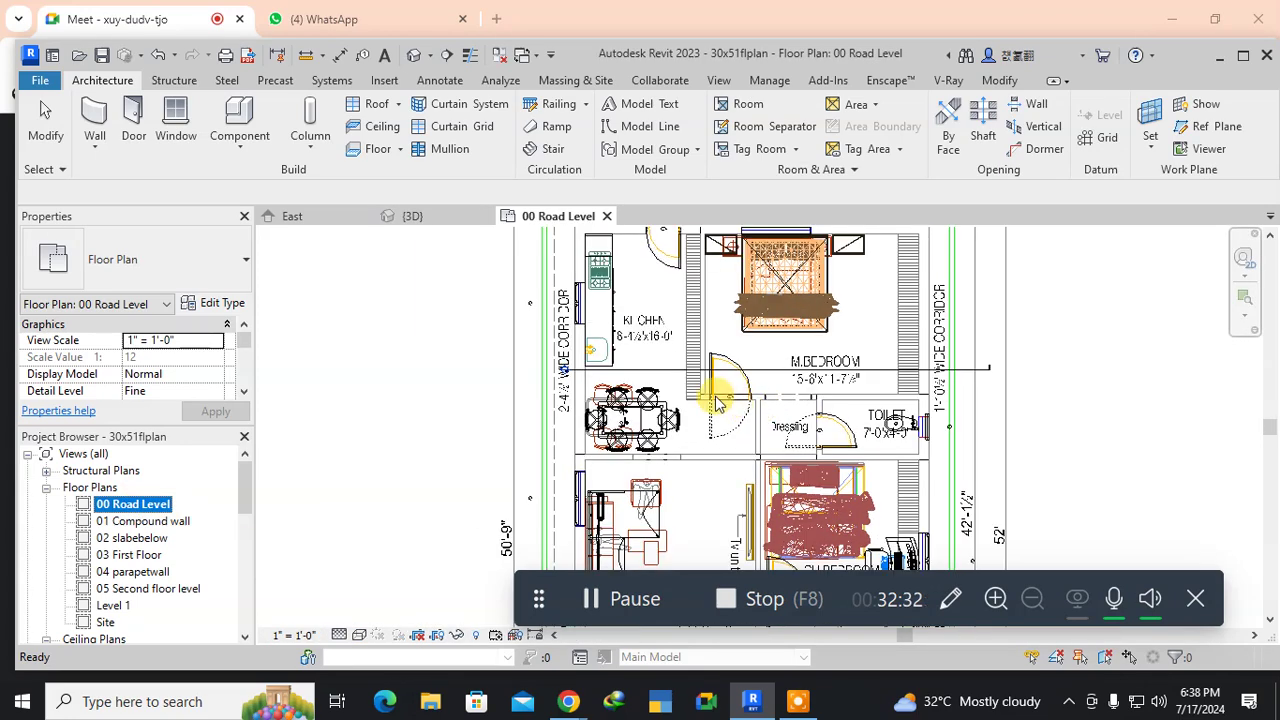
middle_click_drag(646, 313, 390, 390)
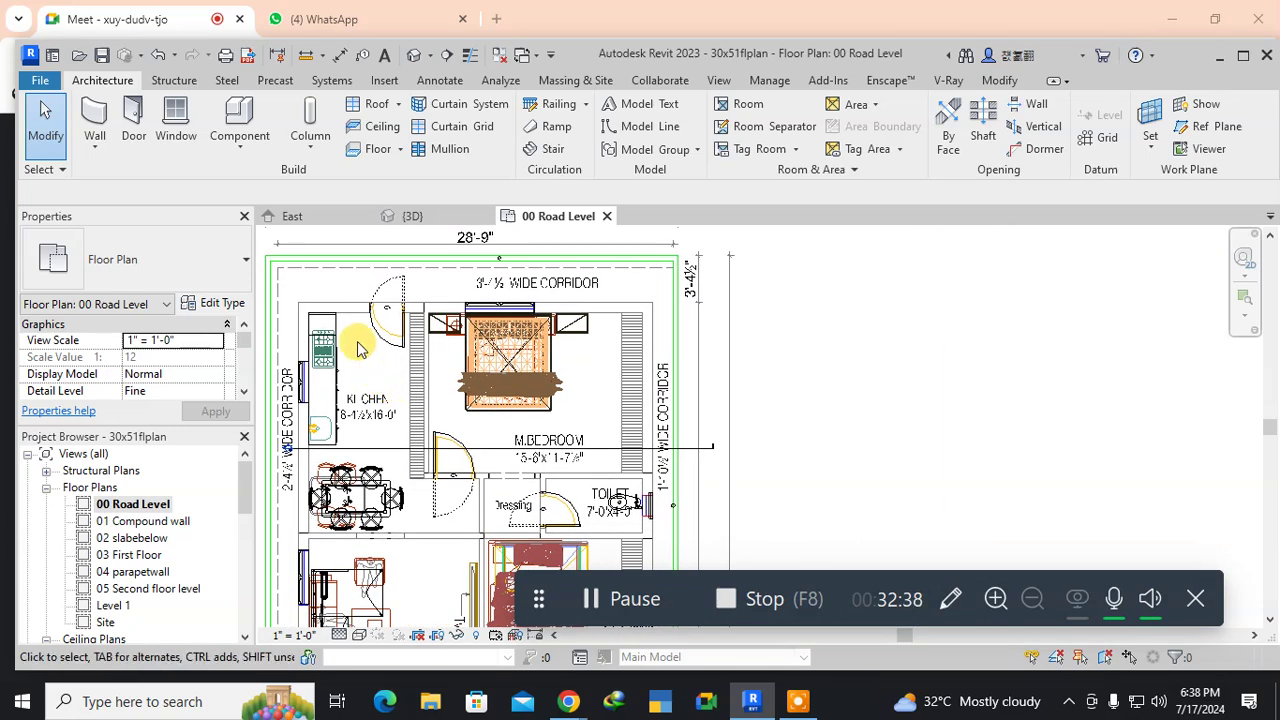
scroll(398, 345, "up", 2)
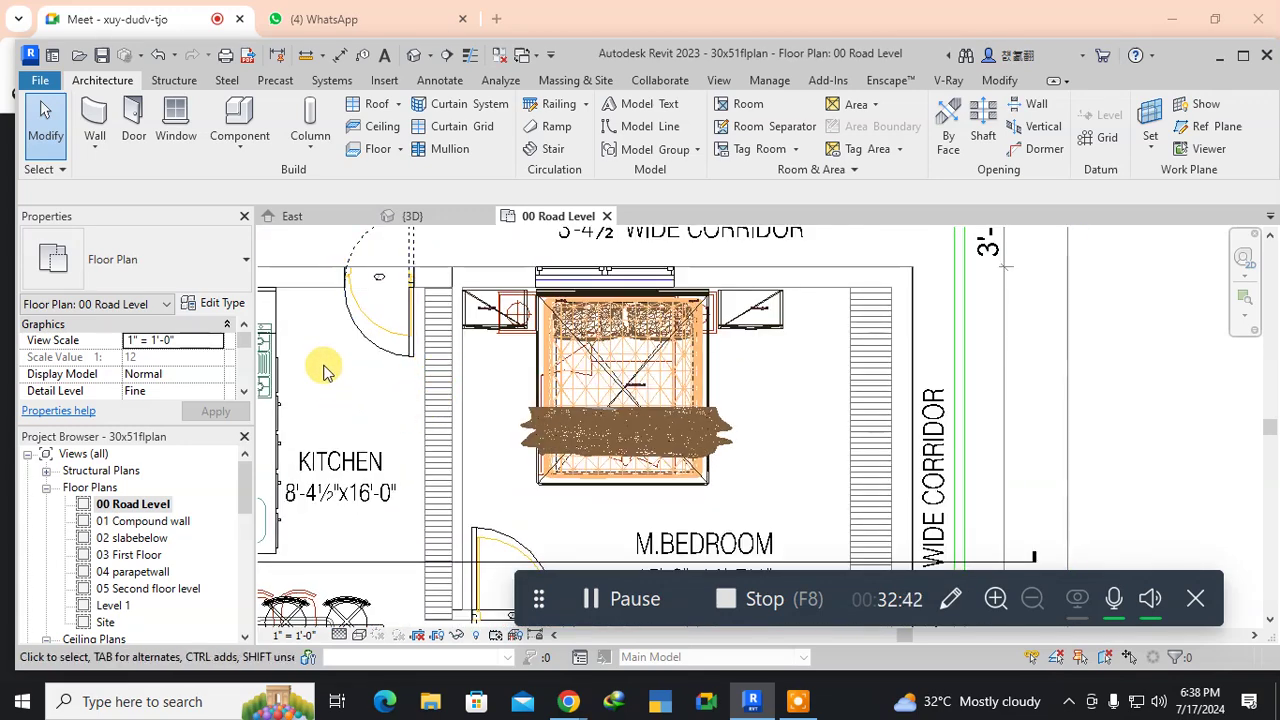
Hide the whole Walls category in the 00 Road Level floor plan, using the 9" wall above the kitchen.
left_click(308, 290)
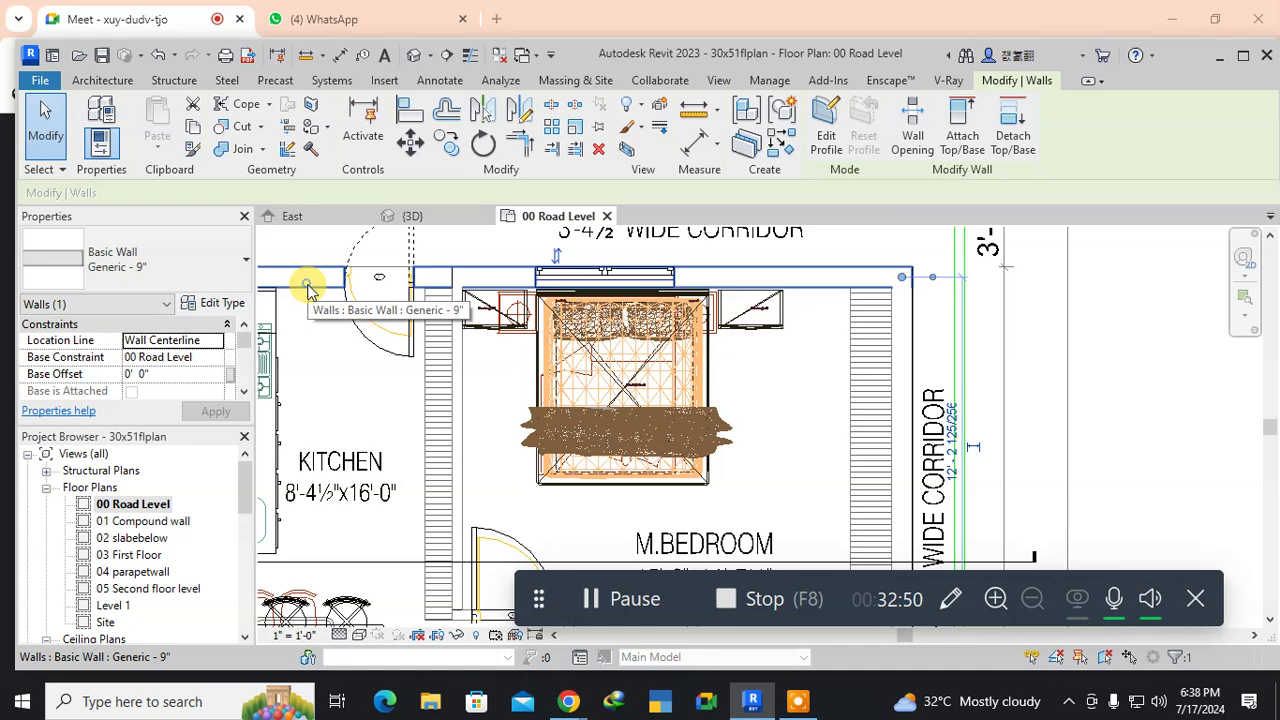
right_click(308, 289)
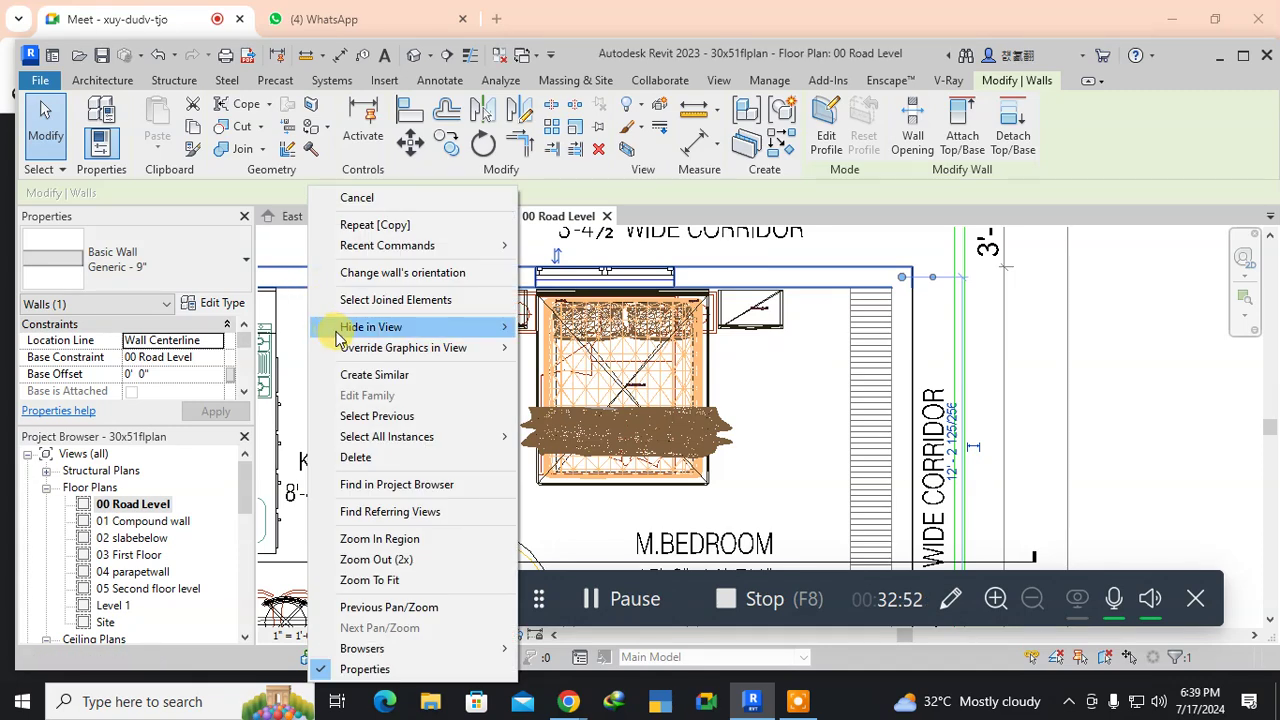
mouse_move(503, 338)
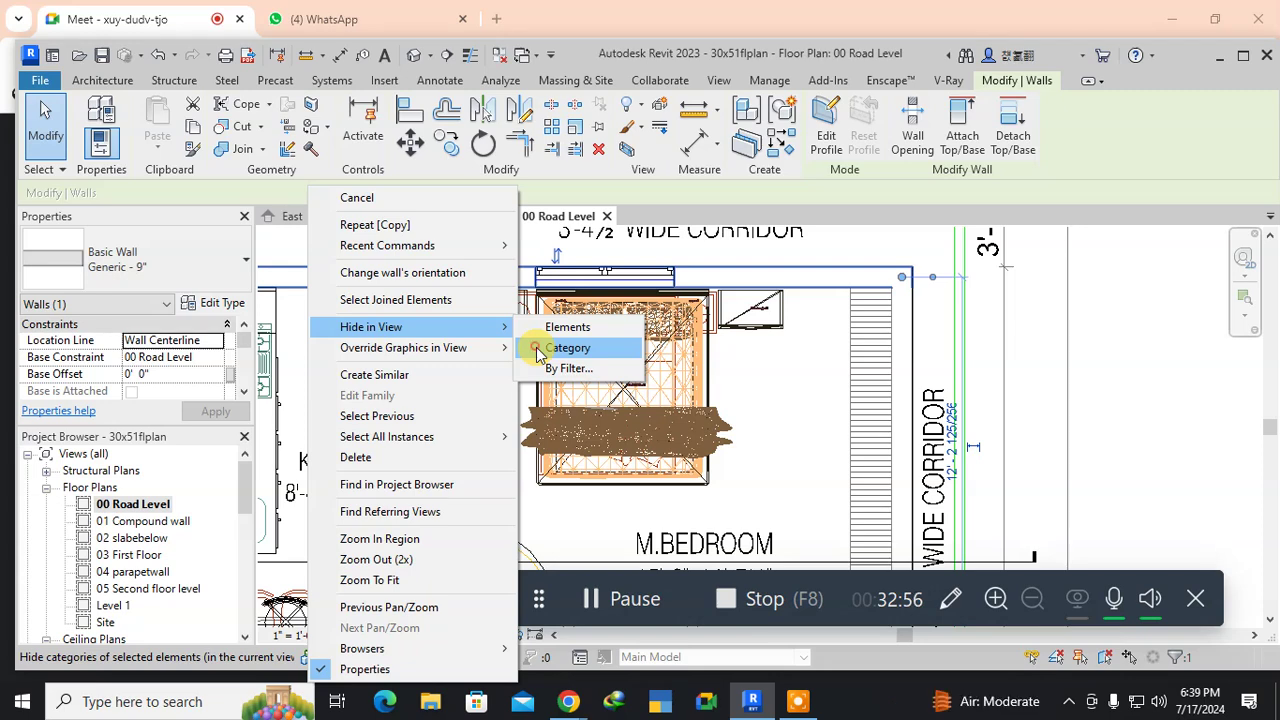
left_click(540, 348)
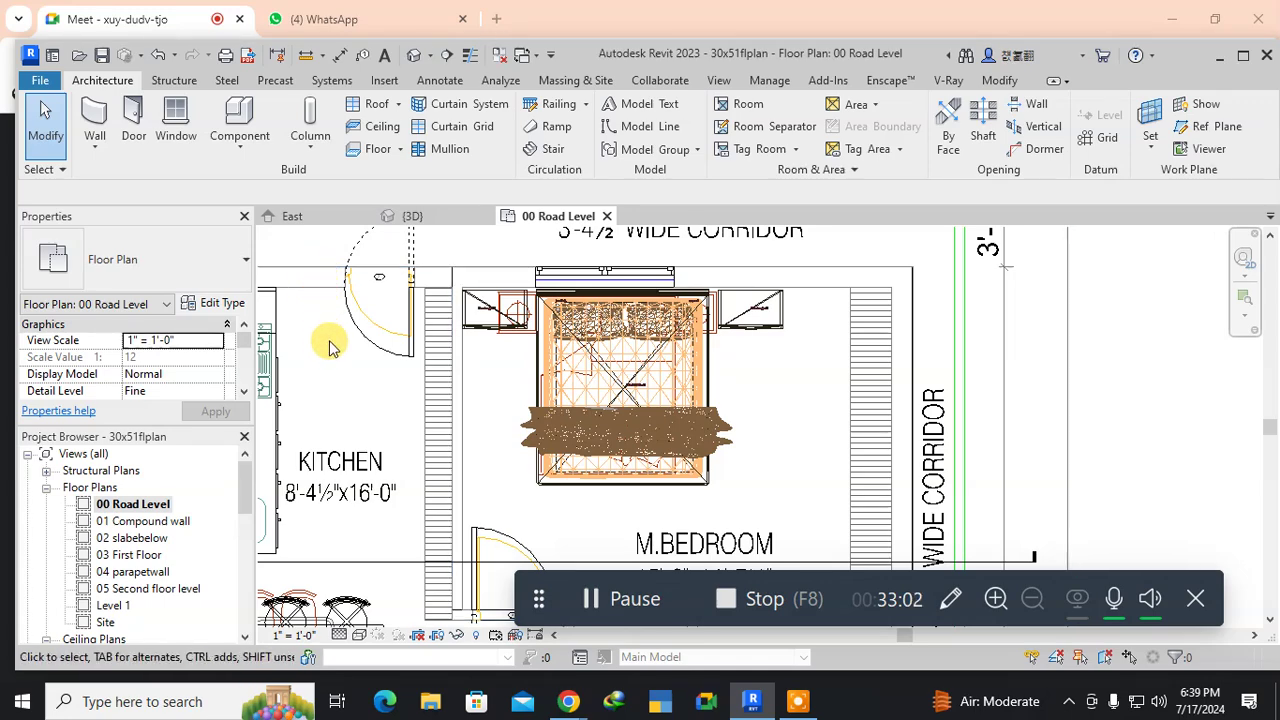
Reopen the {3D} view and hide the whole Walls category there, using the kitchen's 9" exterior wall.
middle_click_drag(343, 388, 550, 320)
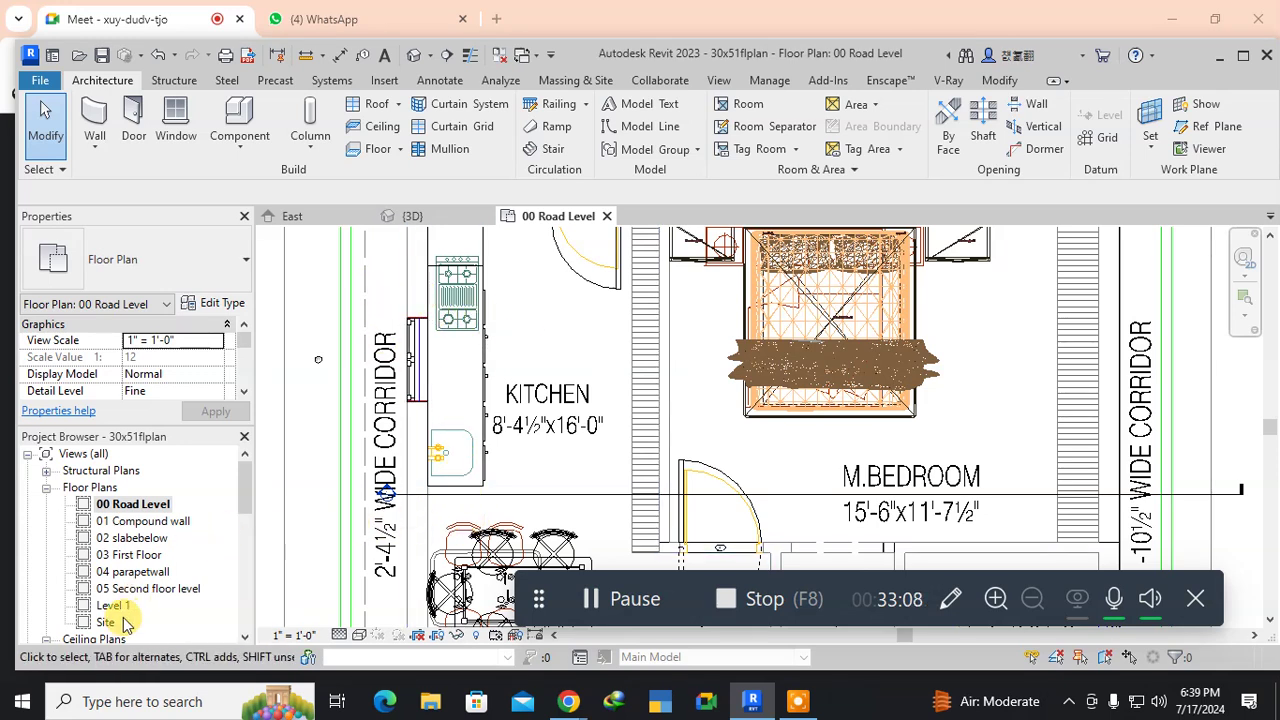
scroll(150, 587, "down", 3)
scroll(150, 587, "down", 3)
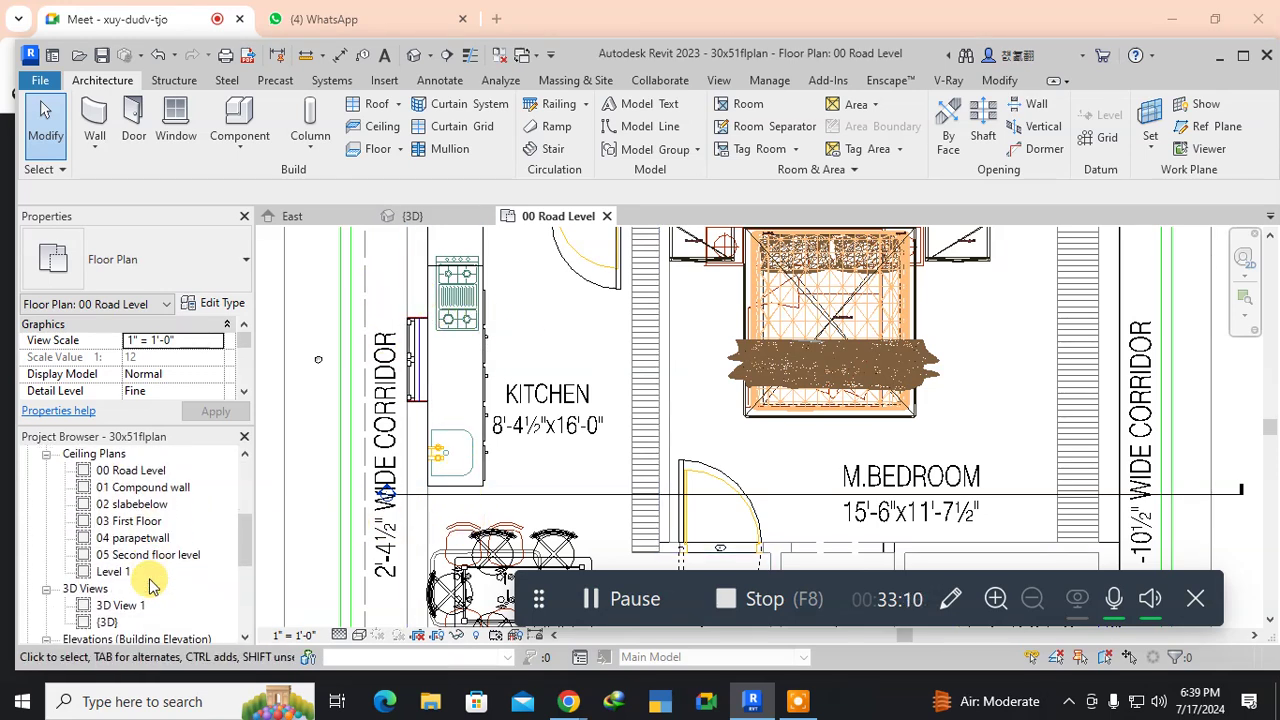
double_click(107, 588)
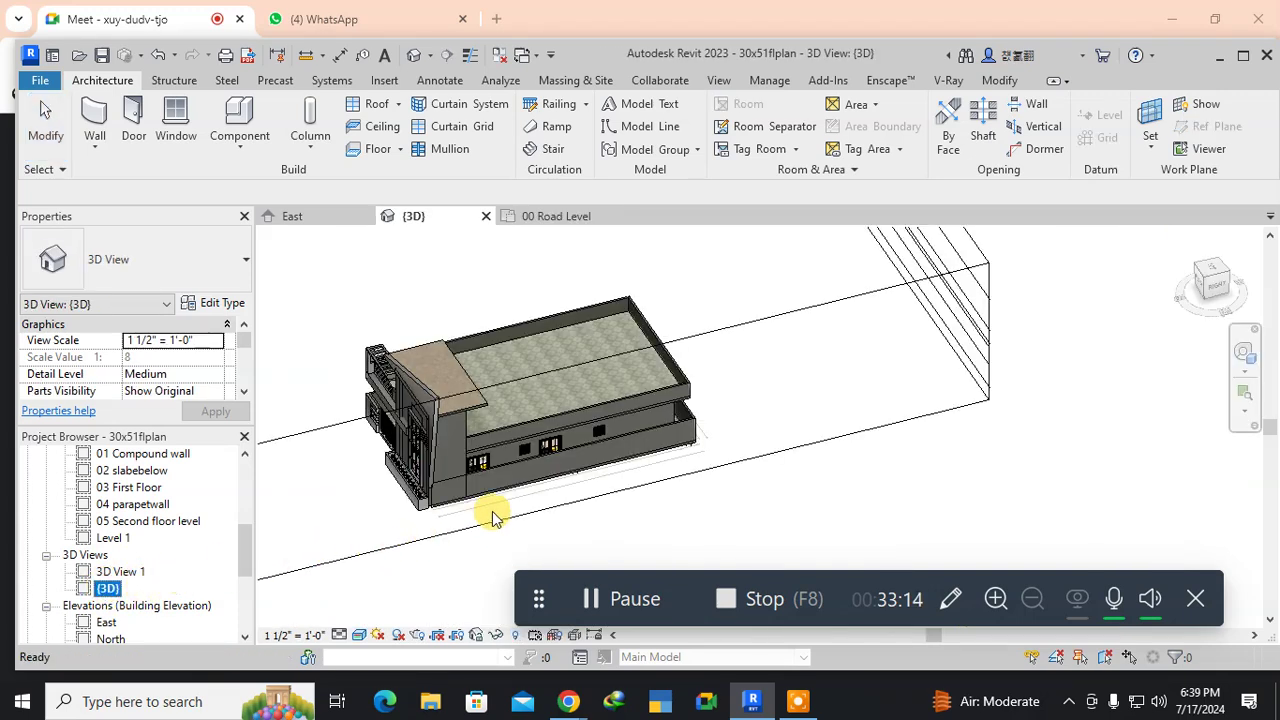
scroll(653, 440, "up", 5)
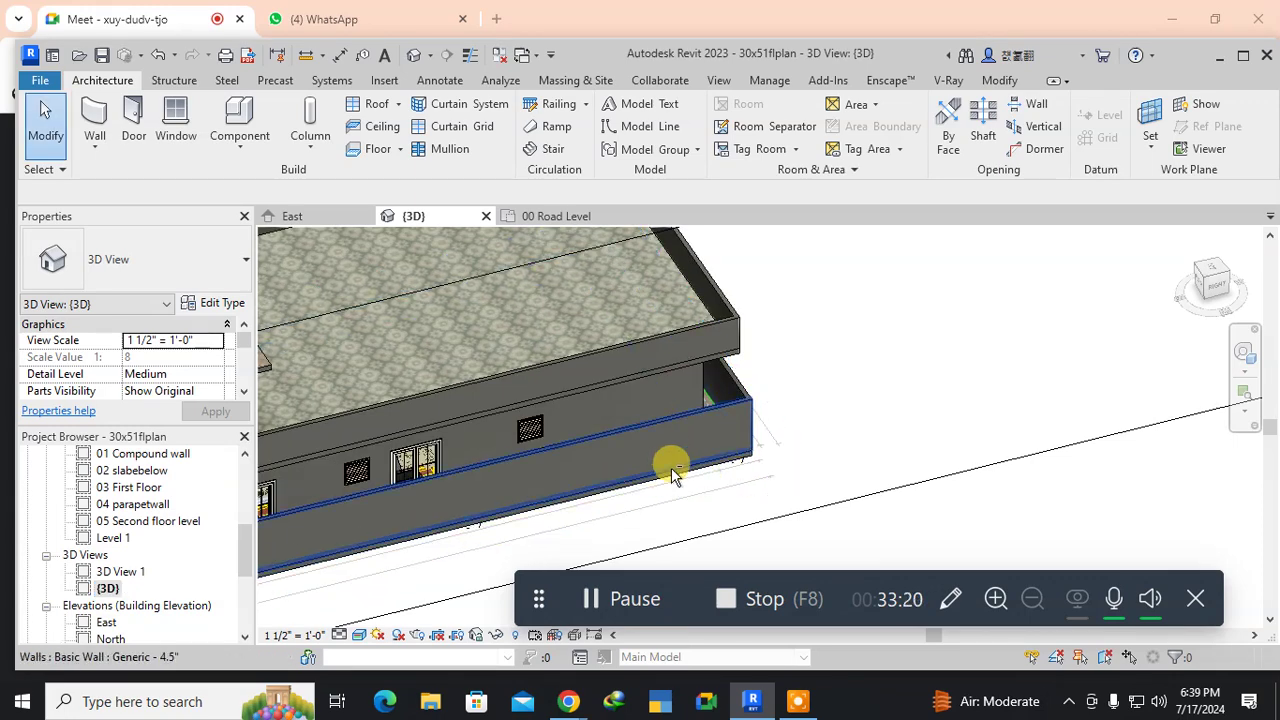
middle_click_drag(659, 486, 974, 523, "shift")
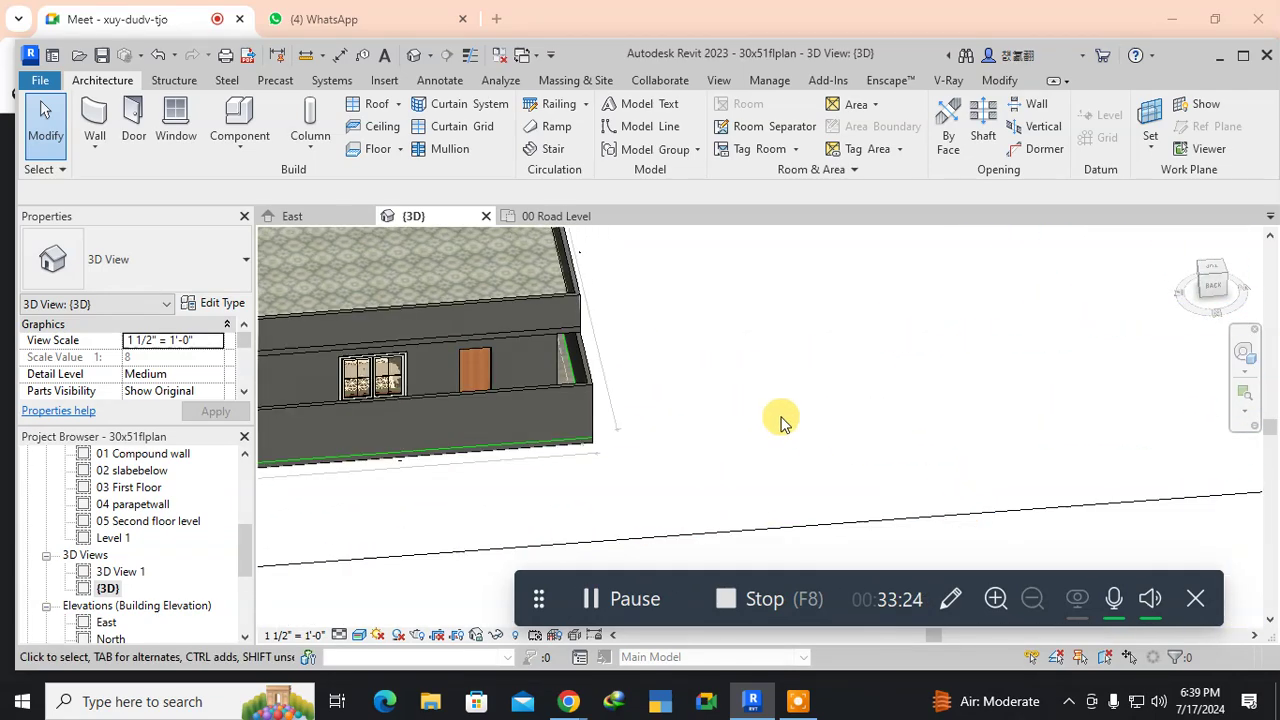
middle_click_drag(709, 377, 651, 594, "shift")
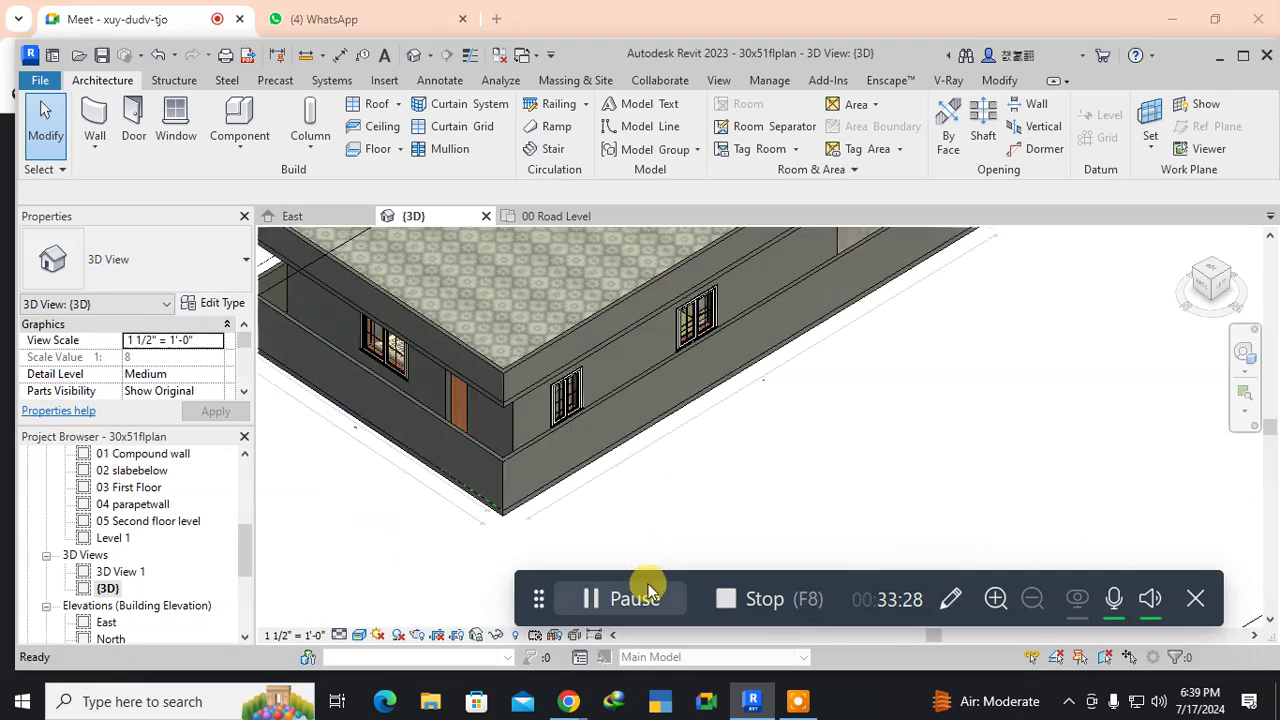
left_click(513, 428)
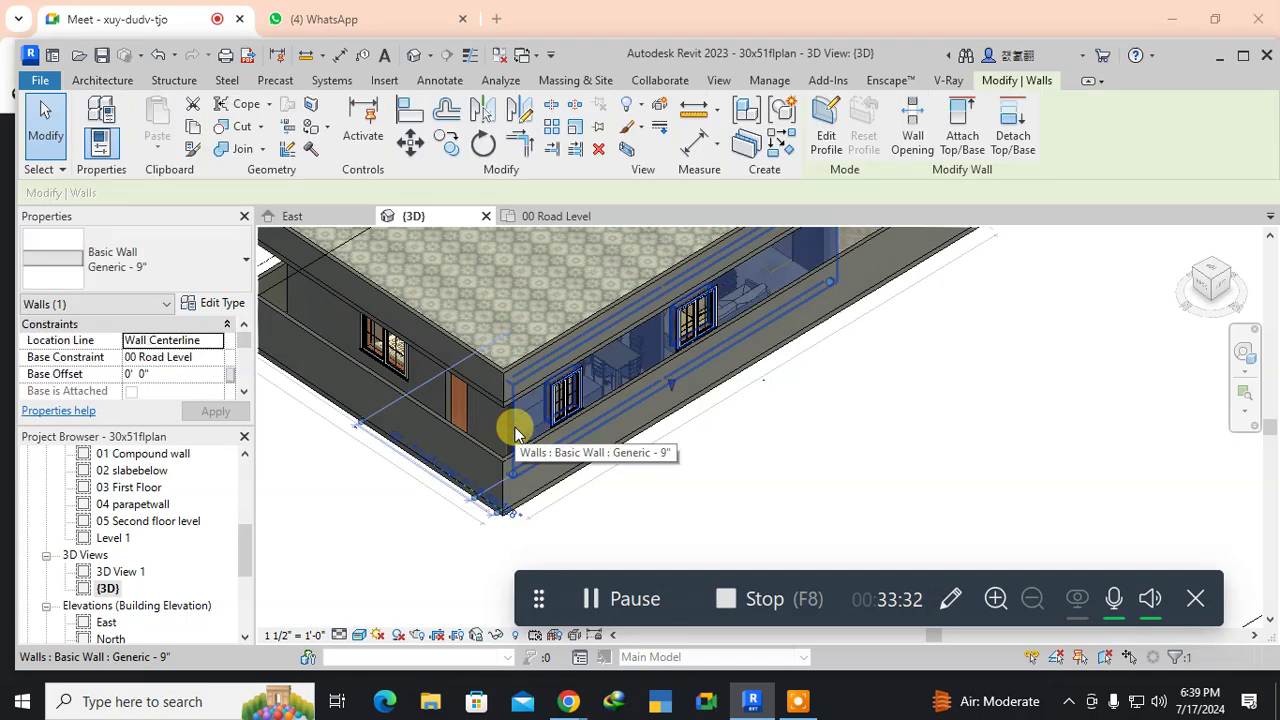
right_click(515, 432)
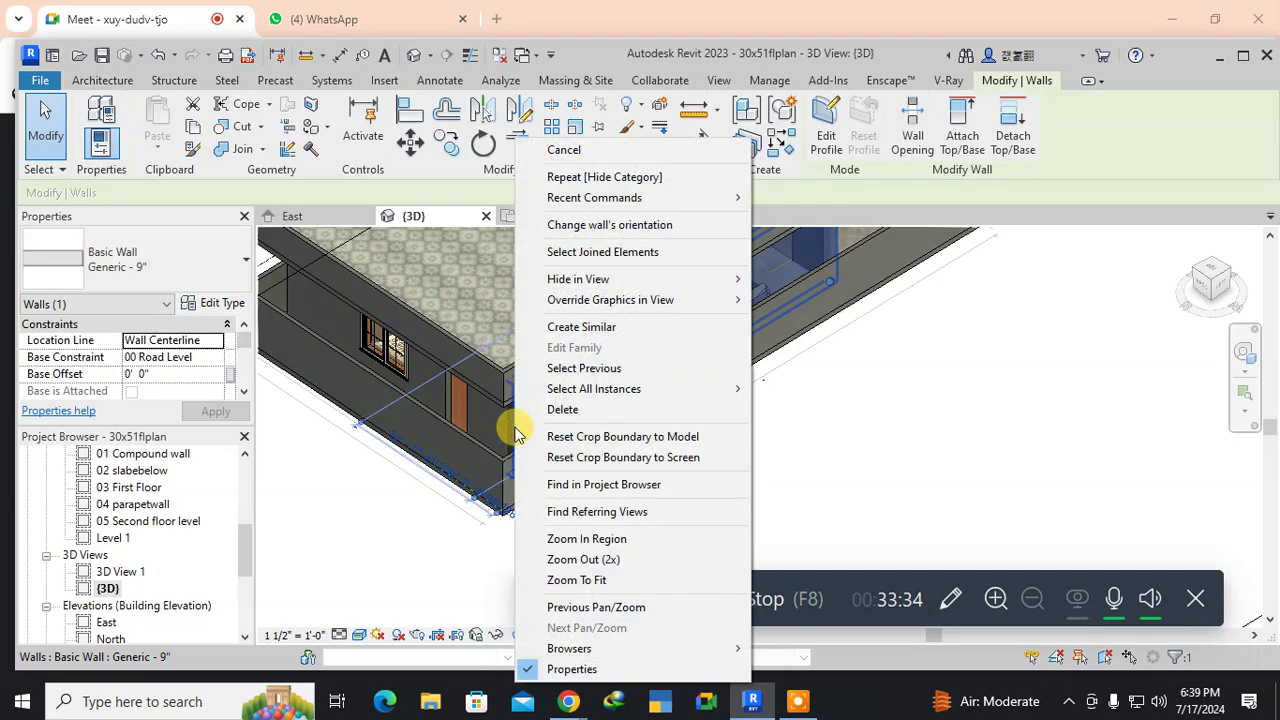
left_click(775, 299)
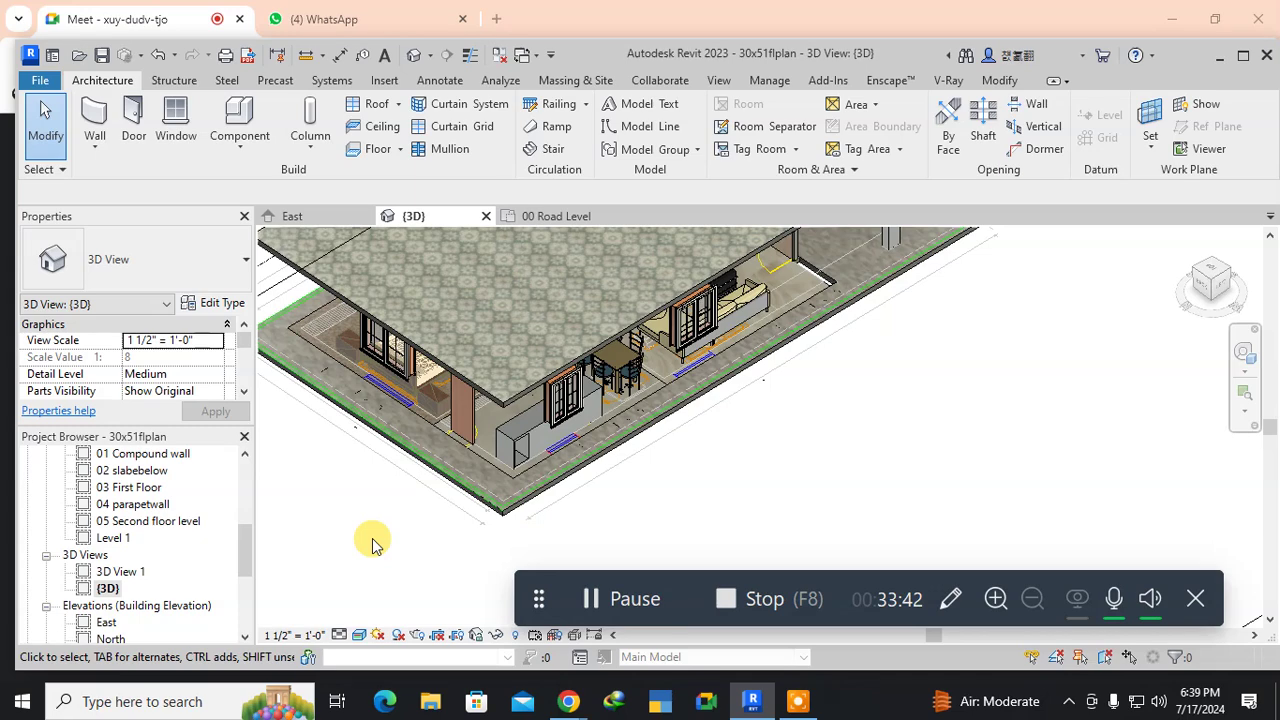
Hide the whole Floors category in the 3D view, using the first floor slab.
left_click(462, 385)
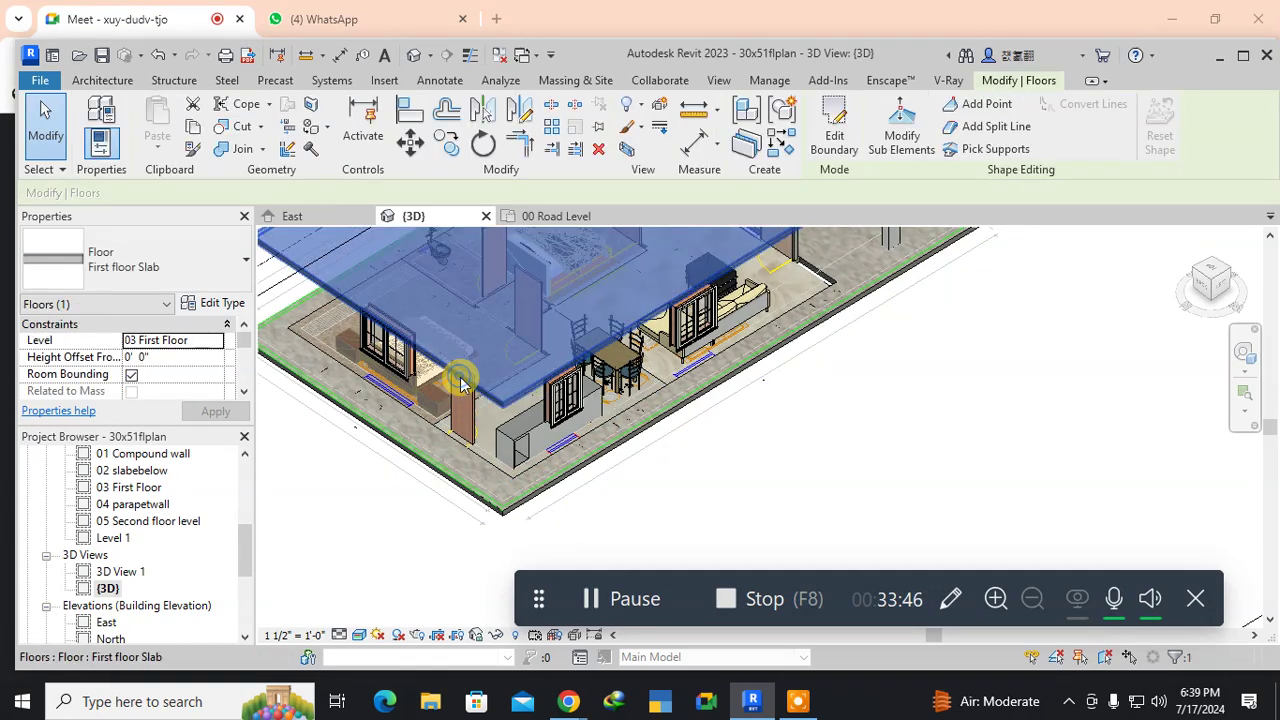
right_click(462, 385)
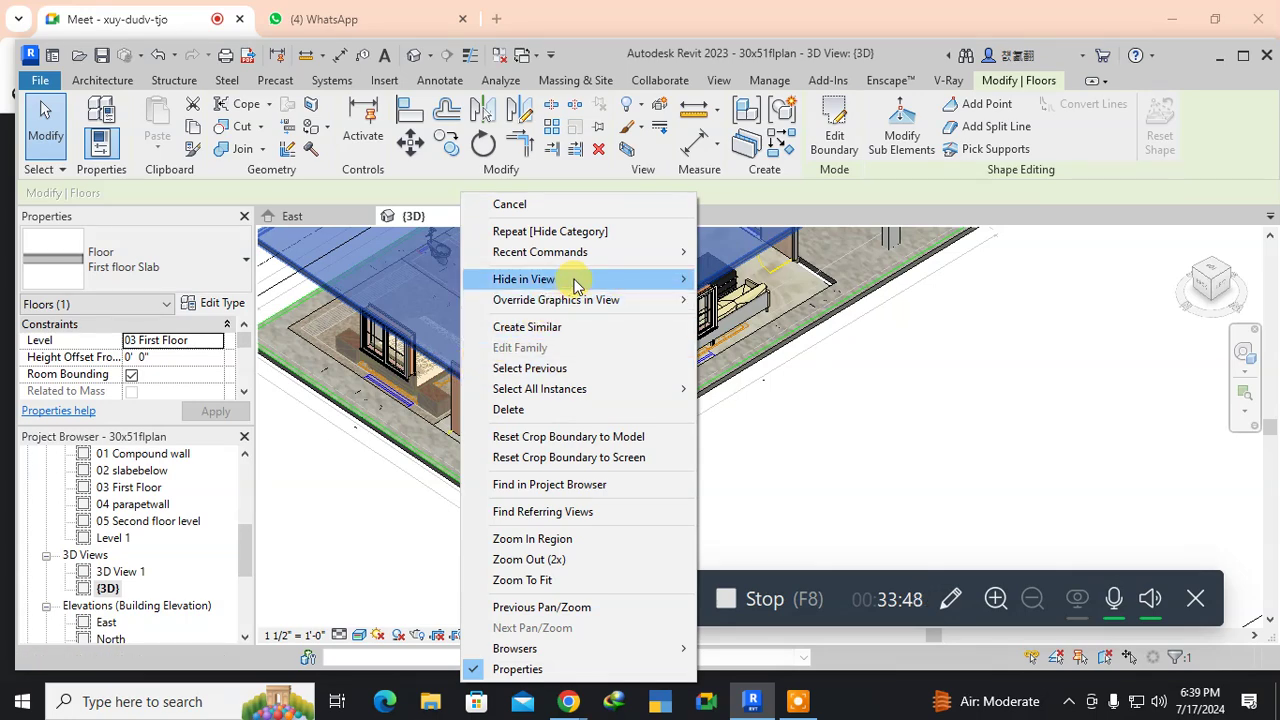
mouse_move(585, 285)
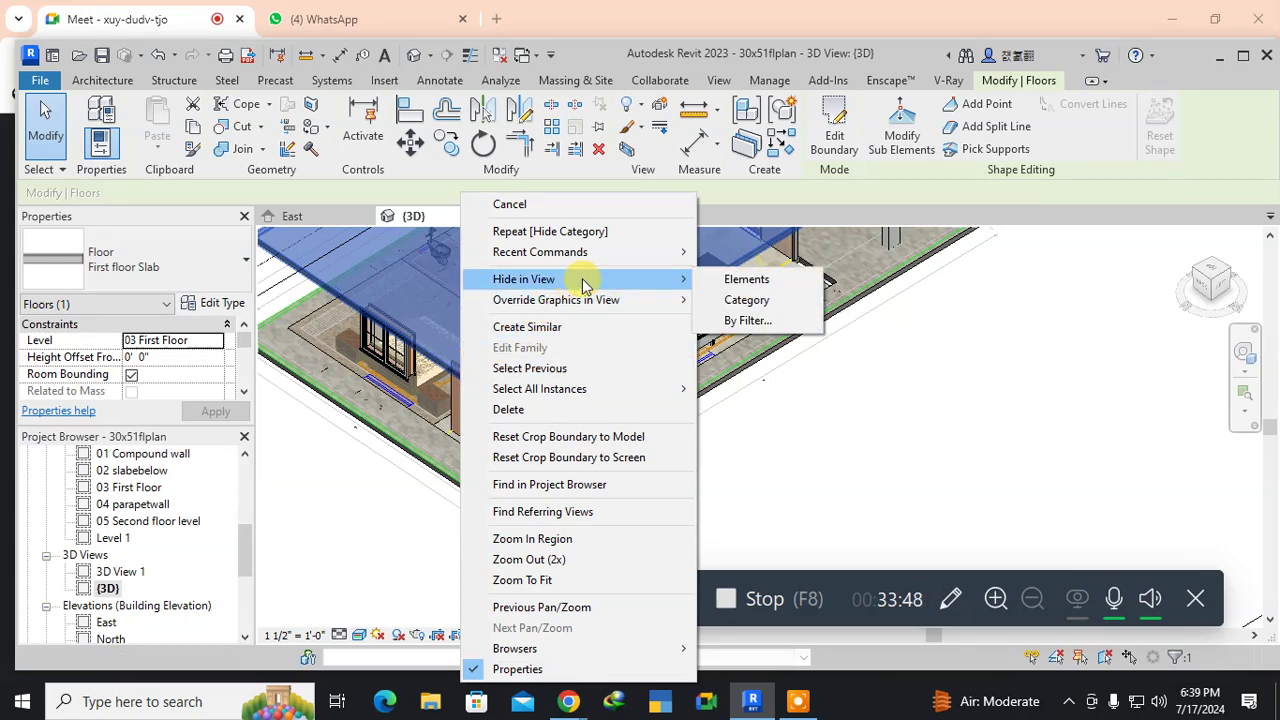
left_click(733, 300)
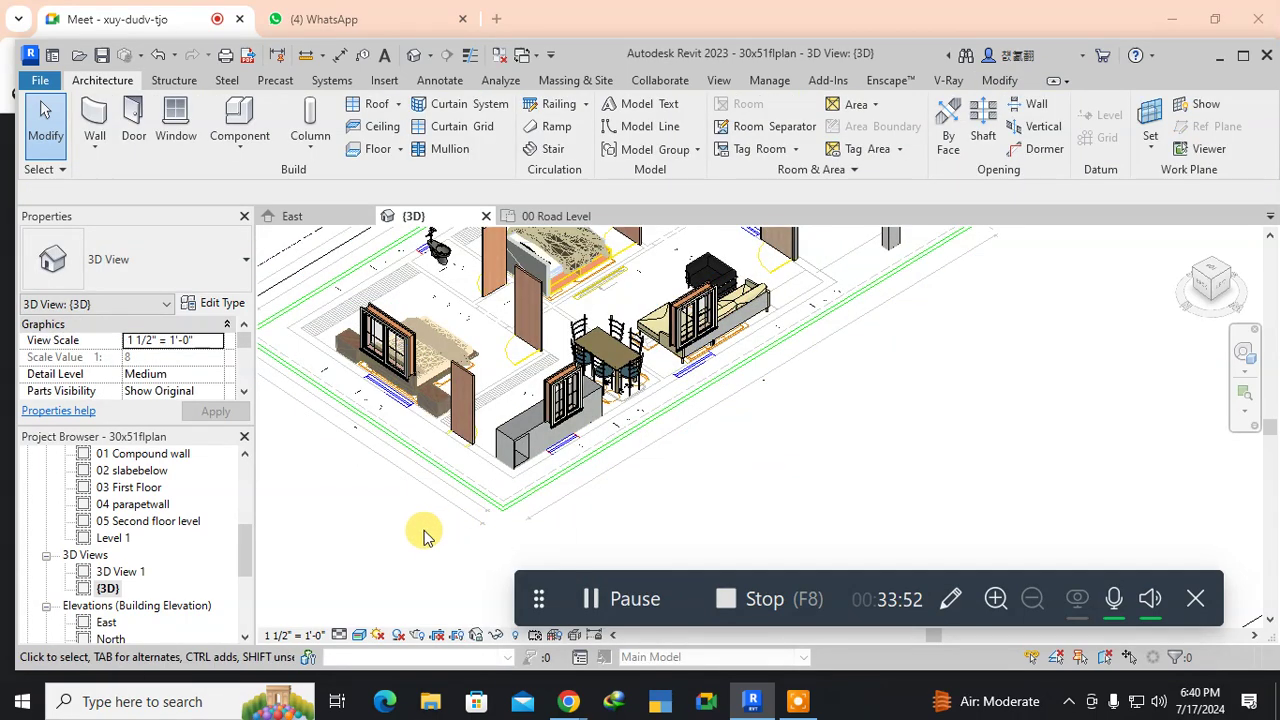
Open the 00 Road Level floor plan and bring the kitchen and master bedroom into view.
scroll(420, 515, "up", 4)
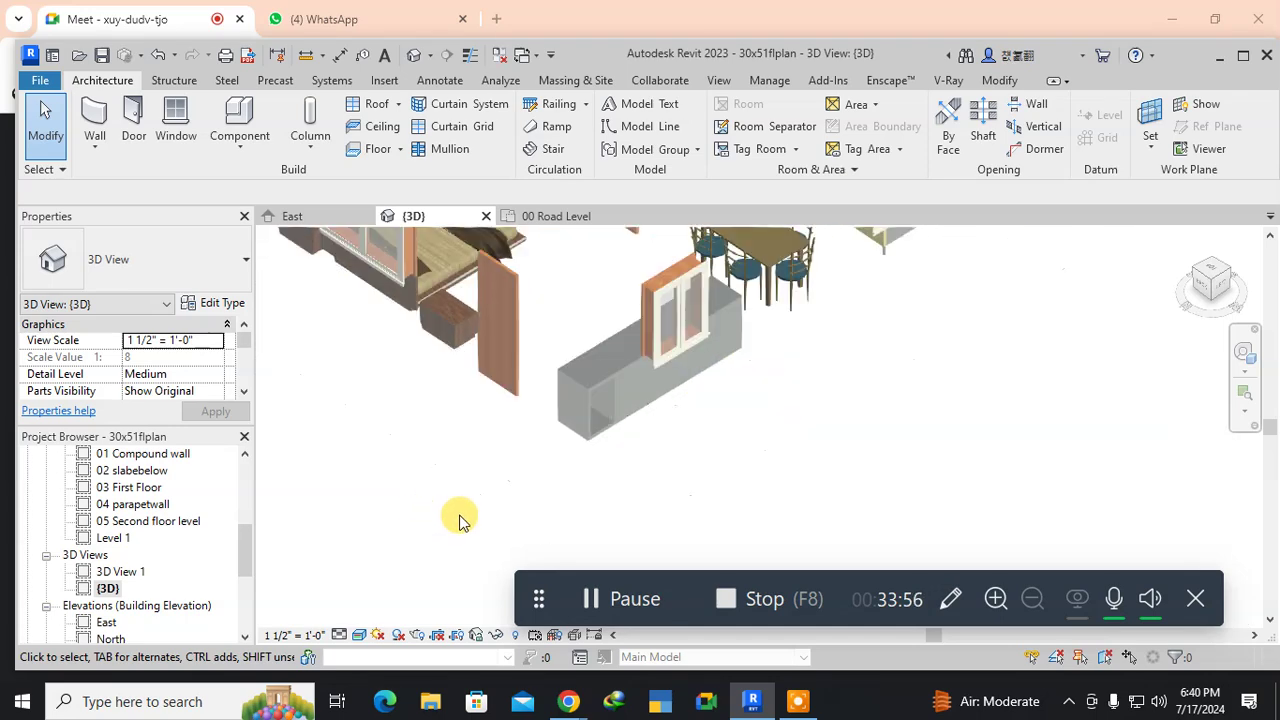
scroll(460, 517, "down", 3)
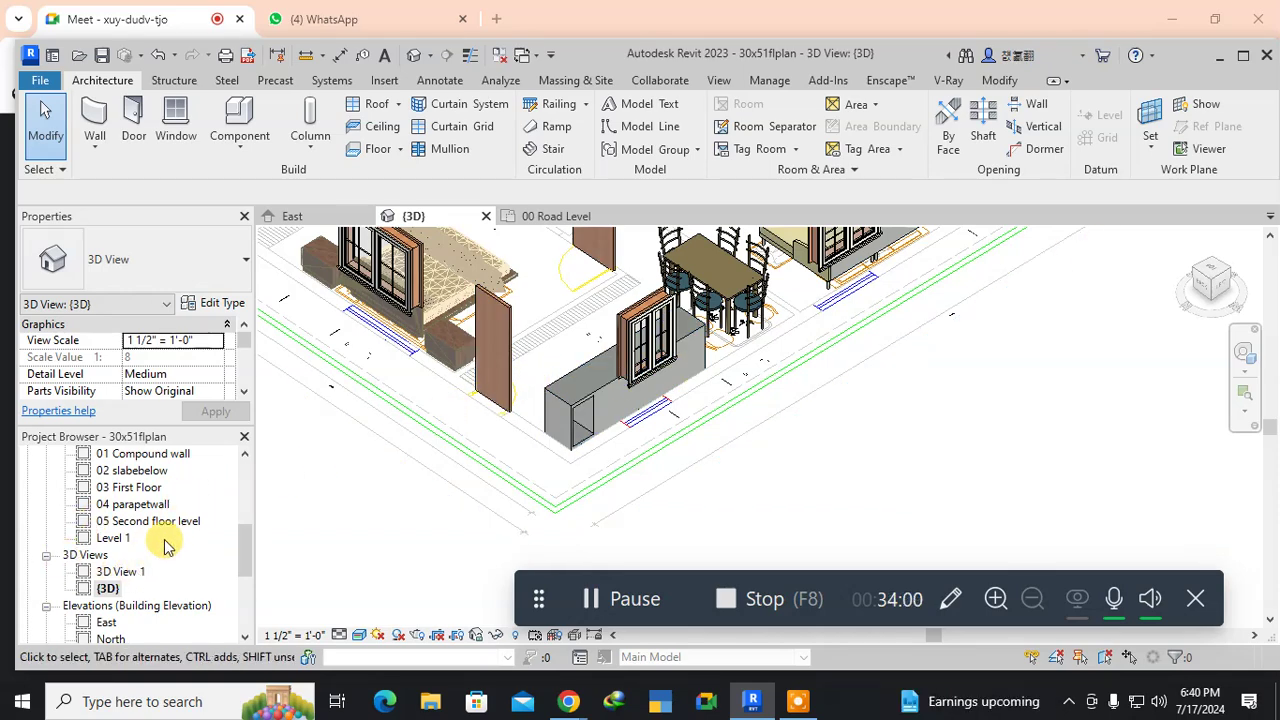
scroll(167, 543, "up", 3)
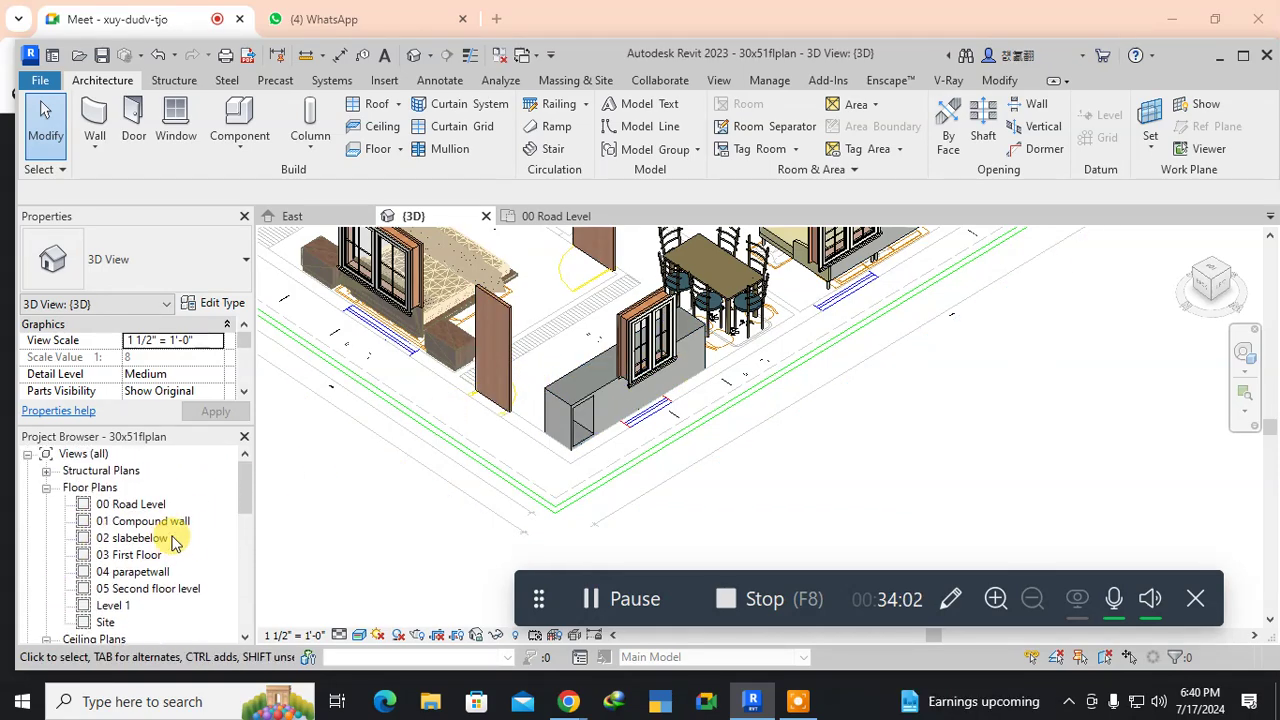
double_click(137, 506)
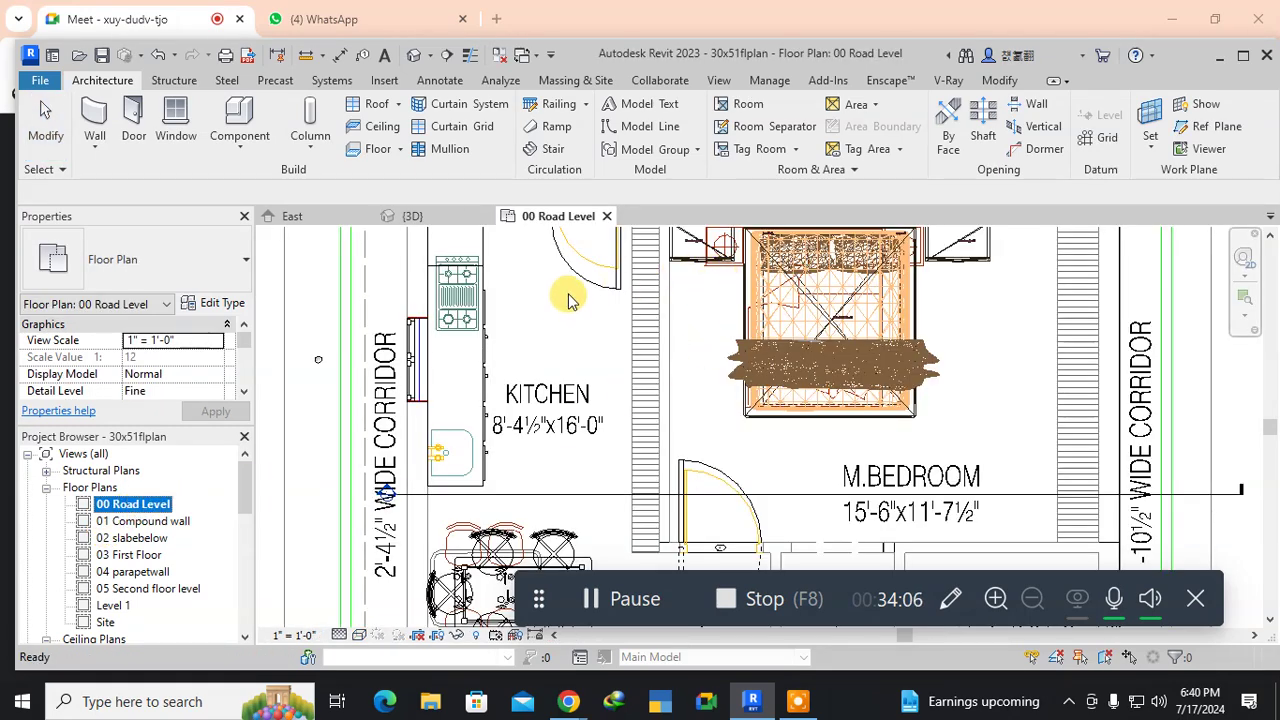
middle_click_drag(610, 345, 405, 400)
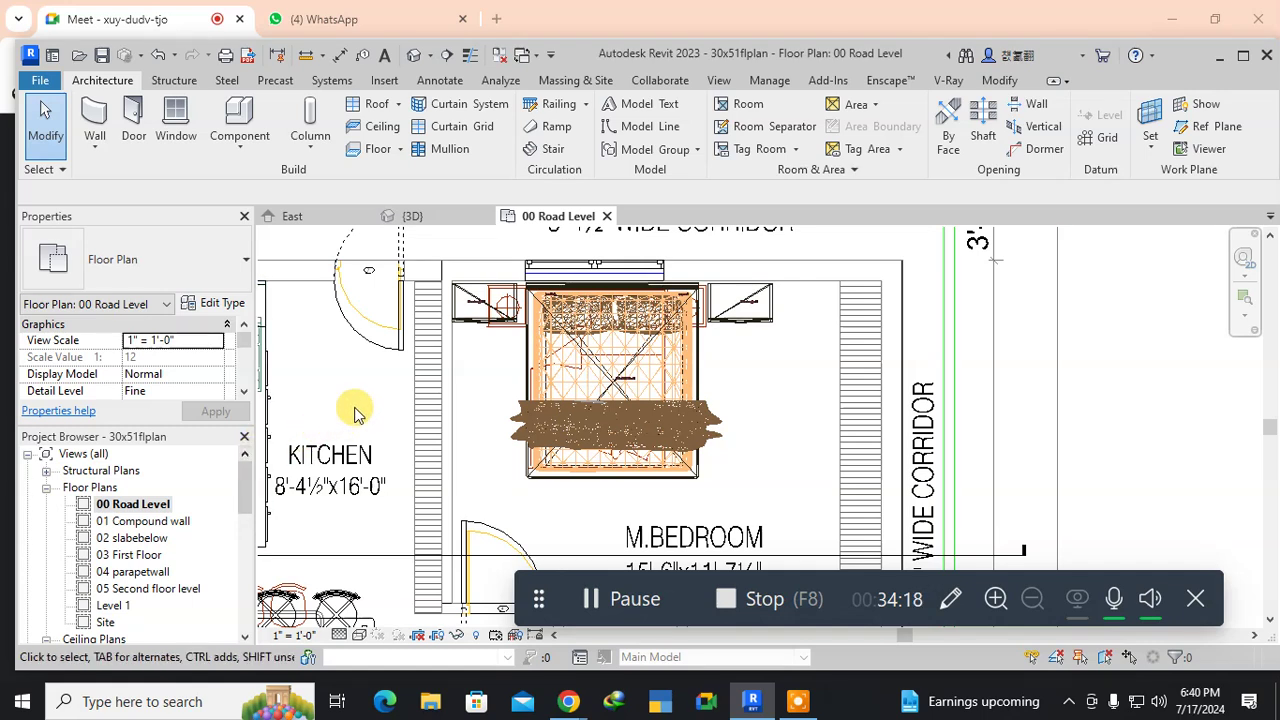
middle_click_drag(356, 415, 368, 390)
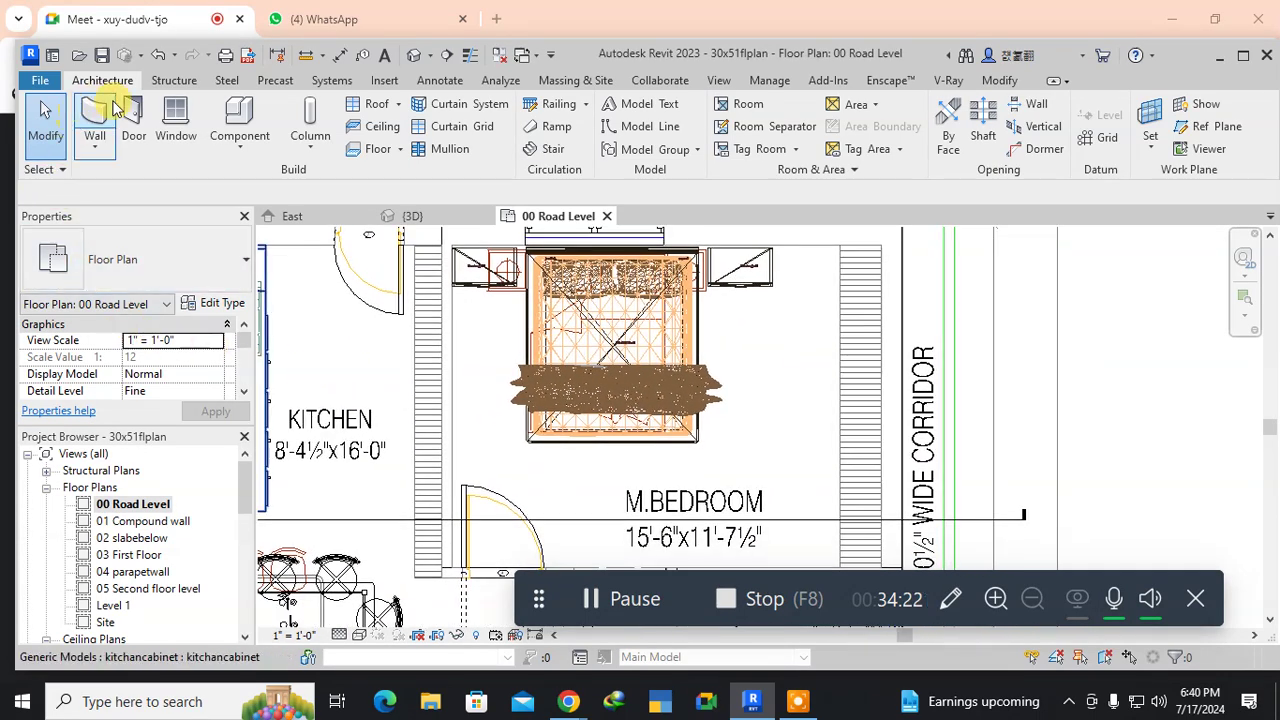
Start an in-place component in the Generic Models category, keeping the suggested name Generic Models 15.
left_click(230, 146)
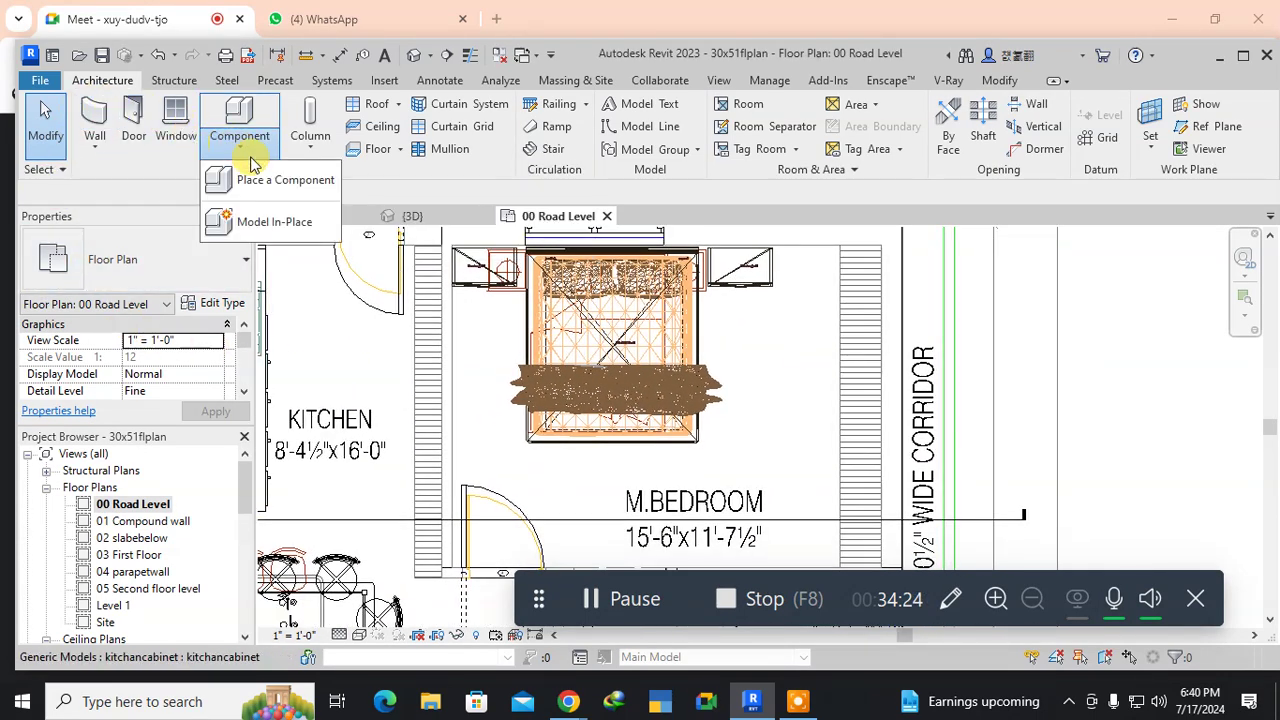
left_click(252, 220)
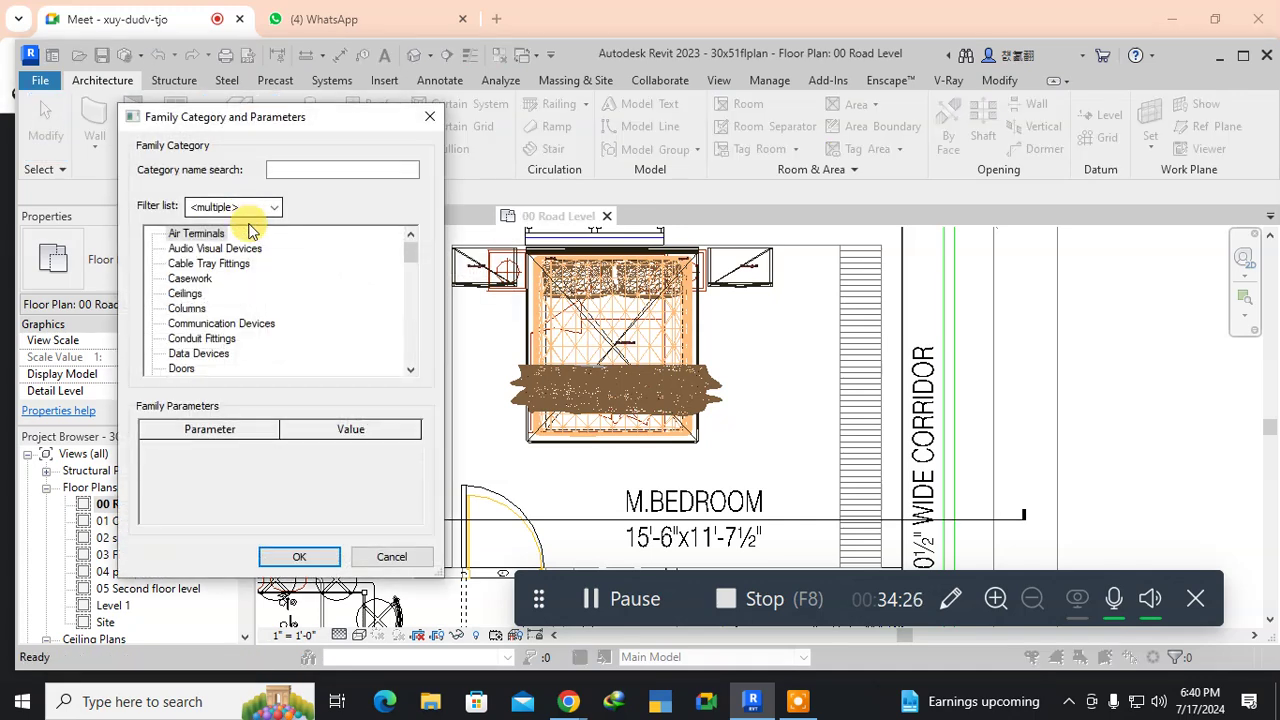
scroll(215, 305, "down", 2)
scroll(207, 308, "down", 4)
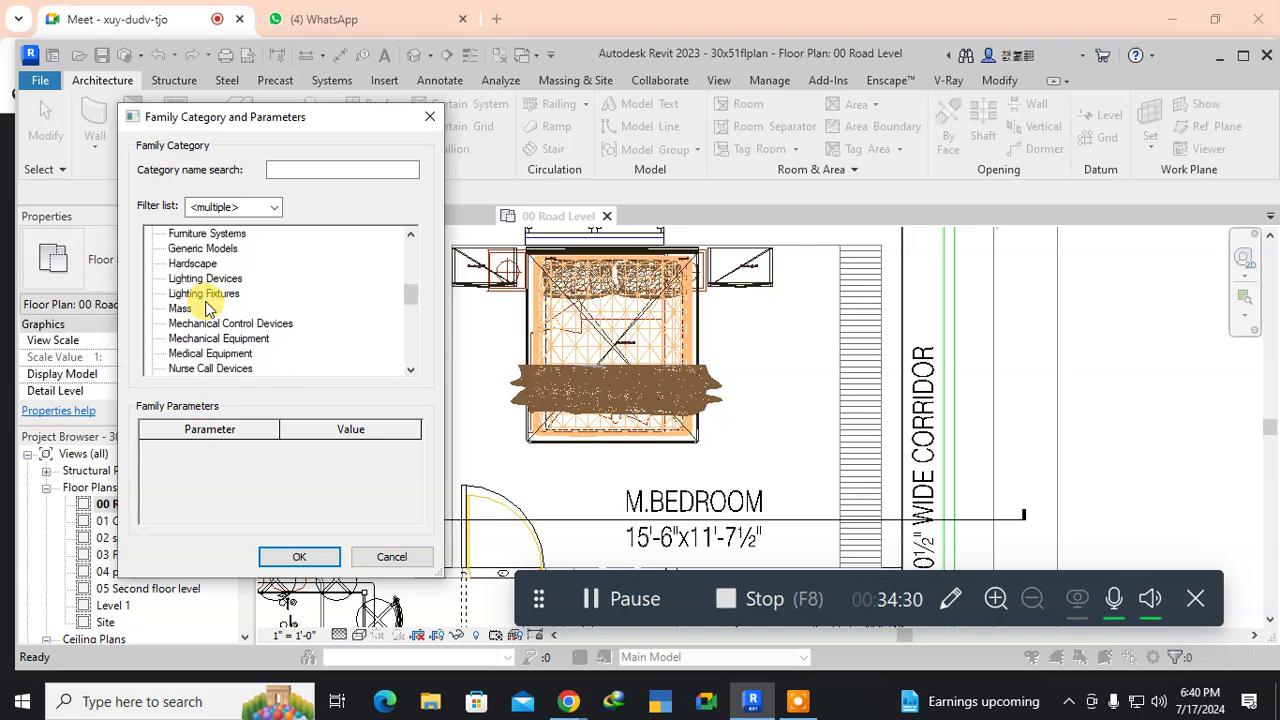
scroll(207, 308, "down", 1)
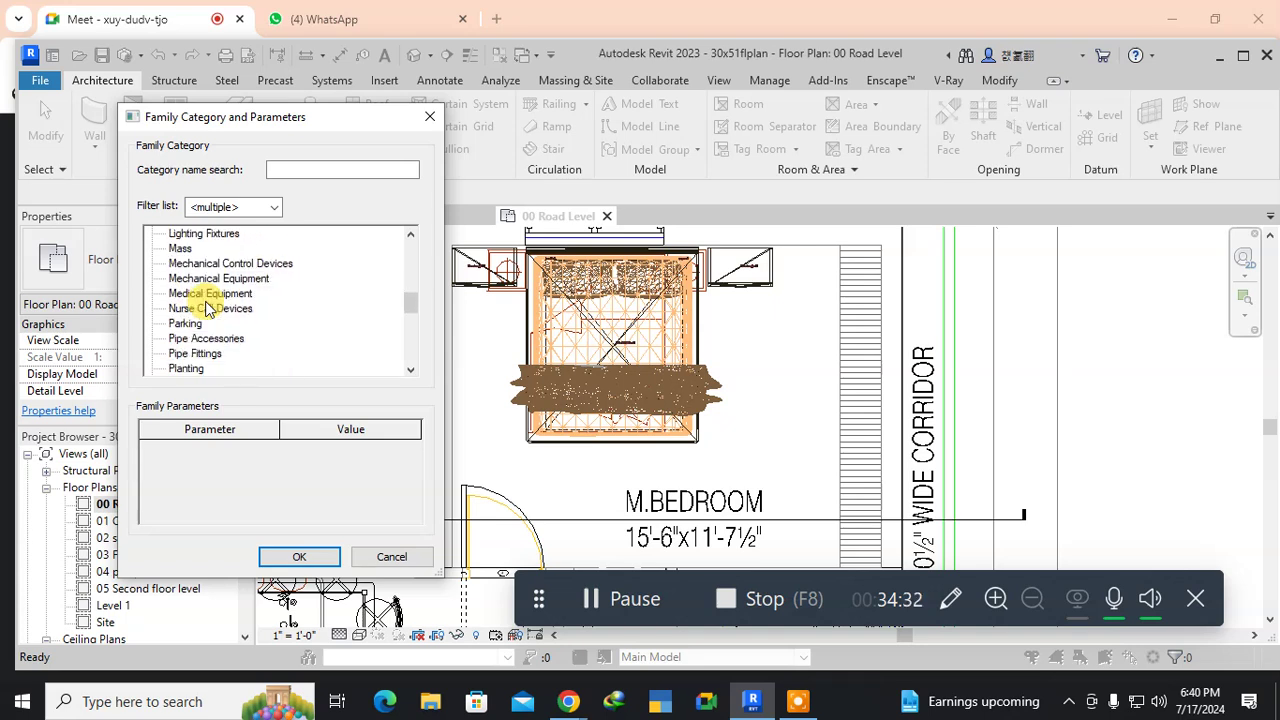
scroll(207, 308, "up", 2)
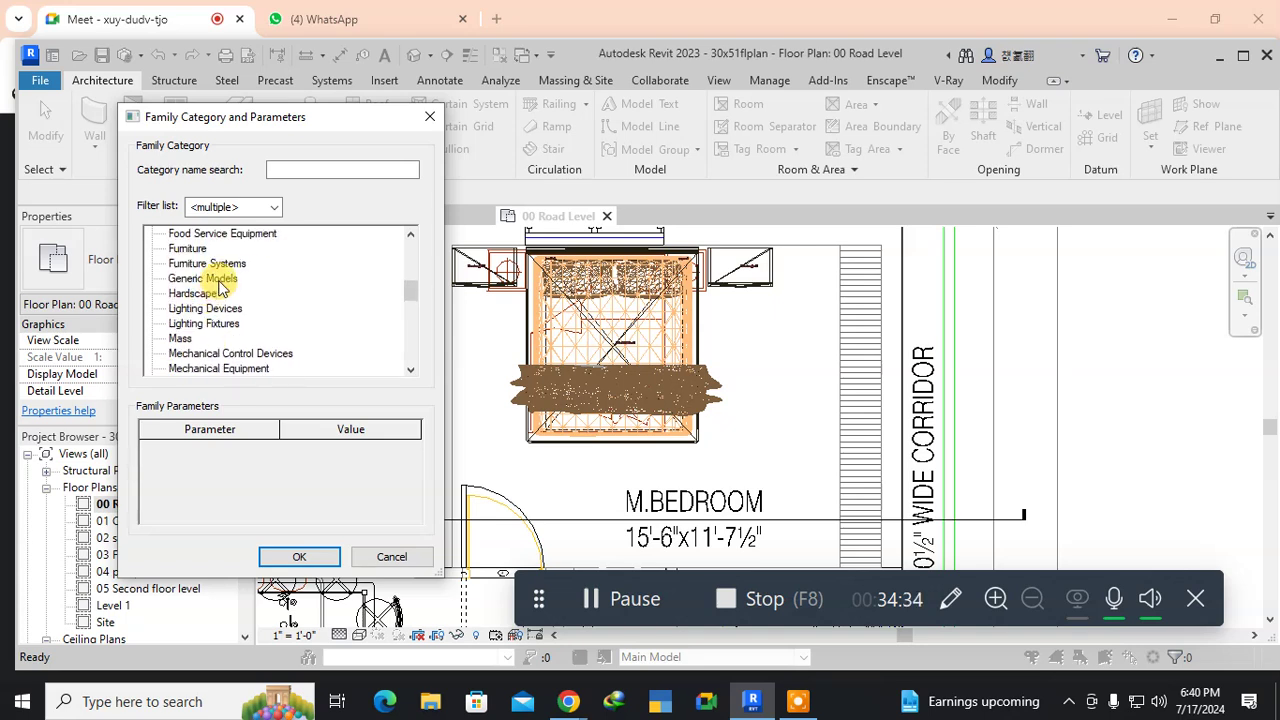
left_click(297, 556)
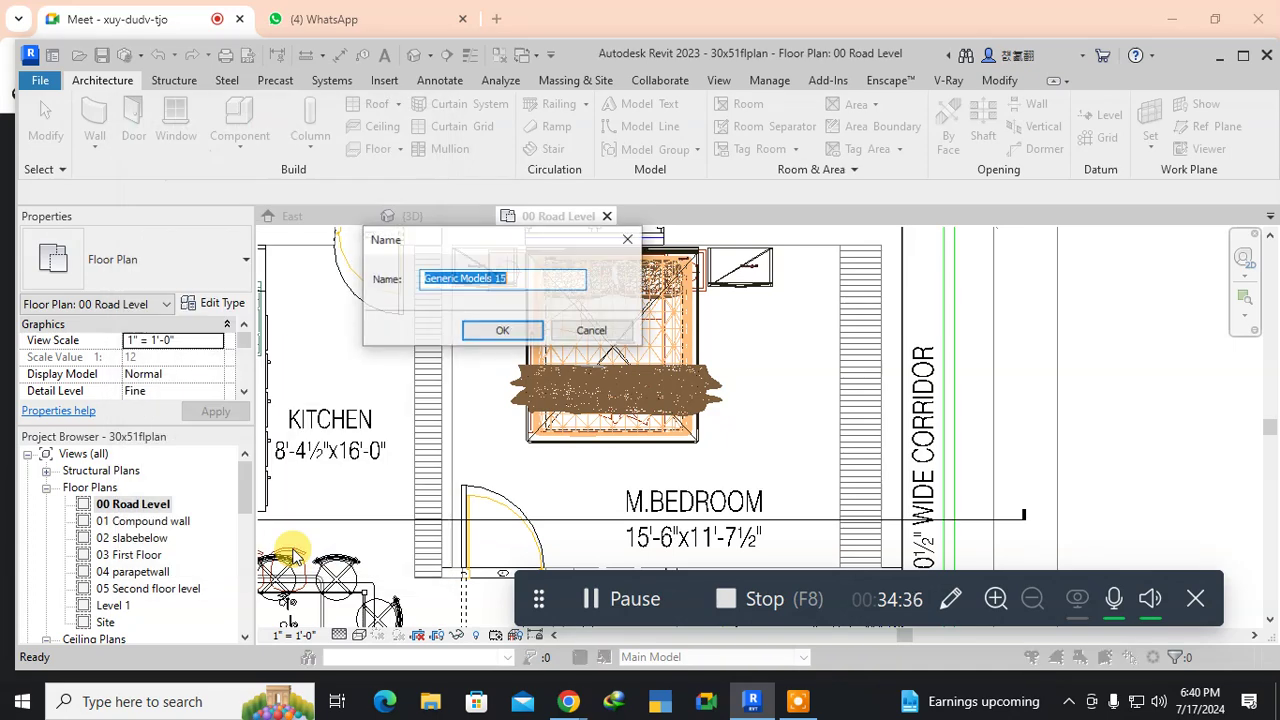
left_click(480, 338)
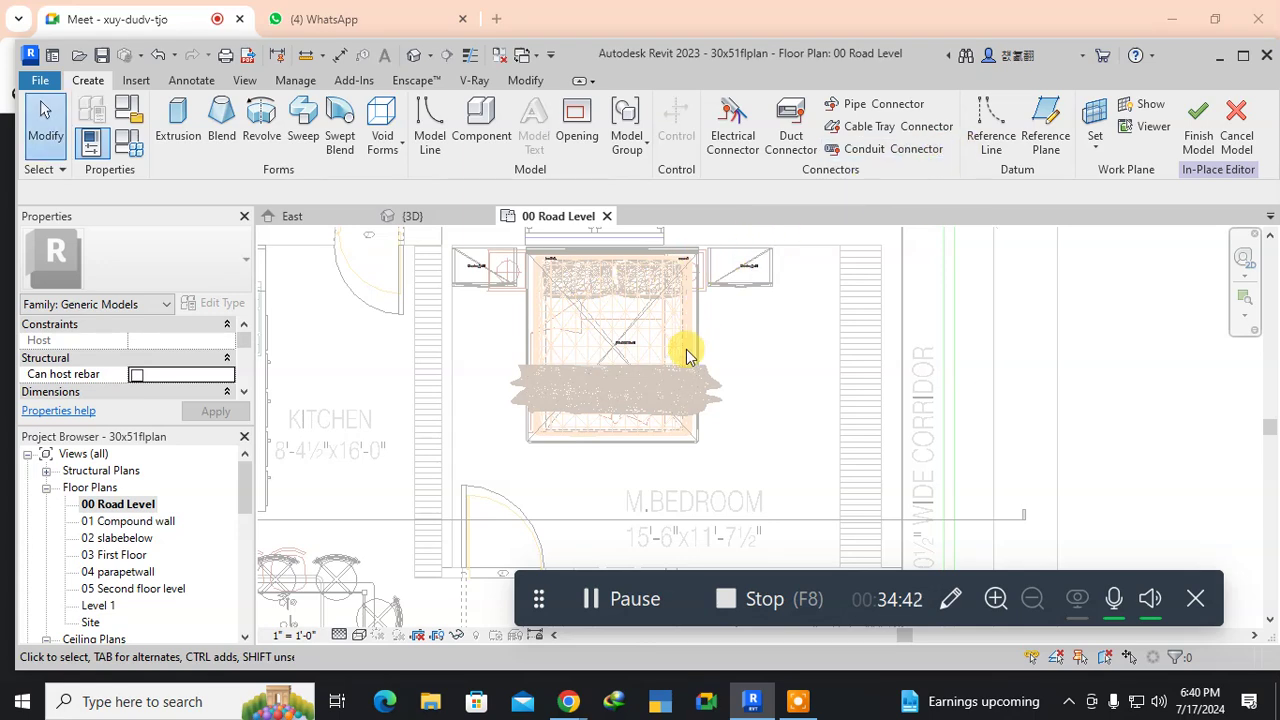
Sketch a rectangular extrusion profile over the full hatched wall strip between the kitchen and the master bedroom, from corner to corner.
left_click(178, 125)
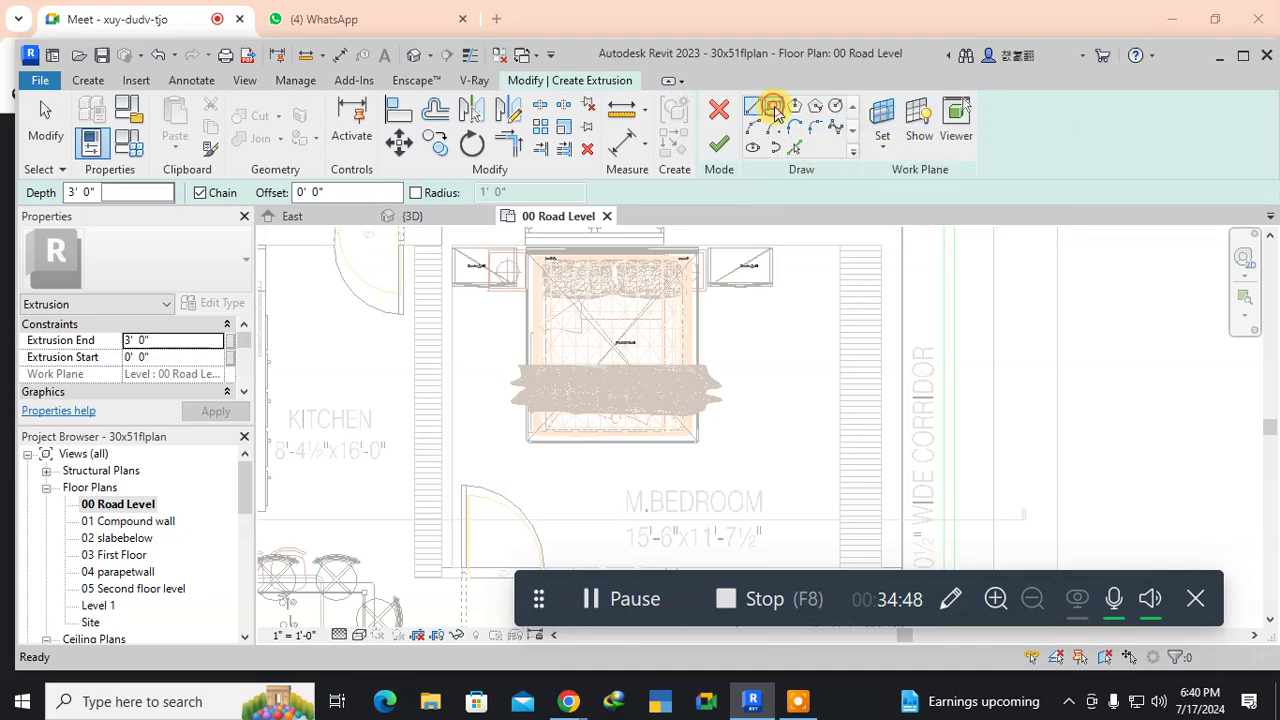
left_click(775, 108)
scroll(437, 268, "up", 3)
scroll(443, 291, "up", 1)
middle_click_drag(443, 328, 368, 541)
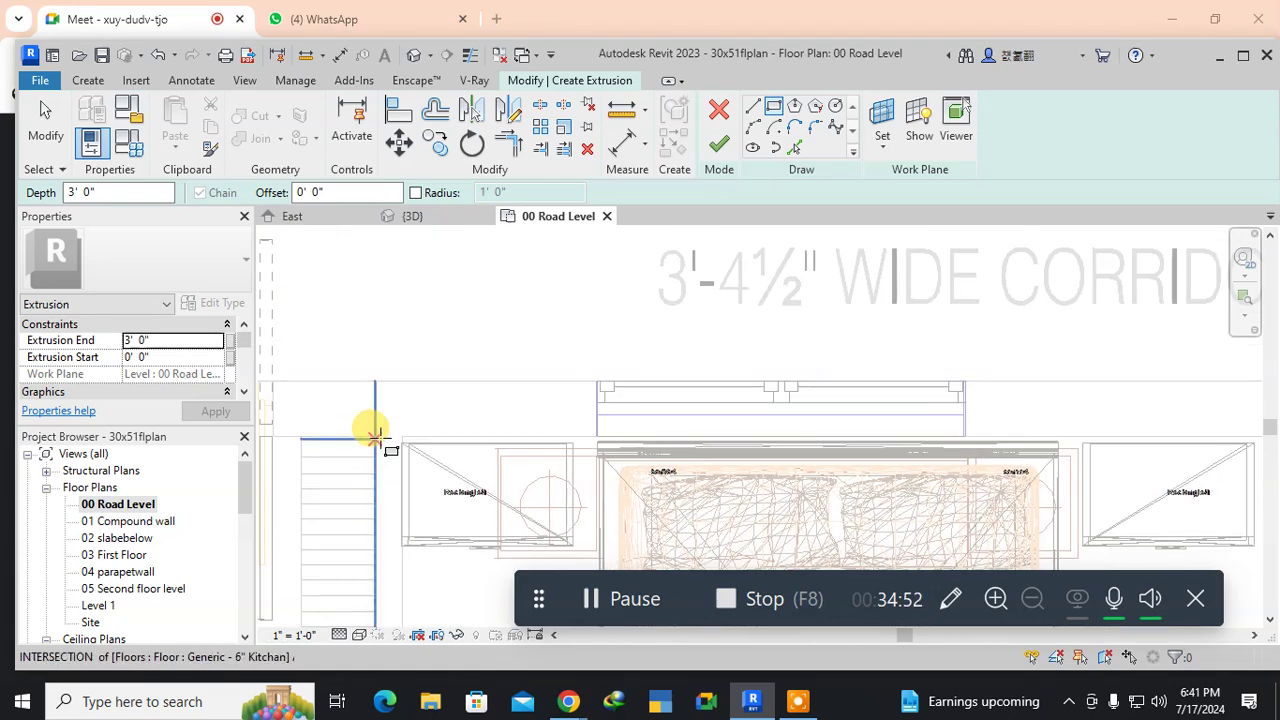
scroll(350, 465, "up", 3)
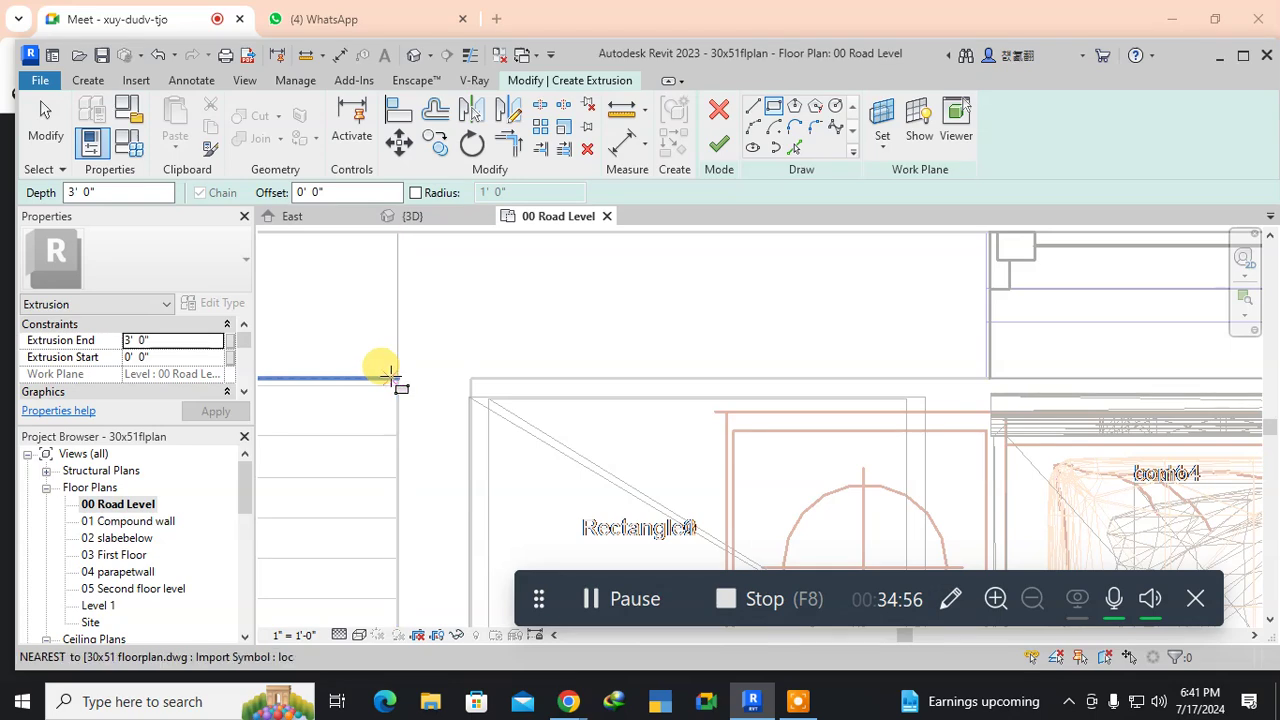
left_click(398, 380)
scroll(340, 498, "down", 3)
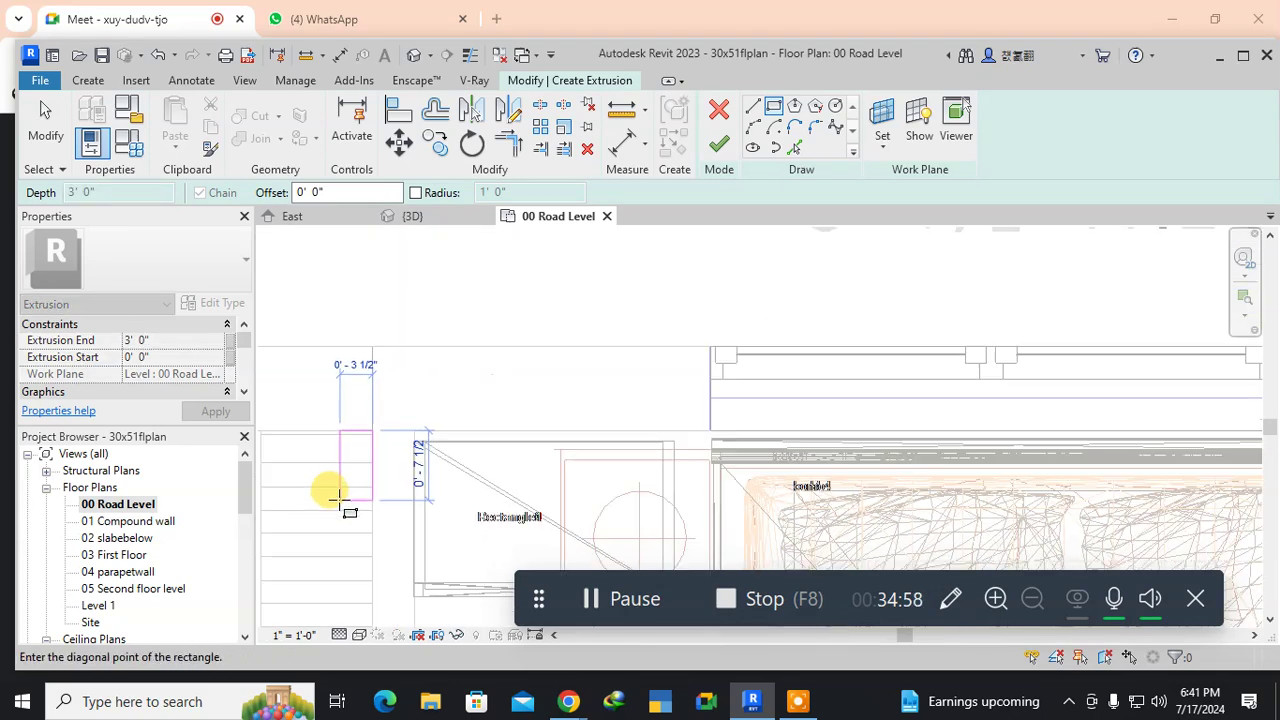
middle_click_drag(342, 503, 526, 231)
middle_click_drag(398, 538, 417, 237)
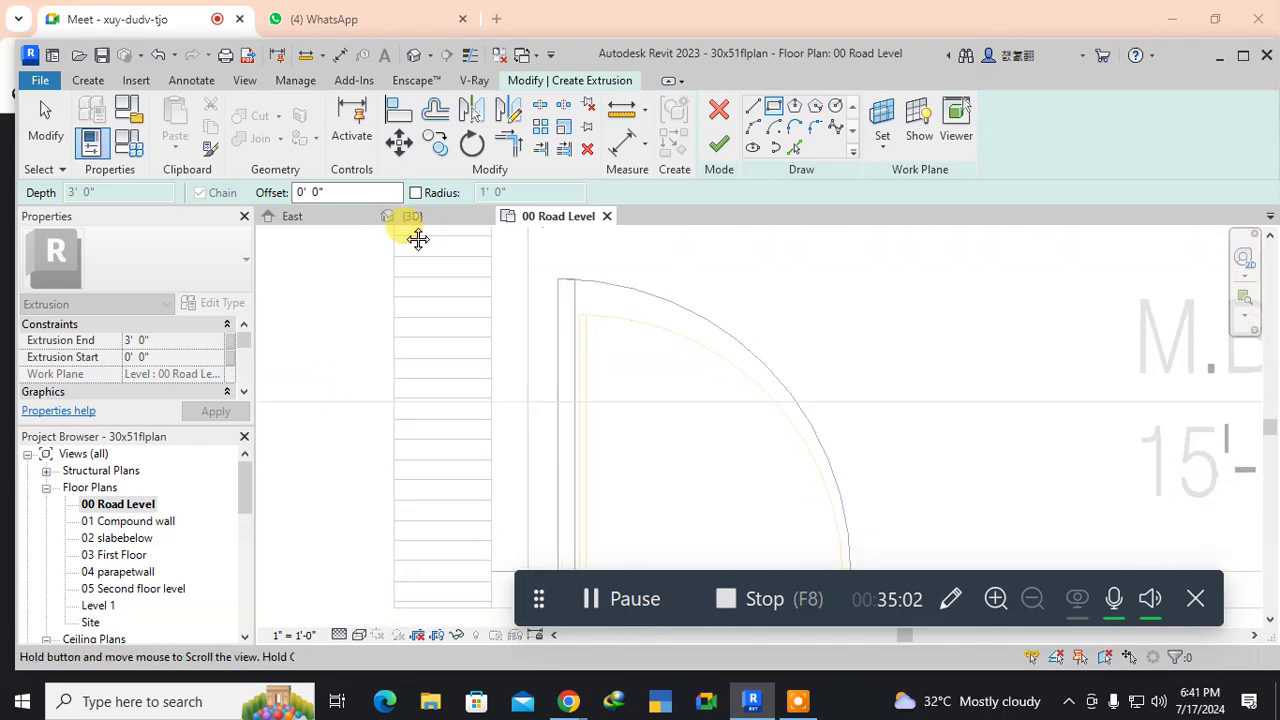
middle_click_drag(386, 540, 390, 276)
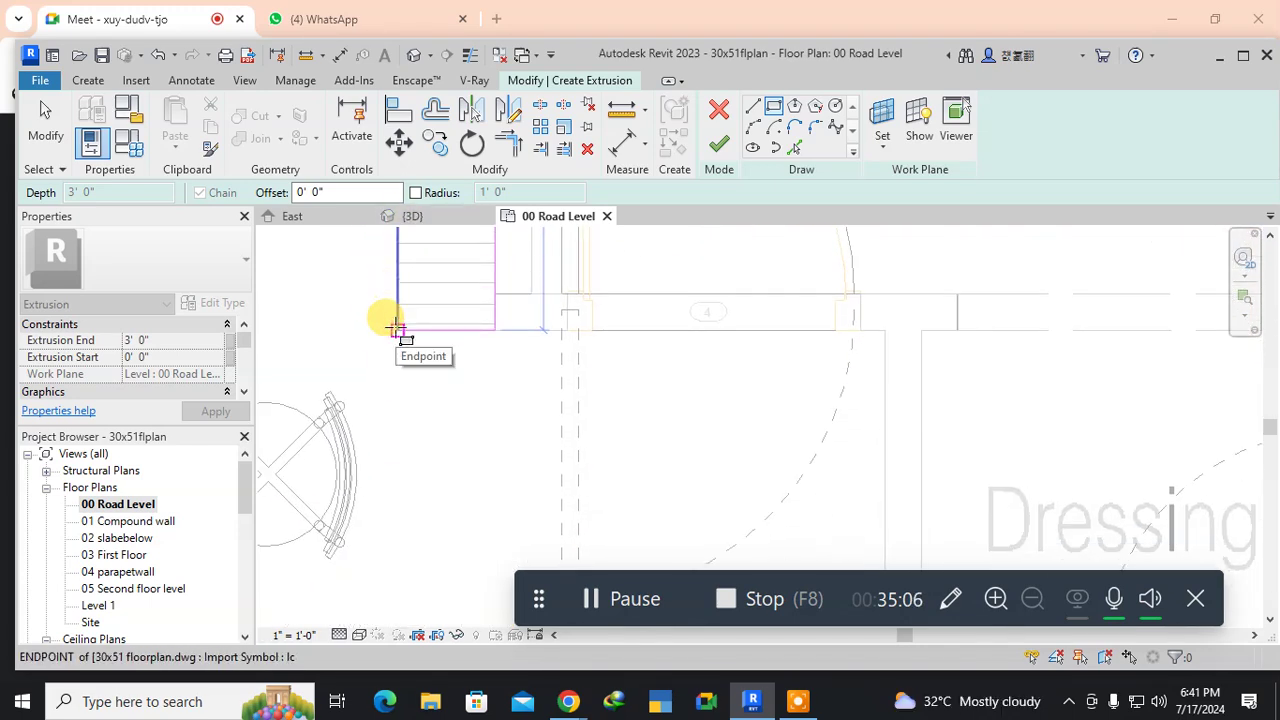
left_click(396, 328)
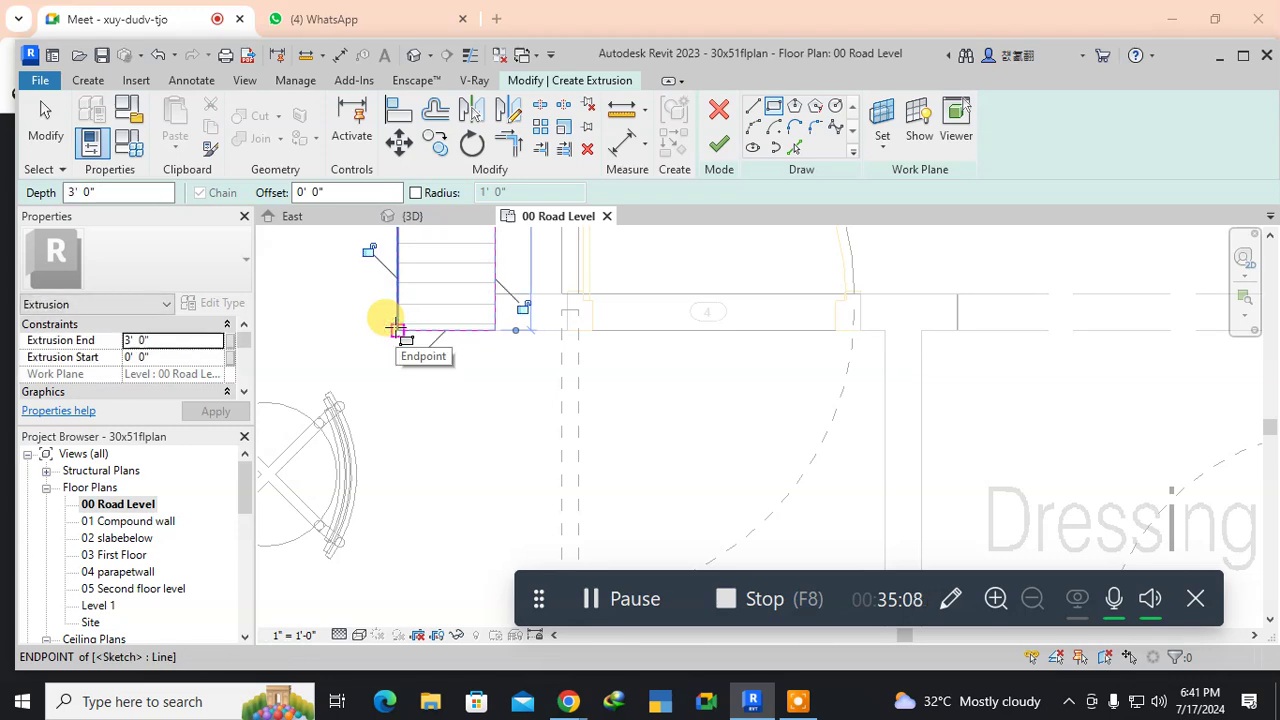
left_click(396, 328)
Finish the rectangular extrusion sketch with an Extrusion End of 7' 0".
key("Escape")
key("Escape")
left_click(719, 143)
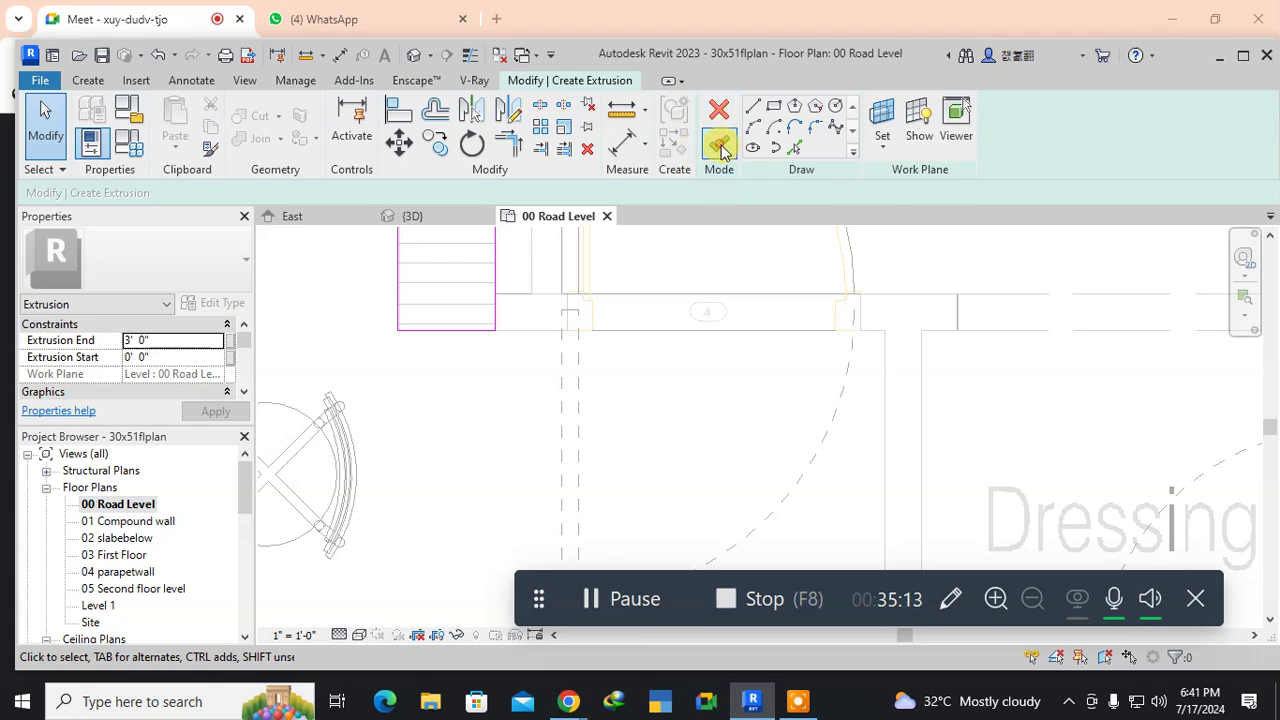
left_click(170, 340)
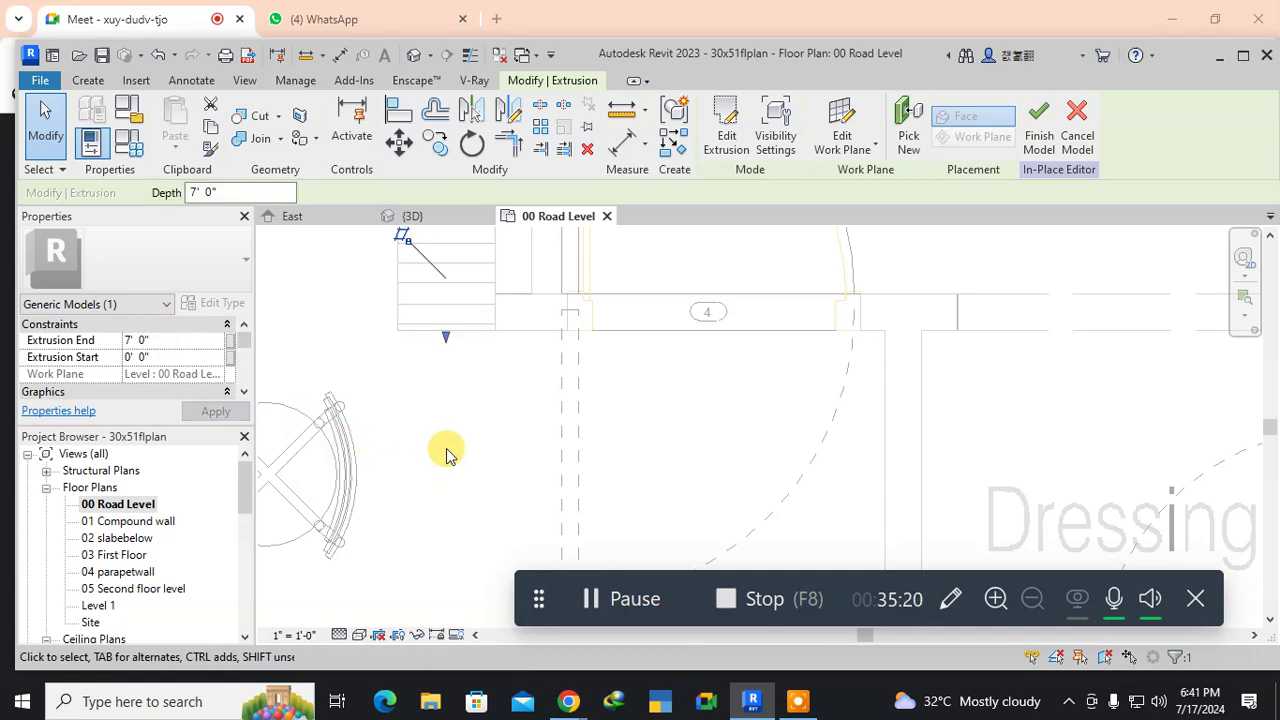
Open the {3D} view and inspect the new extrusion between the kitchen and the master bedroom.
scroll(100, 585, "down", 5)
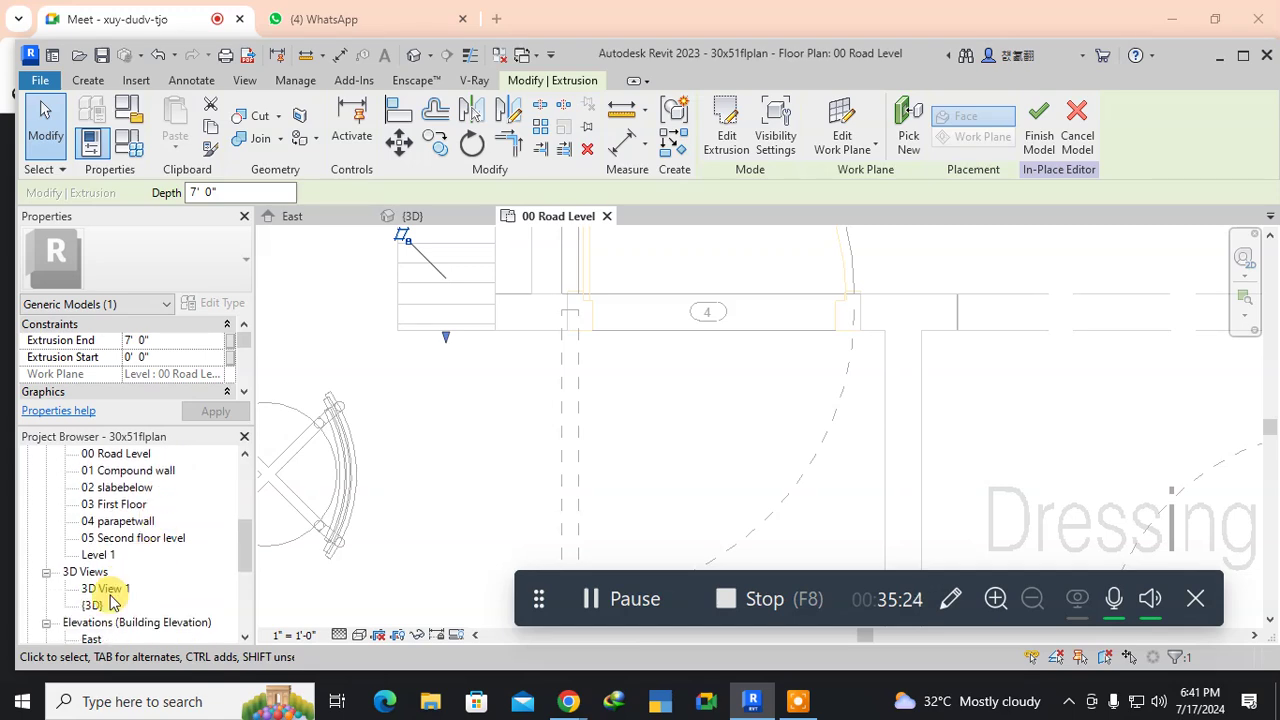
double_click(93, 605)
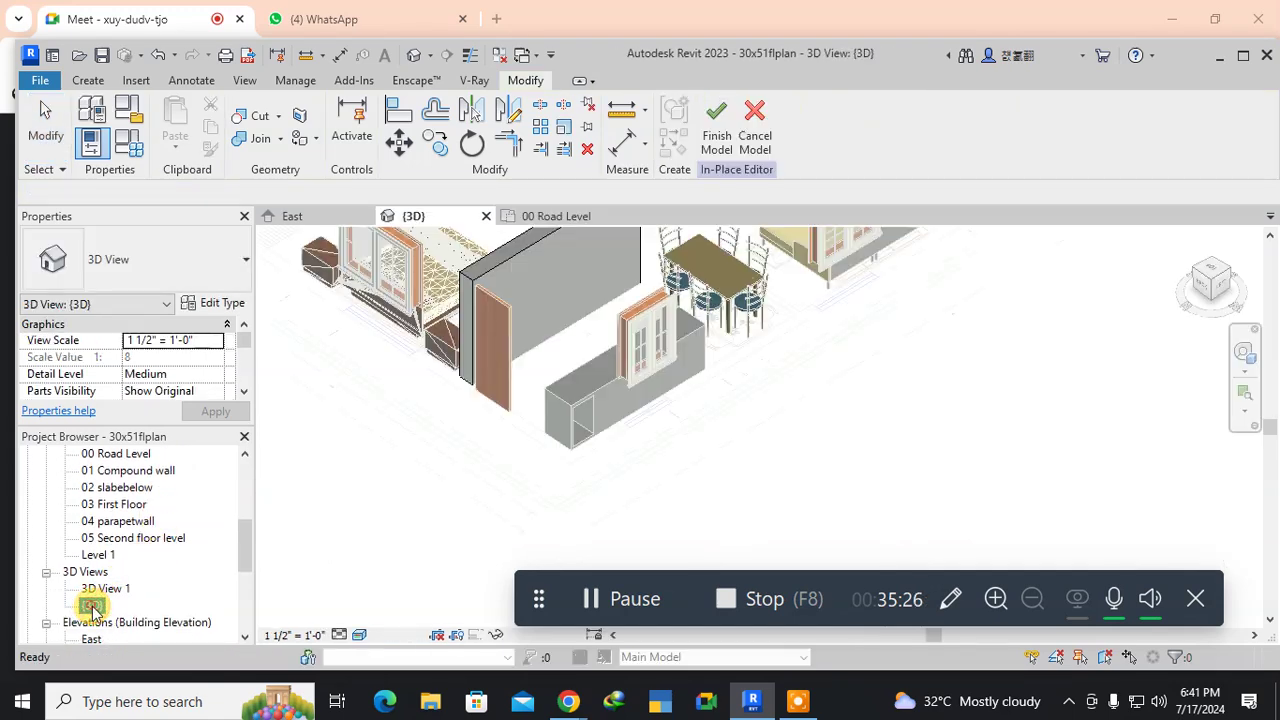
left_click(430, 456)
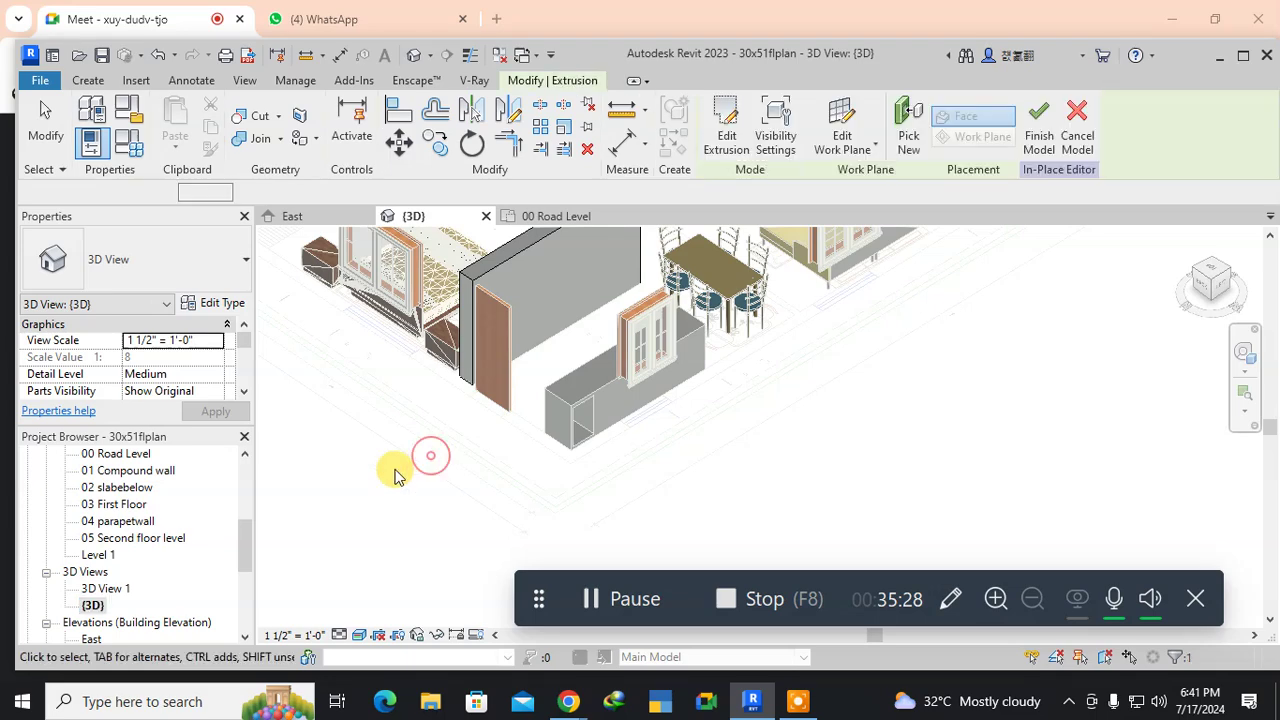
middle_click_drag(385, 488, 352, 600)
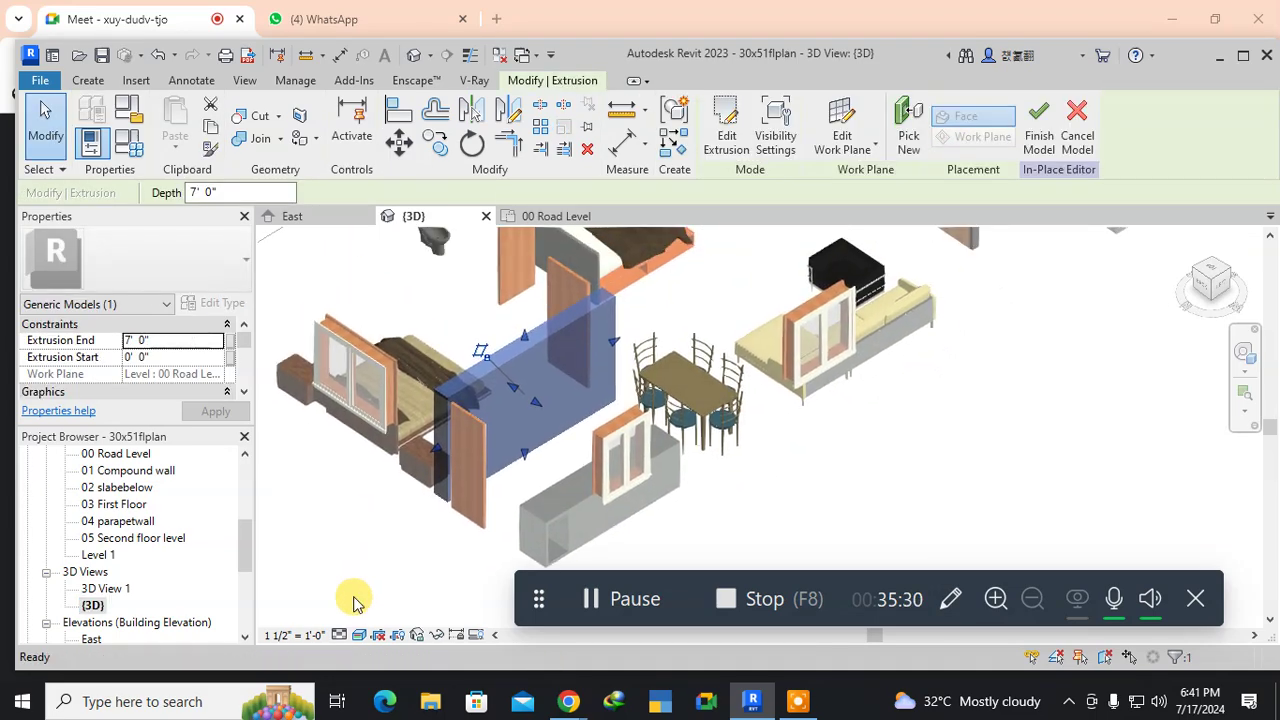
left_click(779, 505)
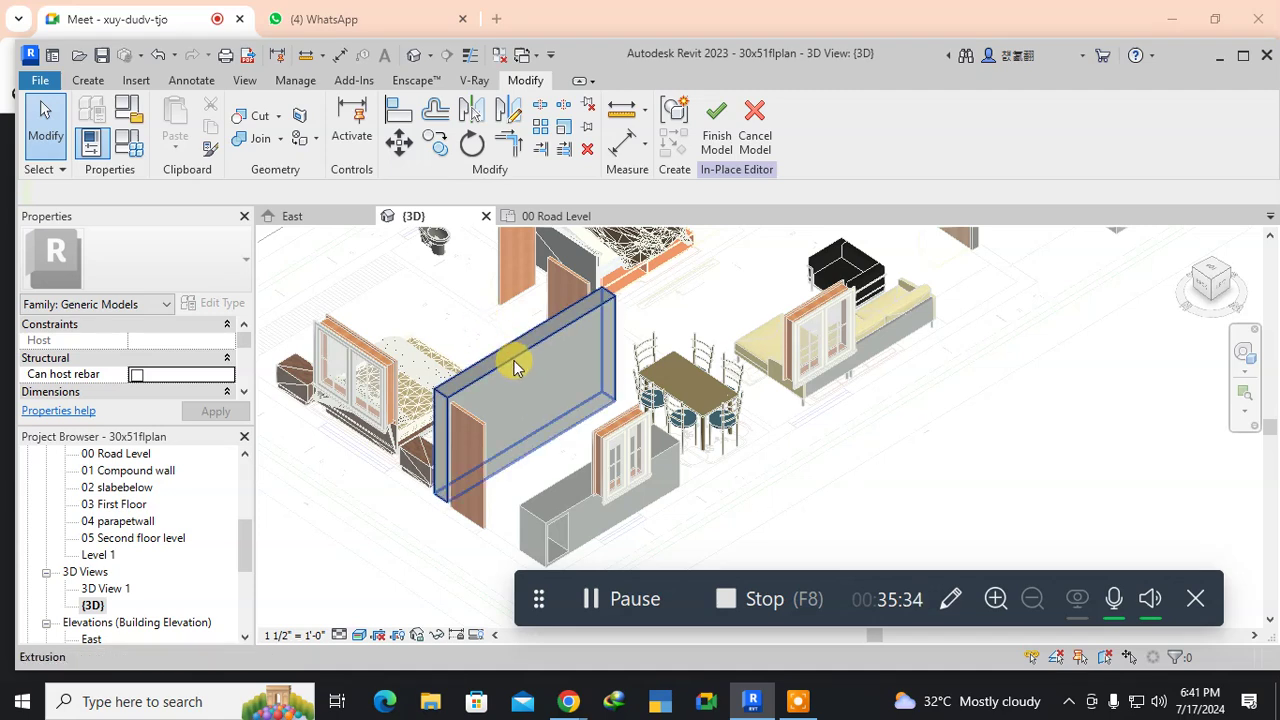
scroll(508, 362, "down", 3)
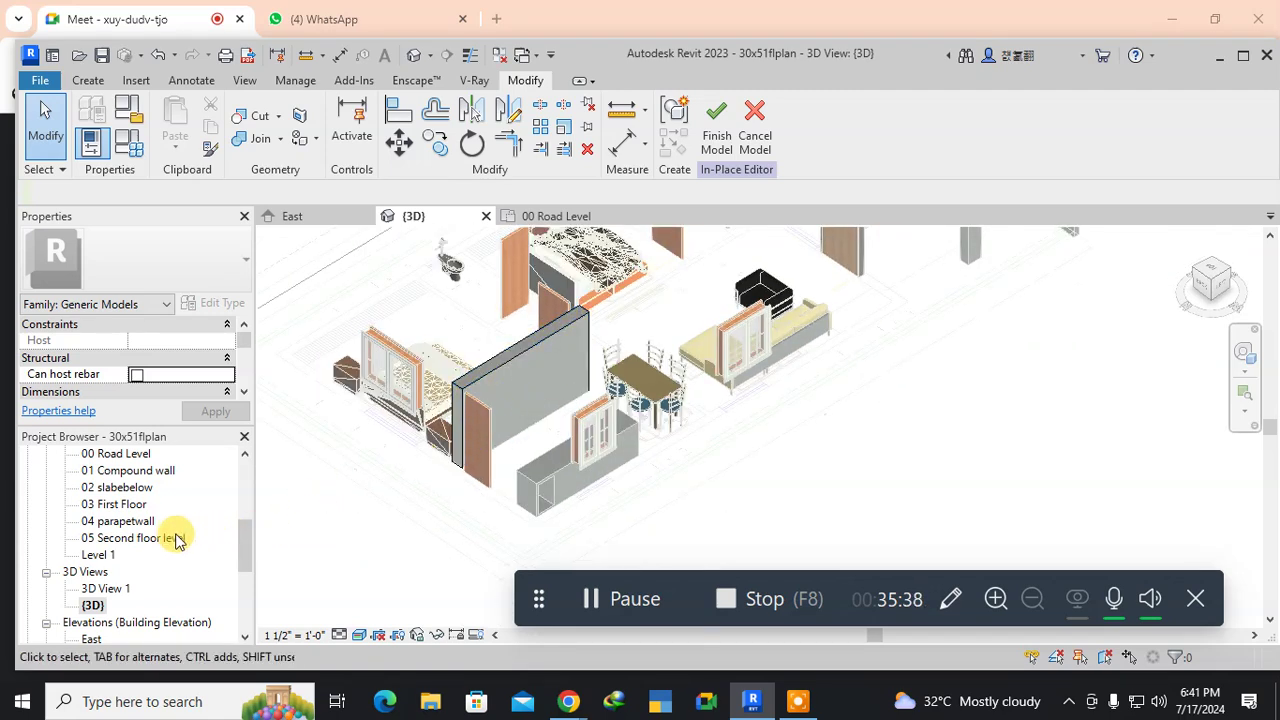
Open the North elevation, bring the lower storey into close view, and finish the in-place model.
scroll(177, 535, "down", 3)
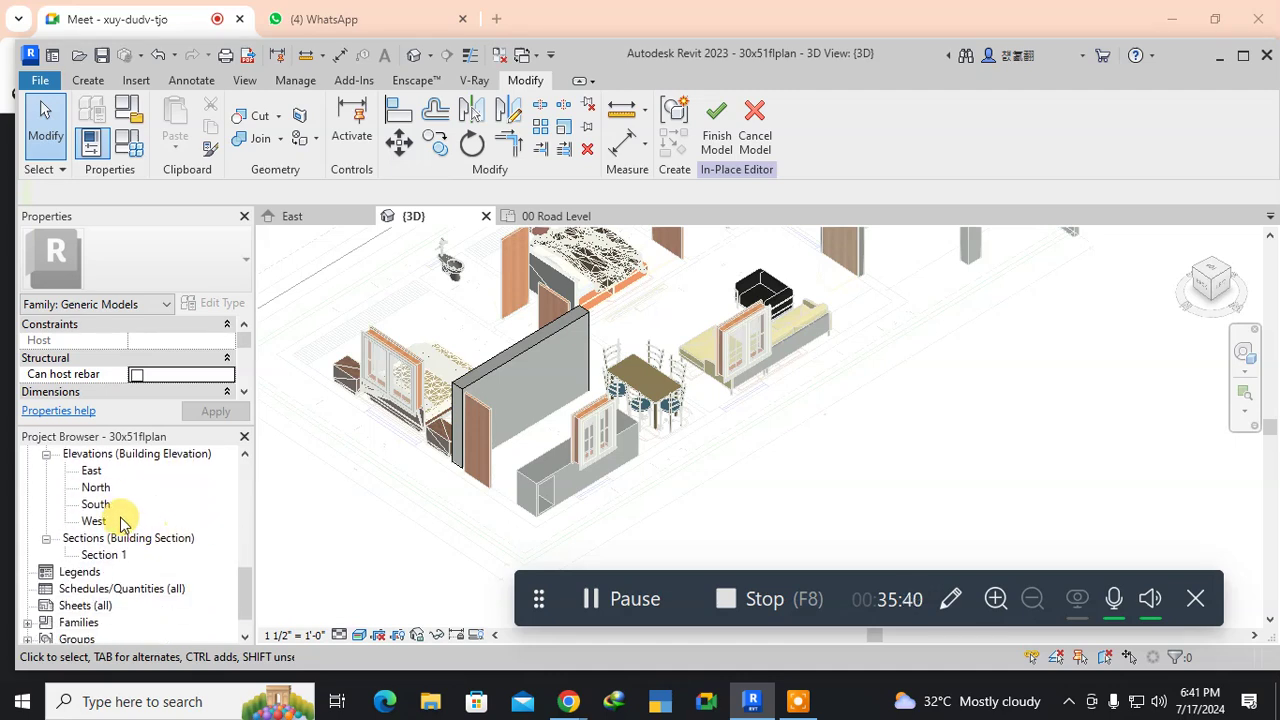
double_click(96, 487)
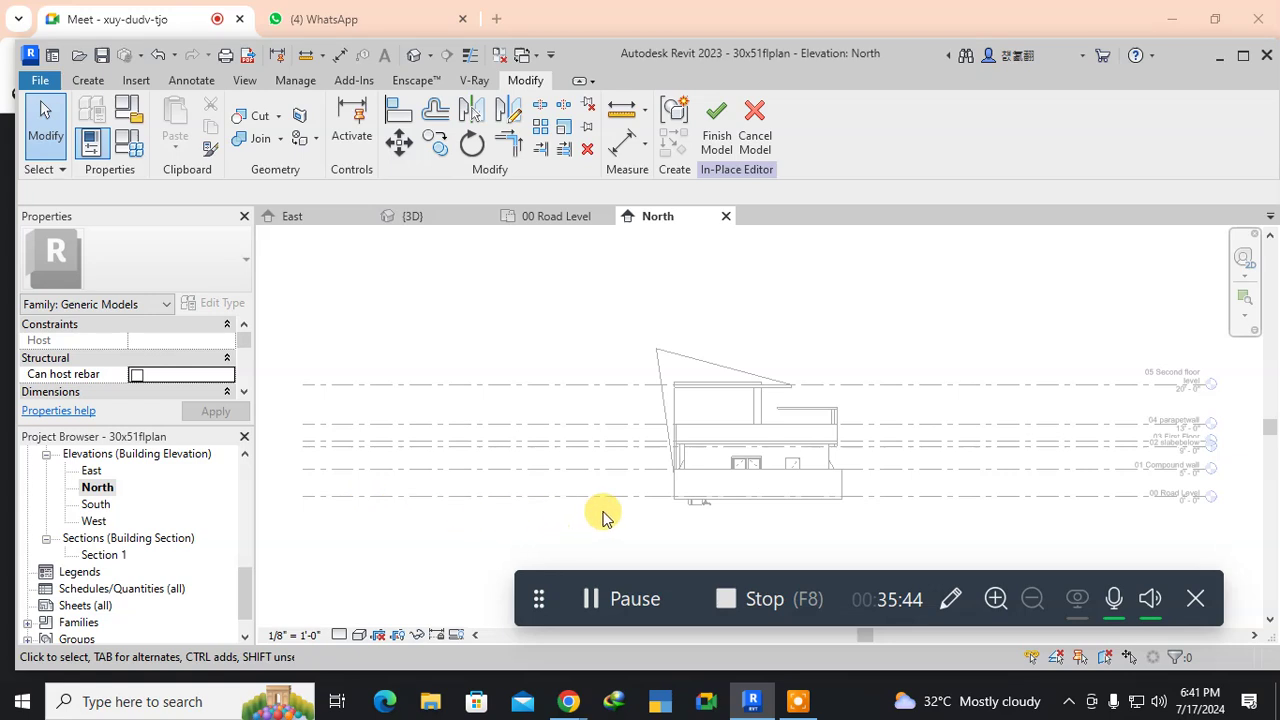
scroll(680, 508, "up", 4)
middle_click_drag(647, 510, 331, 503)
scroll(331, 503, "up", 1)
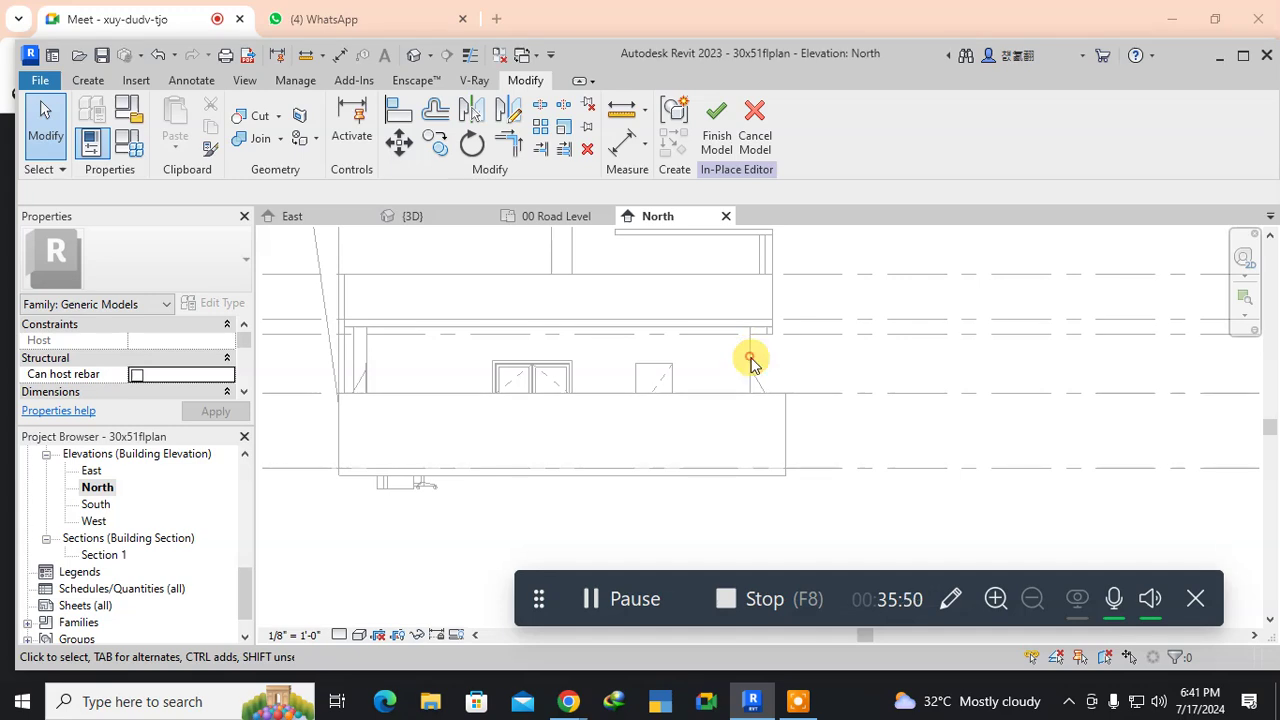
left_click(716, 108)
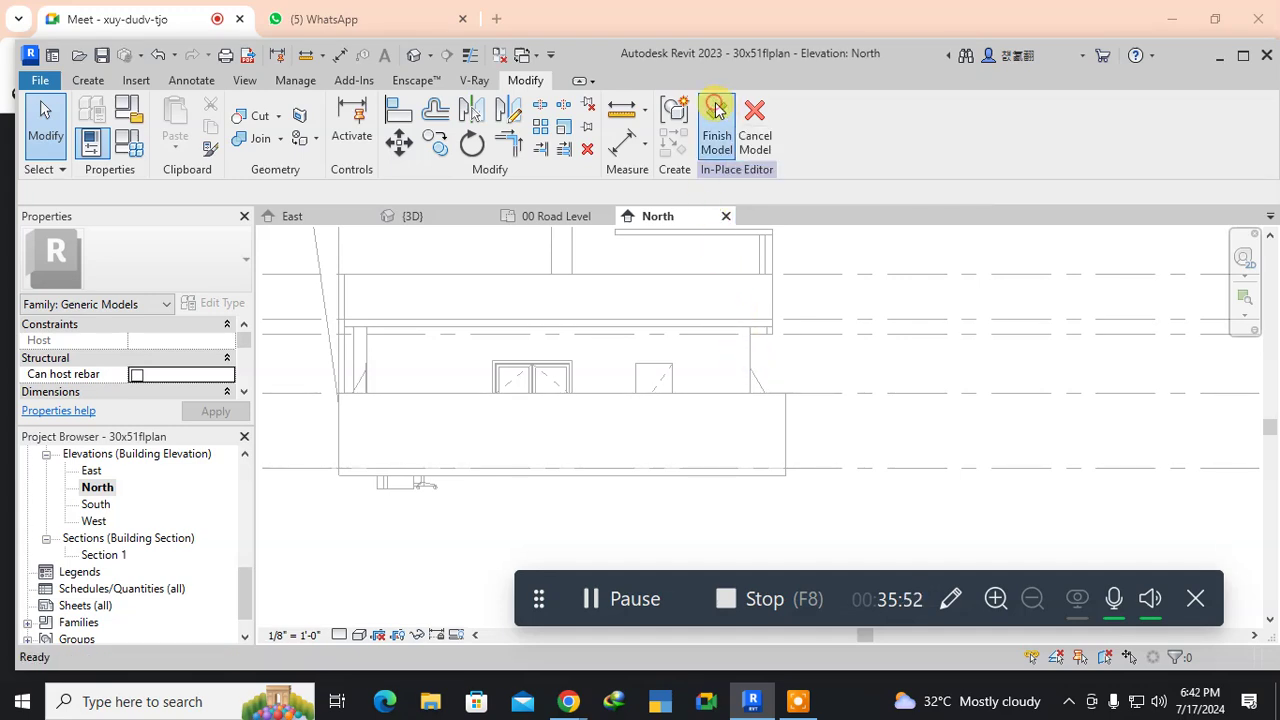
Hide the whole wall category in the North elevation, using the outer 9" wall of the lower storey.
left_click(747, 355)
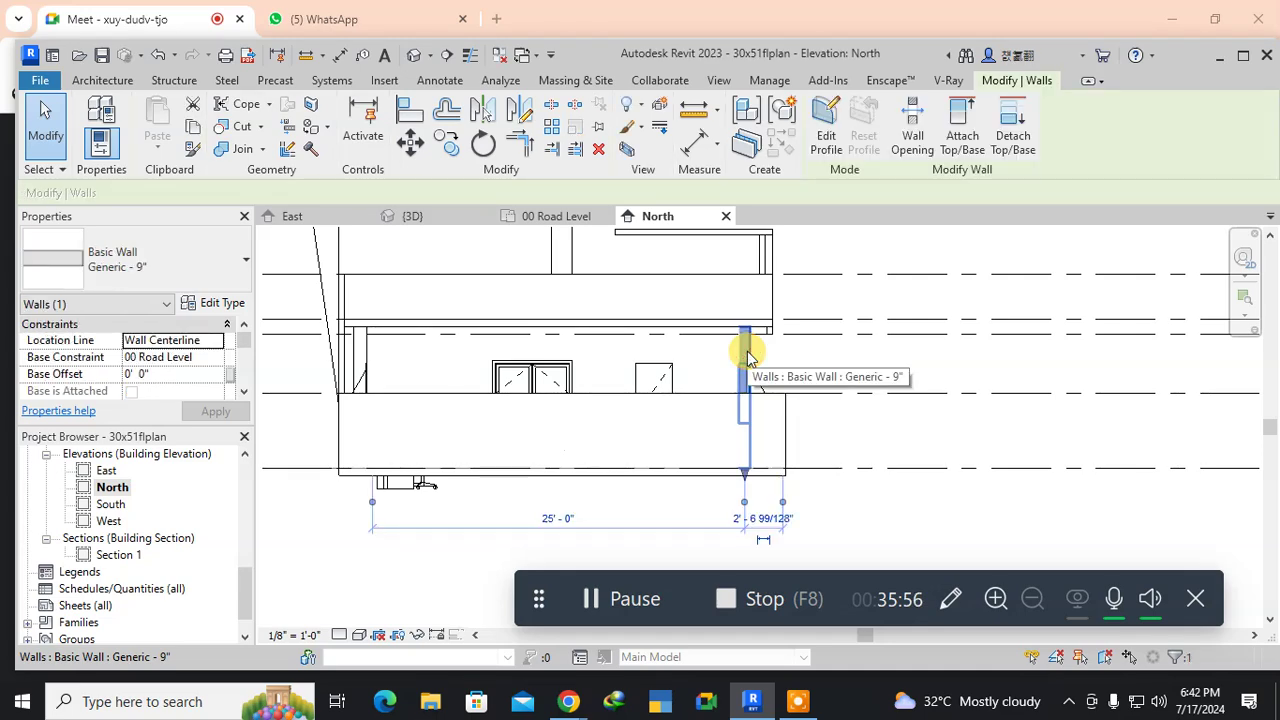
right_click(750, 358)
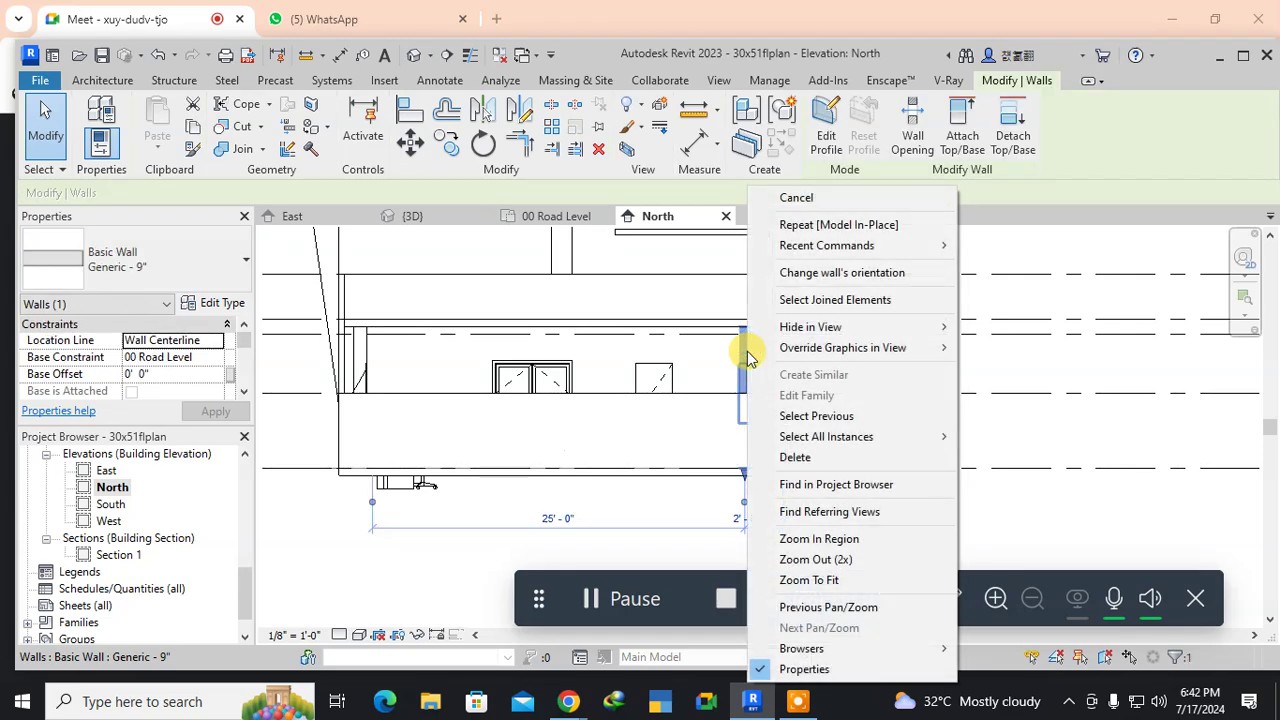
mouse_move(790, 327)
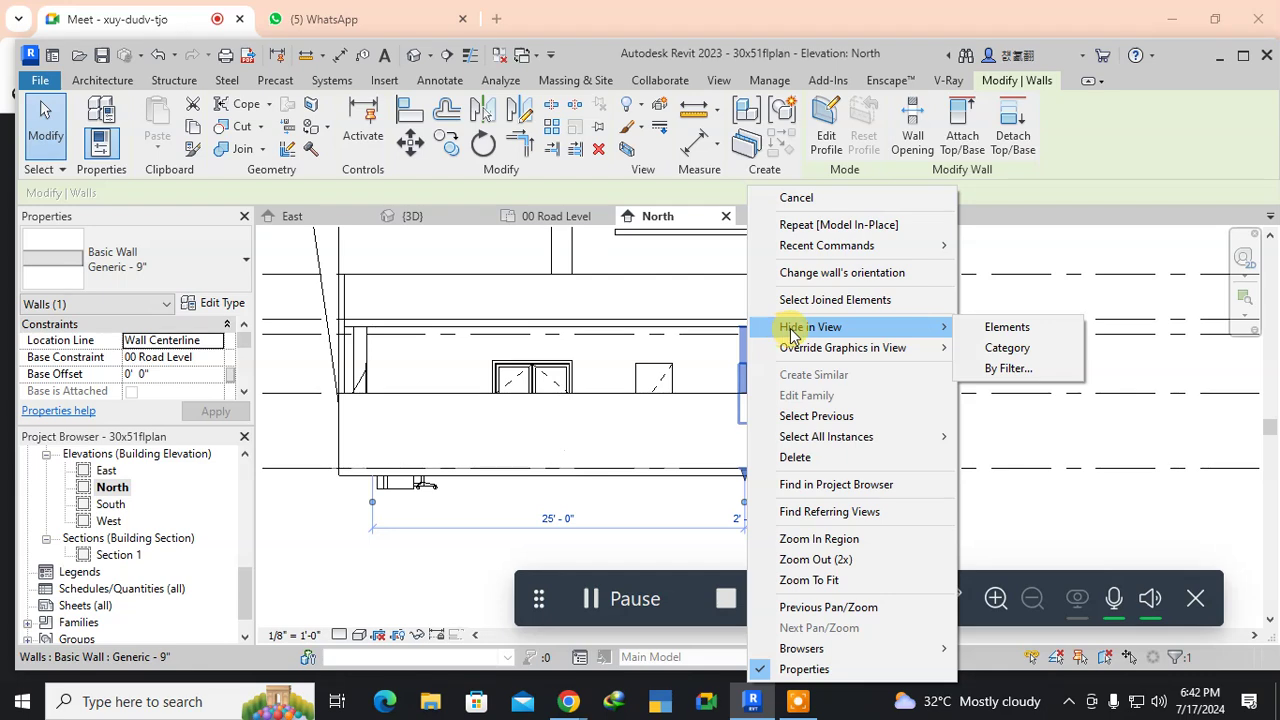
left_click(997, 345)
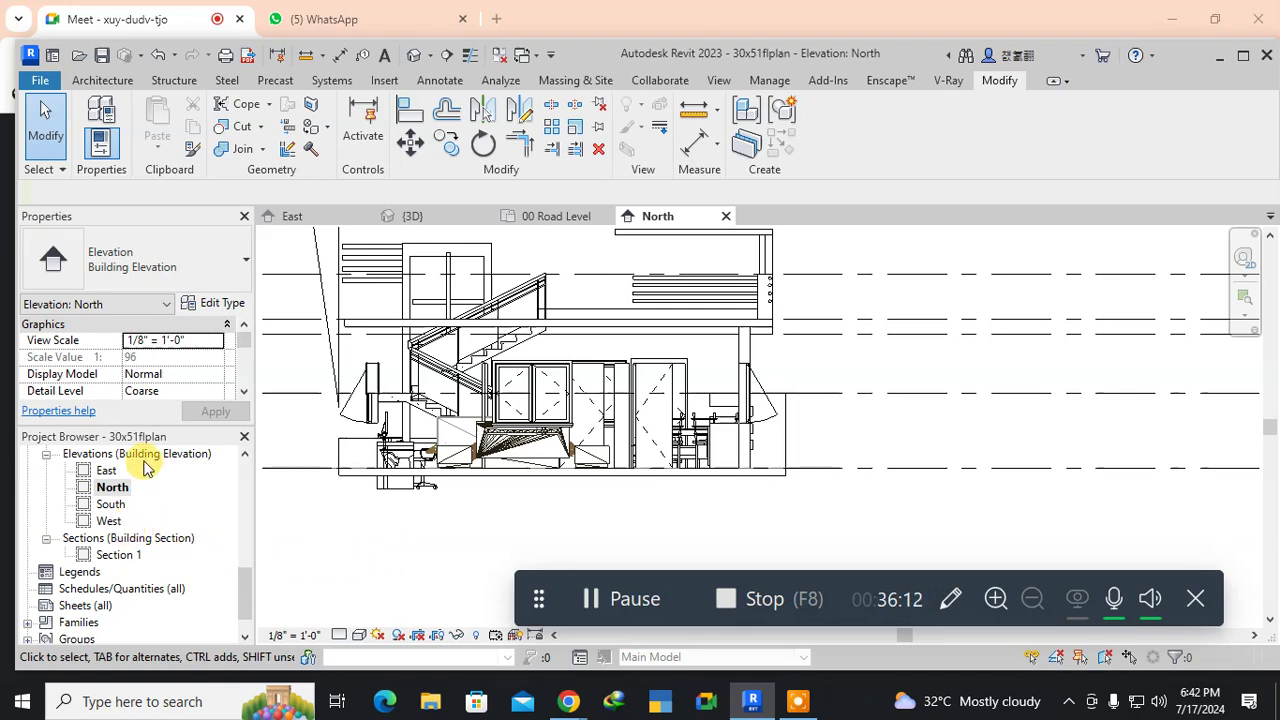
Open the East elevation and examine the lower storey for the new partition.
double_click(105, 471)
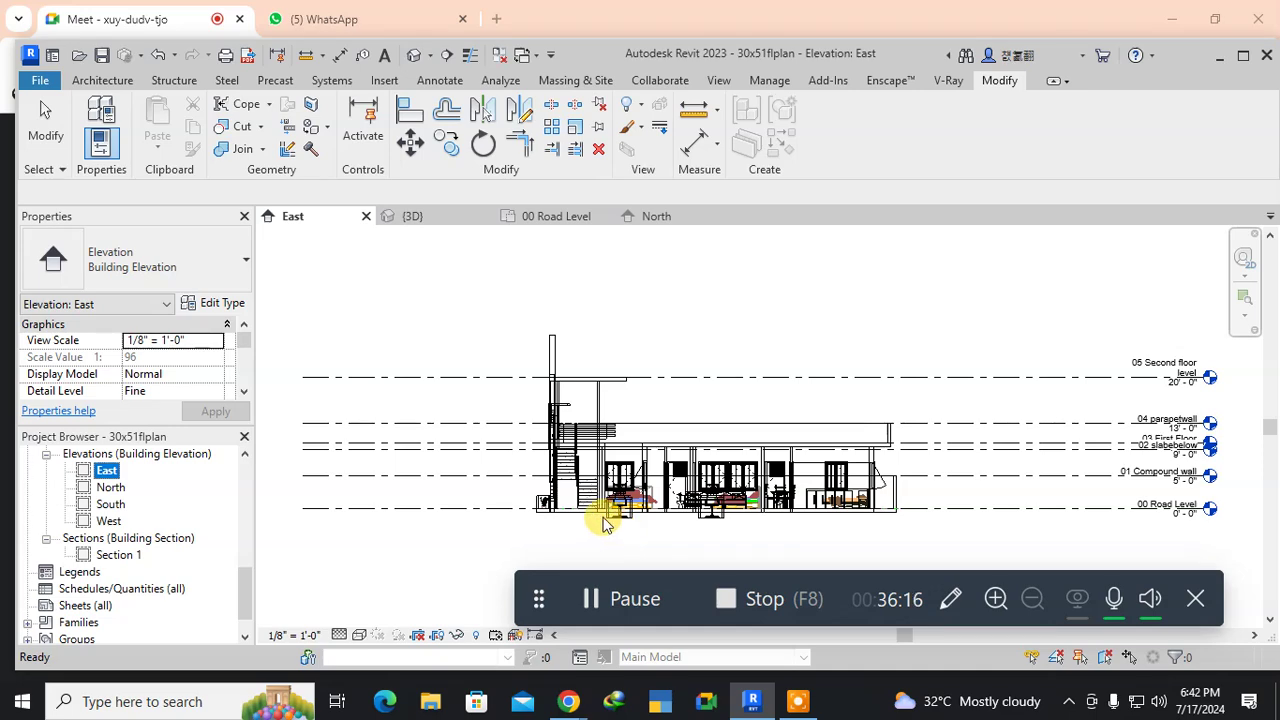
middle_click_drag(489, 546, 305, 516)
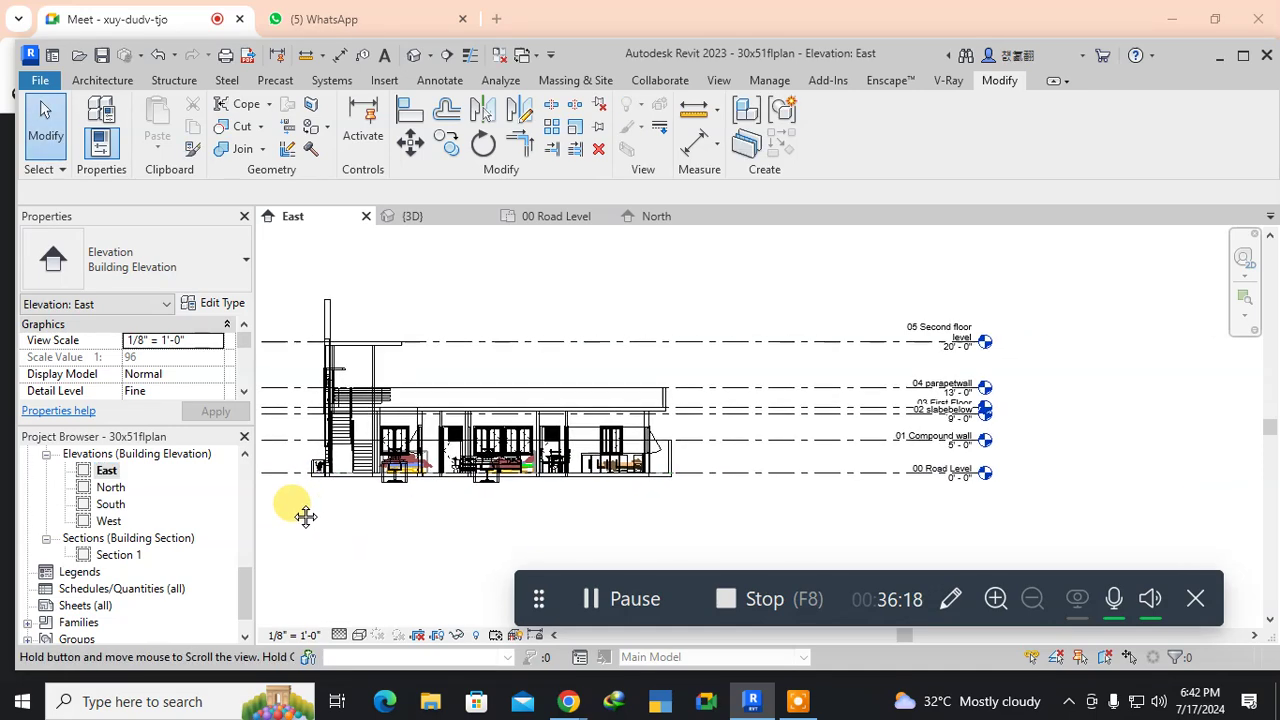
scroll(560, 505, "up", 3)
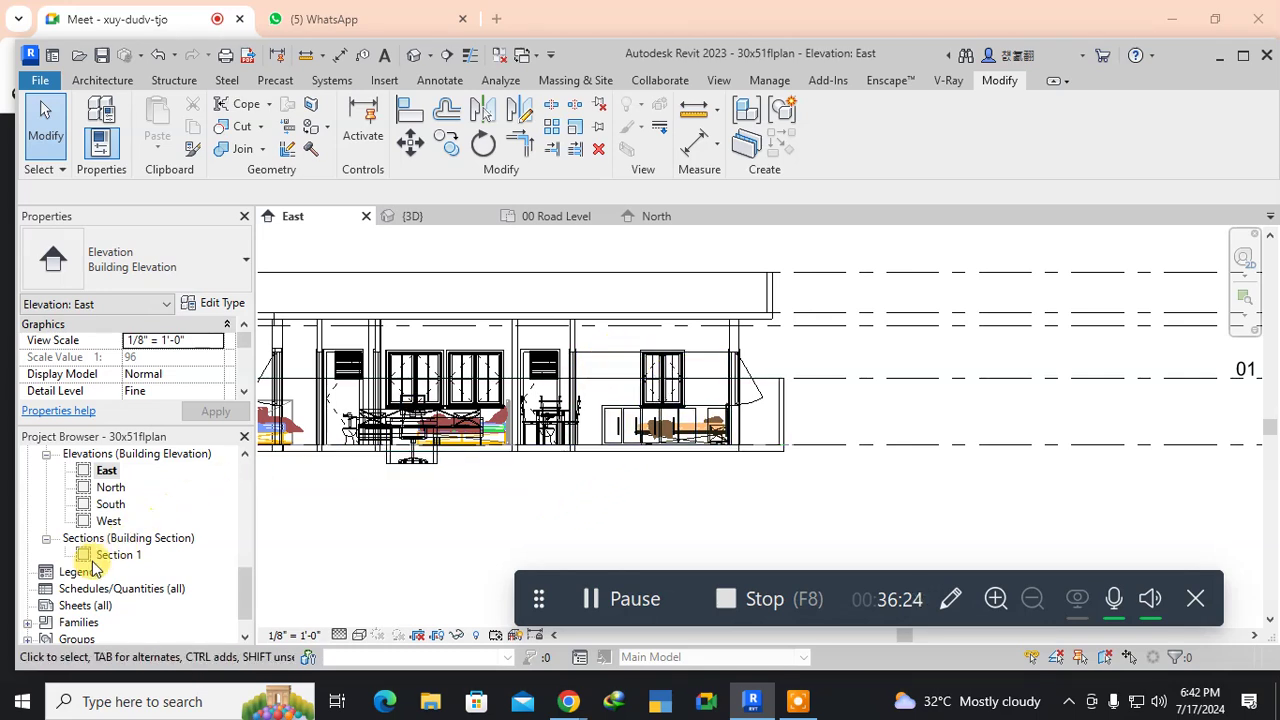
Open the West elevation and hide the whole wall category in it, using the lower storey's long 9" wall.
double_click(107, 522)
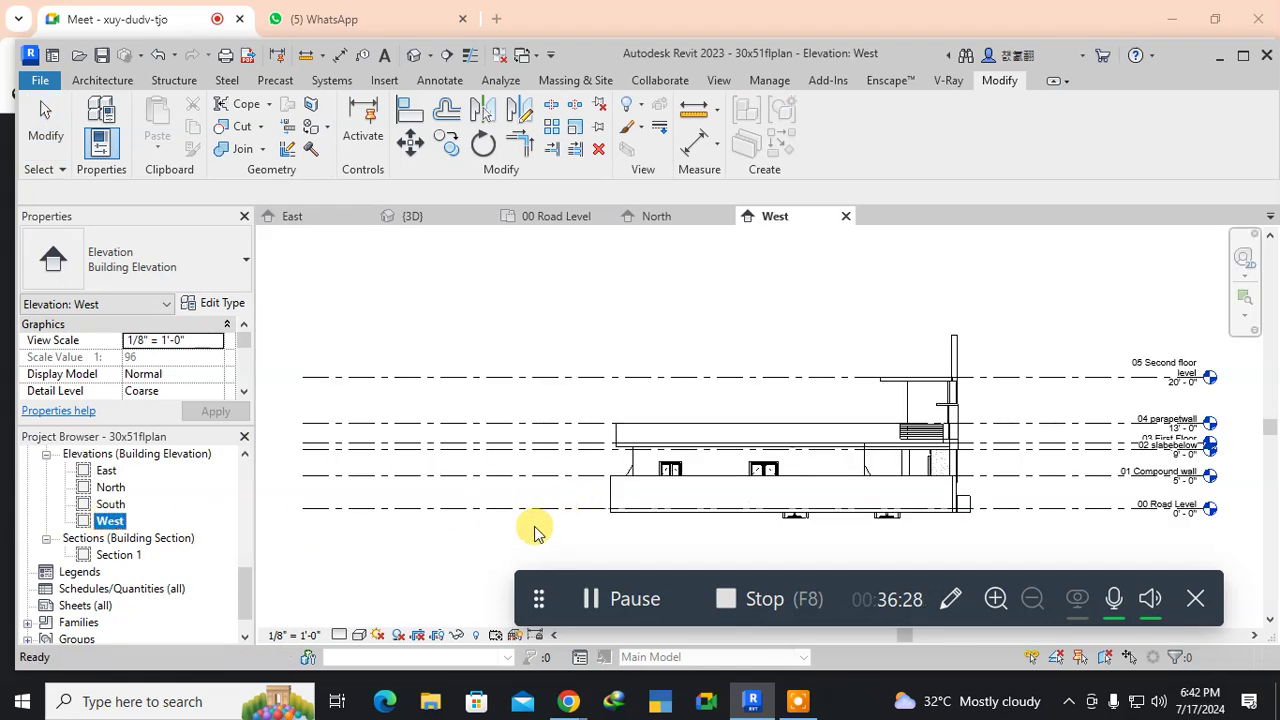
left_click(486, 537)
middle_click_drag(409, 571, 290, 462)
scroll(508, 432, "up", 3)
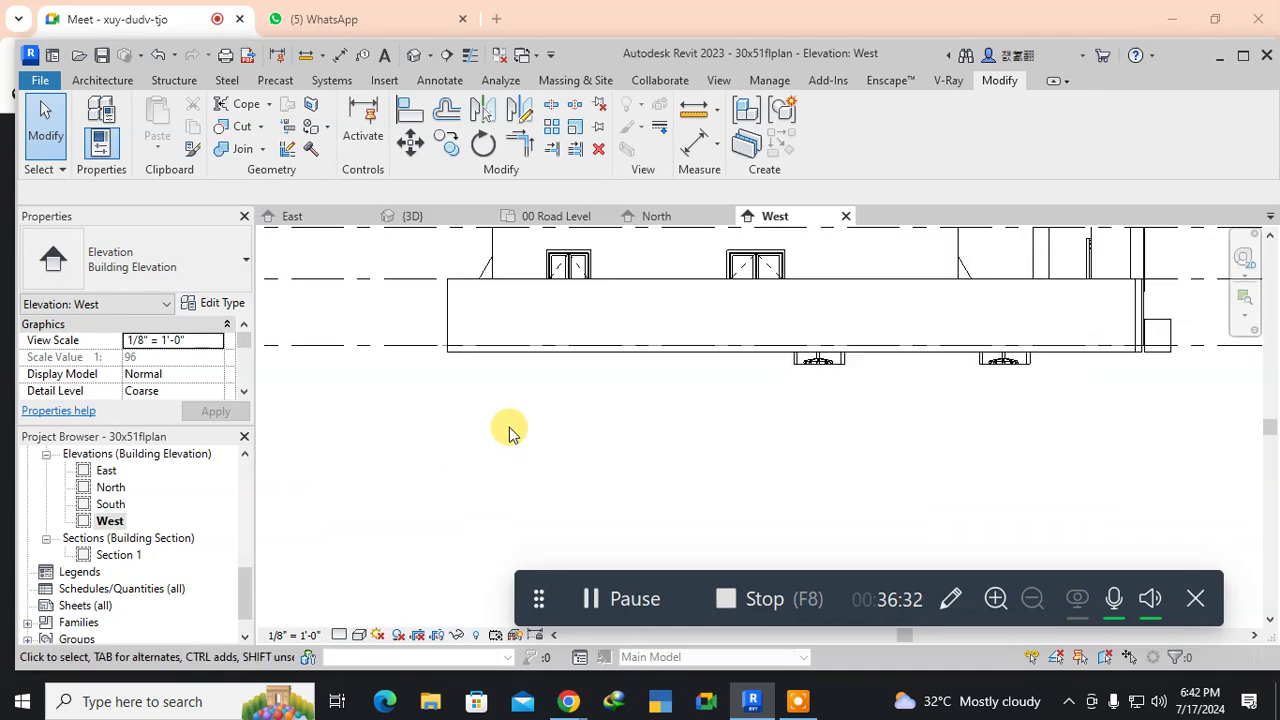
middle_click_drag(514, 418, 457, 571)
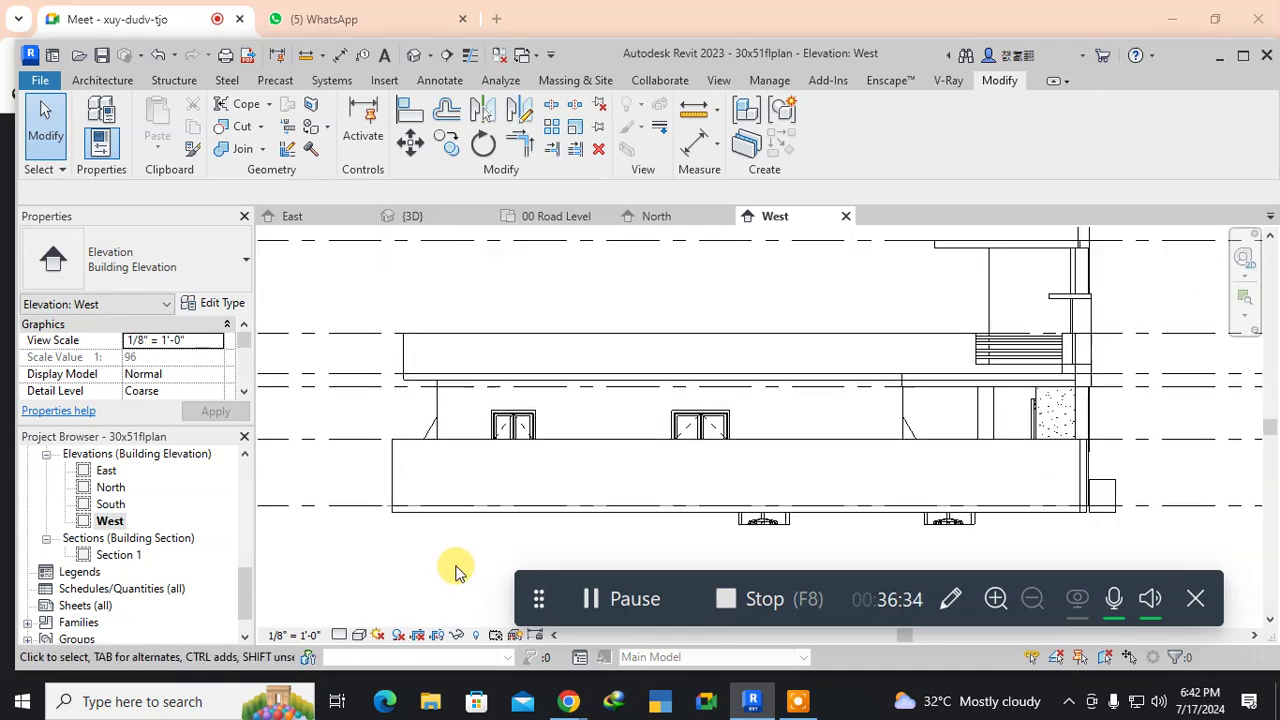
left_click(438, 416)
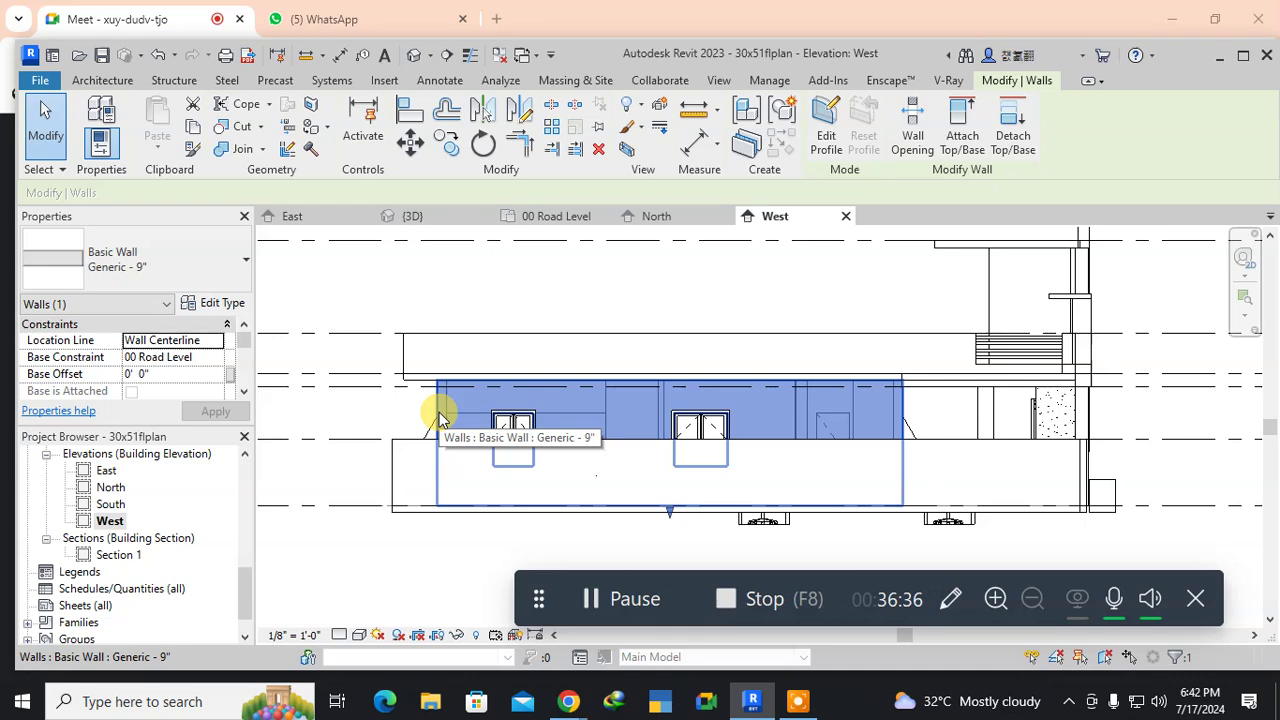
right_click(438, 416)
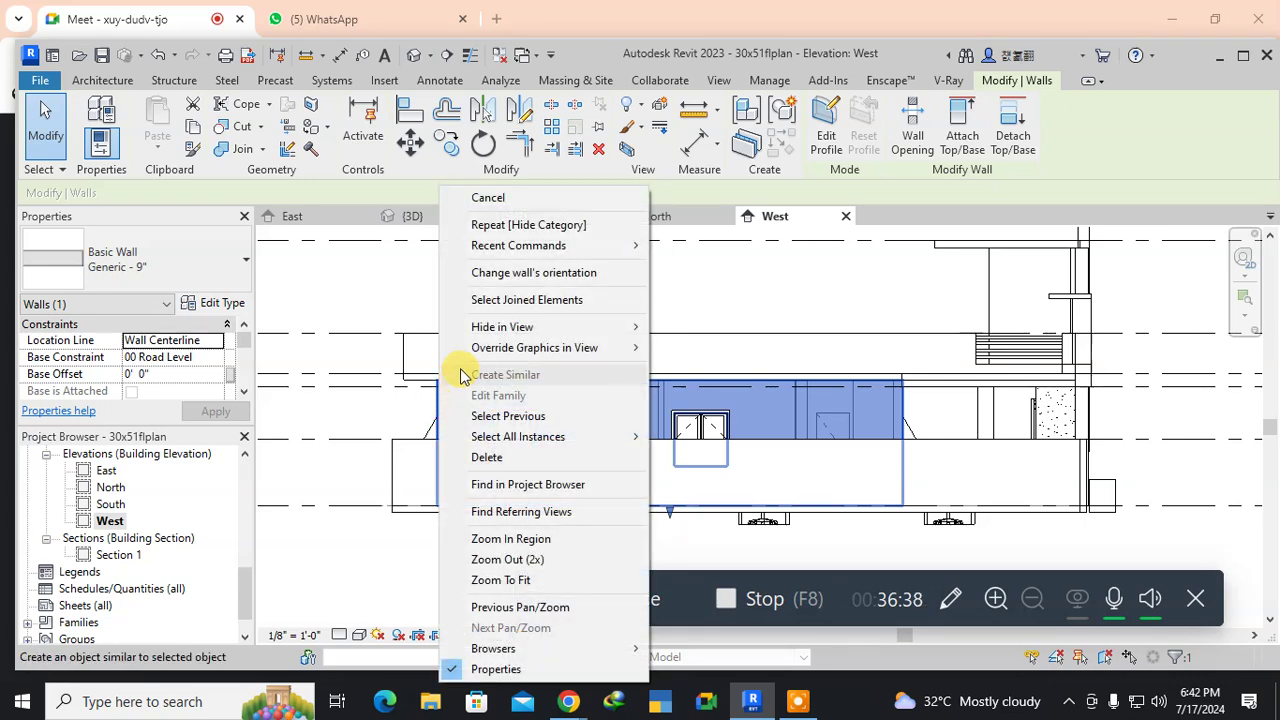
mouse_move(469, 333)
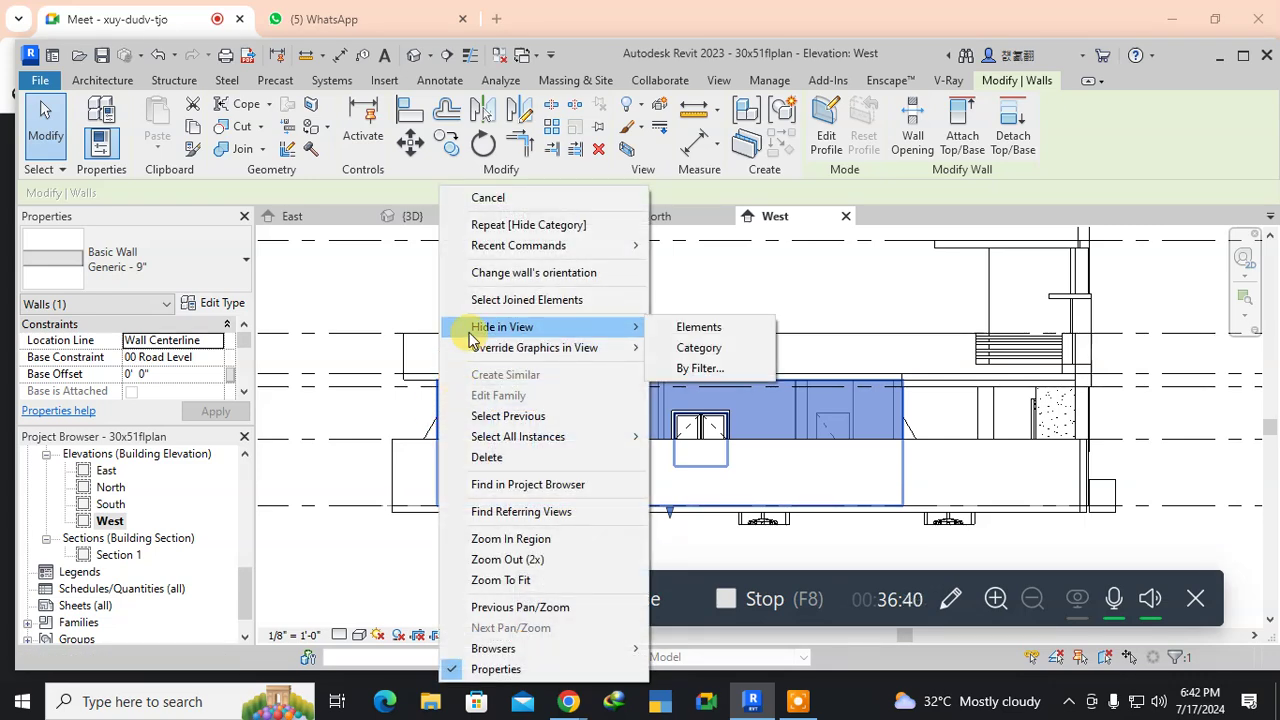
left_click(695, 347)
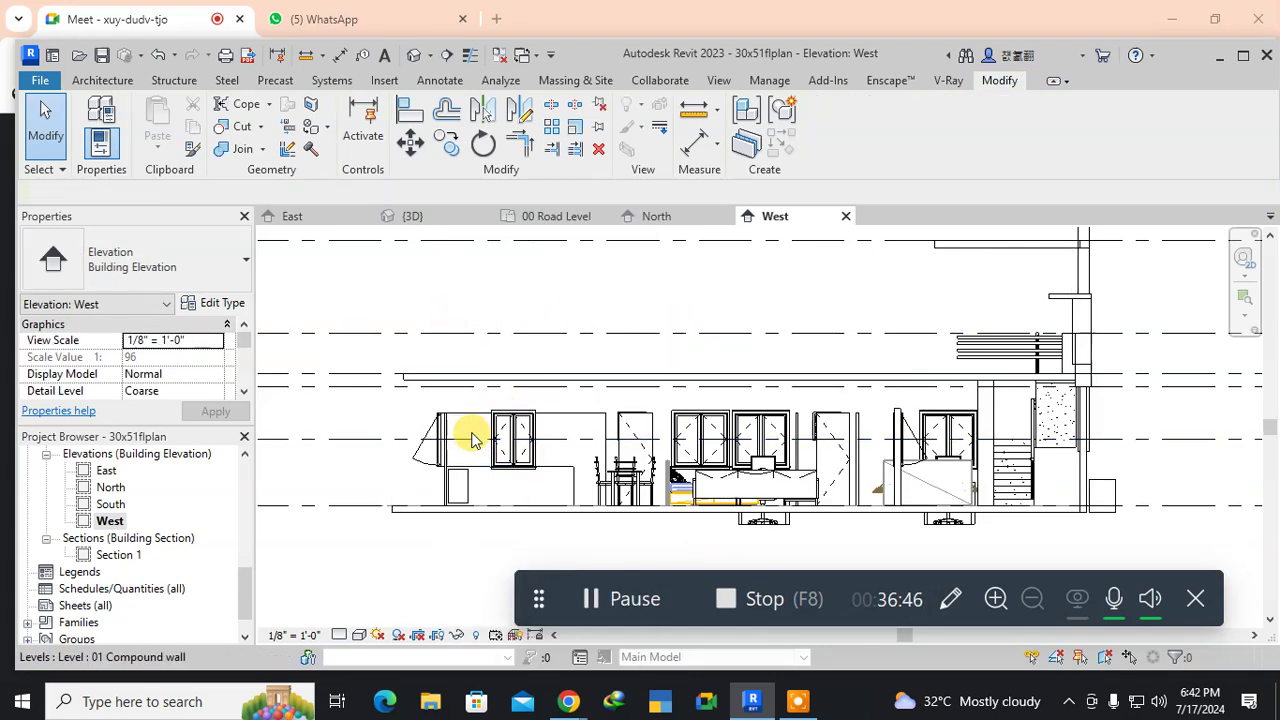
Examine the new partition's extent behind the kitchen window and base cabinets in the West elevation.
left_click(558, 424)
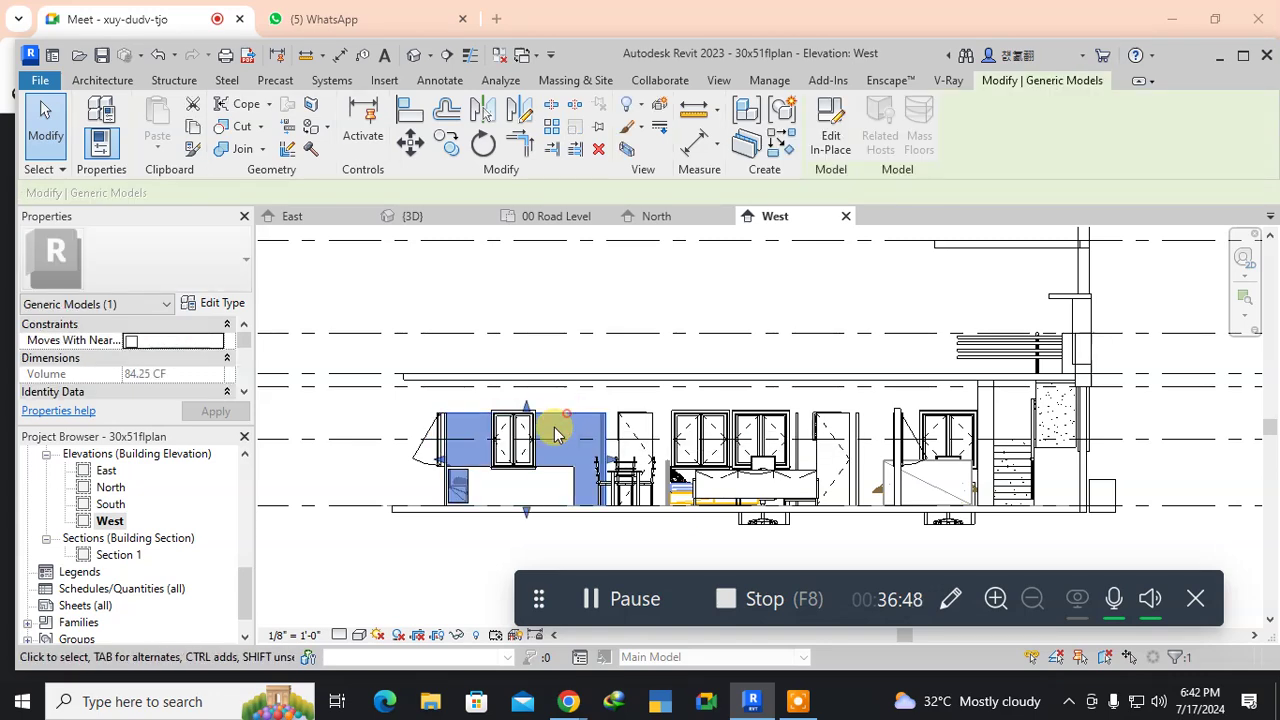
scroll(497, 460, "up", 2)
middle_click_drag(491, 451, 467, 417)
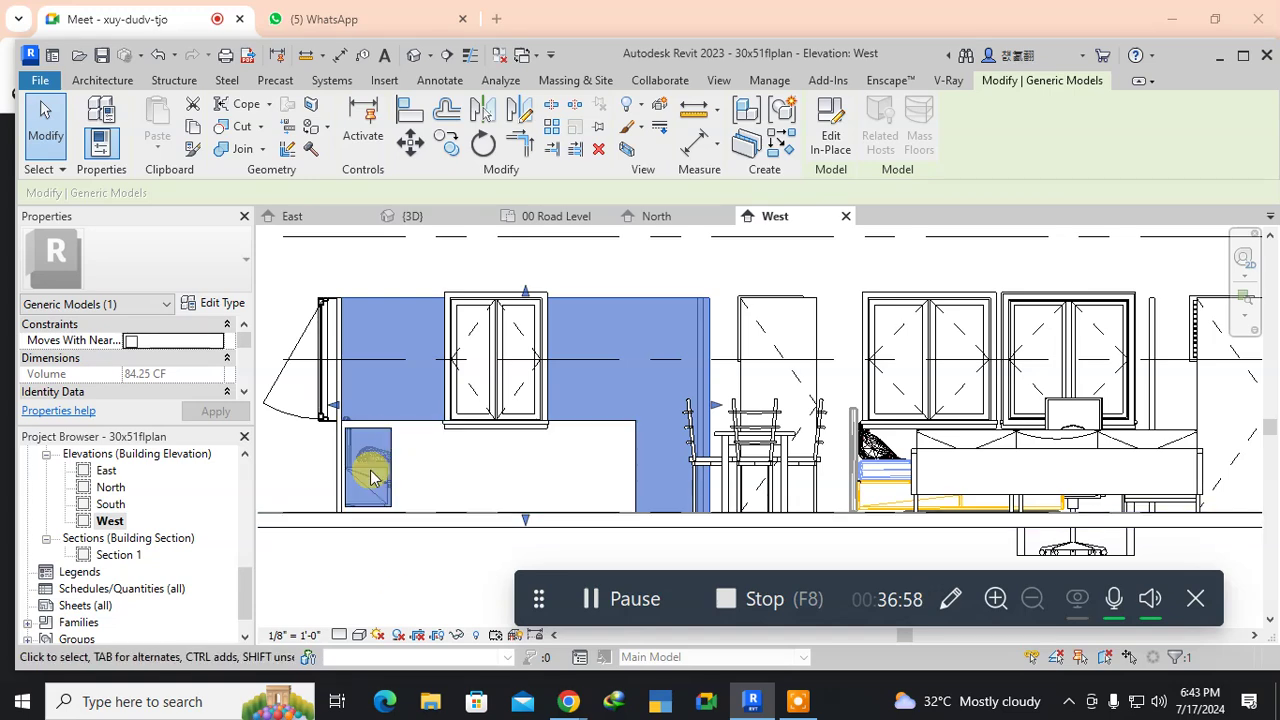
left_click(364, 604)
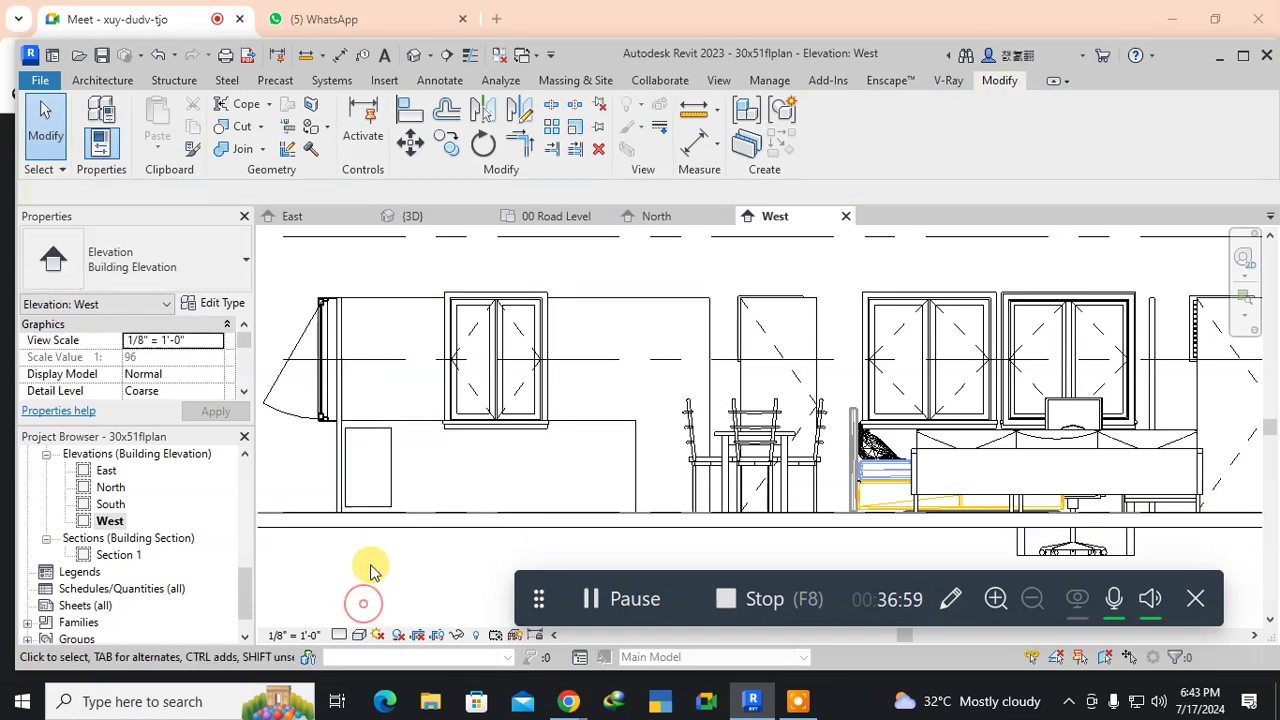
Try to hide the category of the 36"x48" kitchen window in the West elevation.
left_click(487, 305)
right_click(487, 305)
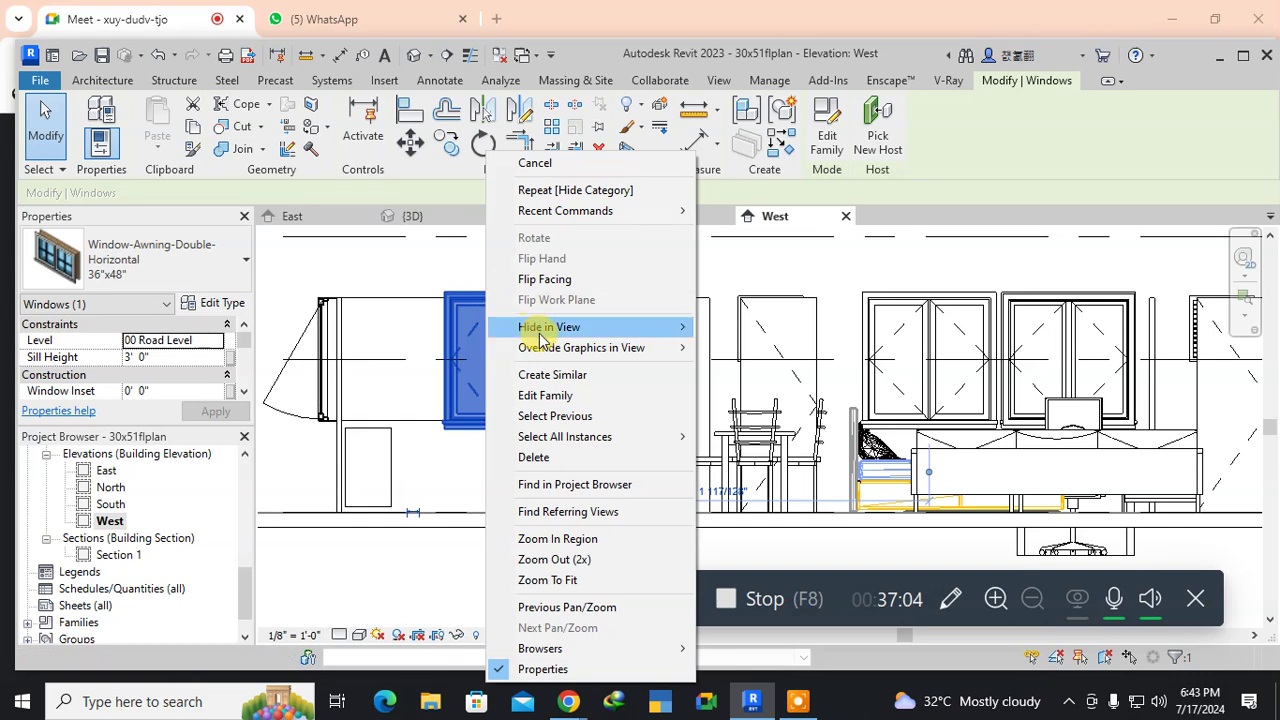
mouse_move(548, 328)
left_click(740, 348)
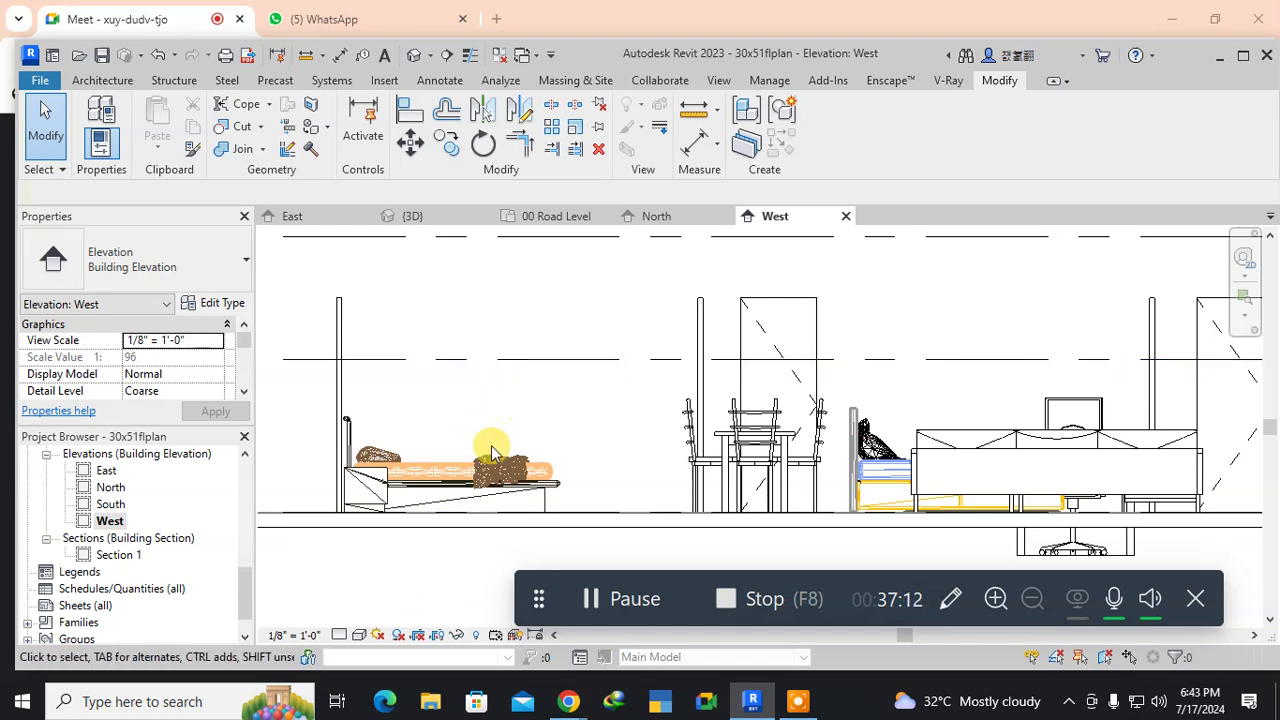
key("ctrl+z")
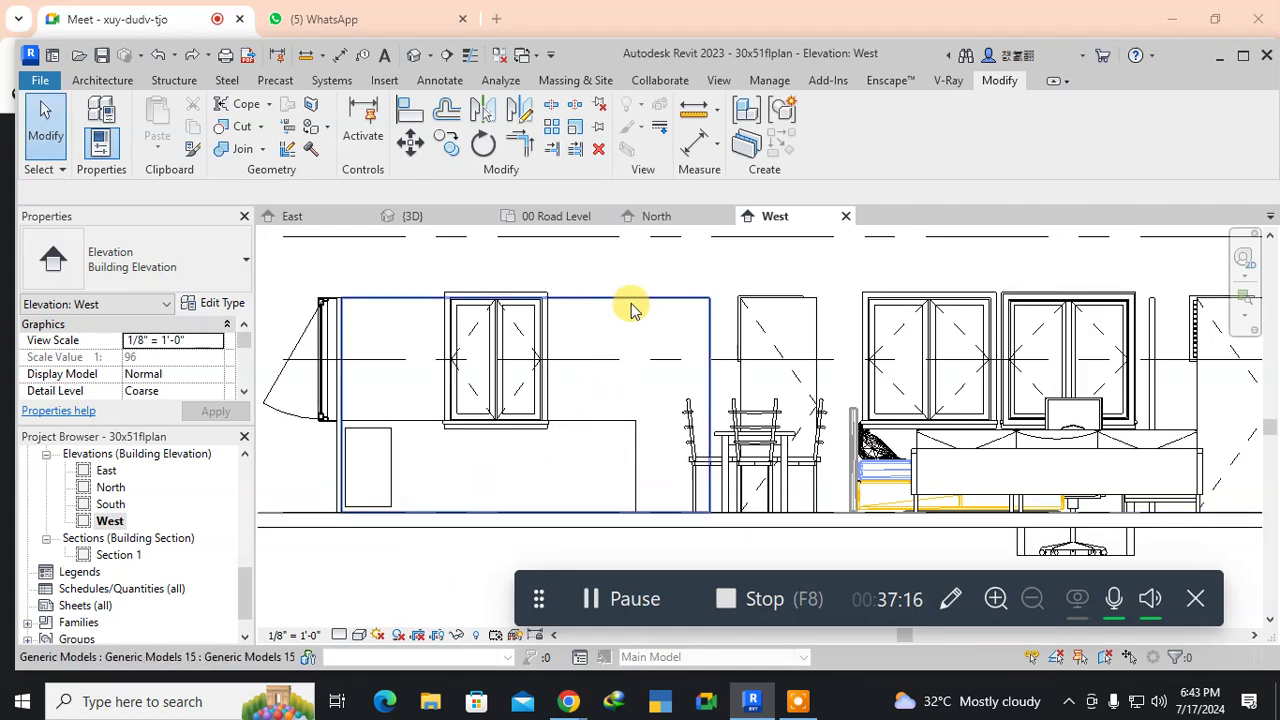
Check the partition's extent again, retry hiding the kitchen window by category and undo it.
left_click(630, 303)
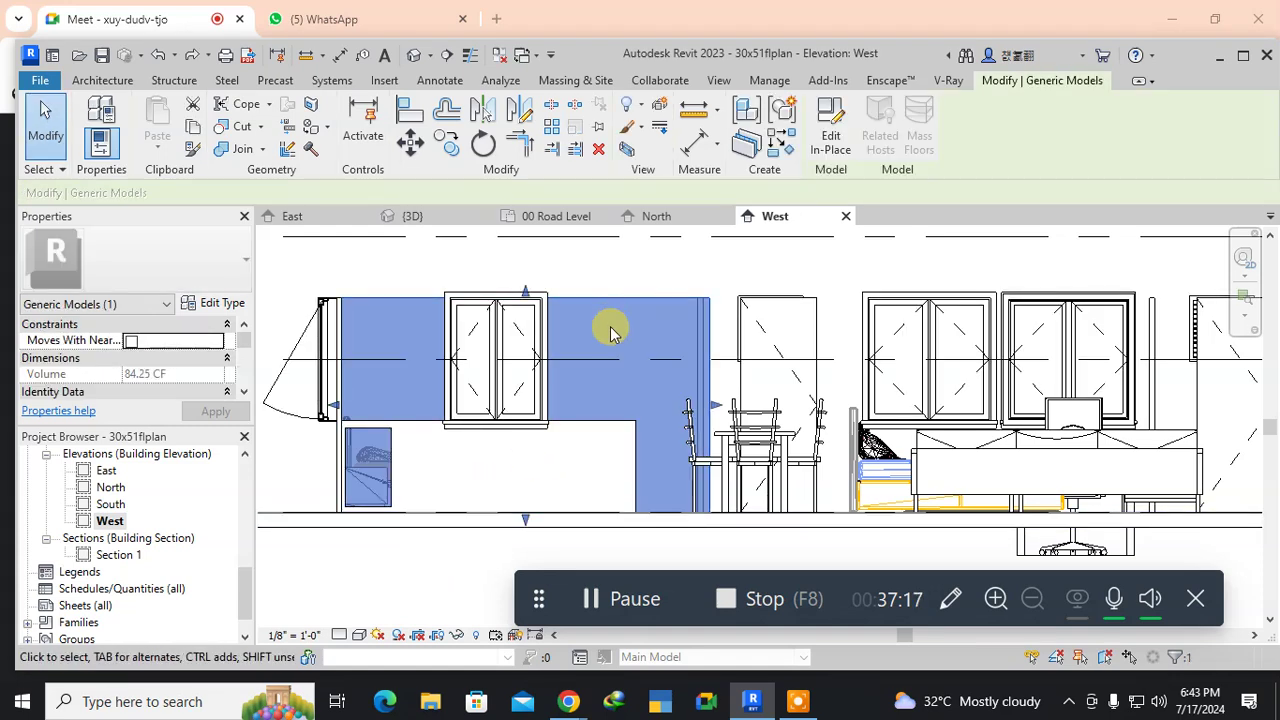
left_click(430, 553)
left_click(538, 367)
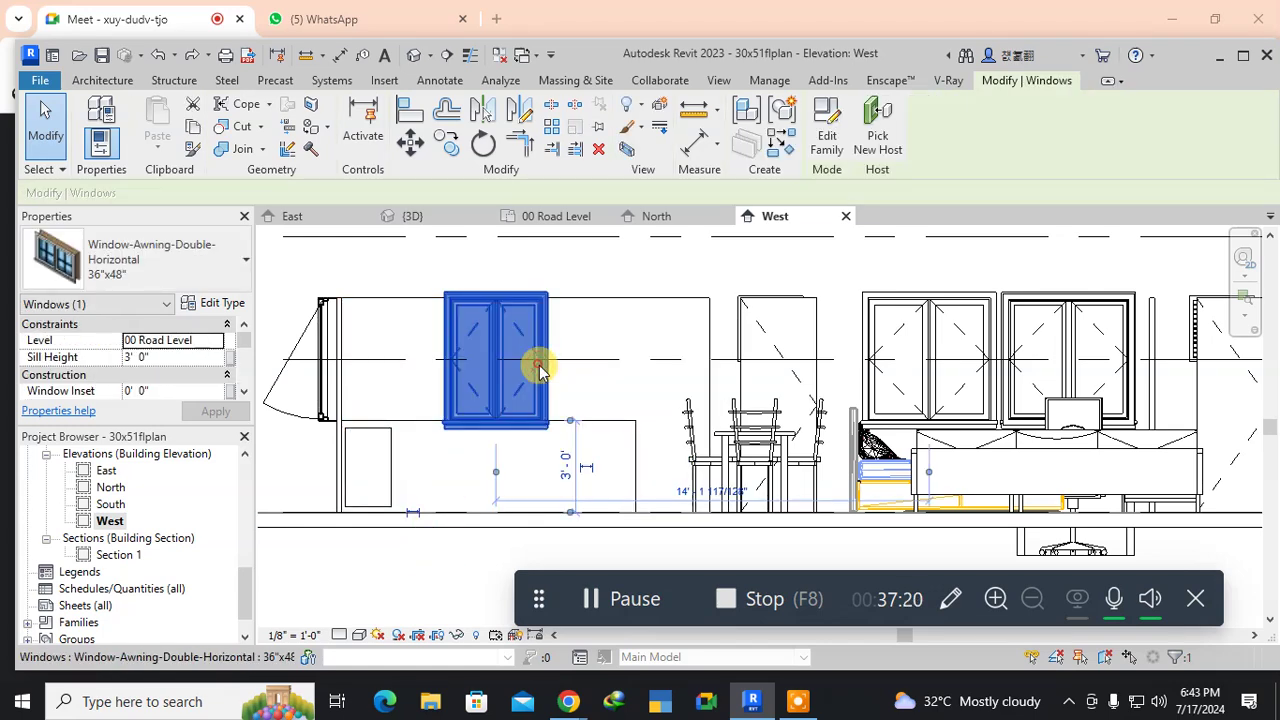
right_click(538, 370)
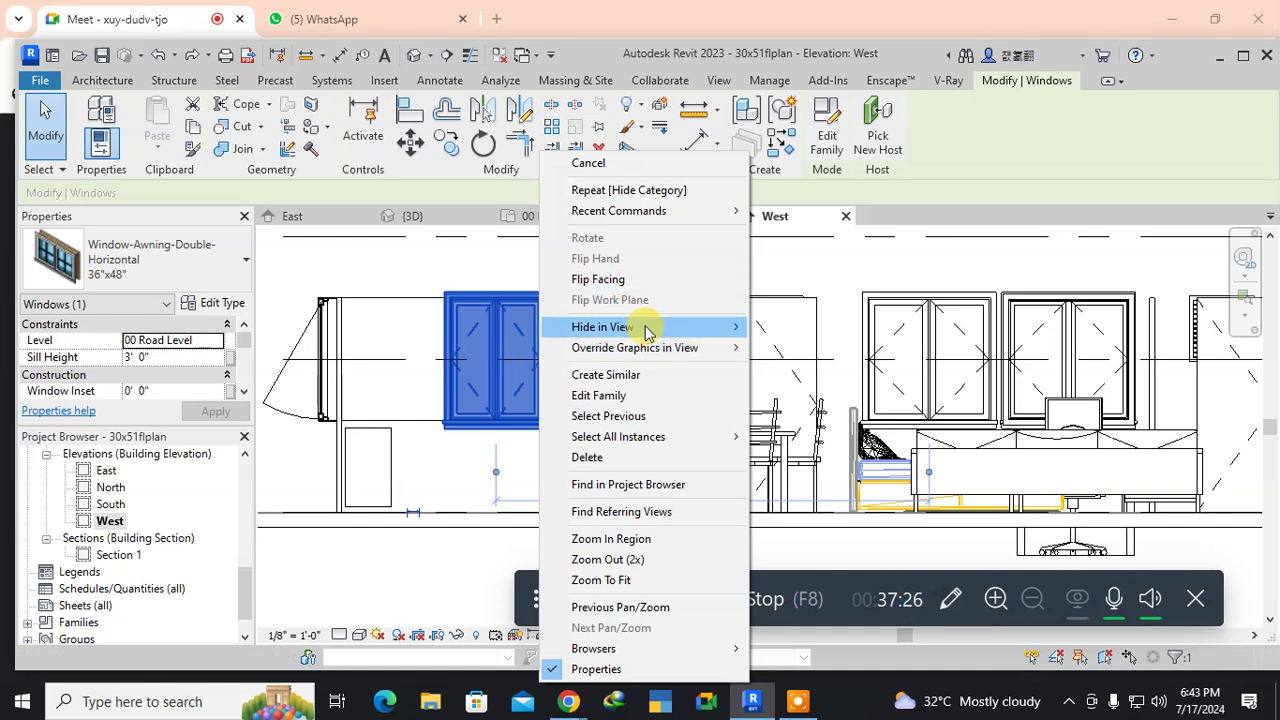
mouse_move(700, 327)
left_click(770, 346)
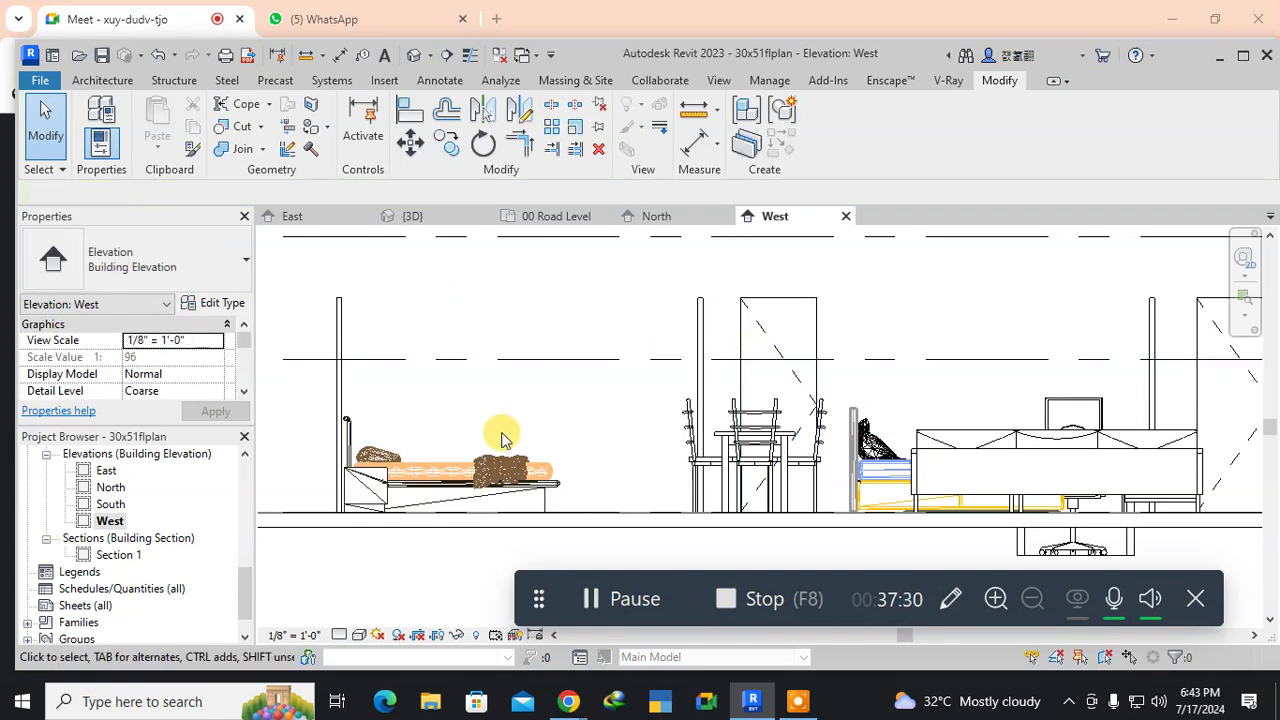
key("ctrl+z")
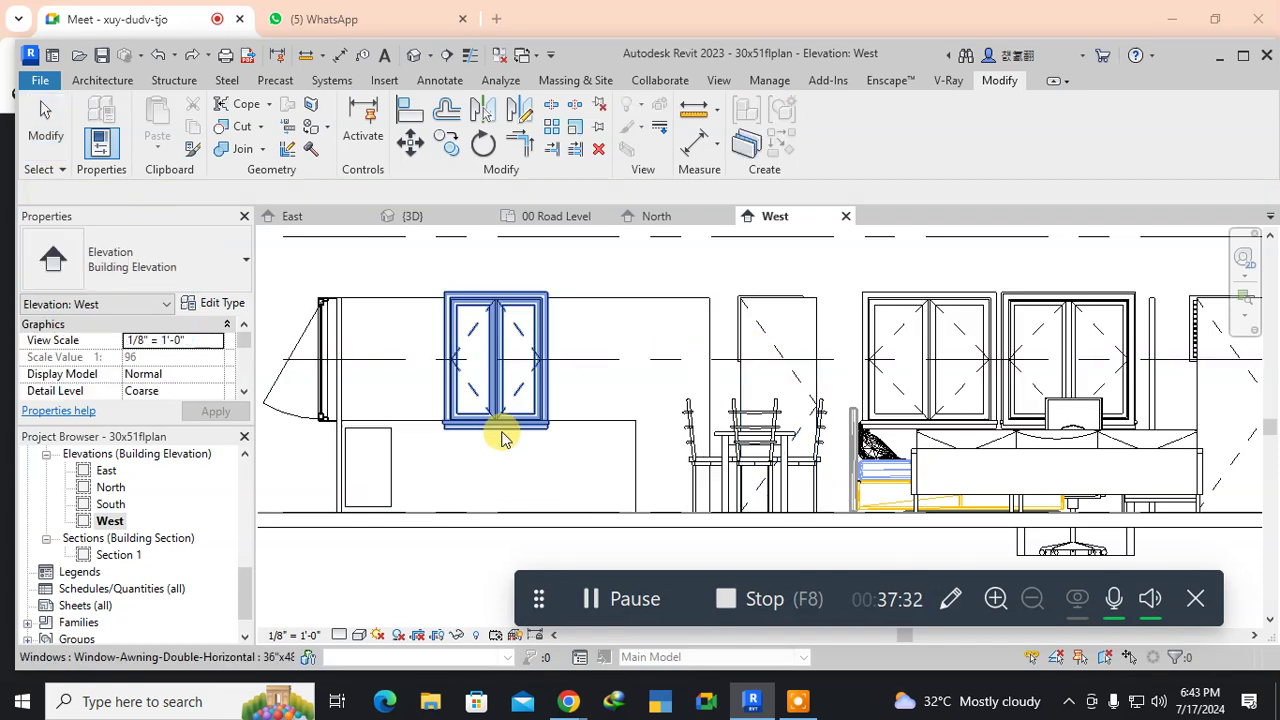
left_click(392, 570)
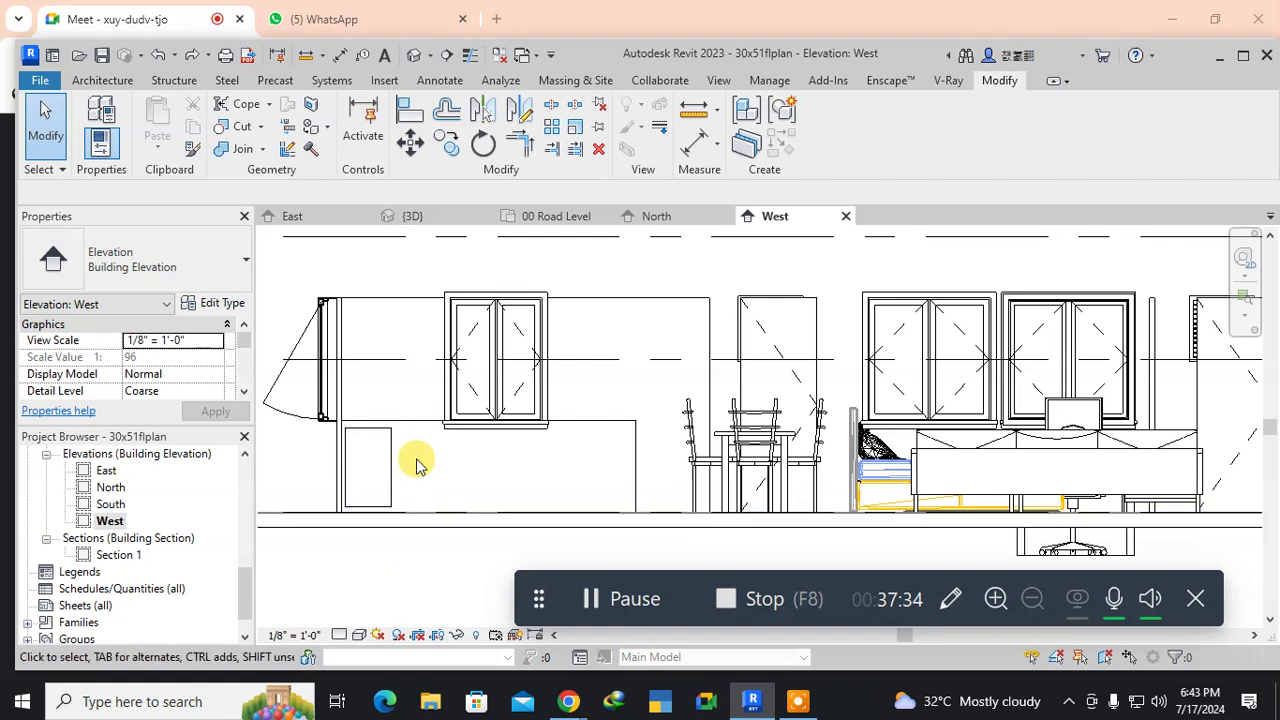
Hide only the 36"x48" window element in front of the partition in the West elevation.
left_click(448, 368)
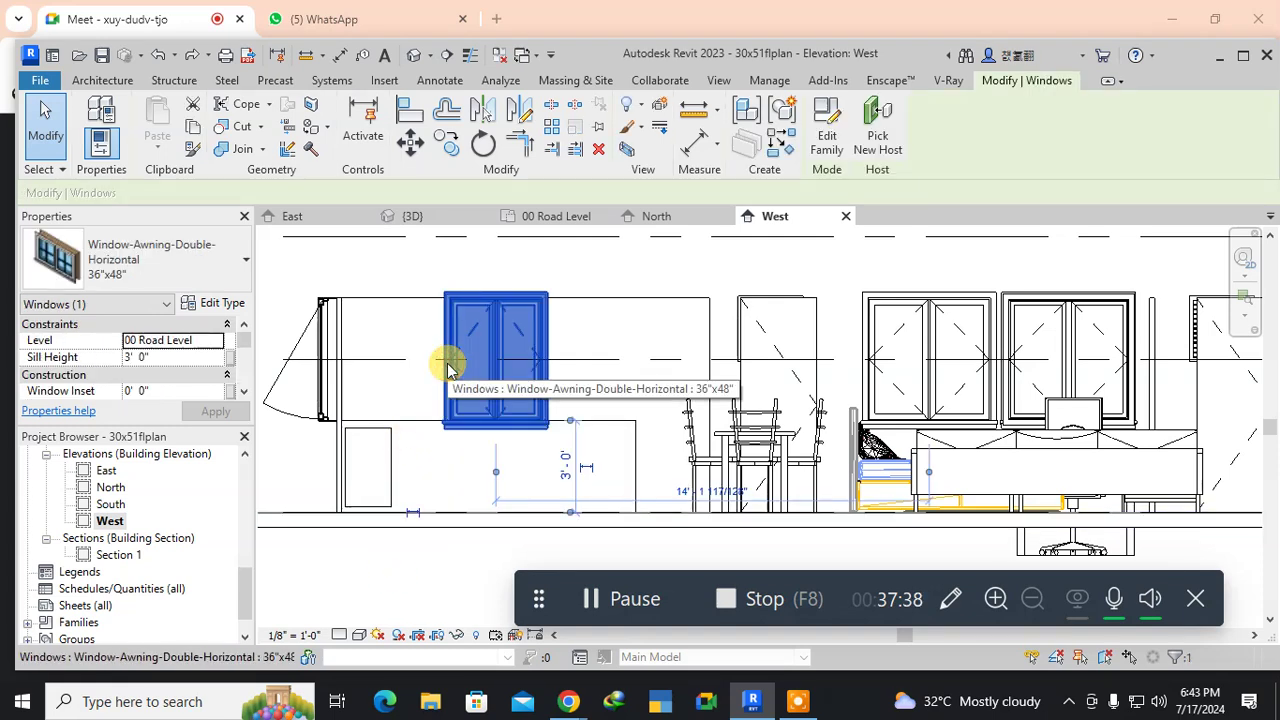
right_click(448, 368)
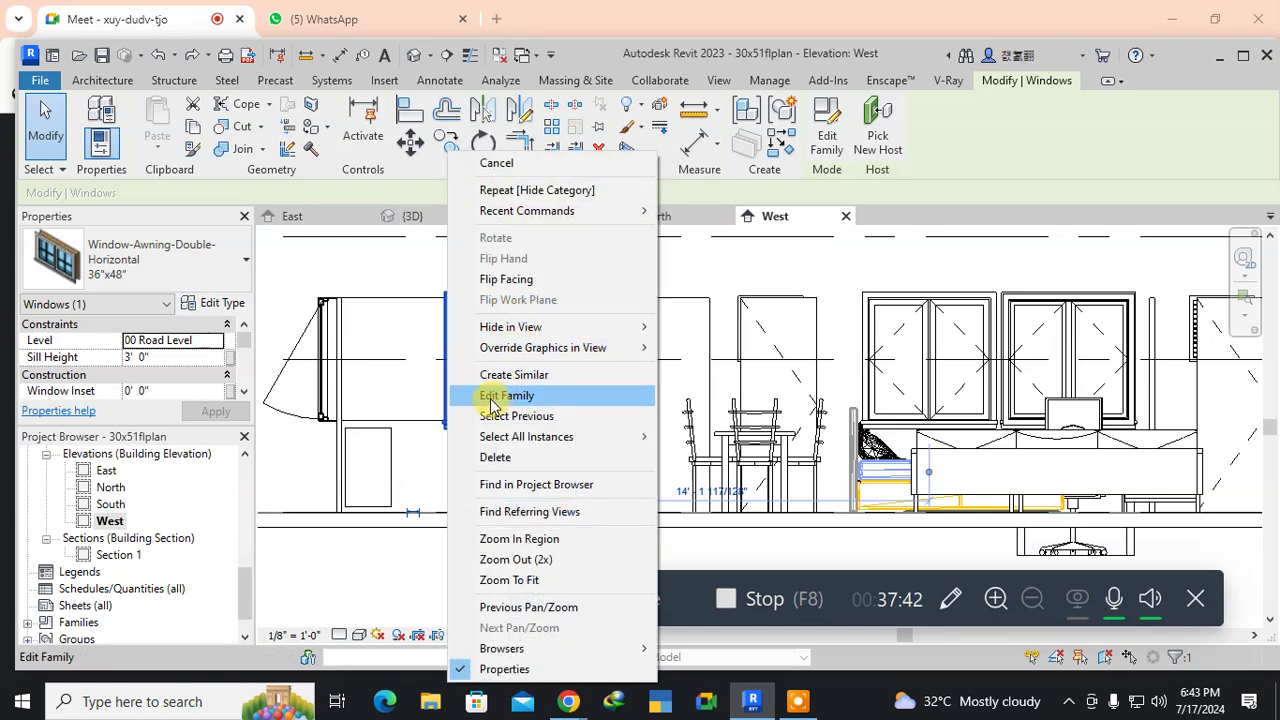
mouse_move(606, 330)
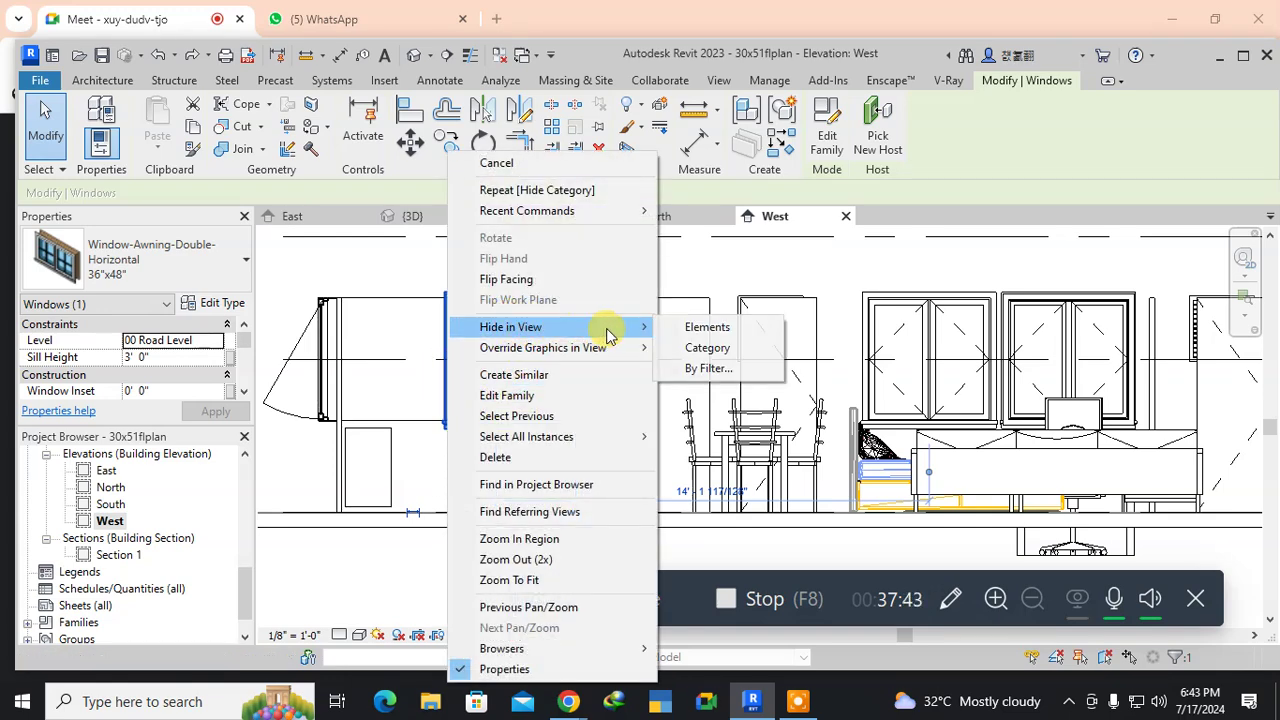
left_click(672, 332)
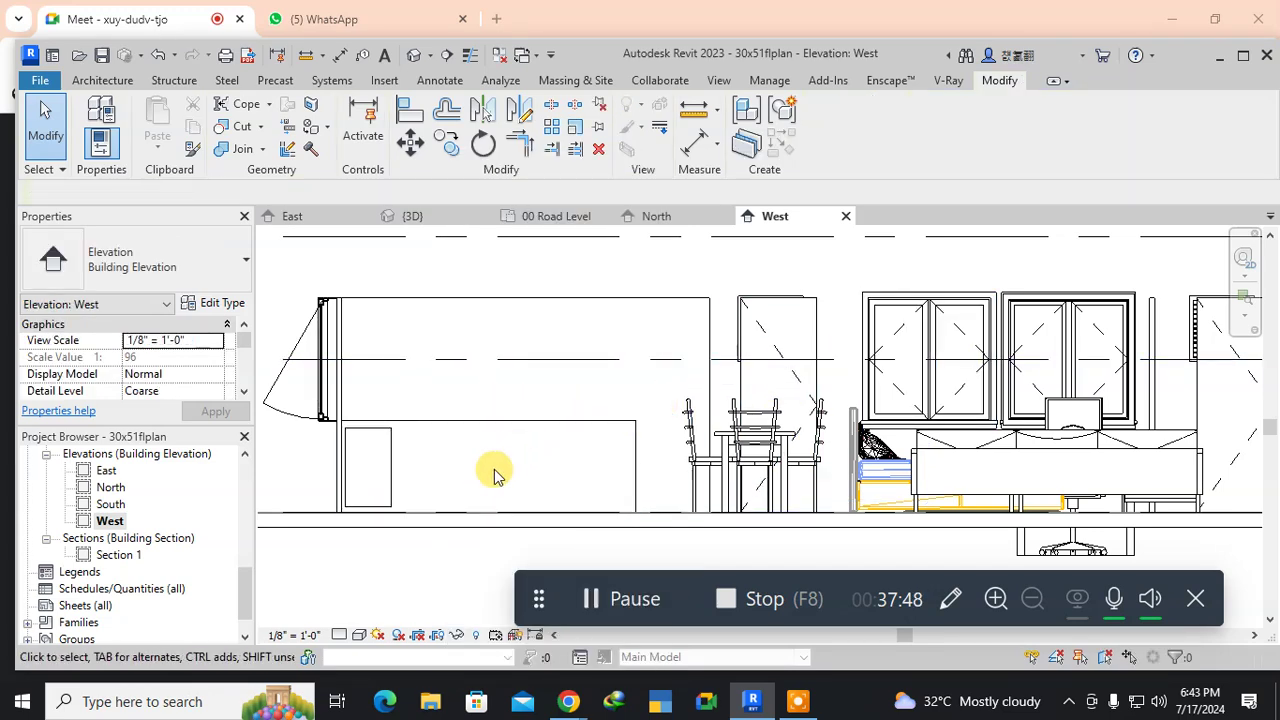
Hide the kitchen base cabinet model in front of the partition as an element in the West elevation.
left_click(413, 423)
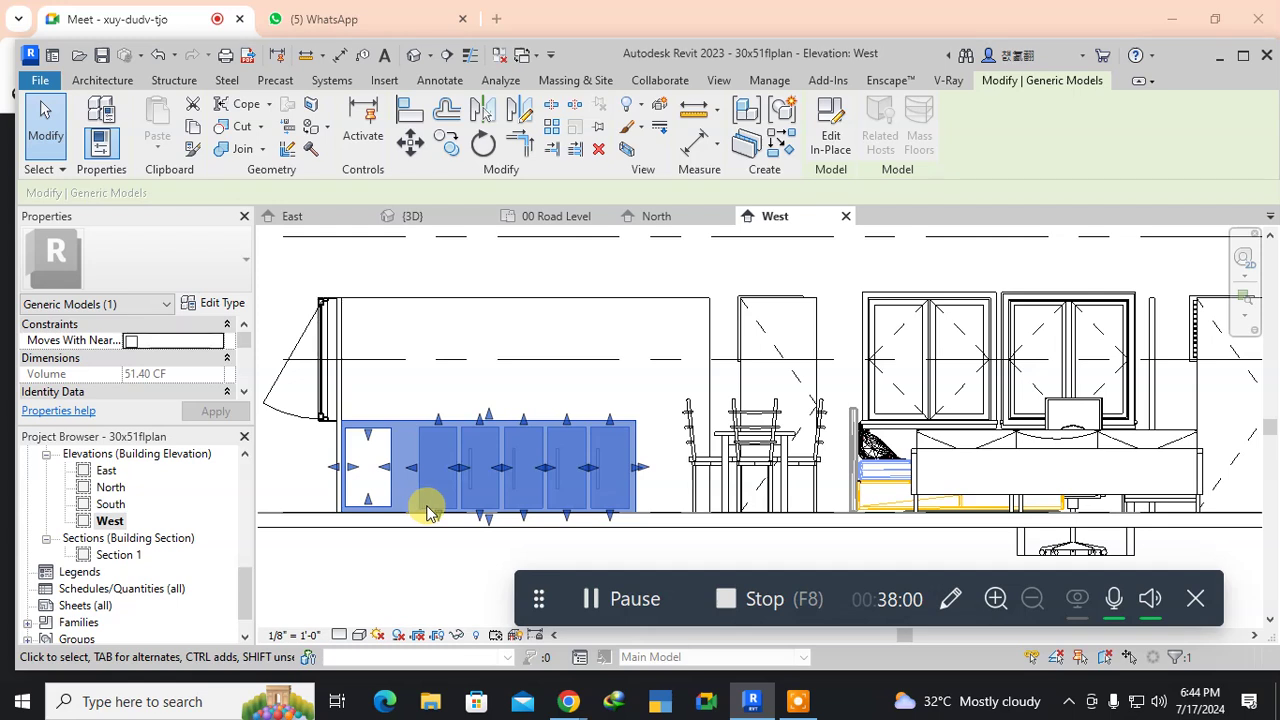
right_click(417, 434)
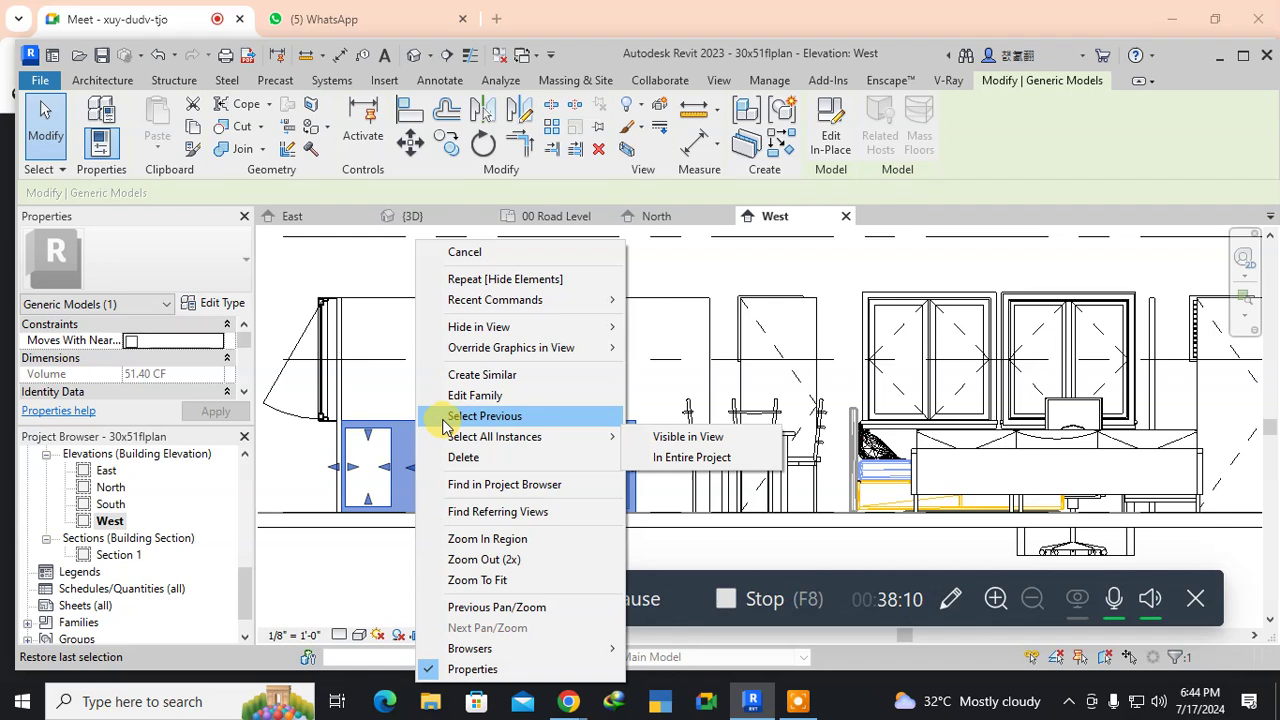
mouse_move(510, 333)
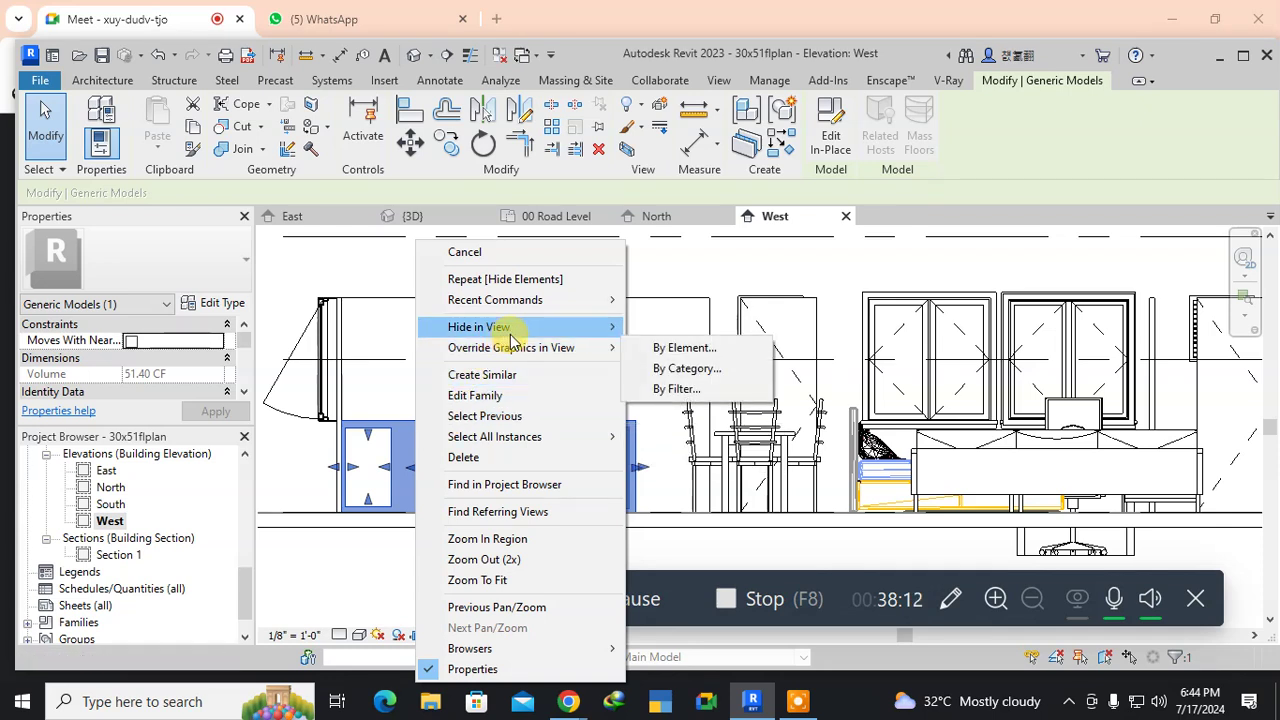
left_click(641, 333)
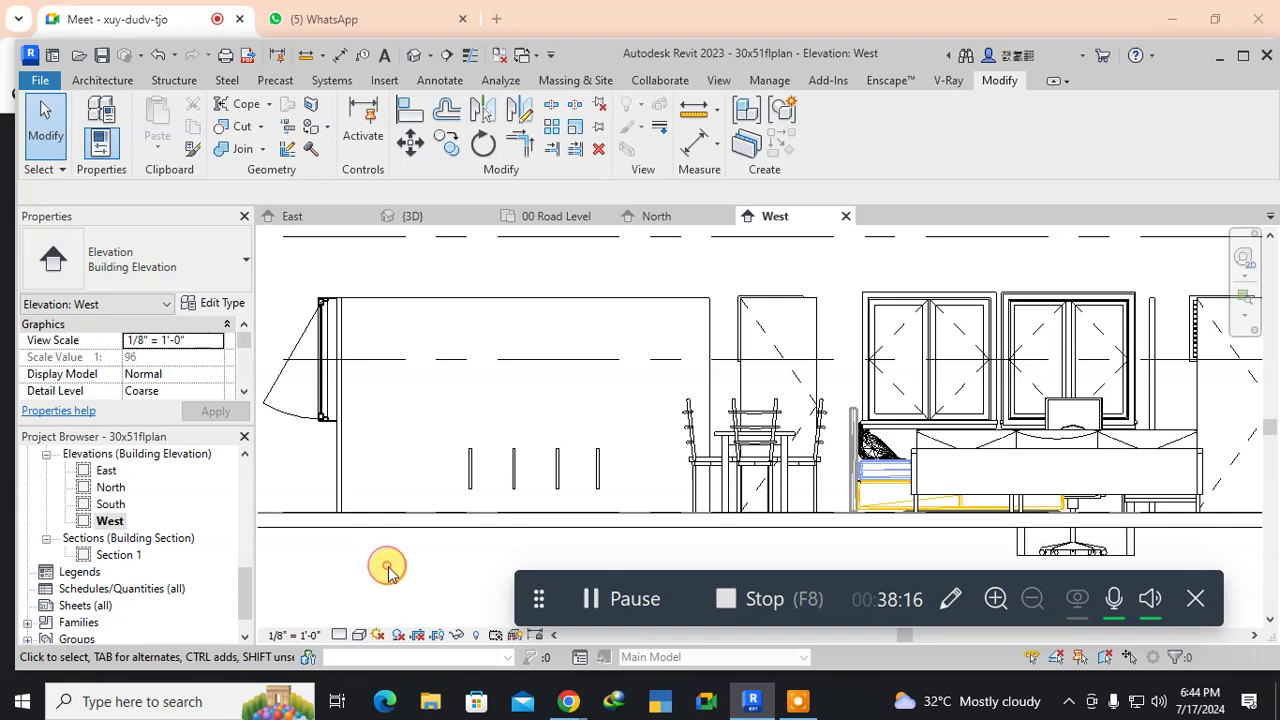
Check the extent of the in-place partition model in the West elevation.
left_click(386, 303)
left_click(700, 300)
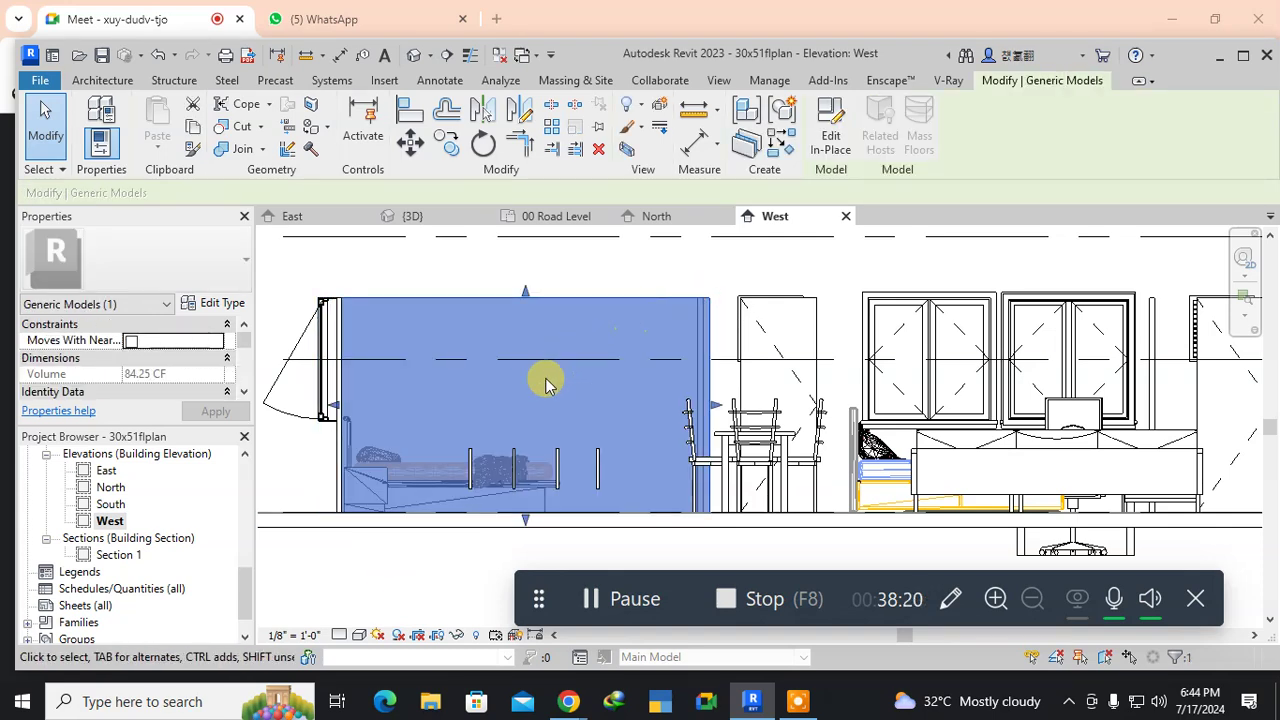
left_click(414, 575)
mouse_move(395, 582)
middle_mouse_down()
mouse_move(420, 573)
mouse_move(409, 643)
mouse_move(390, 603)
middle_mouse_up()
scroll(416, 557, "up", 1)
scroll(390, 603, "down", 1)
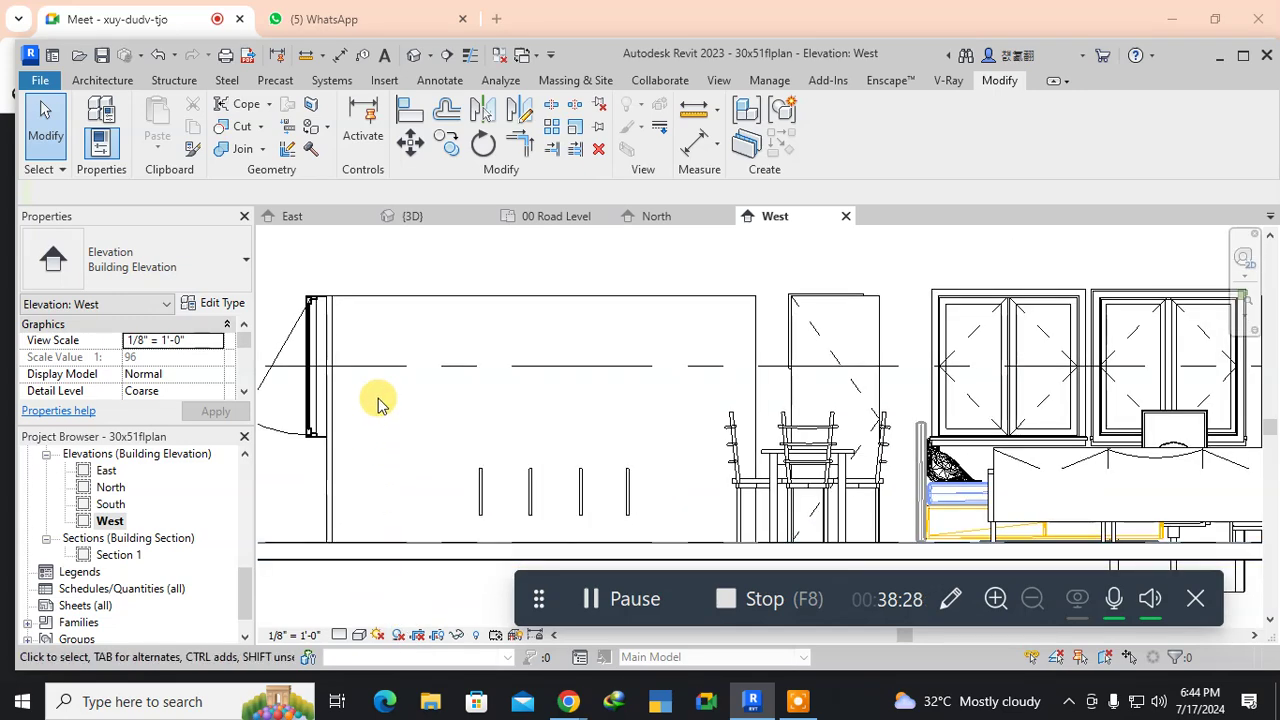
Hide only the 2'6"x7' double-acting door element at the partition's edge in the West elevation and recheck the partition's outline.
left_click(360, 306)
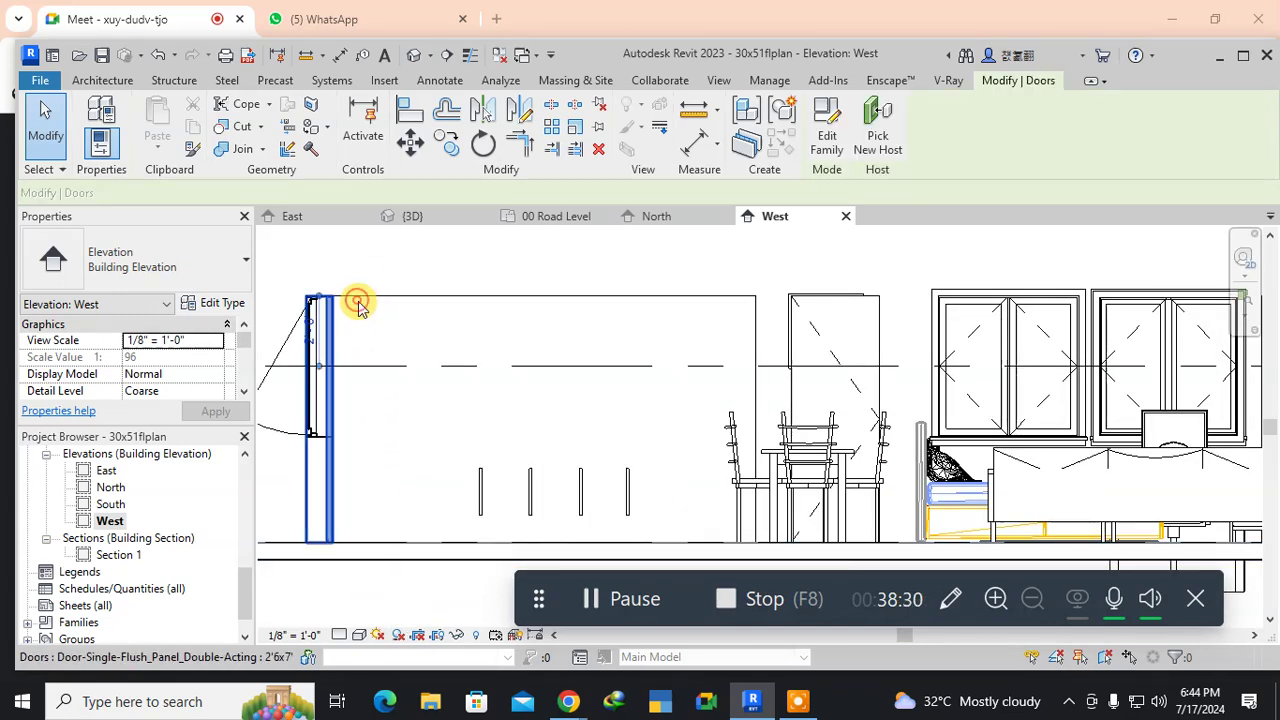
left_click(335, 581)
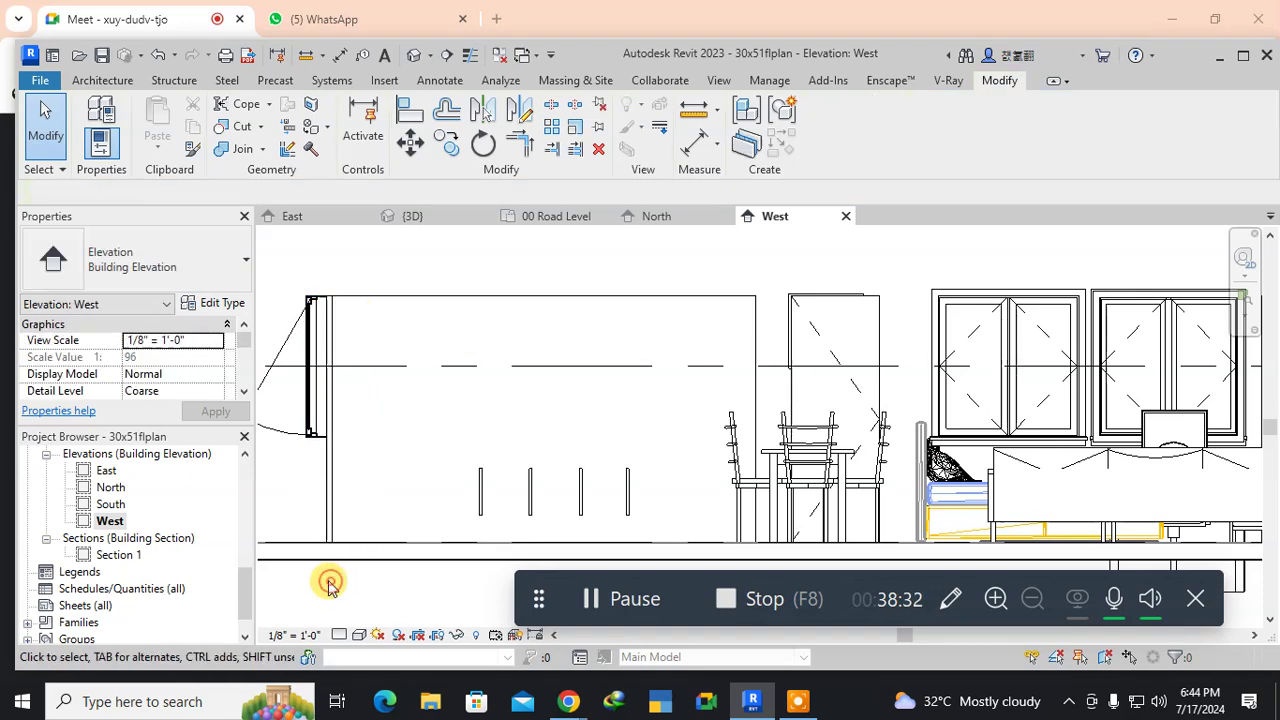
left_click(306, 511)
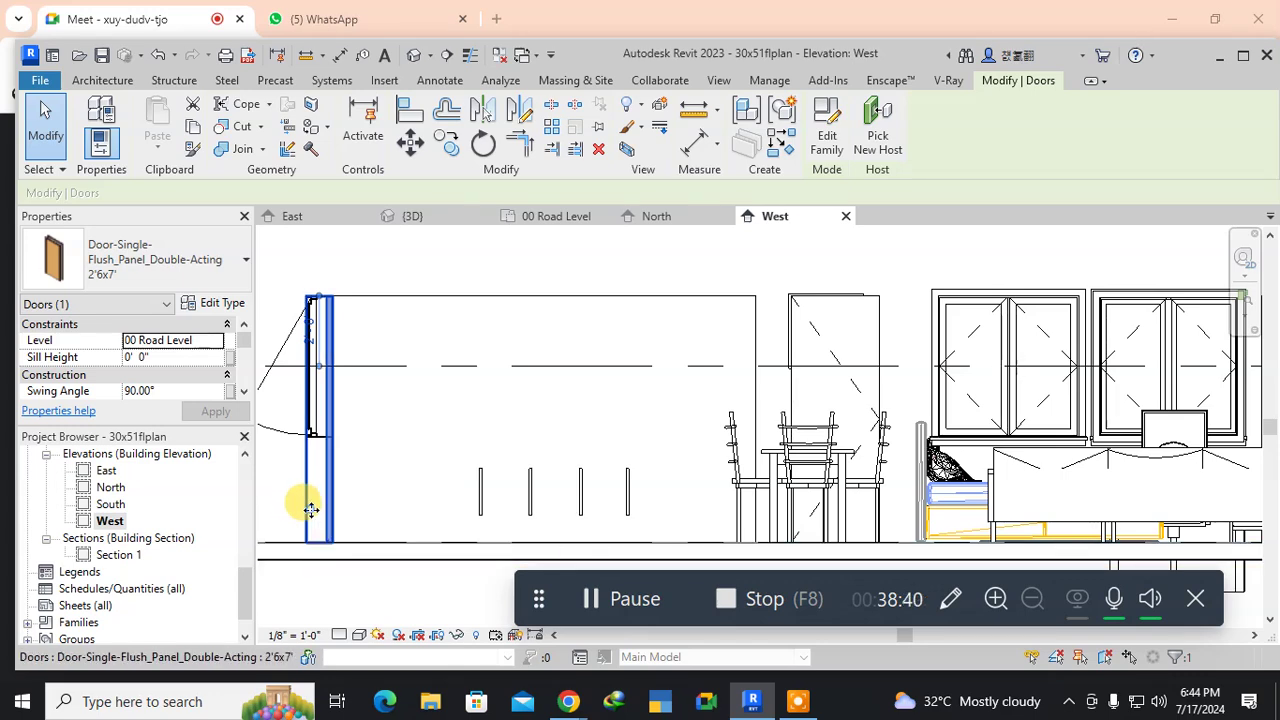
right_click(308, 508)
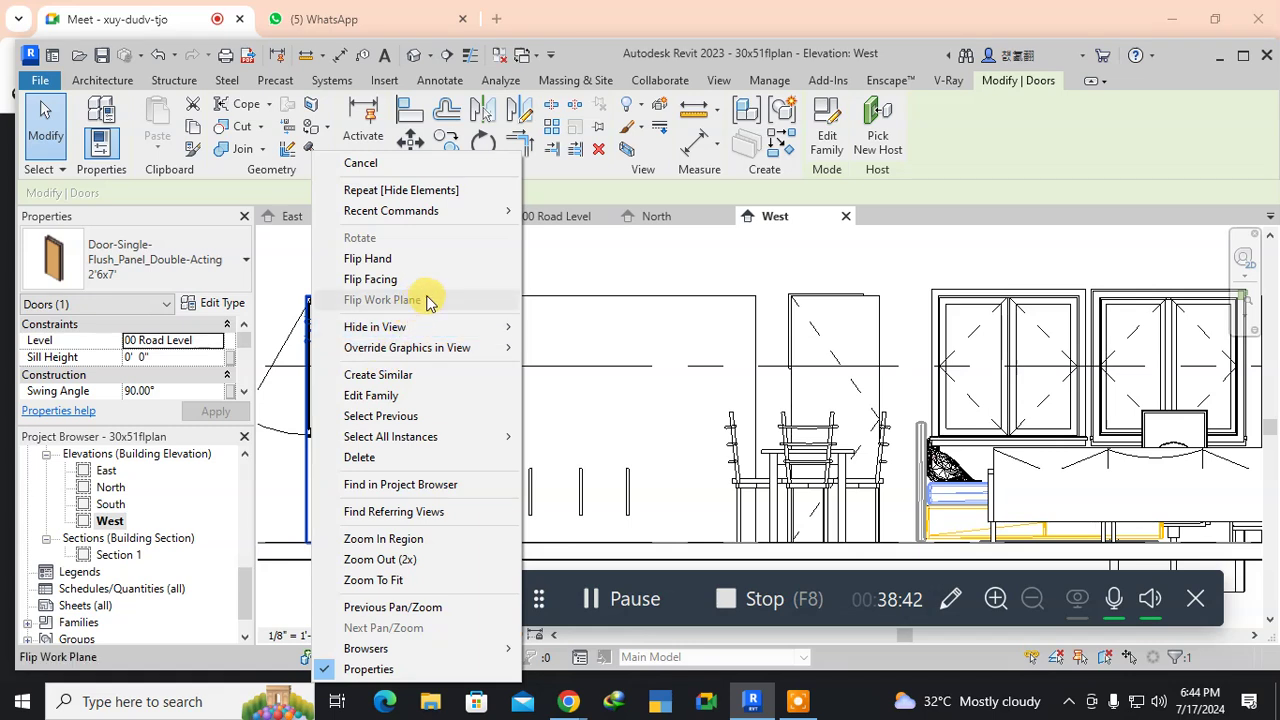
mouse_move(475, 330)
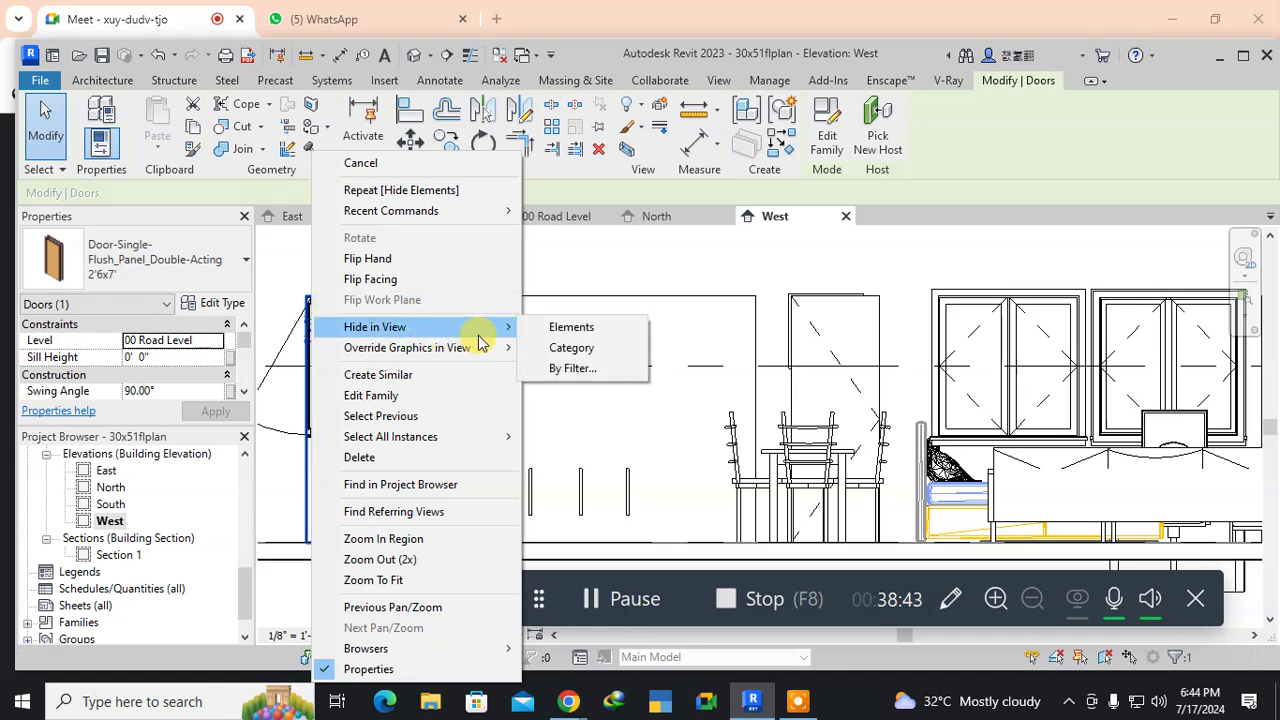
left_click(562, 335)
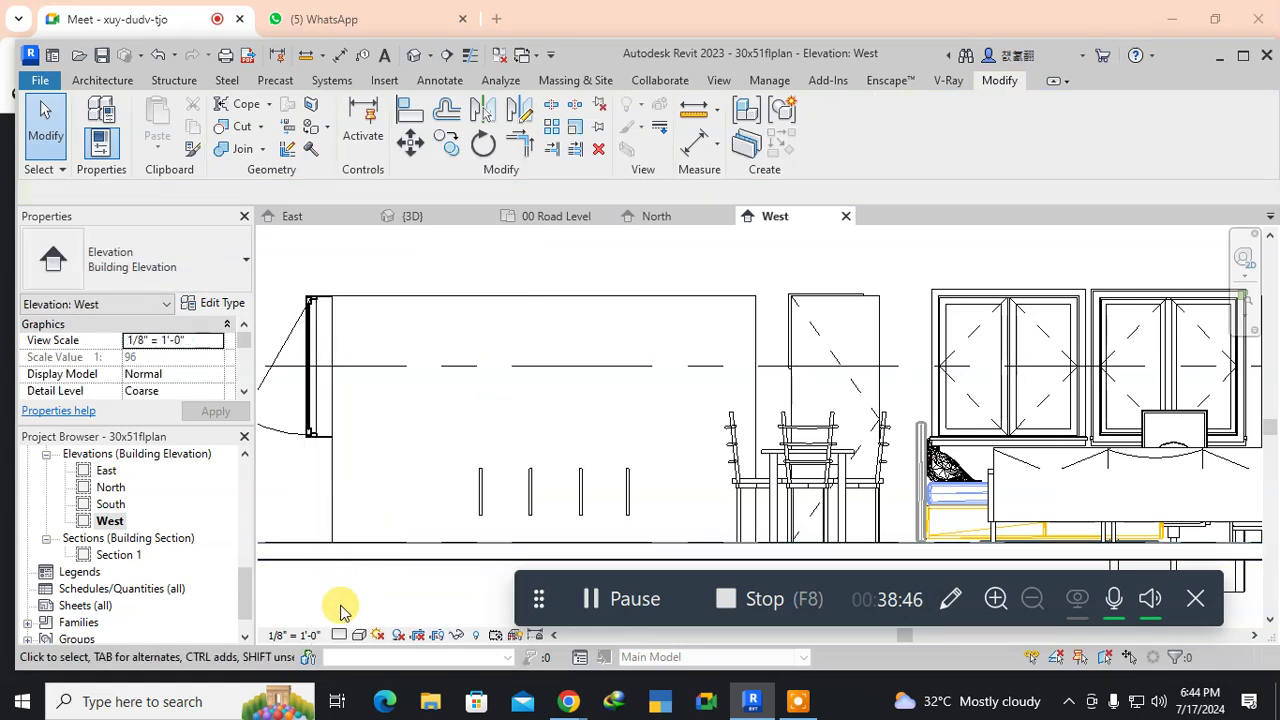
left_click(331, 490)
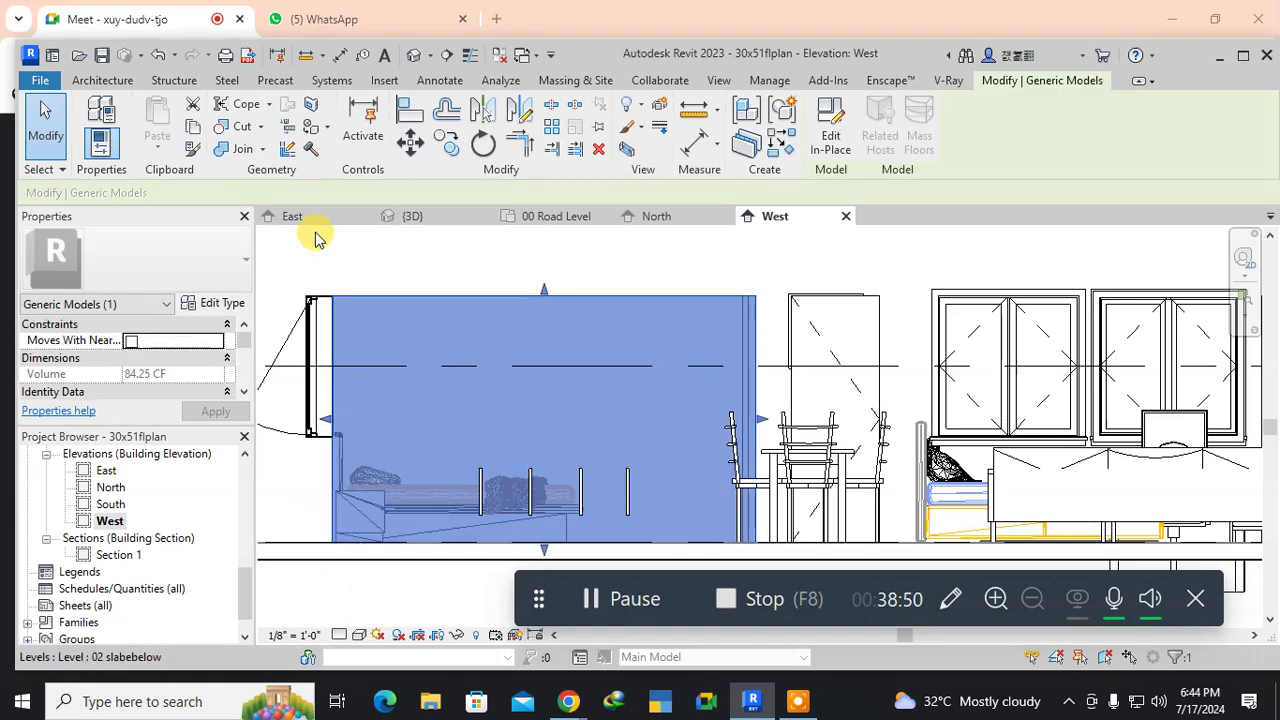
left_click(334, 264)
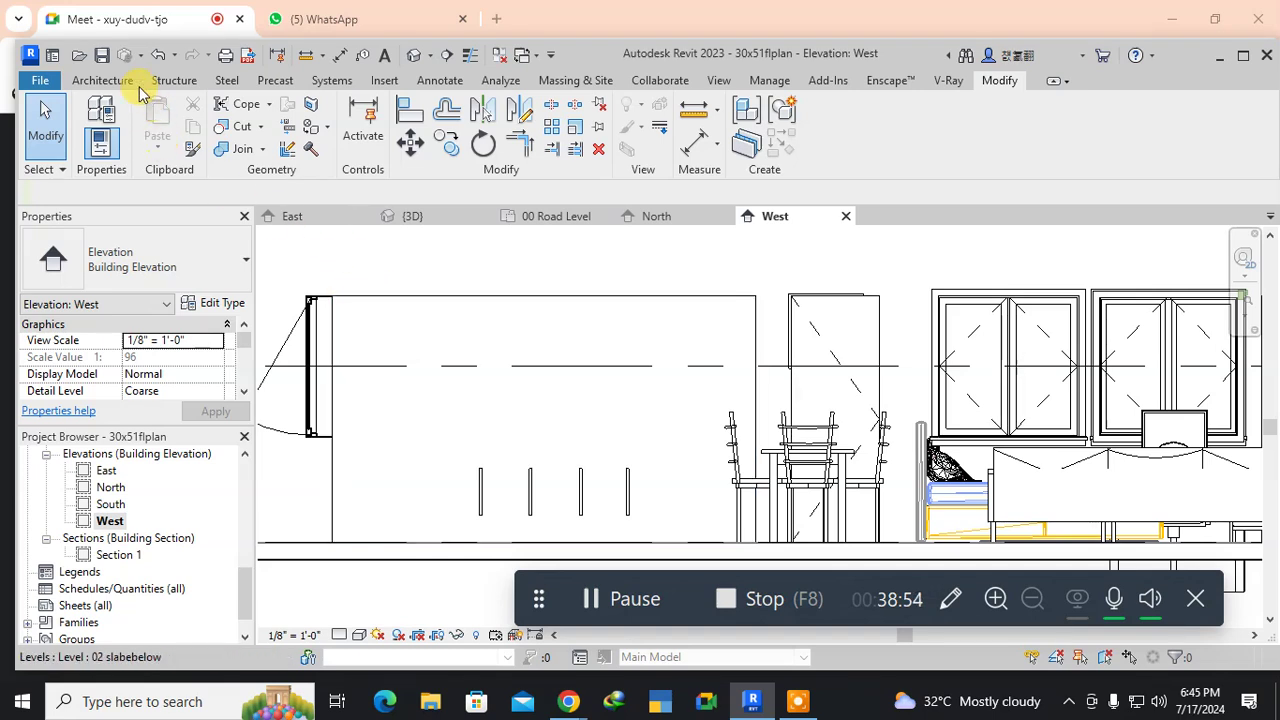
Start a new in-place model in the Generic Models category.
left_click(98, 78)
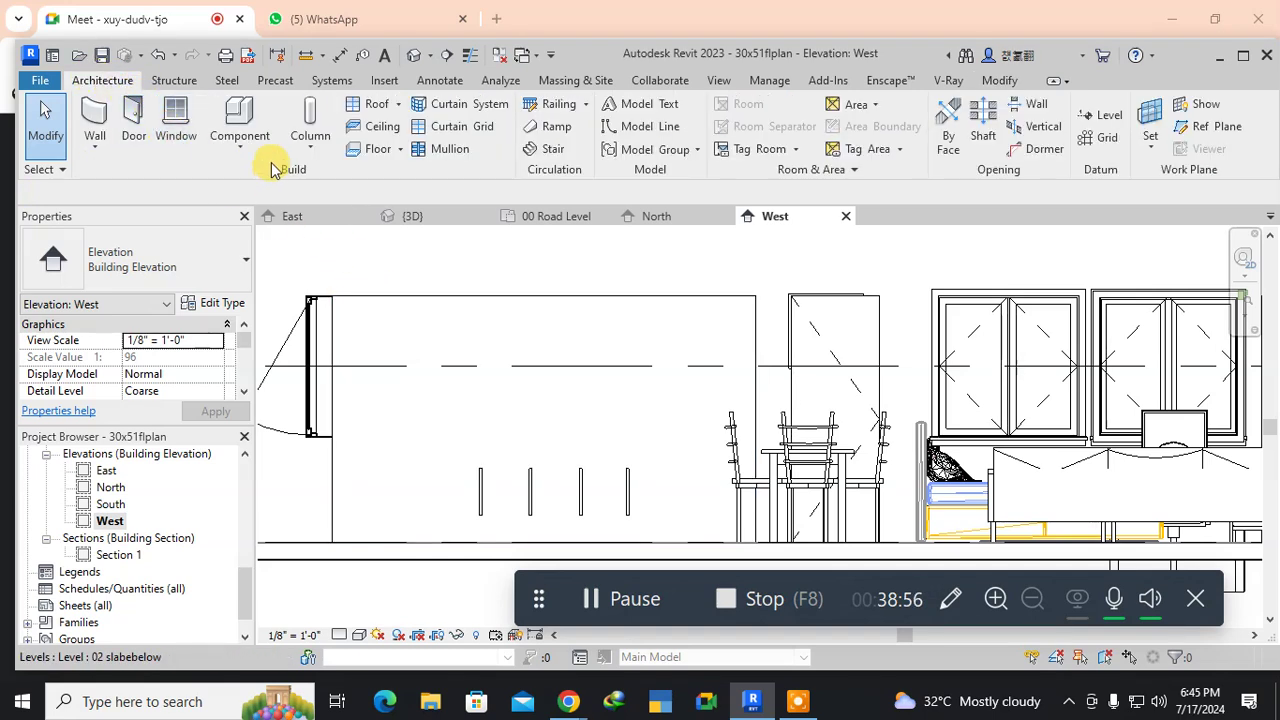
left_click(243, 148)
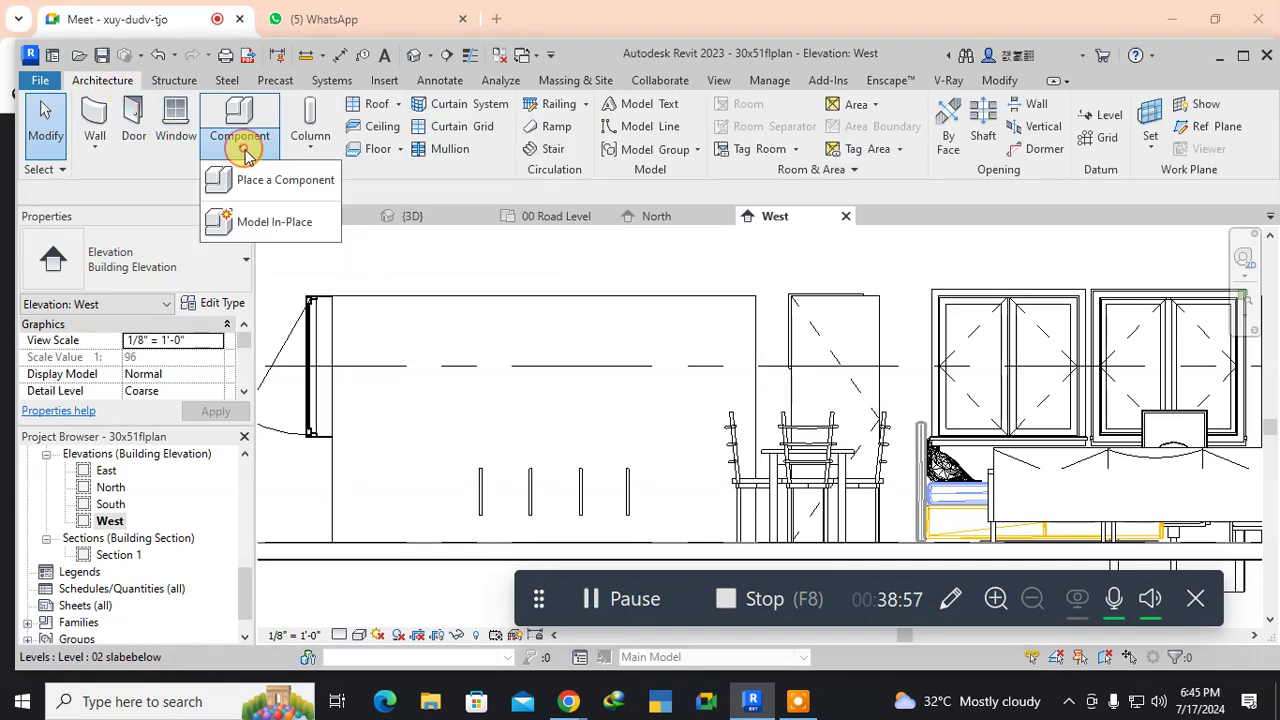
left_click(251, 221)
scroll(190, 340, "down", 3)
scroll(203, 345, "down", 3)
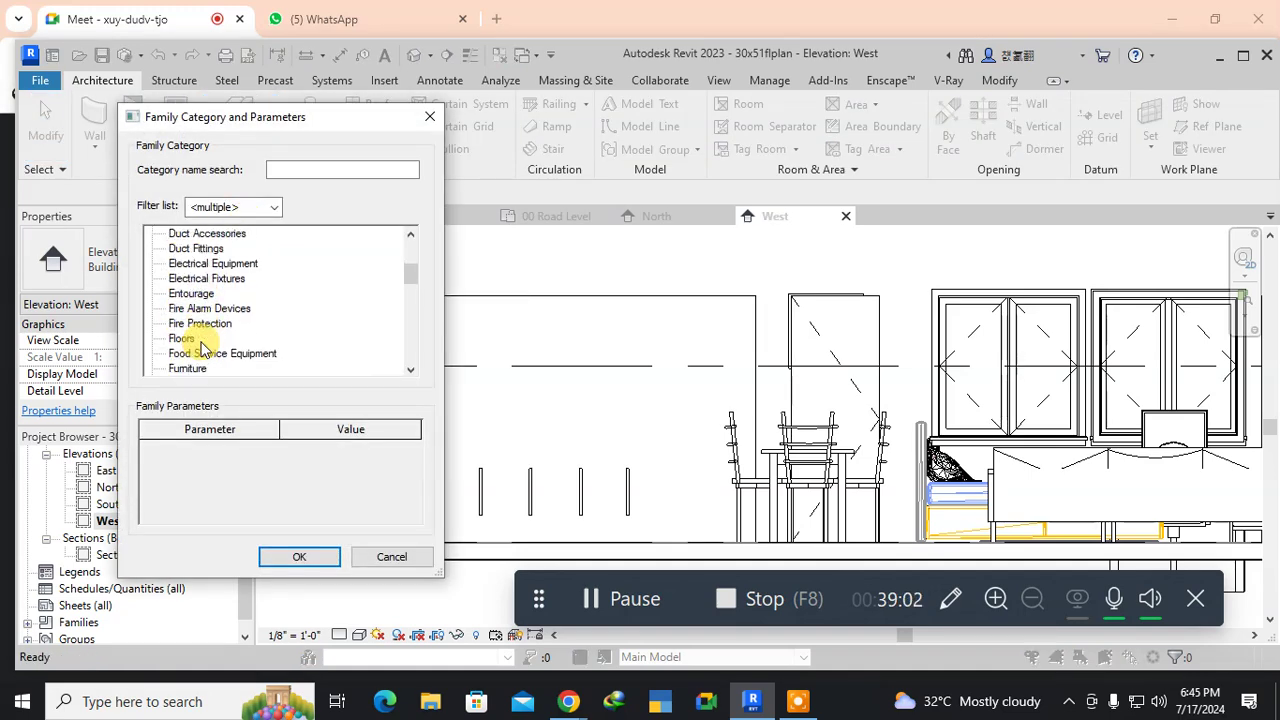
scroll(203, 347, "down", 2)
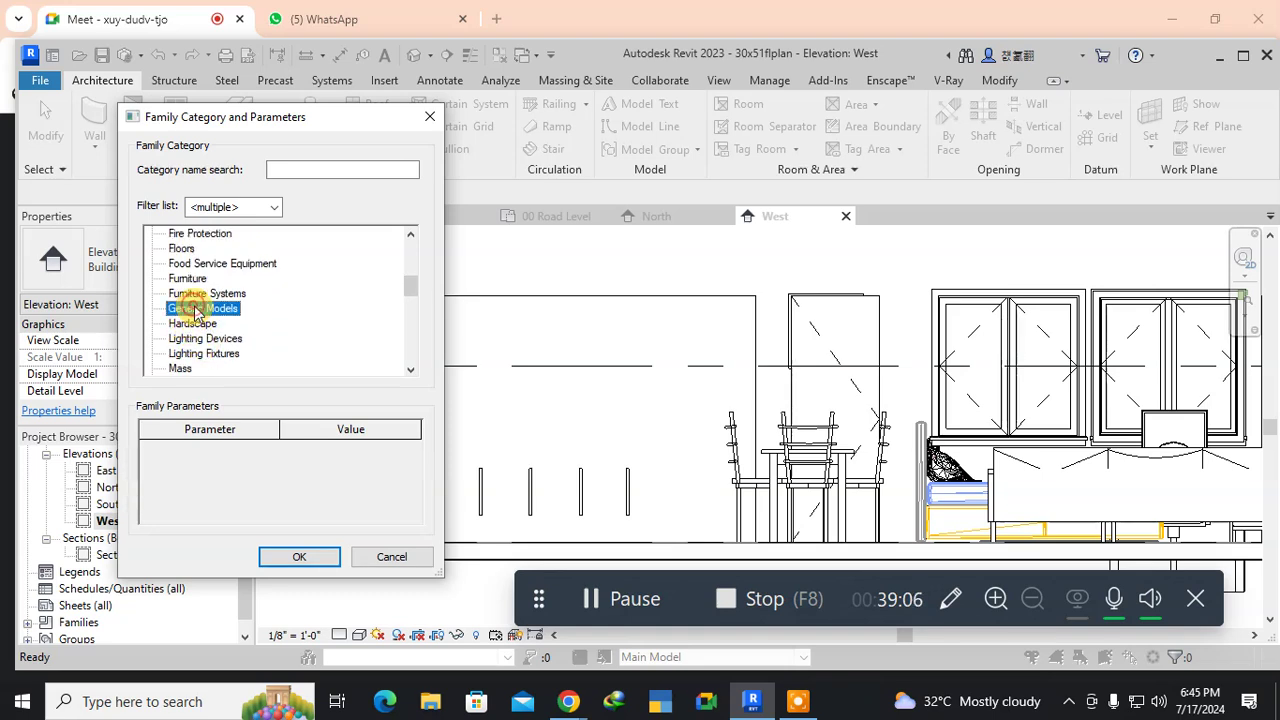
left_click(299, 559)
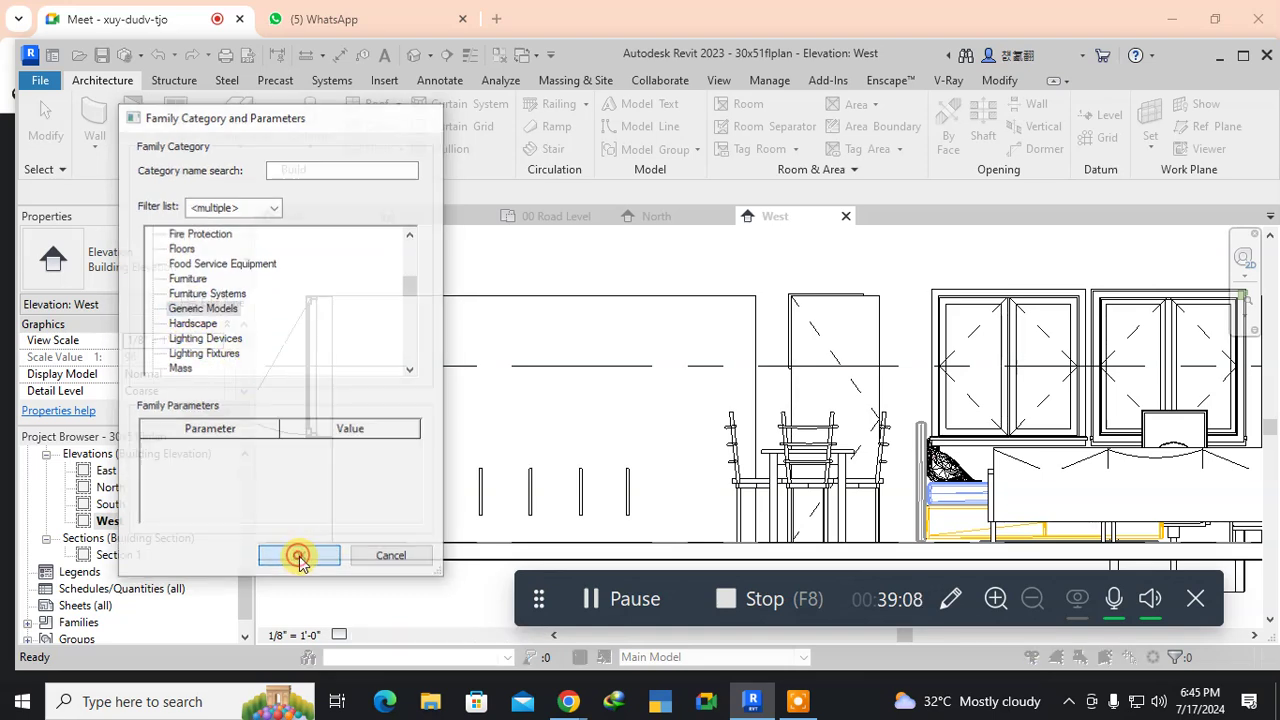
left_click(478, 340)
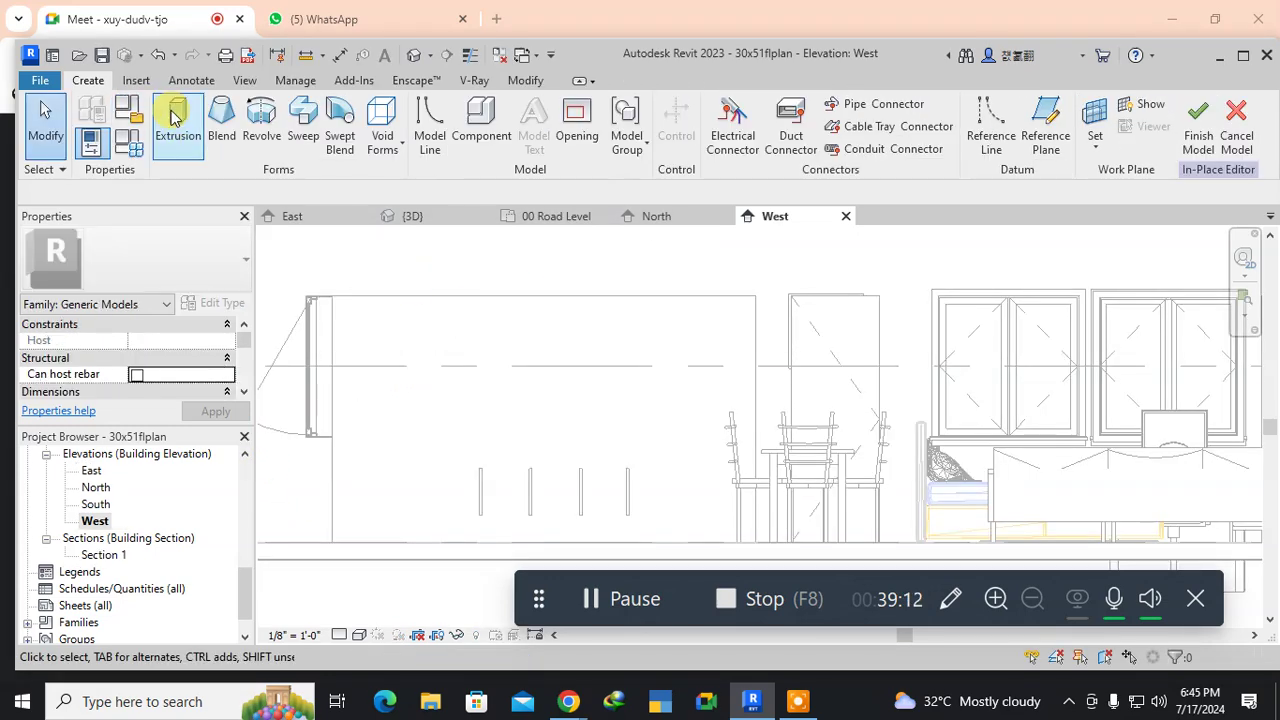
Start an extrusion and pick the partition's face as its work plane.
left_click(175, 117)
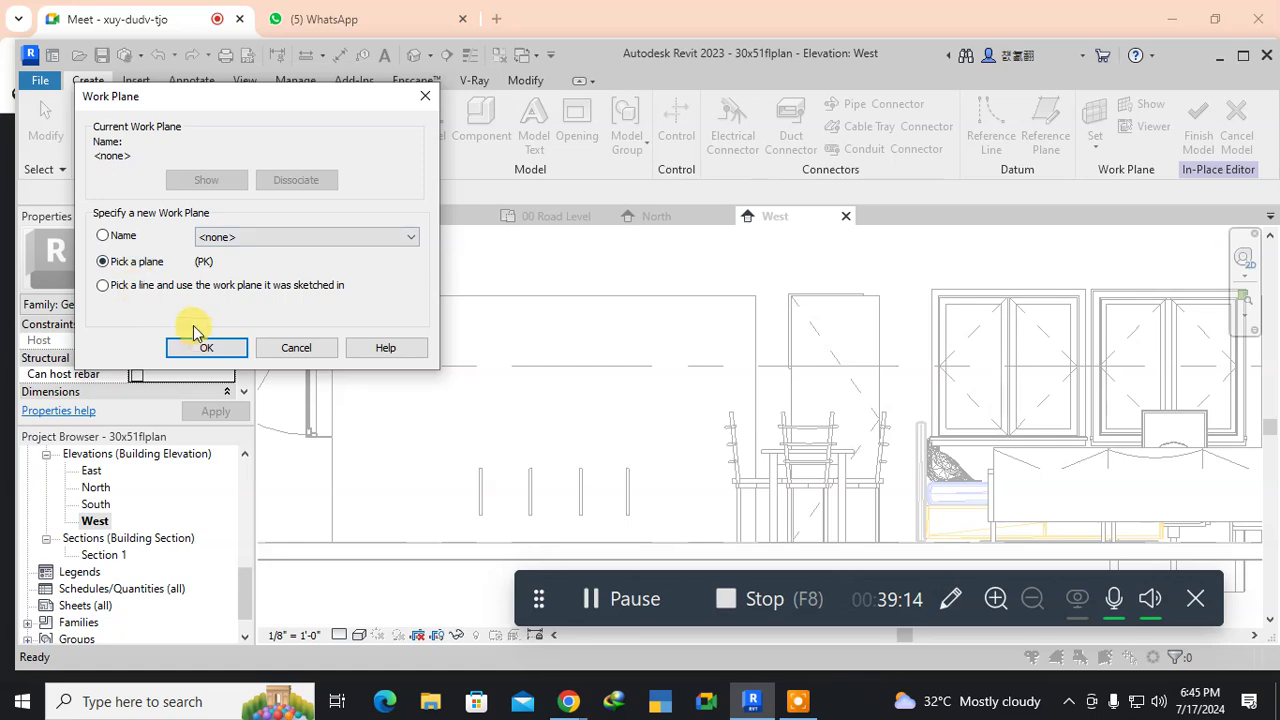
left_click(206, 349)
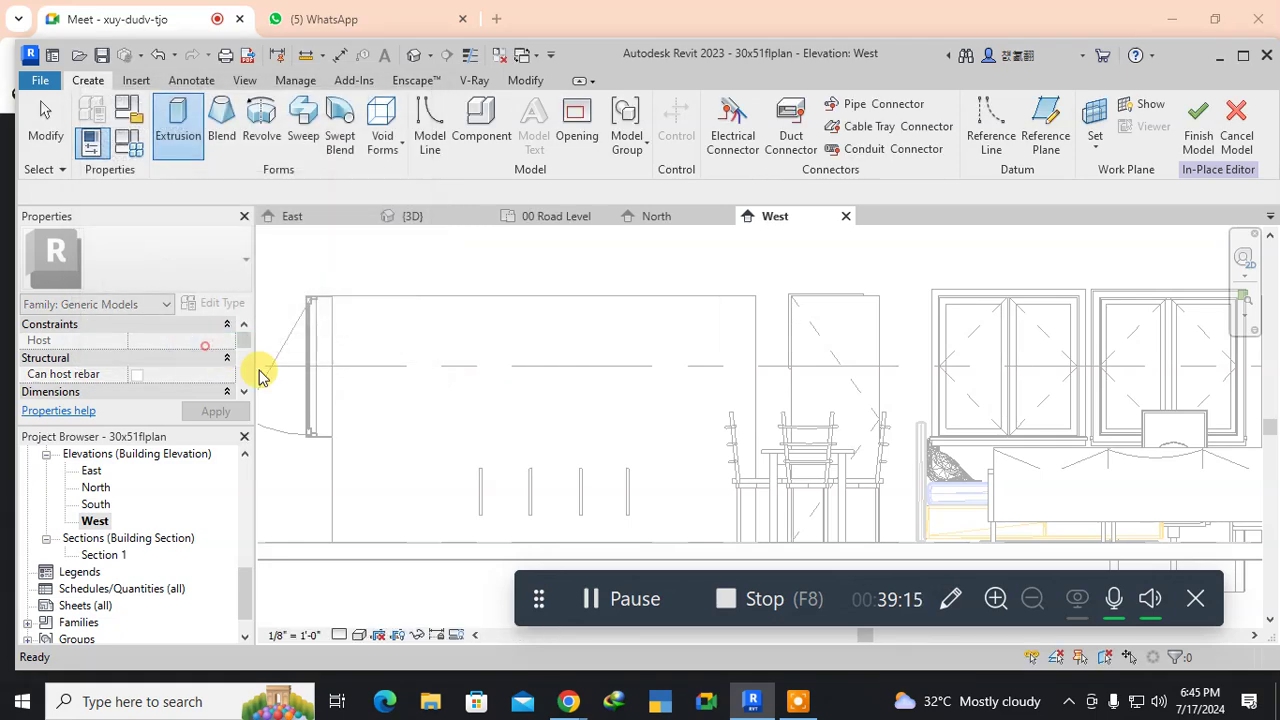
left_click(755, 317)
middle_click_drag(563, 380, 614, 354)
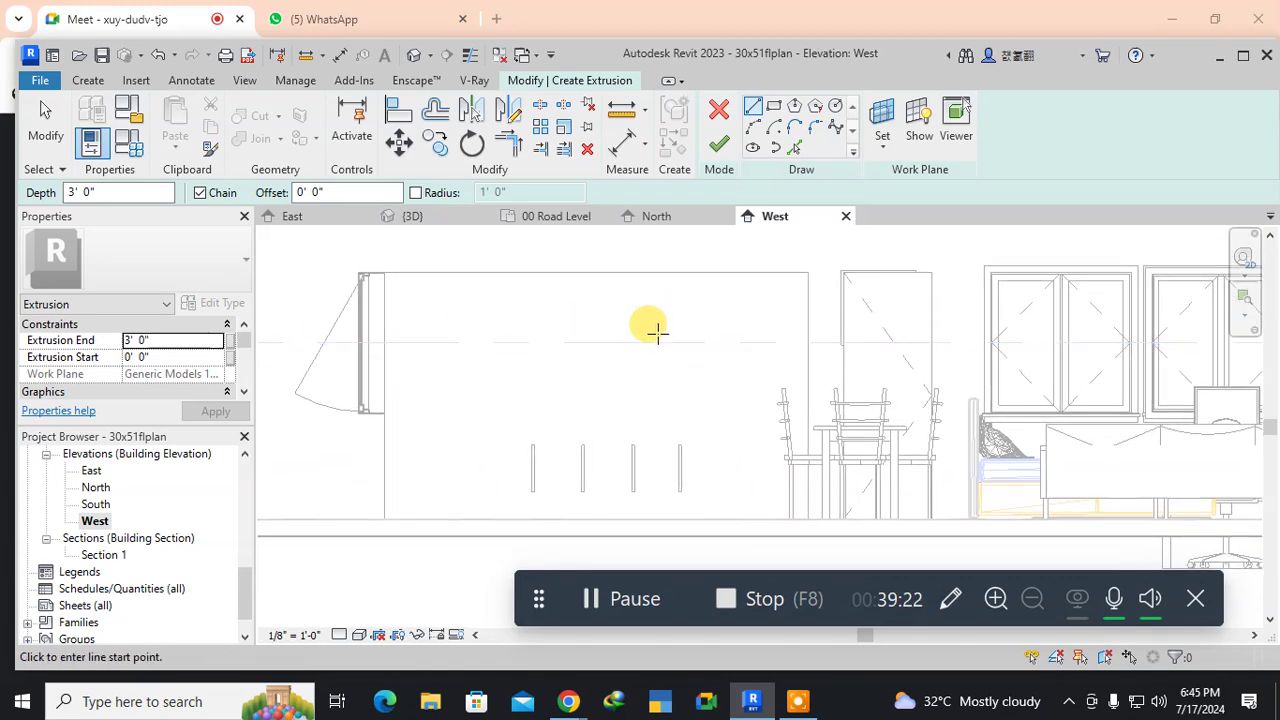
Sketch a tall panel rectangle about 2'-1" wide and 6'-5" high just inside the partition's edge beside the door swing.
left_click(773, 107)
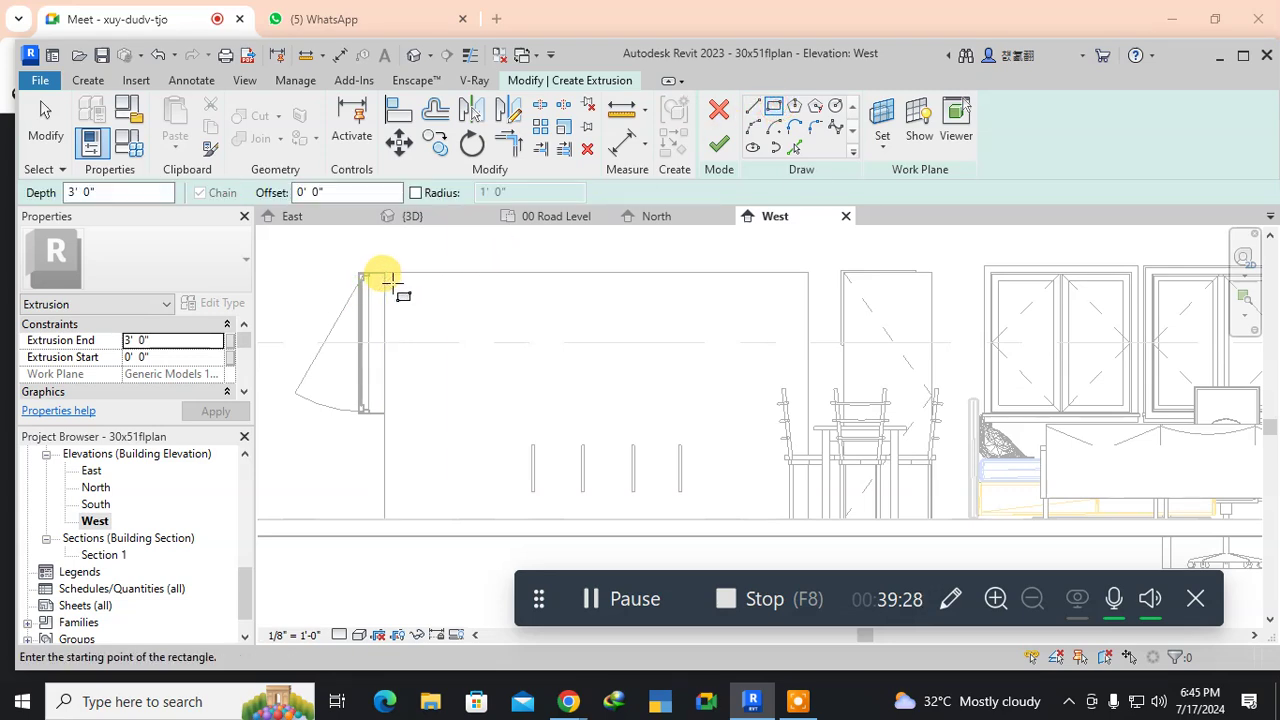
left_click(393, 281)
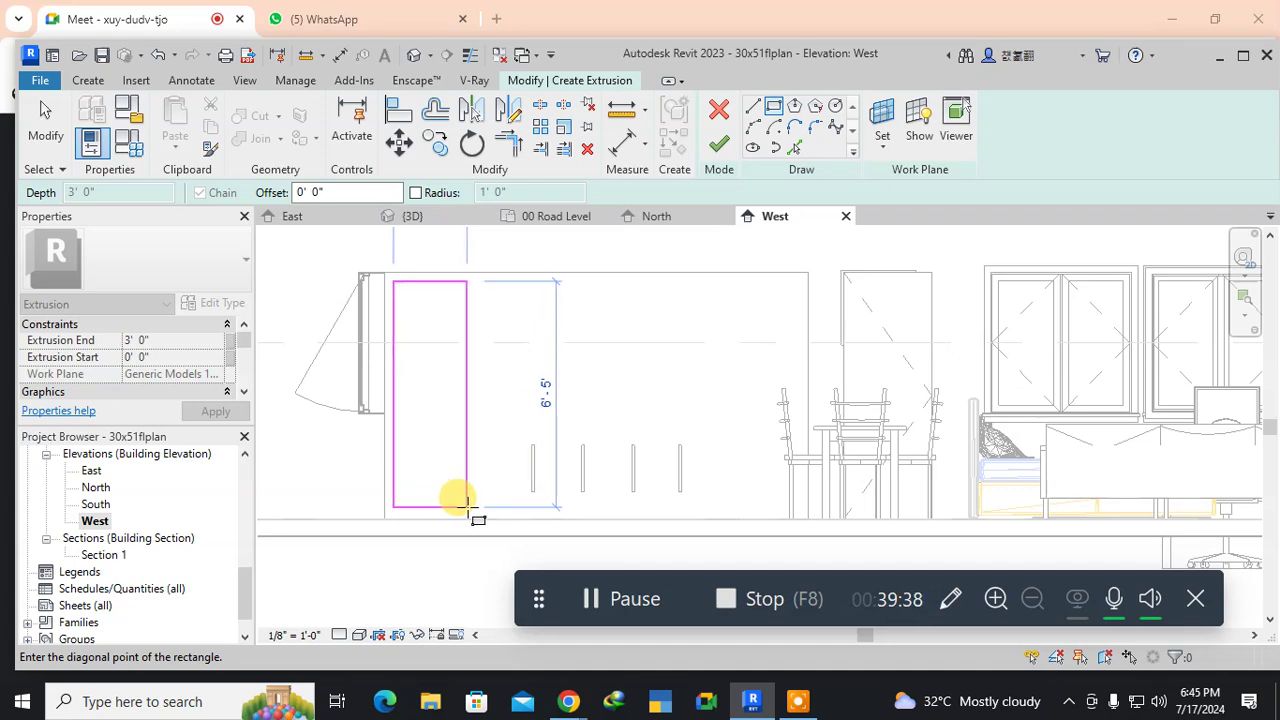
left_click(467, 506)
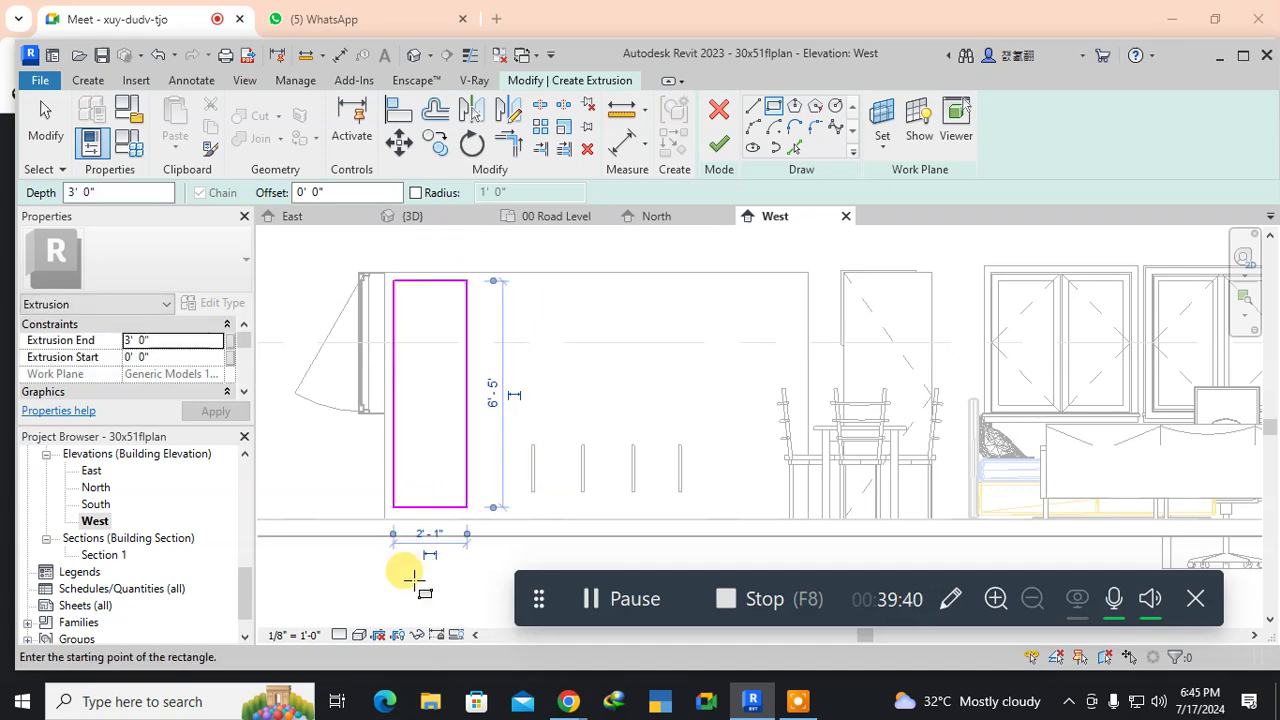
key("Escape")
Copy the whole panel rectangle three times horizontally across the partition with small gaps, placing the first copy 2'-7" from the original.
left_click(467, 405)
left_click(410, 281, "ctrl")
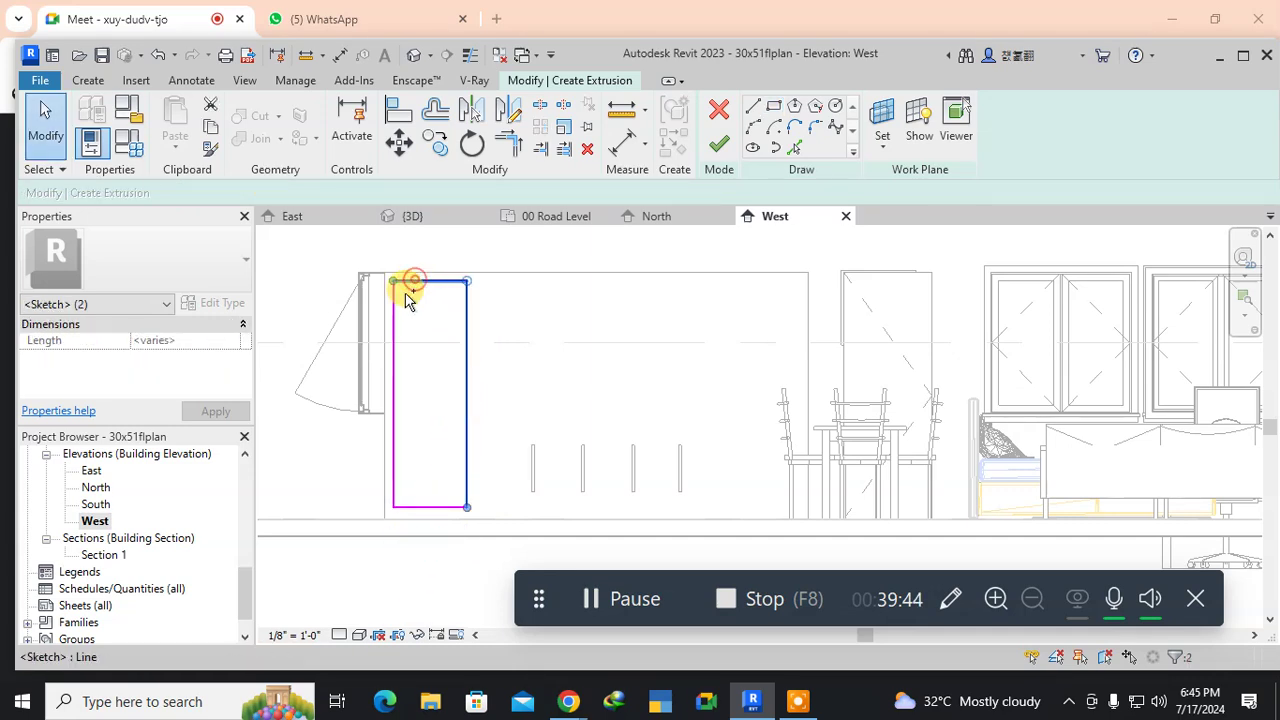
left_click(395, 335, "ctrl")
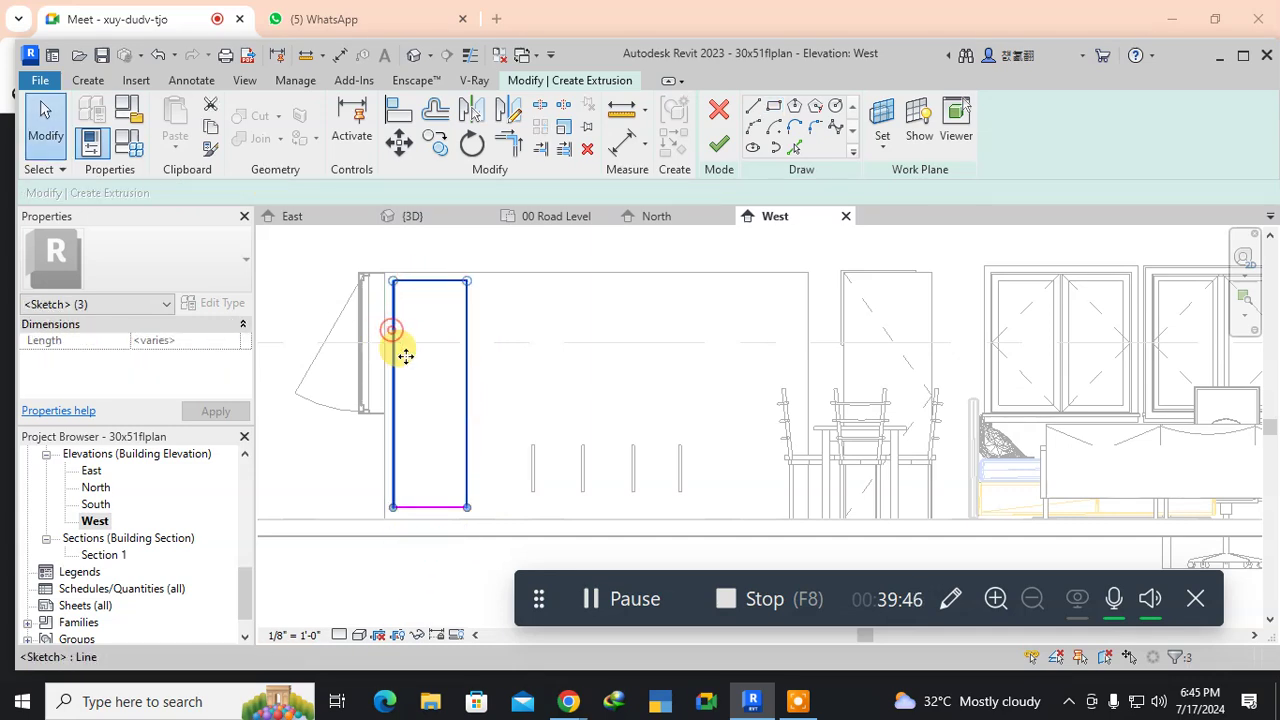
left_click(416, 508, "ctrl")
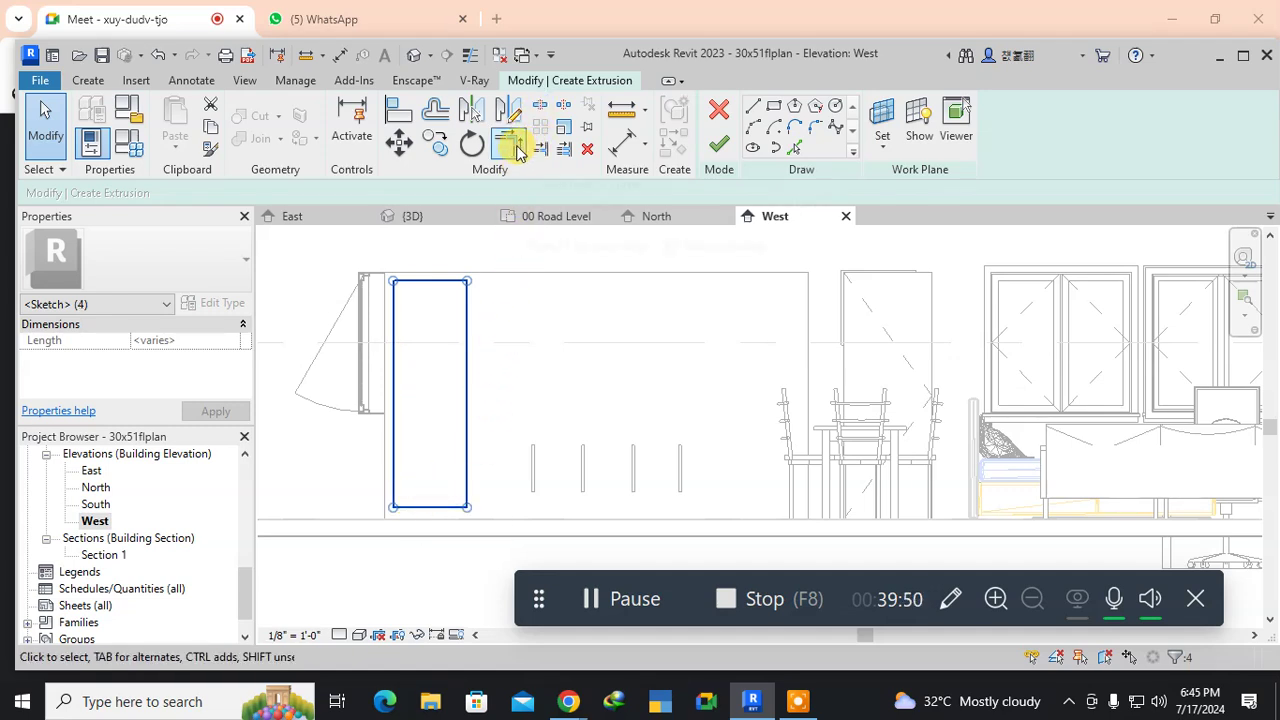
left_click(437, 146)
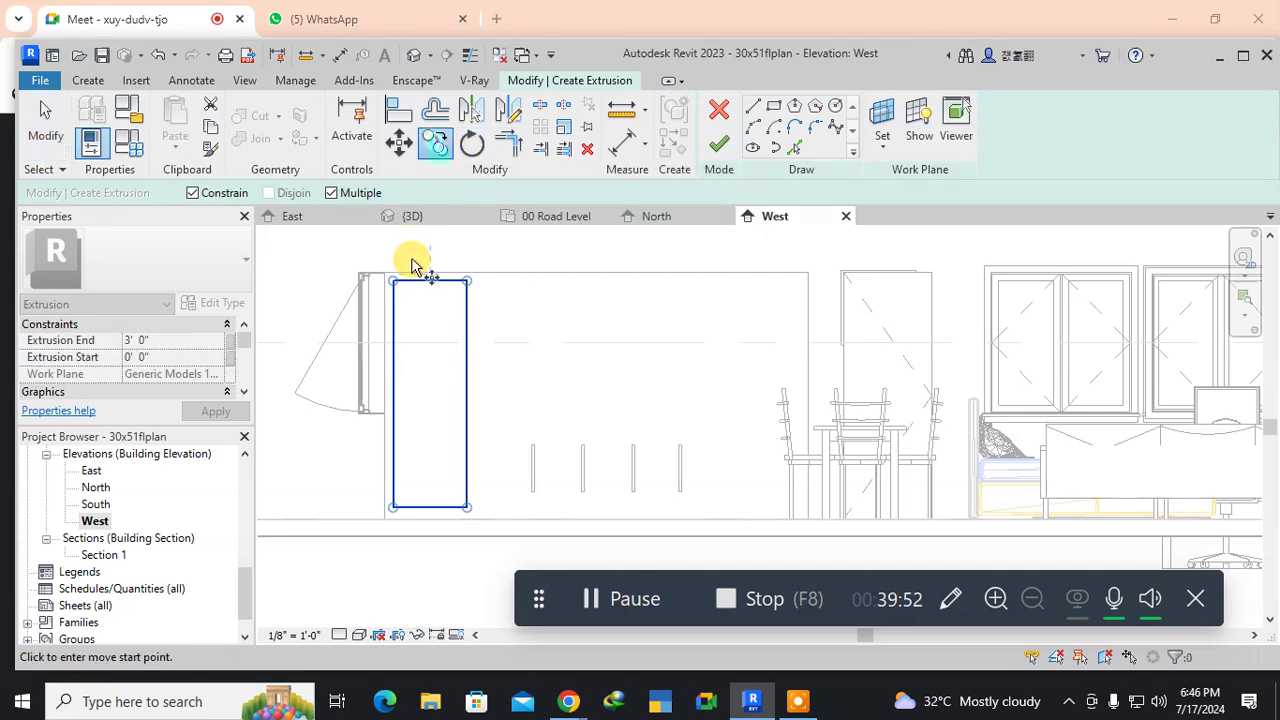
left_click(394, 508)
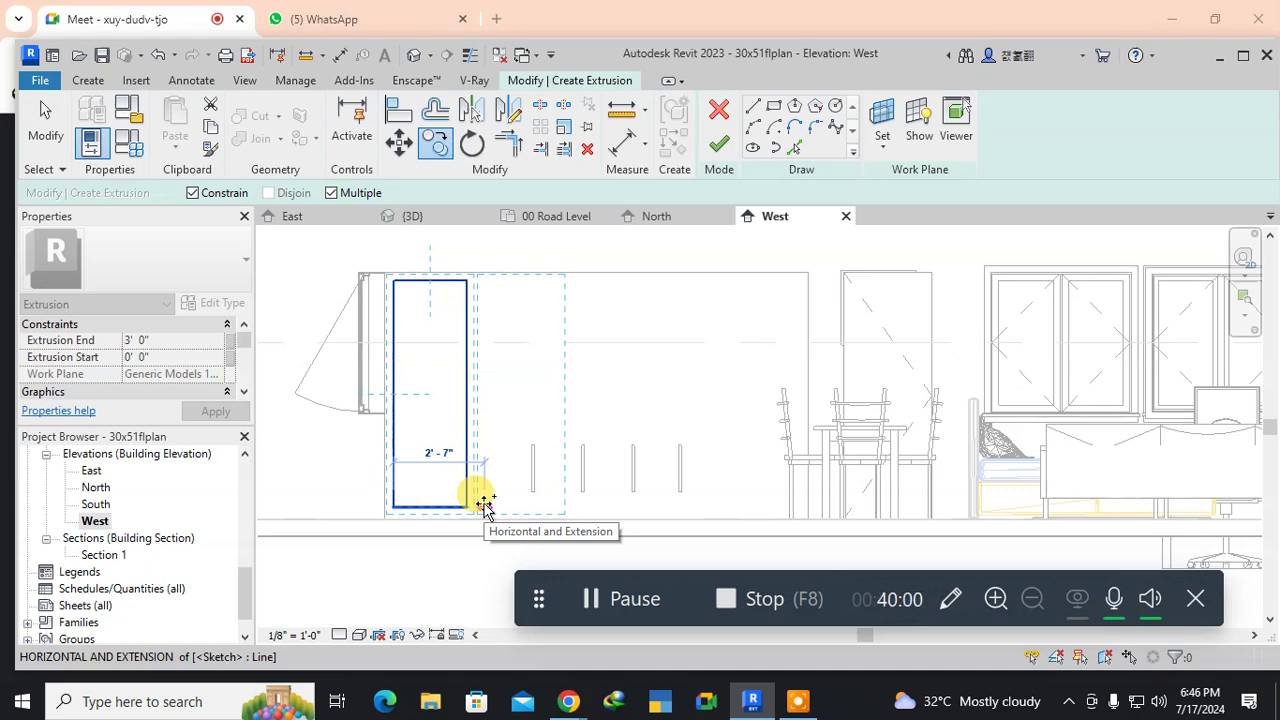
left_click(484, 505)
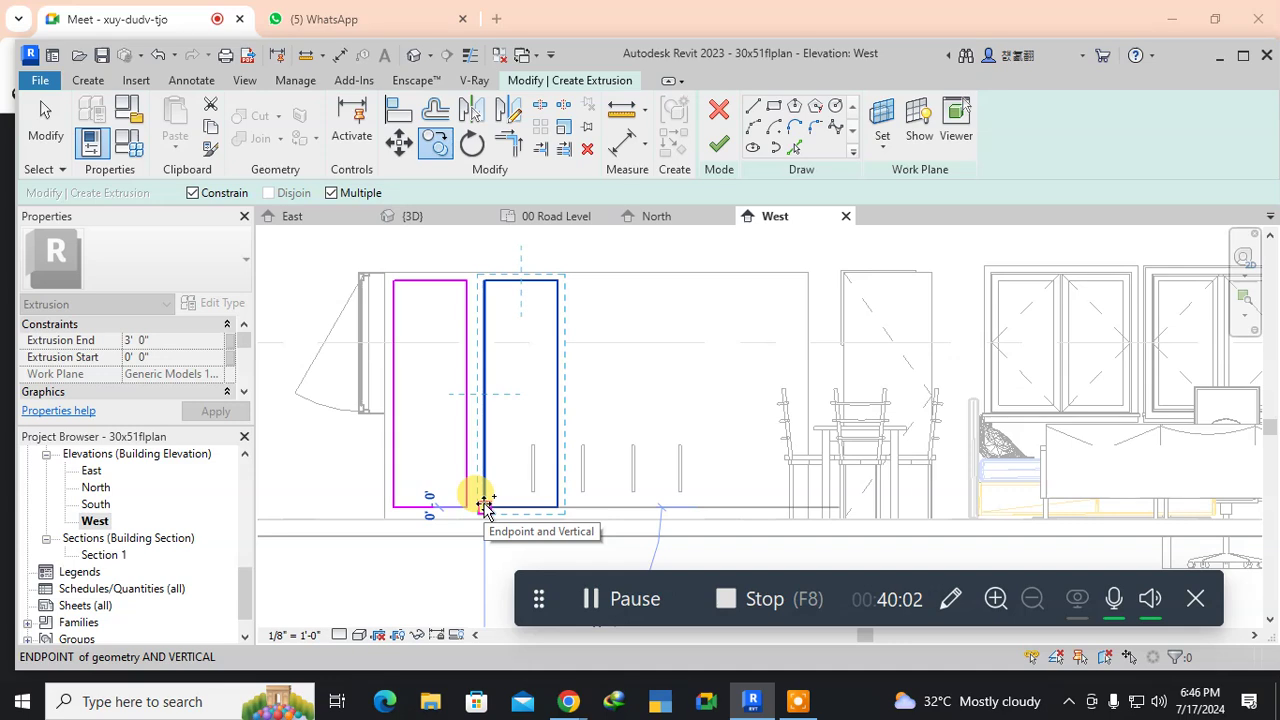
left_click(568, 505)
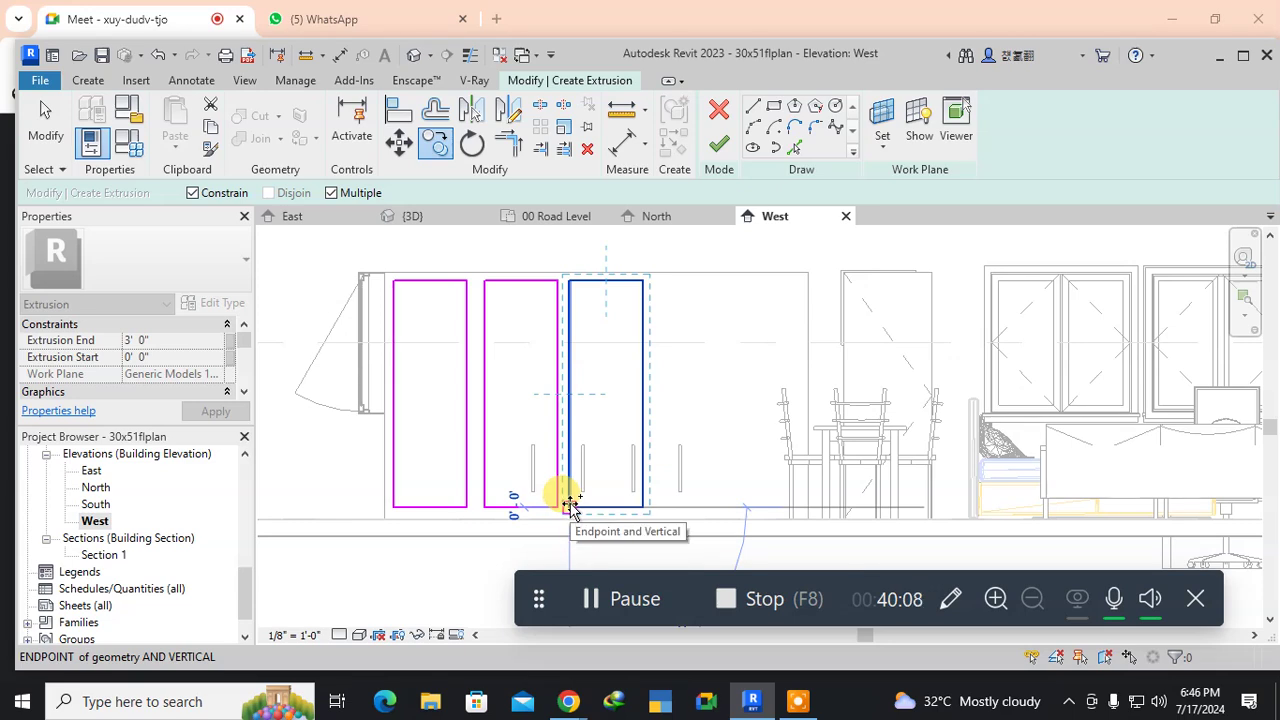
left_click(655, 505)
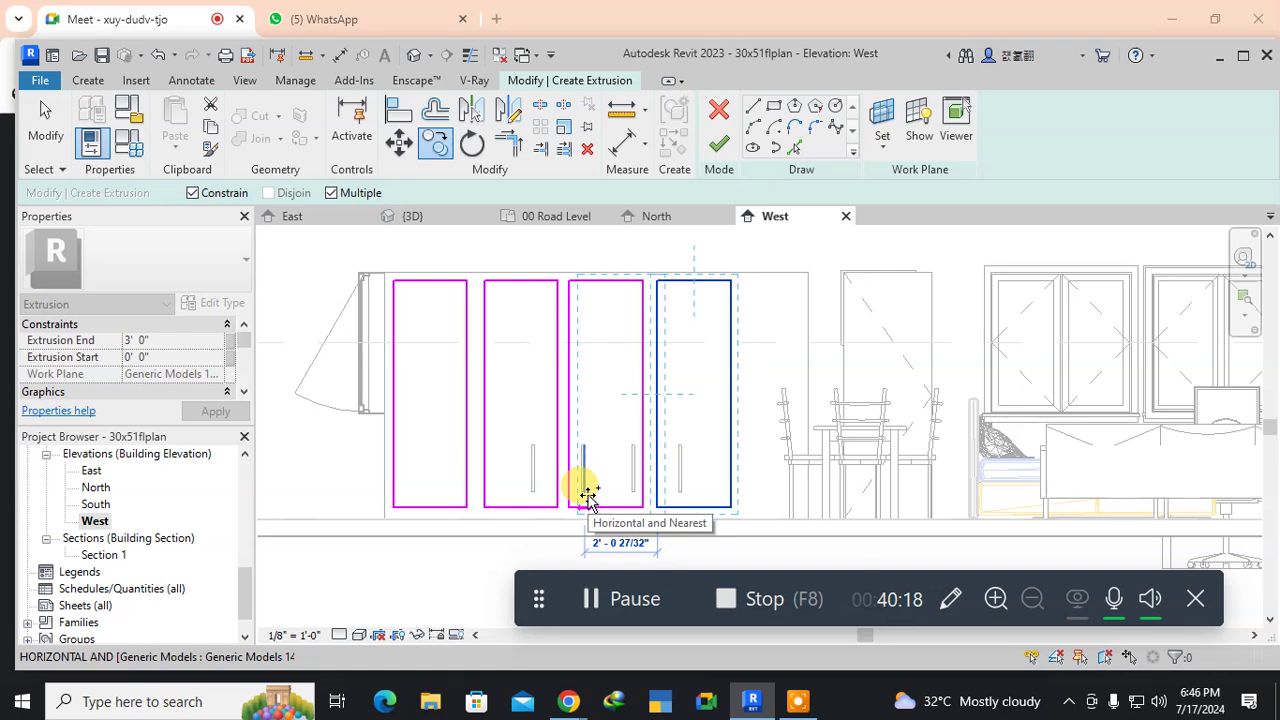
key("Escape")
key("Escape")
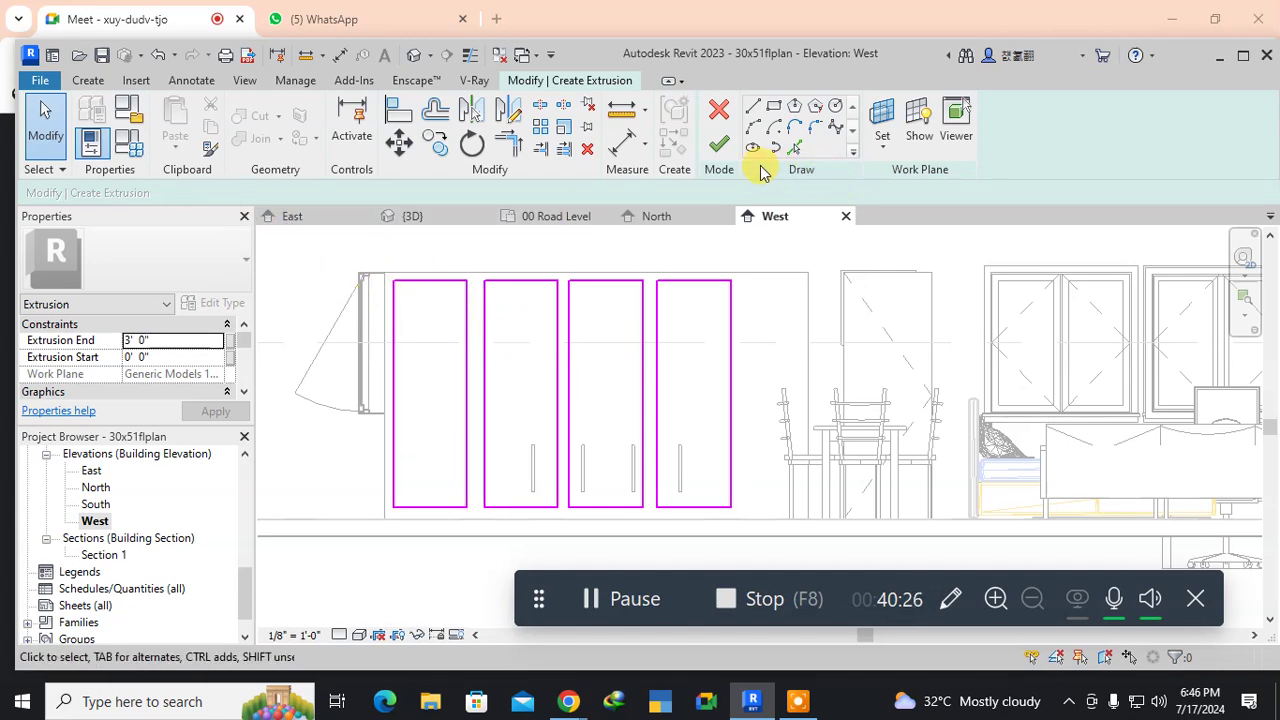
Finish the sketch of the four panels and set the extrusion end to 0' 1".
left_click(721, 152)
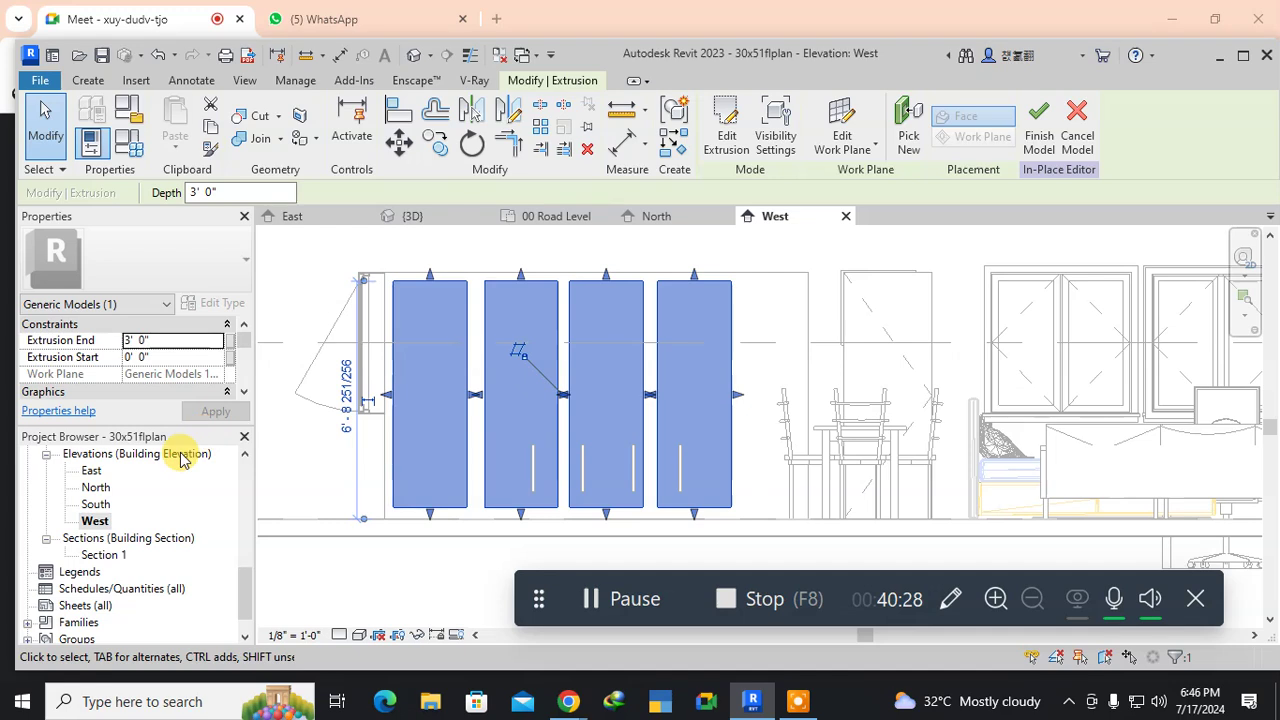
left_click(170, 342)
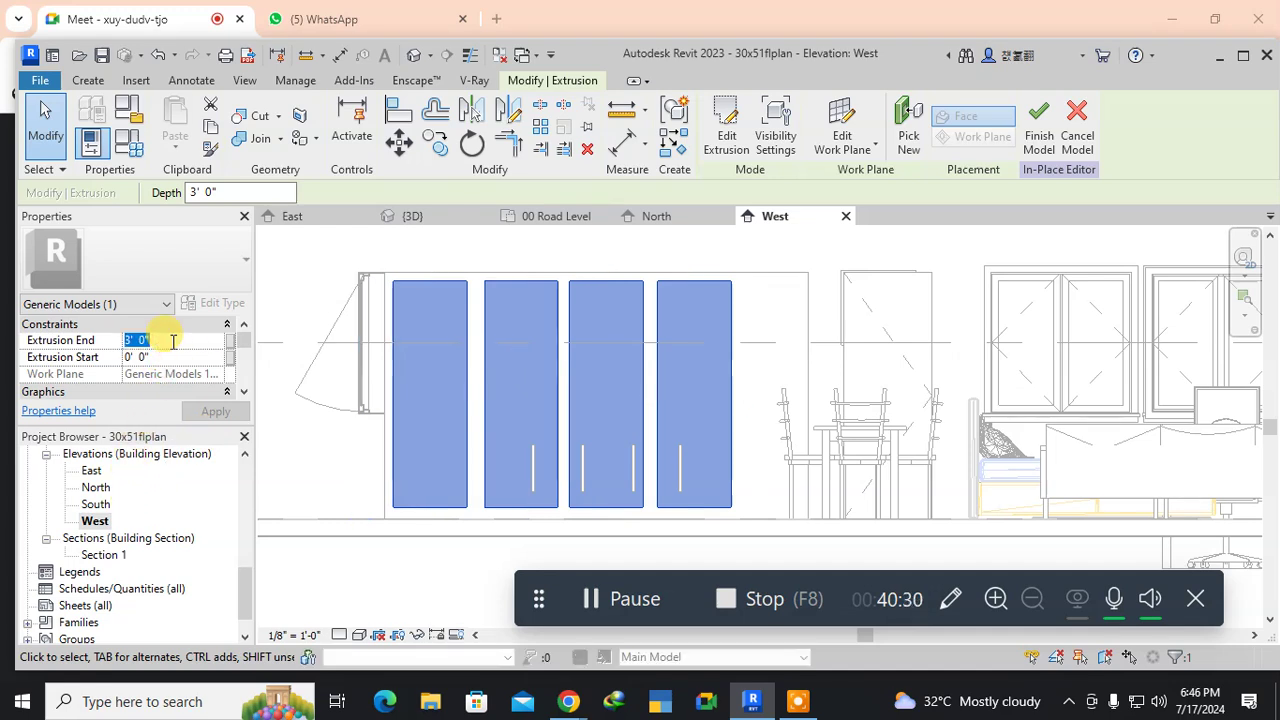
type("0")
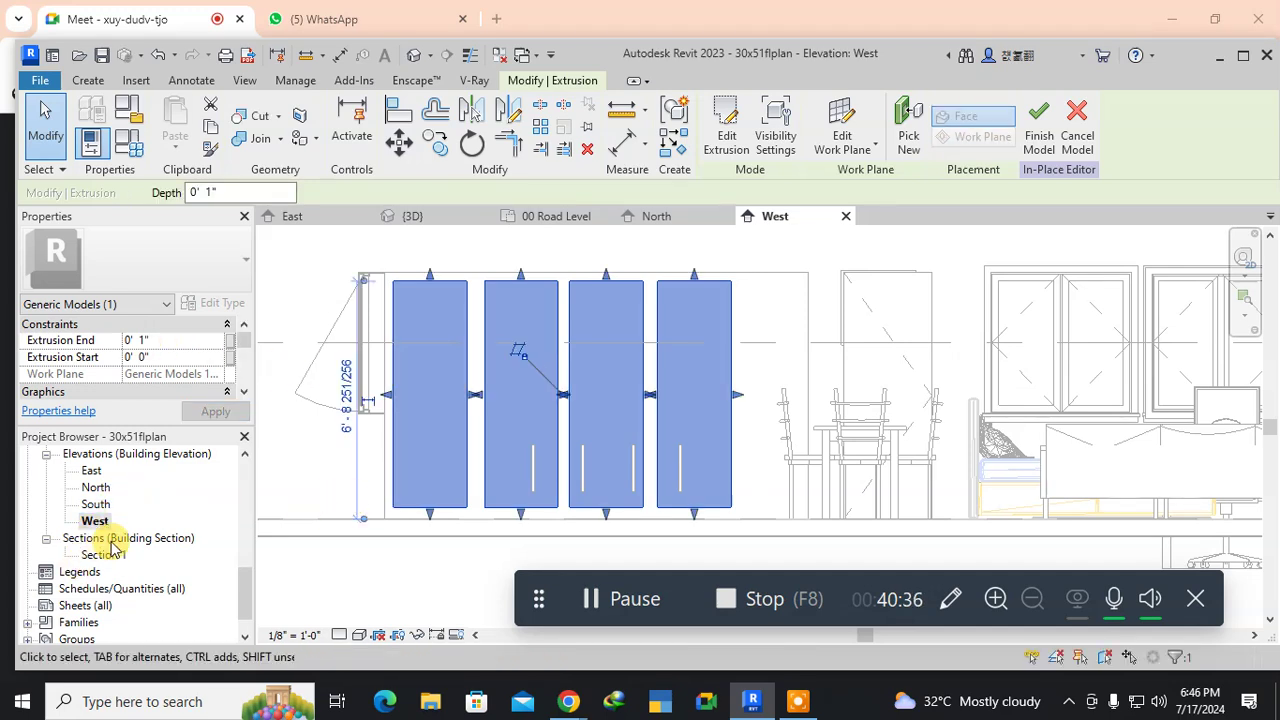
Open the {3D} view, check the four extruded panels on the partition's face, and finish the in-place model.
scroll(137, 538, "down", 1)
scroll(137, 538, "up", 5)
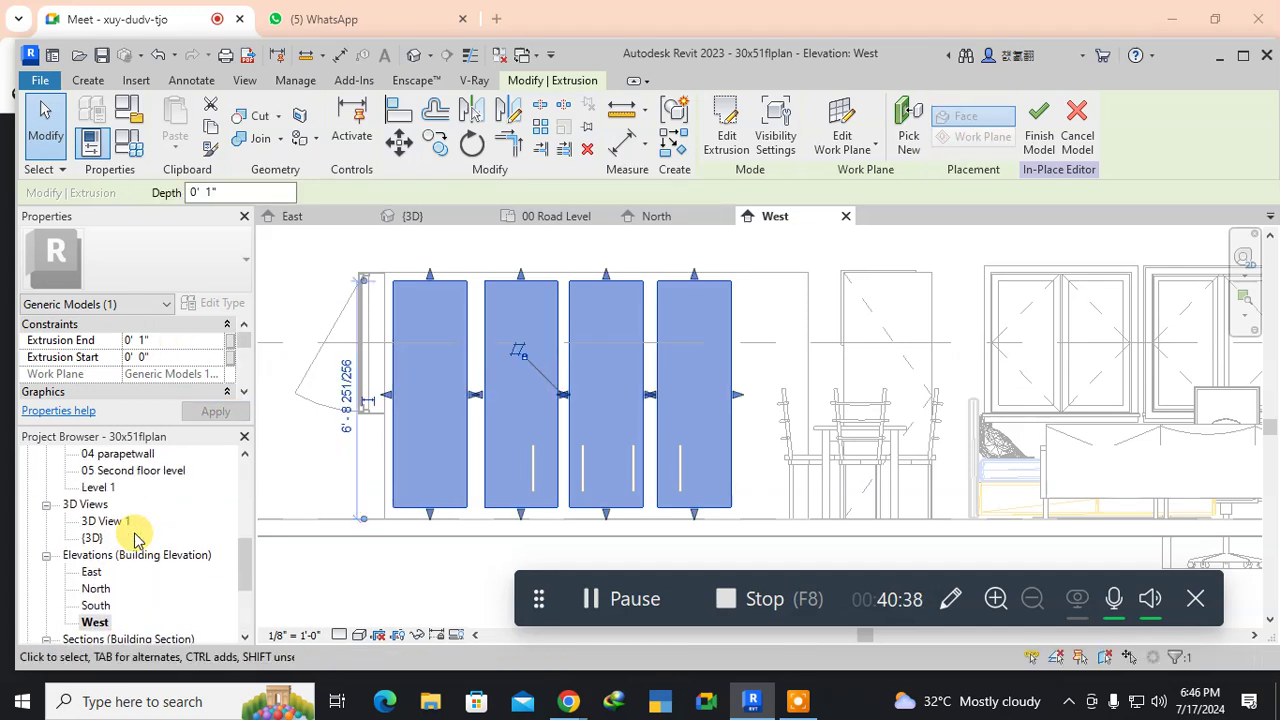
scroll(137, 538, "down", 2)
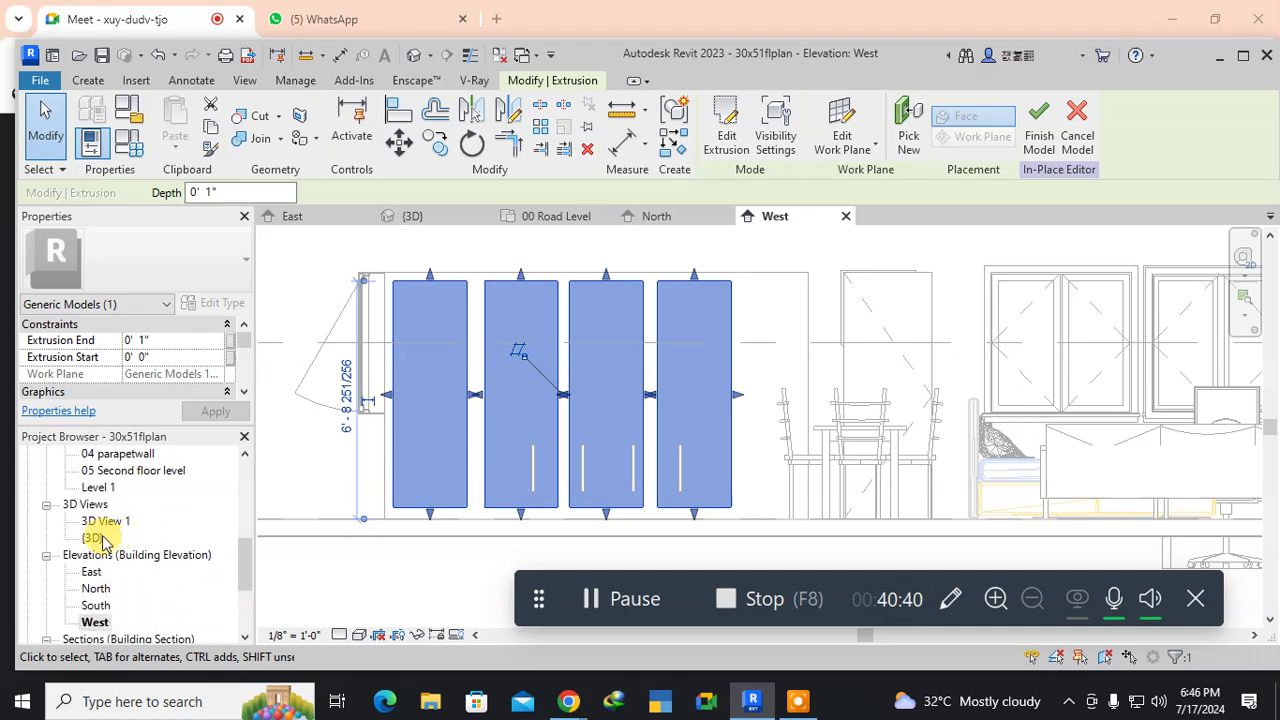
left_click(92, 538)
double_click(92, 538)
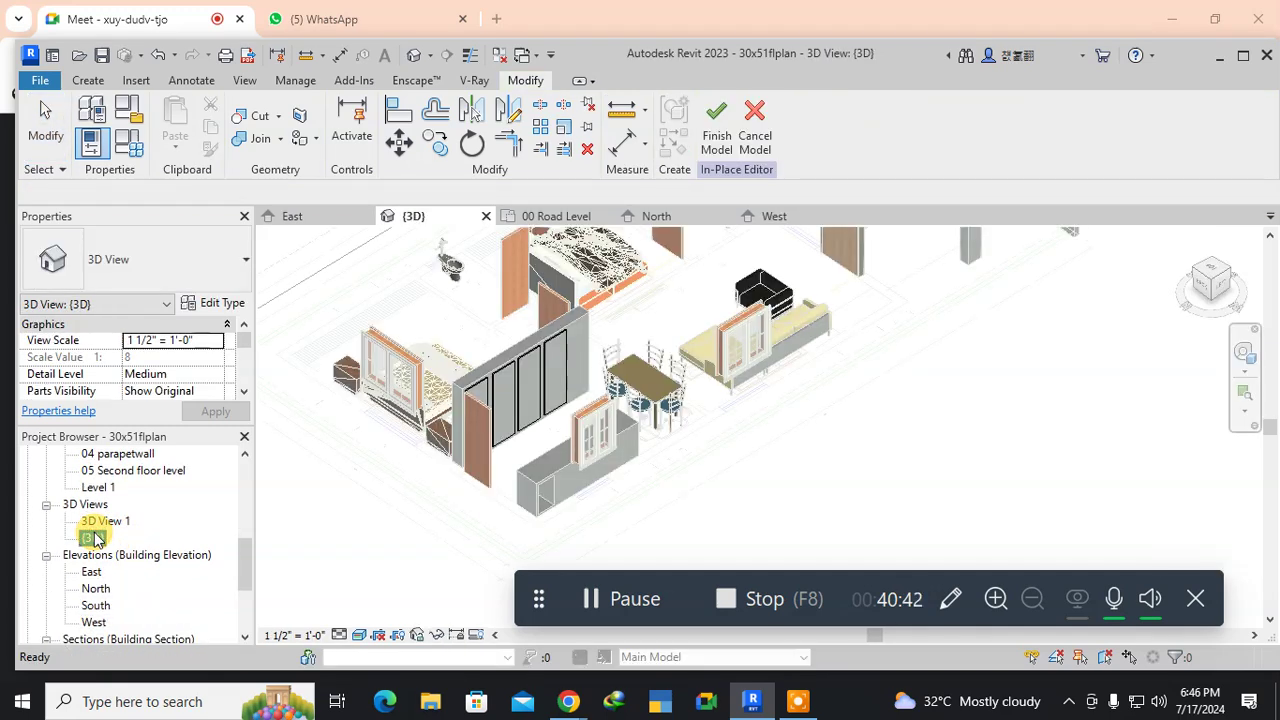
scroll(524, 381, "up", 5)
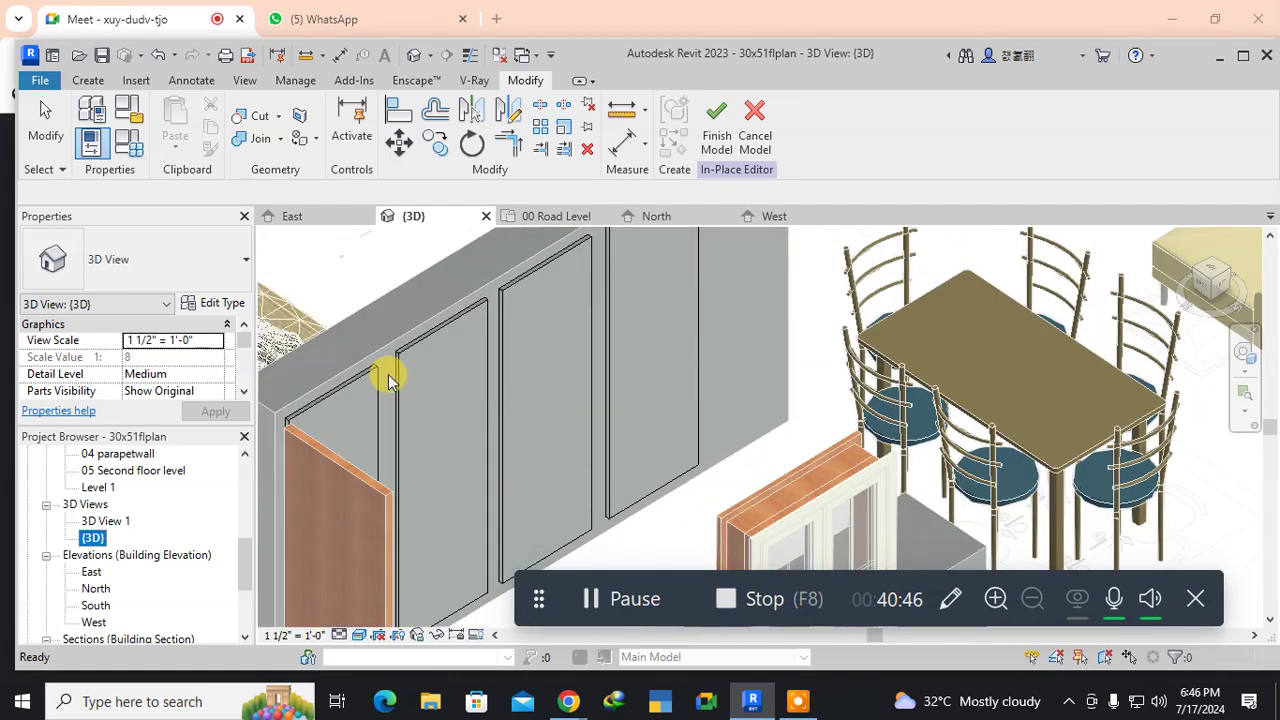
left_click(403, 352)
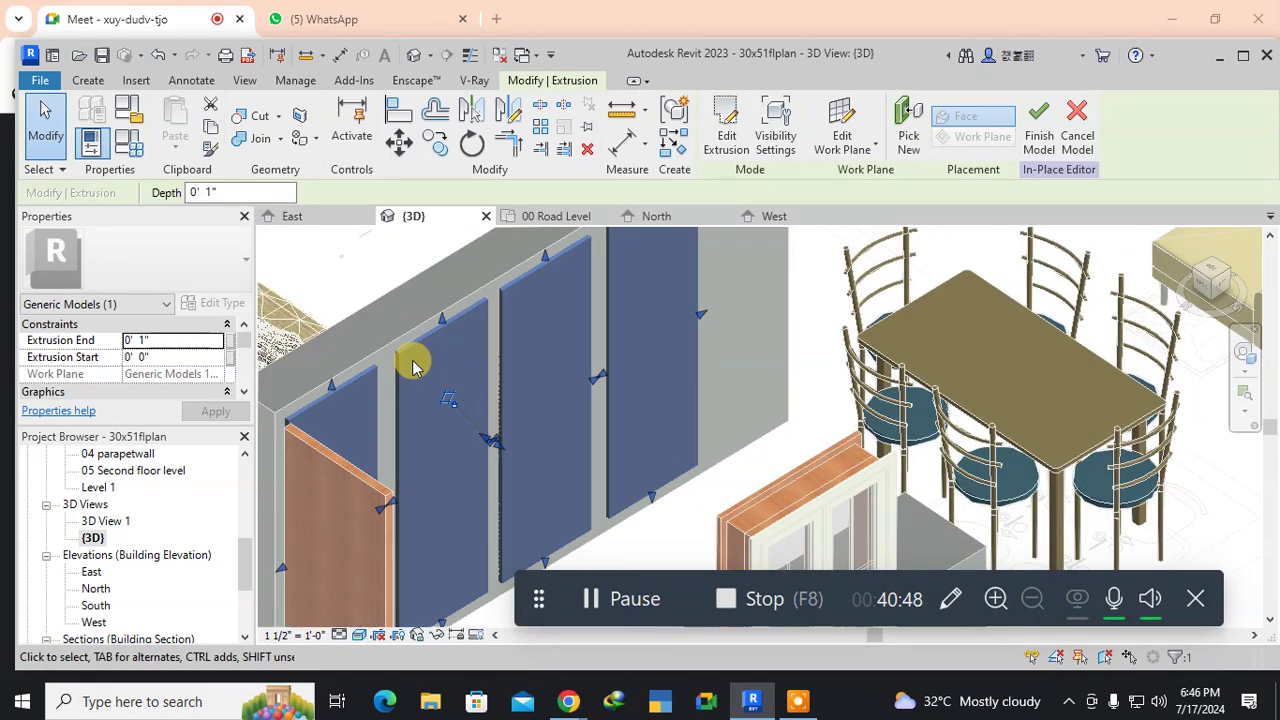
scroll(413, 366, "down", 1)
scroll(413, 366, "down", 2)
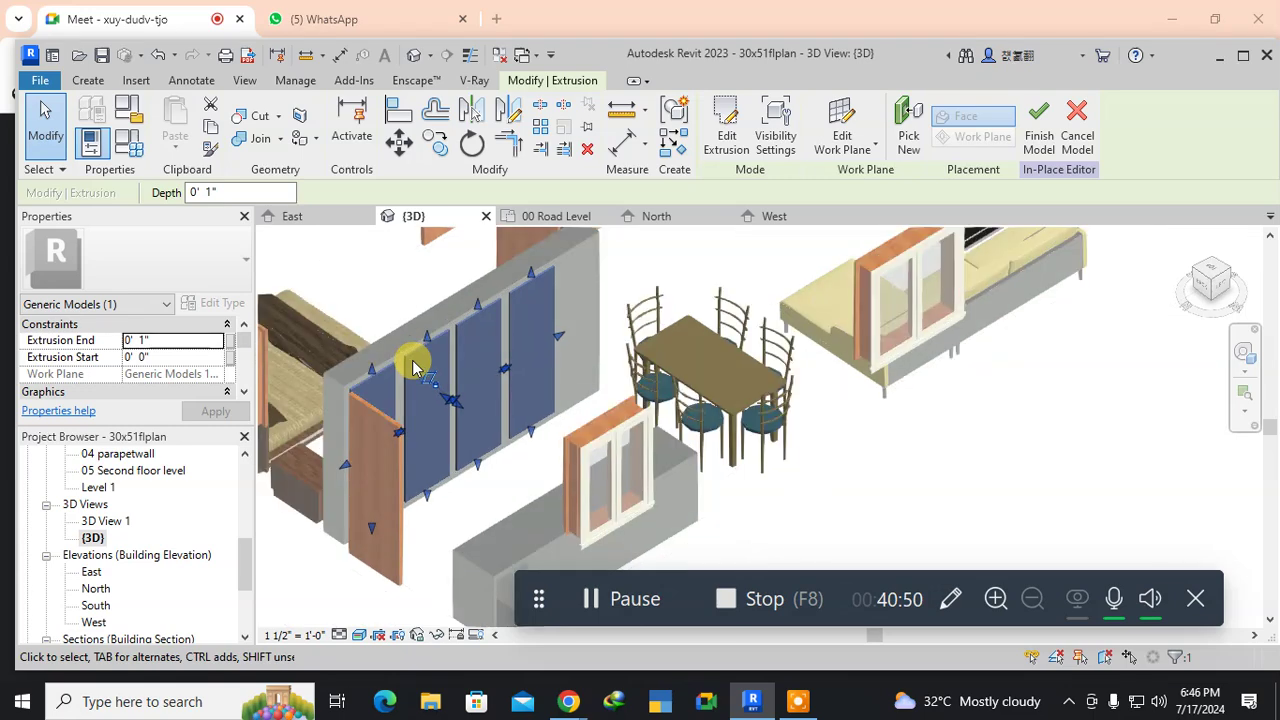
scroll(413, 366, "up", 1)
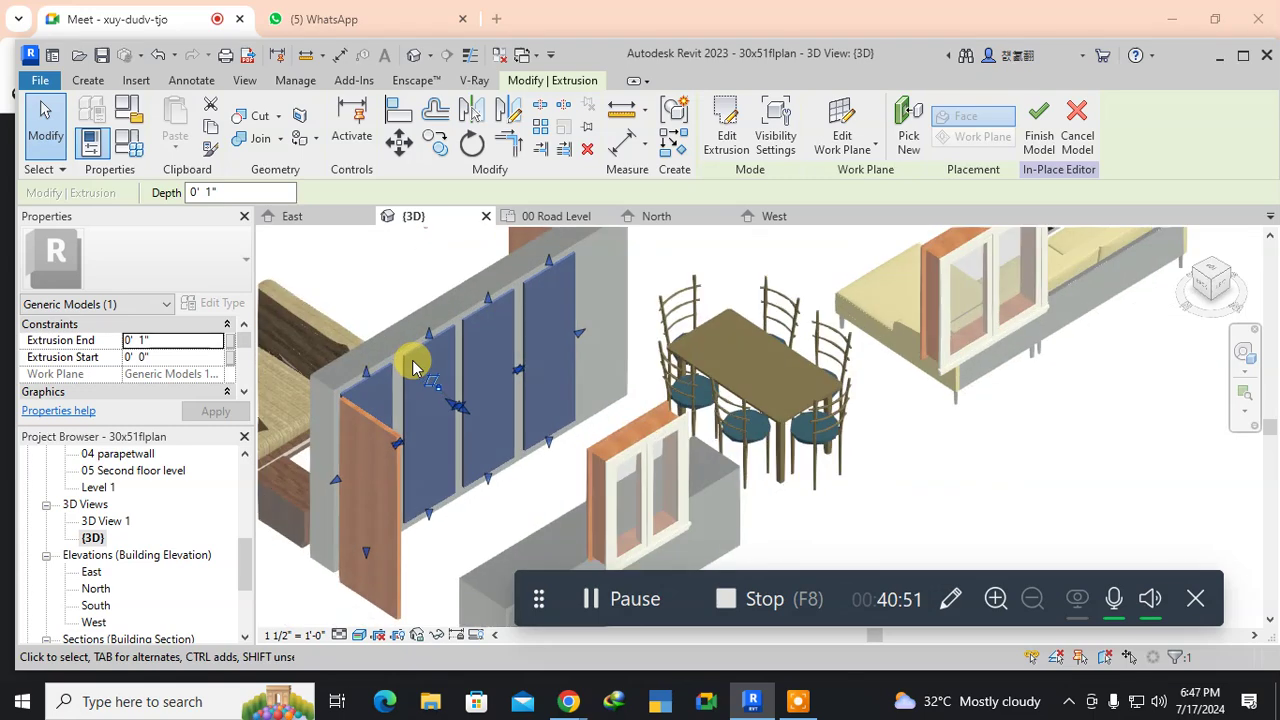
left_click(1040, 118)
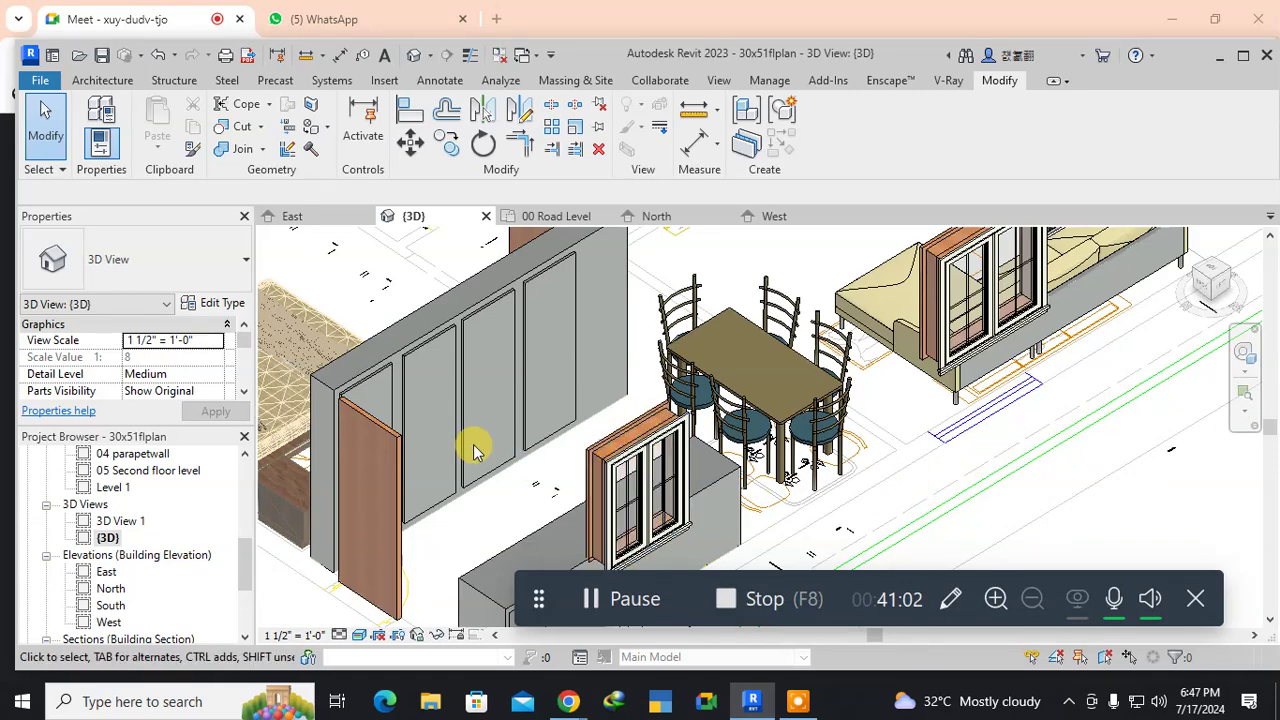
Reveal the hidden elements in the 3D view and unhide the category of the 9" exterior wall, then leave reveal mode.
scroll(400, 390, "down", 4)
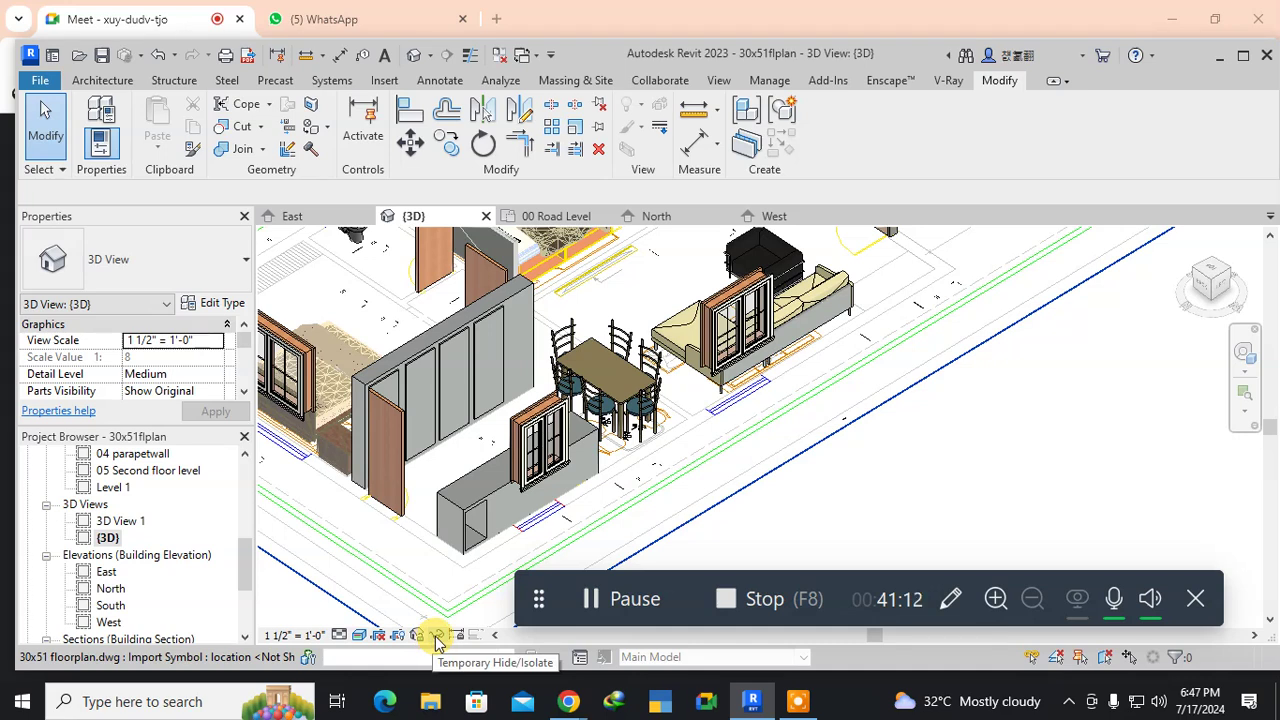
left_click(437, 636)
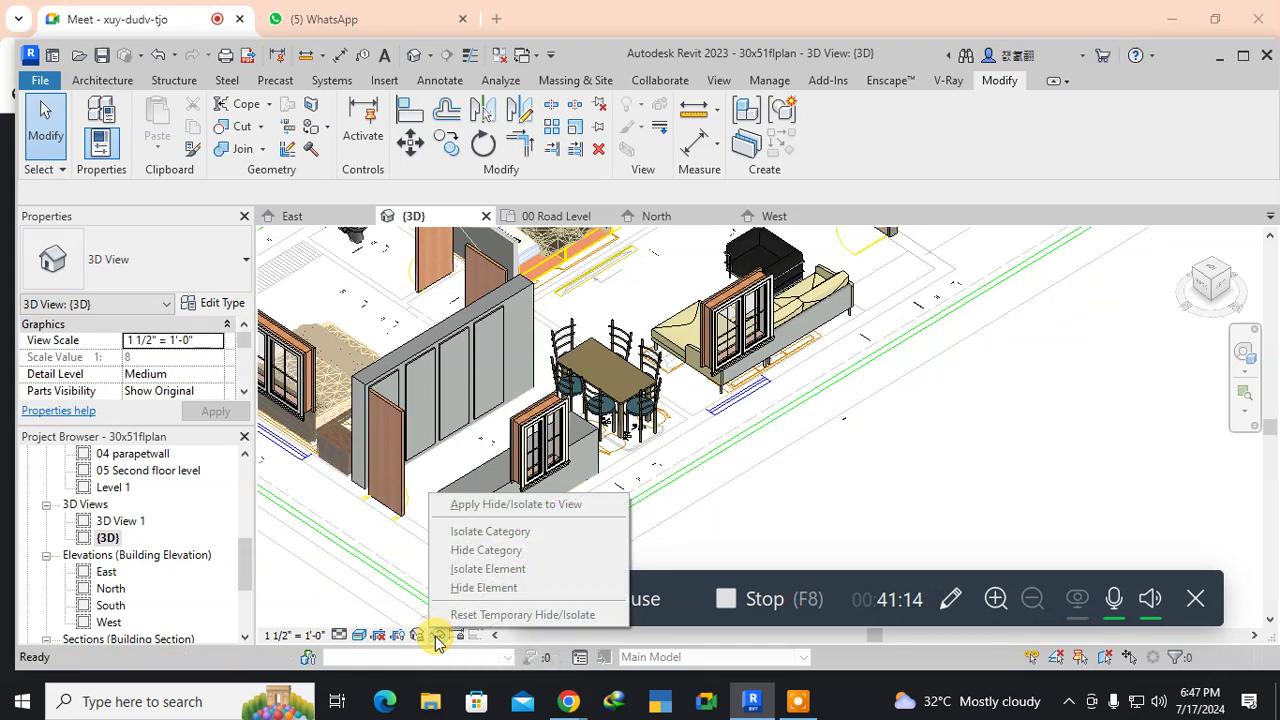
left_click(333, 589)
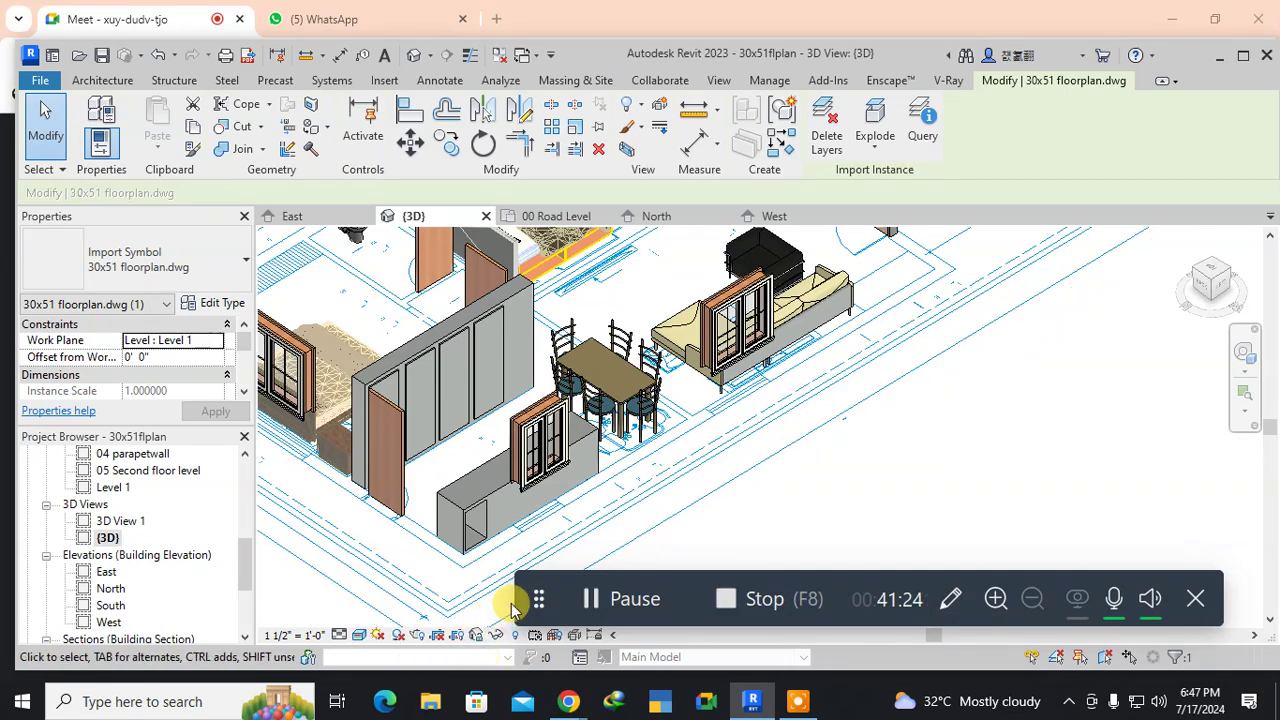
left_click_drag(521, 600, 586, 563)
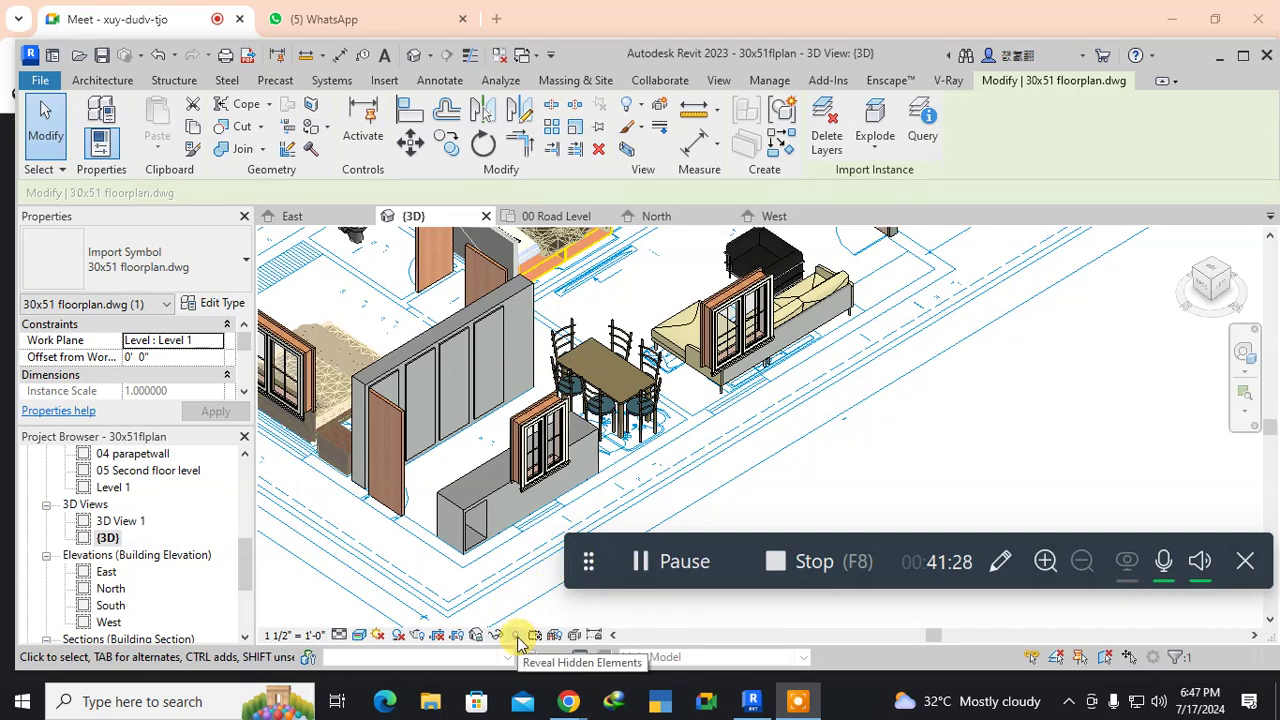
left_click(517, 636)
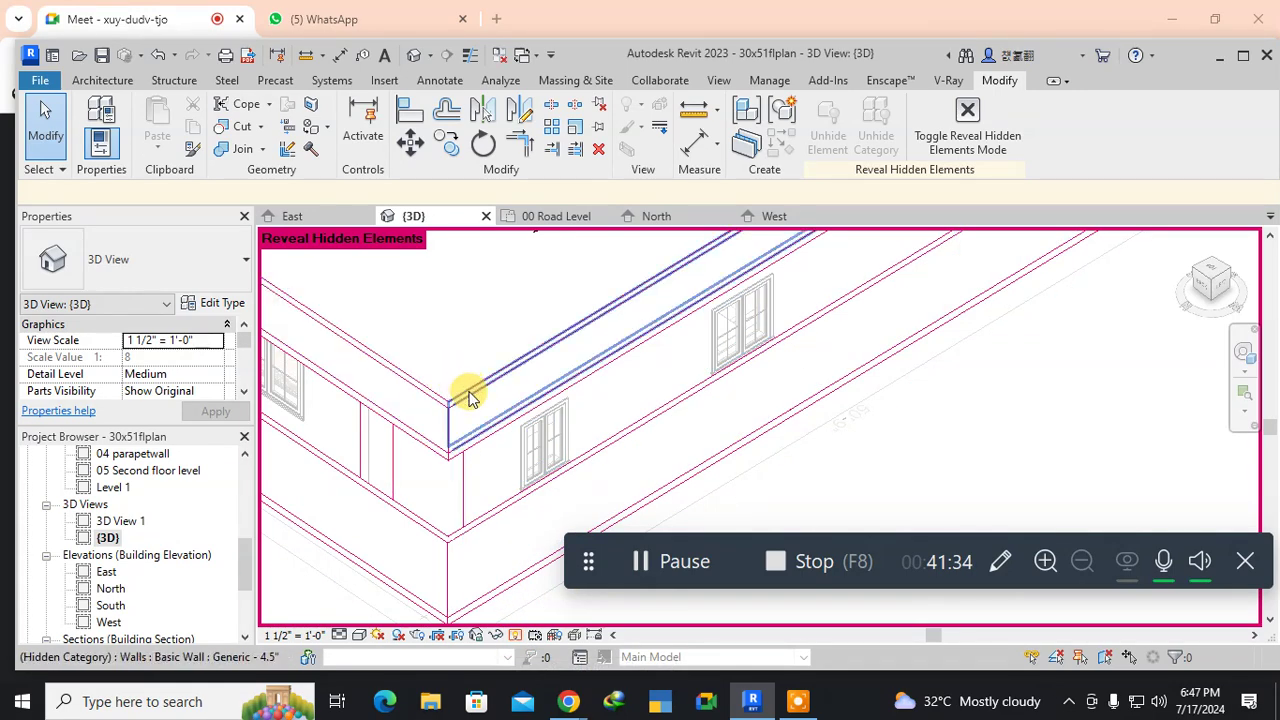
left_click(461, 481)
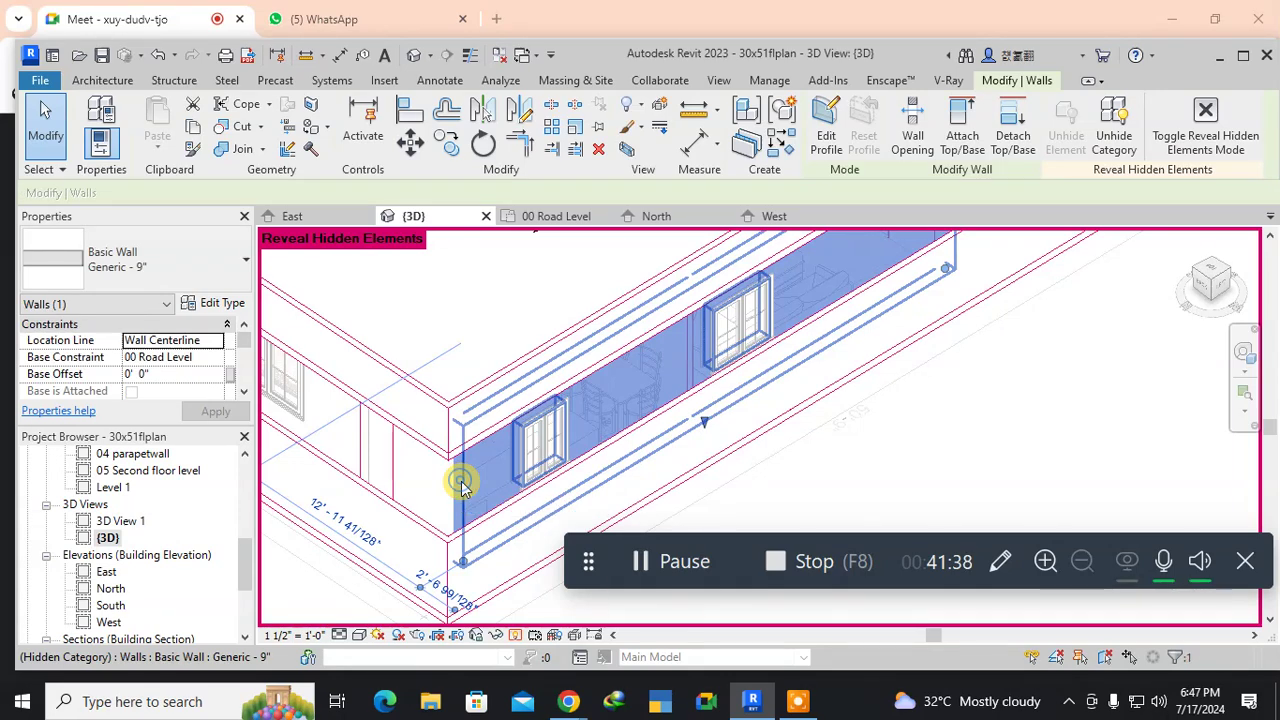
right_click(461, 487)
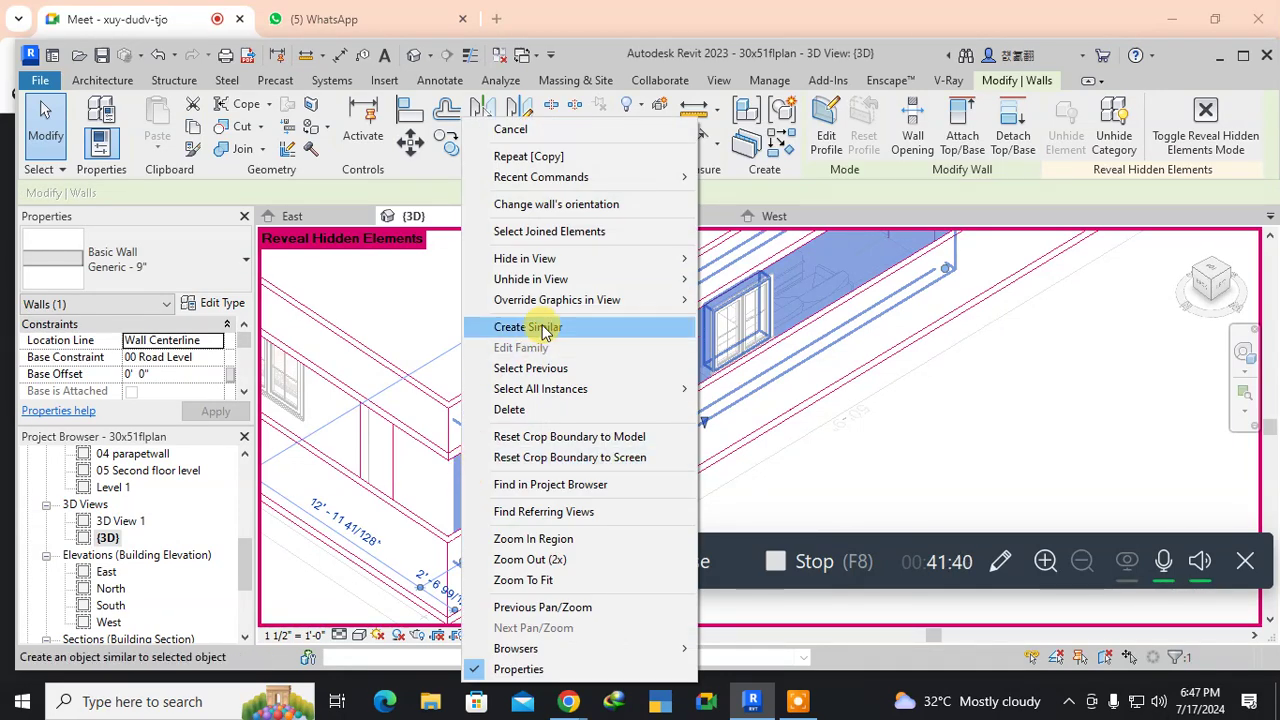
mouse_move(570, 282)
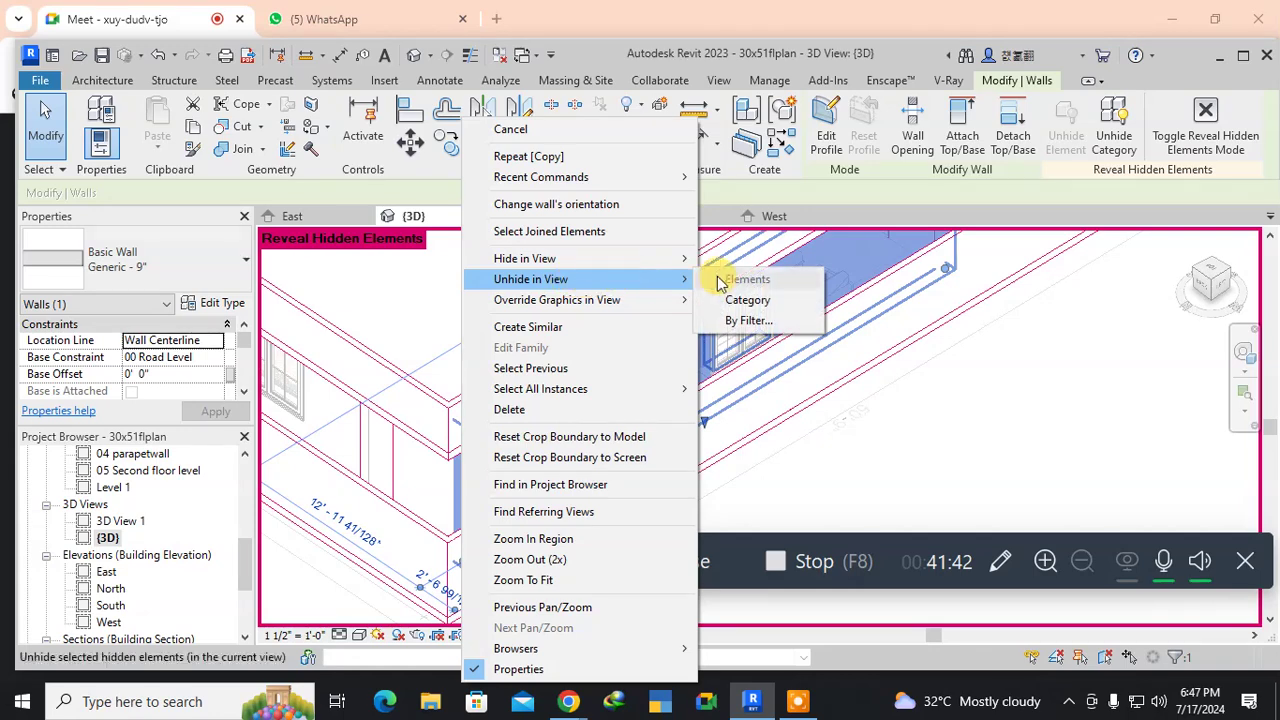
left_click(748, 298)
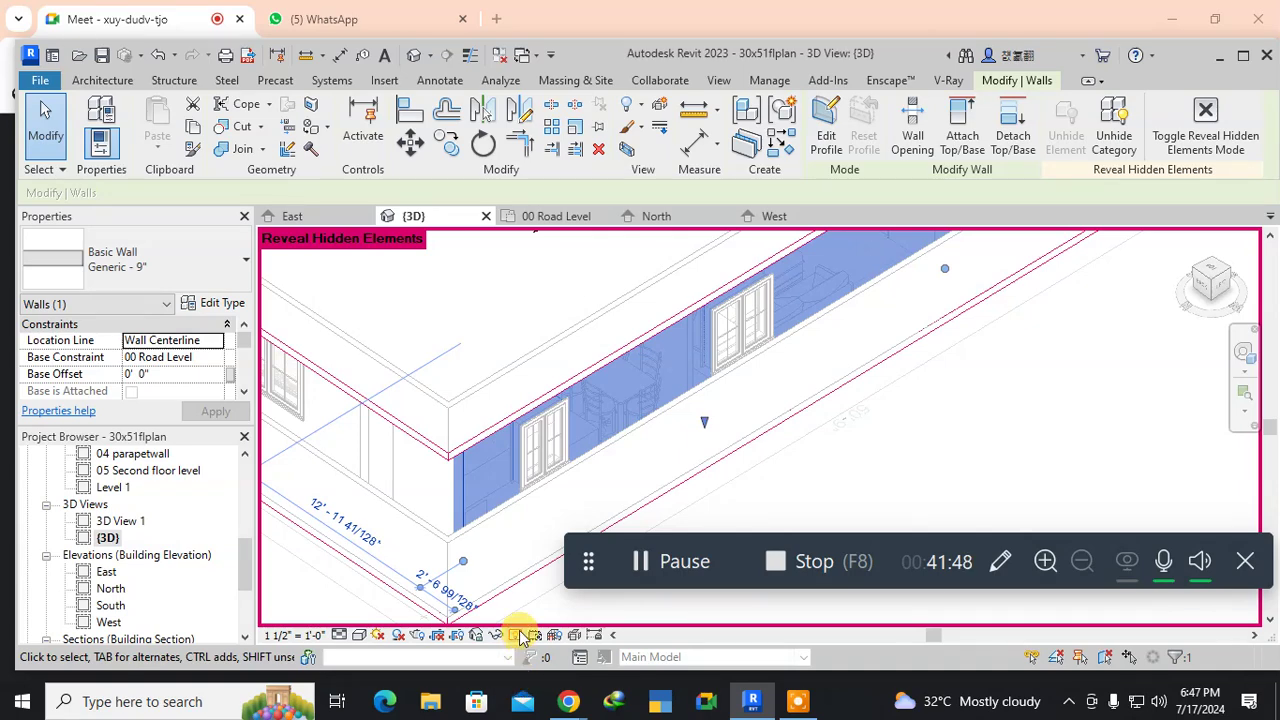
left_click(517, 636)
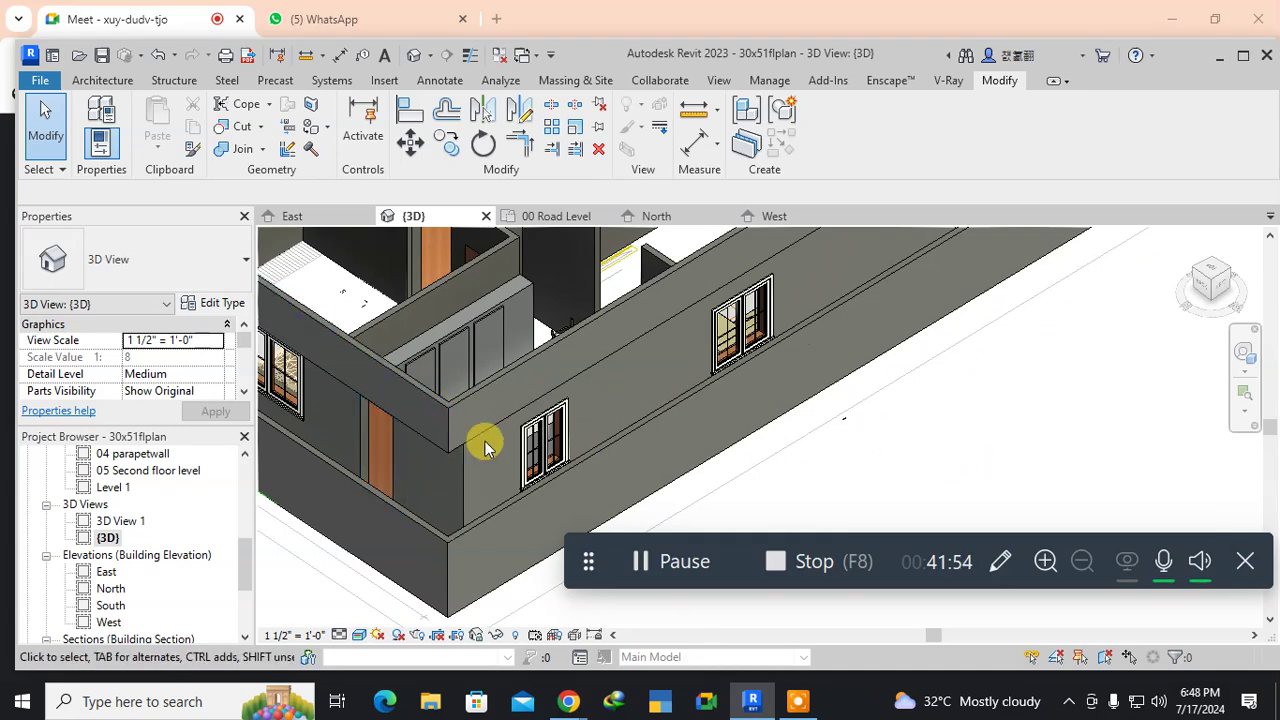
Reveal the remaining hidden elements and unhide the category of the First floor Slab in the 3D view, ending reveal mode.
middle_click_drag(497, 490, 734, 560)
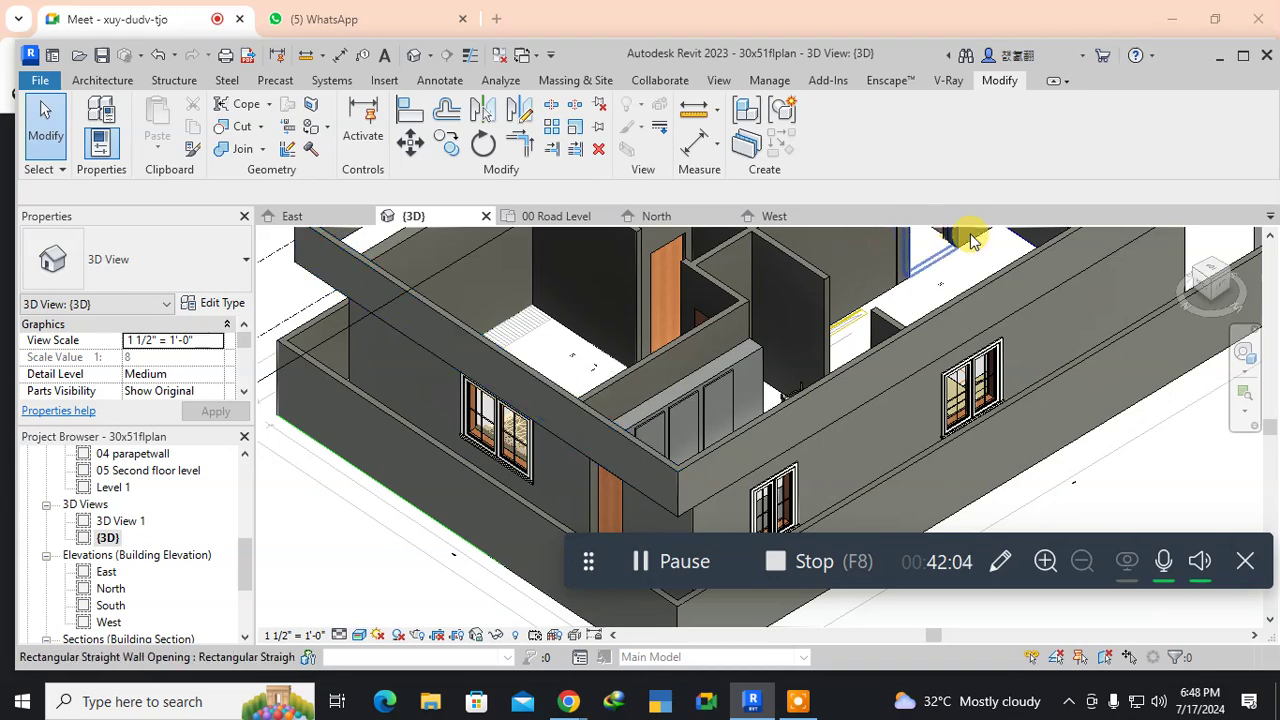
middle_click_drag(912, 360, 877, 392)
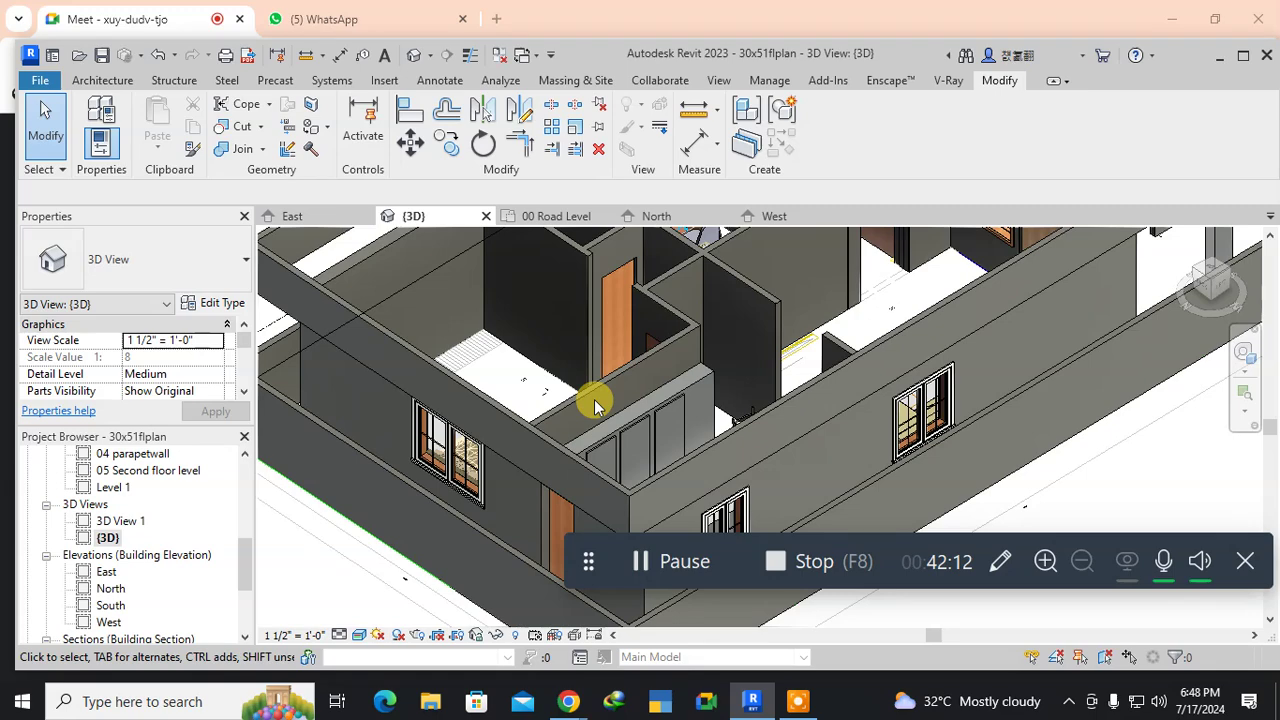
middle_click_drag(602, 397, 429, 523)
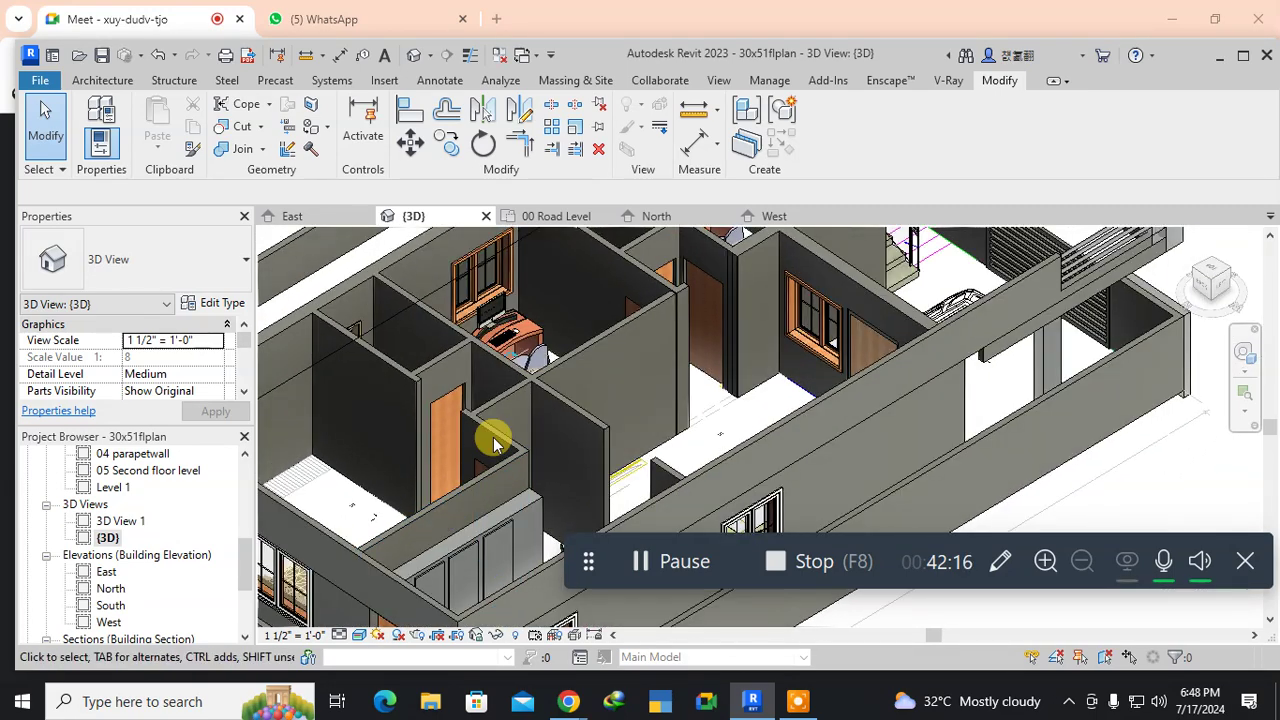
middle_click_drag(655, 320, 698, 276)
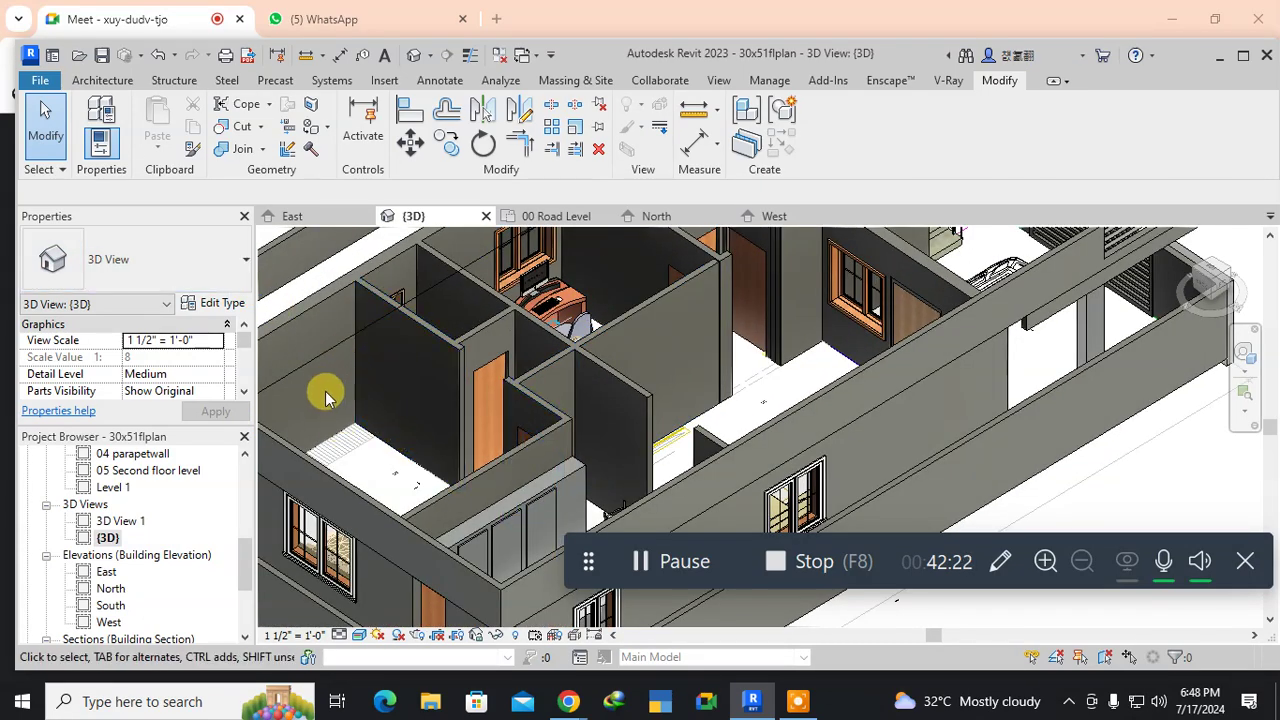
left_click(515, 636)
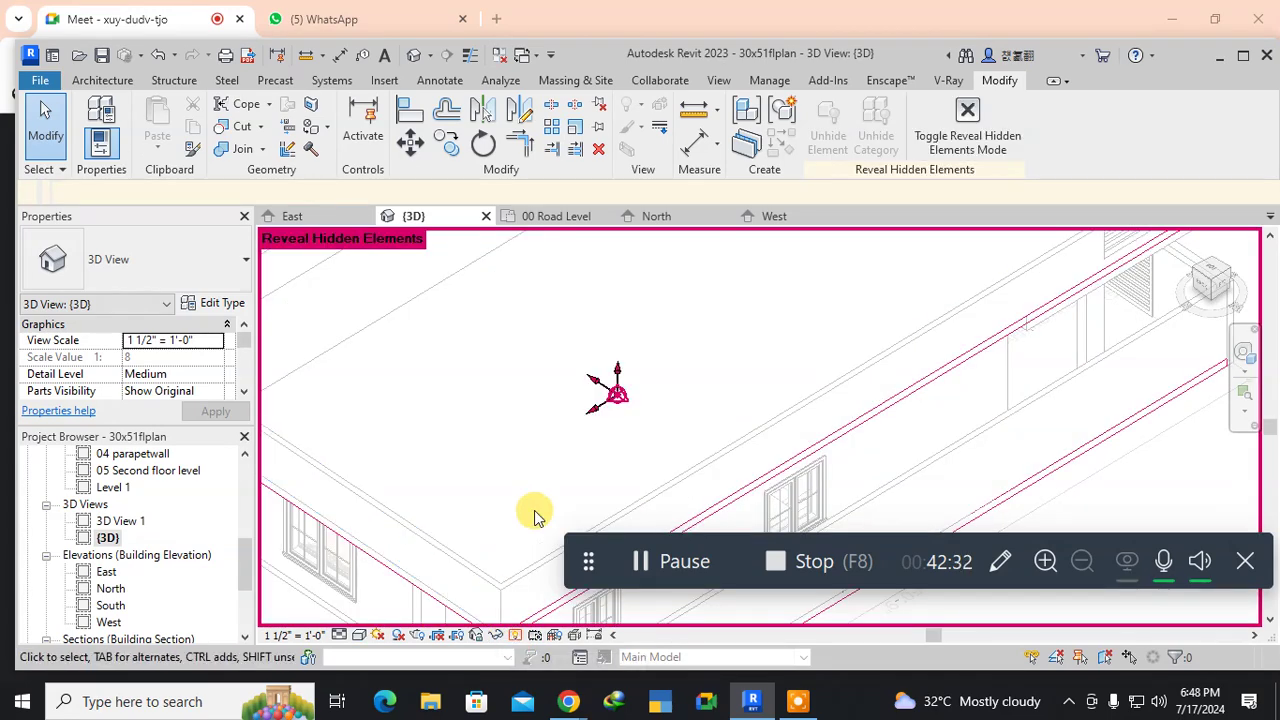
middle_click_drag(766, 274, 880, 208)
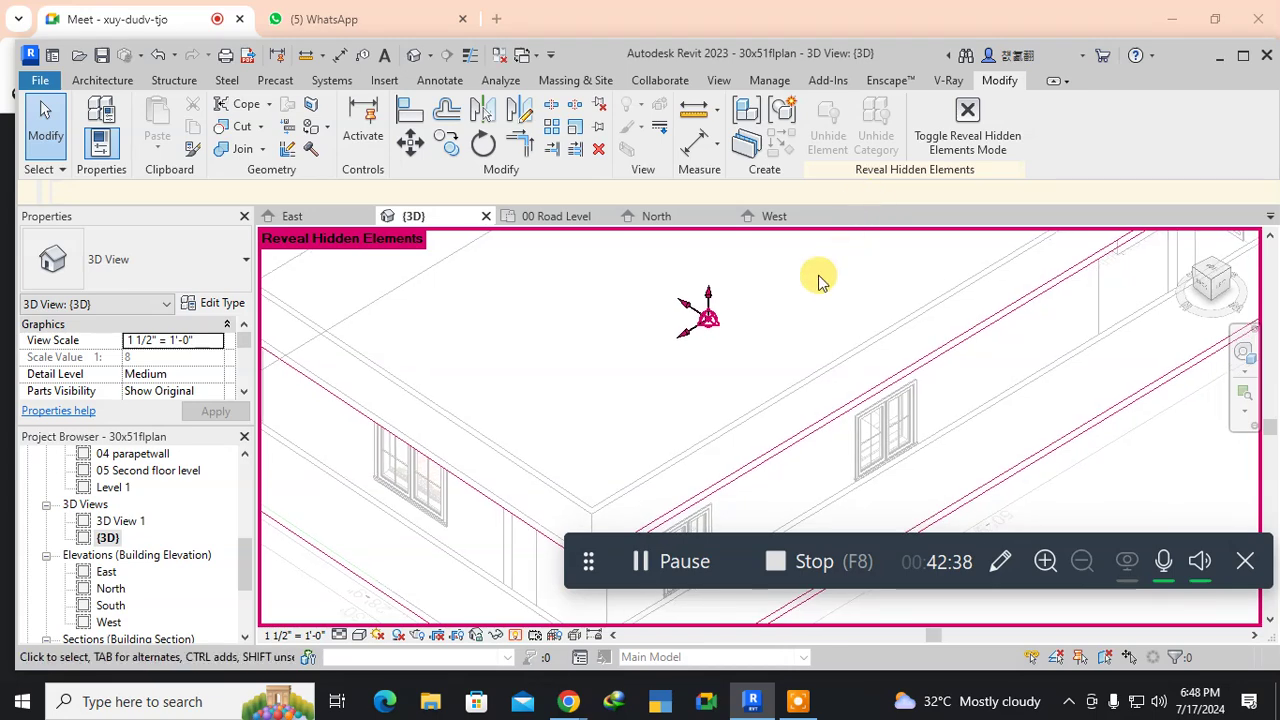
left_click(512, 512)
right_click(513, 513)
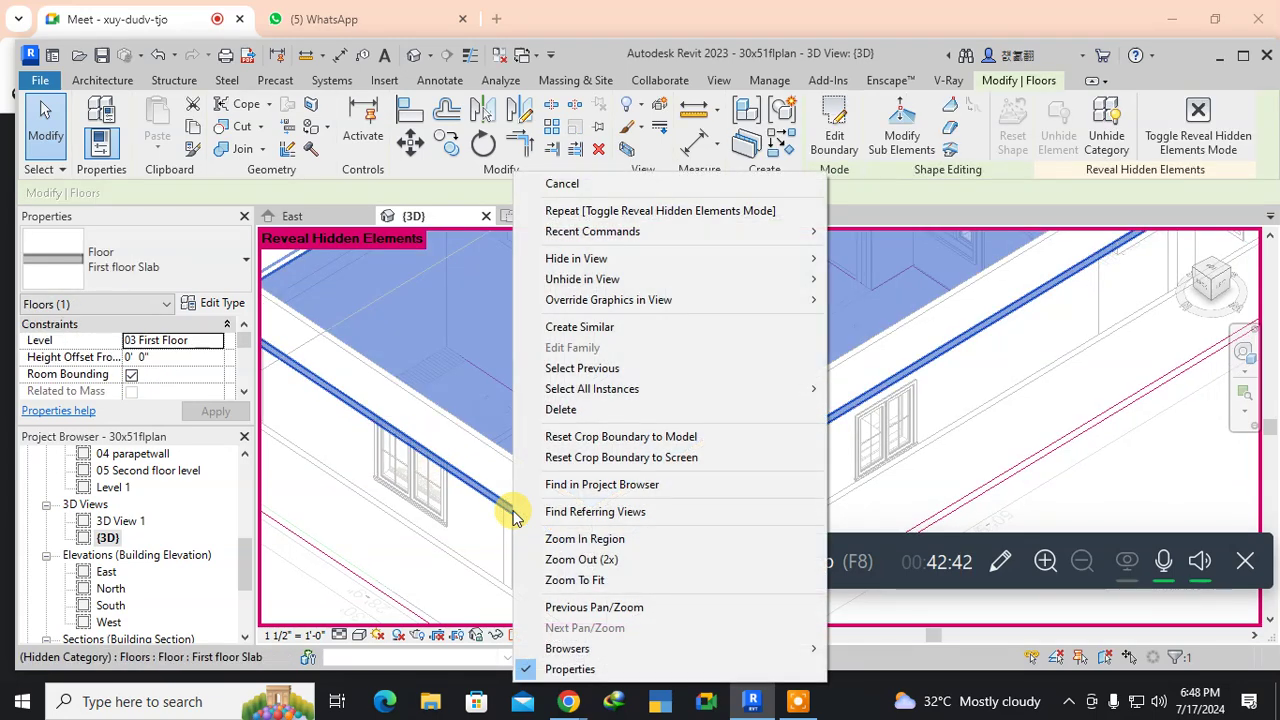
mouse_move(630, 280)
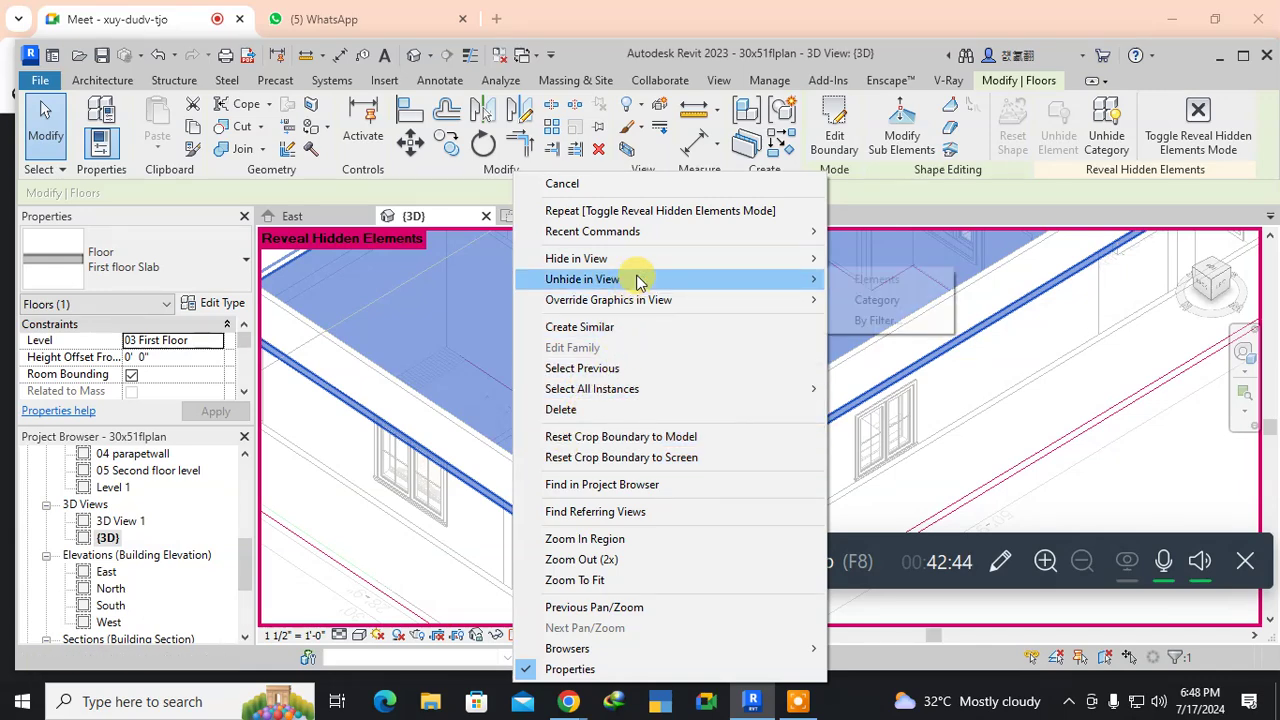
left_click(862, 303)
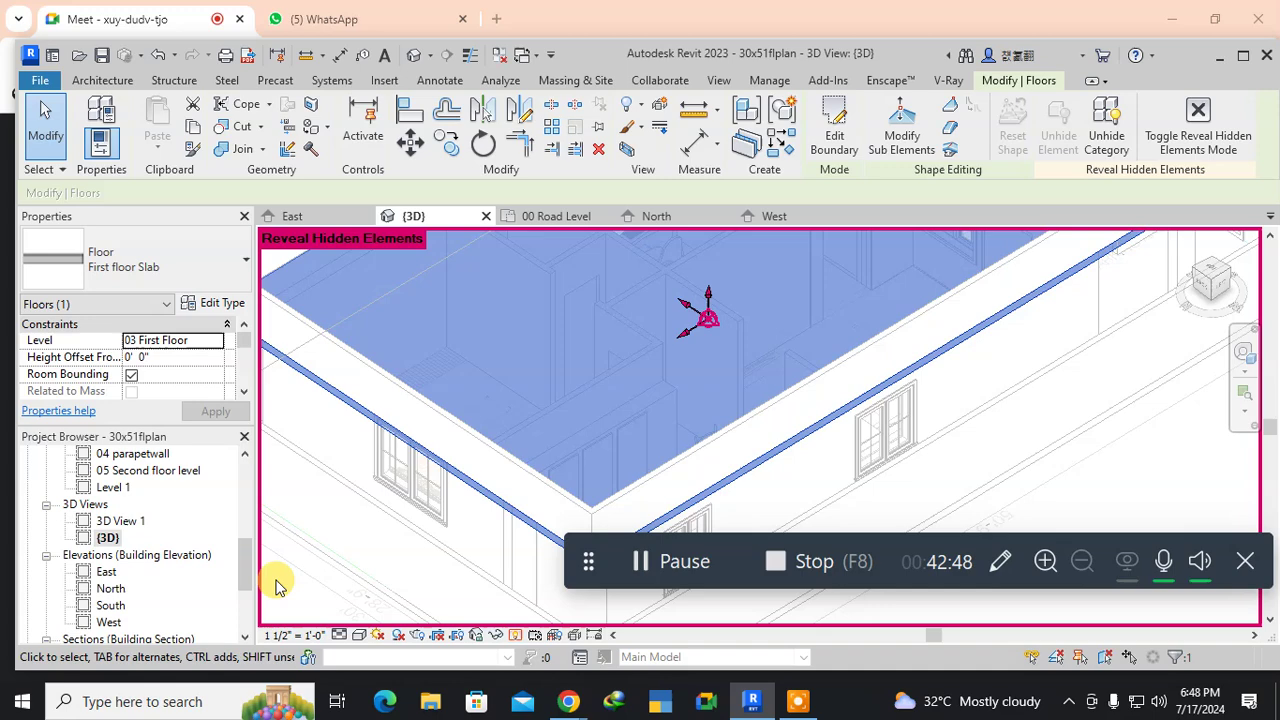
left_click(287, 608)
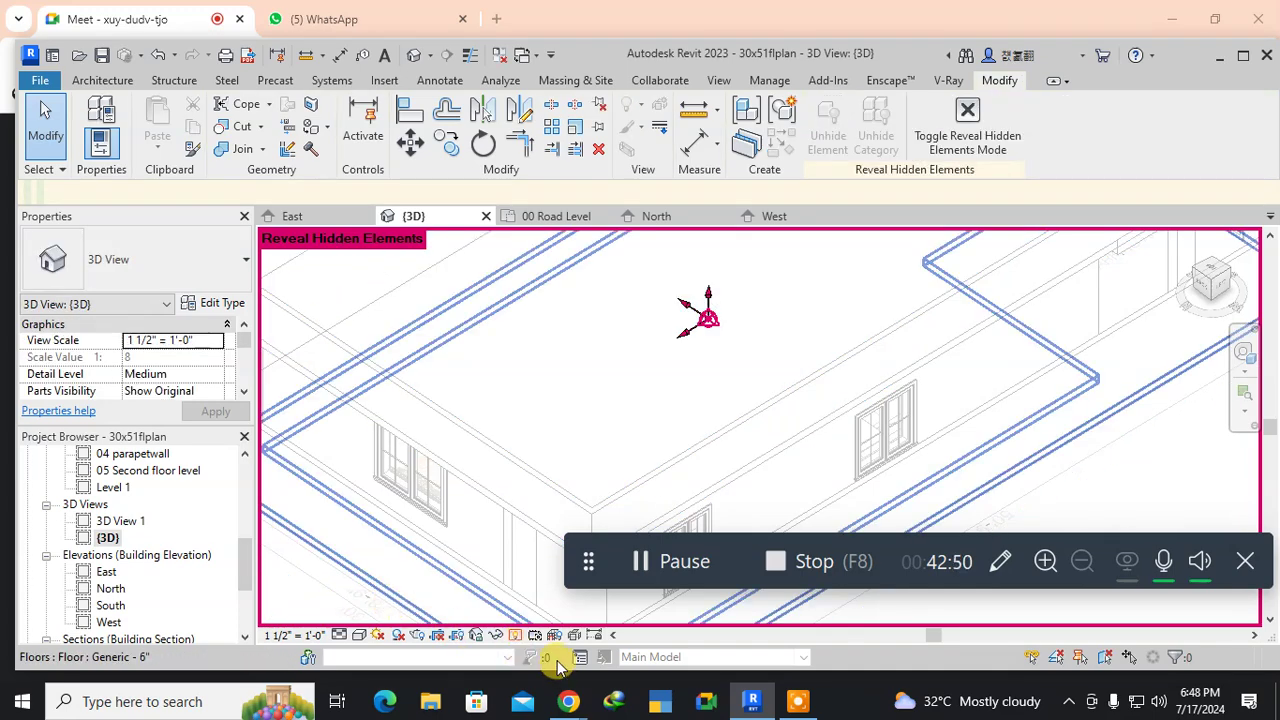
left_click(517, 636)
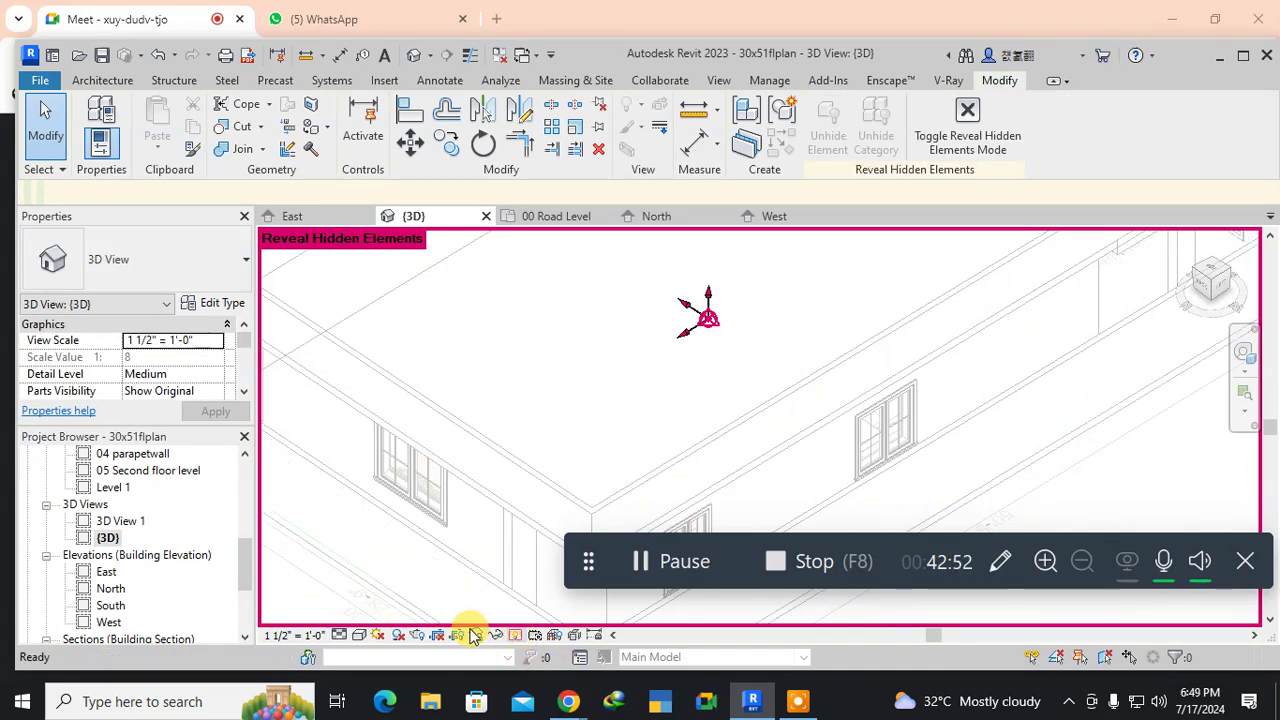
left_click(517, 636)
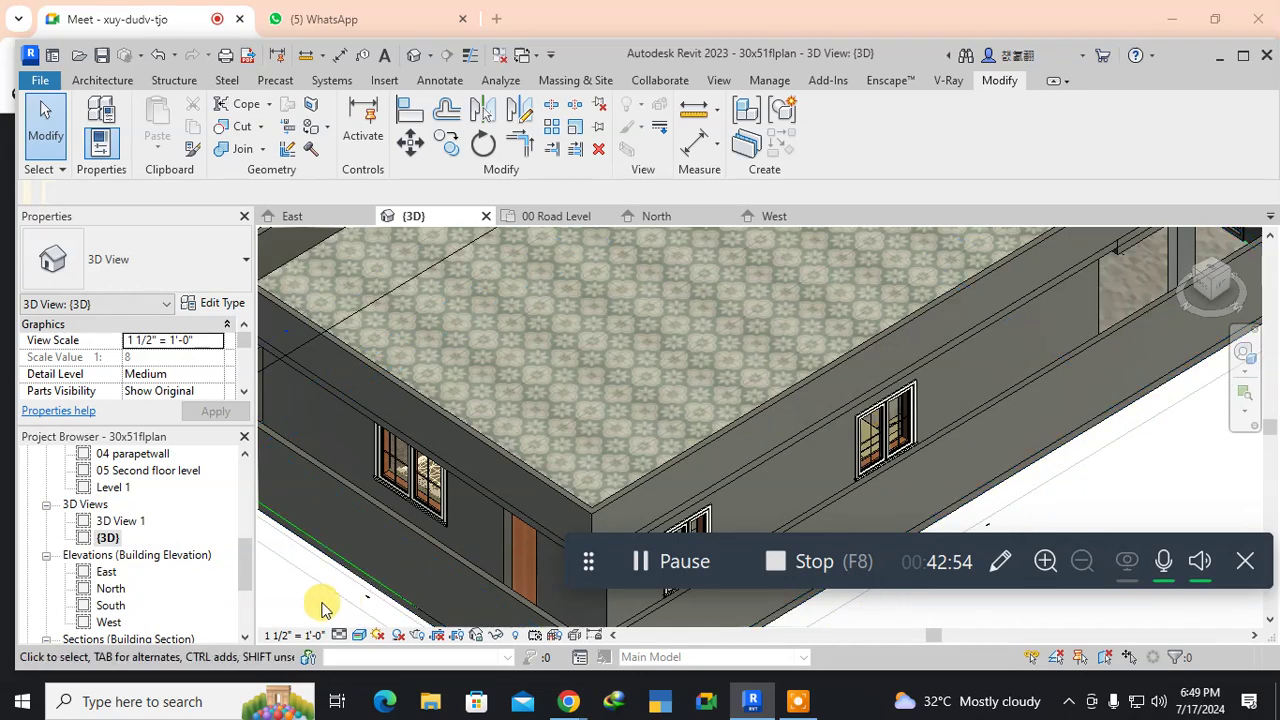
Examine the whole house in 3D, including the front facade with its staircase curtain wall, balcony and planter.
scroll(571, 504, "down", 5)
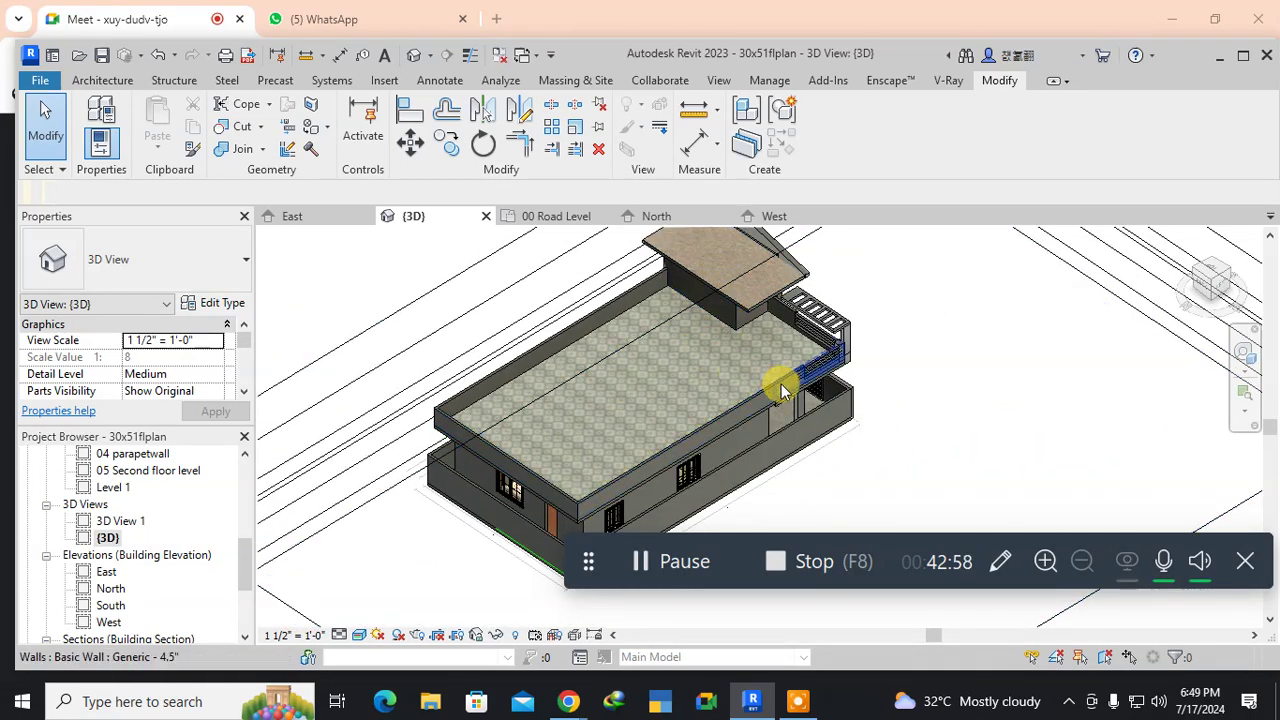
middle_click_drag(818, 393, 144, 228, "shift")
scroll(614, 434, "up", 5)
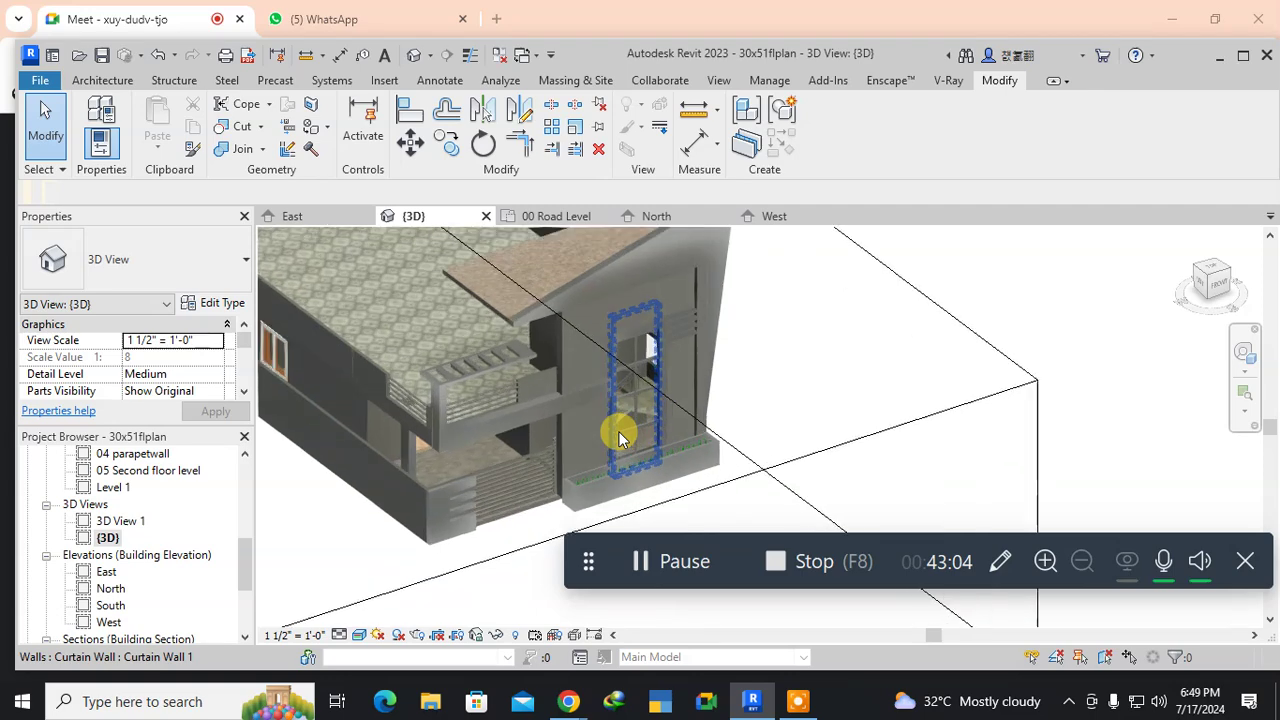
scroll(618, 437, "up", 3)
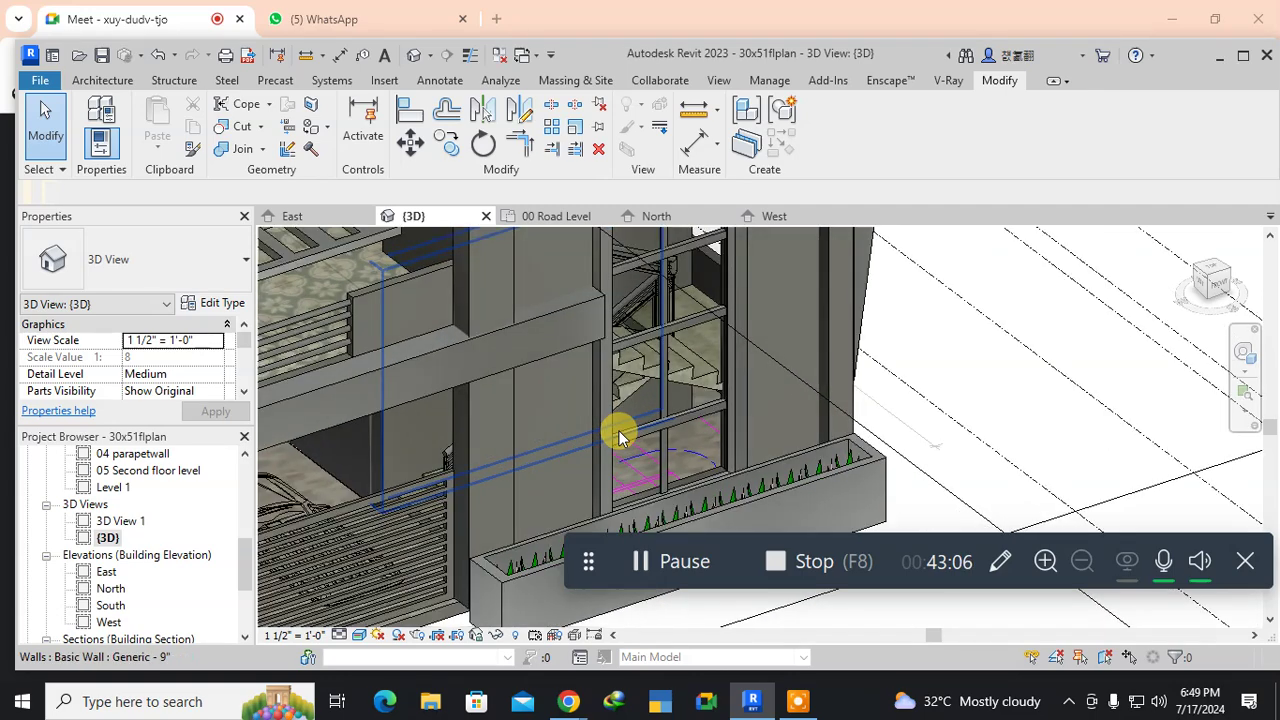
scroll(618, 437, "down", 5)
middle_click_drag(618, 437, 809, 363, "shift")
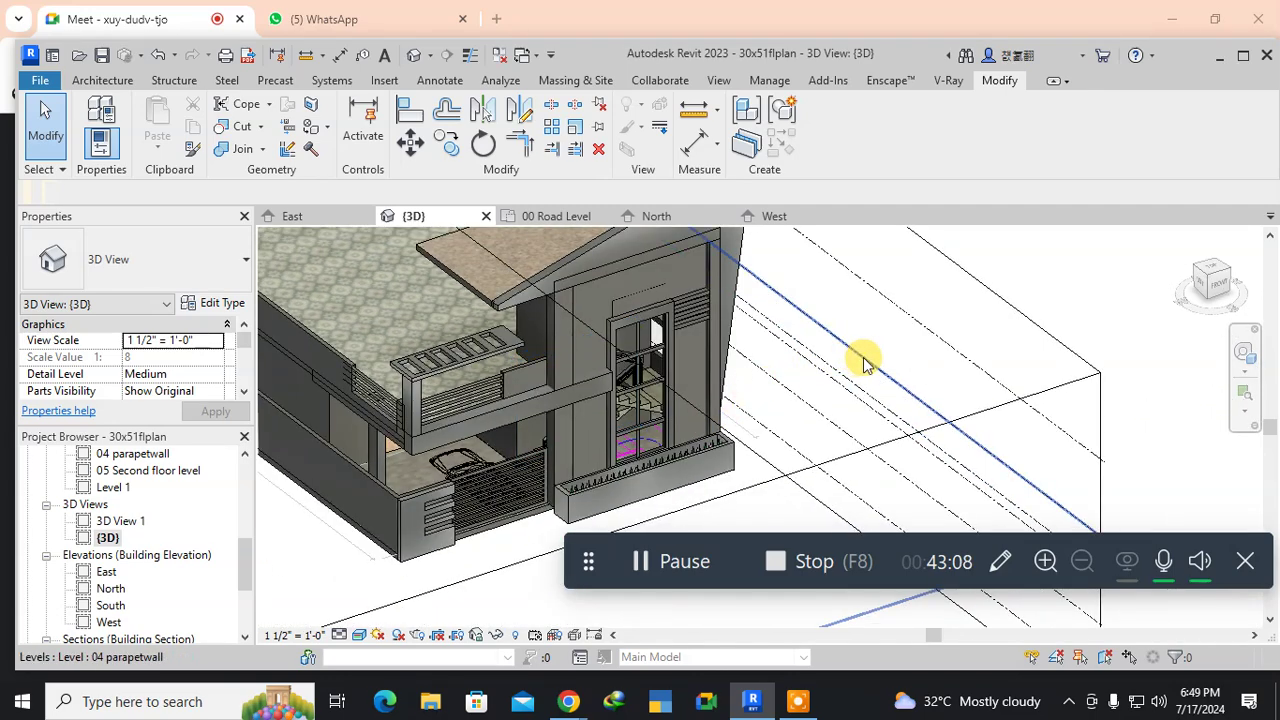